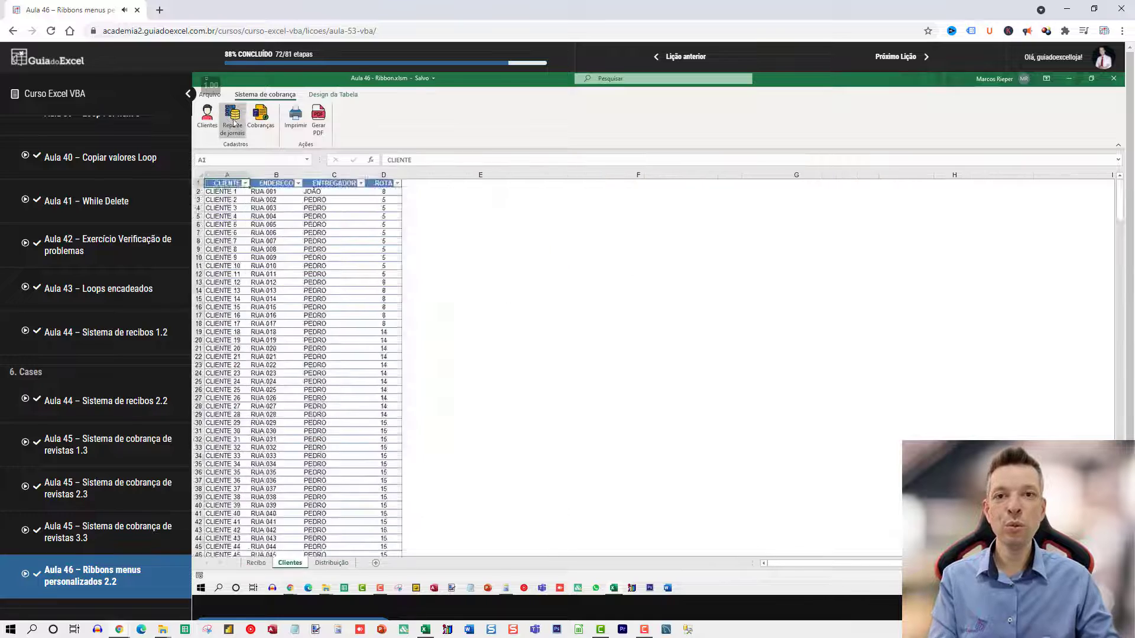
{"action": "left_click", "coordinate": [261, 116]}
{"action": "left_click", "coordinate": [295, 115]}
{"action": "left_click", "coordinate": [667, 360]}
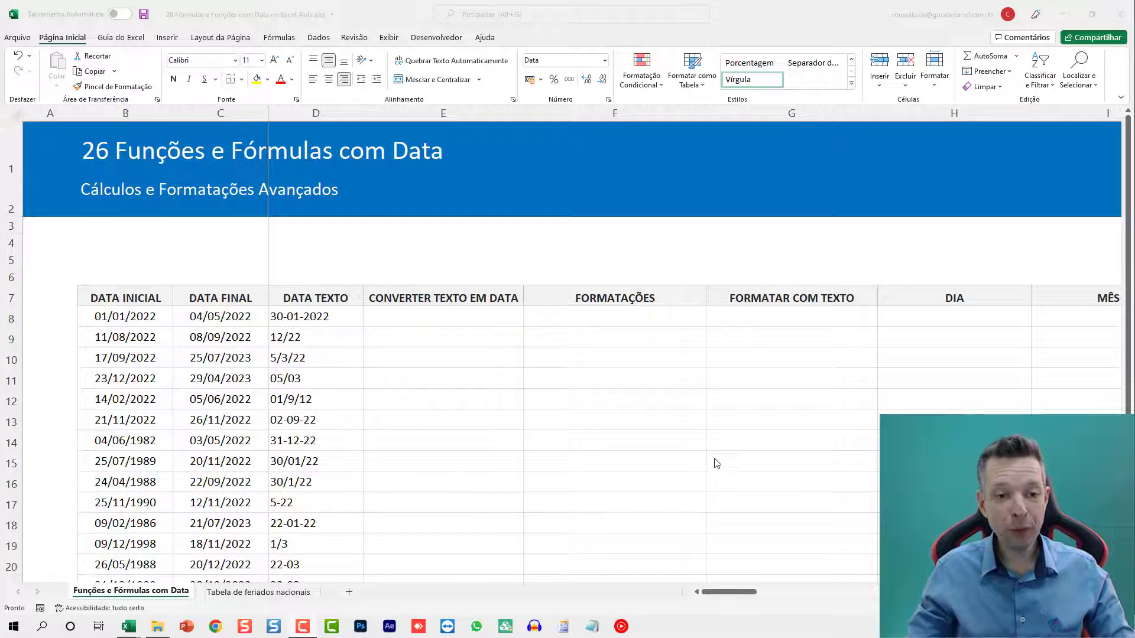
View the national holidays table on the Tabela de feriados nacionais sheet, and return to the Funções e Fórmulas com Data sheet.
{"action": "left_click", "coordinate": [182, 477]}
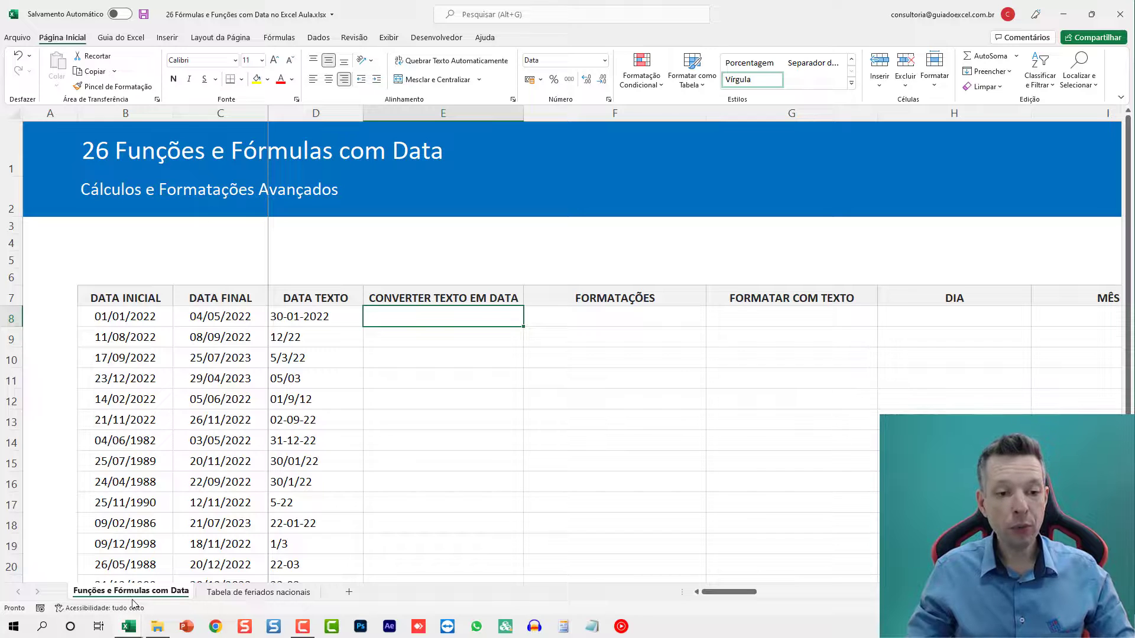
{"action": "left_click", "coordinate": [247, 594]}
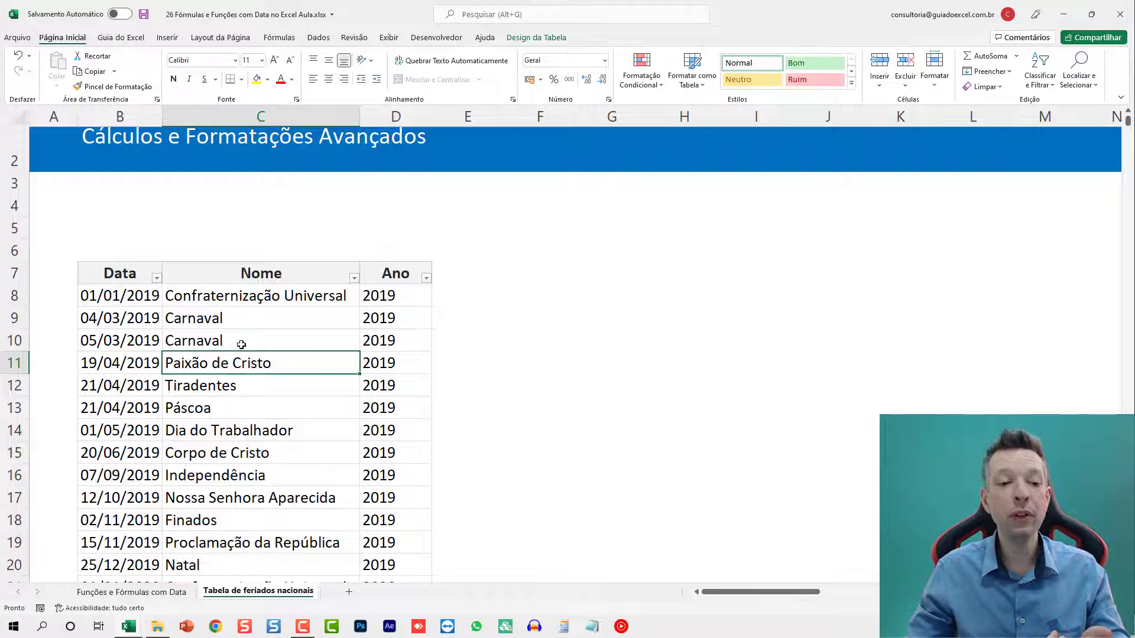
{"action": "scroll", "coordinate": [242, 342], "scroll_direction": "up", "scroll_amount": 1}
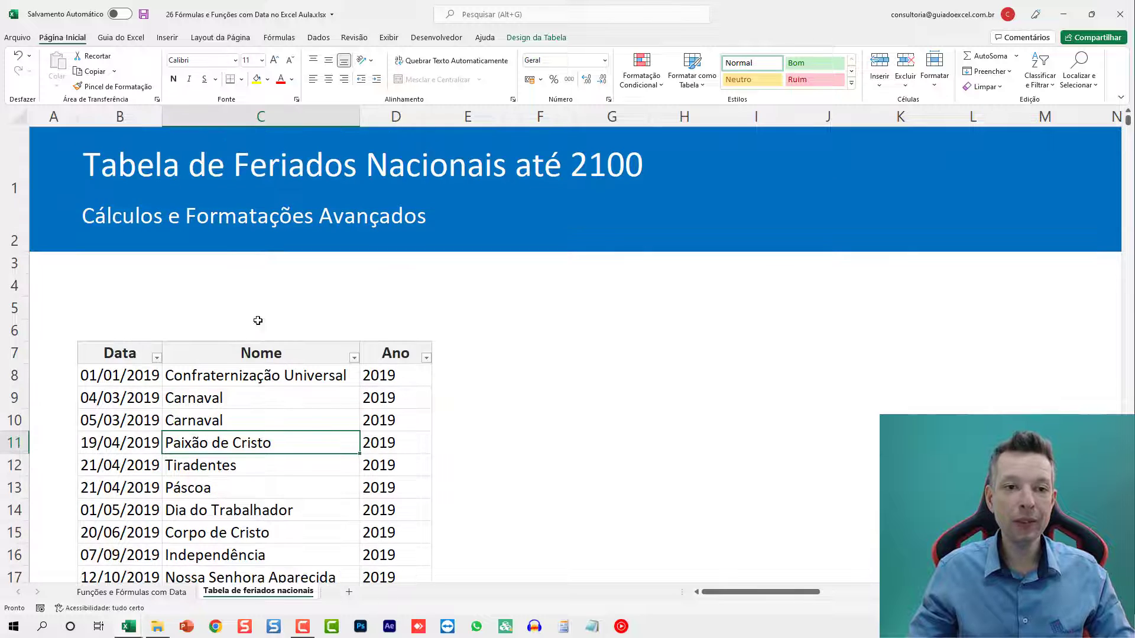
{"action": "left_click", "coordinate": [137, 417]}
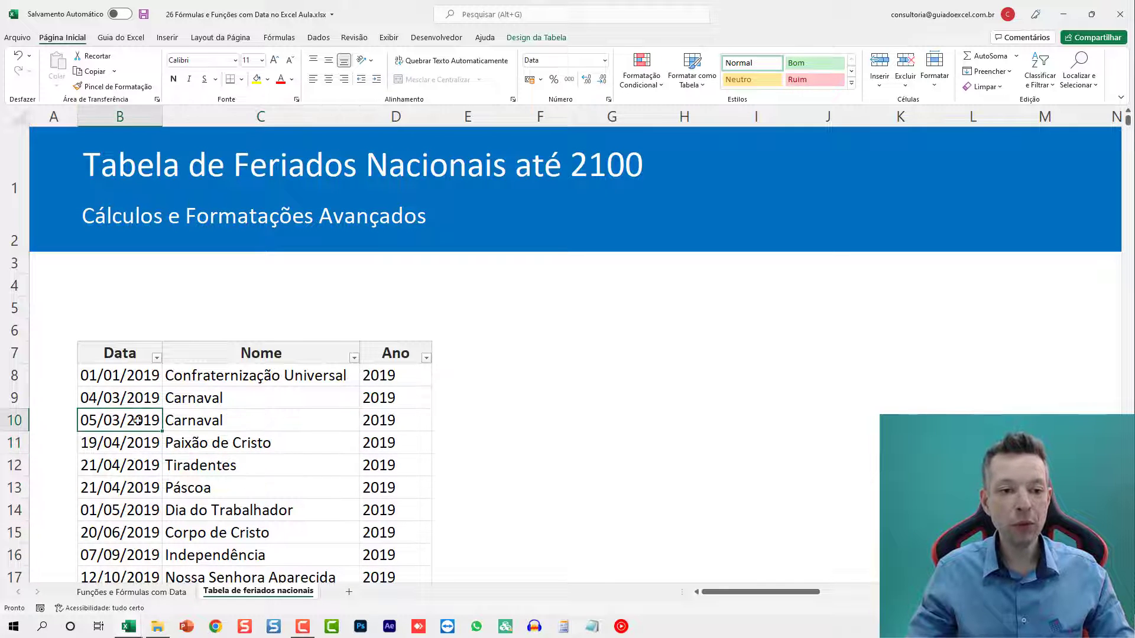
{"action": "left_click", "coordinate": [134, 596]}
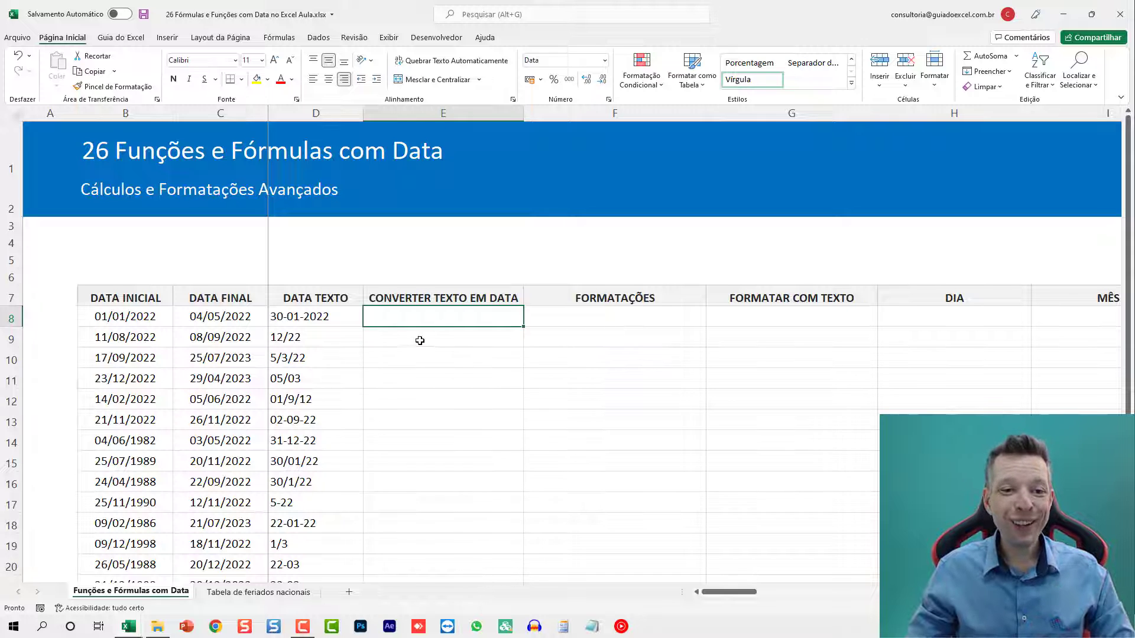
Check the number format applied to the DATA TEXTO cells D8:D21, leaving it as it is.
{"action": "scroll", "coordinate": [385, 338], "scroll_direction": "down", "scroll_amount": 2}
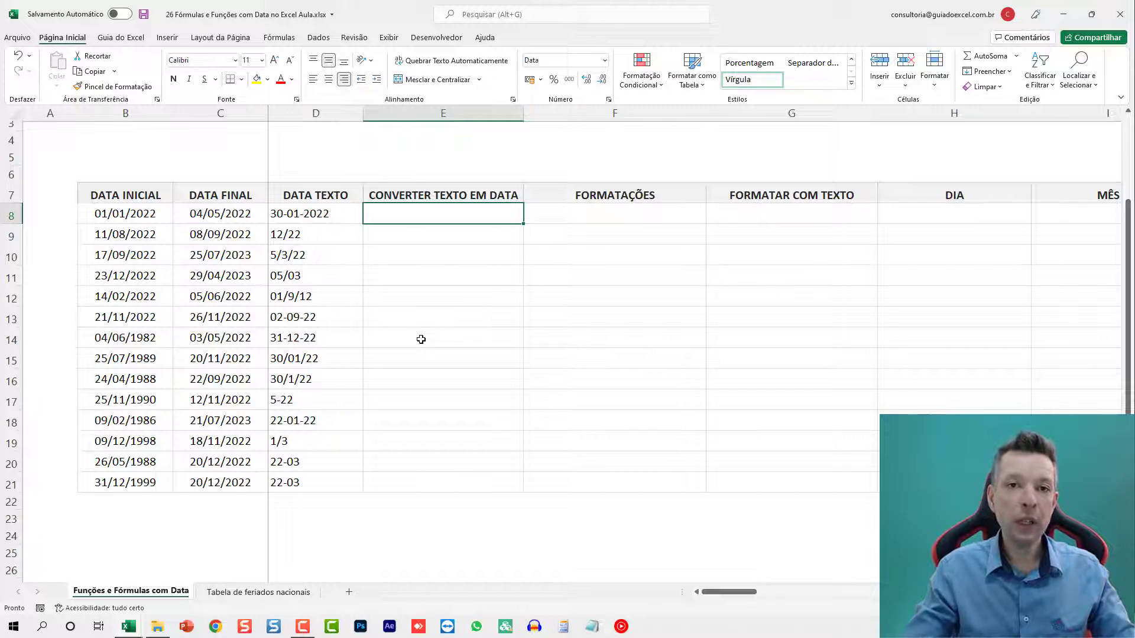
{"action": "key", "text": "Left"}
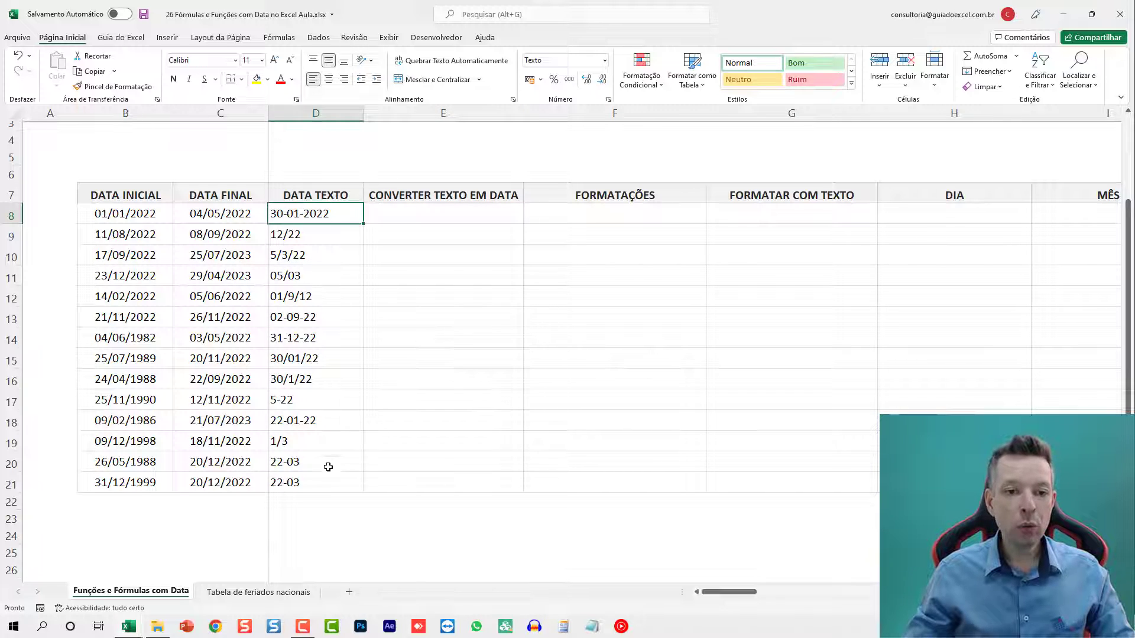
{"action": "left_click", "coordinate": [320, 470]}
{"action": "left_click_drag", "start_coordinate": [320, 470], "coordinate": [327, 214]}
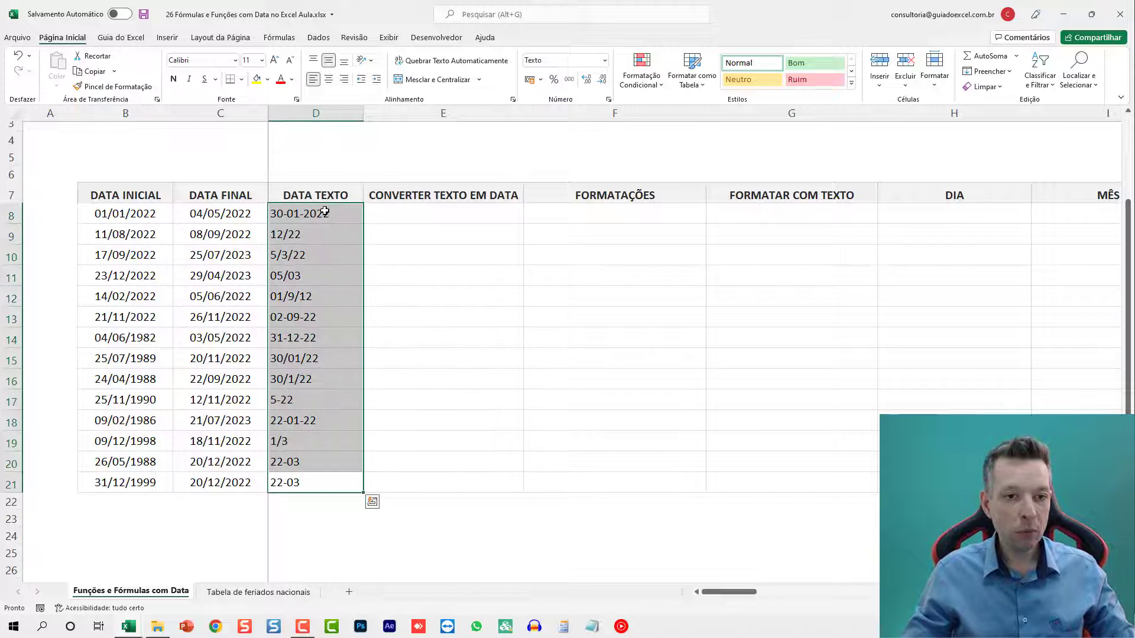
{"action": "key", "text": "ctrl+1"}
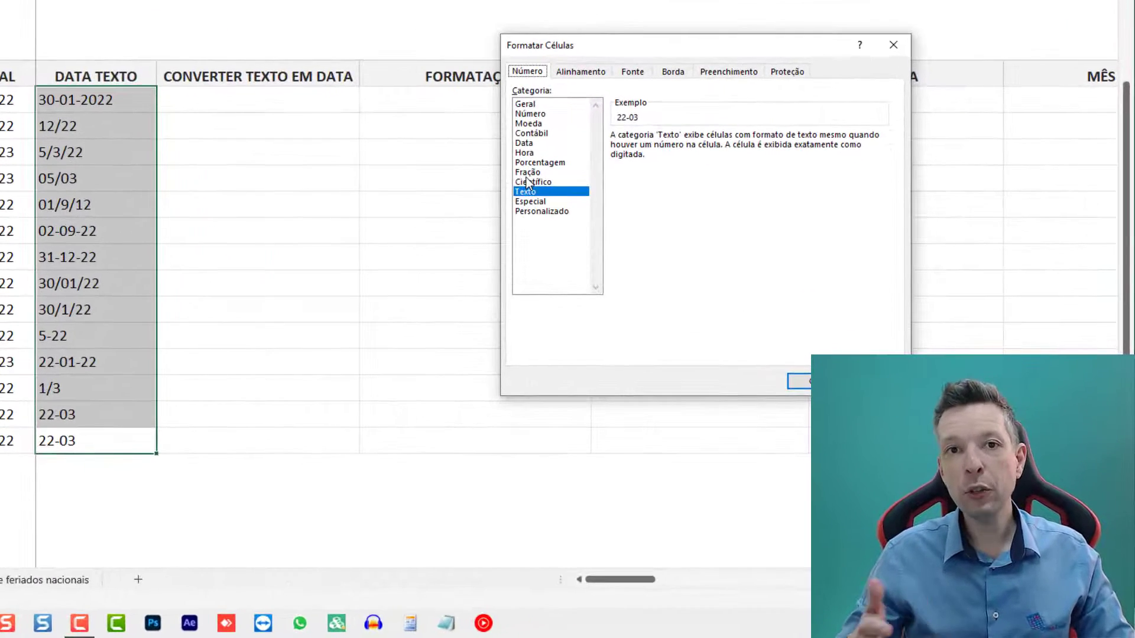
{"action": "key", "text": "Escape"}
{"action": "left_click", "coordinate": [256, 127]}
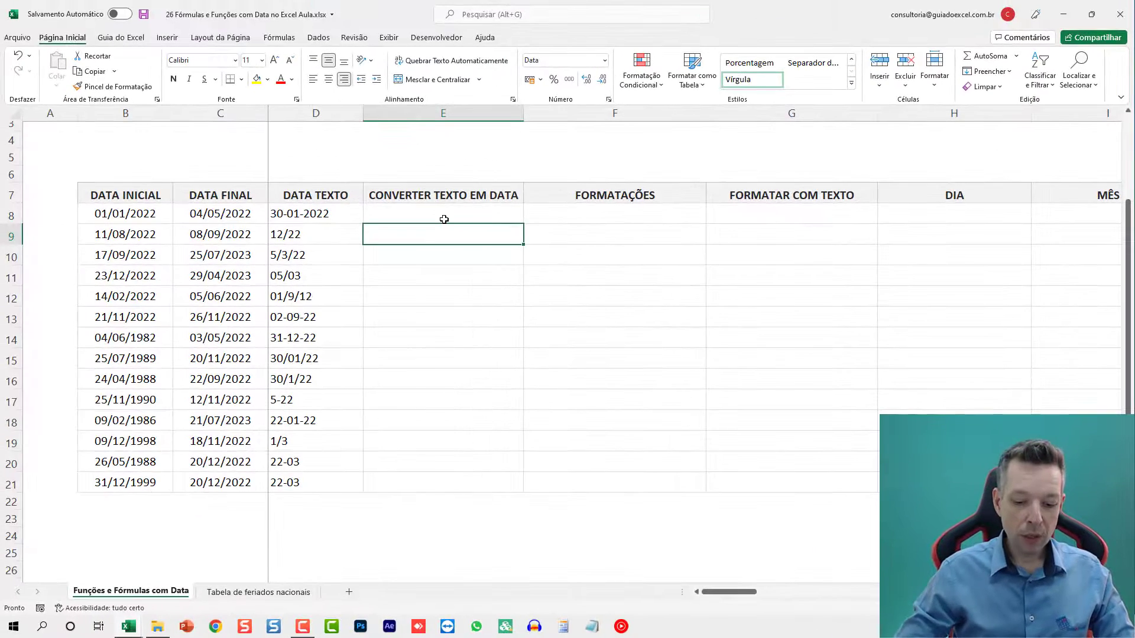
Enter =DATA.VALOR(D8) in E8 to convert the text date, and fill the formula down to E21.
{"action": "left_click", "coordinate": [444, 219]}
{"action": "type", "text": "=dat"}
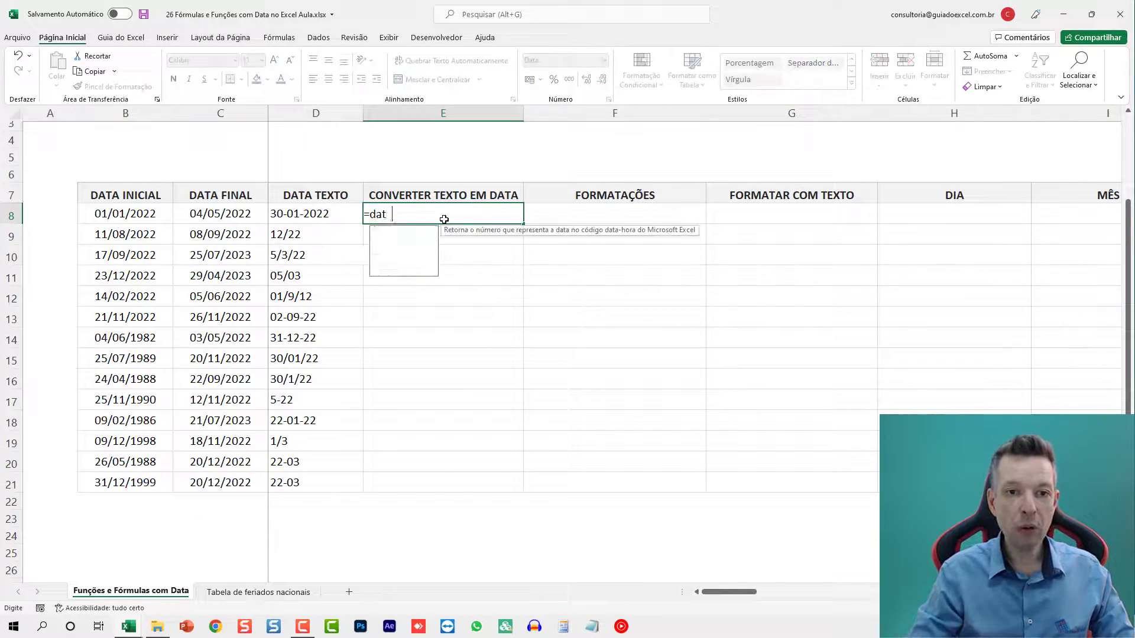
{"action": "key", "text": "BackSpace"}
{"action": "key", "text": "BackSpace"}
{"action": "type", "text": "DATA.VALOR"}
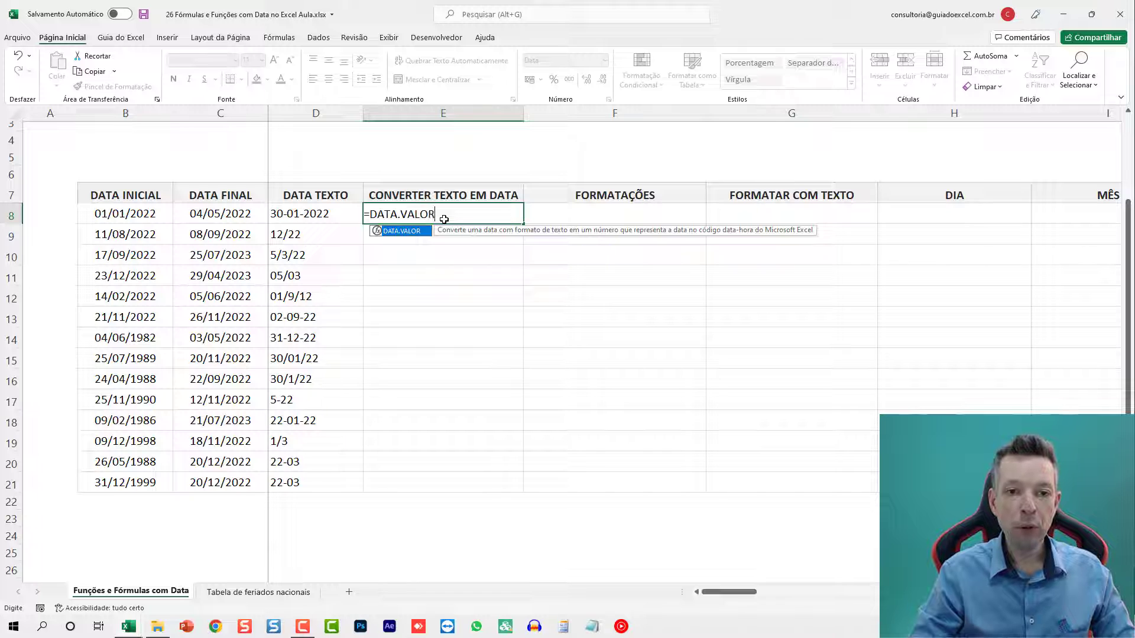
{"action": "type", "text": "("}
{"action": "key", "text": "Left"}
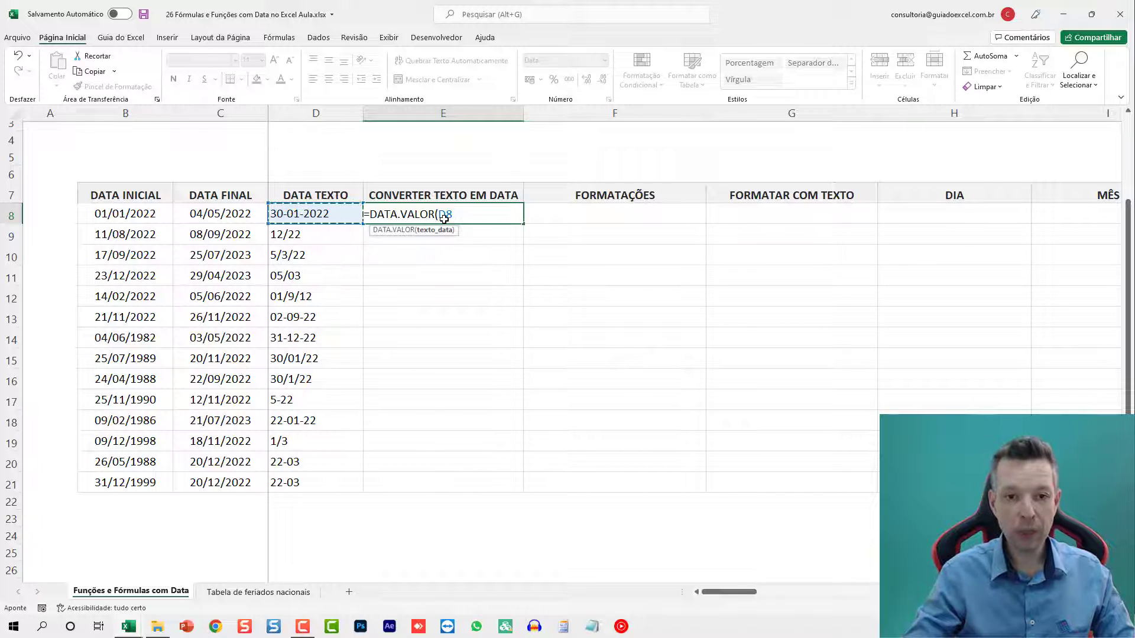
{"action": "key", "text": "Return"}
{"action": "left_click", "coordinate": [443, 219]}
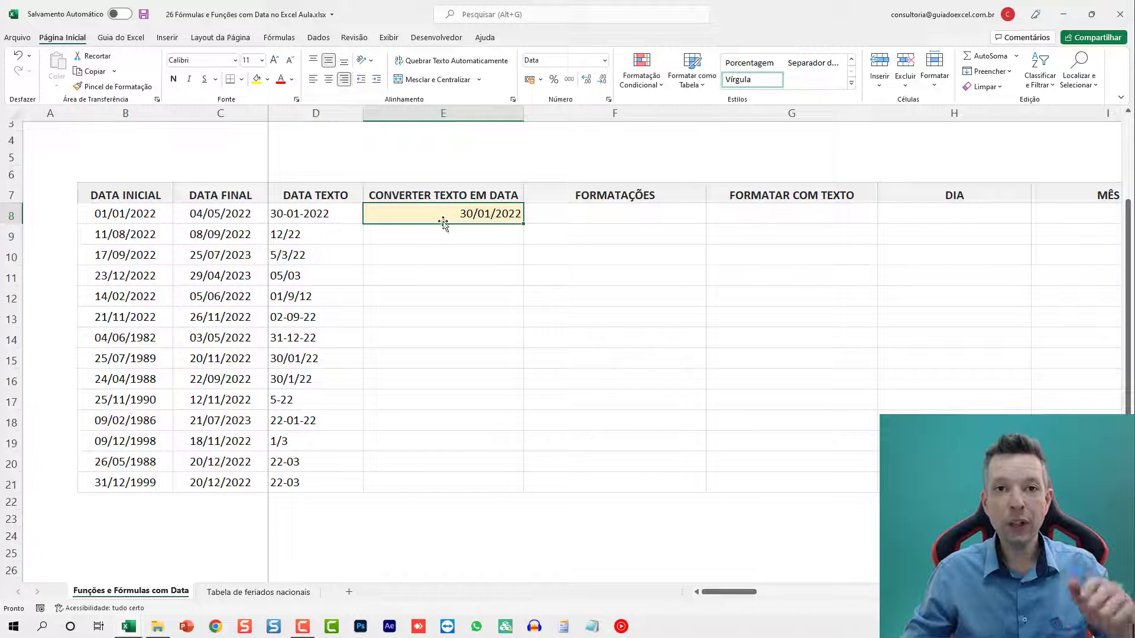
{"action": "double_click", "coordinate": [521, 224]}
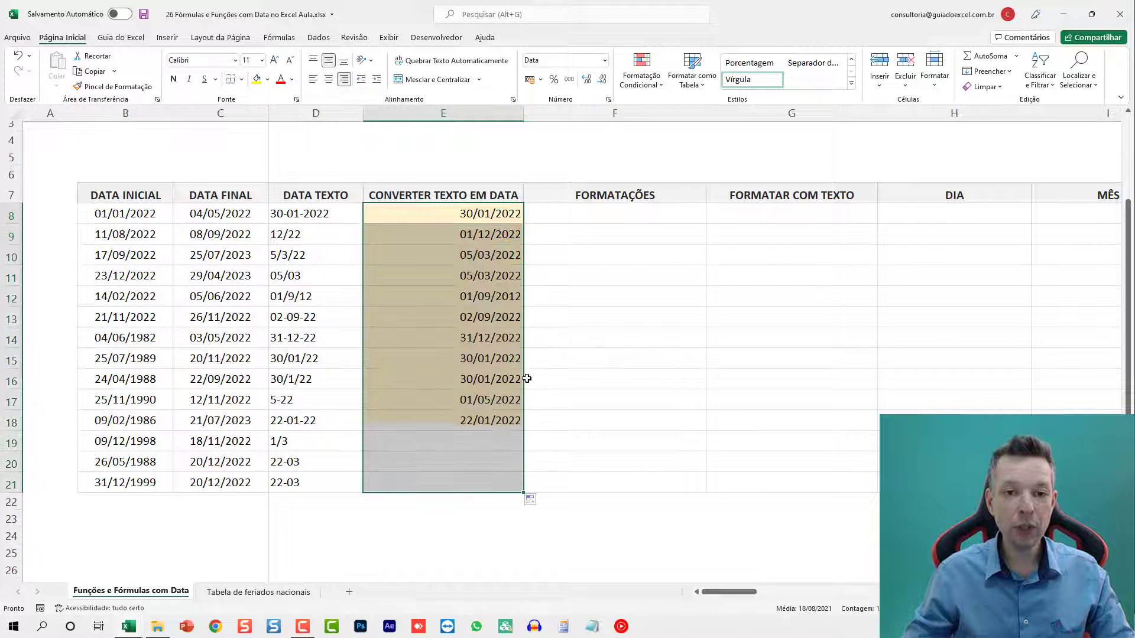
Inspect the copied formulas in cells E11 and E17 of the CONVERTER TEXTO EM DATA column.
{"action": "left_click", "coordinate": [502, 276]}
{"action": "key", "text": "F2"}
{"action": "key", "text": "Escape"}
{"action": "left_click", "coordinate": [504, 401]}
{"action": "key", "text": "F2"}
{"action": "key", "text": "Escape"}
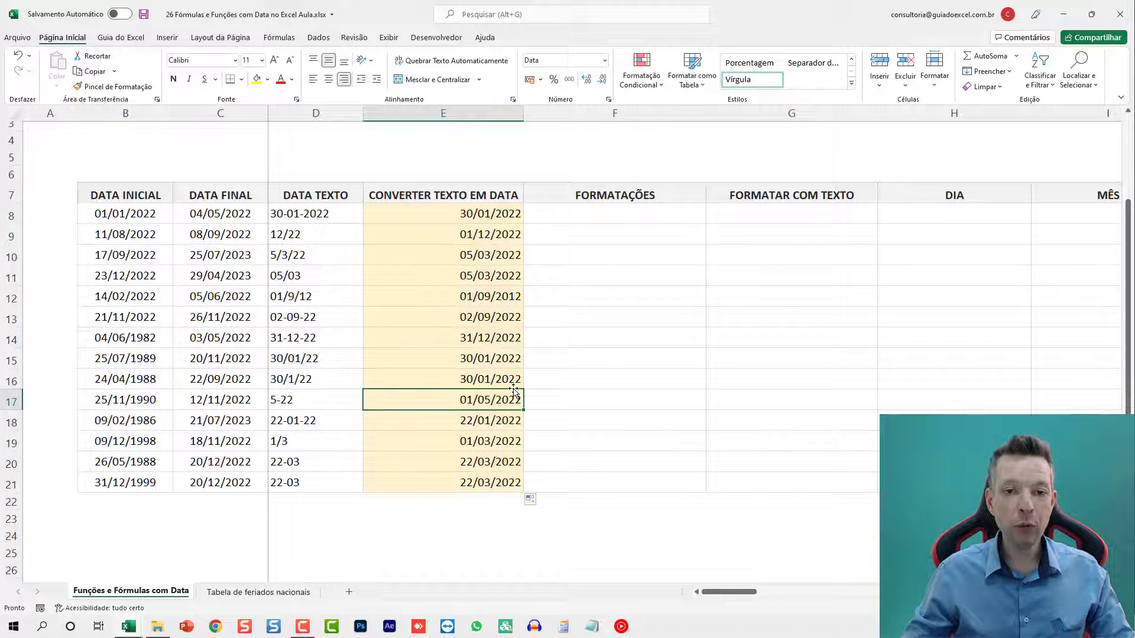
Clear the DATA.VALOR formulas from E8:E21 in the CONVERTER TEXTO EM DATA column.
{"action": "key", "text": "Up"}
{"action": "key", "text": "Up"}
{"action": "key", "text": "Up"}
{"action": "key", "text": "Up"}
{"action": "key", "text": "Up"}
{"action": "key", "text": "Up"}
{"action": "key", "text": "Up"}
{"action": "key", "text": "Up"}
{"action": "key", "text": "shift+Down"}
{"action": "key", "text": "shift+Down"}
{"action": "key", "text": "shift+Down"}
{"action": "key", "text": "shift+Down"}
{"action": "key", "text": "shift+Down"}
{"action": "key", "text": "shift+Down"}
{"action": "key", "text": "shift+Down"}
{"action": "key", "text": "shift+Down"}
{"action": "key", "text": "shift+Down"}
{"action": "key", "text": "shift+Down"}
{"action": "key", "text": "shift+Down"}
{"action": "key", "text": "shift+Down"}
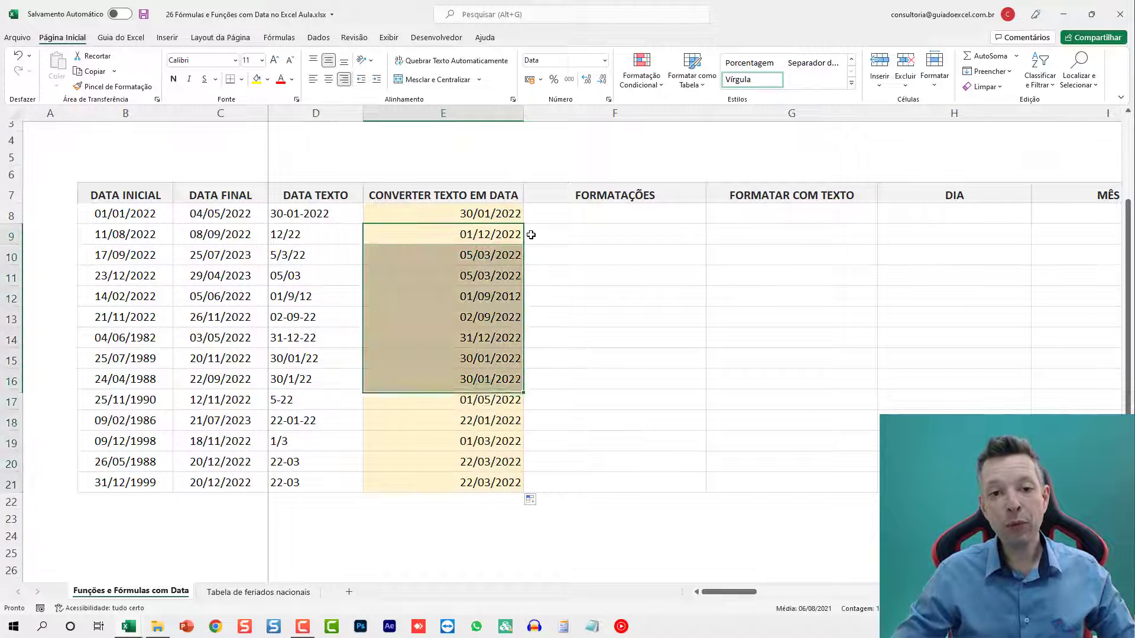
{"action": "key", "text": "Delete"}
{"action": "key", "text": "Up"}
{"action": "key", "text": "F2"}
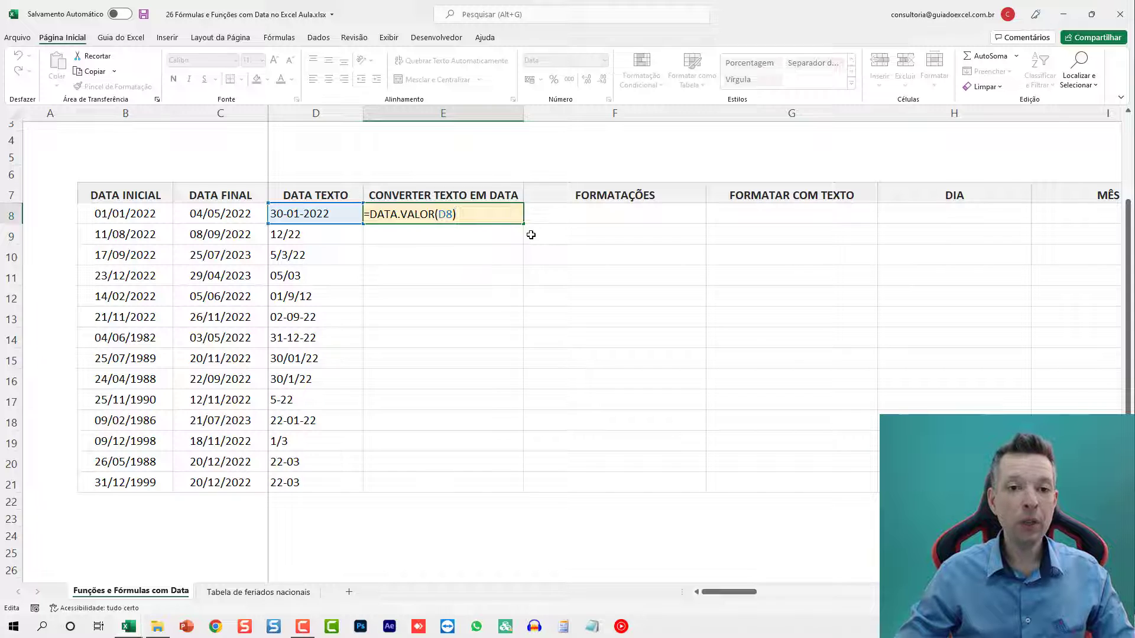
{"action": "key", "text": "Escape"}
{"action": "key", "text": "Delete"}
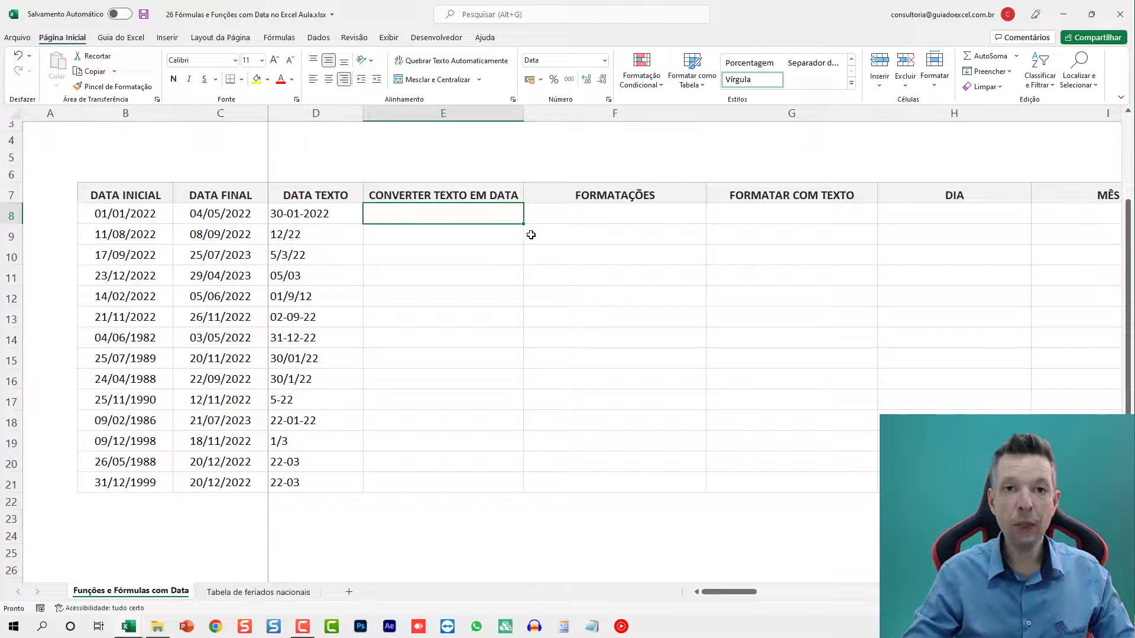
Convert the text date in E8 with the formula =D8*1, and fill it down to E21.
{"action": "type", "text": "="}
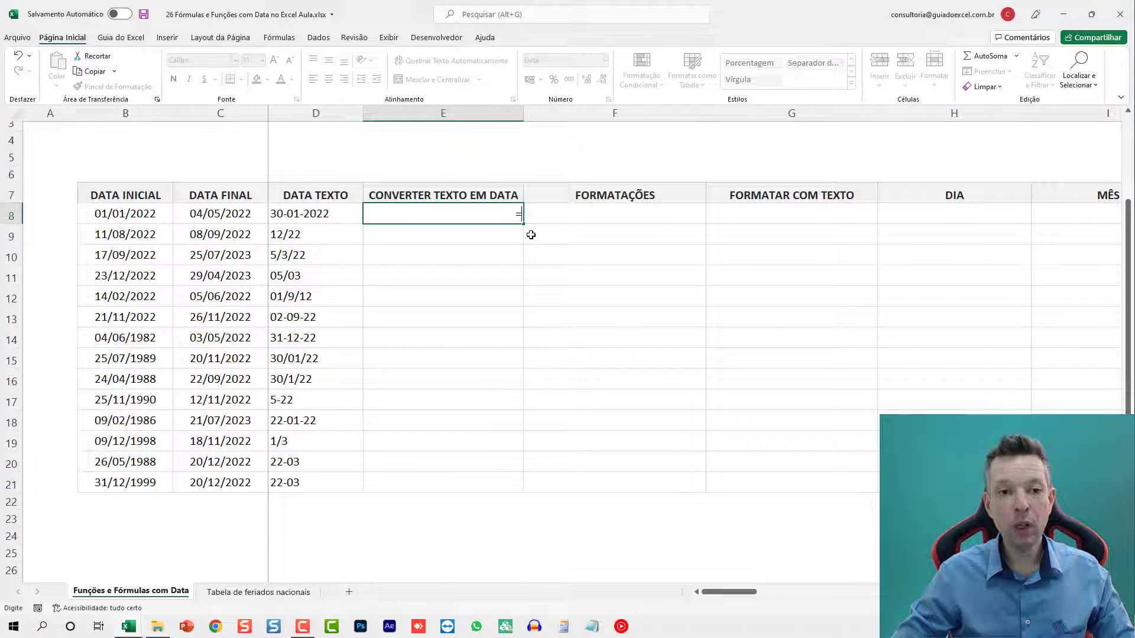
{"action": "key", "text": "Left"}
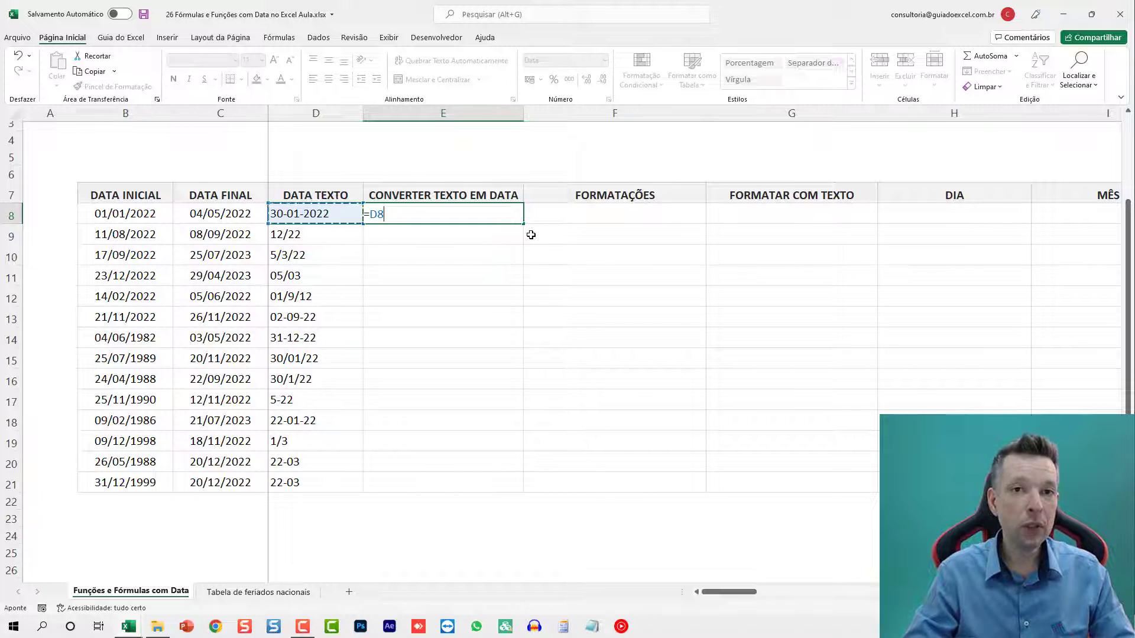
{"action": "type", "text": "*"}
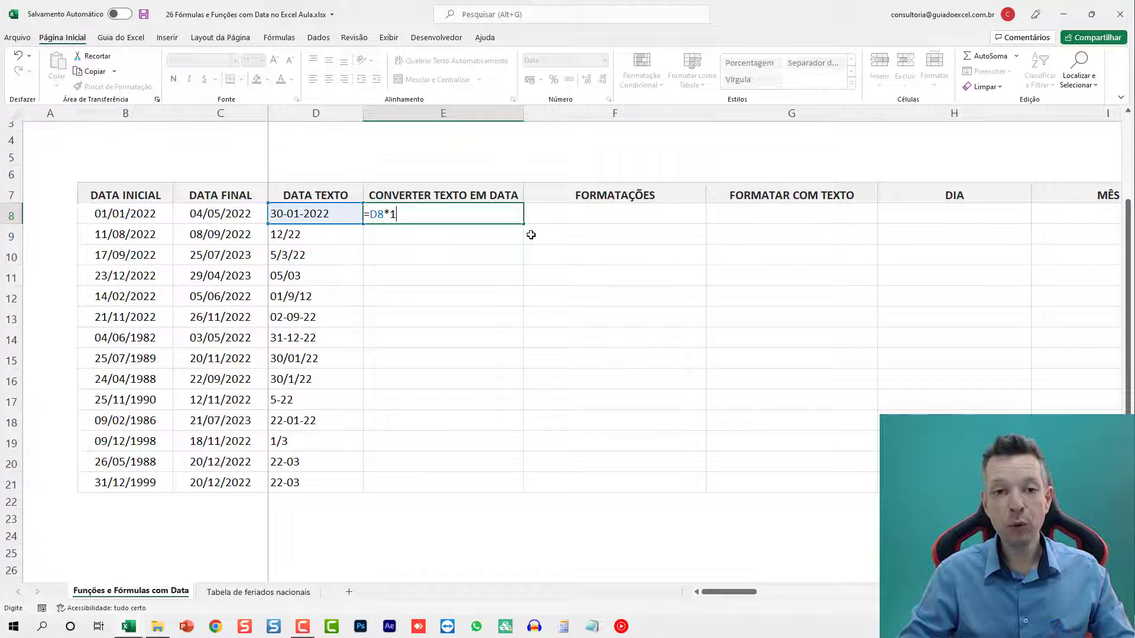
{"action": "key", "text": "ctrl+Return"}
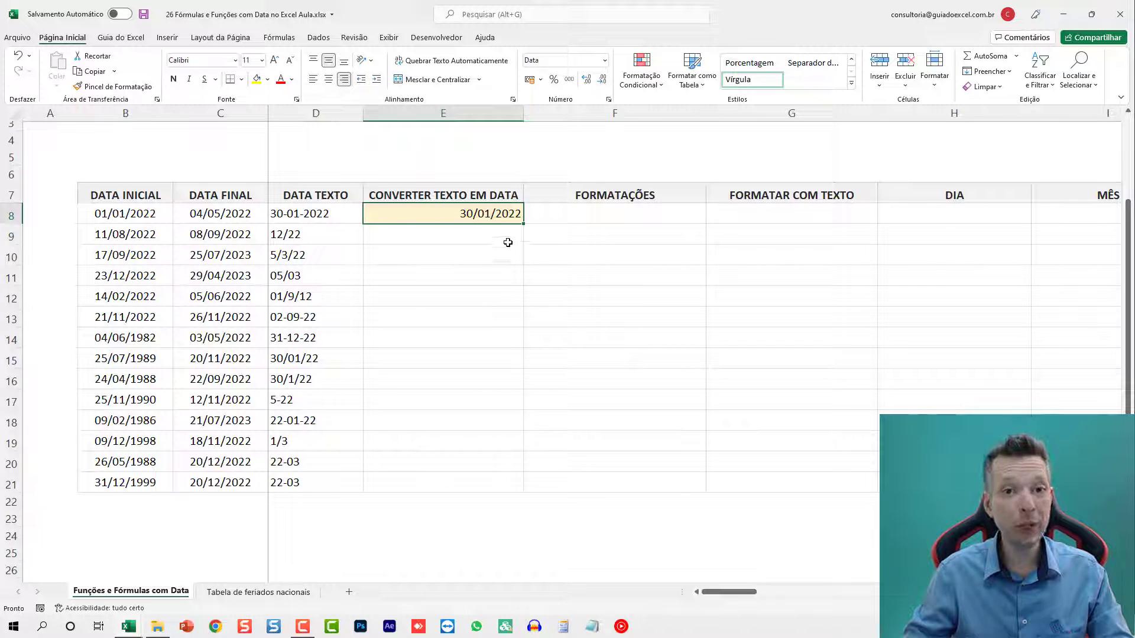
{"action": "double_click", "coordinate": [524, 223]}
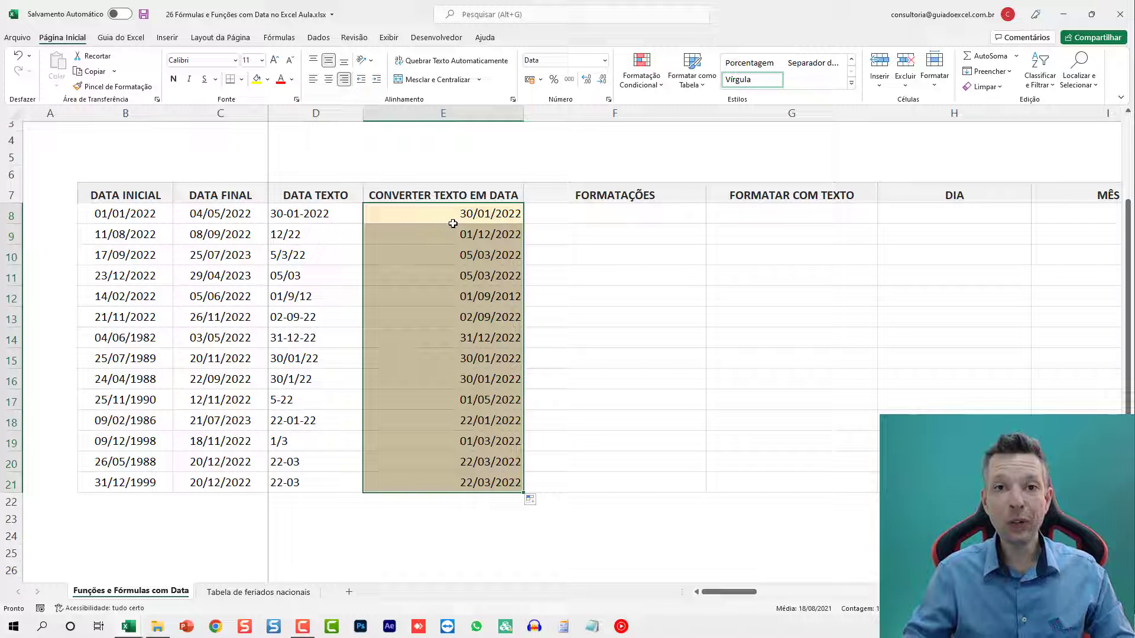
Reference the first DATA INICIAL value in the FORMATAÇÕES column by entering =B8 in F8.
{"action": "key", "text": "Right"}
{"action": "key", "text": "Right"}
{"action": "key", "text": "Right"}
{"action": "key", "text": "Right"}
{"action": "key", "text": "Right"}
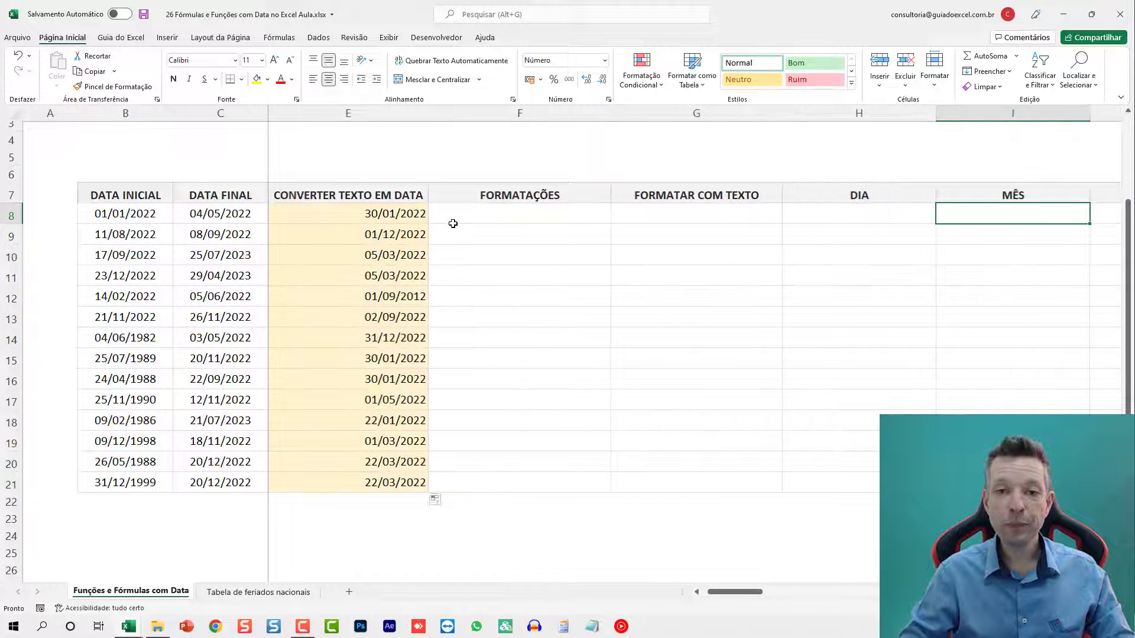
{"action": "key", "text": "Left"}
{"action": "key", "text": "Left"}
{"action": "key", "text": "Left"}
{"action": "key", "text": "Left"}
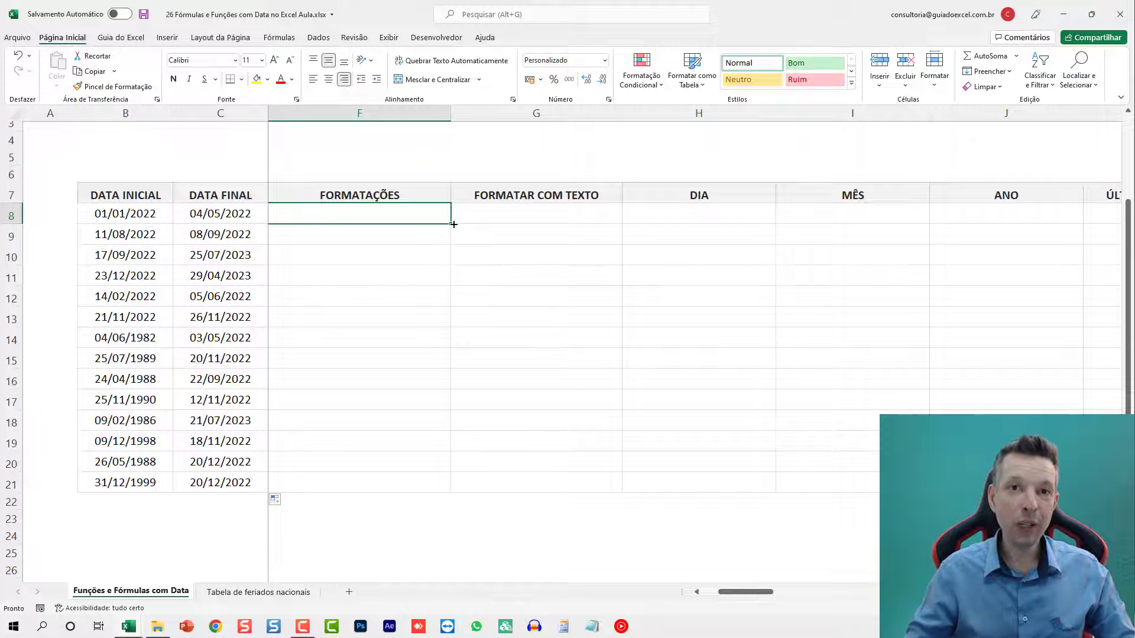
{"action": "type", "text": "="}
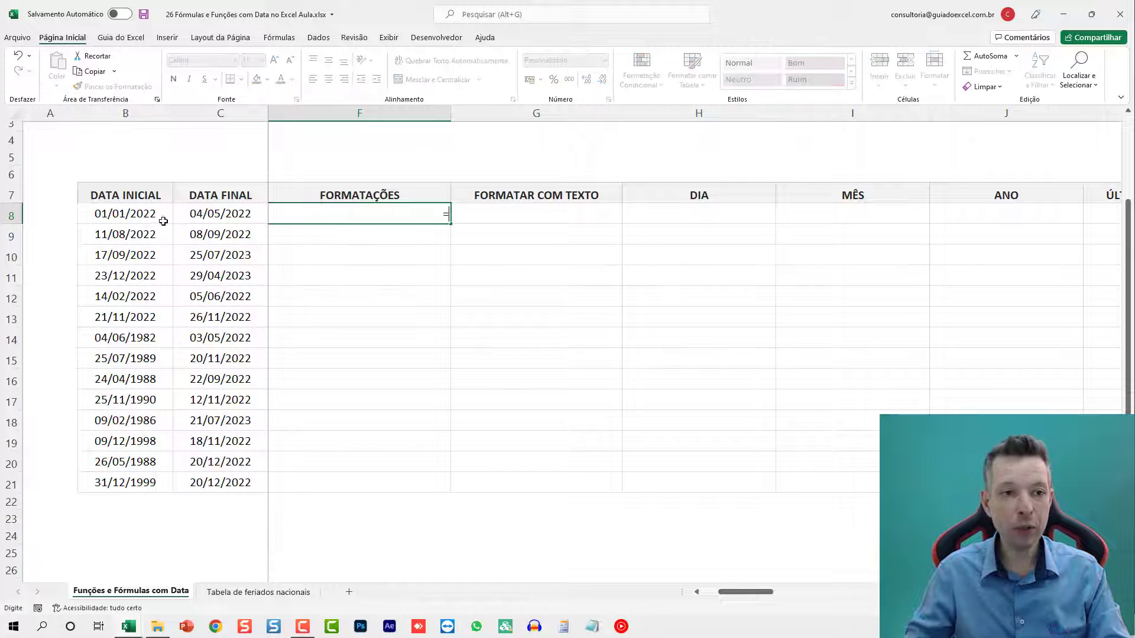
{"action": "left_click", "coordinate": [150, 217]}
{"action": "key", "text": "ctrl+Return"}
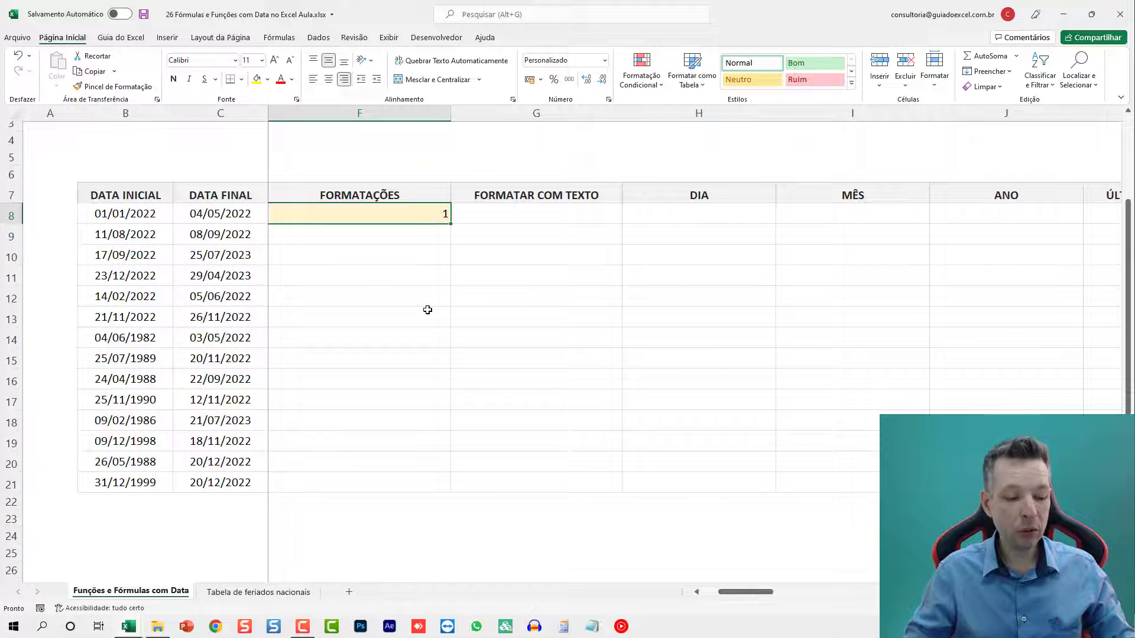
Format cell F8 with the Data category's *14/03/2012 type.
{"action": "key", "text": "ctrl+1"}
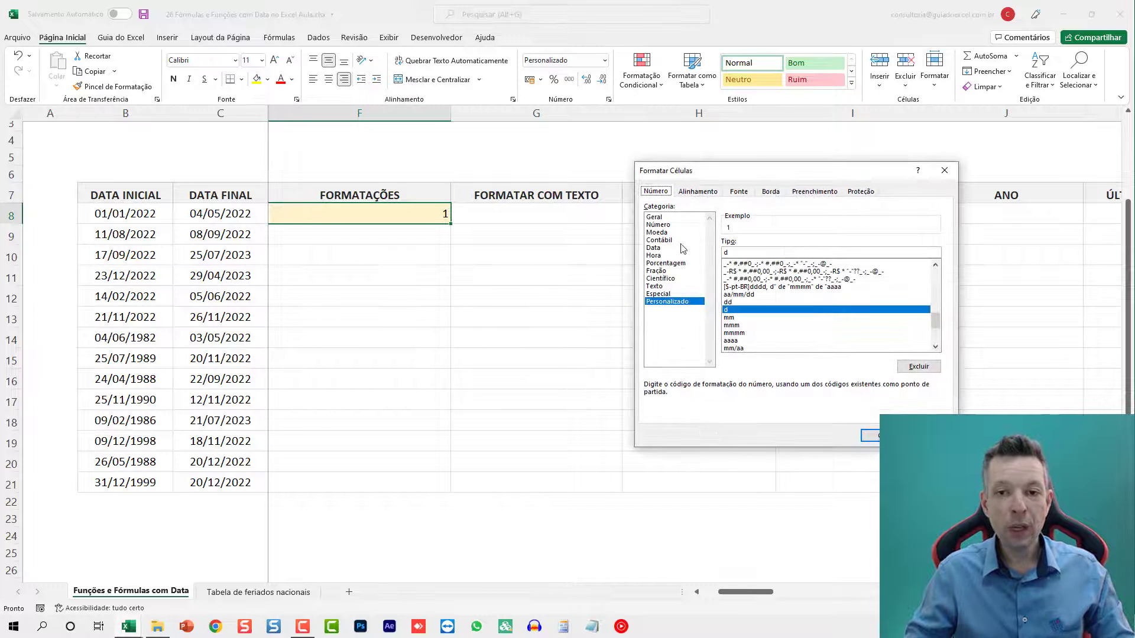
{"action": "left_click", "coordinate": [654, 247]}
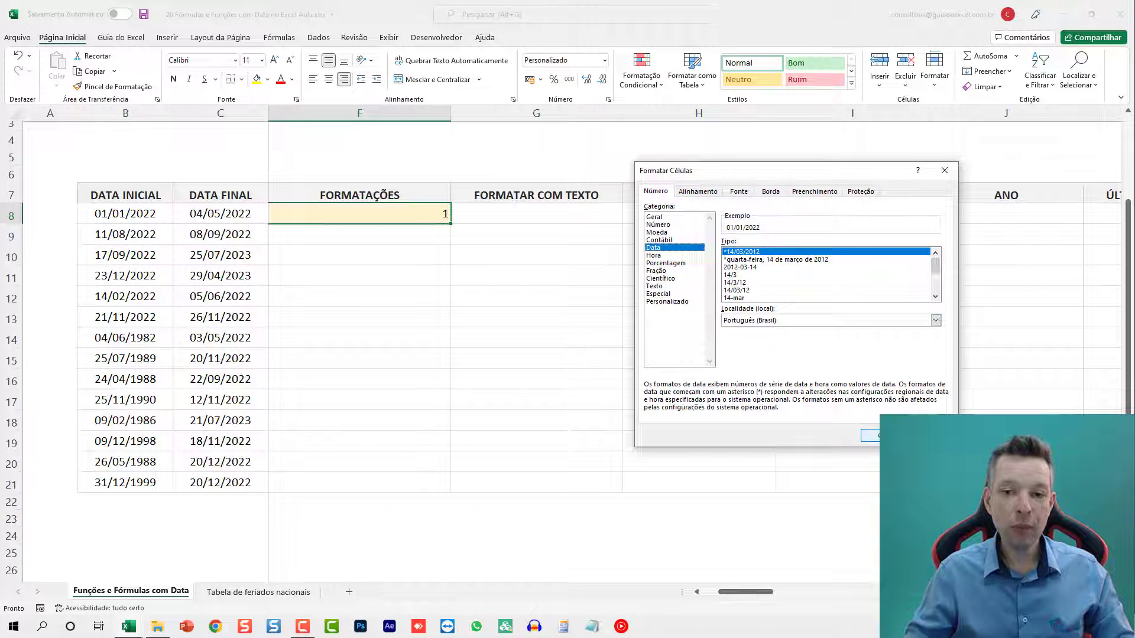
{"action": "key", "text": "Return"}
Apply the custom number format d to cell F8 so it shows only the day number.
{"action": "key", "text": "ctrl+1"}
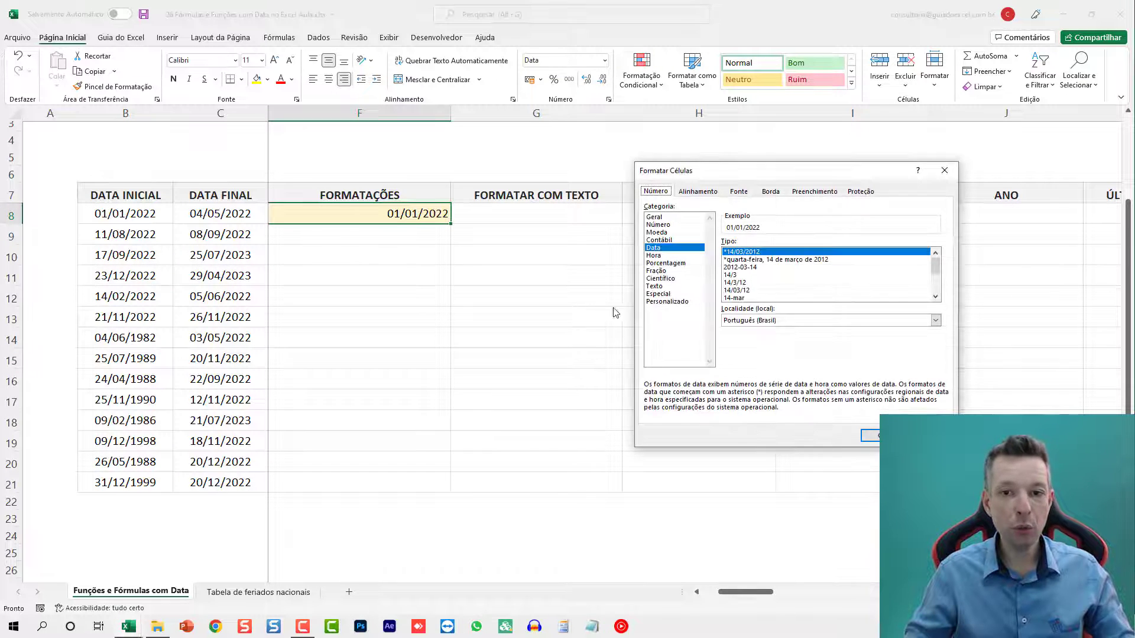
{"action": "left_click", "coordinate": [668, 301]}
{"action": "left_click_drag", "start_coordinate": [706, 170], "coordinate": [536, 214]}
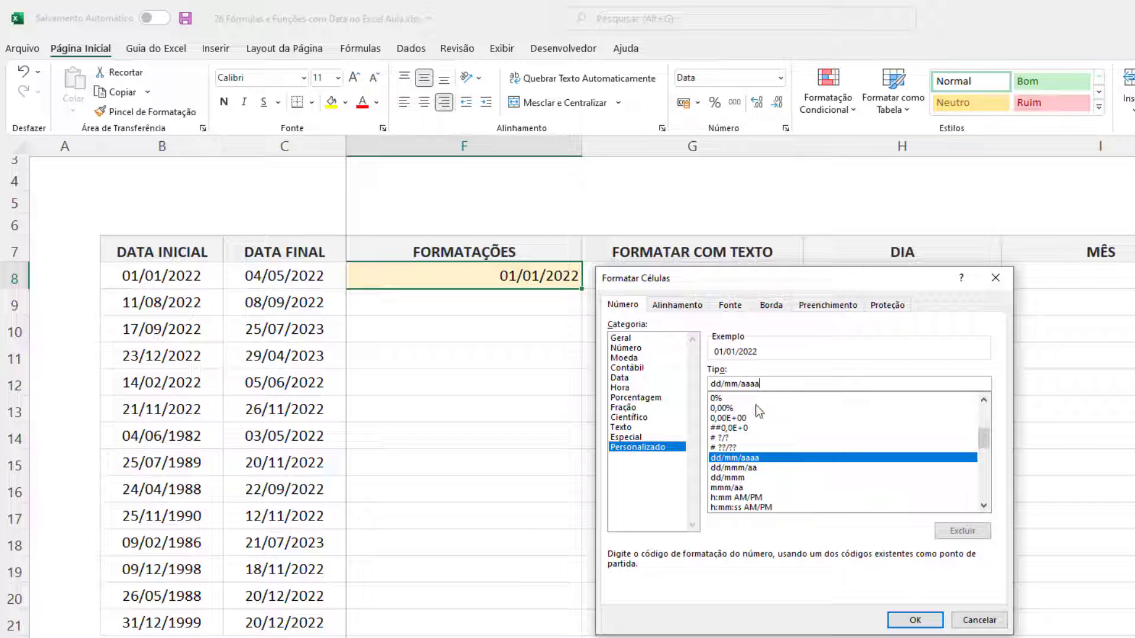
{"action": "left_click_drag", "start_coordinate": [775, 387], "coordinate": [732, 369]}
{"action": "key", "text": "BackSpace"}
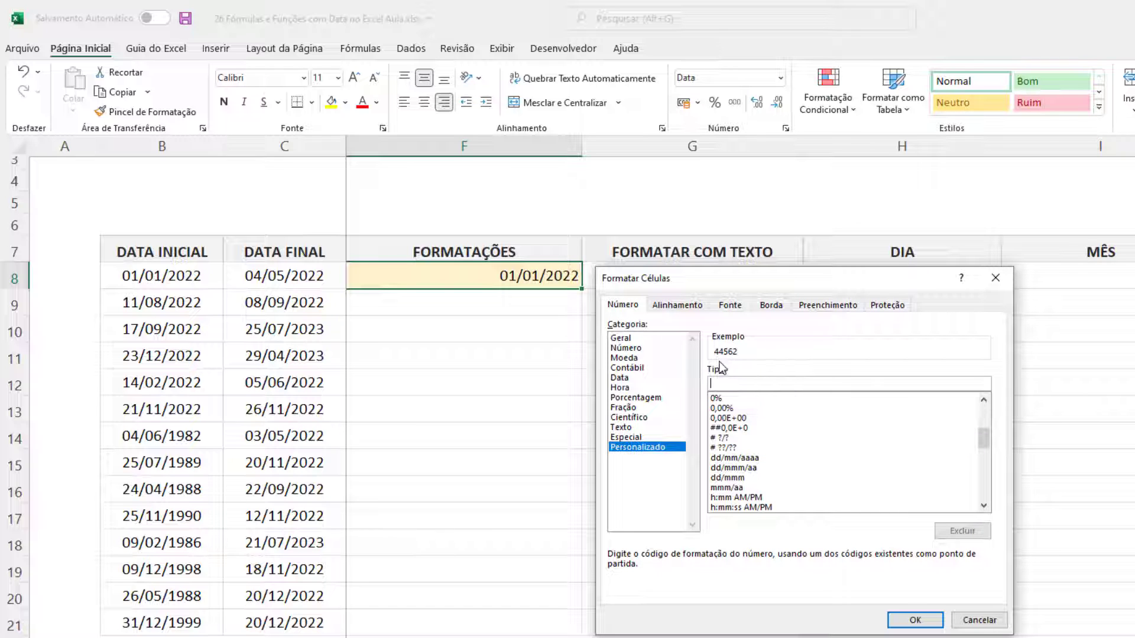
{"action": "type", "text": "D"}
{"action": "left_click_drag", "start_coordinate": [730, 385], "coordinate": [695, 381]}
{"action": "type", "text": "d"}
{"action": "left_click", "coordinate": [915, 620]}
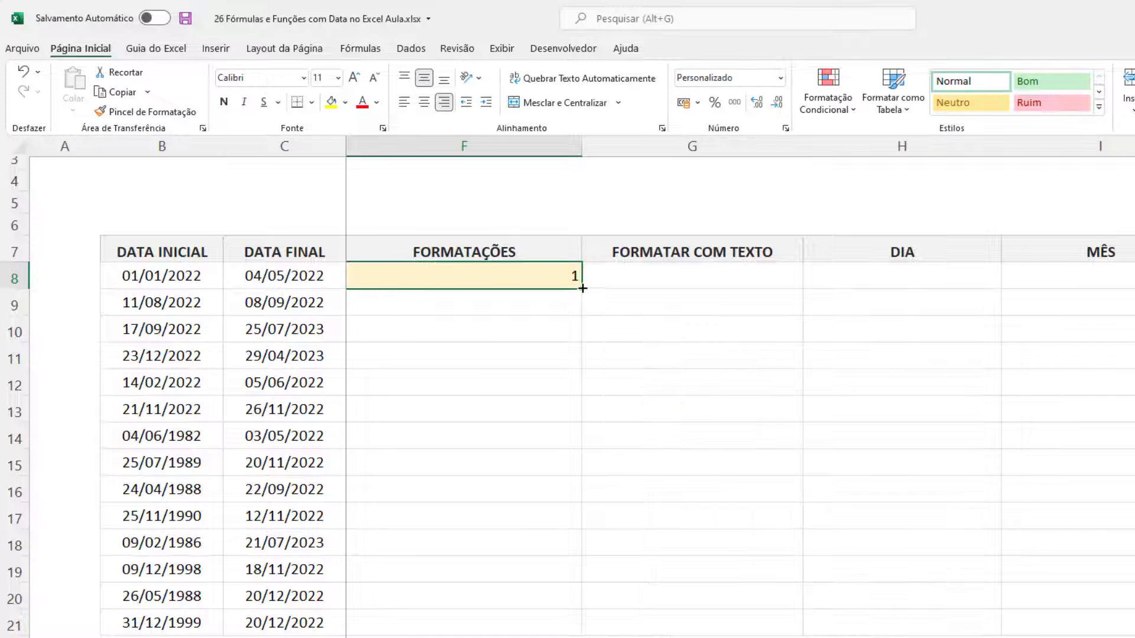
Fill the F8 formula down to F9 and check the custom number format of F9.
{"action": "left_click_drag", "start_coordinate": [581, 289], "coordinate": [578, 318]}
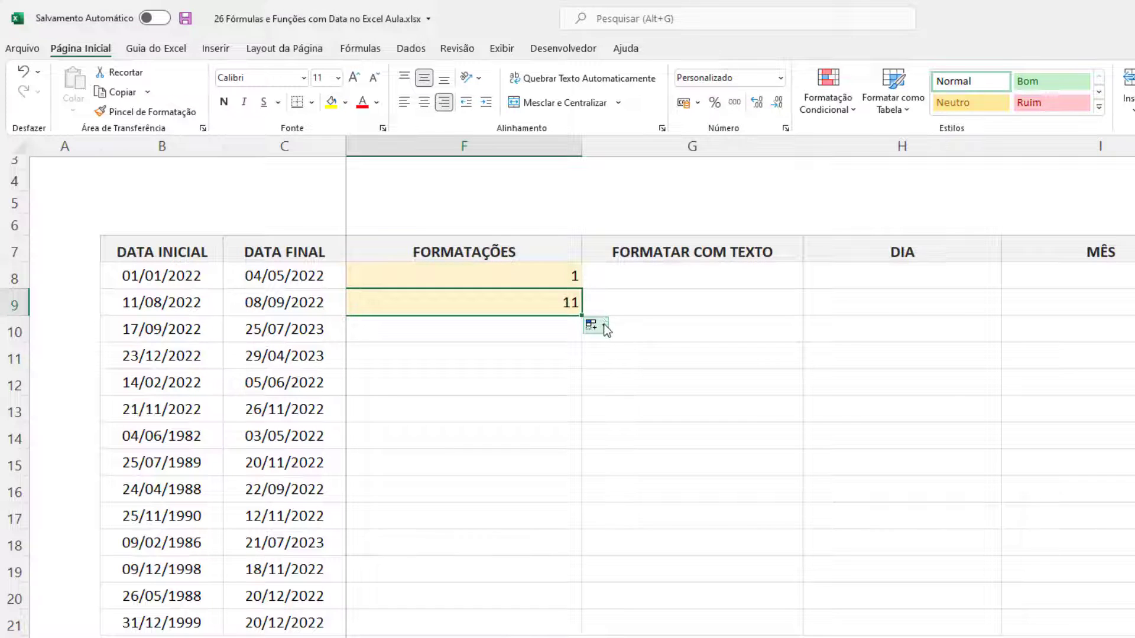
{"action": "key", "text": "ctrl+1"}
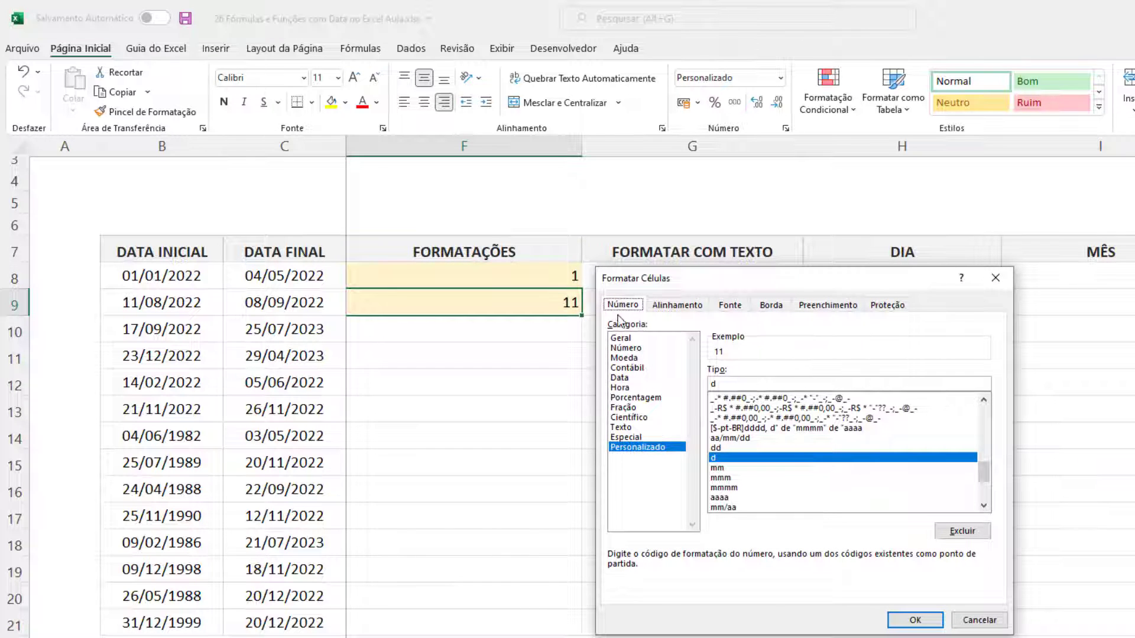
{"action": "left_click_drag", "start_coordinate": [749, 383], "coordinate": [663, 375]}
{"action": "key", "text": "Escape"}
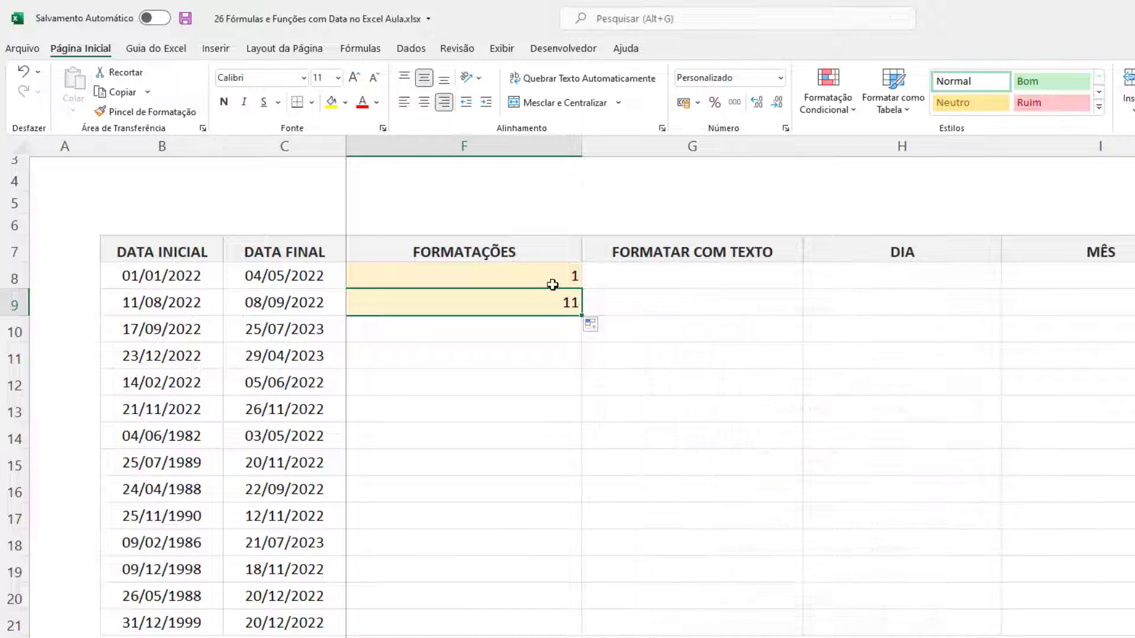
Apply the custom number format dd to cell F8 for a two-digit day.
{"action": "left_click", "coordinate": [552, 285]}
{"action": "key", "text": "ctrl+1"}
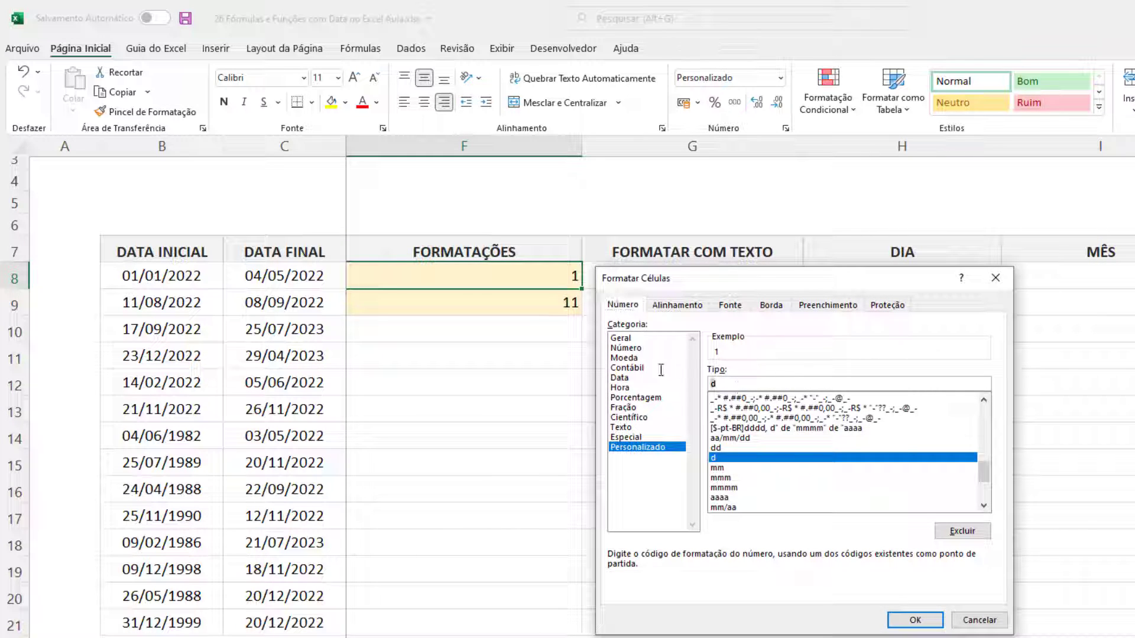
{"action": "type", "text": "d"}
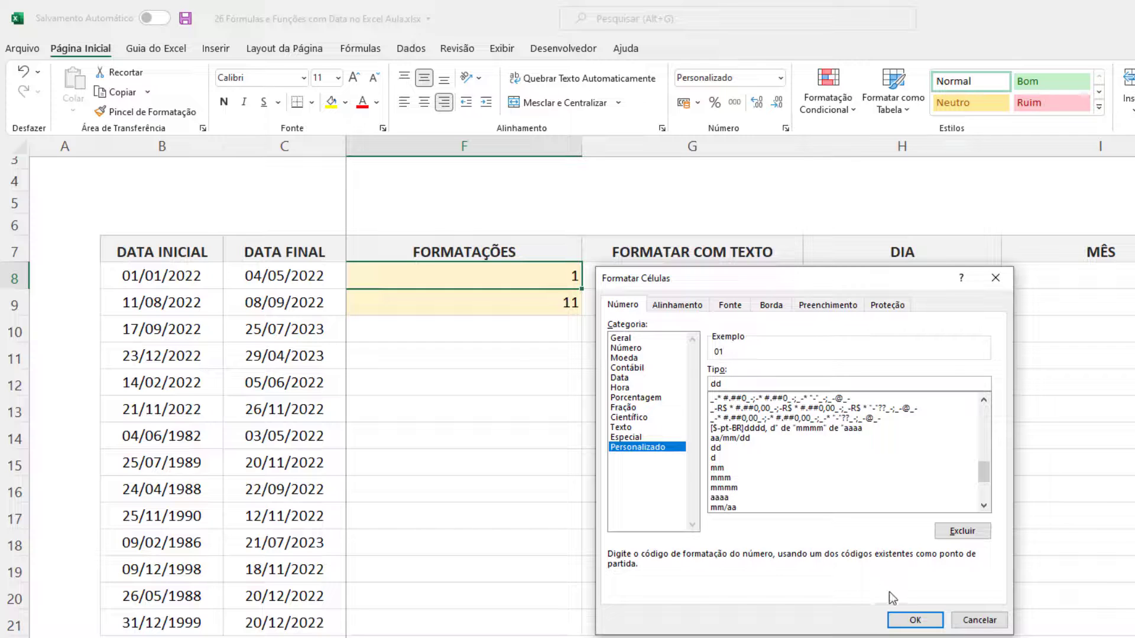
{"action": "left_click", "coordinate": [914, 619]}
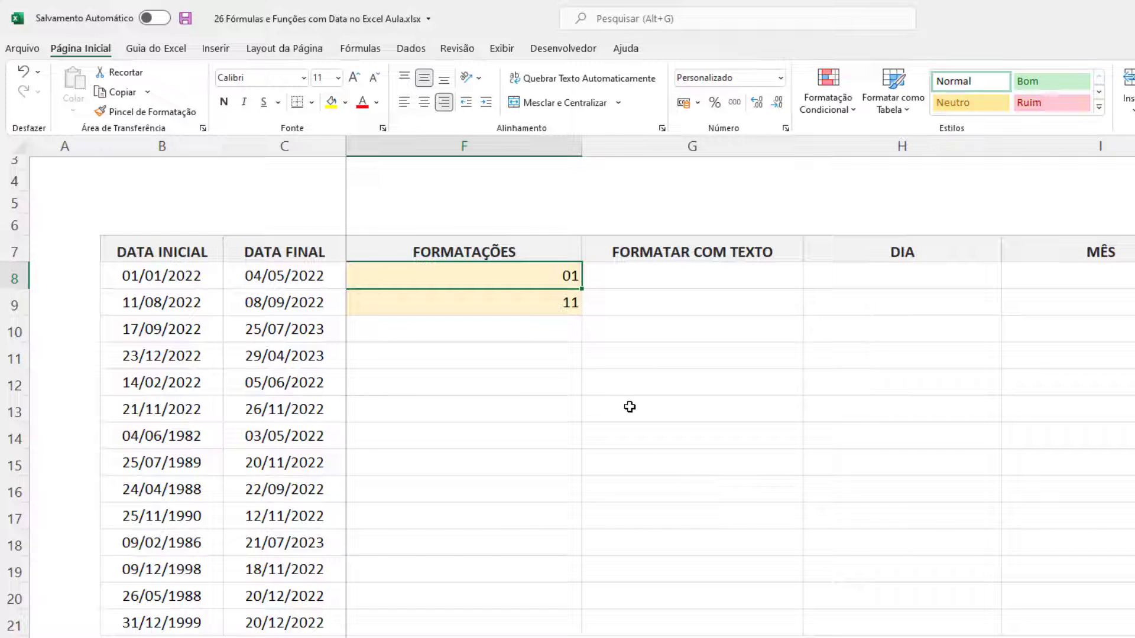
Apply the custom number format ddd to cell F8 for the abbreviated weekday name.
{"action": "key", "text": "ctrl+1"}
{"action": "left_click", "coordinate": [747, 384]}
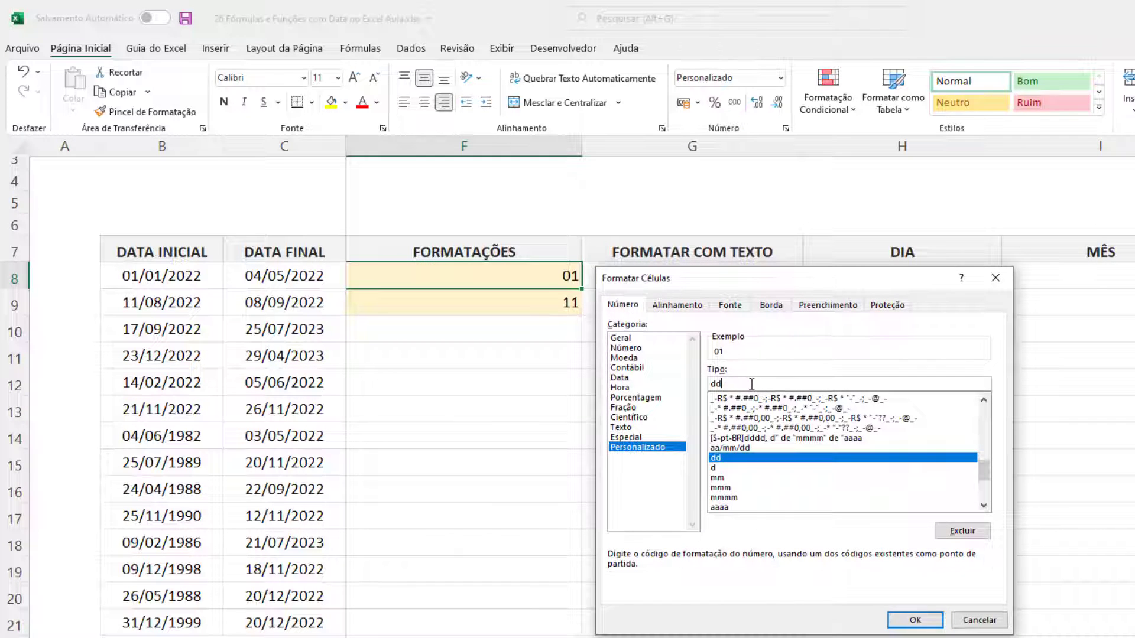
{"action": "type", "text": "d"}
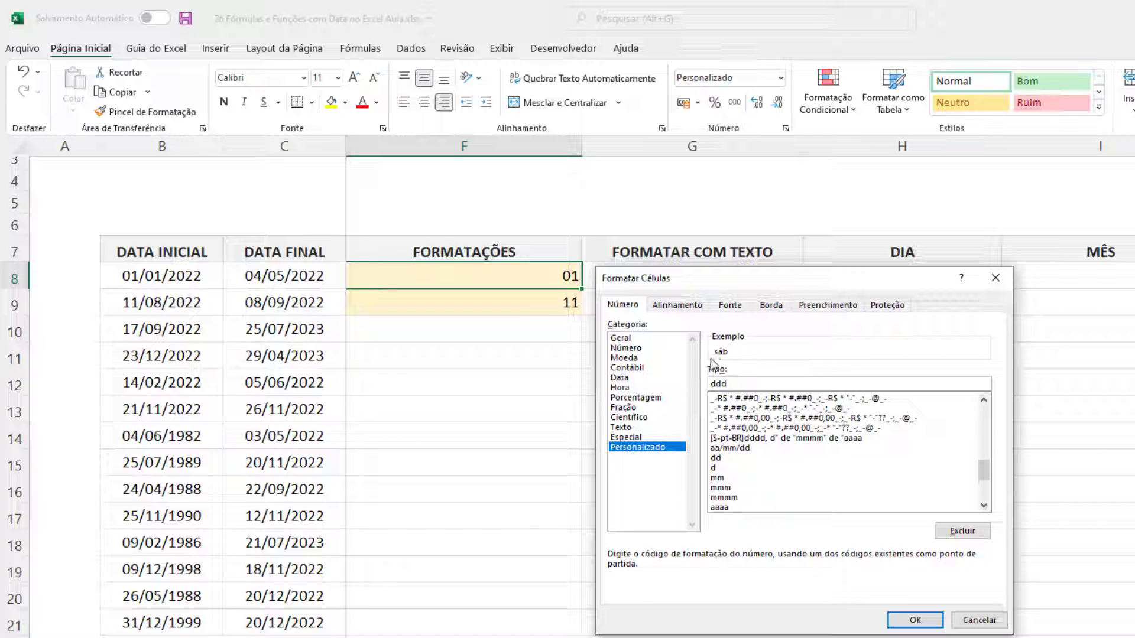
{"action": "left_click", "coordinate": [921, 620]}
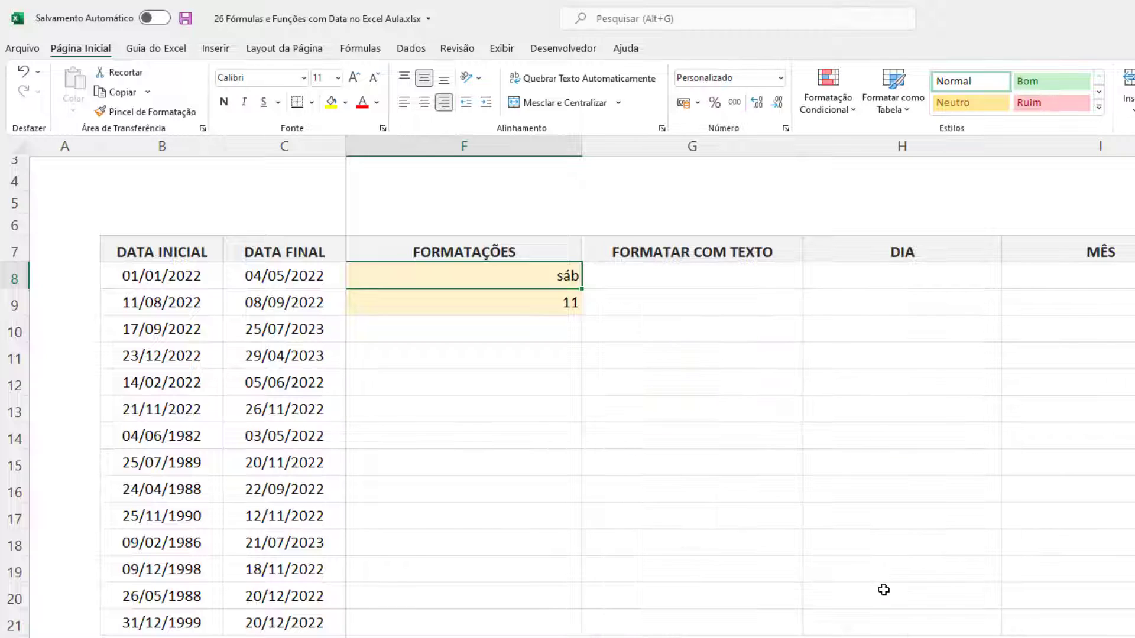
Apply the custom number format dddd to F8 for the full weekday name, and fill it down to F21.
{"action": "key", "text": "ctrl+1"}
{"action": "left_click", "coordinate": [755, 384]}
{"action": "type", "text": "dddd"}
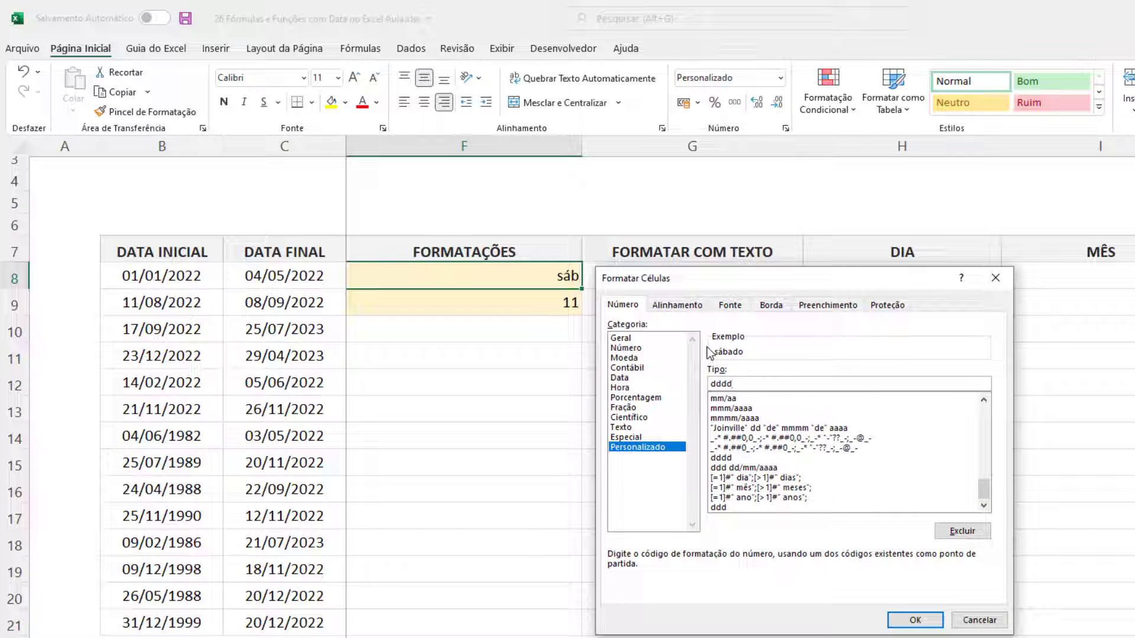
{"action": "left_click", "coordinate": [915, 619]}
{"action": "left_click_drag", "start_coordinate": [584, 289], "coordinate": [588, 312]}
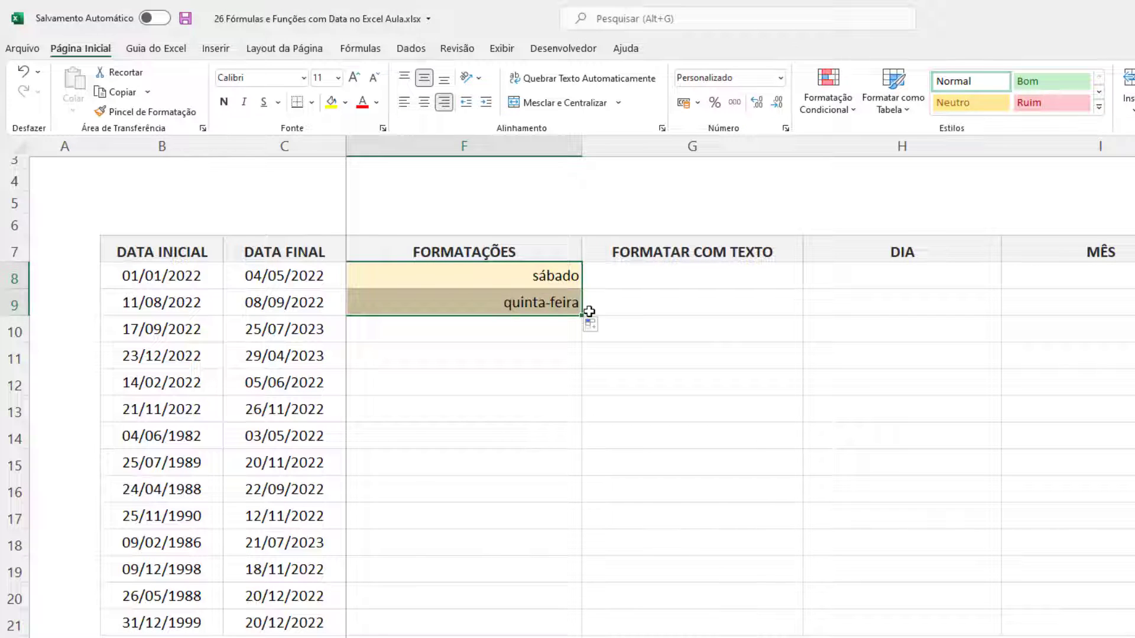
{"action": "double_click", "coordinate": [584, 316]}
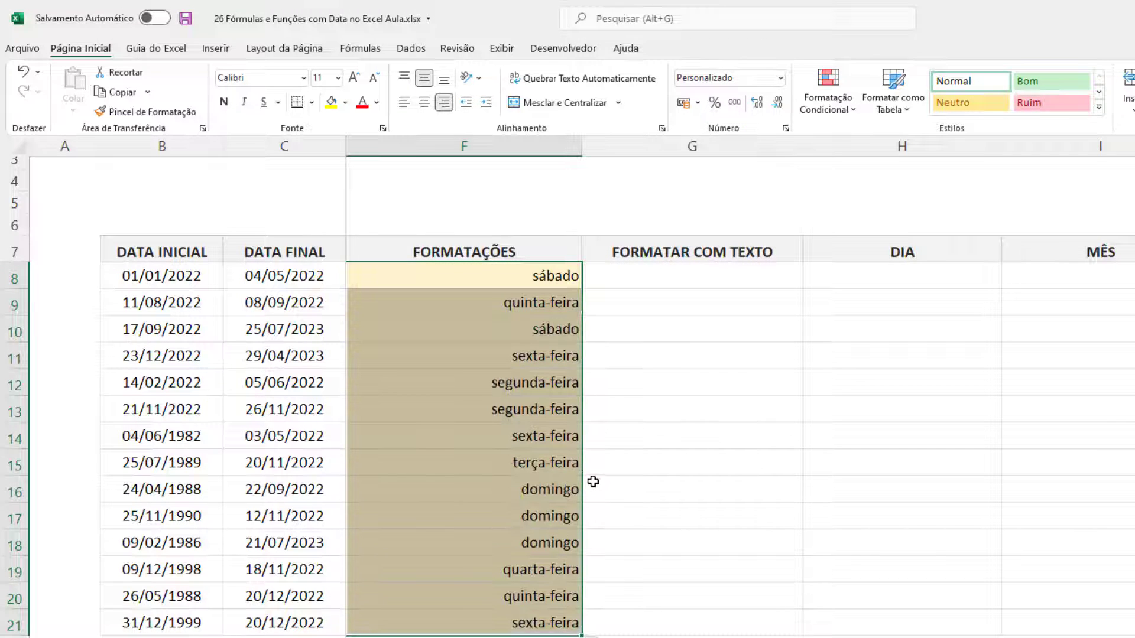
Try the custom codes mm and m, and apply mmmm to F8:F21 for the full month name.
{"action": "key", "text": "ctrl+1"}
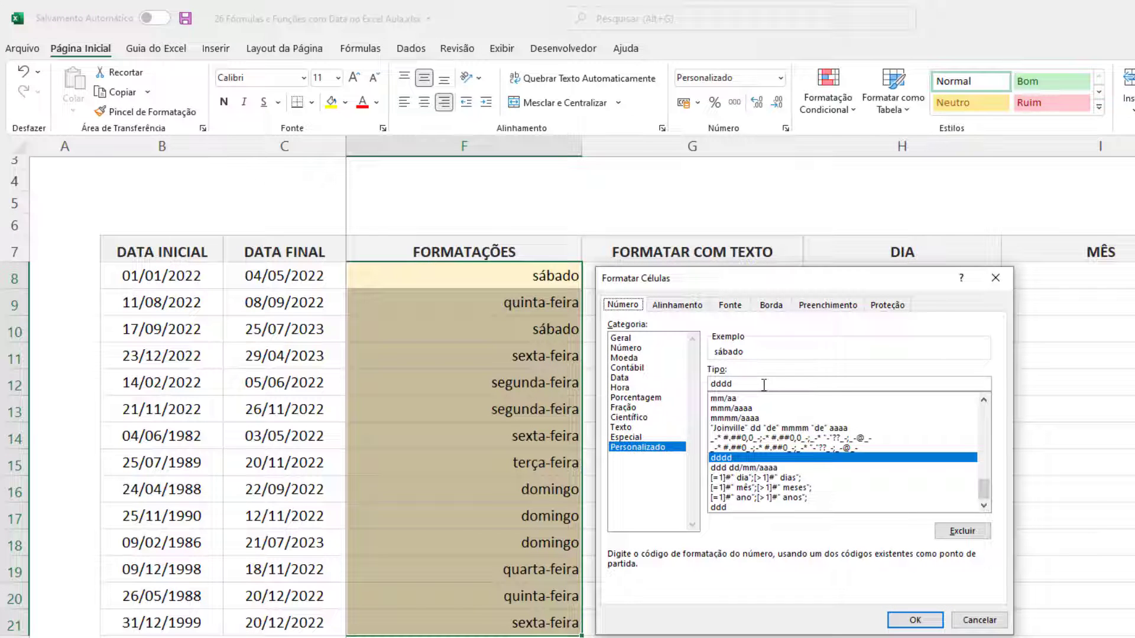
{"action": "left_click_drag", "start_coordinate": [761, 384], "coordinate": [669, 366]}
{"action": "type", "text": "mm"}
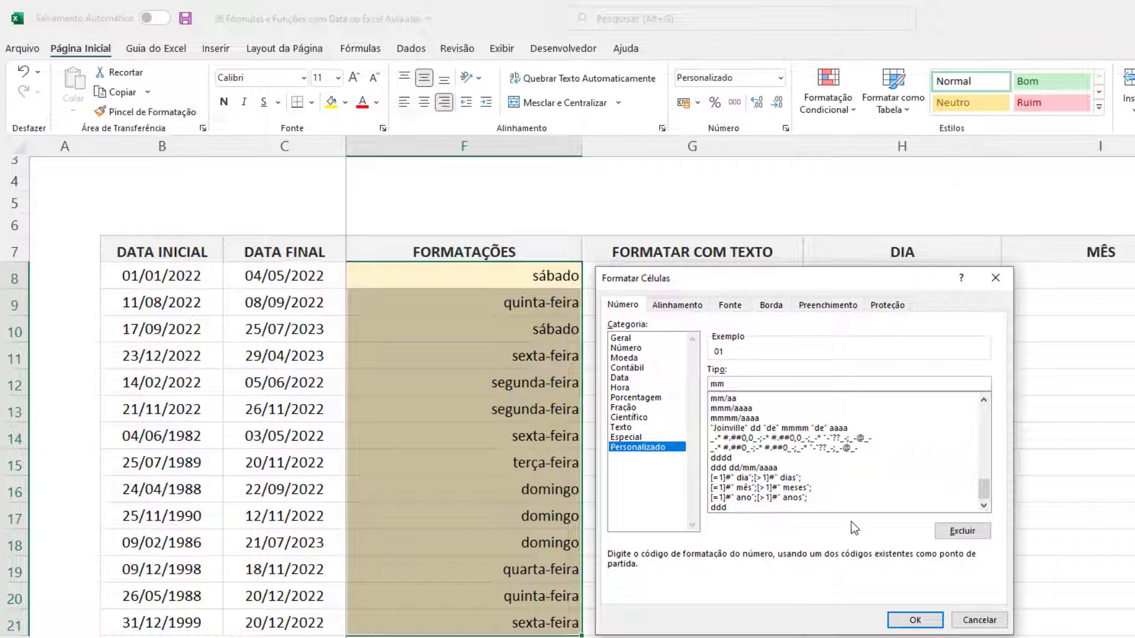
{"action": "left_click_drag", "start_coordinate": [730, 384], "coordinate": [669, 369]}
{"action": "type", "text": "m"}
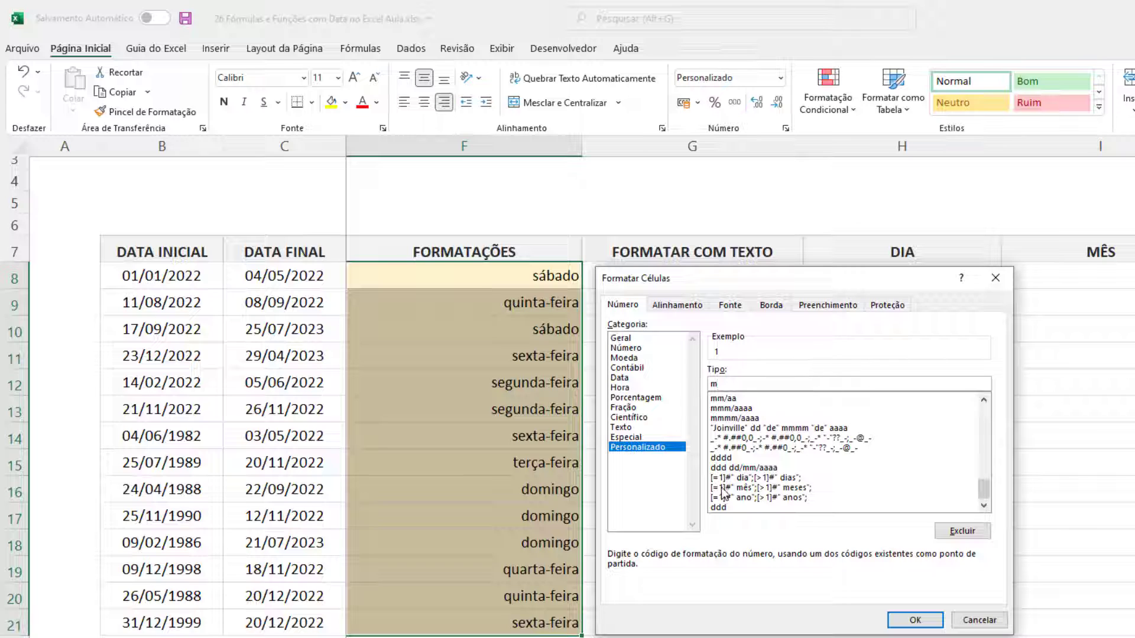
{"action": "type", "text": "mmm"}
{"action": "left_click", "coordinate": [915, 620]}
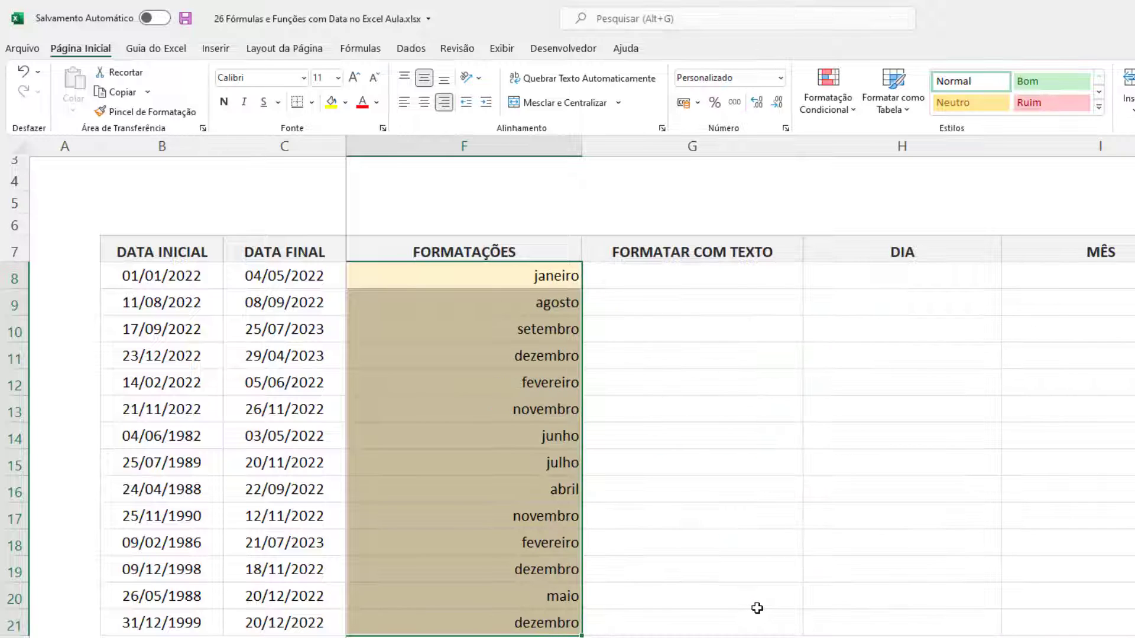
Apply the custom number format aaaa to F8:F21 for the four-digit year.
{"action": "key", "text": "ctrl+1"}
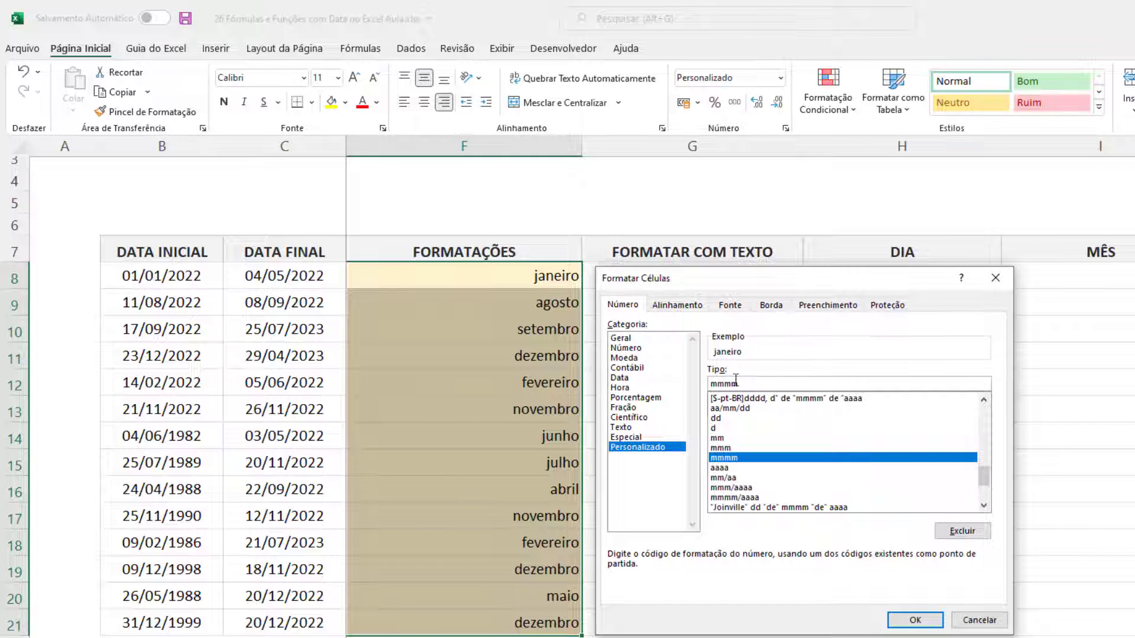
{"action": "double_click", "coordinate": [735, 382]}
{"action": "type", "text": "aa"}
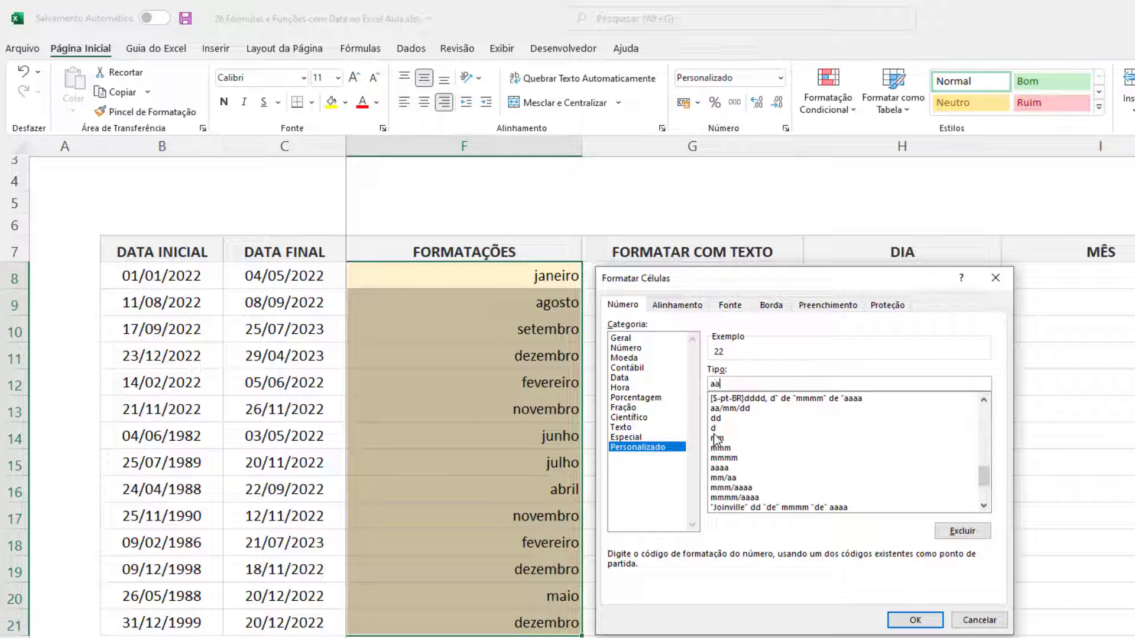
{"action": "type", "text": "aa"}
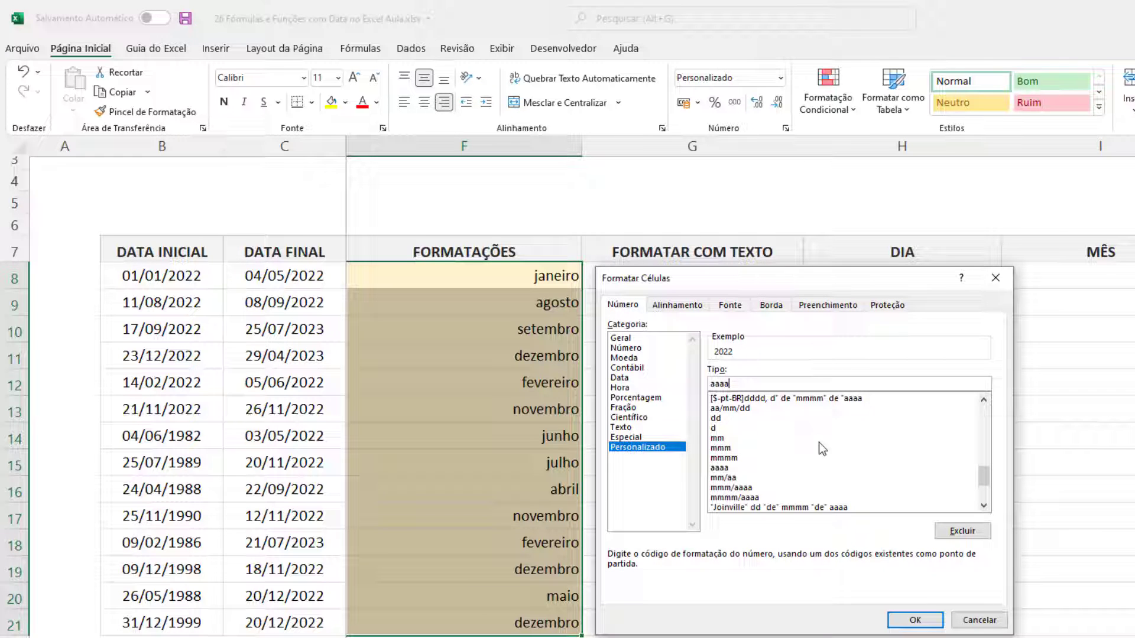
{"action": "left_click", "coordinate": [915, 621]}
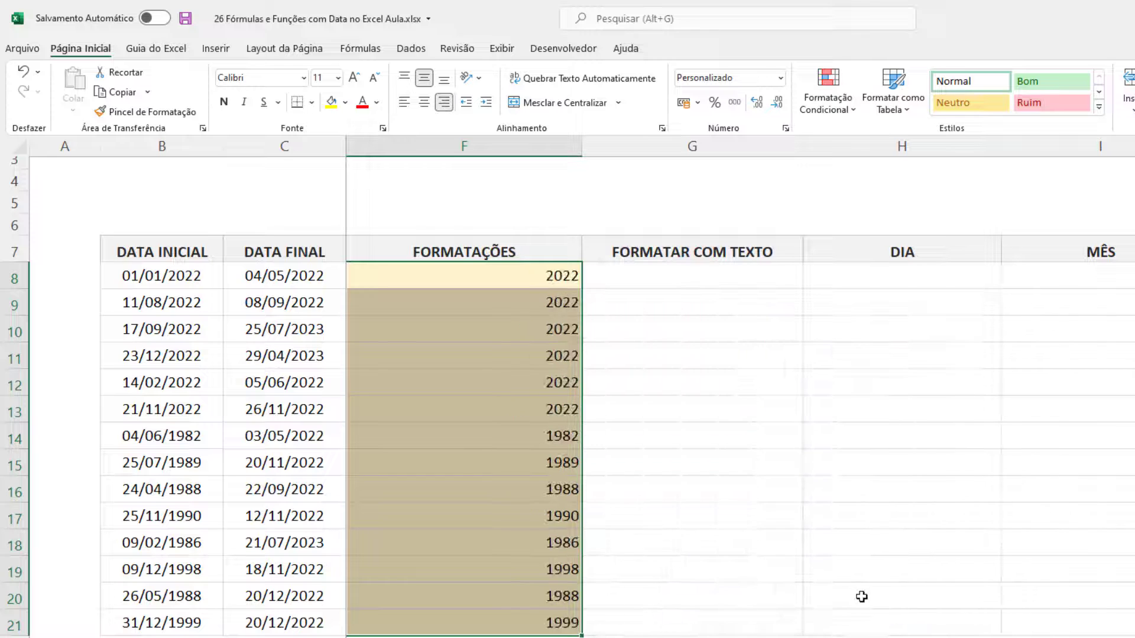
Apply the custom number format "Joinville " dd "de" mmmm "de" aaa to the FORMATAÇÕES dates in F8:F21.
{"action": "key", "text": "ctrl+1"}
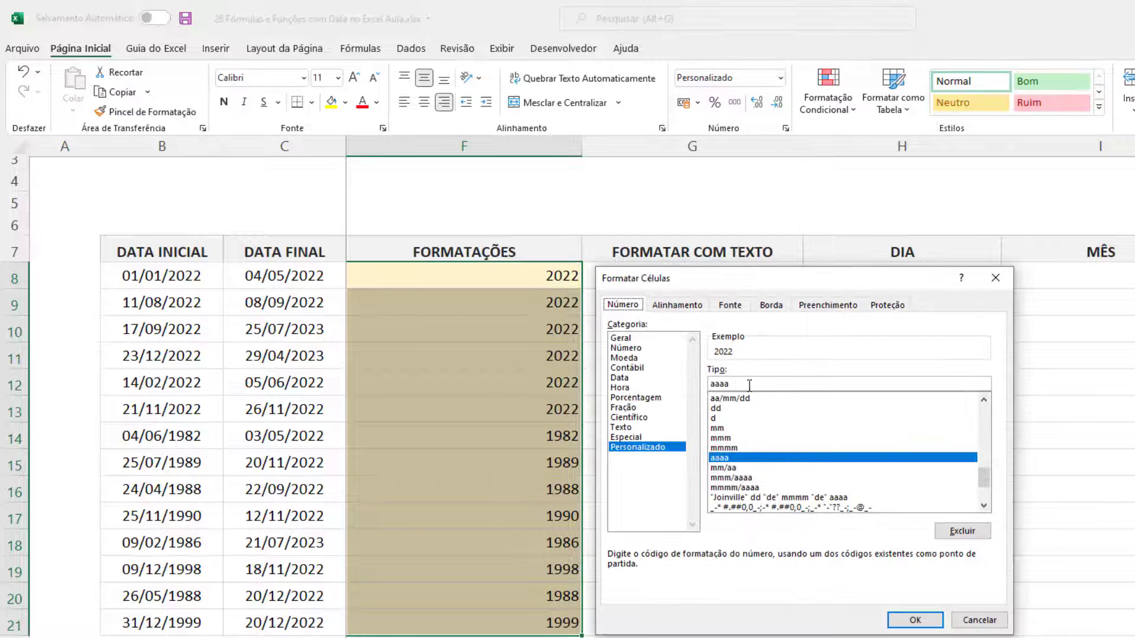
{"action": "left_click_drag", "start_coordinate": [739, 385], "coordinate": [712, 373]}
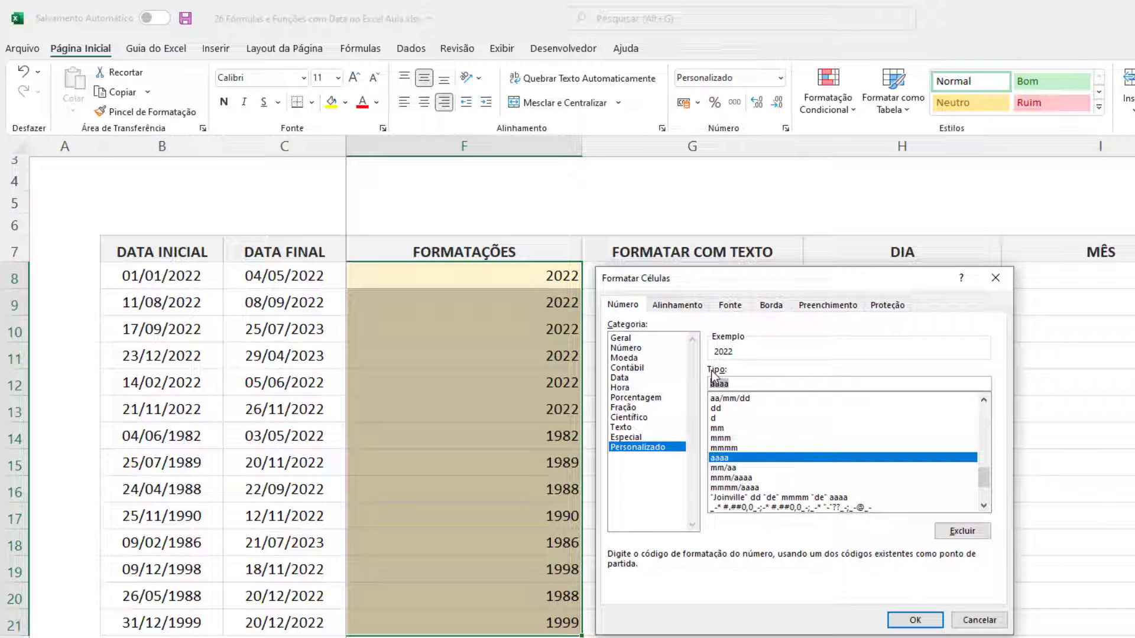
{"action": "key", "text": "BackSpace"}
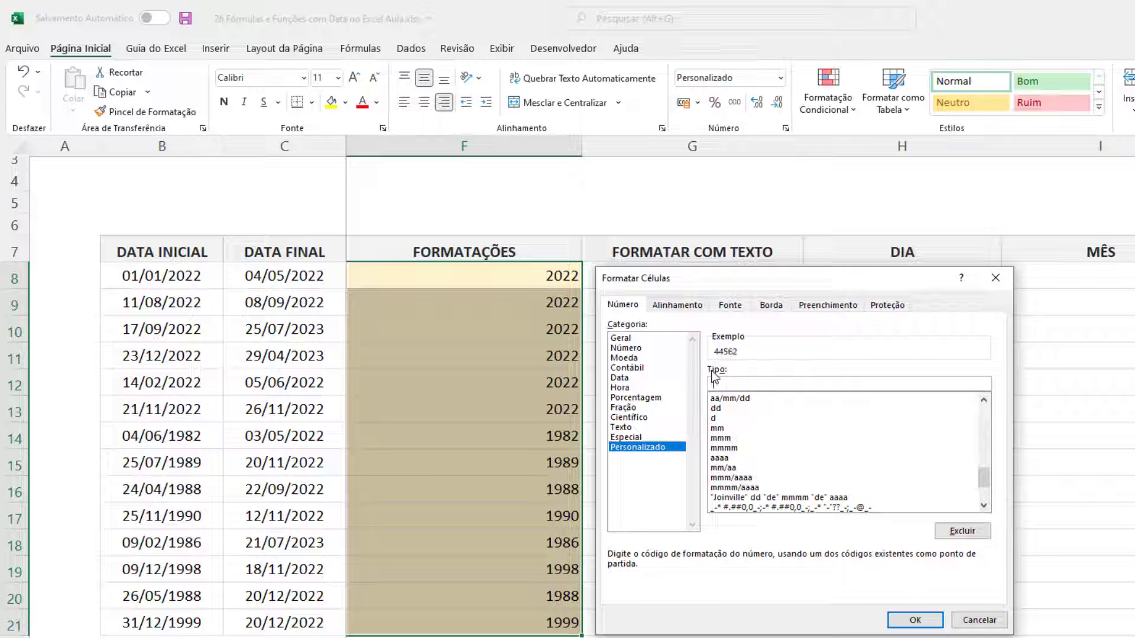
{"action": "type", "text": "\"Joinville \""}
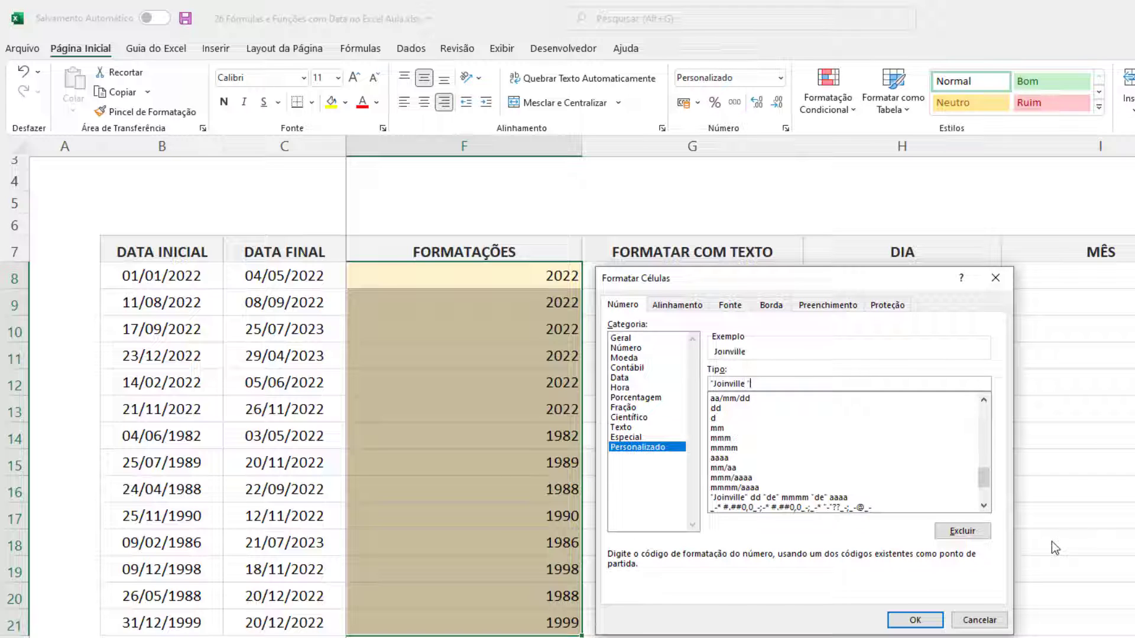
{"action": "type", "text": " dd"}
{"action": "key", "text": "BackSpace"}
{"action": "key", "text": "BackSpace"}
{"action": "key", "text": "BackSpace"}
{"action": "type", "text": "dd \"de"}
{"action": "key", "text": "BackSpace"}
{"action": "key", "text": "BackSpace"}
{"action": "type", "text": "\" \""}
{"action": "type", "text": "jane"}
{"action": "key", "text": "BackSpace"}
{"action": "key", "text": "BackSpace"}
{"action": "key", "text": "BackSpace"}
{"action": "key", "text": "BackSpace"}
{"action": "key", "text": "BackSpace"}
{"action": "type", "text": "mmmm"}
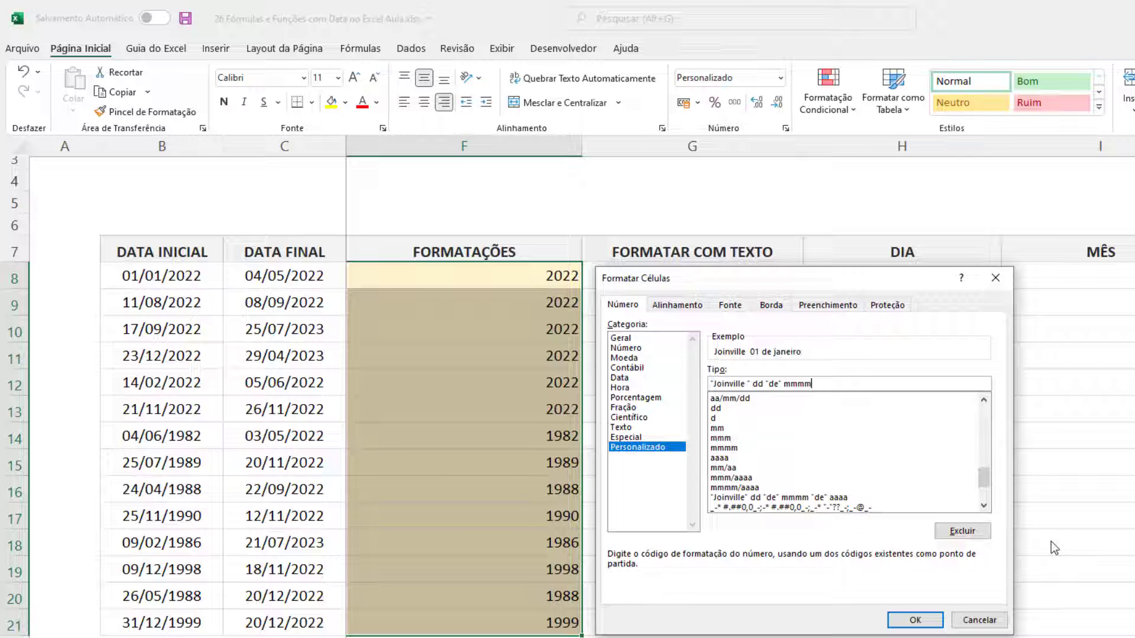
{"action": "type", "text": " \"de\" aaa"}
{"action": "left_click", "coordinate": [931, 624]}
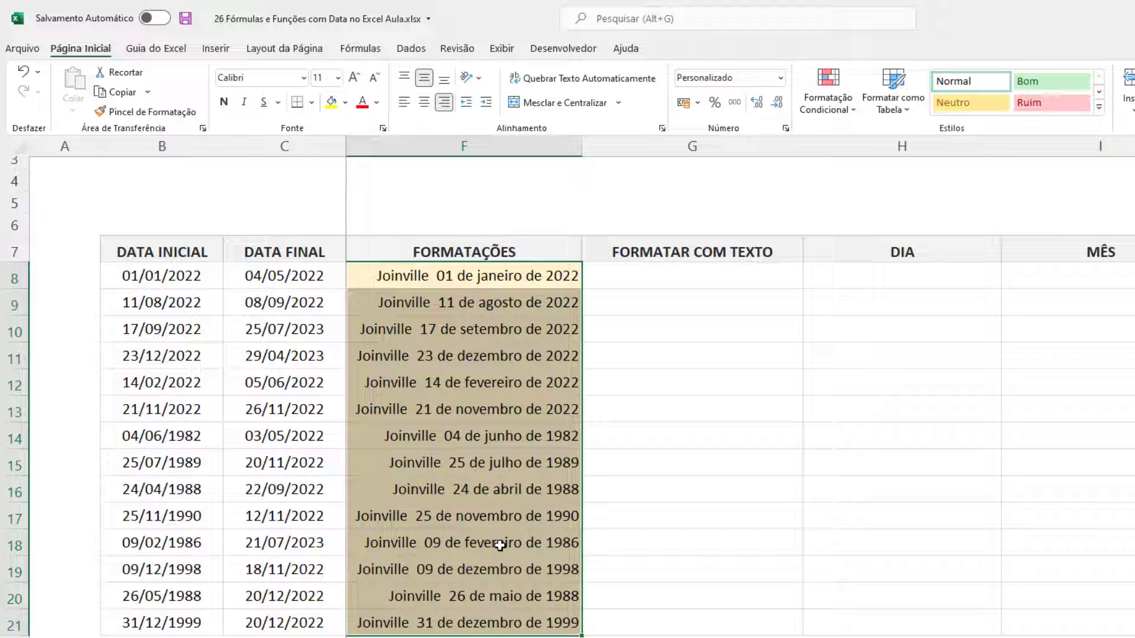
Test date arithmetic on the formatted value by entering =F8+1 in F5, and clear the cell.
{"action": "left_click", "coordinate": [646, 296]}
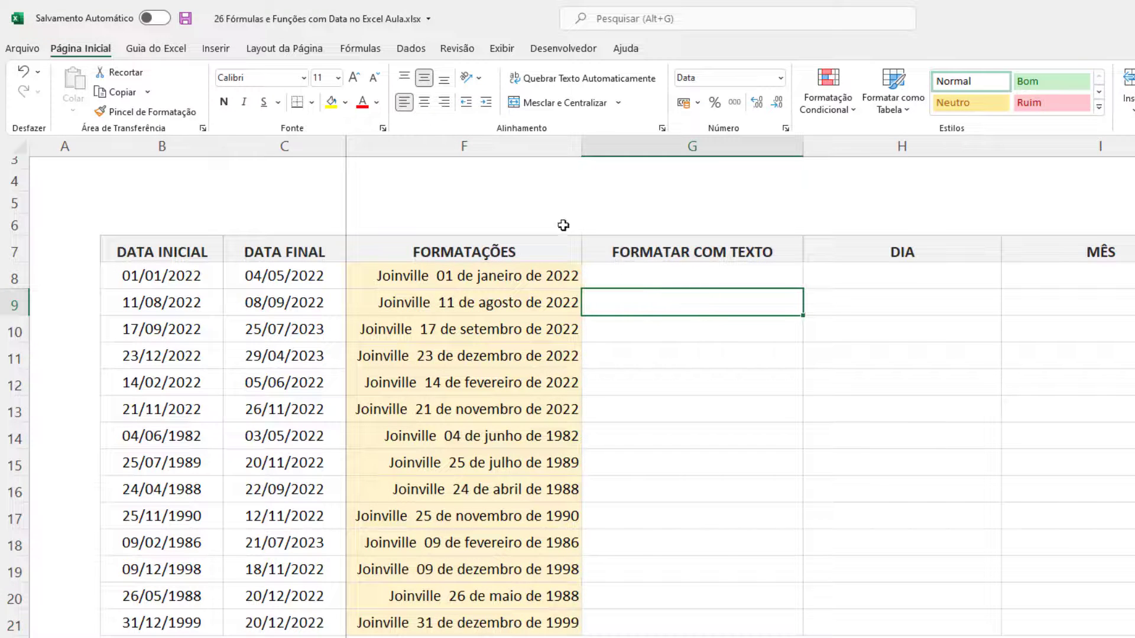
{"action": "left_click", "coordinate": [540, 200]}
{"action": "type", "text": "="}
{"action": "left_click", "coordinate": [533, 275]}
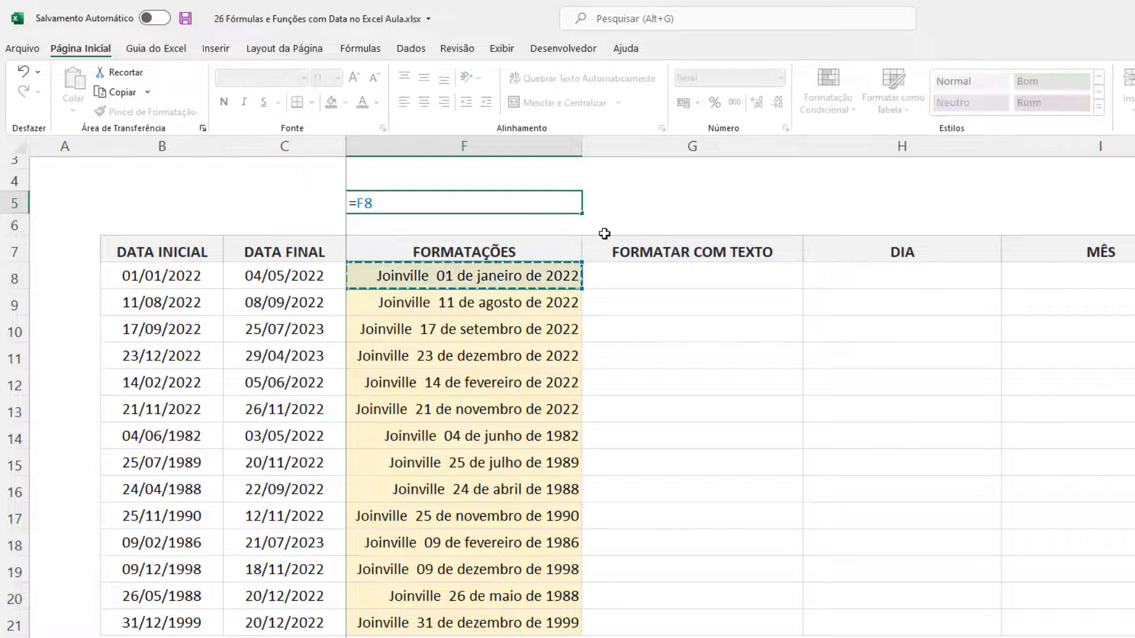
{"action": "type", "text": "+1"}
{"action": "key", "text": "Return"}
{"action": "key", "text": "Up"}
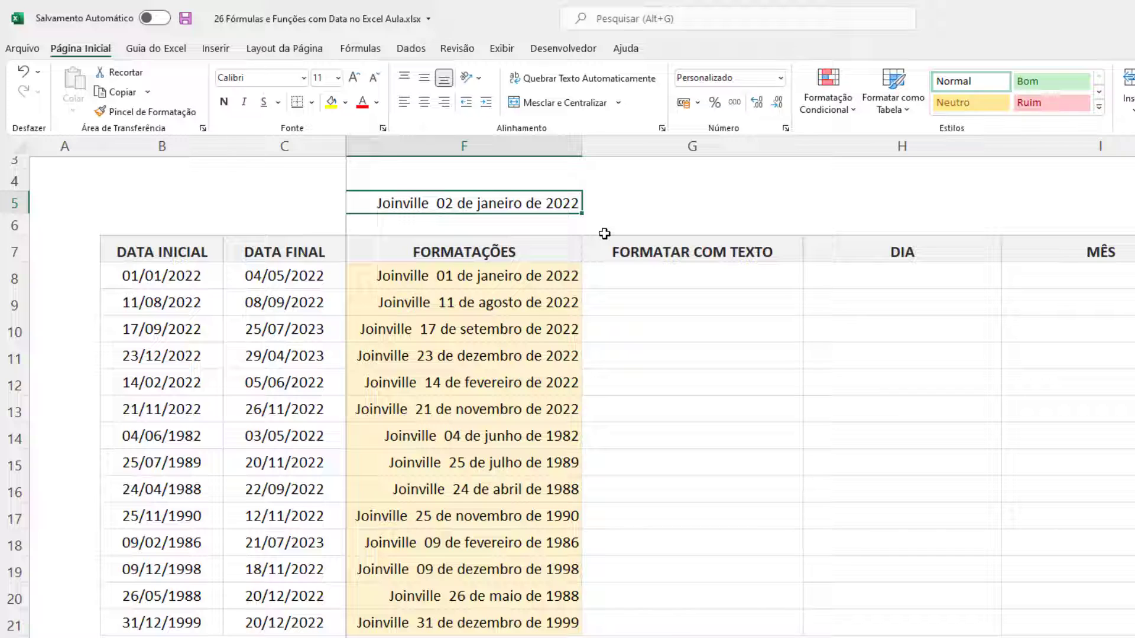
{"action": "key", "text": "Delete"}
{"action": "left_click", "coordinate": [665, 273]}
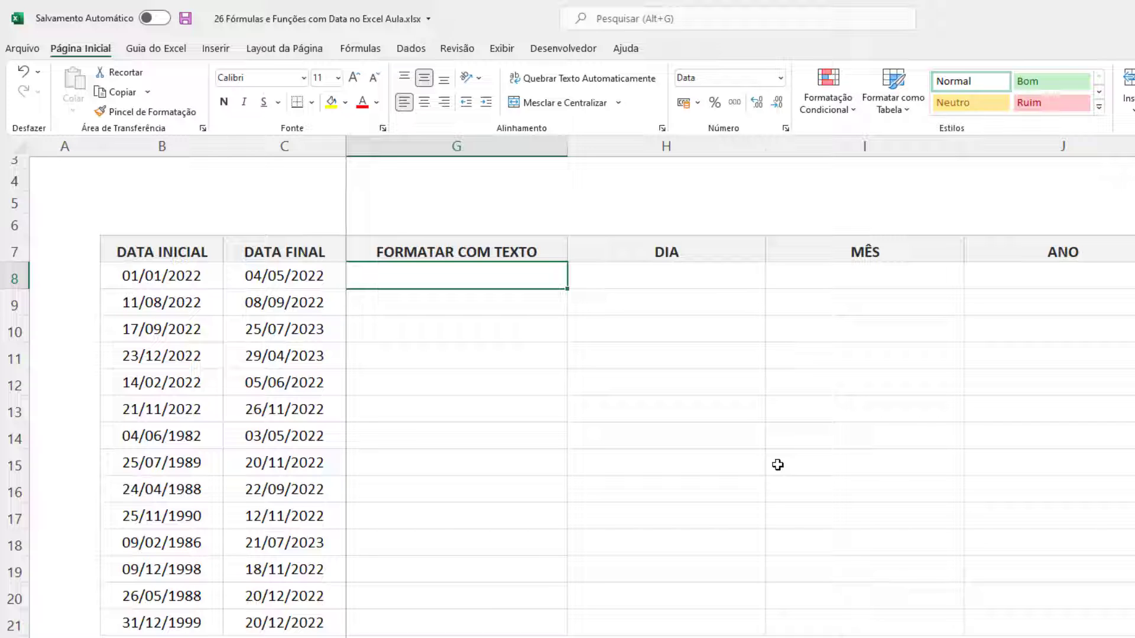
{"action": "type", "text": "=TEXTO"}
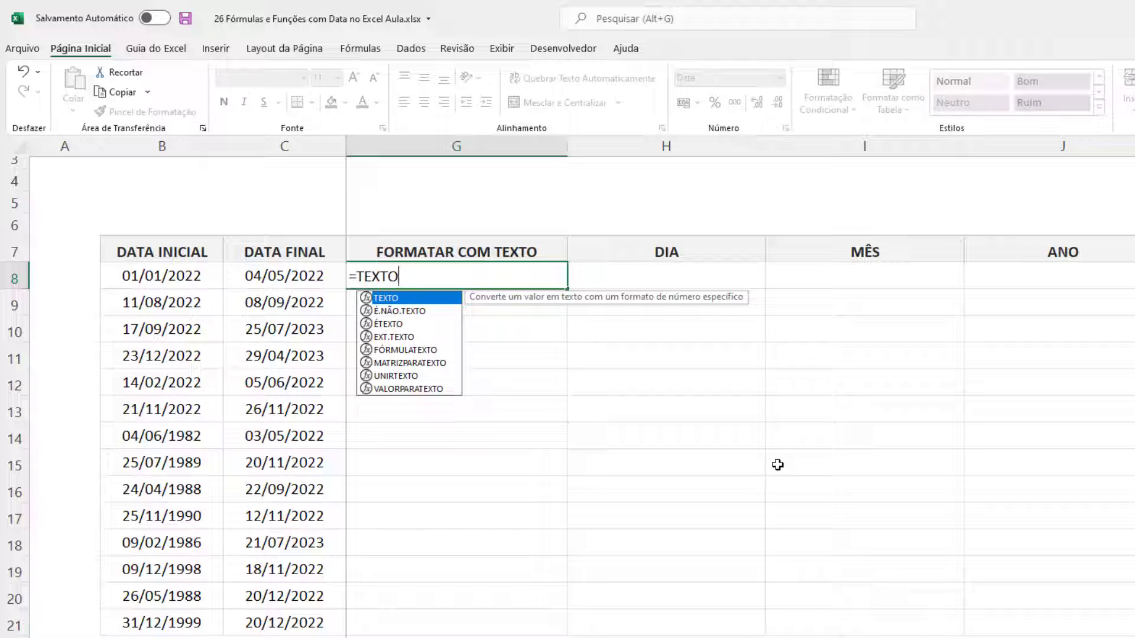
{"action": "type", "text": "("}
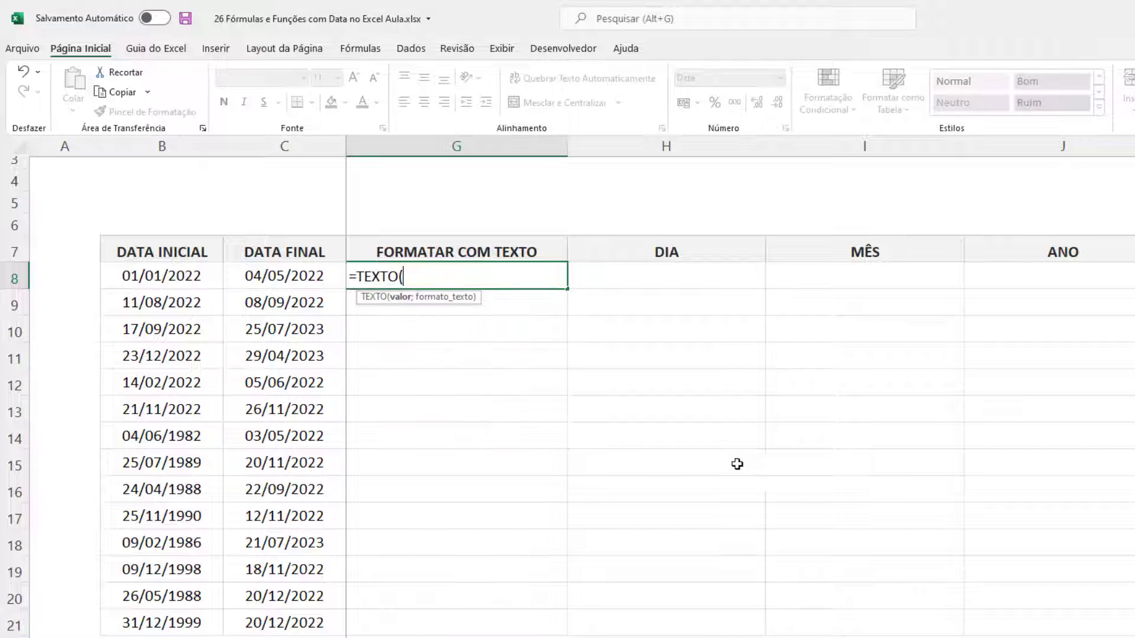
{"action": "key", "text": "Escape"}
{"action": "scroll", "coordinate": [765, 461], "scroll_direction": "up", "scroll_amount": 1}
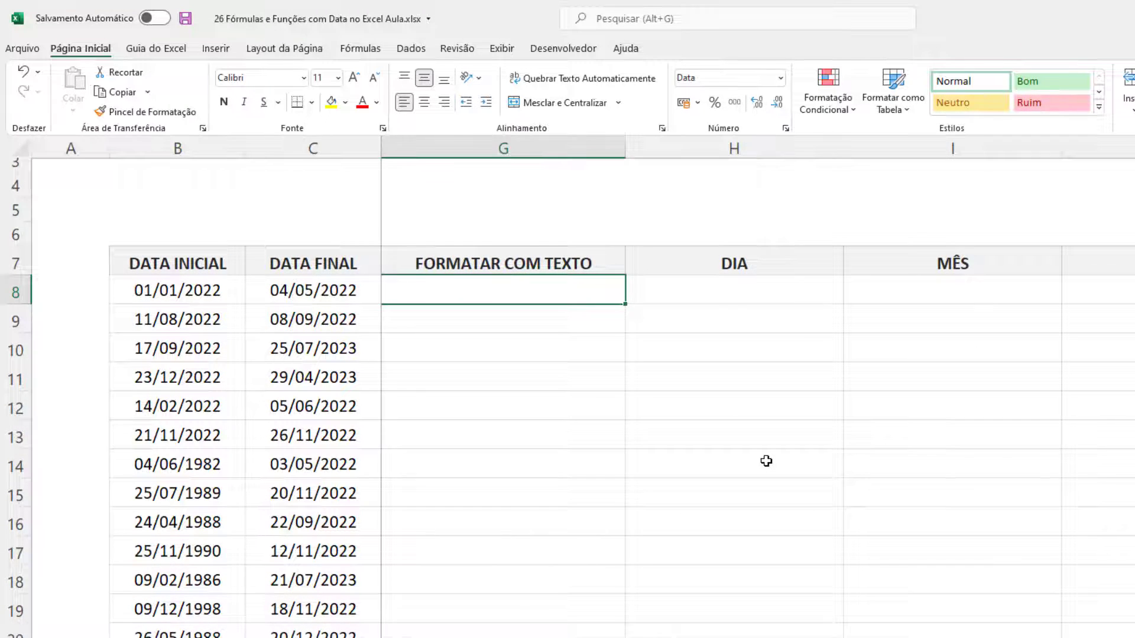
{"action": "scroll", "coordinate": [766, 461], "scroll_direction": "up", "scroll_amount": 1}
{"action": "type", "text": "=T"}
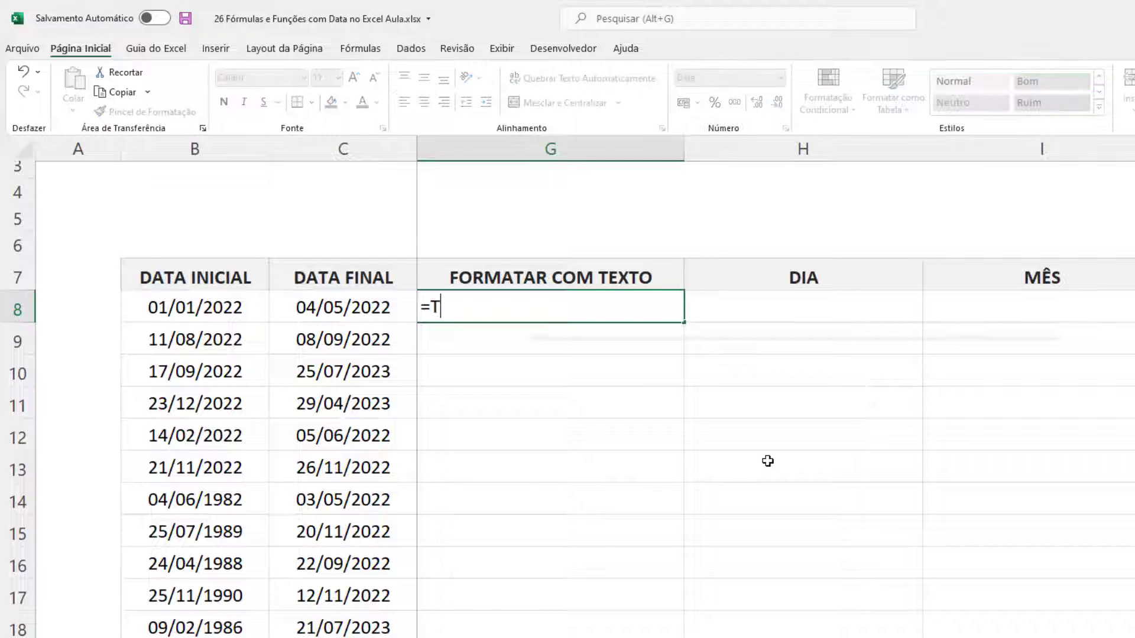
{"action": "type", "text": "EXTO"}
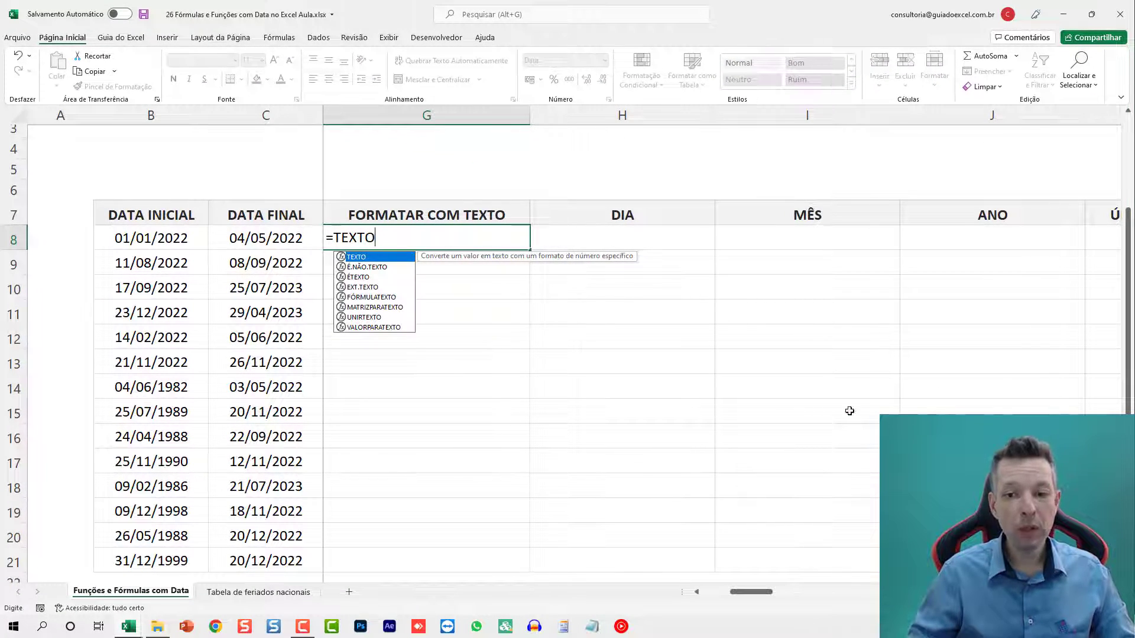
{"action": "left_click_drag", "start_coordinate": [1127, 444], "coordinate": [1127, 480]}
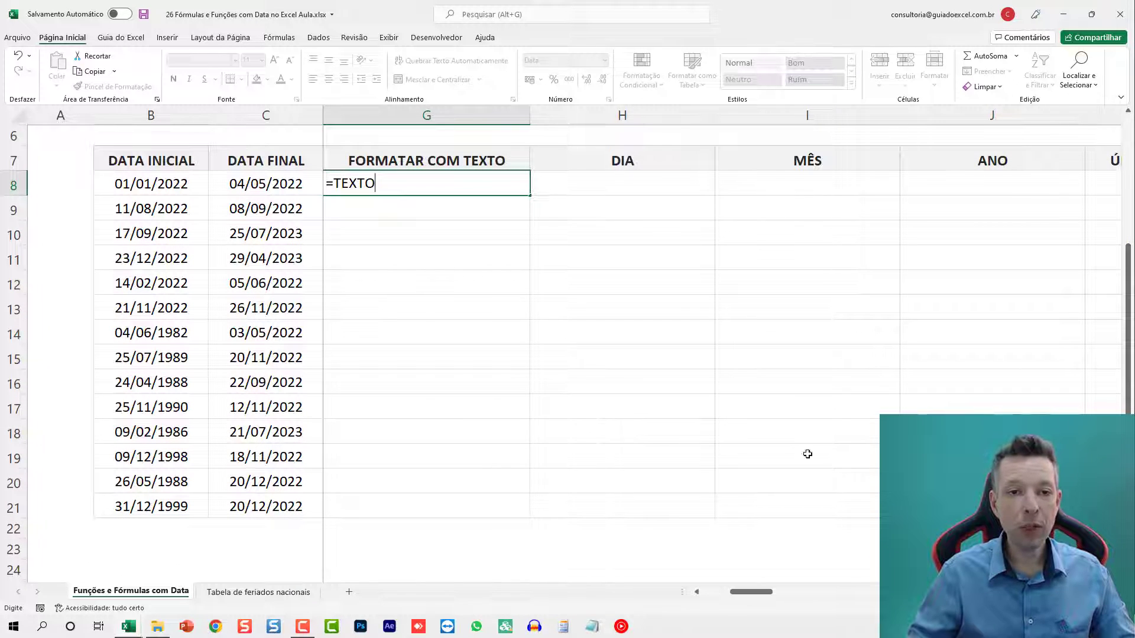
{"action": "key", "text": "Escape"}
Enter =TEXTO(B8;"dddd") in G8 to return the full weekday name of the initial date.
{"action": "scroll", "coordinate": [444, 255], "scroll_direction": "up", "scroll_amount": 1}
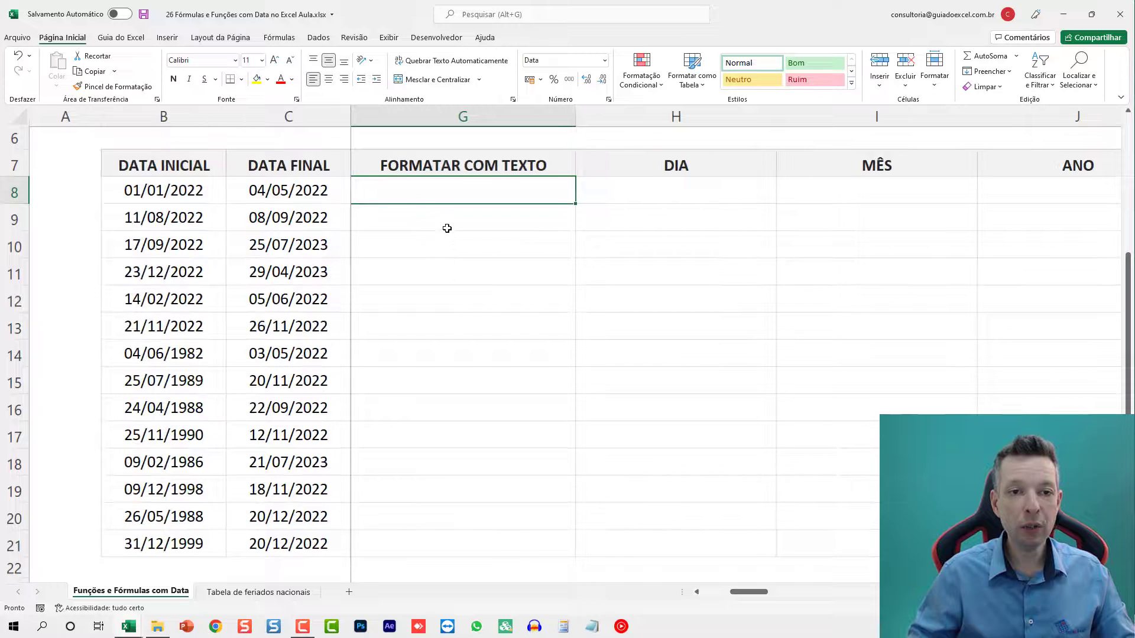
{"action": "type", "text": "=TEXTO("}
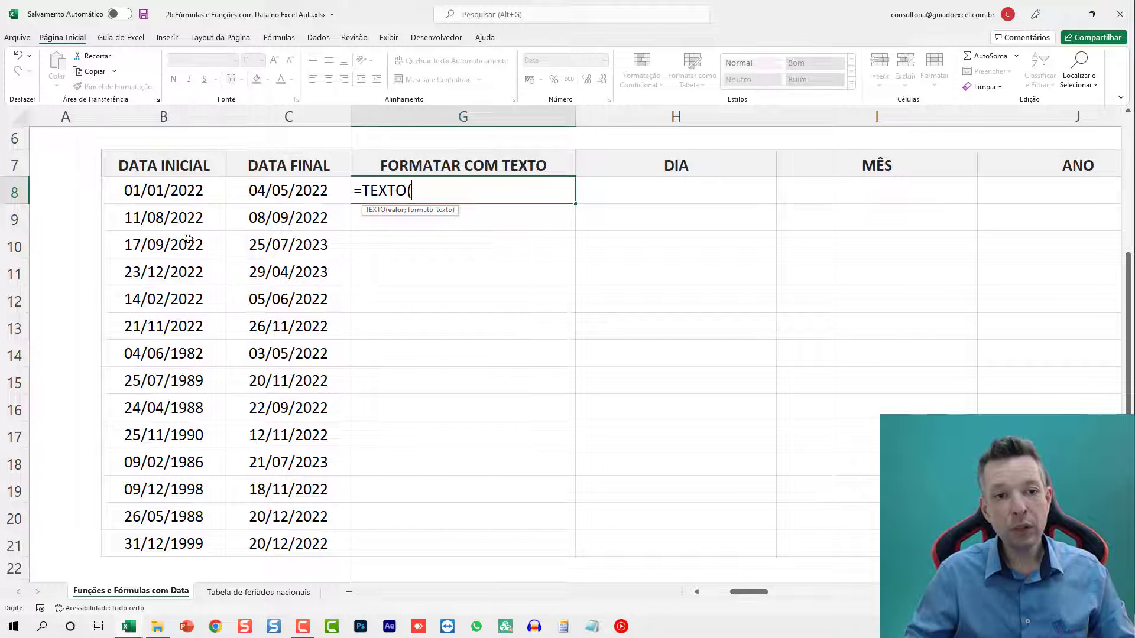
{"action": "left_click", "coordinate": [190, 191]}
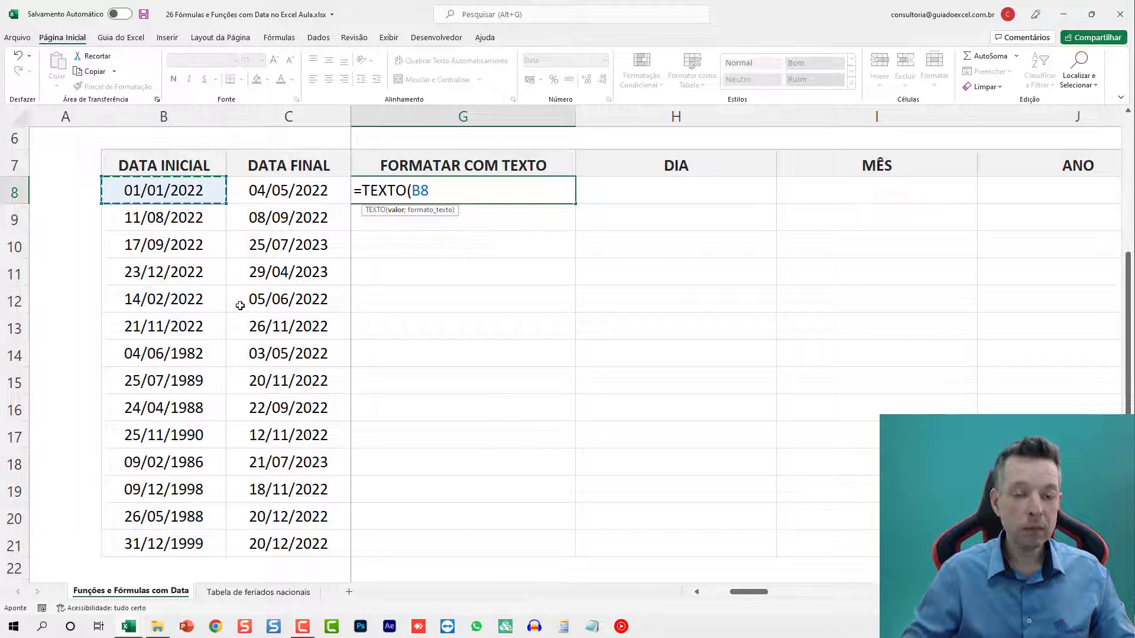
{"action": "type", "text": ";"}
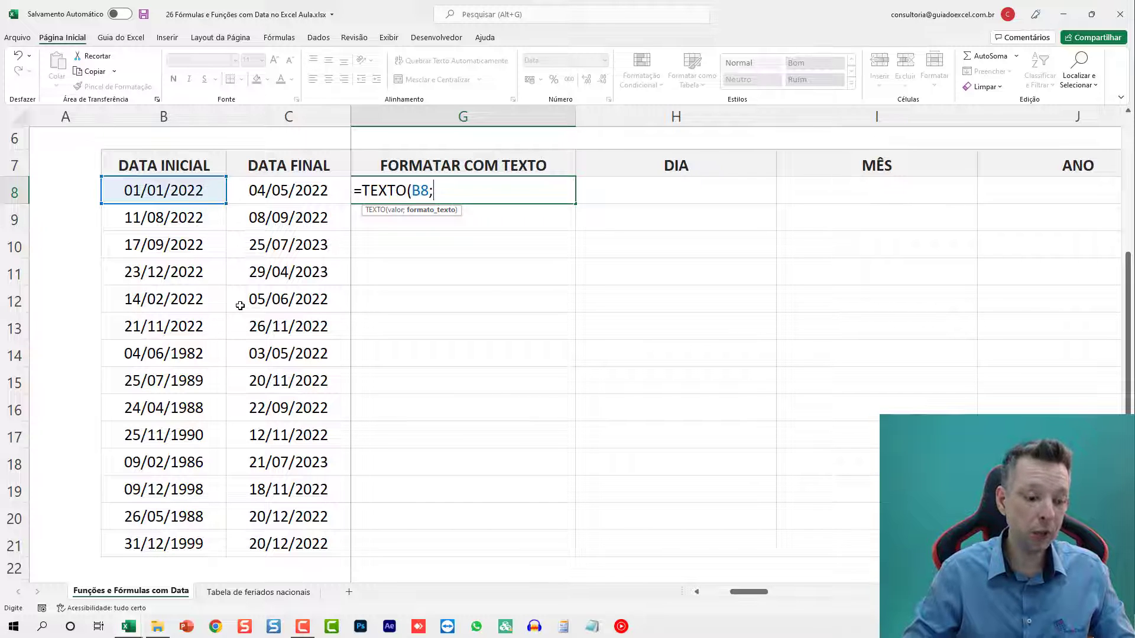
{"action": "type", "text": "\"DD"}
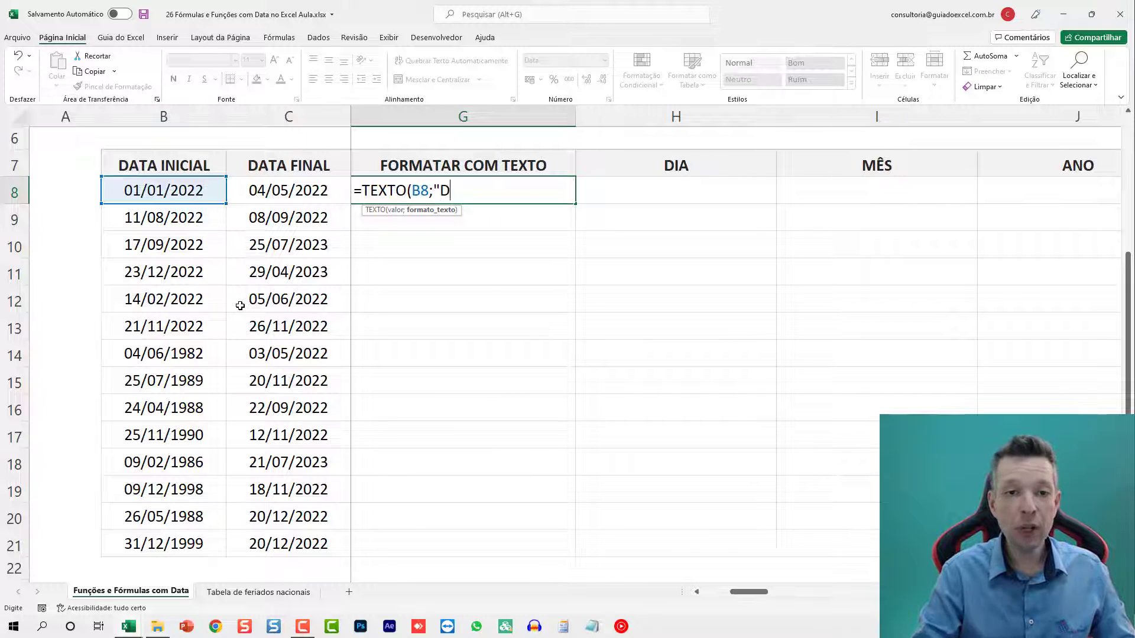
{"action": "key", "text": "BackSpace"}
{"action": "key", "text": "BackSpace"}
{"action": "type", "text": "dd"}
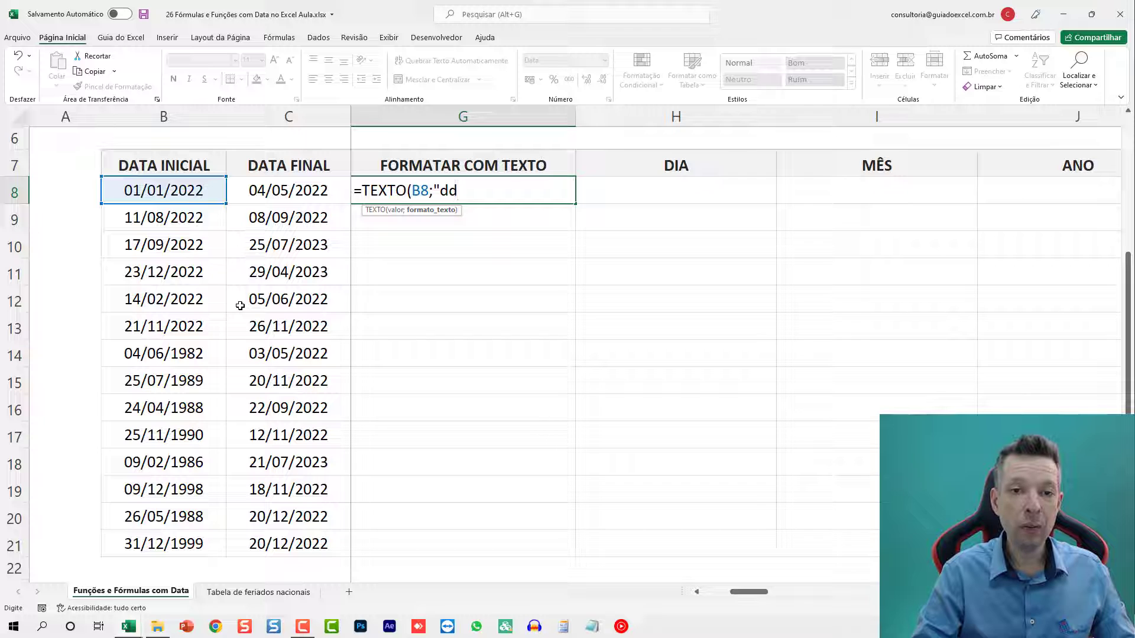
{"action": "type", "text": "dd"}
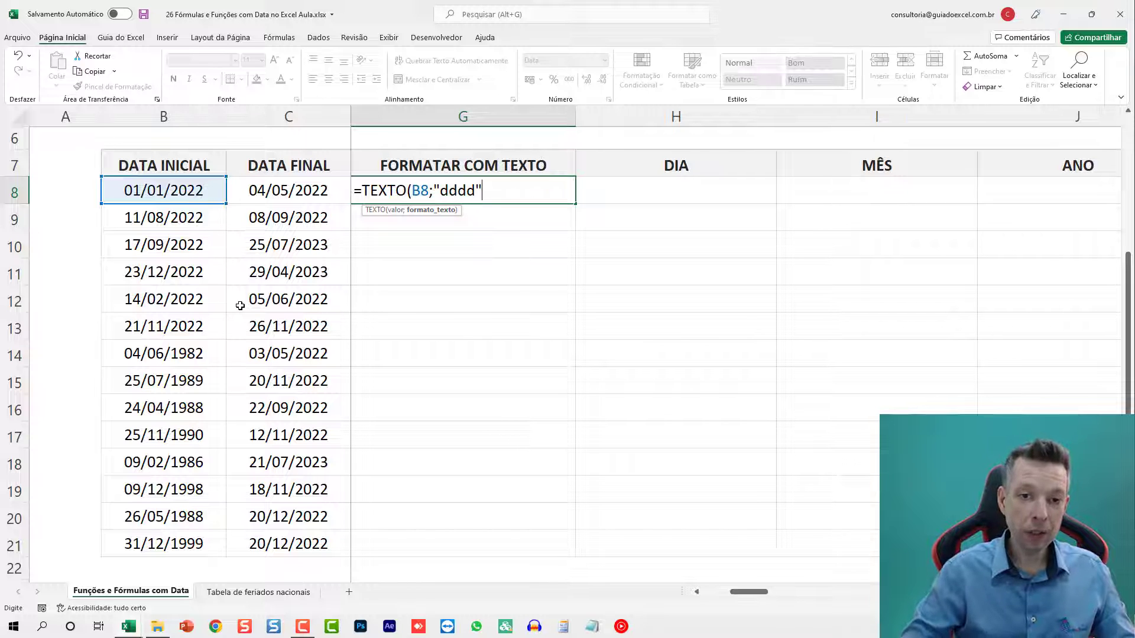
{"action": "type", "text": "\")"}
{"action": "key", "text": "ctrl+Return"}
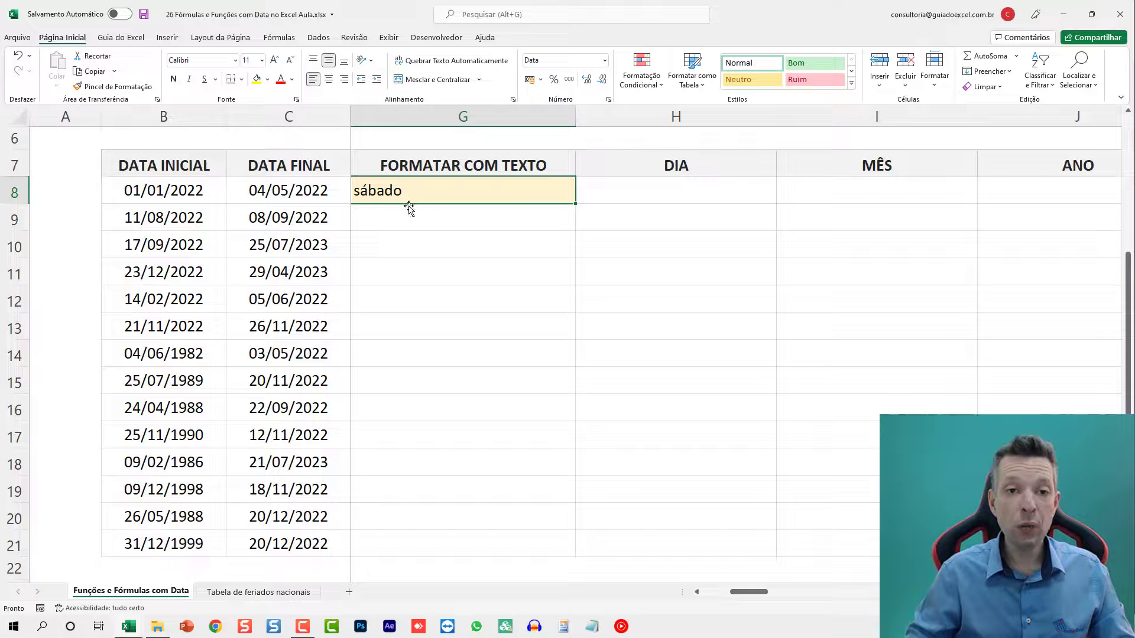
Wrap the G8 formula in PRI.MAIÚSCULA to capitalize the weekday name and fill it down to G21.
{"action": "key", "text": "F2"}
{"action": "key", "text": "Home"}
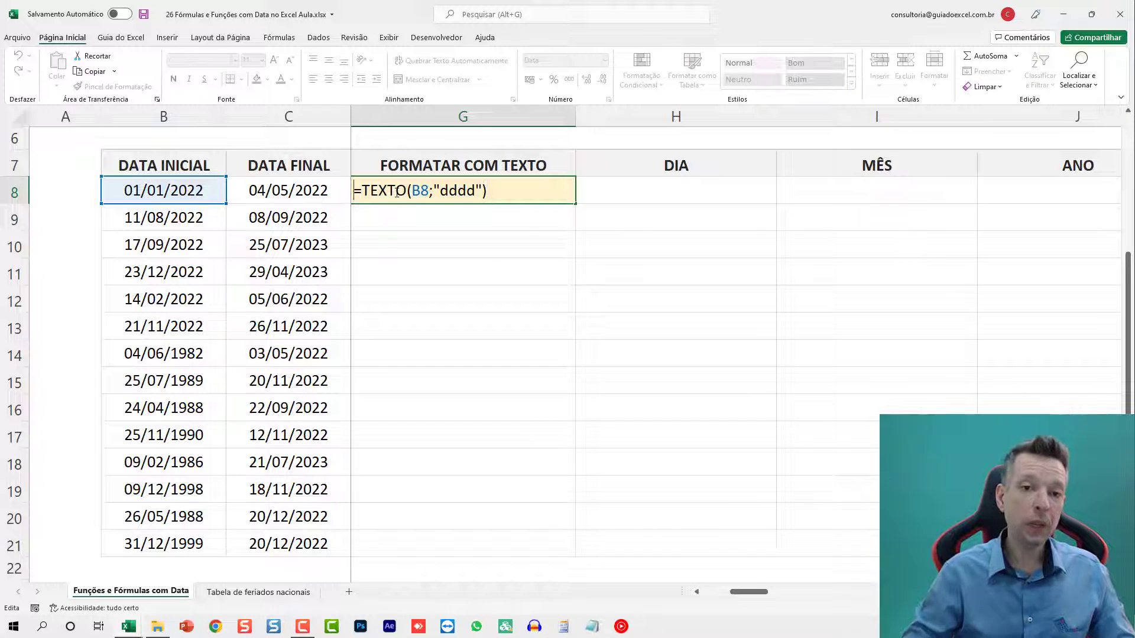
{"action": "key", "text": "Right"}
{"action": "type", "text": "PRI.MAIÚSCULA("}
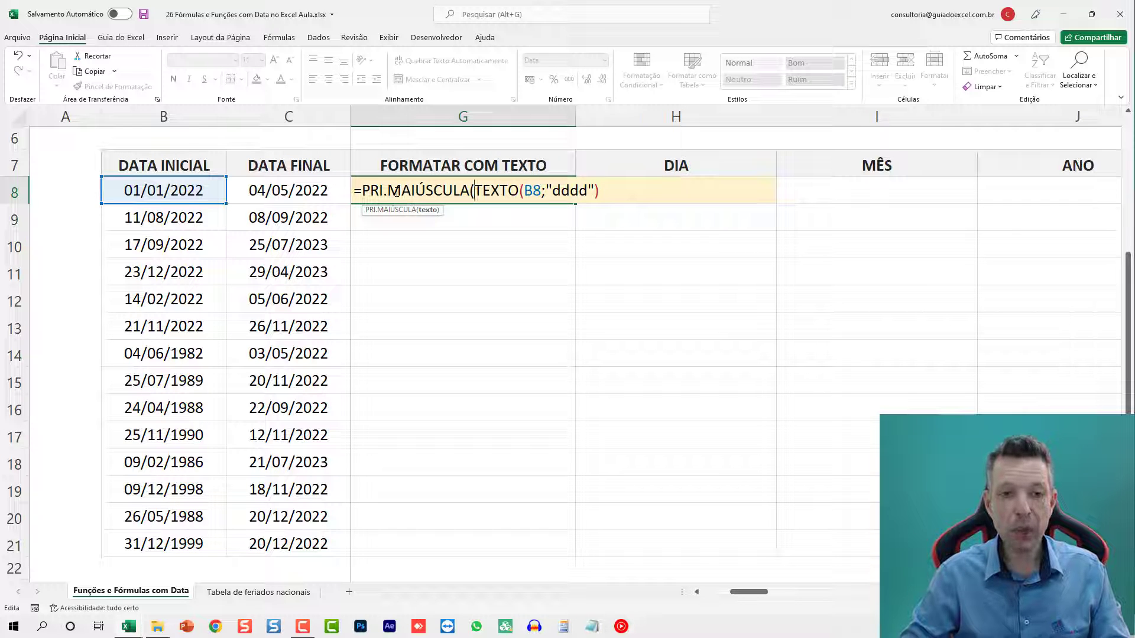
{"action": "key", "text": "End"}
{"action": "type", "text": ")"}
{"action": "key", "text": "ctrl+Return"}
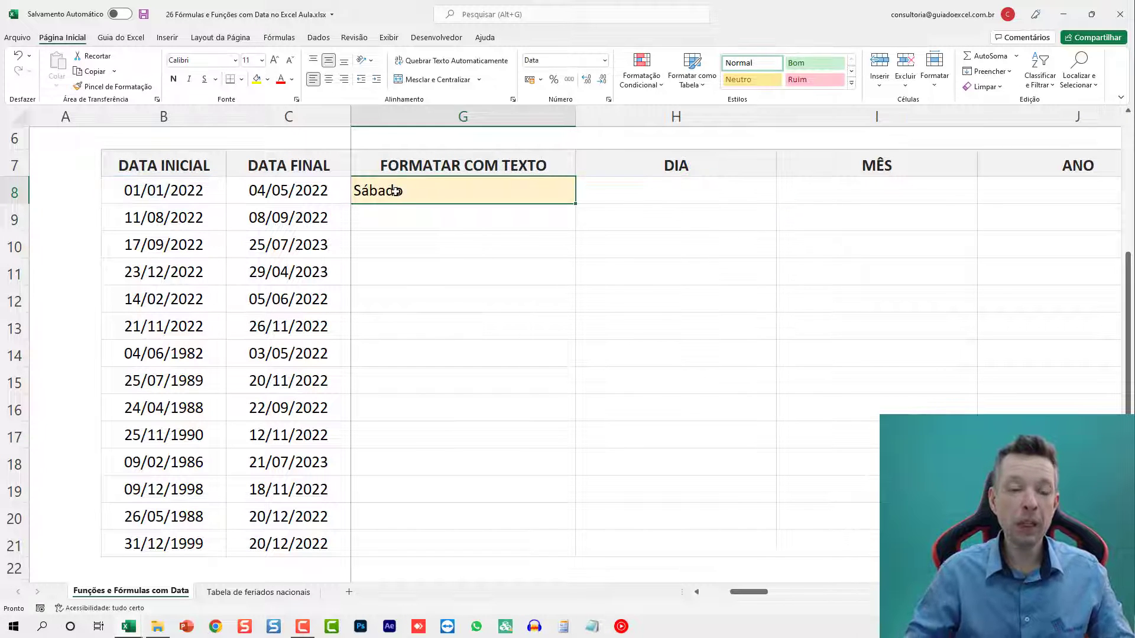
{"action": "double_click", "coordinate": [575, 204]}
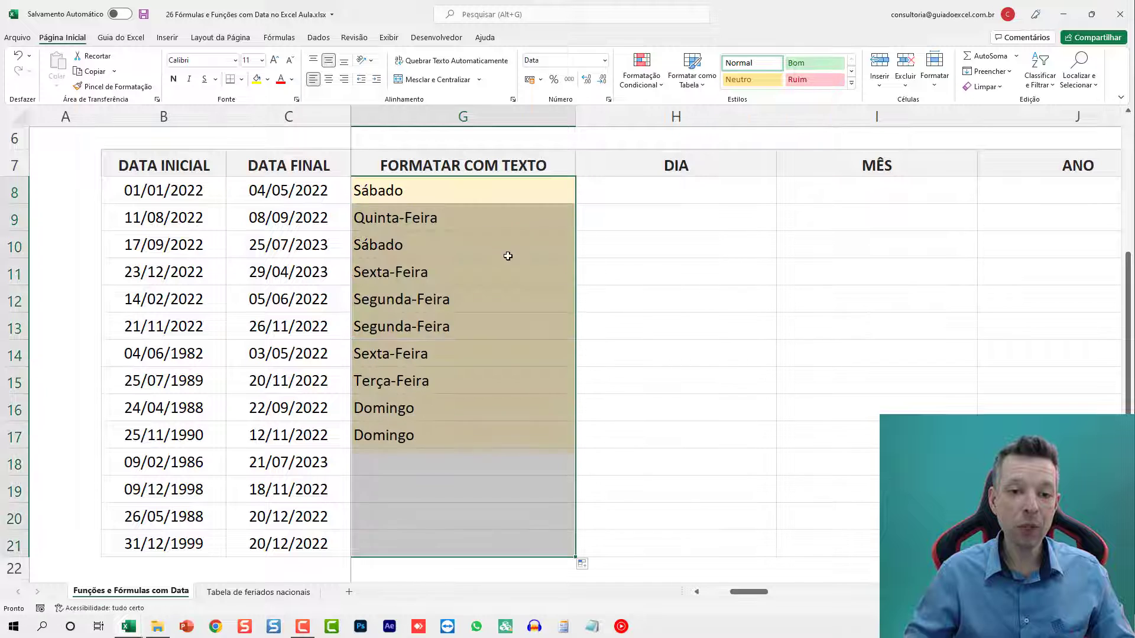
Change the TEXTO format code in G8 to "MMMM" and copy the formula over G8:G21.
{"action": "double_click", "coordinate": [391, 200]}
{"action": "double_click", "coordinate": [569, 190]}
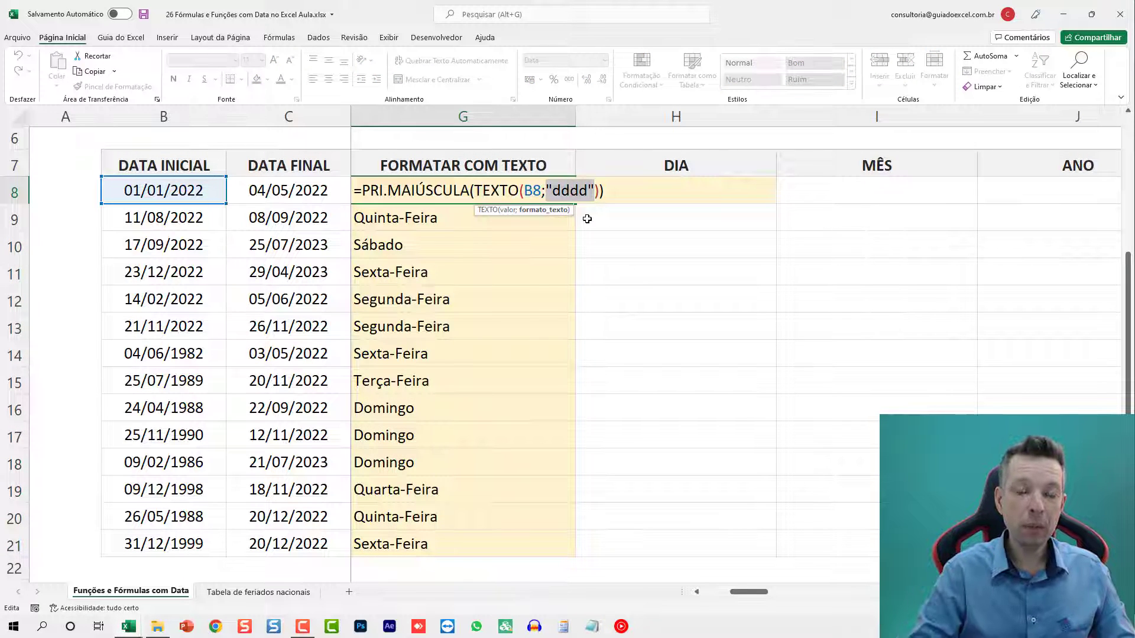
{"action": "key", "text": "Right"}
{"action": "key", "text": "Left"}
{"action": "key", "text": "ctrl+shift+Left"}
{"action": "type", "text": "MMM"}
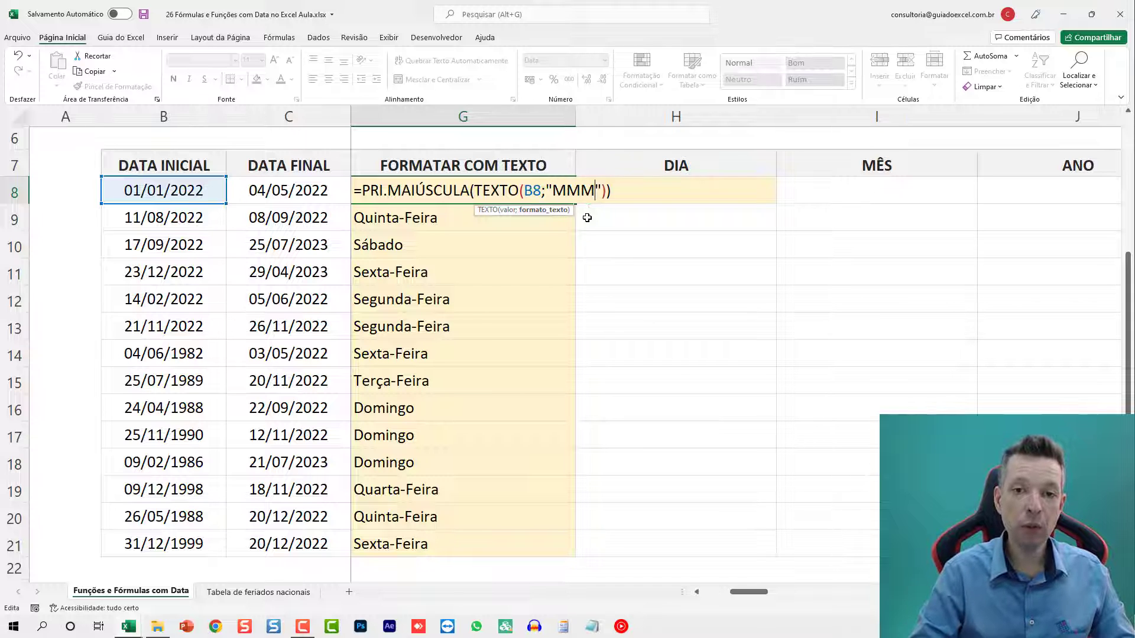
{"action": "type", "text": "M"}
{"action": "key", "text": "Return"}
{"action": "key", "text": "Up"}
{"action": "key", "text": "ctrl+c"}
{"action": "key", "text": "ctrl+shift+Down"}
{"action": "key", "text": "ctrl+v"}
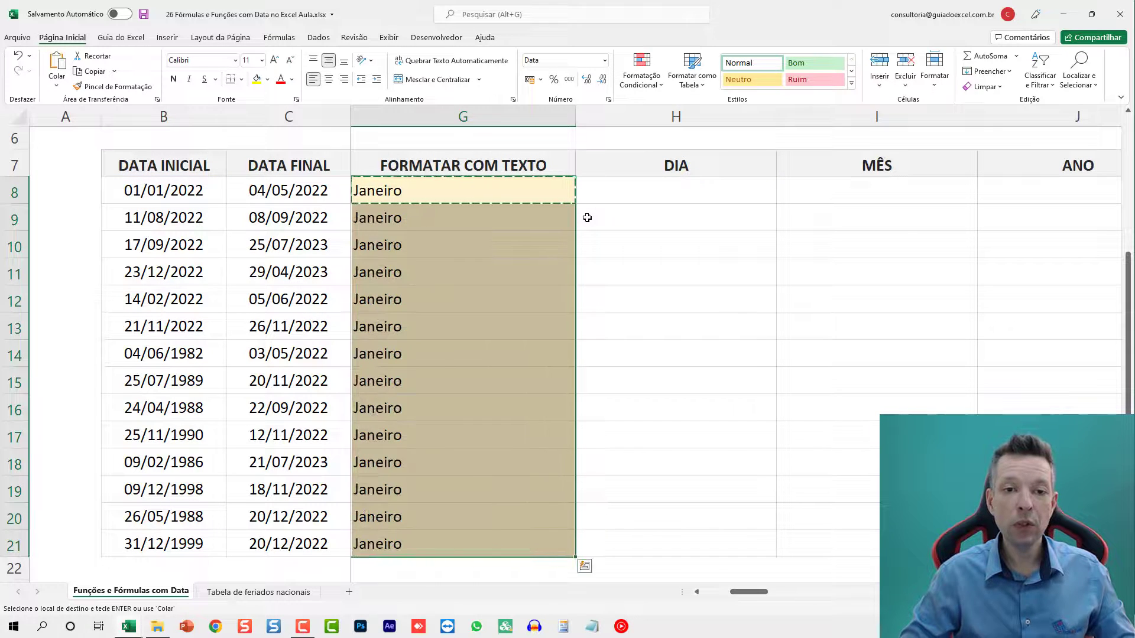
{"action": "key", "text": "Escape"}
Prefix the G8 formula with the text "Joinville " joined by &, ahead of the PRI.MAIÚSCULA function.
{"action": "key", "text": "Up"}
{"action": "key", "text": "Right"}
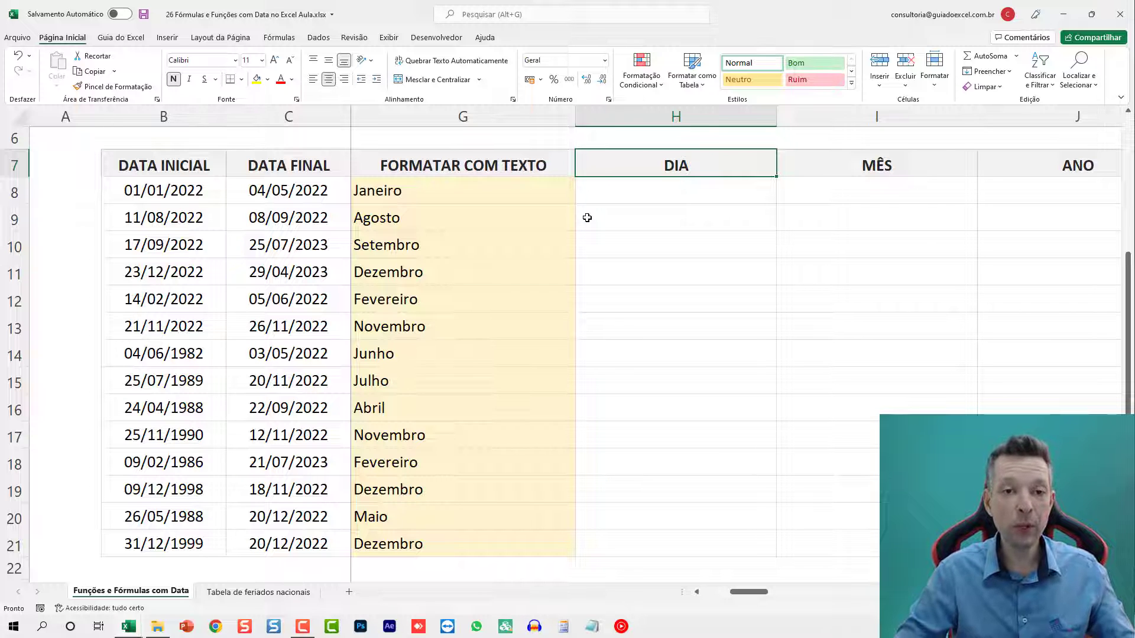
{"action": "key", "text": "Down"}
{"action": "key", "text": "Left"}
{"action": "key", "text": "F2"}
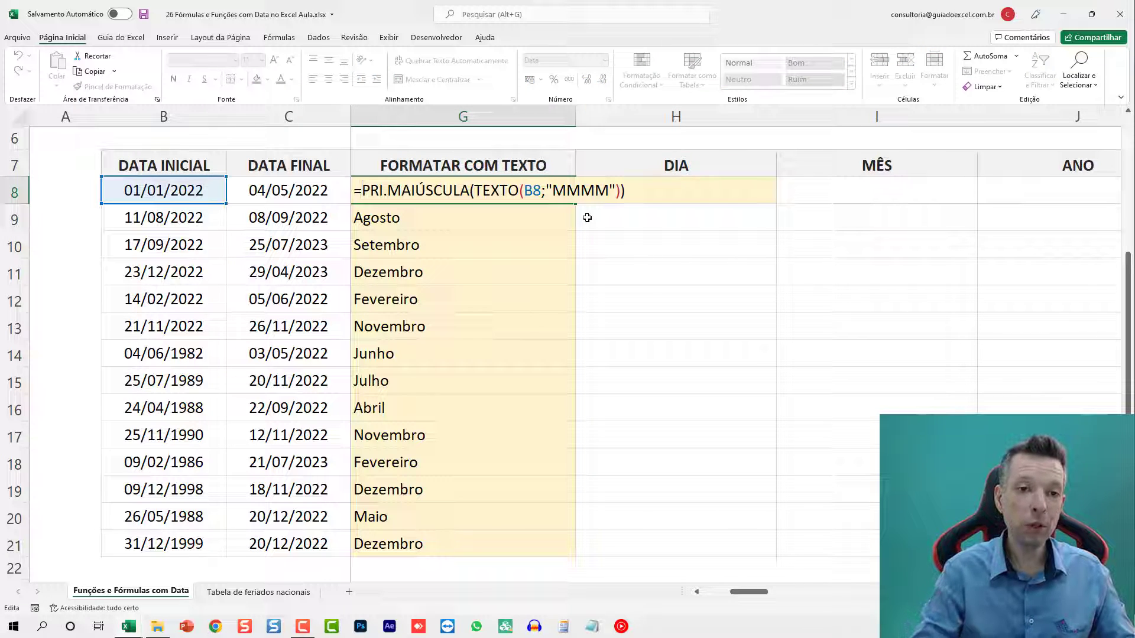
{"action": "key", "text": "Home"}
{"action": "key", "text": "Right"}
{"action": "type", "text": "\"jO"}
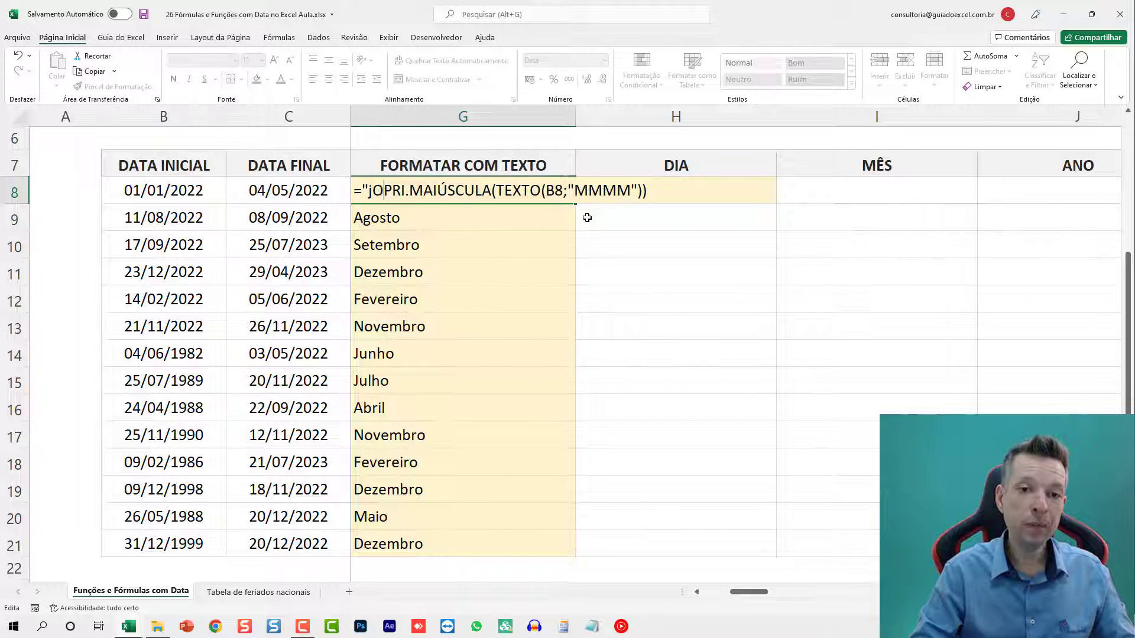
{"action": "key", "text": "BackSpace"}
{"action": "key", "text": "BackSpace"}
{"action": "type", "text": "Joinvill"}
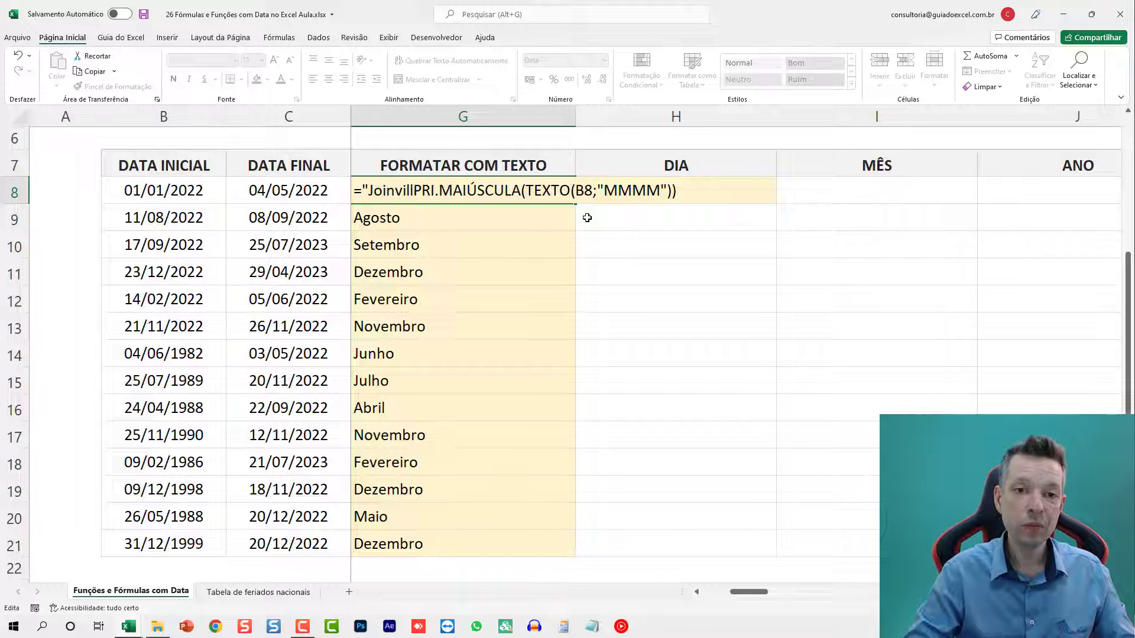
{"action": "type", "text": "e \""}
{"action": "key", "text": "BackSpace"}
{"action": "type", "text": "\""}
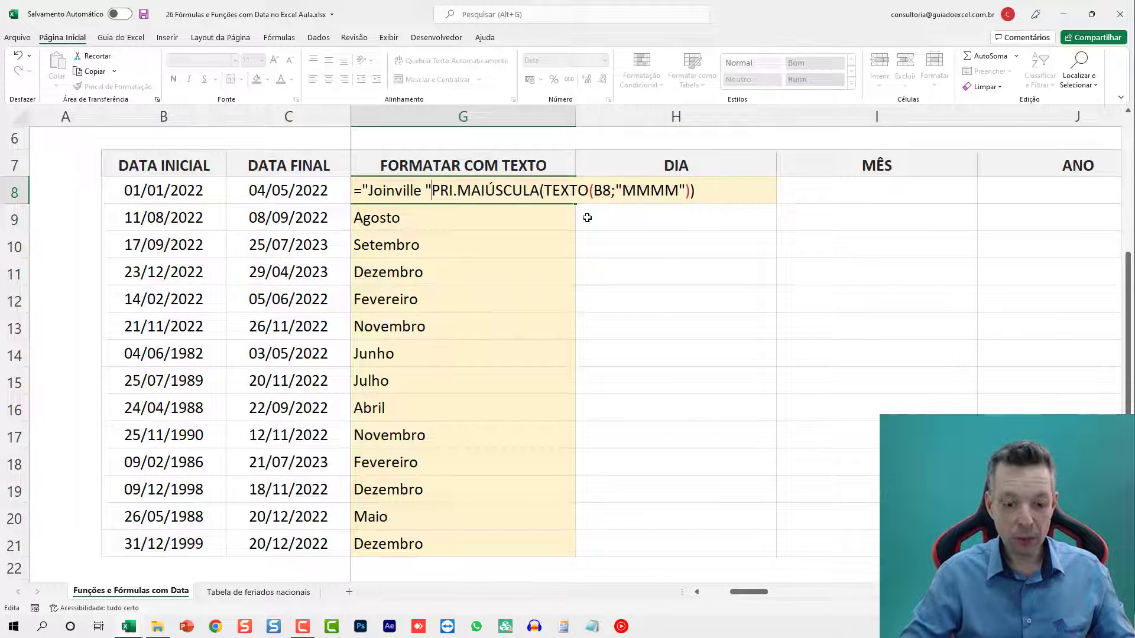
{"action": "type", "text": "&"}
{"action": "key", "text": "ctrl+Return"}
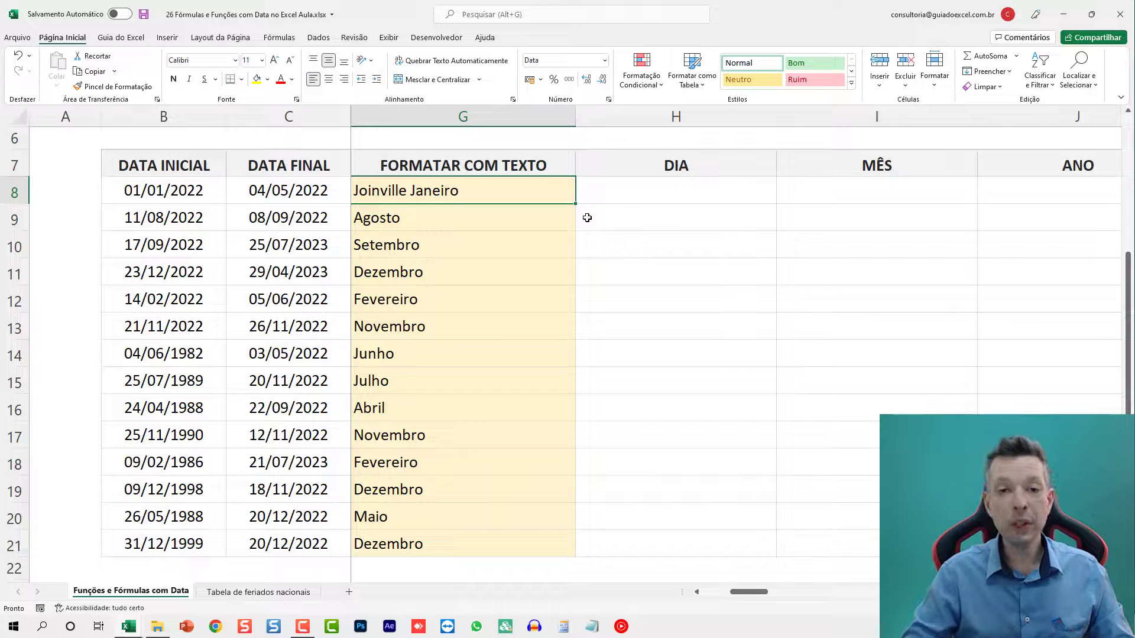
Replace the TEXTO format code in G8 with "dd" for the two-digit day.
{"action": "key", "text": "F2"}
{"action": "key", "text": "Left"}
{"action": "key", "text": "Left"}
{"action": "key", "text": "BackSpace"}
{"action": "key", "text": "BackSpace"}
{"action": "key", "text": "BackSpace"}
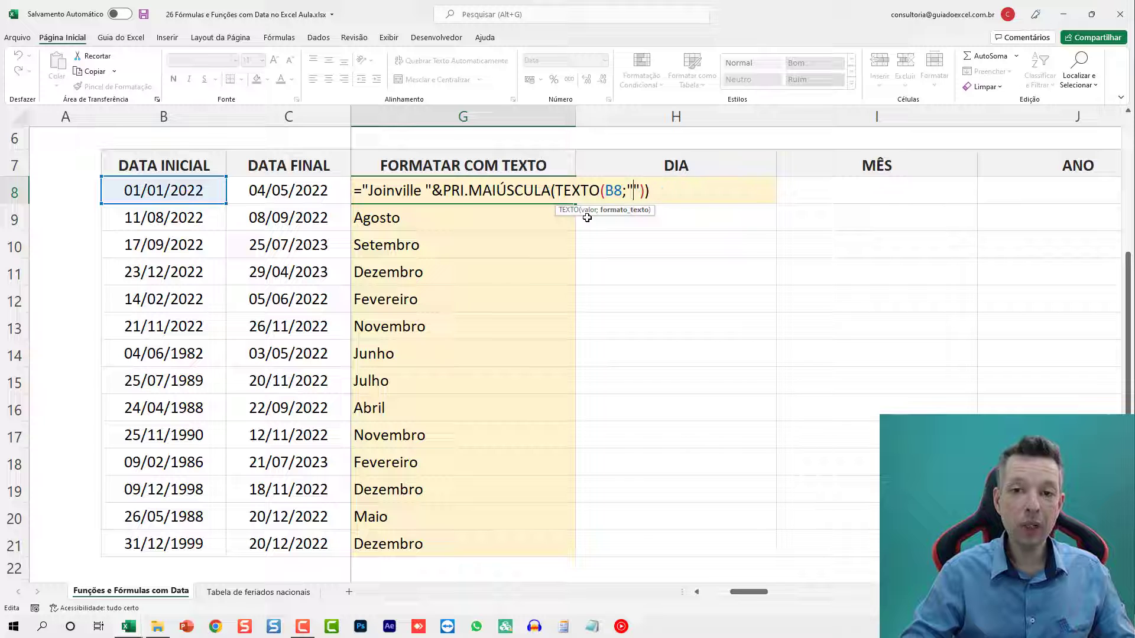
{"action": "type", "text": "dd"}
{"action": "key", "text": "ctrl+Return"}
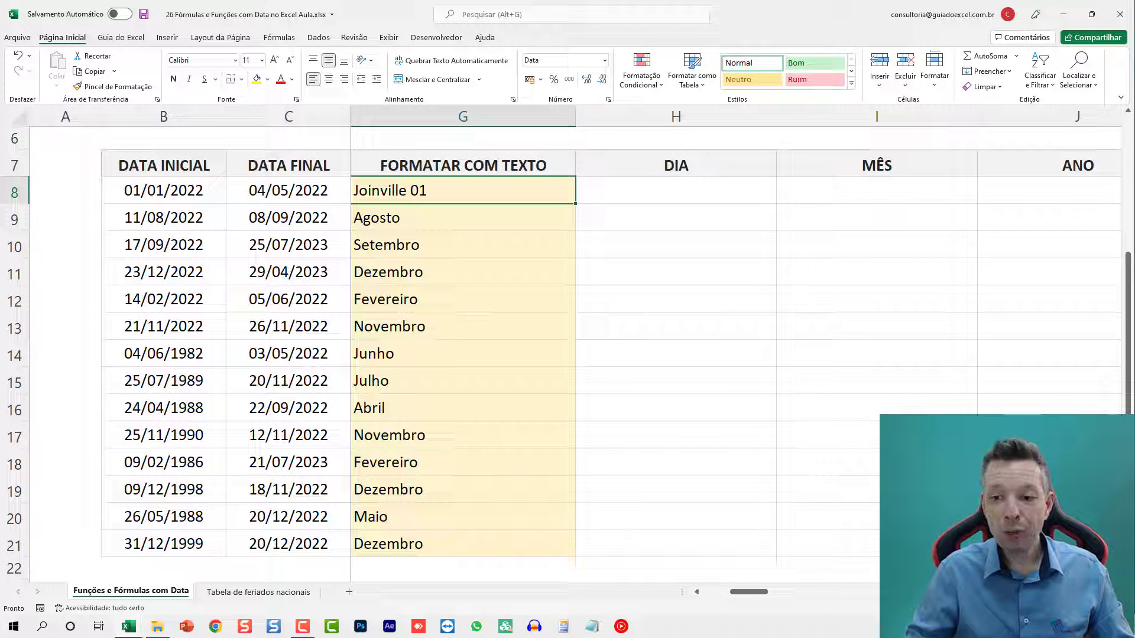
Enter =DIA(B8) in H8 under DIA and fill the formula down to H21.
{"action": "left_click", "coordinate": [1115, 591]}
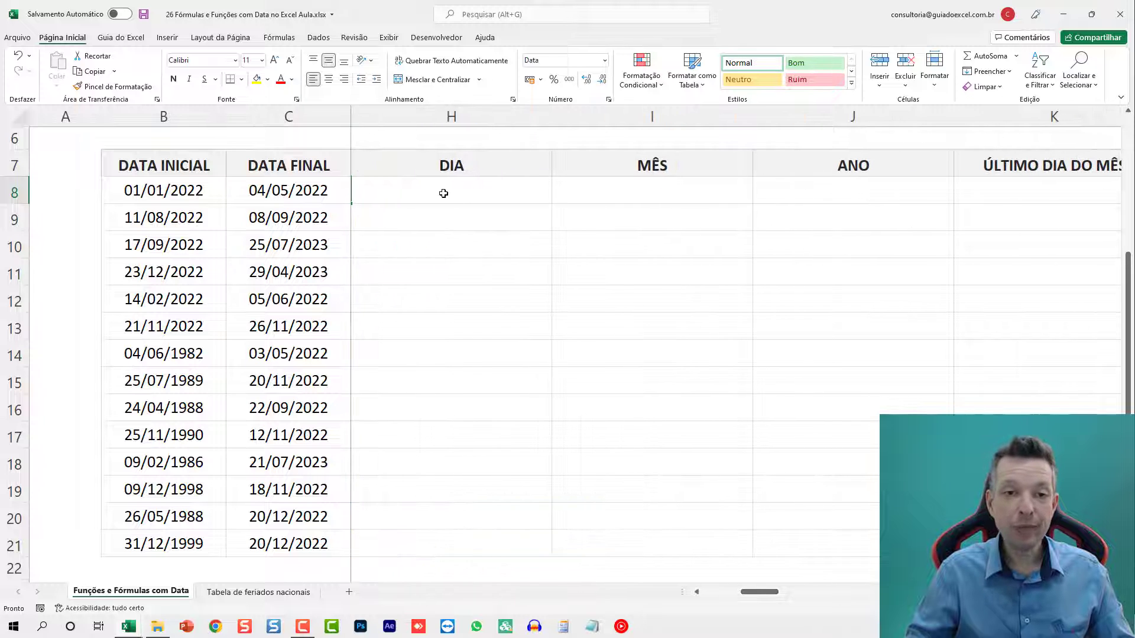
{"action": "left_click", "coordinate": [444, 190]}
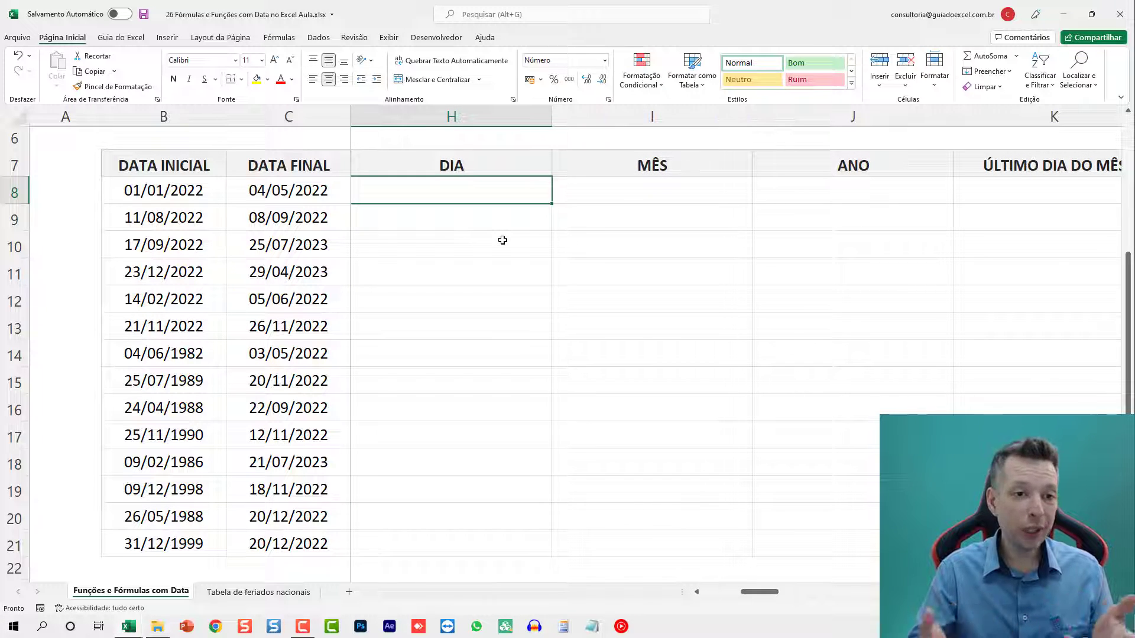
{"action": "type", "text": "="}
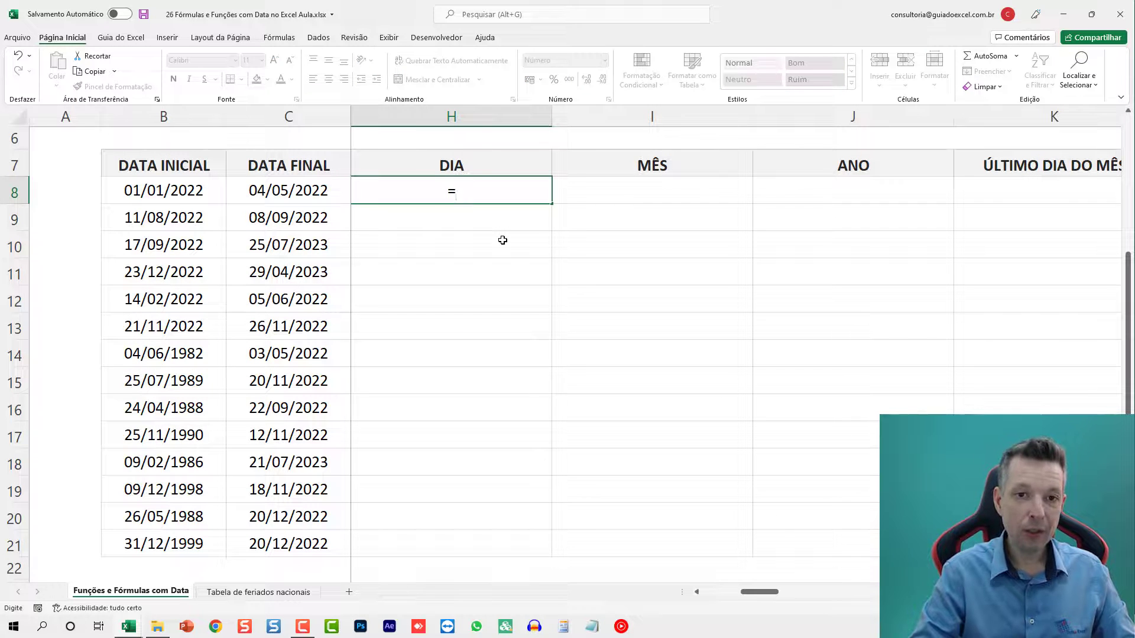
{"action": "type", "text": "DIA("}
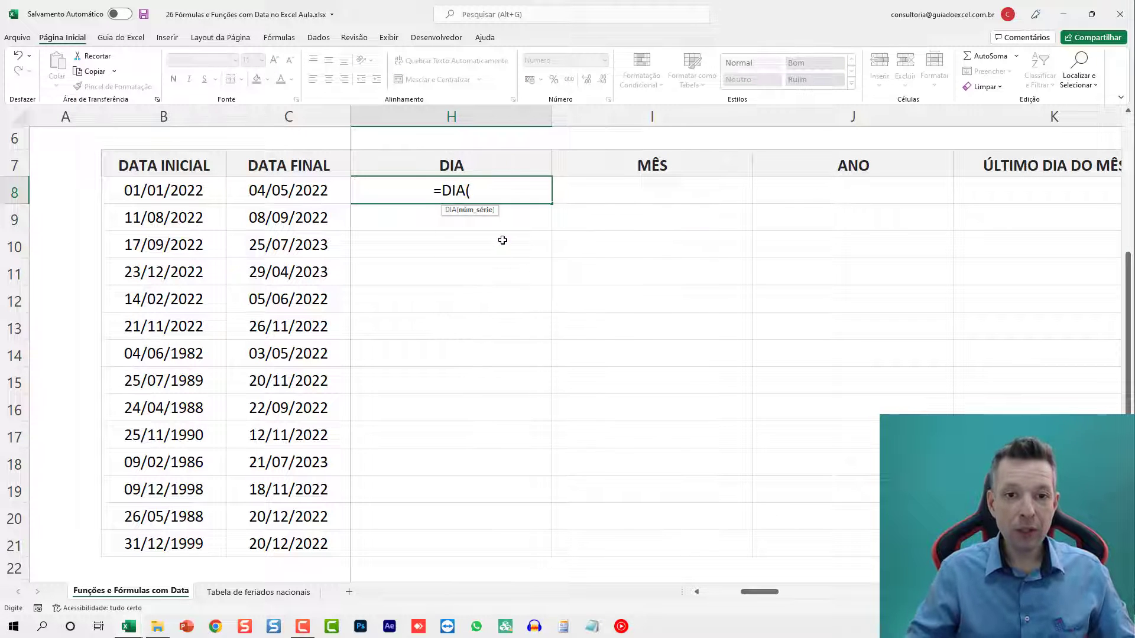
{"action": "left_click", "coordinate": [201, 190]}
{"action": "type", "text": ")"}
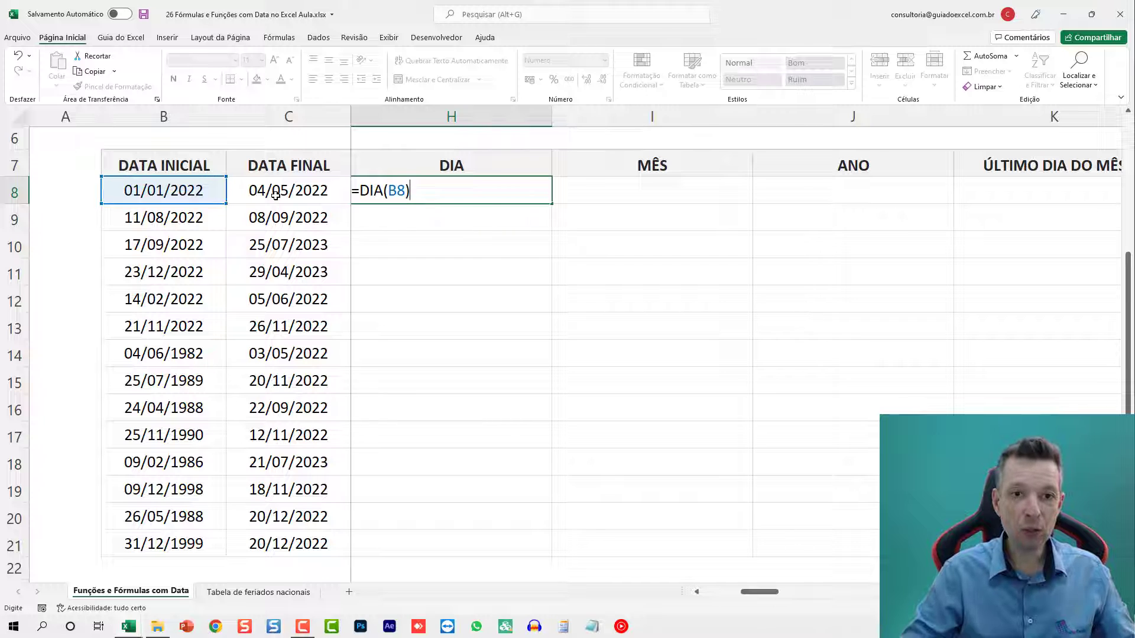
{"action": "key", "text": "Return"}
{"action": "left_click", "coordinate": [451, 185]}
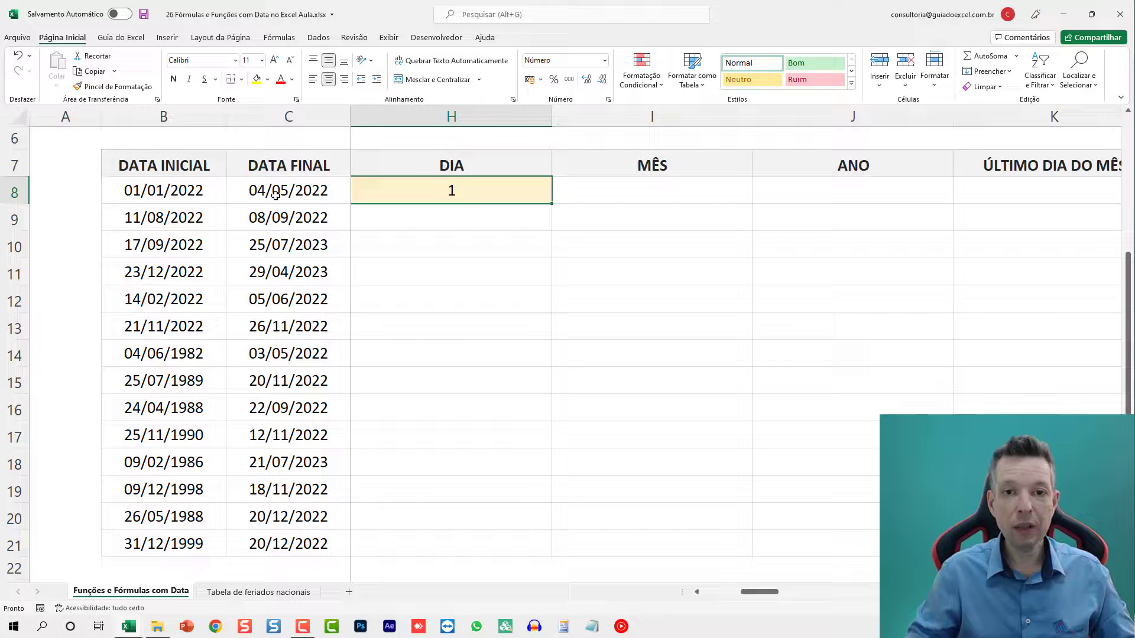
{"action": "double_click", "coordinate": [552, 204]}
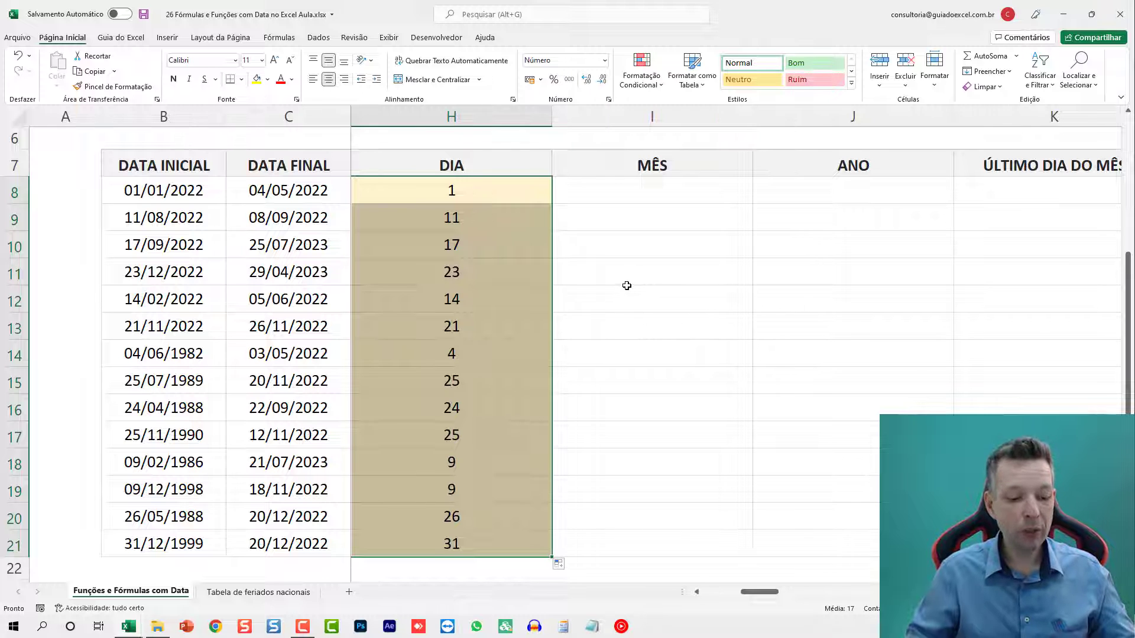
Apply the custom number format 00 to the DIA results in H8:H21.
{"action": "key", "text": "ctrl+1"}
{"action": "left_click", "coordinate": [496, 346]}
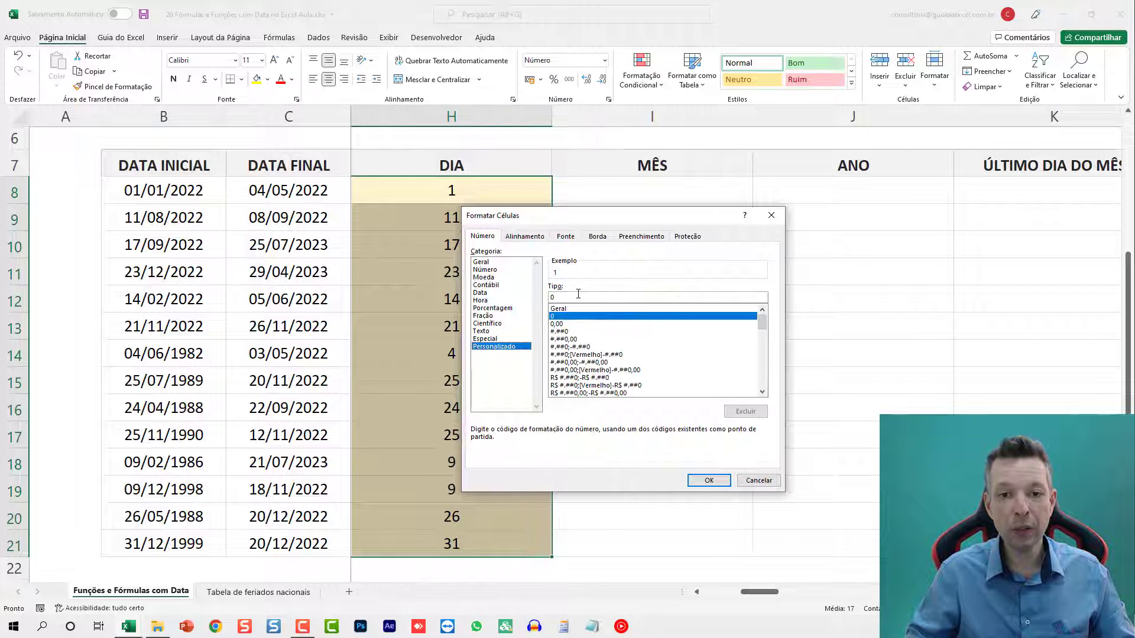
{"action": "left_click", "coordinate": [576, 298]}
{"action": "type", "text": "0"}
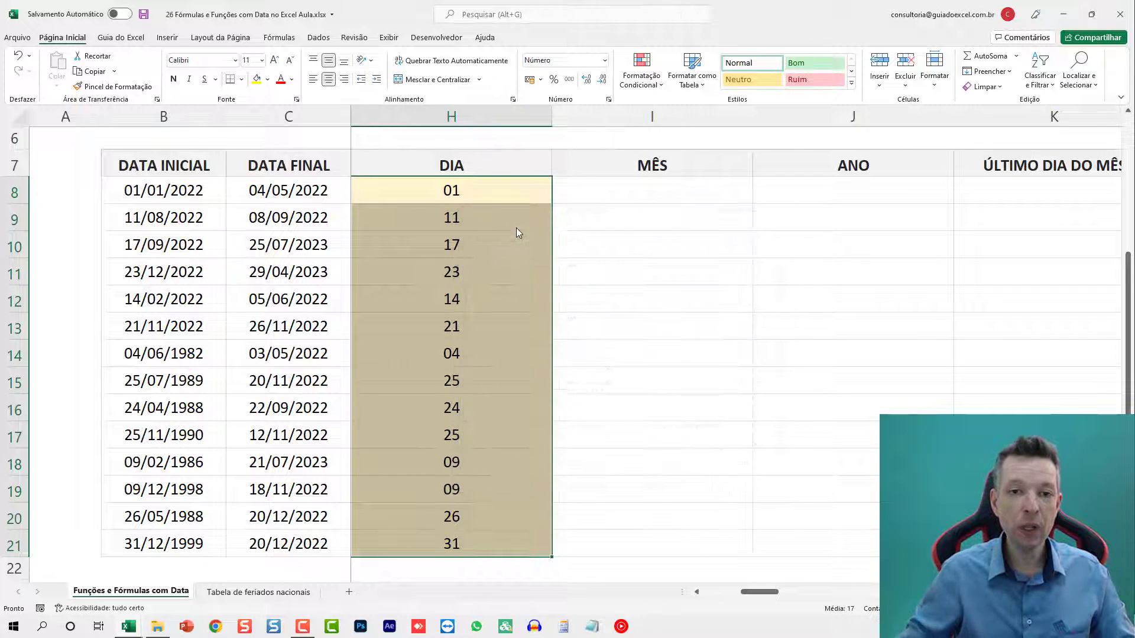
{"action": "key", "text": "Return"}
{"action": "left_click", "coordinate": [489, 377]}
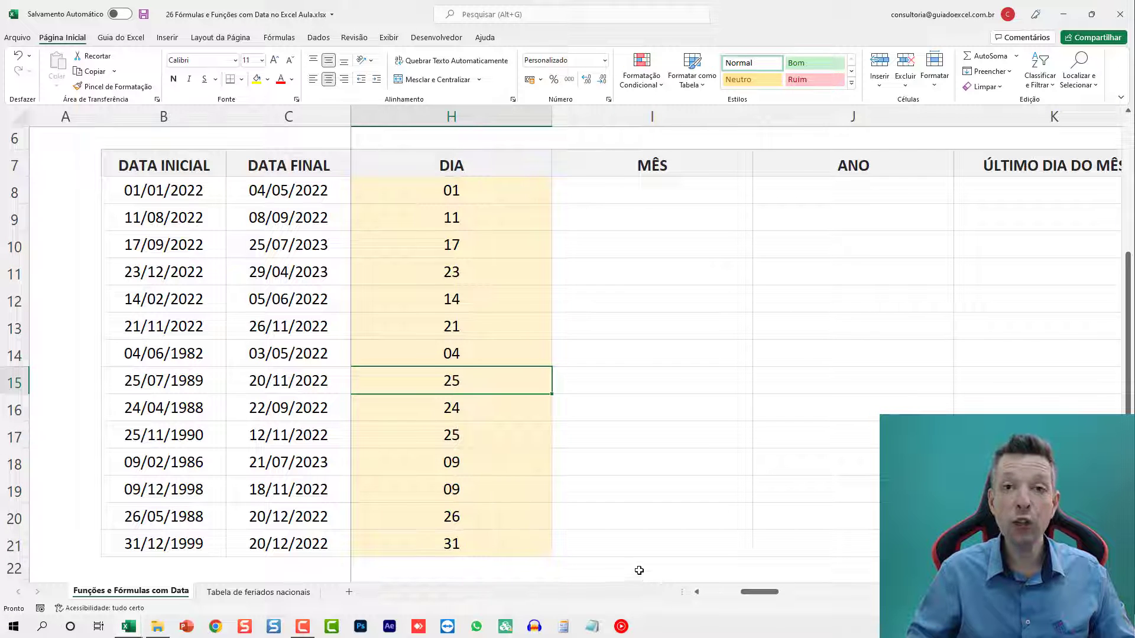
Enter =MÊS(B8) in I8 under MÊS and fill the formula down to I21.
{"action": "left_click", "coordinate": [685, 195]}
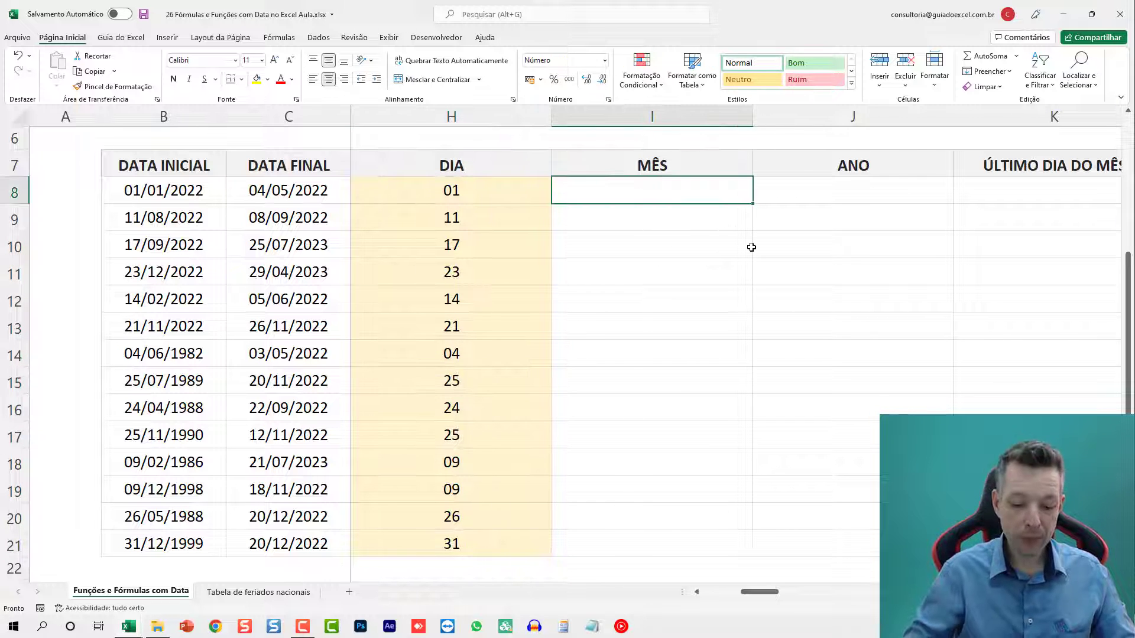
{"action": "scroll", "coordinate": [751, 246], "scroll_direction": "right", "scroll_amount": 2}
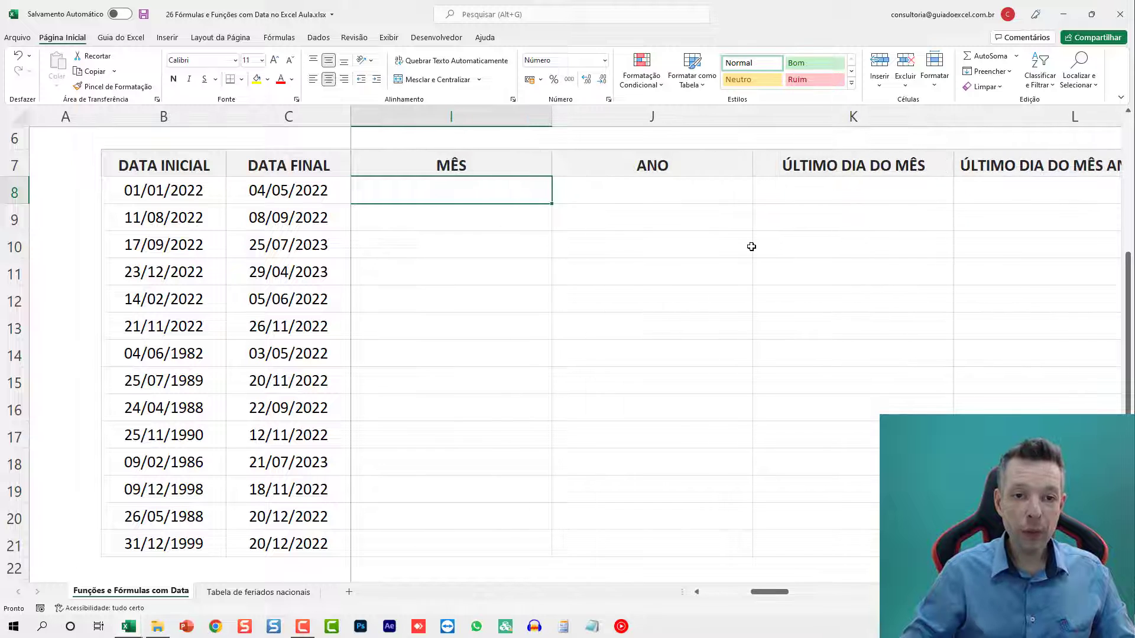
{"action": "type", "text": "=MÊS("}
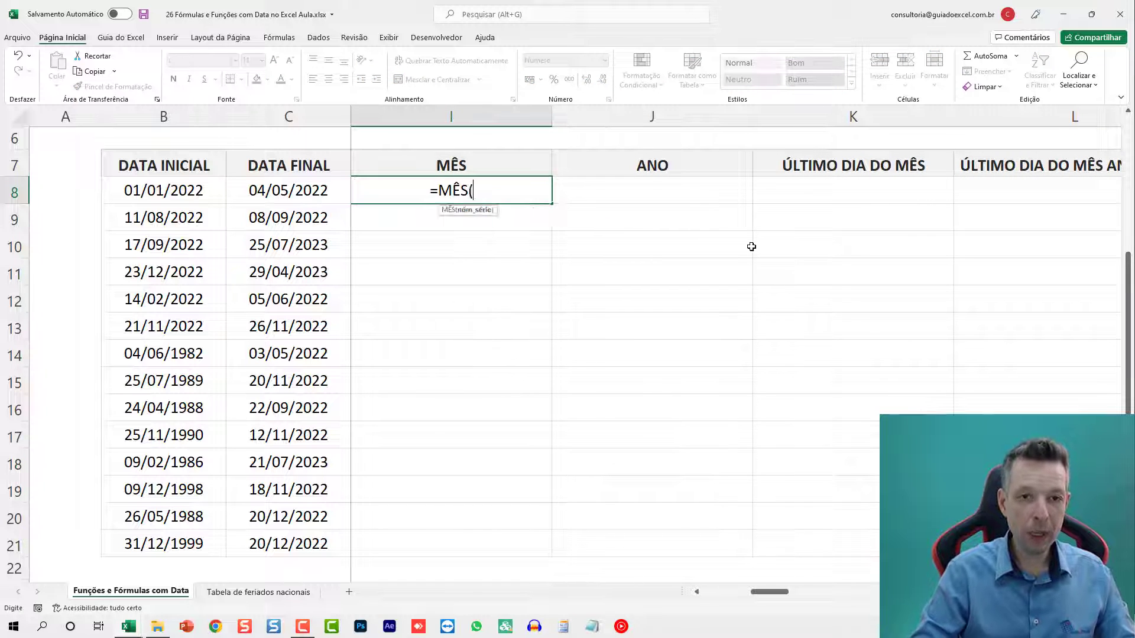
{"action": "left_click", "coordinate": [219, 201]}
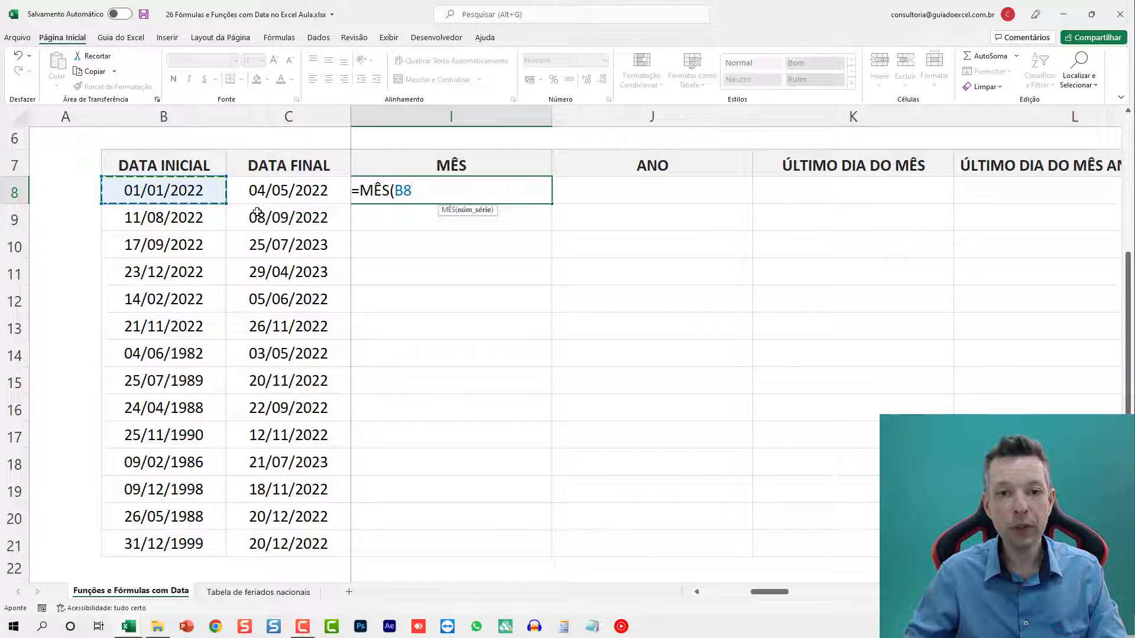
{"action": "key", "text": "Return"}
{"action": "left_click", "coordinate": [544, 195]}
{"action": "double_click", "coordinate": [551, 204]}
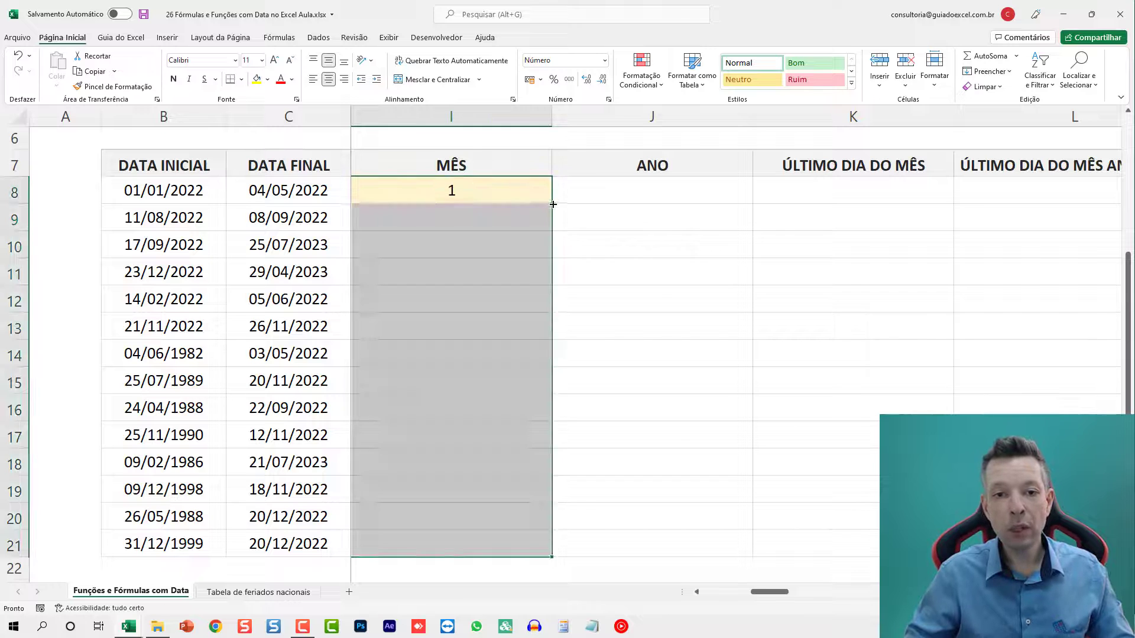
Apply the custom number format 00 to the MÊS results in I8:I21.
{"action": "key", "text": "ctrl+1"}
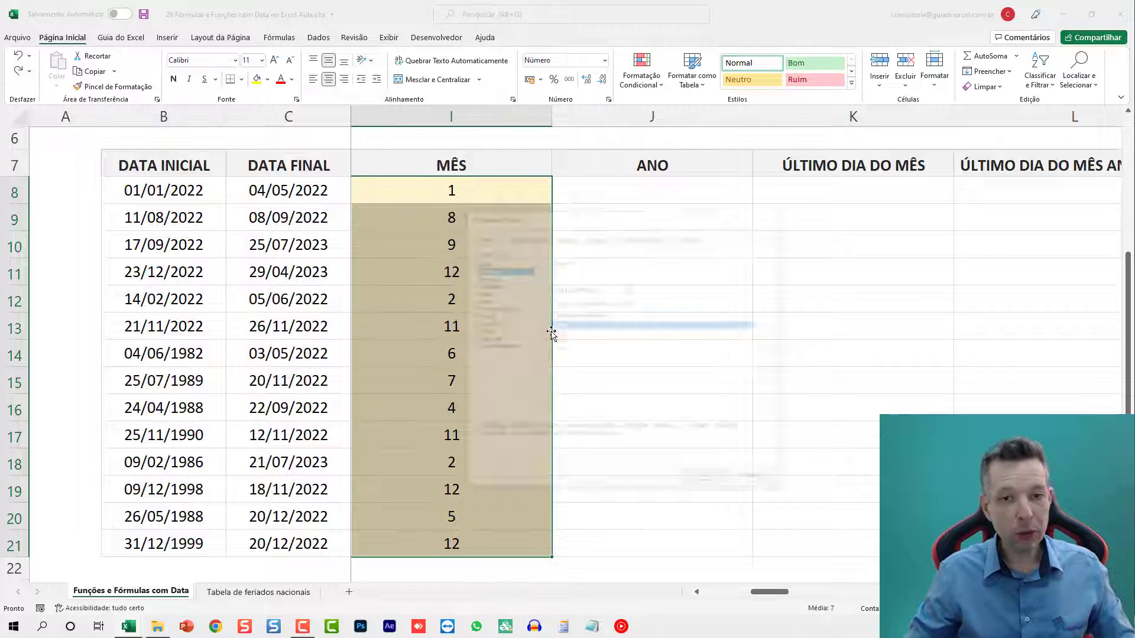
{"action": "left_click", "coordinate": [502, 347]}
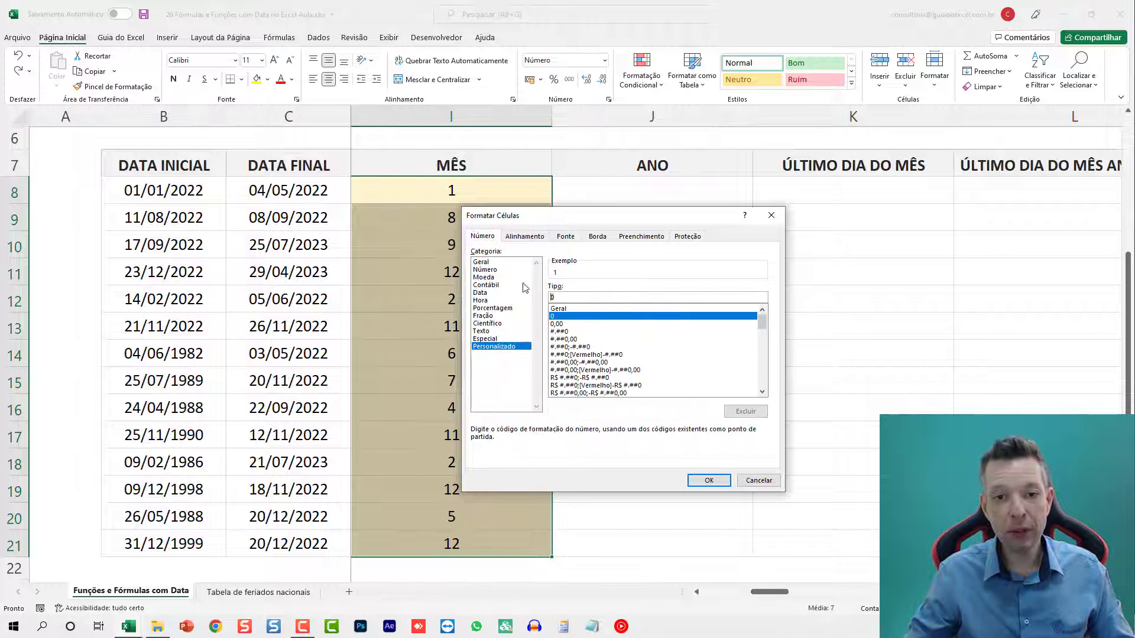
{"action": "type", "text": "0"}
{"action": "key", "text": "Return"}
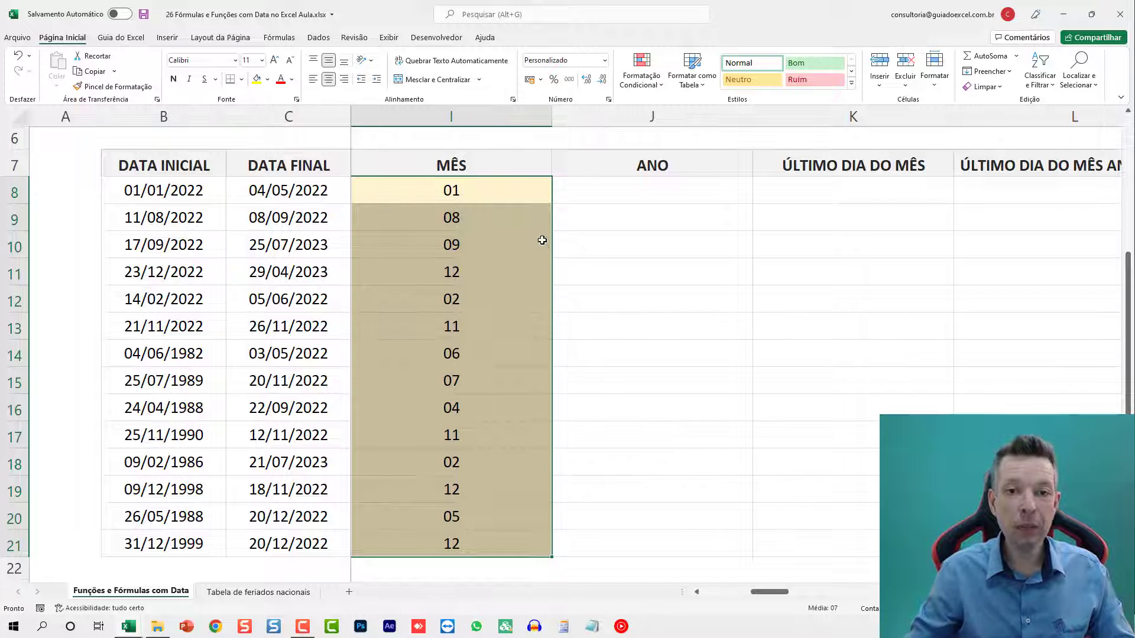
Enter =ANO(B8) in J8 under ANO and copy the formula down to J21.
{"action": "left_click", "coordinate": [633, 199]}
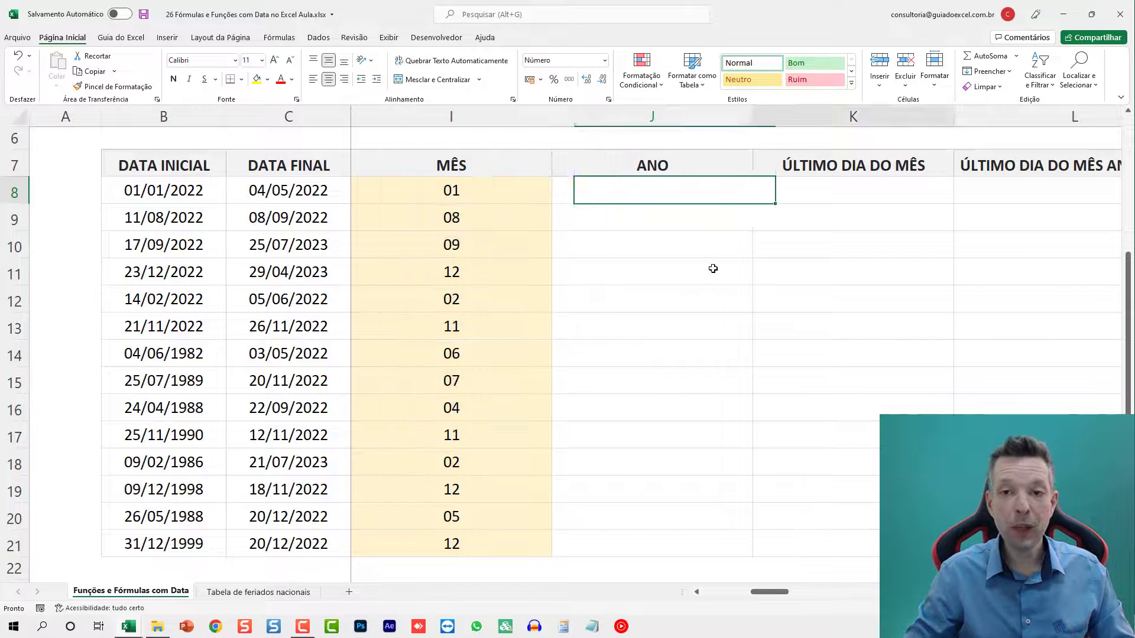
{"action": "scroll", "coordinate": [712, 269], "scroll_direction": "right", "scroll_amount": 1}
{"action": "type", "text": "=AN"}
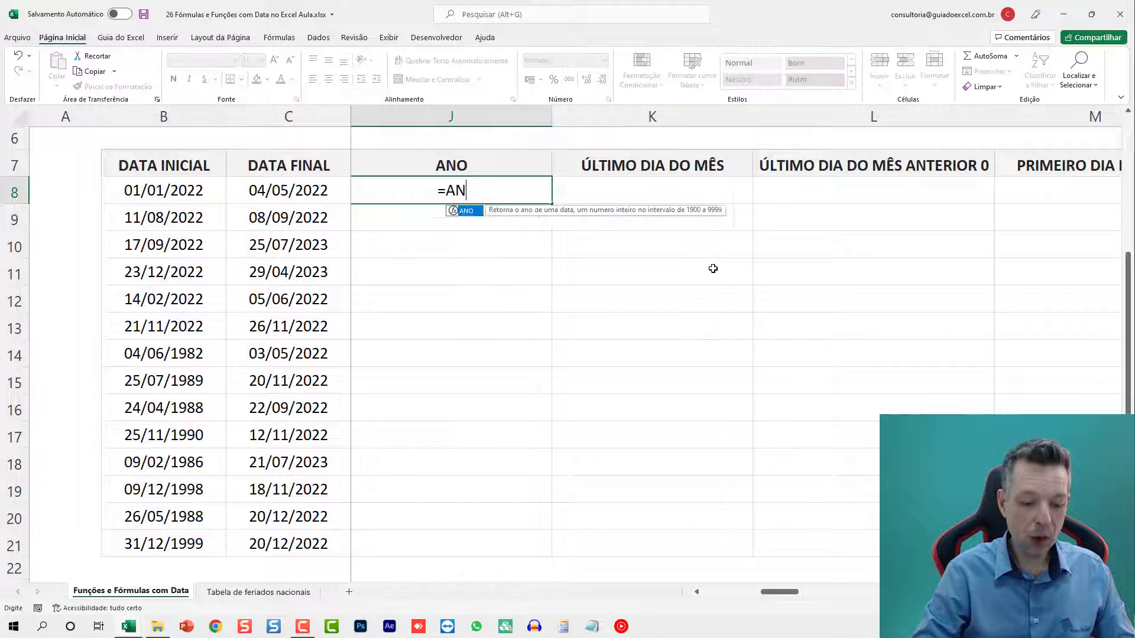
{"action": "type", "text": "O("}
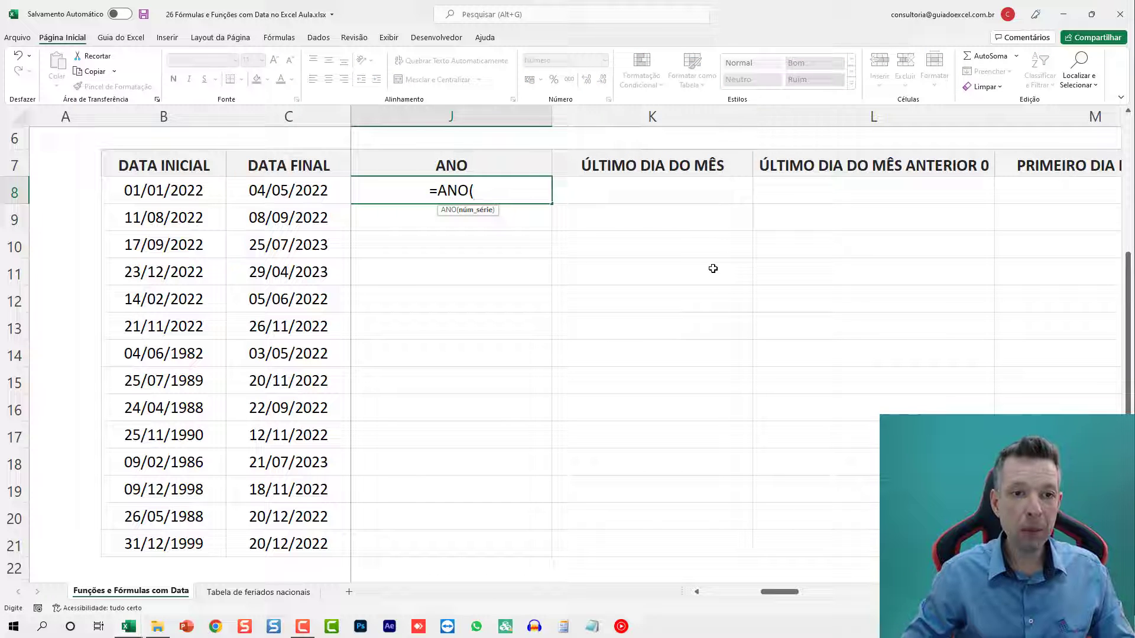
{"action": "left_click", "coordinate": [188, 193]}
{"action": "key", "text": "Return"}
{"action": "key", "text": "Up"}
{"action": "key", "text": "ctrl+c"}
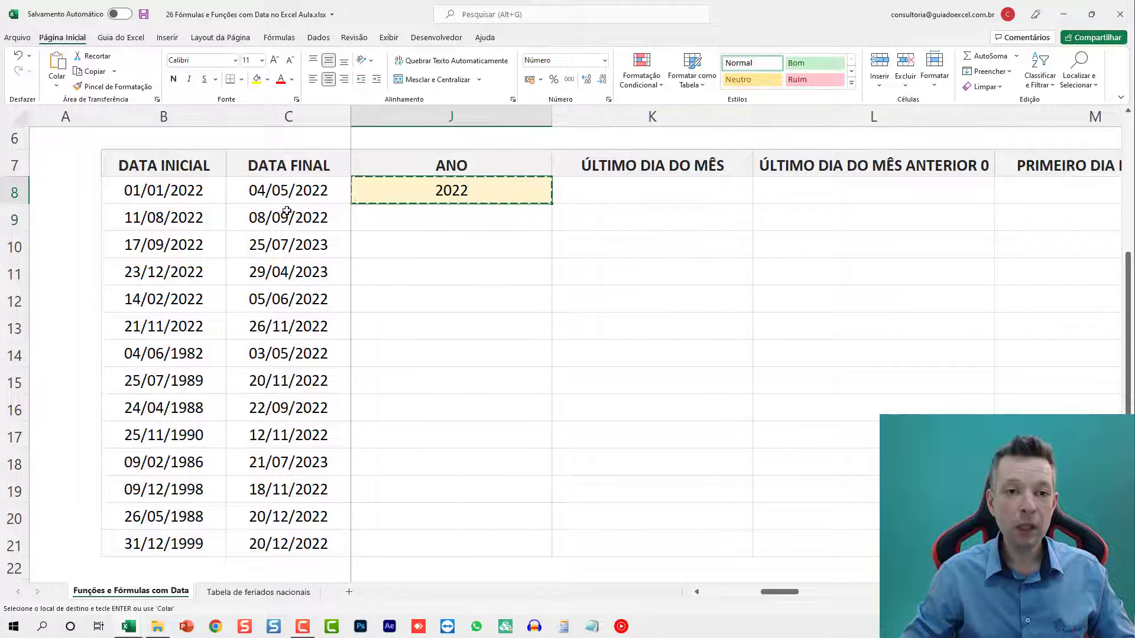
{"action": "left_click", "coordinate": [431, 544], "text": "shift"}
{"action": "key", "text": "ctrl+v"}
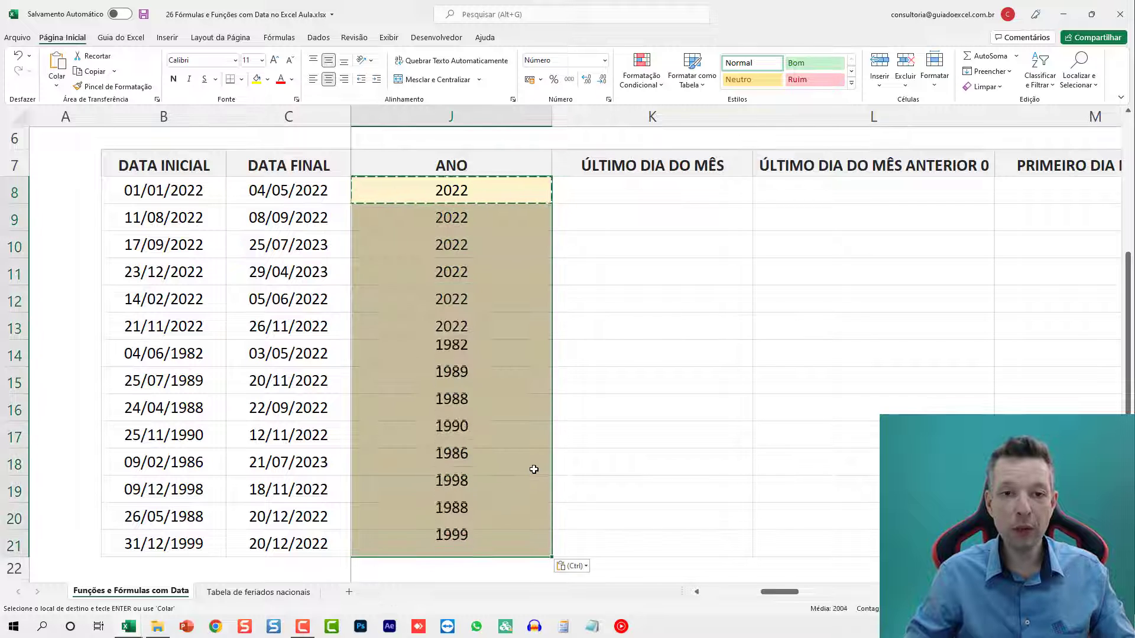
{"action": "left_click", "coordinate": [471, 293]}
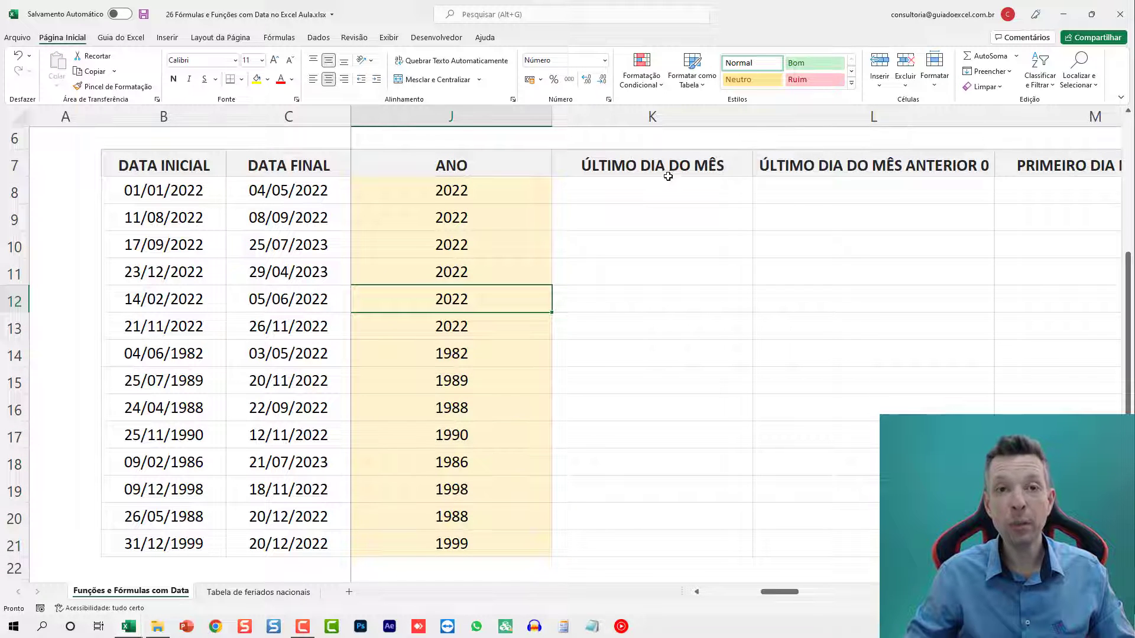
Enter =FIMMÊS(B8;-1) in K8 under ÚLTIMO DIA DO MÊS and fill the formula down to K21.
{"action": "scroll", "coordinate": [593, 309], "scroll_direction": "right", "scroll_amount": 2}
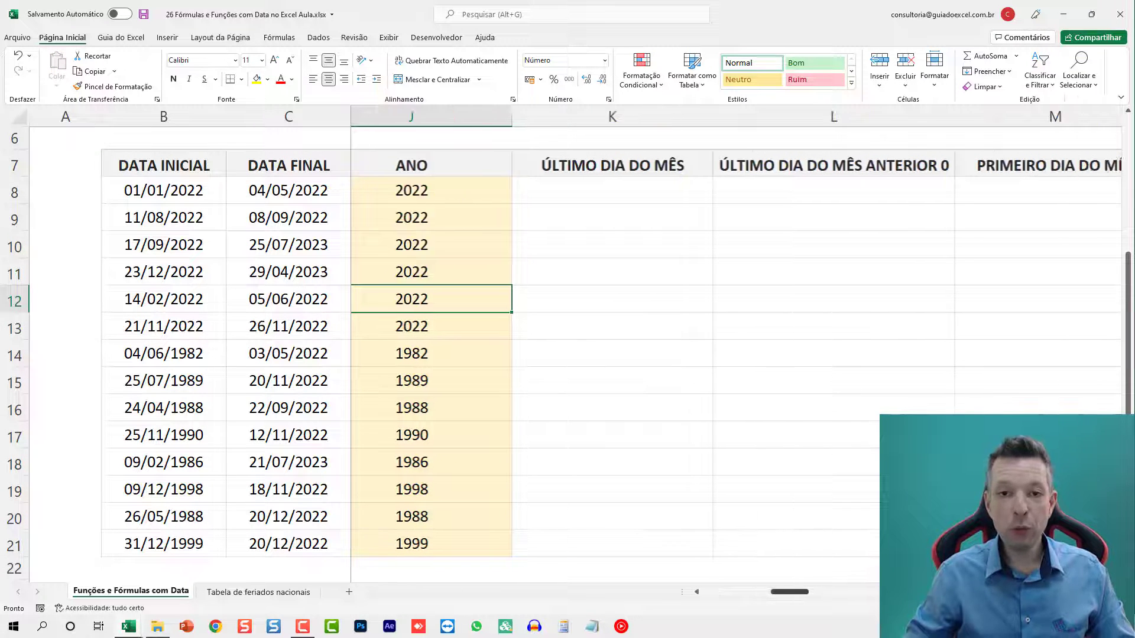
{"action": "left_click", "coordinate": [439, 185]}
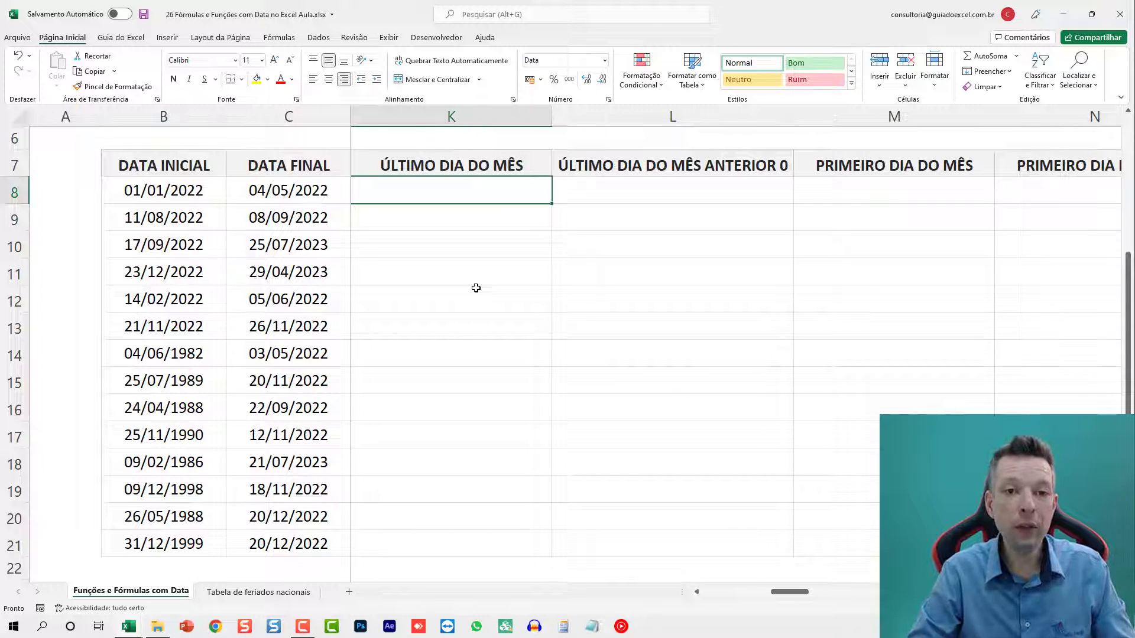
{"action": "type", "text": "=FIM"}
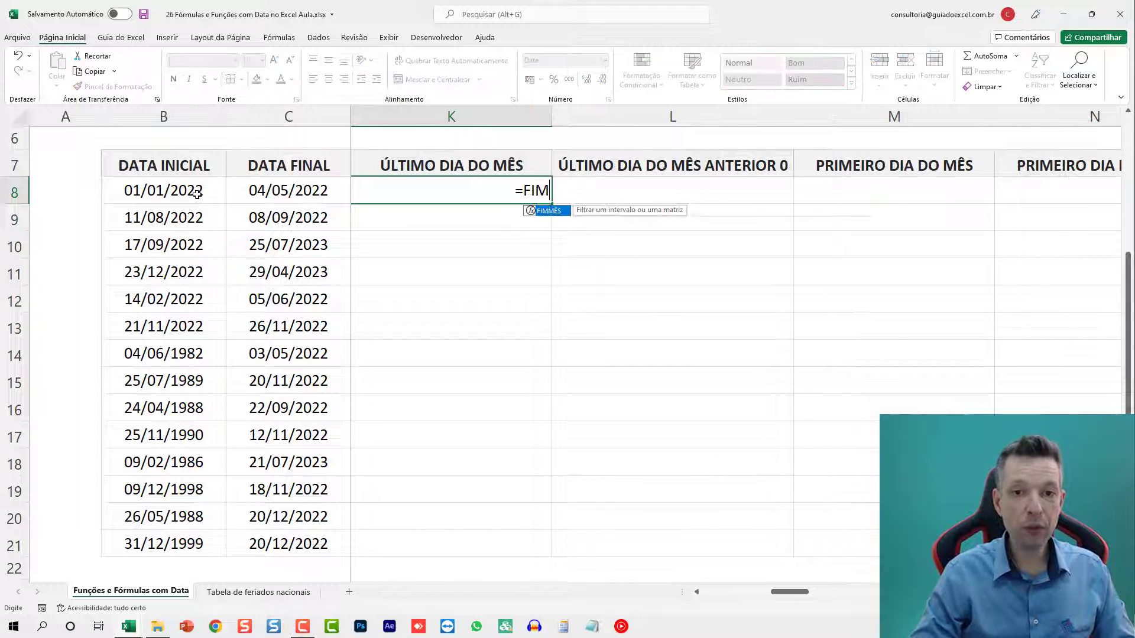
{"action": "type", "text": "MÊS("}
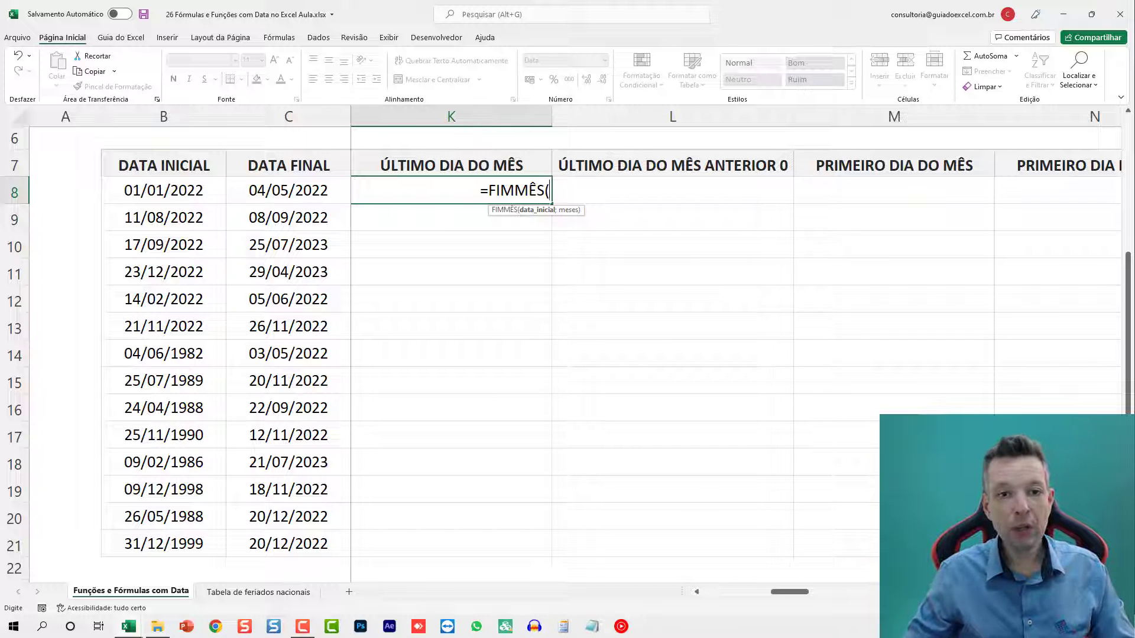
{"action": "left_click", "coordinate": [177, 191]}
{"action": "type", "text": ";-1"}
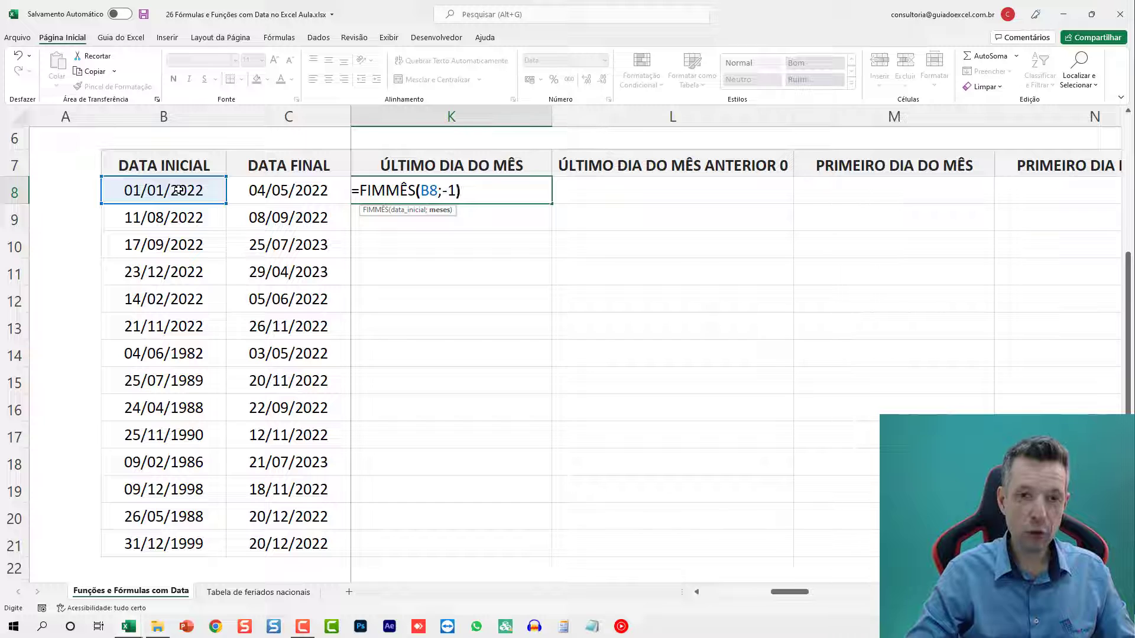
{"action": "key", "text": "ctrl+Return"}
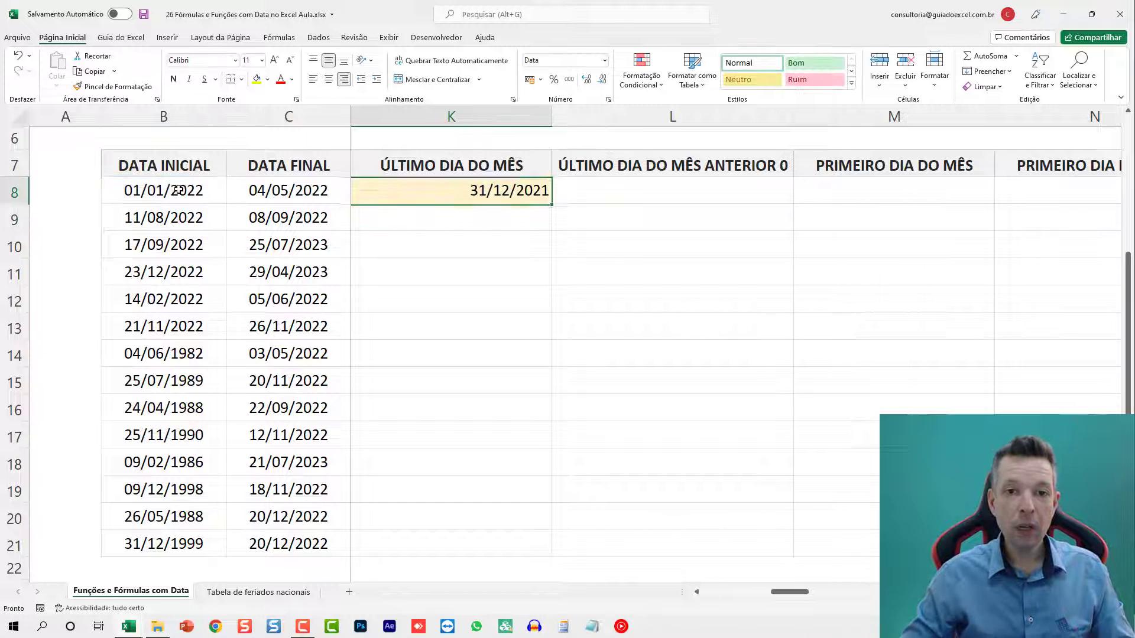
{"action": "double_click", "coordinate": [551, 204]}
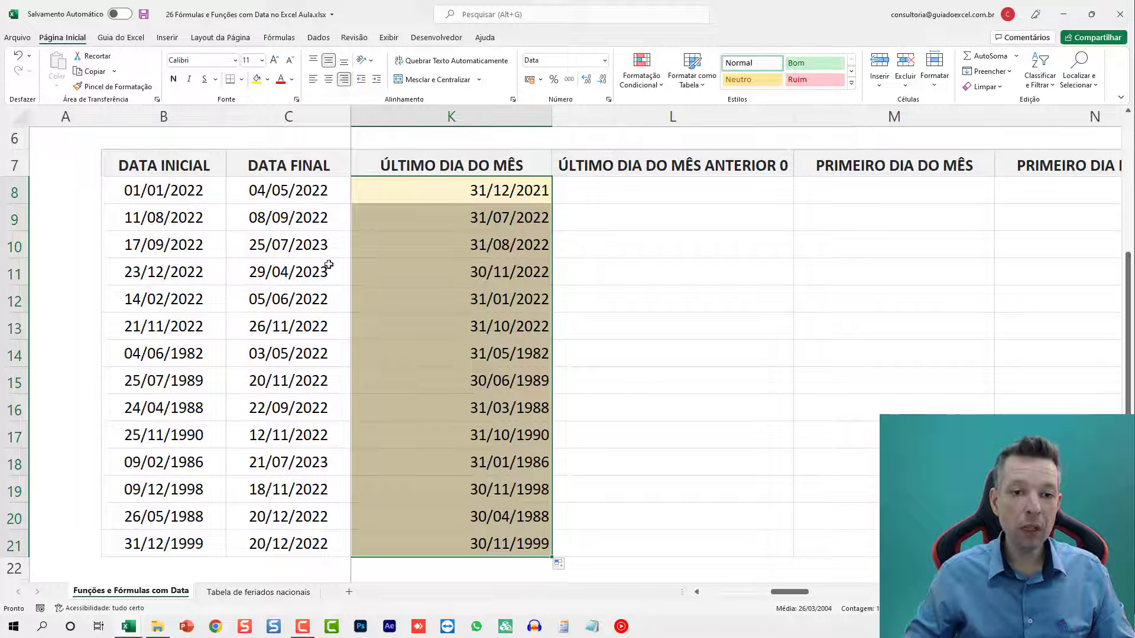
Change the months argument of the FIMMÊS formula in K8 to 0 and refill the formula down to K21.
{"action": "double_click", "coordinate": [460, 190]}
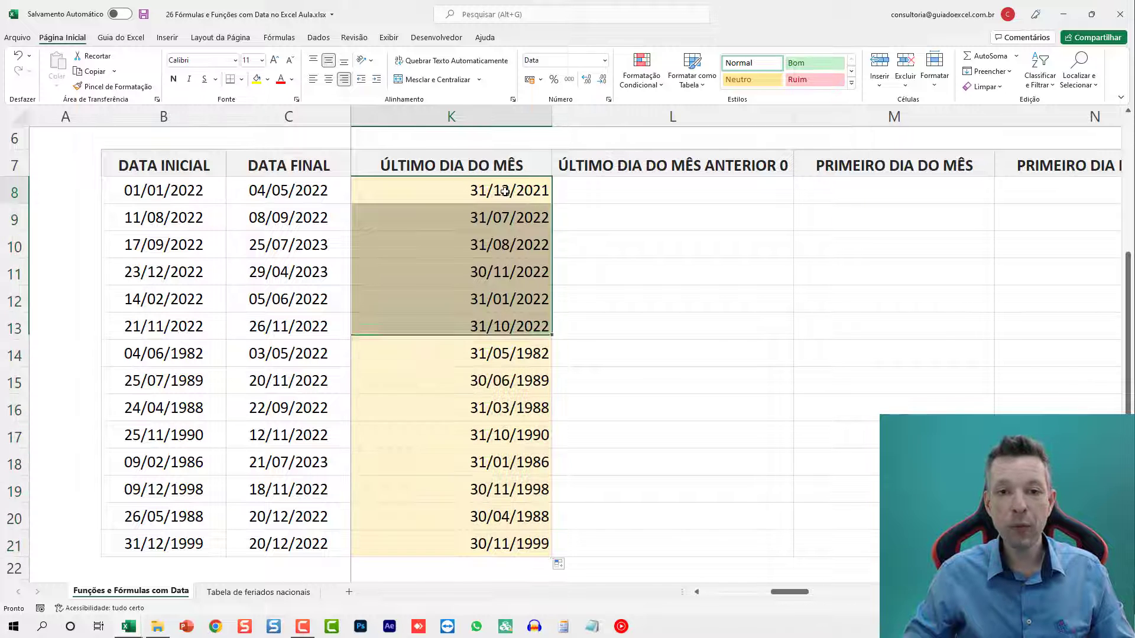
{"action": "left_click_drag", "start_coordinate": [458, 190], "coordinate": [442, 190]}
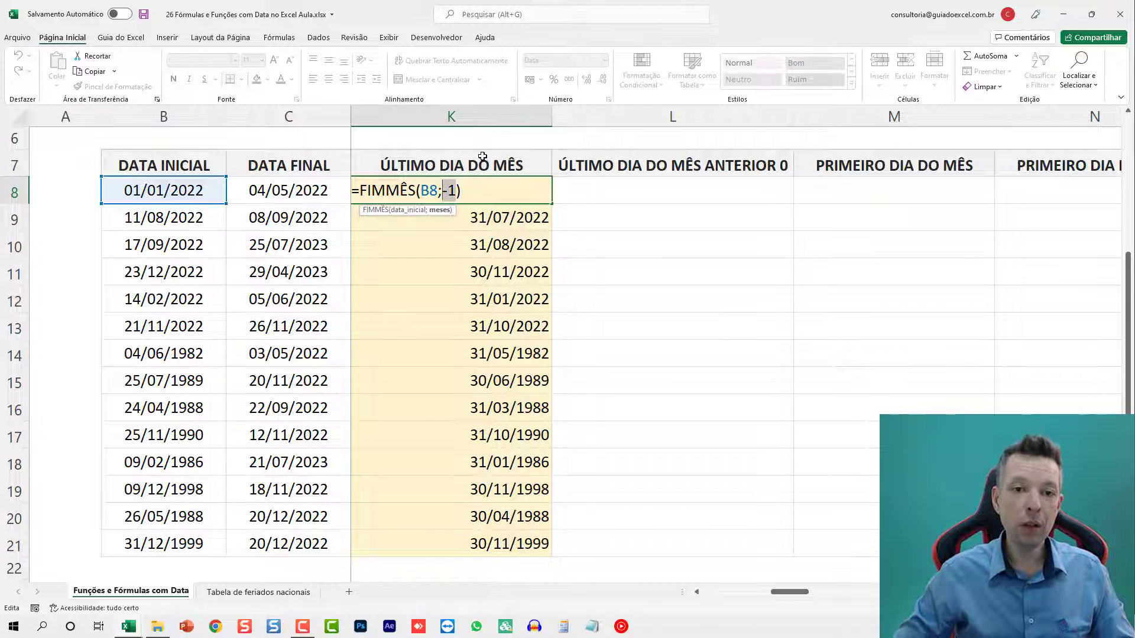
{"action": "type", "text": "0"}
{"action": "key", "text": "Return"}
{"action": "key", "text": "Up"}
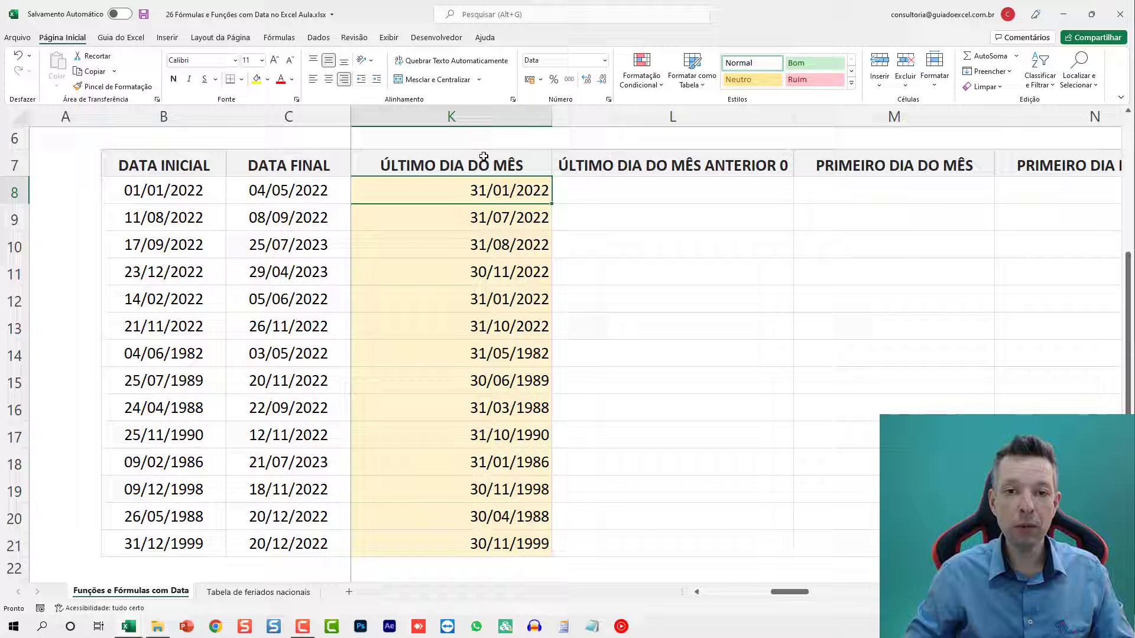
{"action": "double_click", "coordinate": [552, 203]}
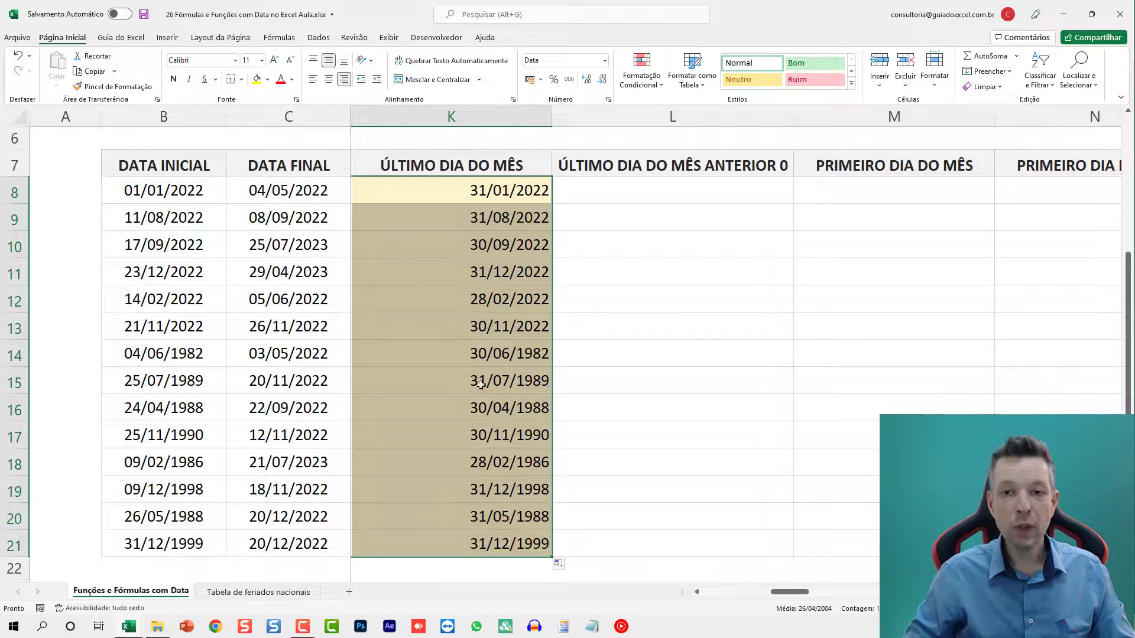
Set the months argument of the FIMMÊS formula in K8 to 2 and refill K8:K21.
{"action": "double_click", "coordinate": [490, 191]}
{"action": "key", "text": "Left"}
{"action": "key", "text": "BackSpace"}
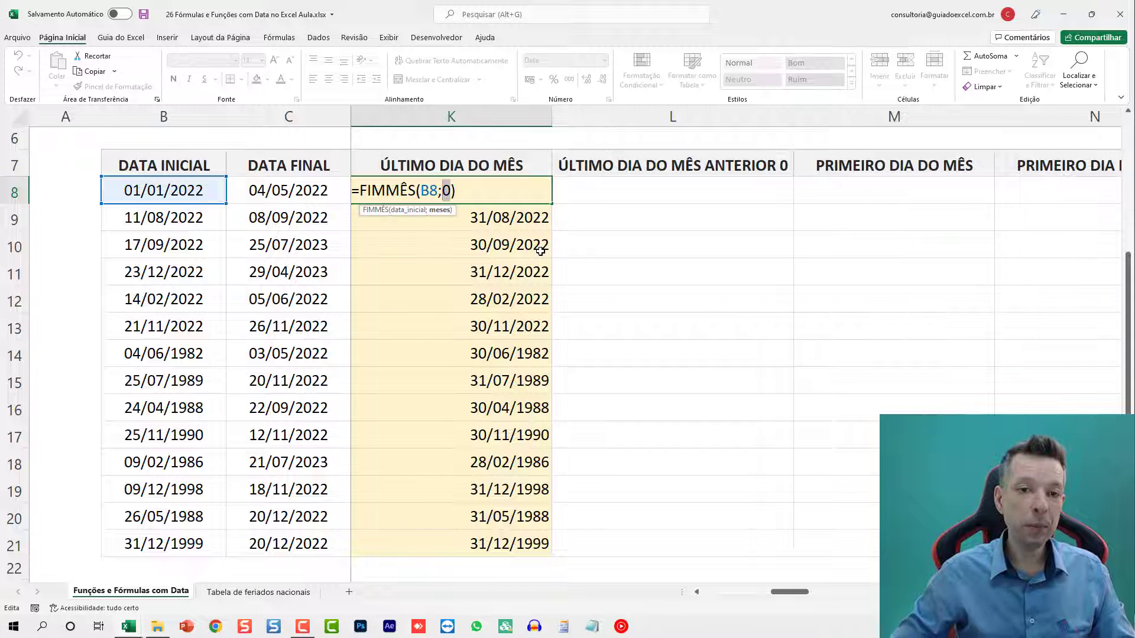
{"action": "type", "text": "2"}
{"action": "key", "text": "Return"}
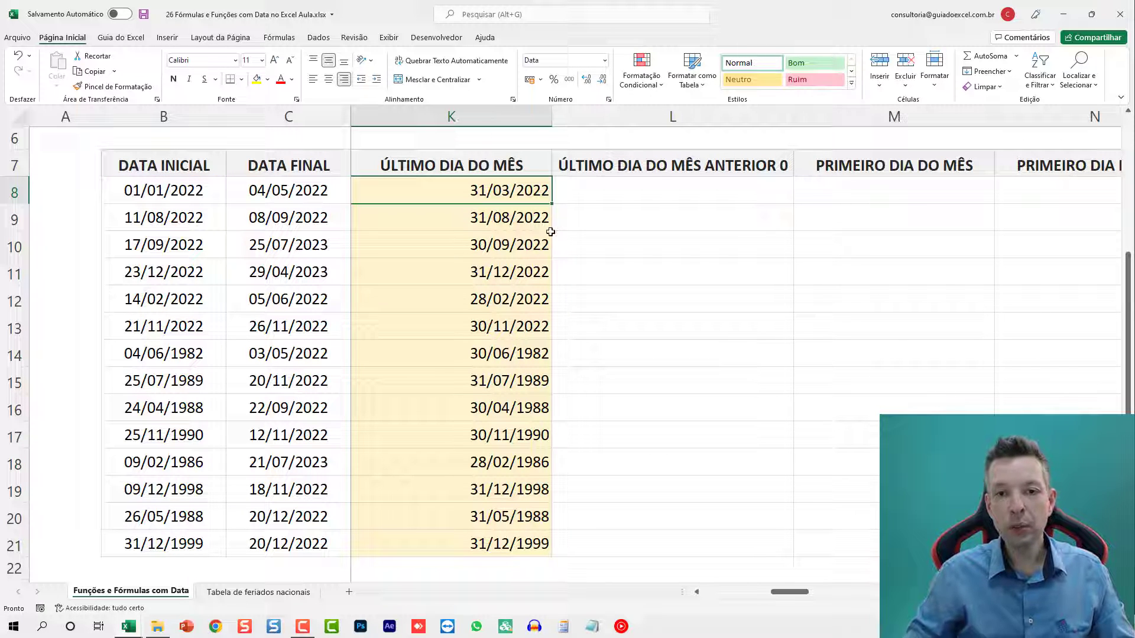
{"action": "key", "text": "ctrl+shift+Down"}
{"action": "key", "text": "ctrl+d"}
{"action": "left_click", "coordinate": [511, 269]}
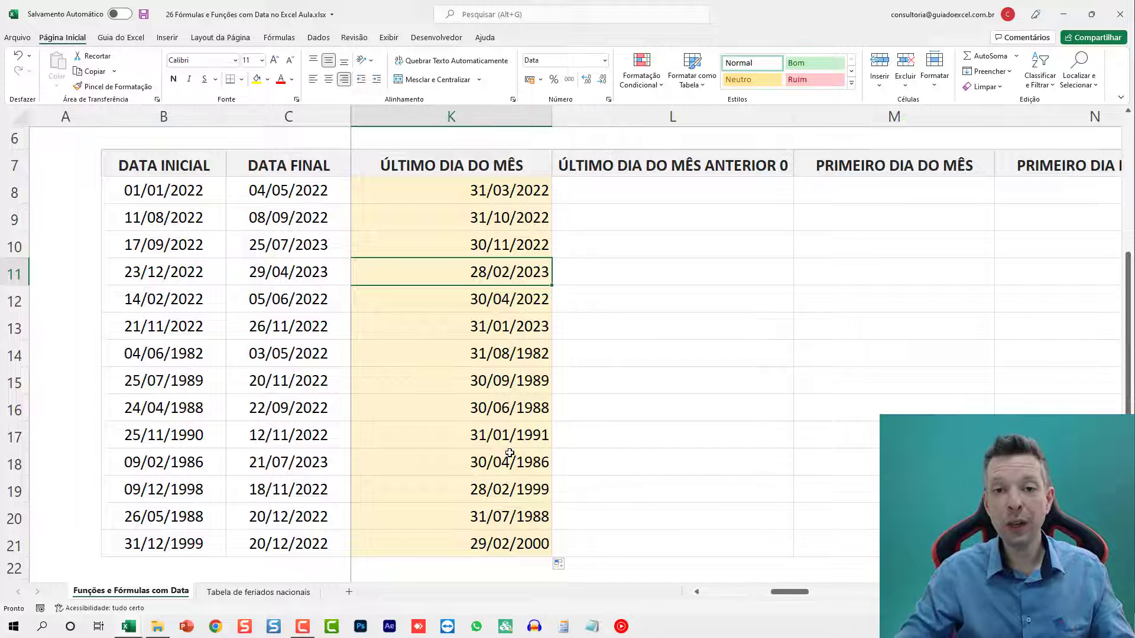
Enter =DATA(2022;1;15) in L8 under ÚLTIMO DIA DO MÊS ANTERIOR 0.
{"action": "key", "text": "Right"}
{"action": "key", "text": "Right"}
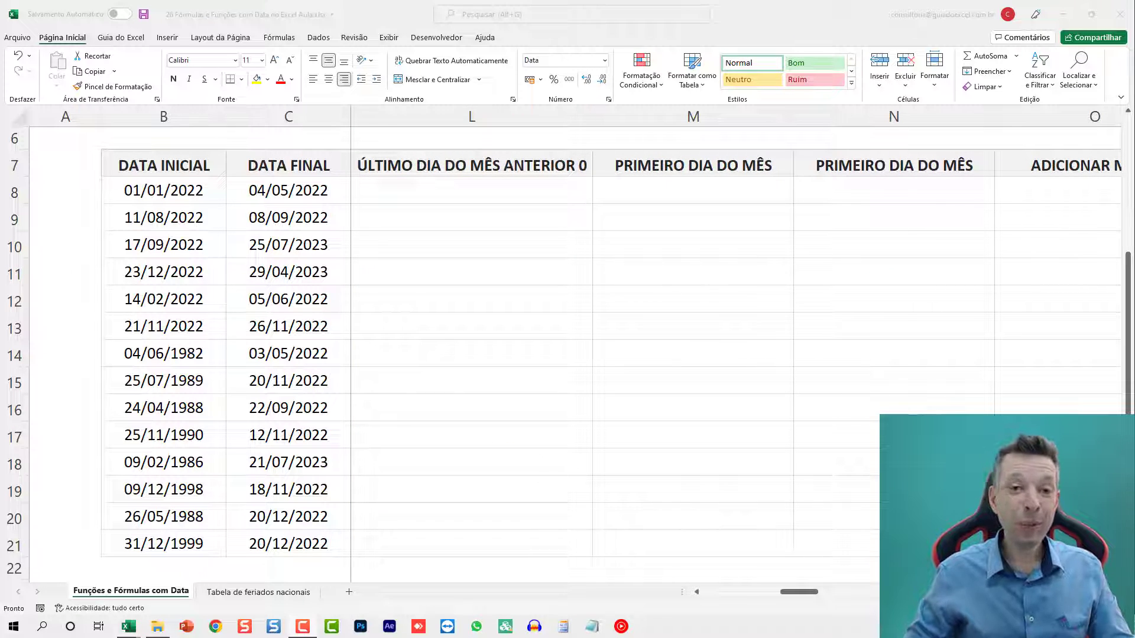
{"action": "left_click", "coordinate": [498, 200]}
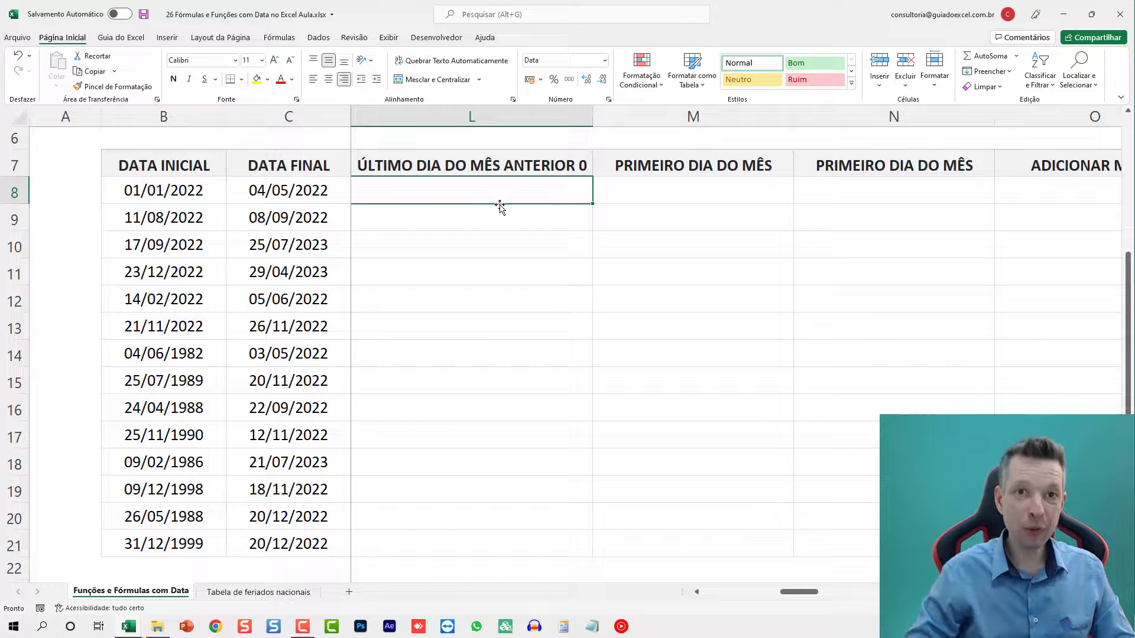
{"action": "type", "text": "=DATA("}
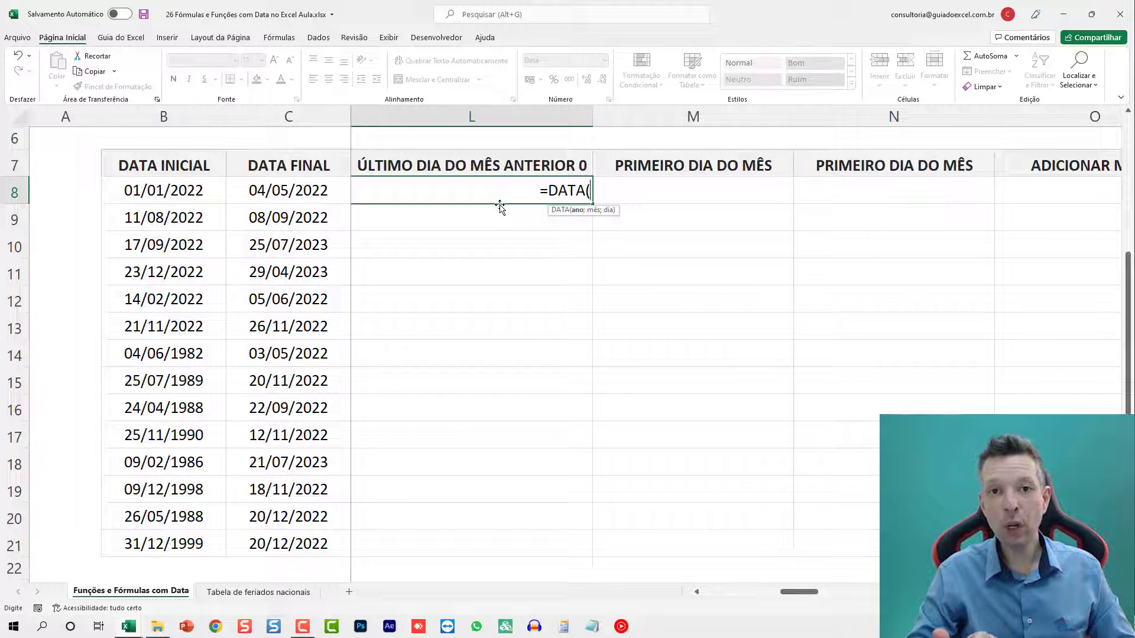
{"action": "type", "text": "2022"}
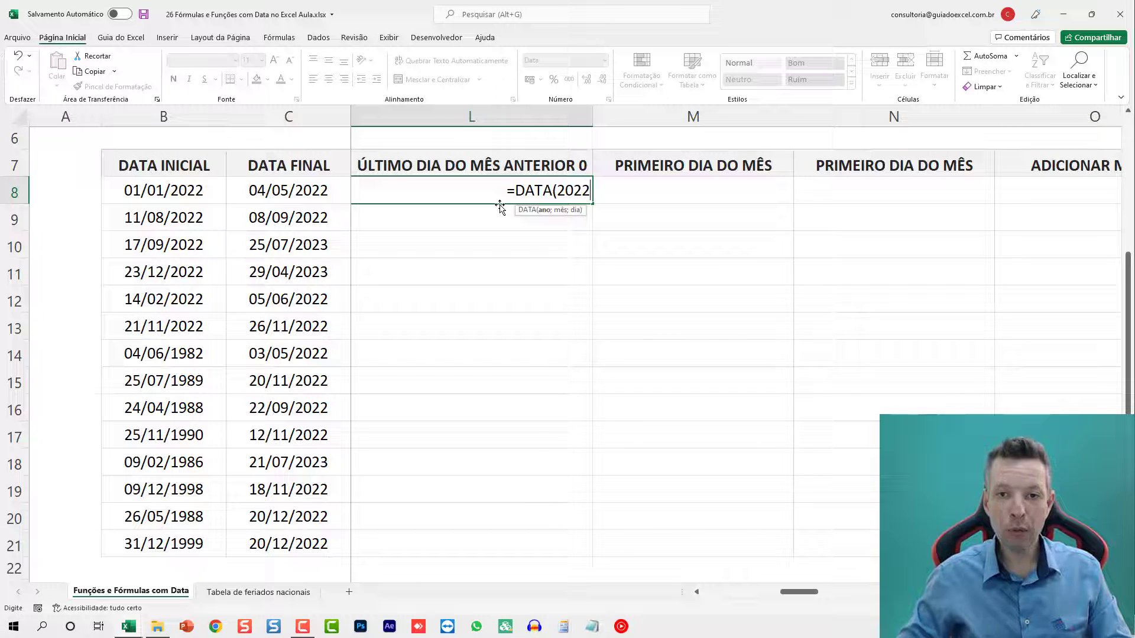
{"action": "type", "text": ";1"}
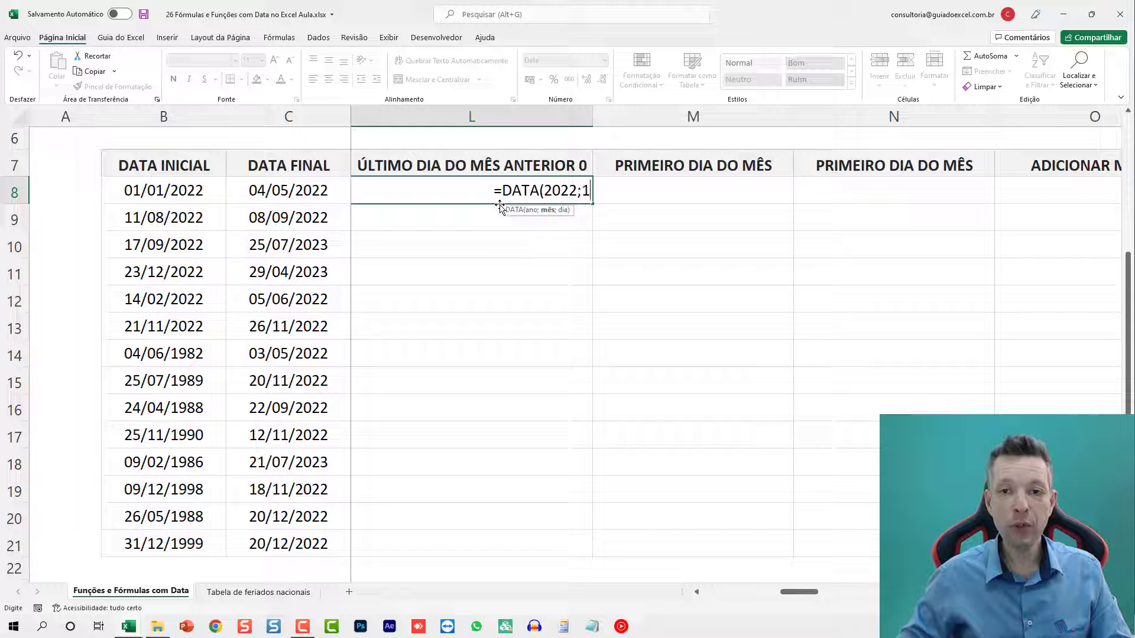
{"action": "type", "text": ";15"}
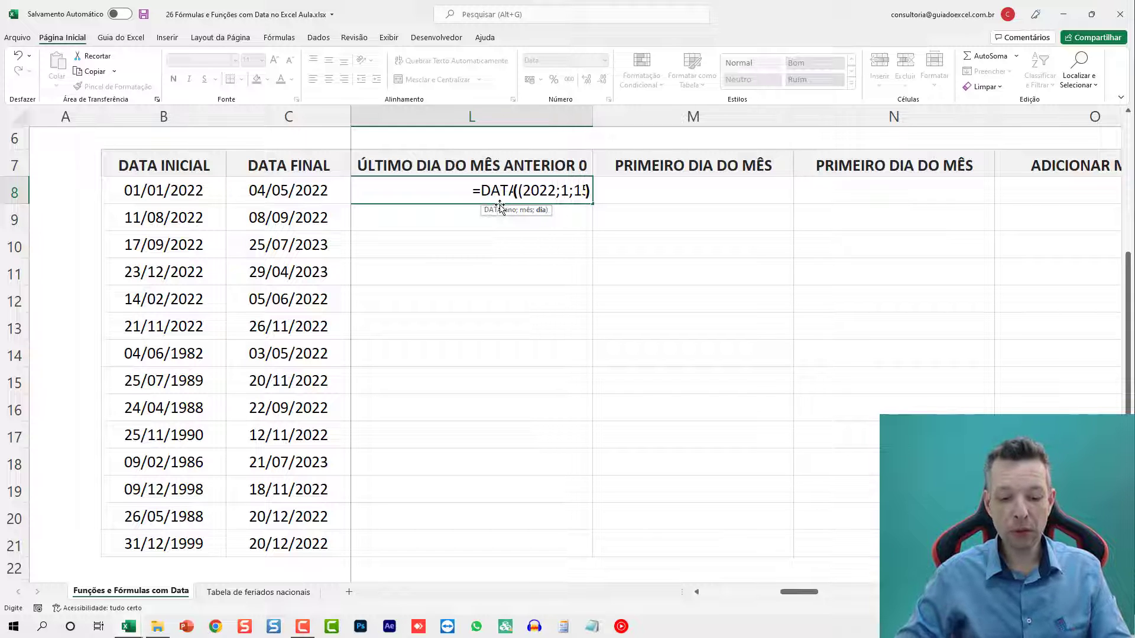
{"action": "type", "text": ")"}
{"action": "key", "text": "ctrl+Return"}
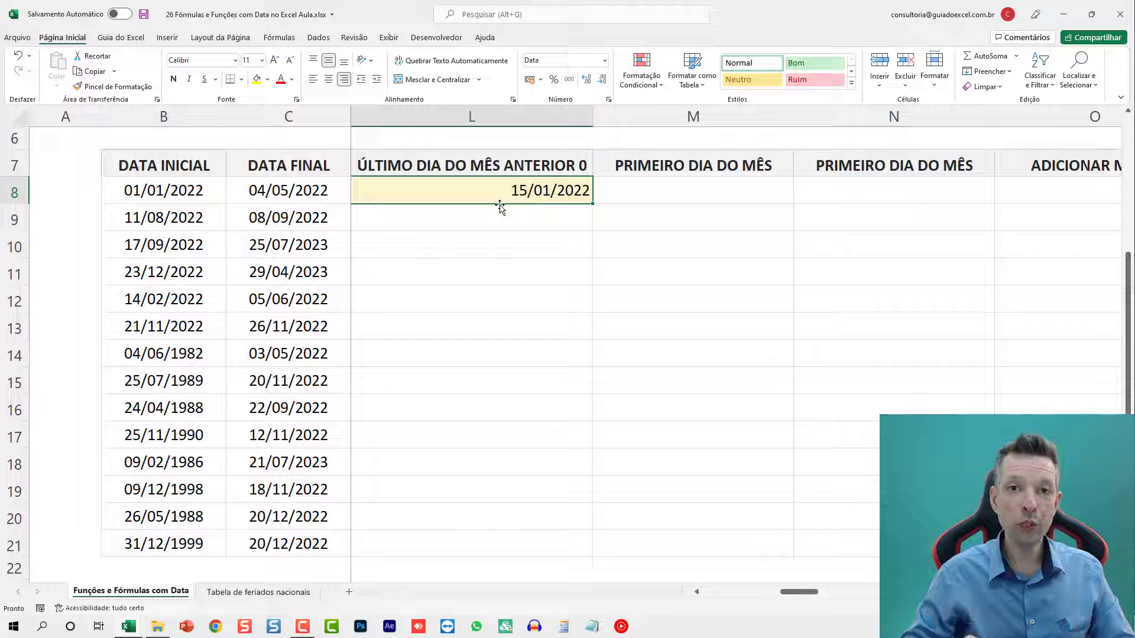
Set the day argument of the DATA formula in L8 to 0.
{"action": "key", "text": "F2"}
{"action": "key", "text": "Left"}
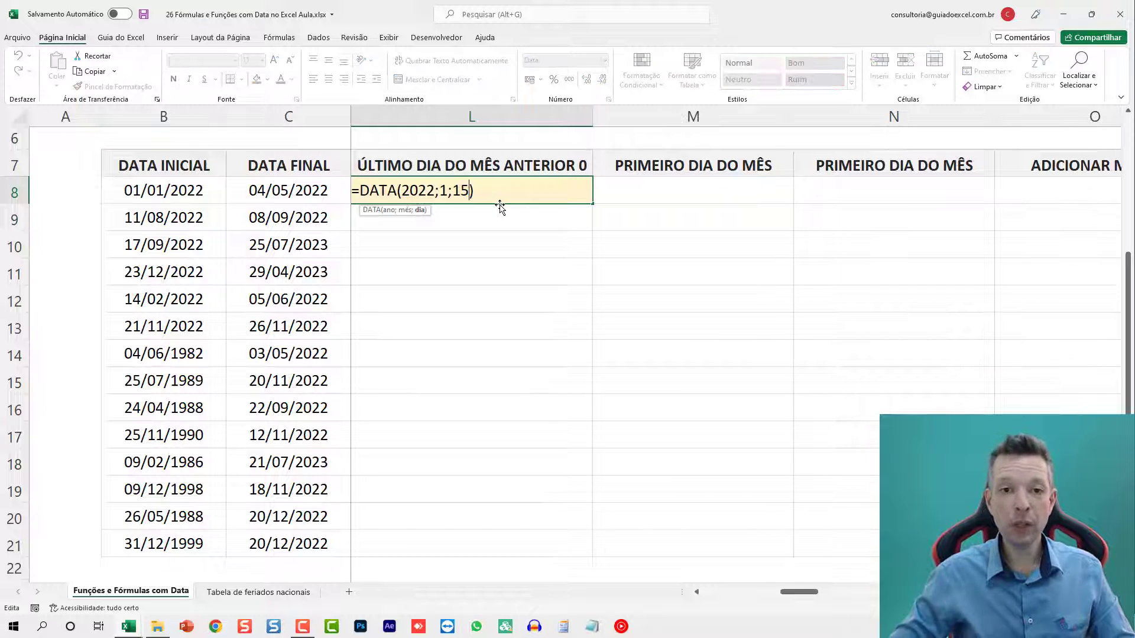
{"action": "key", "text": "shift+Left"}
{"action": "key", "text": "shift+Left"}
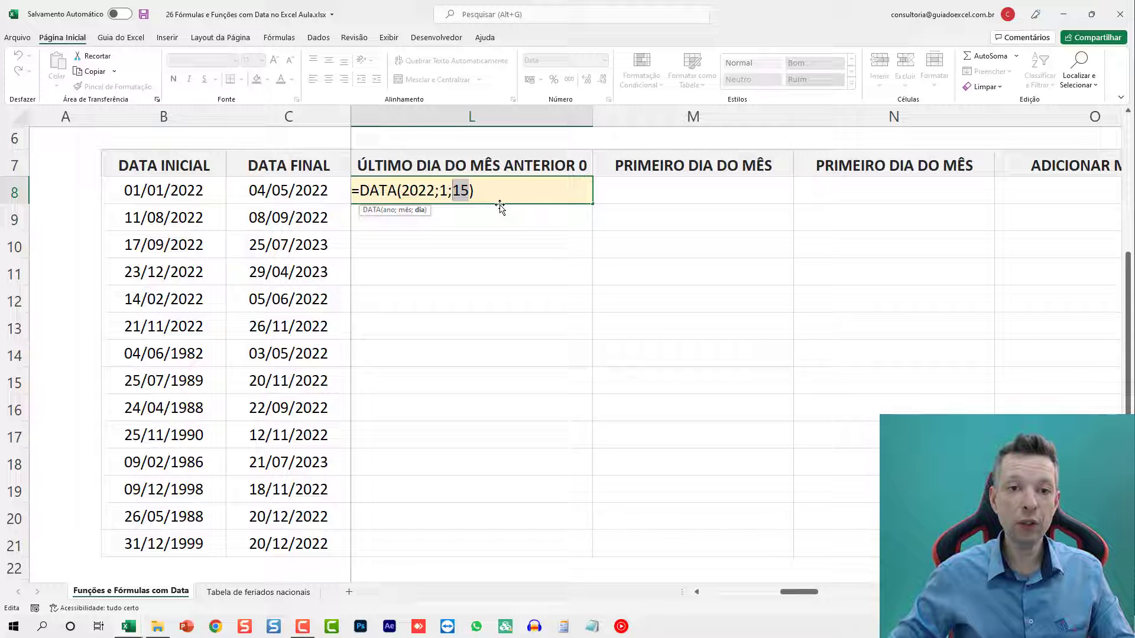
{"action": "type", "text": "0"}
{"action": "key", "text": "ctrl+Return"}
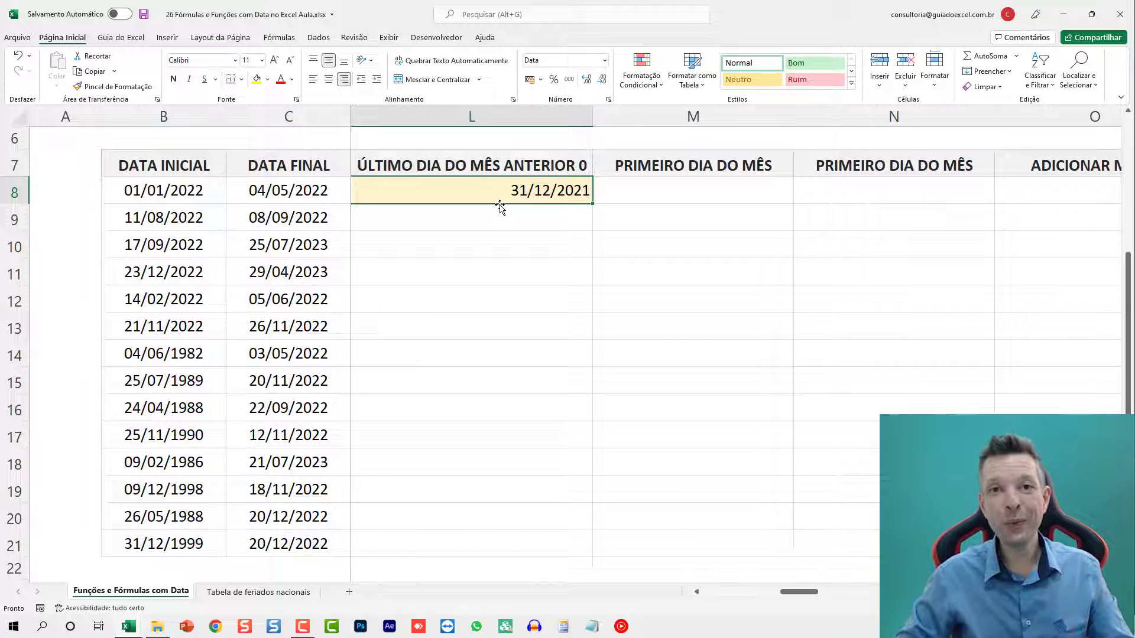
Replace the year argument of the DATA formula in L8 with ANO(B8).
{"action": "key", "text": "F2"}
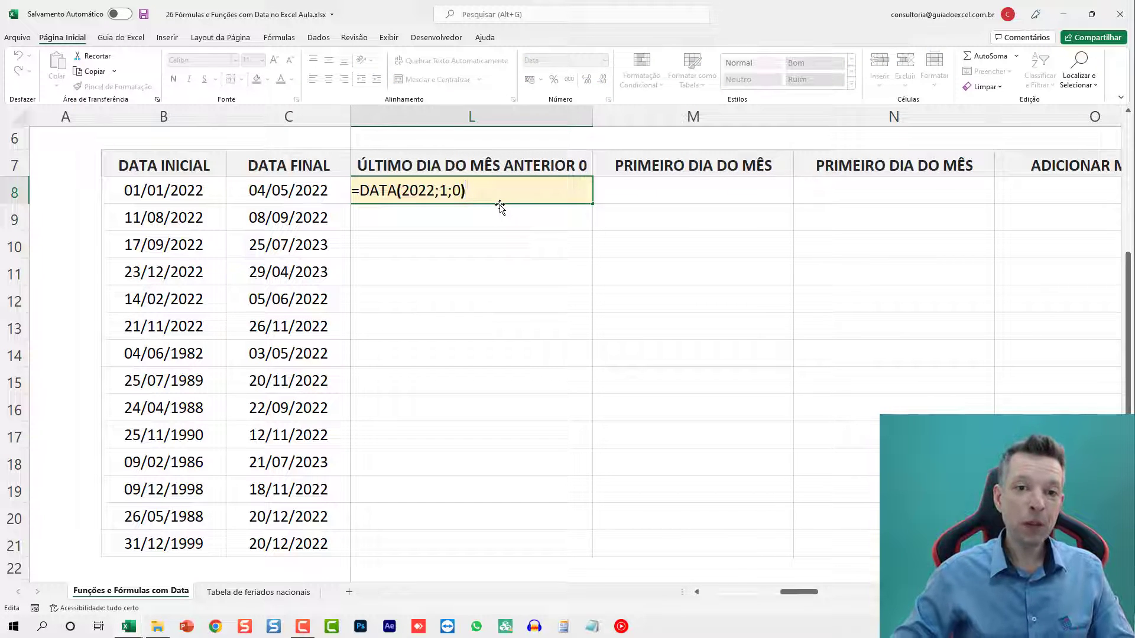
{"action": "key", "text": "Left"}
{"action": "key", "text": "Left"}
{"action": "key", "text": "Left"}
{"action": "key", "text": "Left"}
{"action": "key", "text": "Left"}
{"action": "key", "text": "shift+Left"}
{"action": "key", "text": "shift+Left"}
{"action": "key", "text": "shift+Left"}
{"action": "key", "text": "shift+Left"}
{"action": "type", "text": "ANO("}
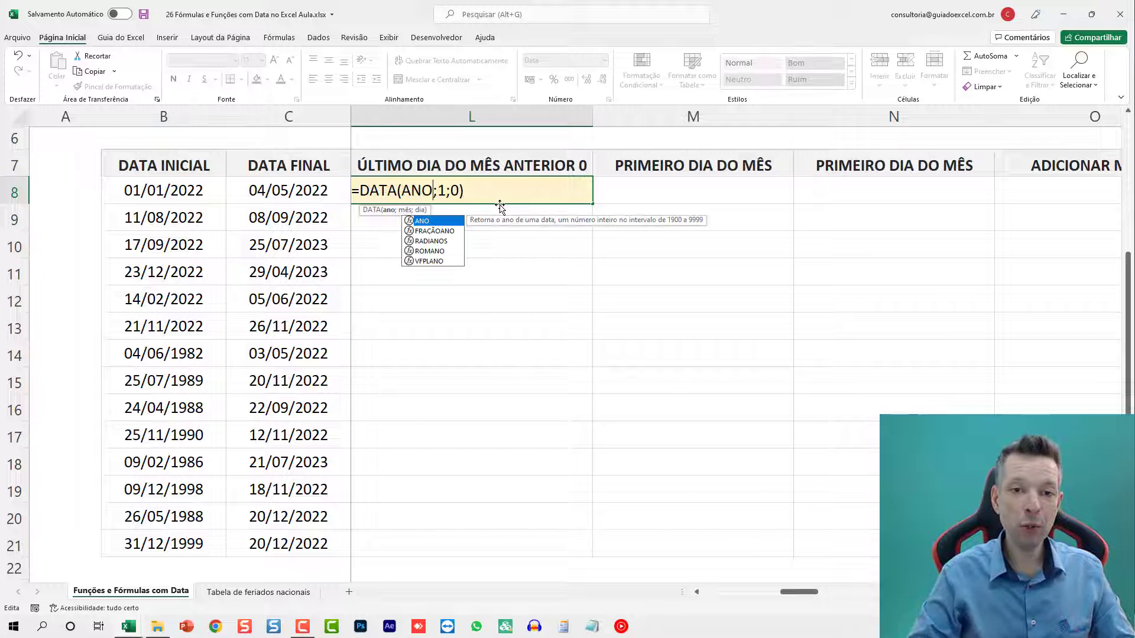
{"action": "left_click", "coordinate": [192, 189]}
{"action": "type", "text": ")"}
{"action": "key", "text": "Tab"}
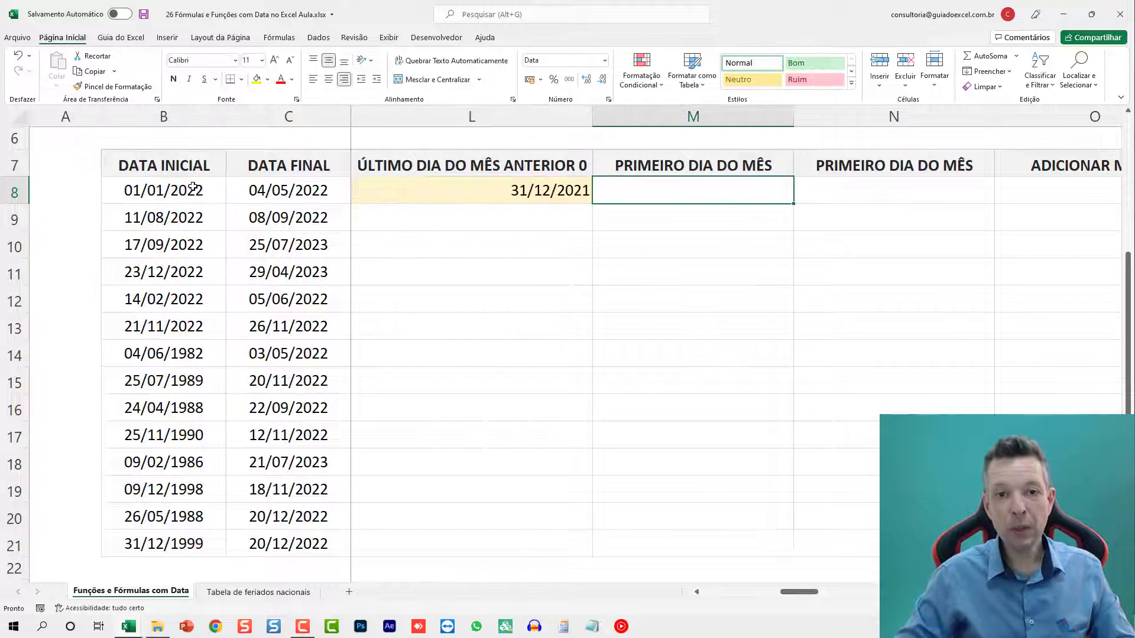
Replace the month argument of the DATA formula in L8 with MÊS(B8) and fill the formula down to L21.
{"action": "key", "text": "Left"}
{"action": "key", "text": "F2"}
{"action": "key", "text": "Left"}
{"action": "key", "text": "Left"}
{"action": "key", "text": "Left"}
{"action": "key", "text": "BackSpace"}
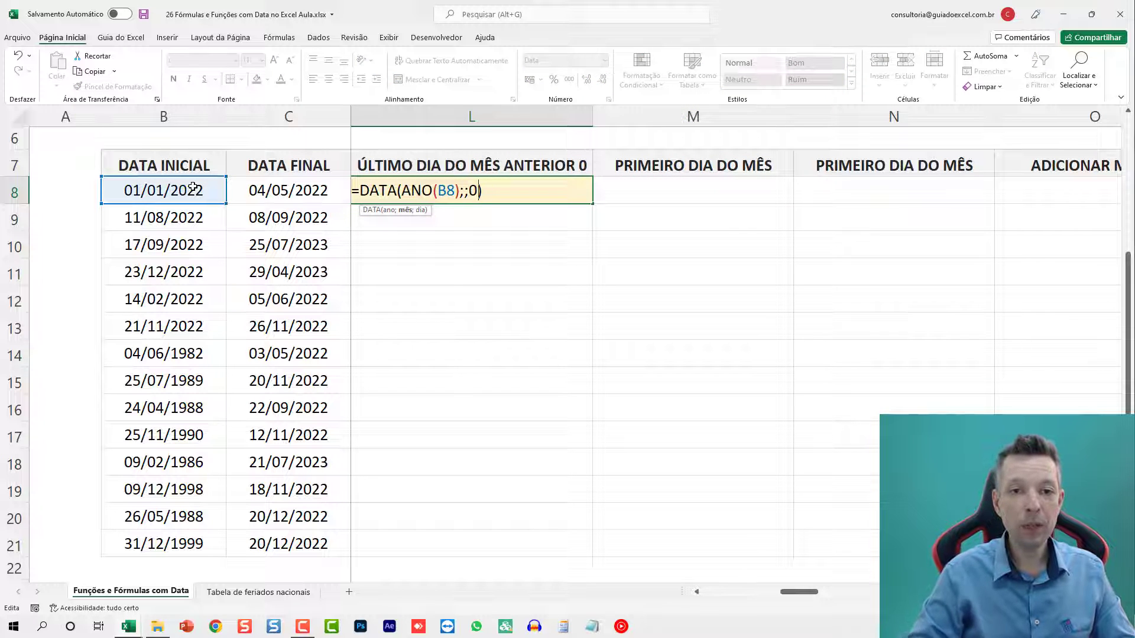
{"action": "type", "text": "M}ES"}
{"action": "key", "text": "BackSpace"}
{"action": "key", "text": "BackSpace"}
{"action": "key", "text": "BackSpace"}
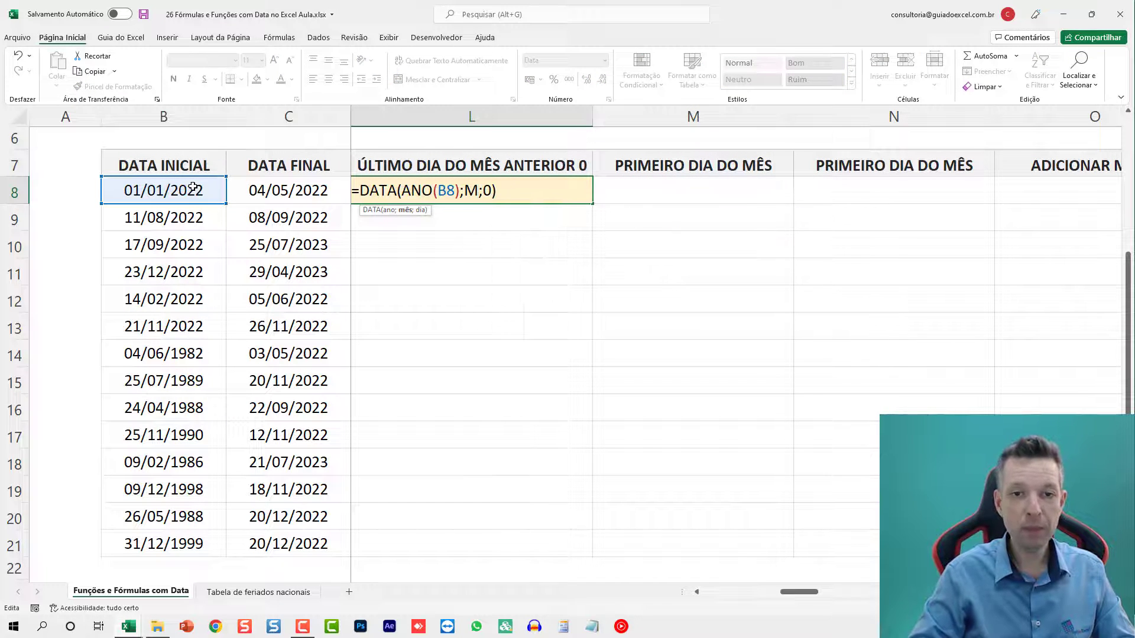
{"action": "type", "text": "ÊS("}
{"action": "key", "text": "Left"}
{"action": "key", "text": "Left"}
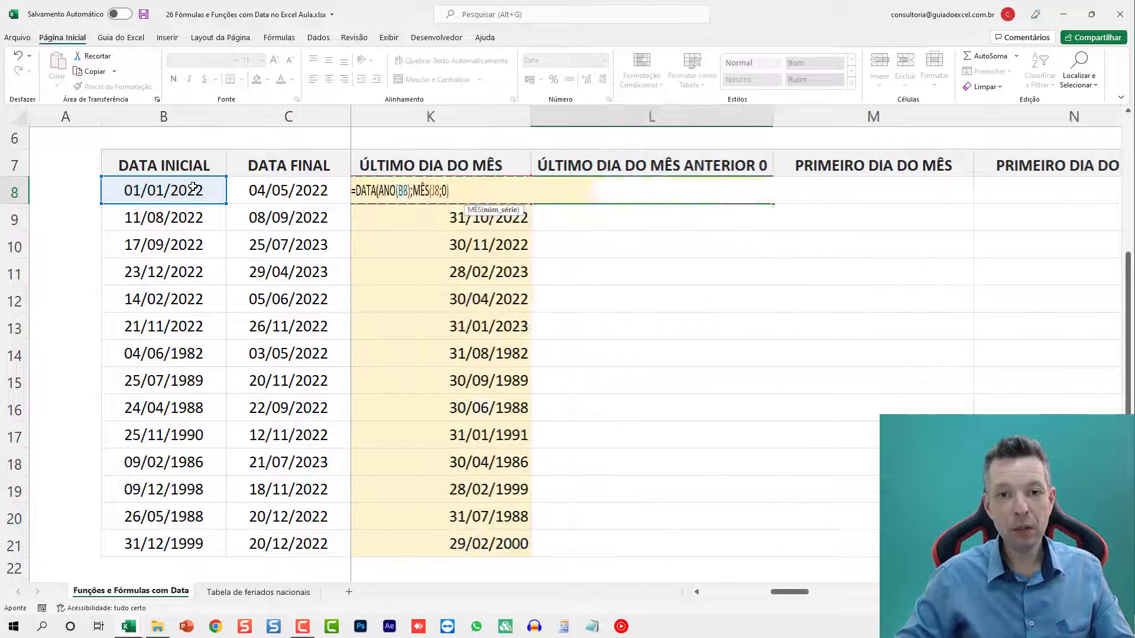
{"action": "key", "text": "Right"}
{"action": "key", "text": "Right"}
{"action": "key", "text": "Right"}
{"action": "key", "text": "Right"}
{"action": "key", "text": "Right"}
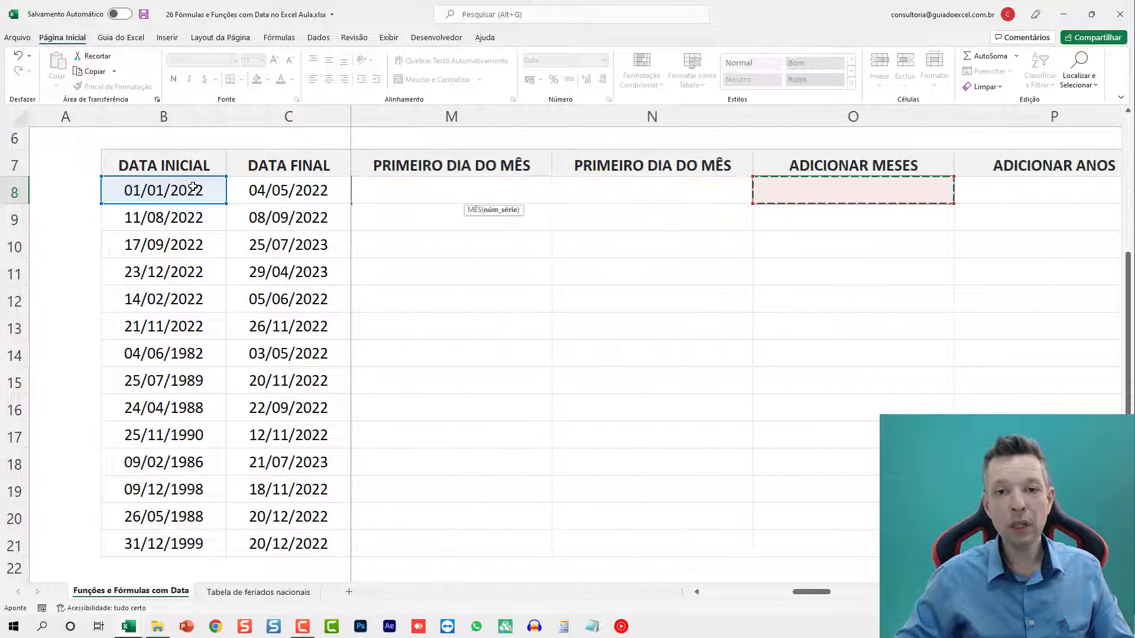
{"action": "key", "text": "Left"}
{"action": "key", "text": "Left"}
{"action": "key", "text": "Left"}
{"action": "left_click", "coordinate": [168, 190]}
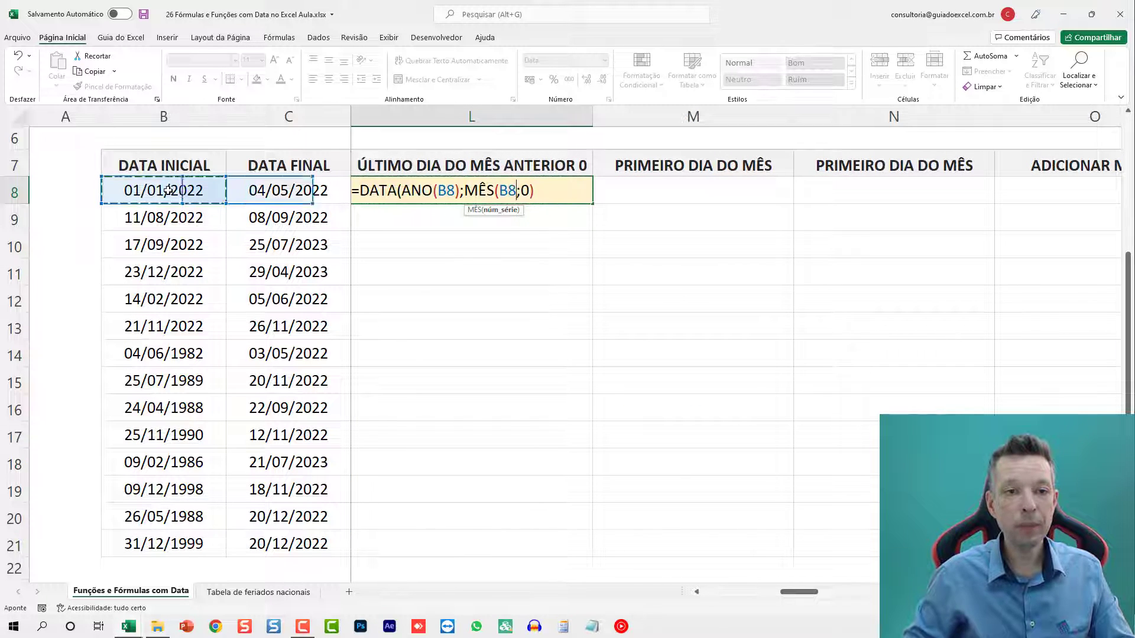
{"action": "key", "text": "Return"}
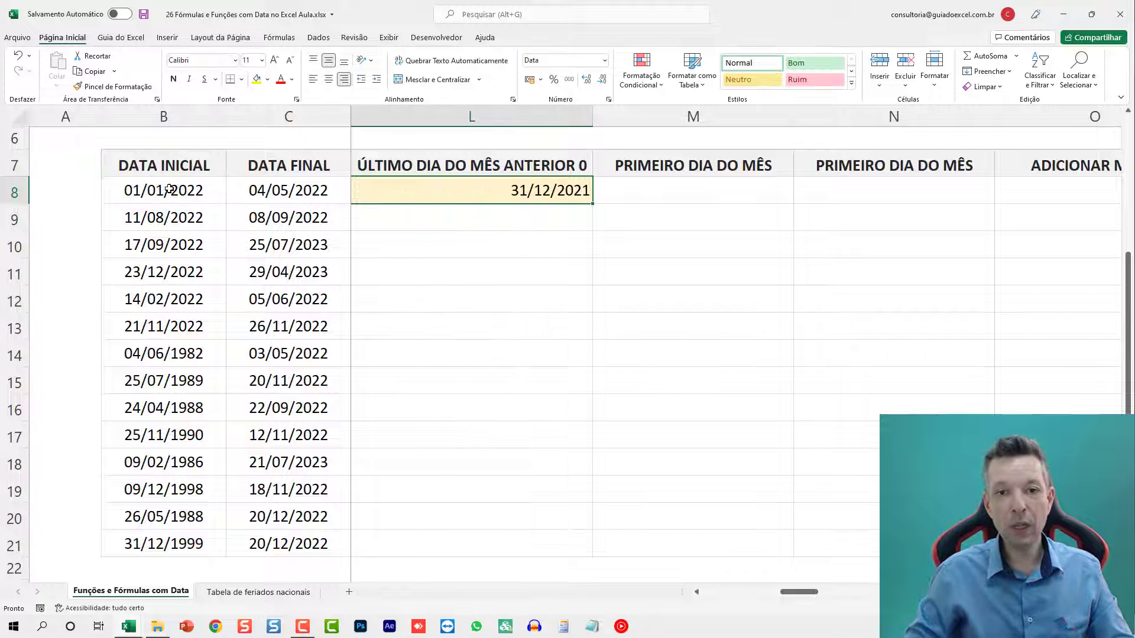
{"action": "double_click", "coordinate": [593, 202]}
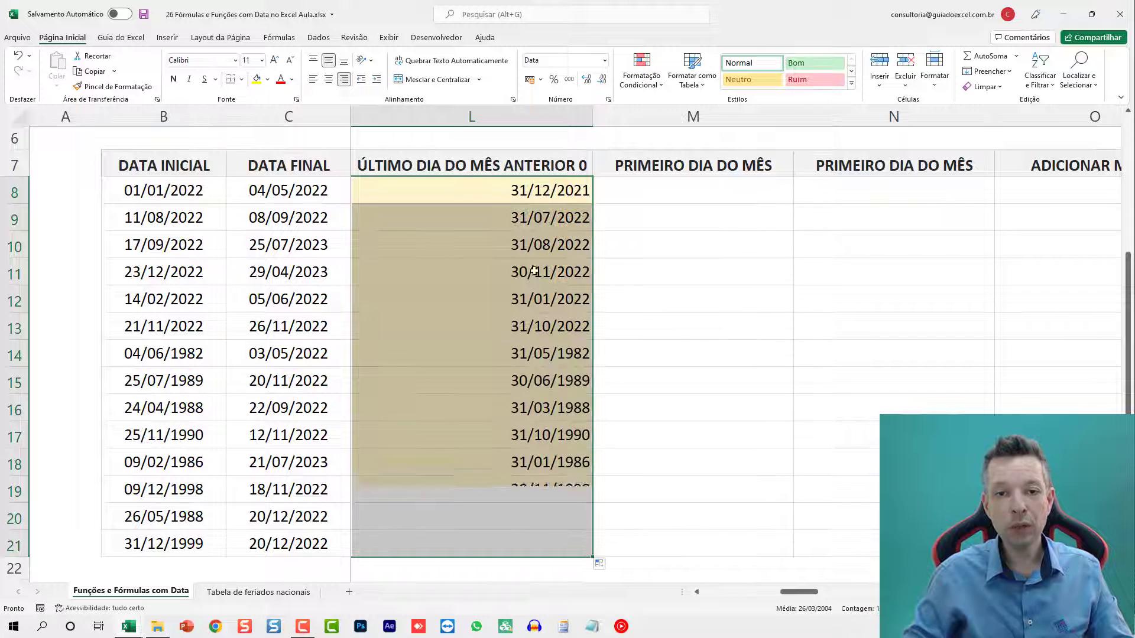
Enter =DATA(ANO(B8);MÊS(B8);1) in M8 under PRIMEIRO DIA DO MÊS and fill the formula down to M21.
{"action": "left_click", "coordinate": [730, 193]}
{"action": "key", "text": "Right"}
{"action": "key", "text": "Right"}
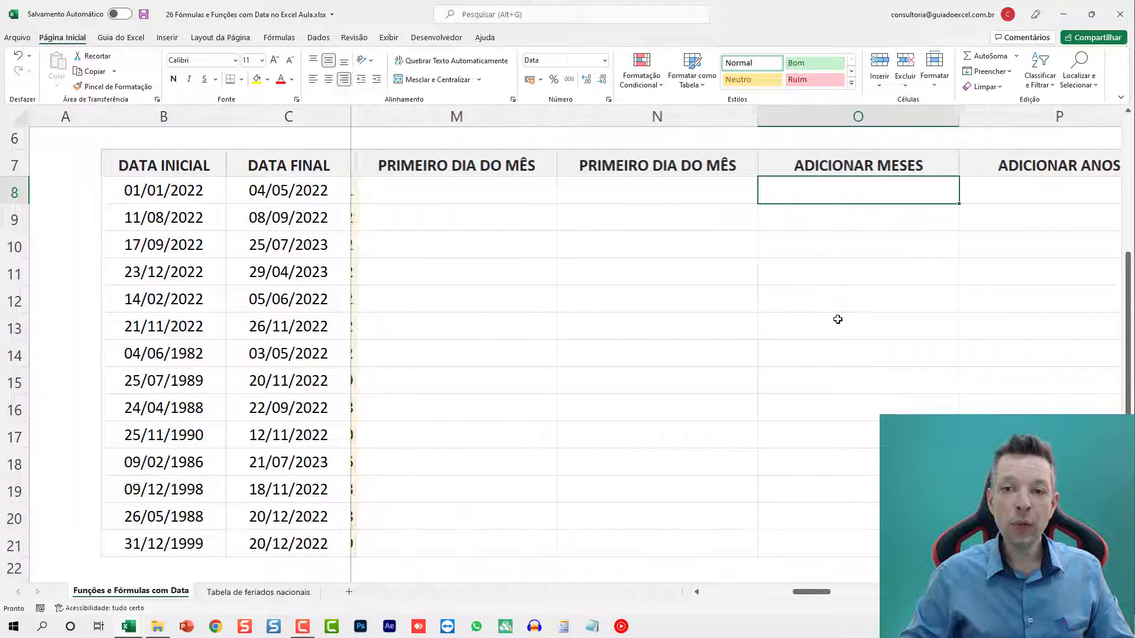
{"action": "key", "text": "Left"}
{"action": "key", "text": "Left"}
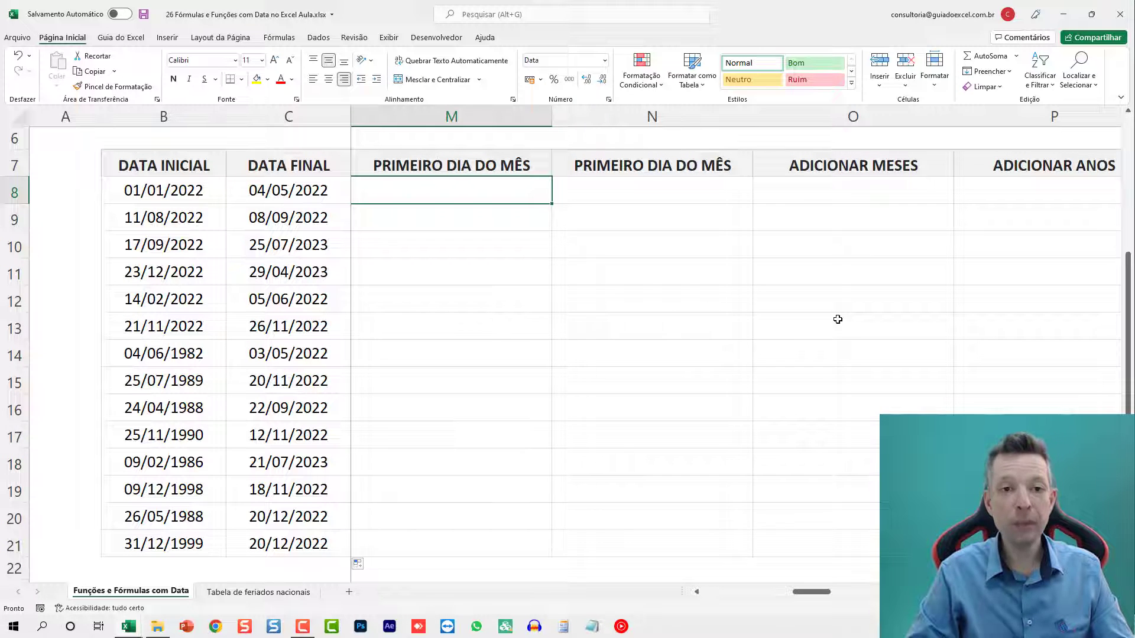
{"action": "type", "text": "="}
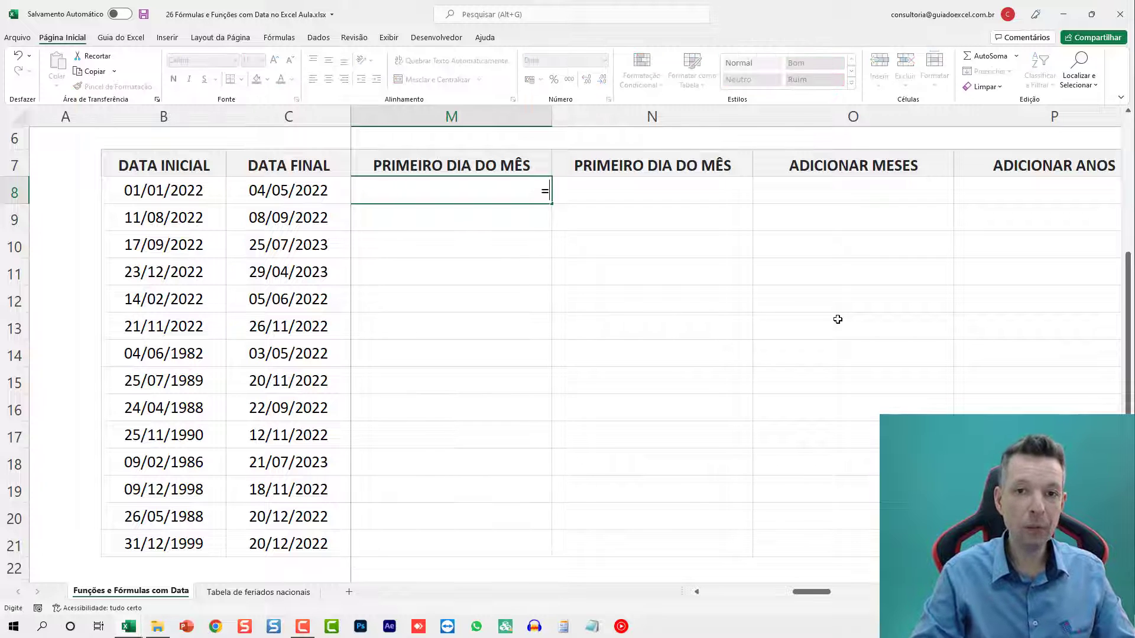
{"action": "type", "text": "DATA("}
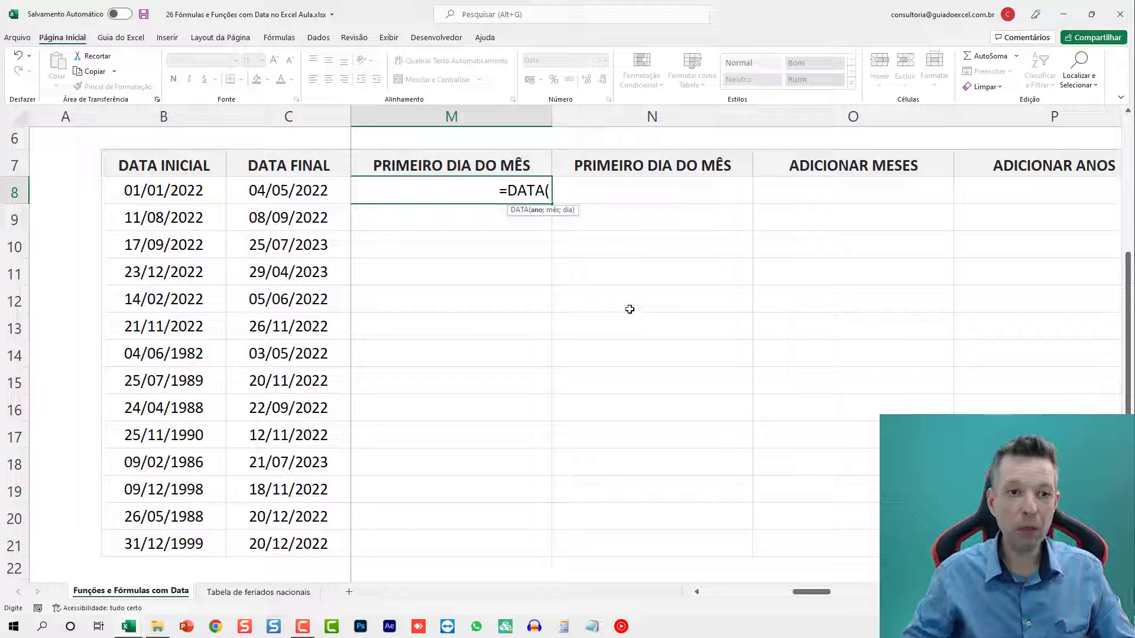
{"action": "left_click", "coordinate": [191, 191]}
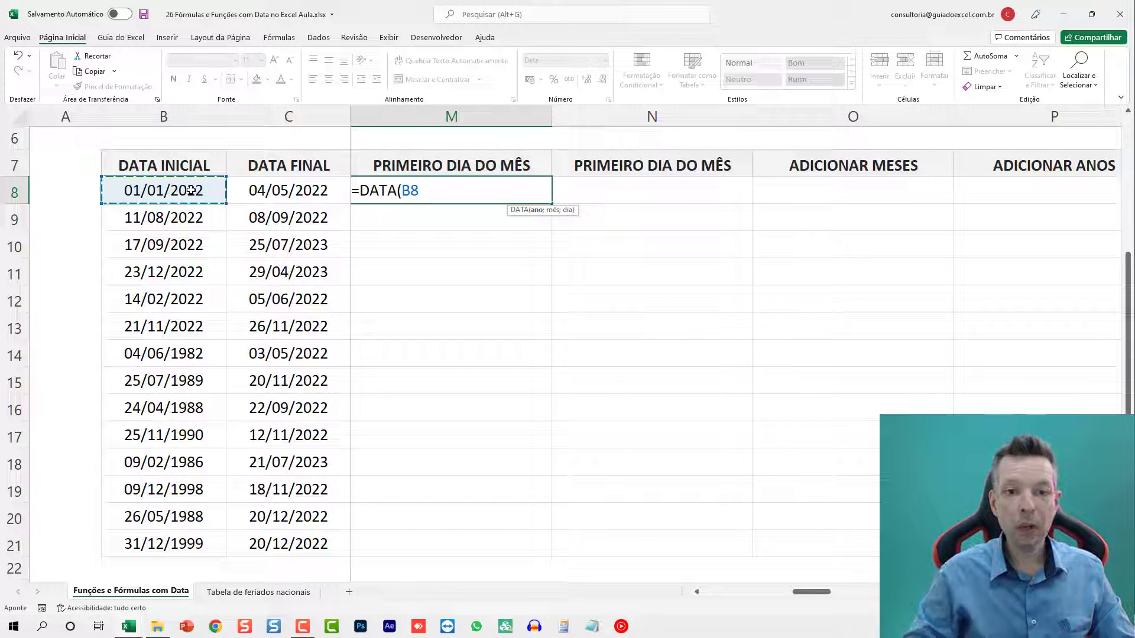
{"action": "key", "text": "BackSpace"}
{"action": "key", "text": "BackSpace"}
{"action": "type", "text": "ANO"}
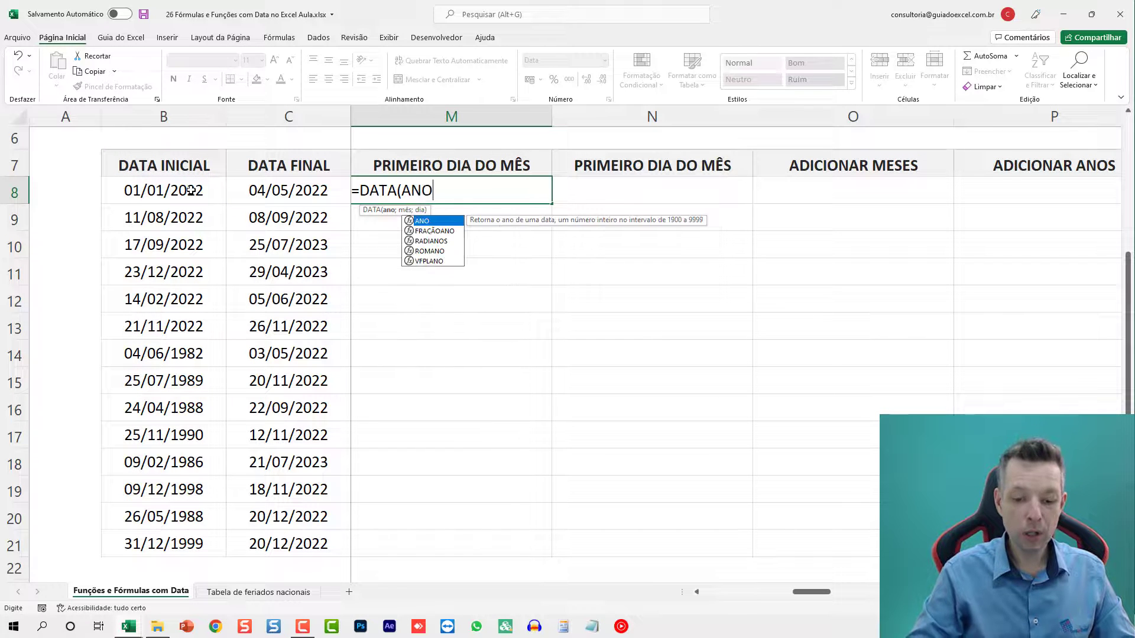
{"action": "type", "text": "("}
{"action": "left_click", "coordinate": [190, 191]}
{"action": "type", "text": ")"}
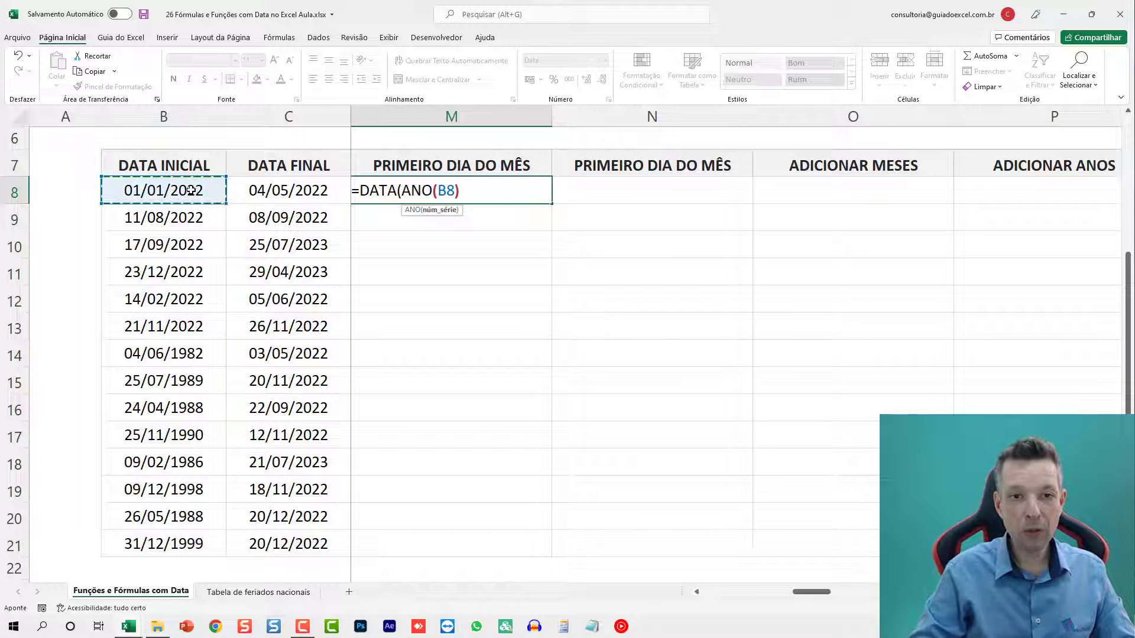
{"action": "type", "text": ";MÊS"}
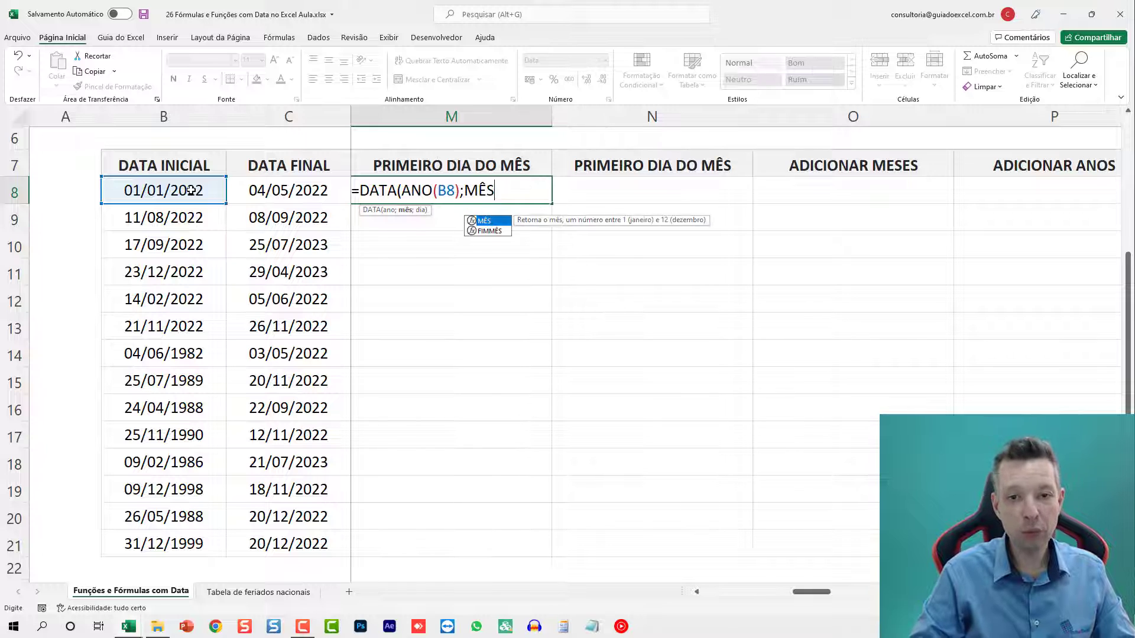
{"action": "type", "text": "("}
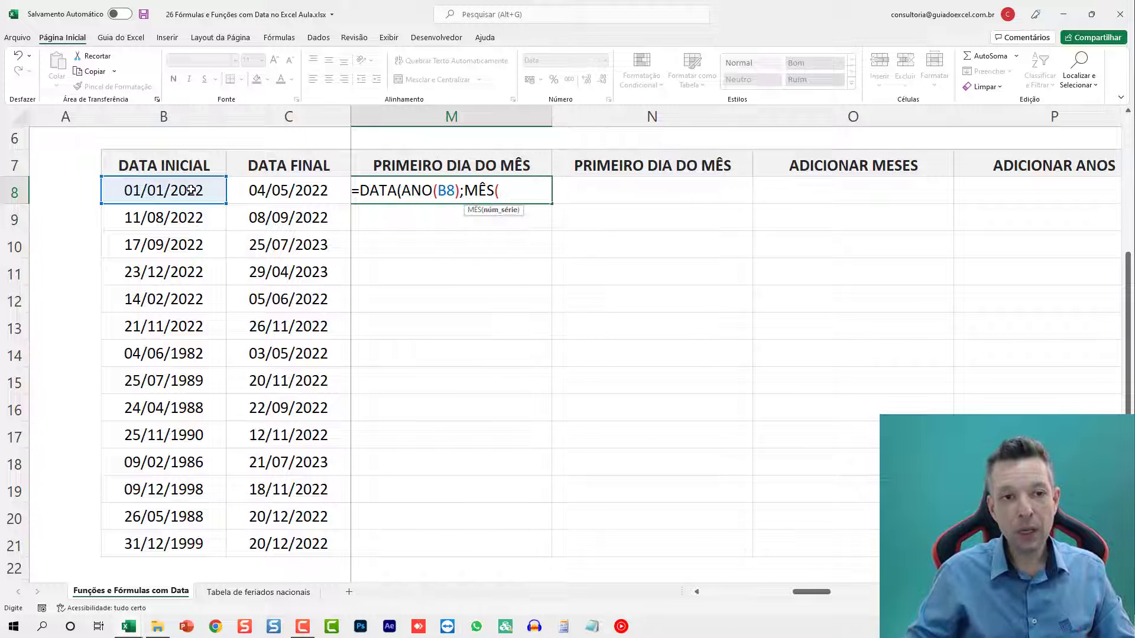
{"action": "left_click", "coordinate": [191, 190]}
{"action": "type", "text": ");1"}
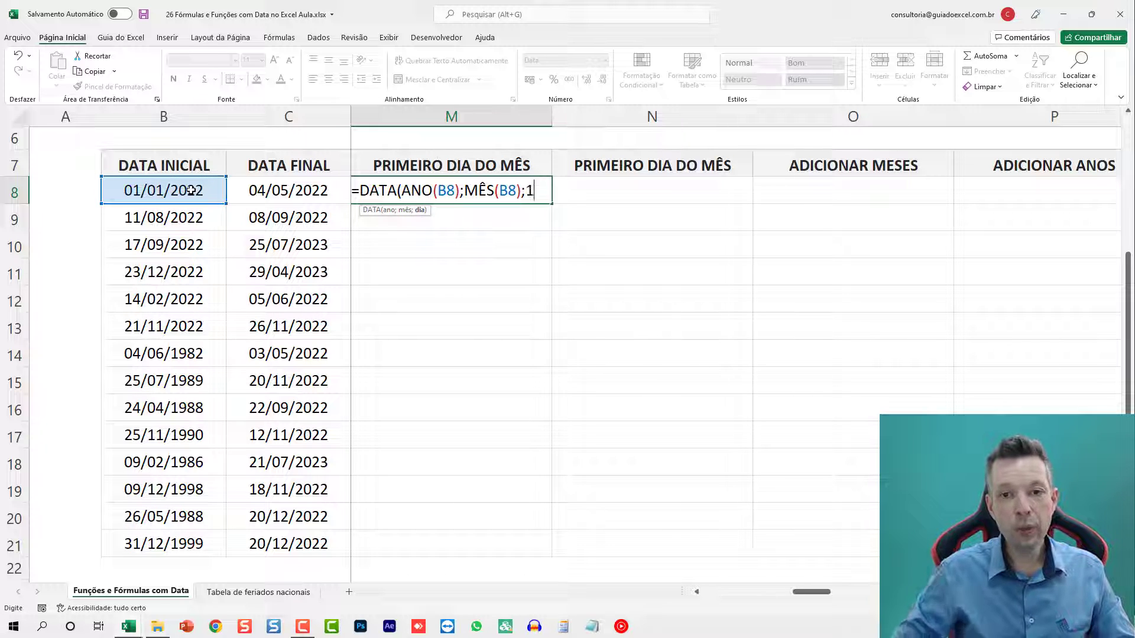
{"action": "type", "text": ")"}
{"action": "key", "text": "ctrl+Return"}
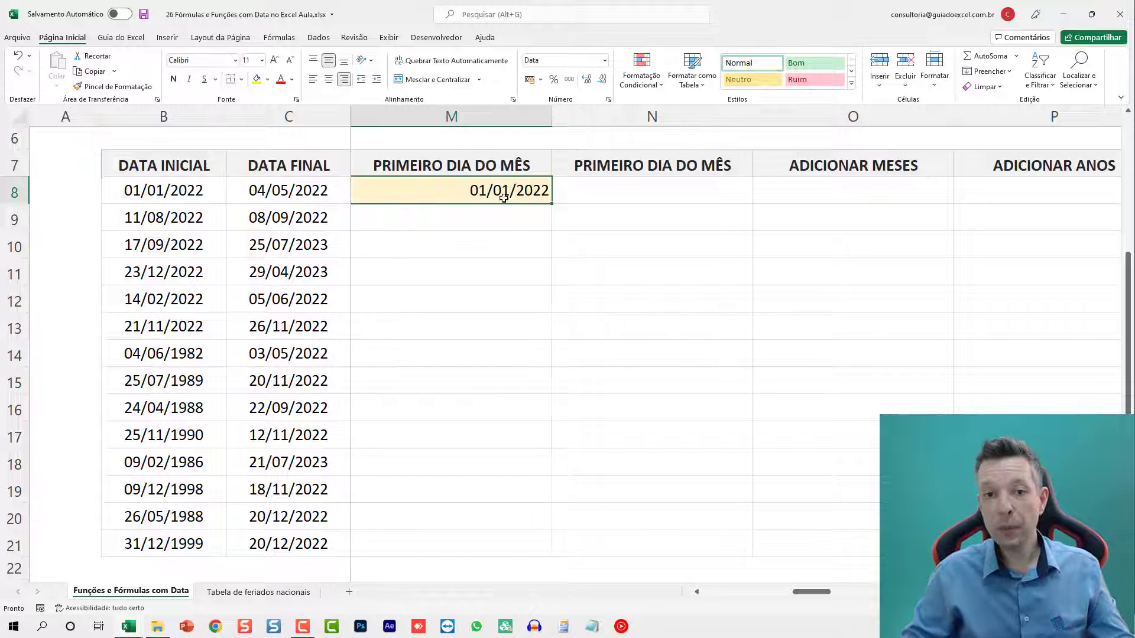
{"action": "double_click", "coordinate": [552, 202]}
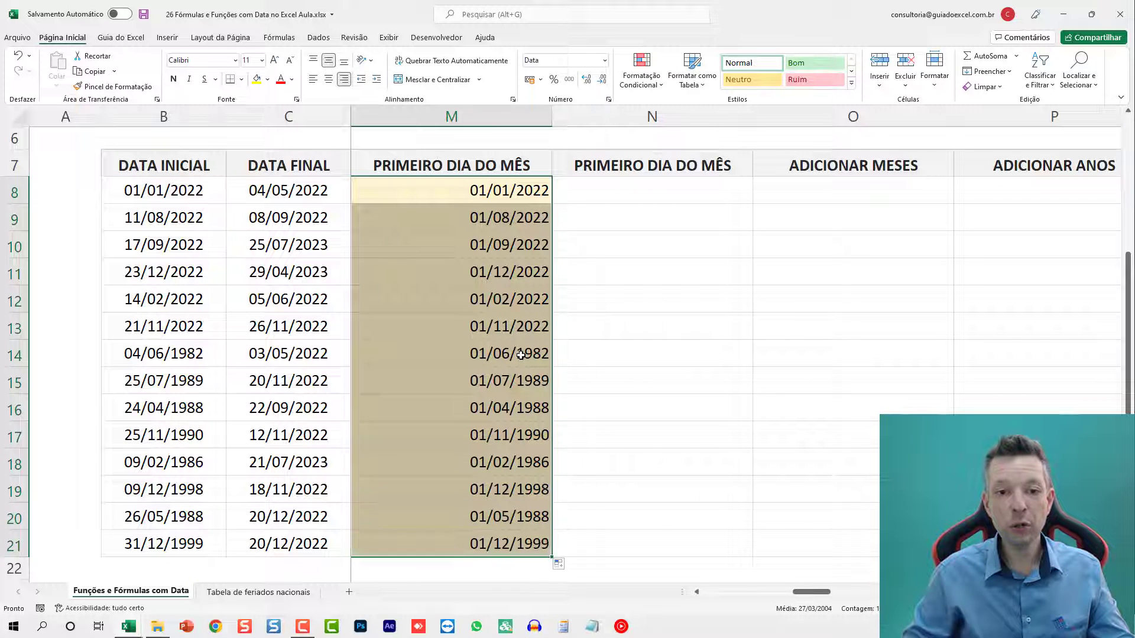
Undo the last fill of the DATA formula down column M.
{"action": "left_click", "coordinate": [512, 196]}
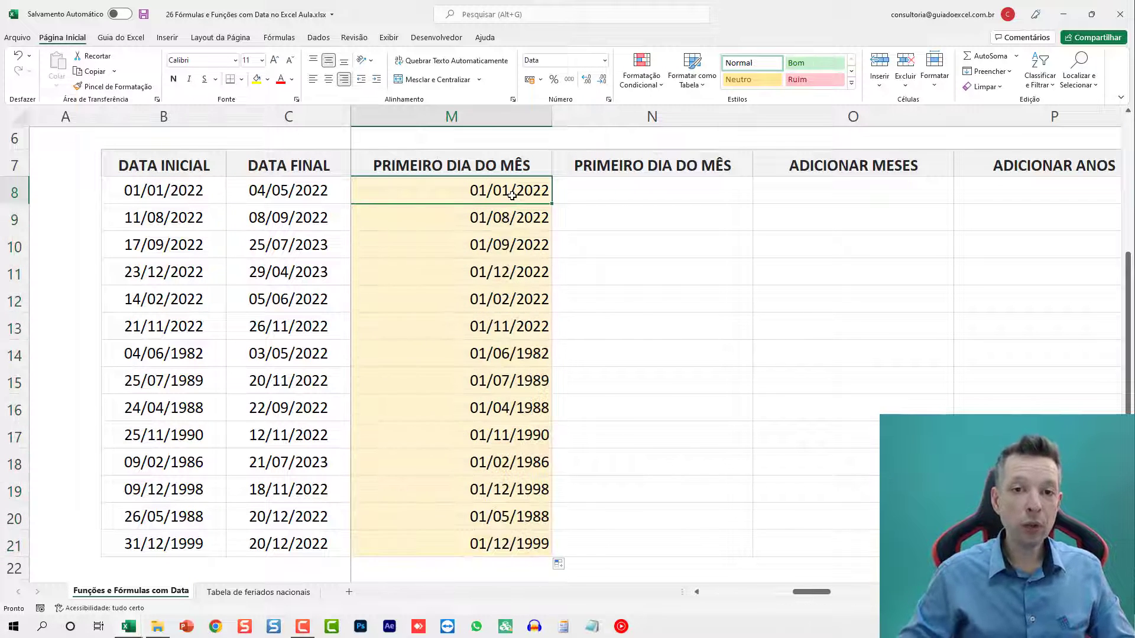
{"action": "key", "text": "ctrl+z"}
{"action": "left_click", "coordinate": [512, 196]}
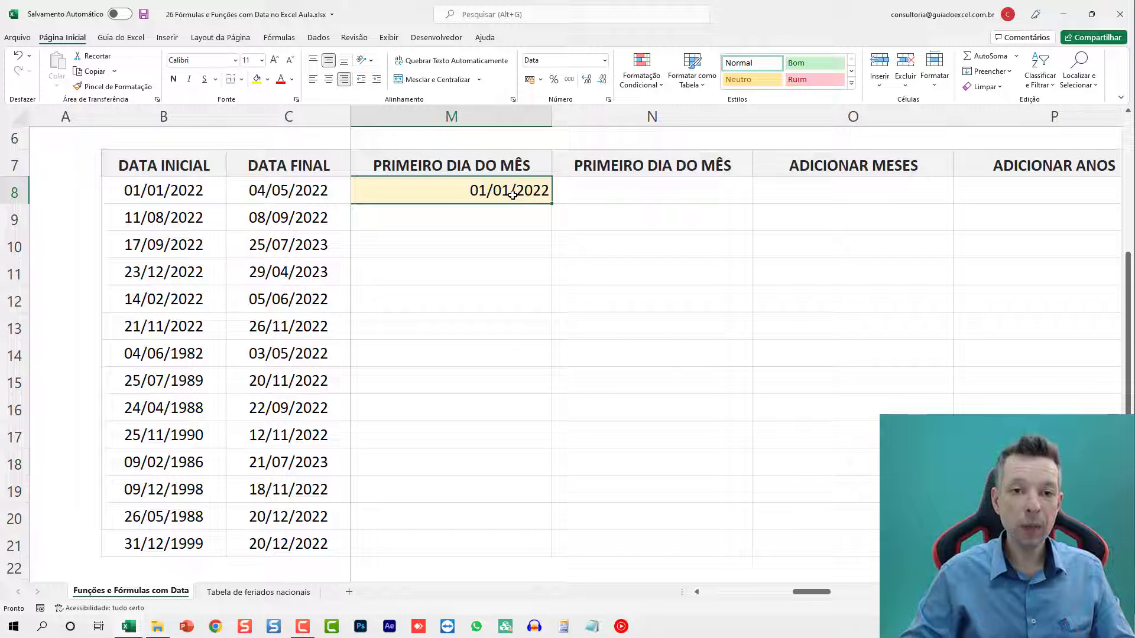
Replace the formula in M8 under PRIMEIRO DIA DO MÊS with =FIMMÊS(B8;-1).
{"action": "type", "text": "=FIMMÊS"}
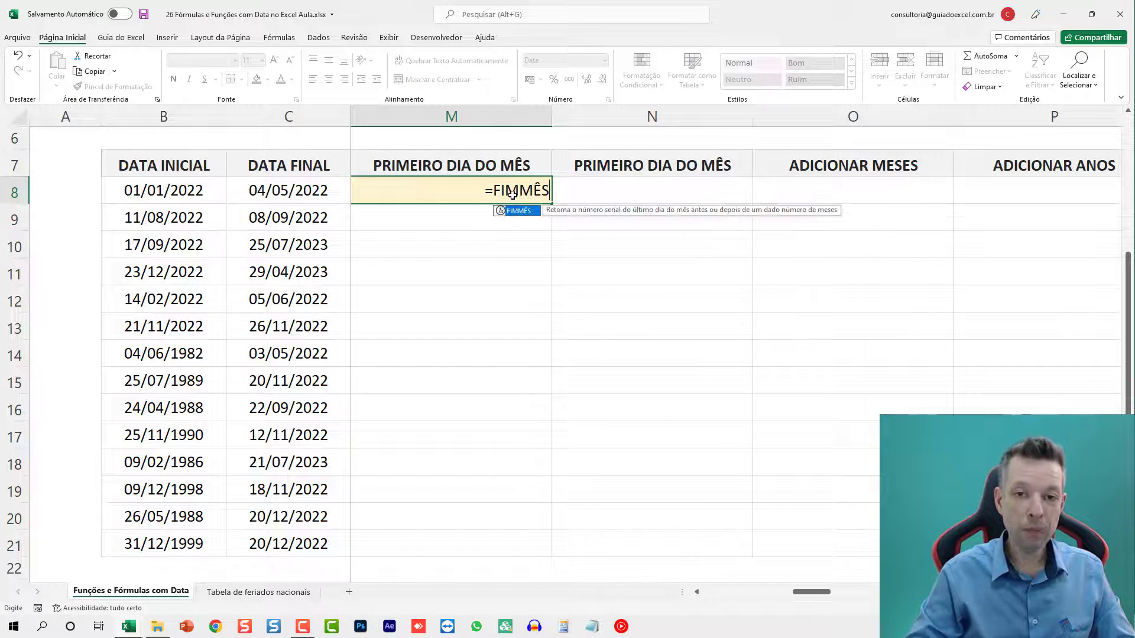
{"action": "type", "text": "("}
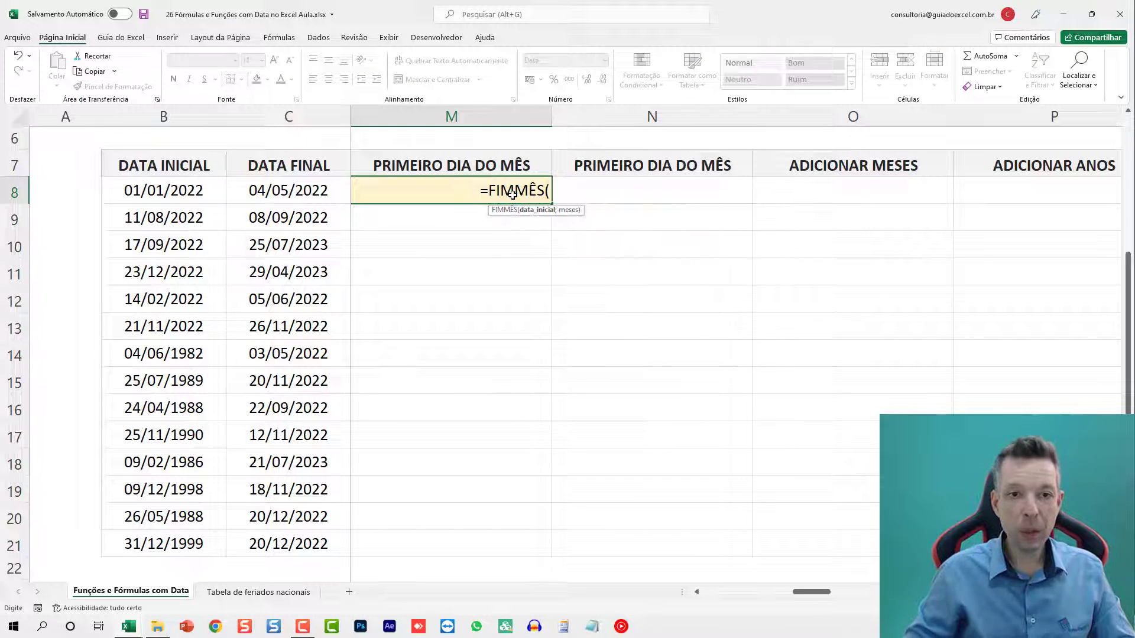
{"action": "left_click", "coordinate": [178, 192]}
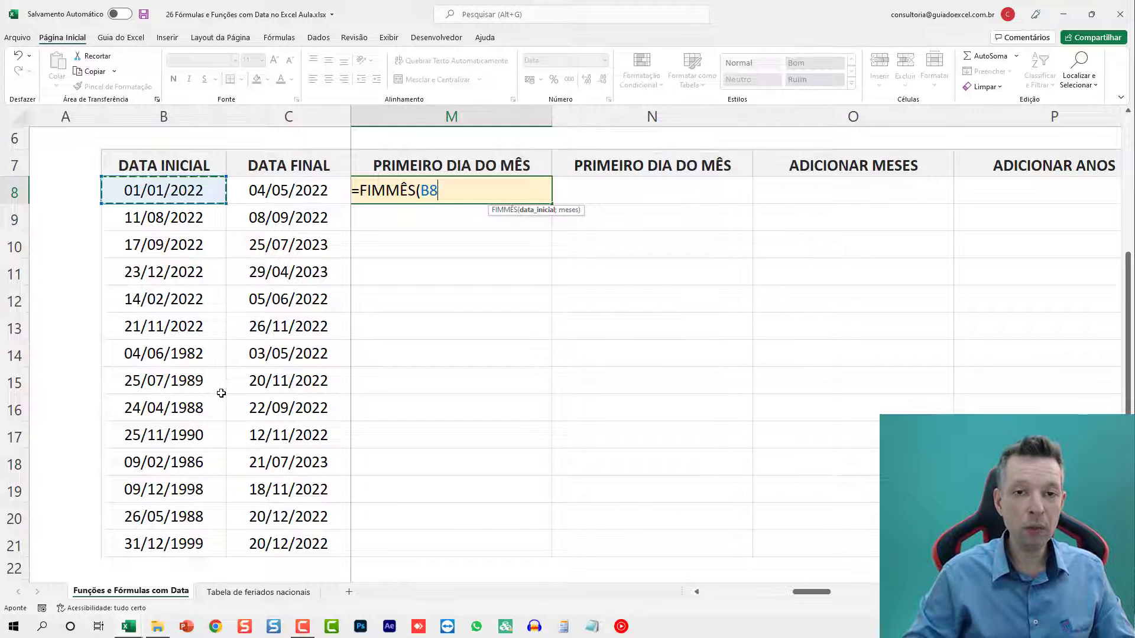
{"action": "type", "text": ";"}
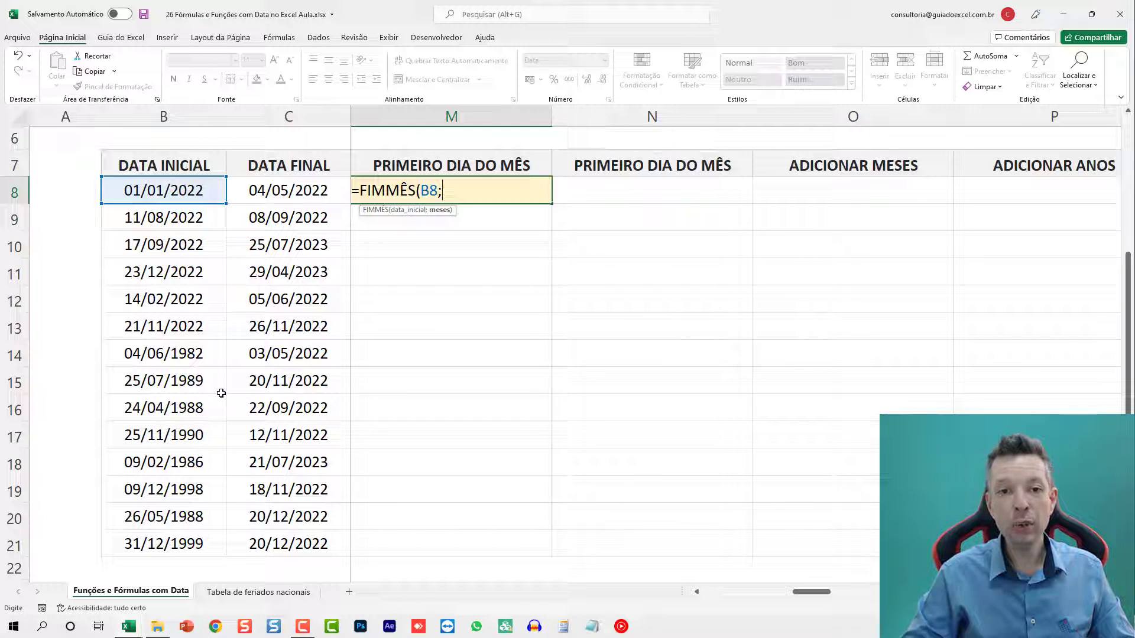
{"action": "type", "text": "-1"}
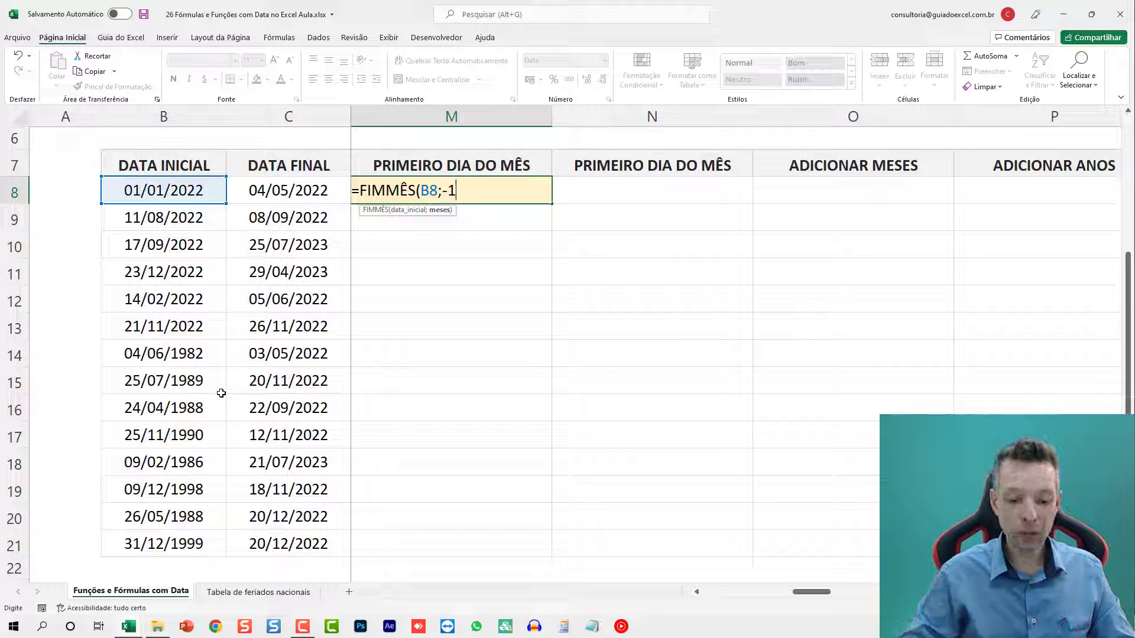
{"action": "type", "text": ")"}
{"action": "key", "text": "Return"}
{"action": "key", "text": "Up"}
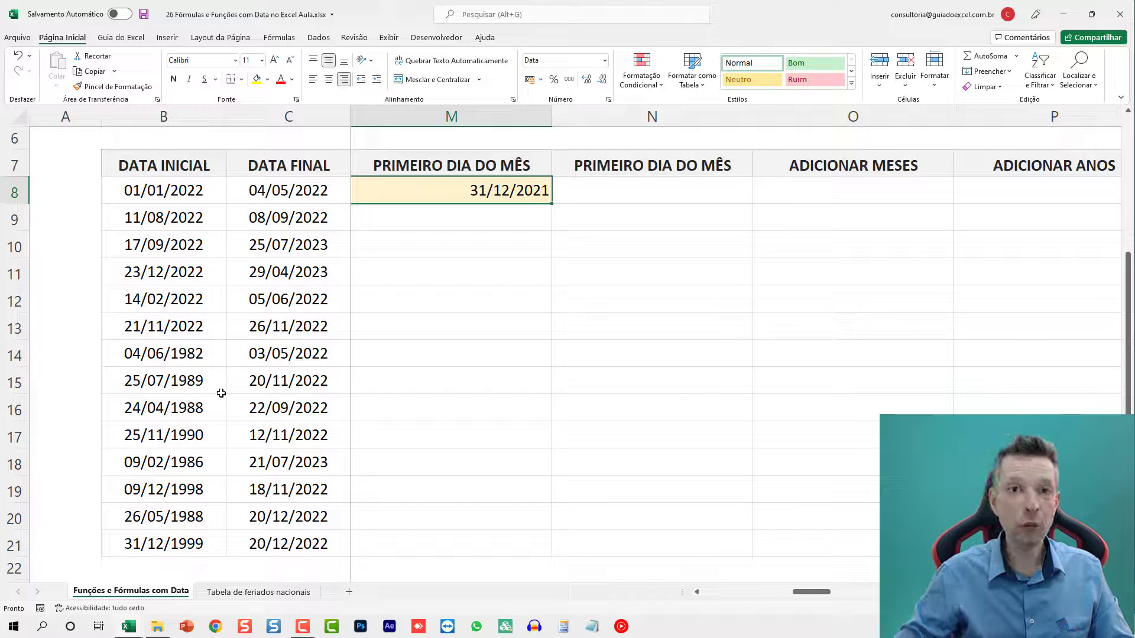
Append +1 to the FIMMÊS formula in M8, then fill the formula down to M21.
{"action": "key", "text": "F2"}
{"action": "type", "text": "+1"}
{"action": "key", "text": "Return"}
{"action": "key", "text": "Up"}
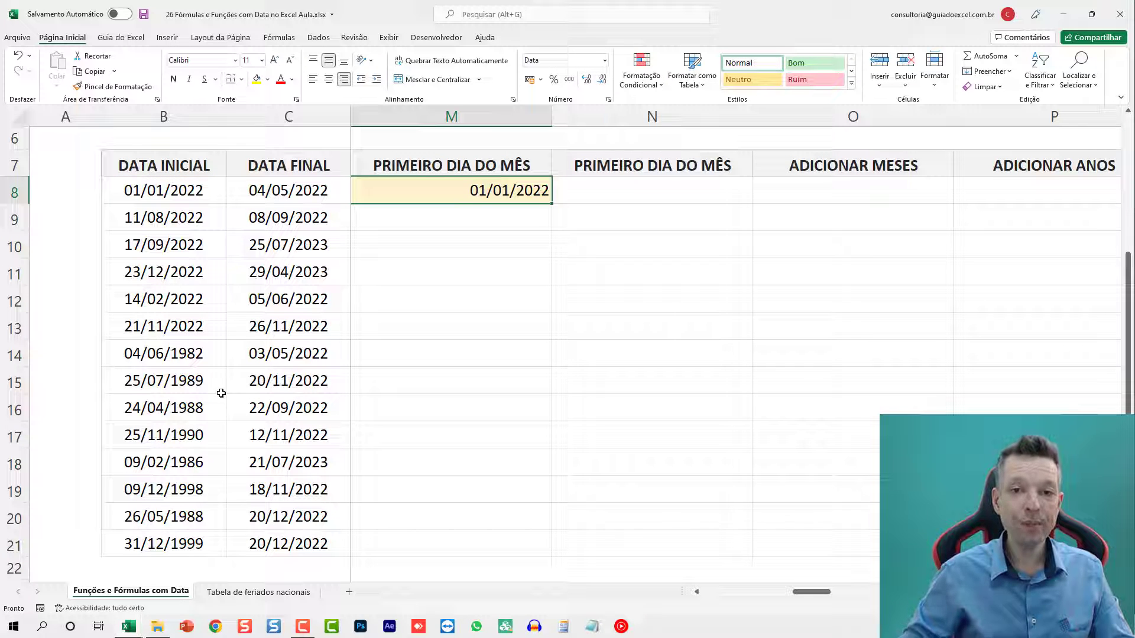
{"action": "double_click", "coordinate": [550, 203]}
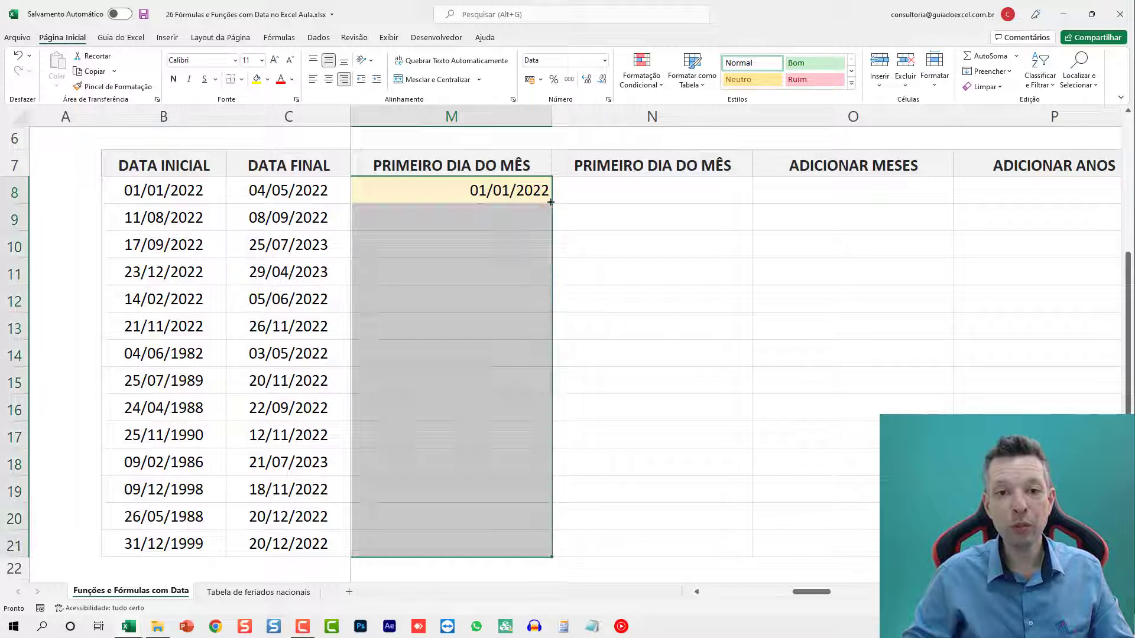
{"action": "double_click", "coordinate": [473, 186]}
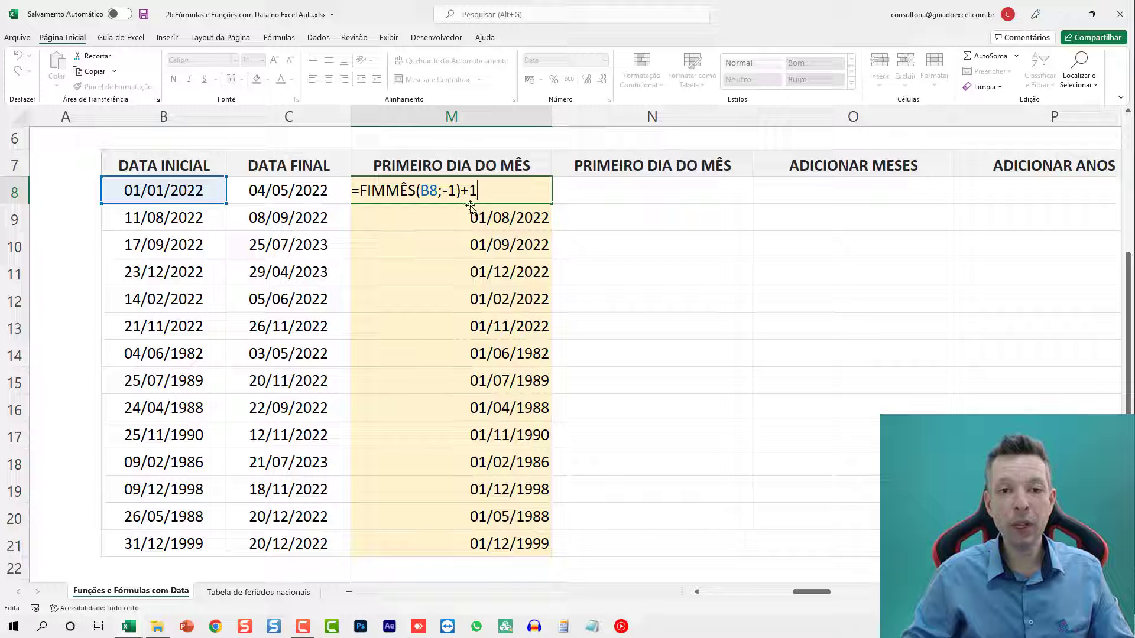
{"action": "key", "text": "Escape"}
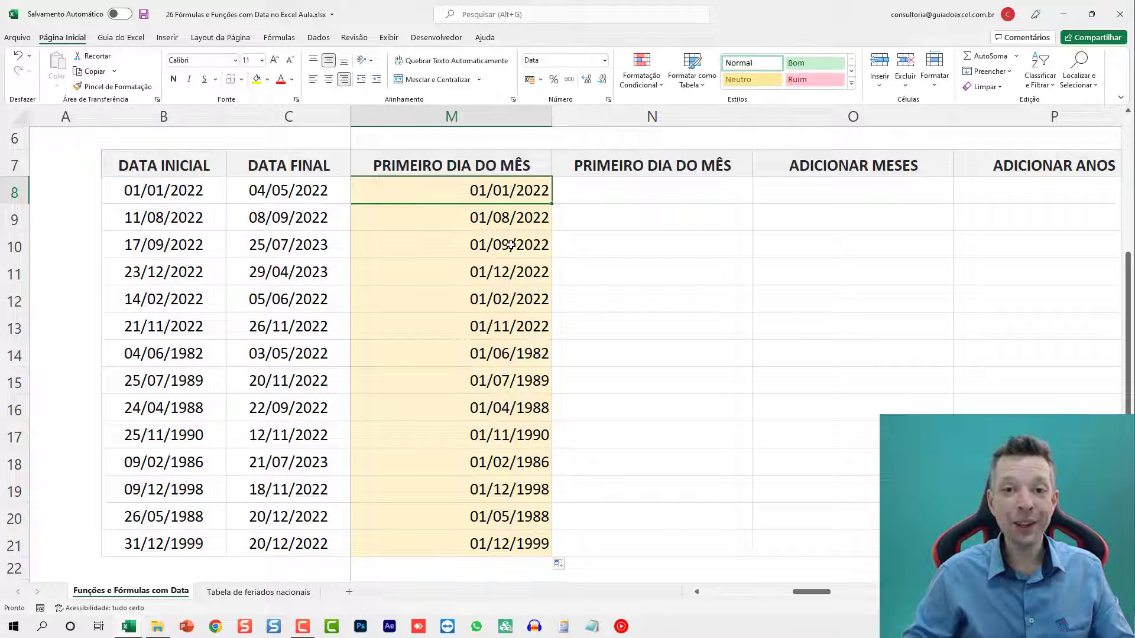
Enter =DATA(ANO(B8);MÊS(B8);1) in N8 under PRIMEIRO DIA DO MÊS and fill the formula down to N21.
{"action": "key", "text": "Right"}
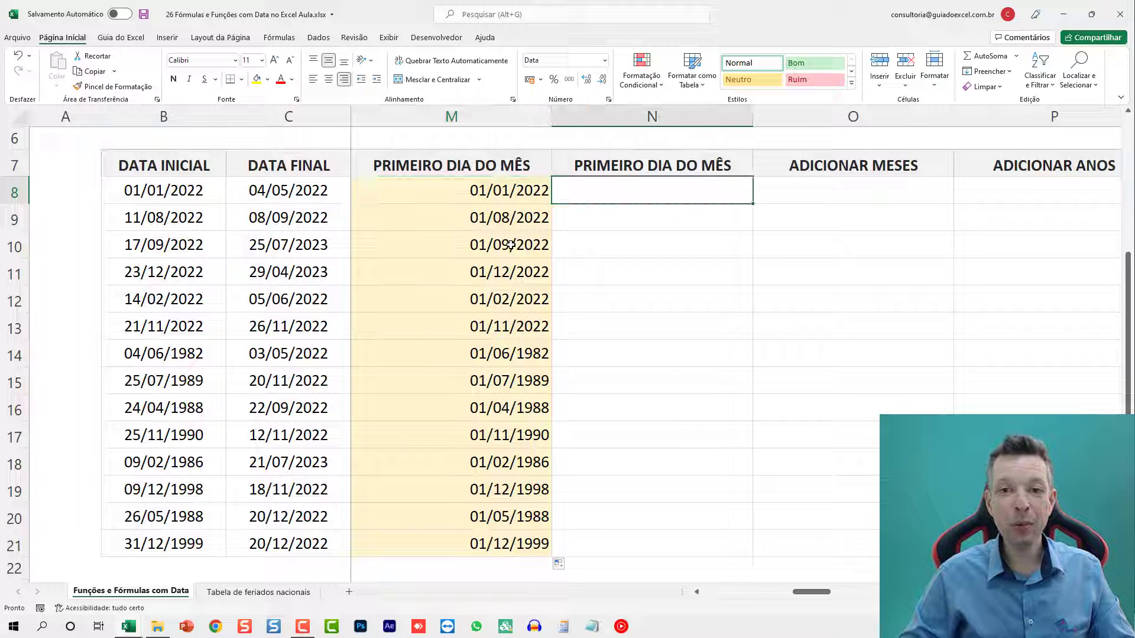
{"action": "type", "text": "=DATA"}
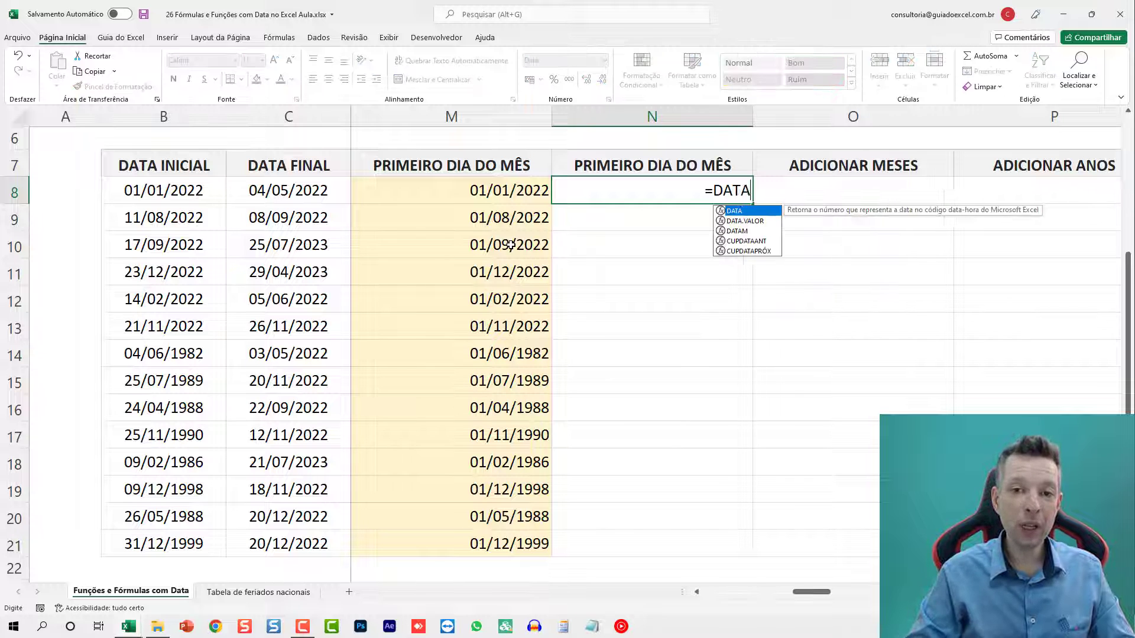
{"action": "type", "text": "(ANO("}
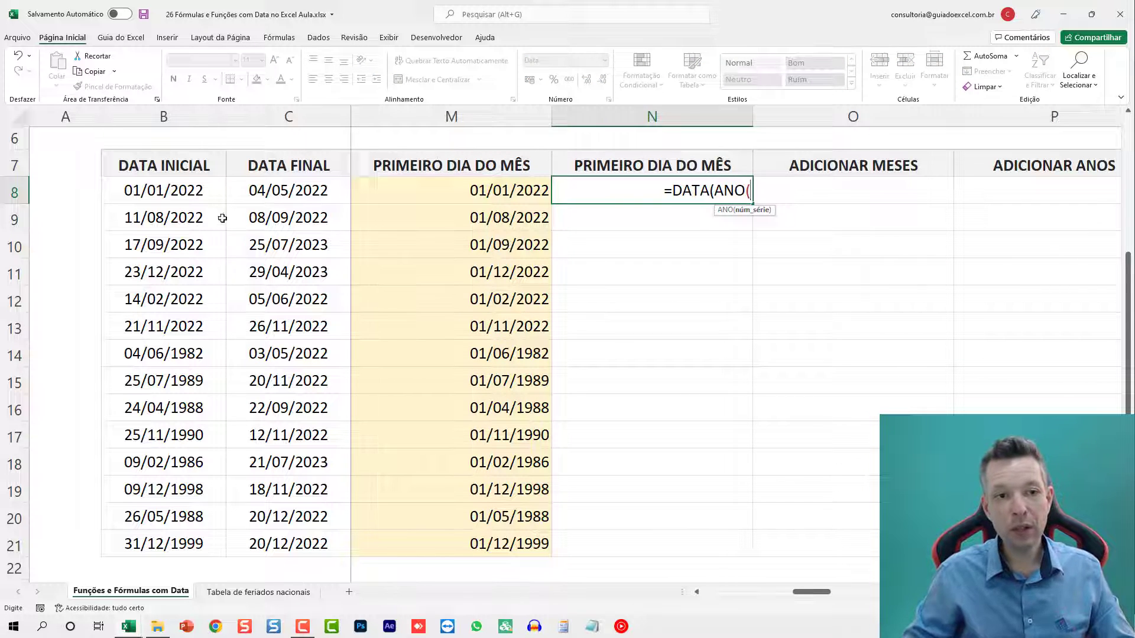
{"action": "left_click", "coordinate": [188, 186]}
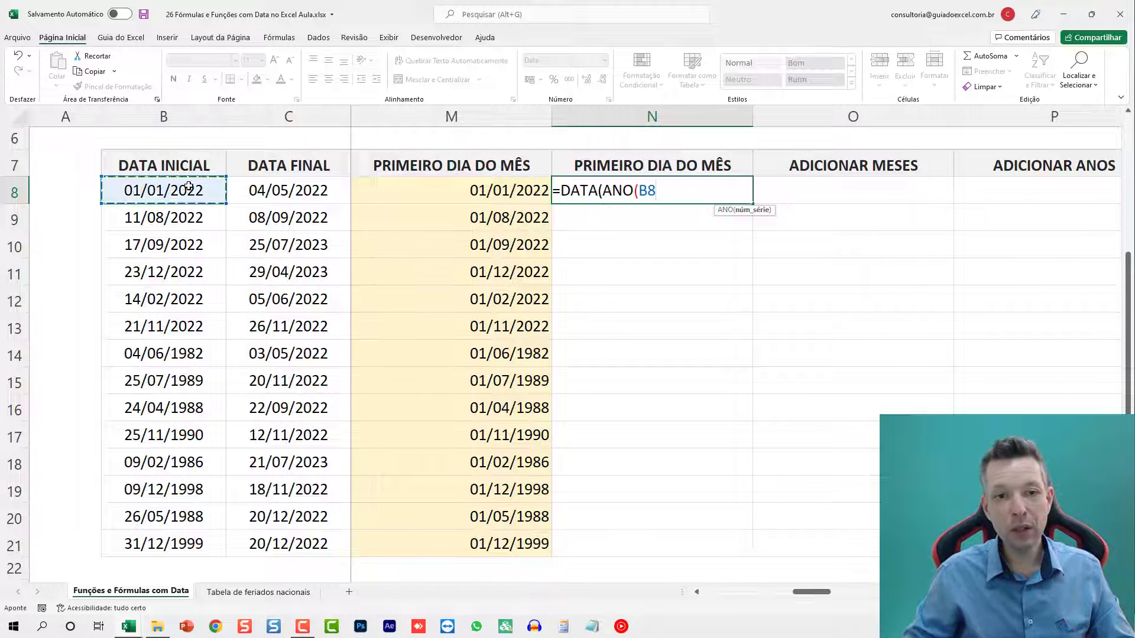
{"action": "type", "text": ");MÊ"}
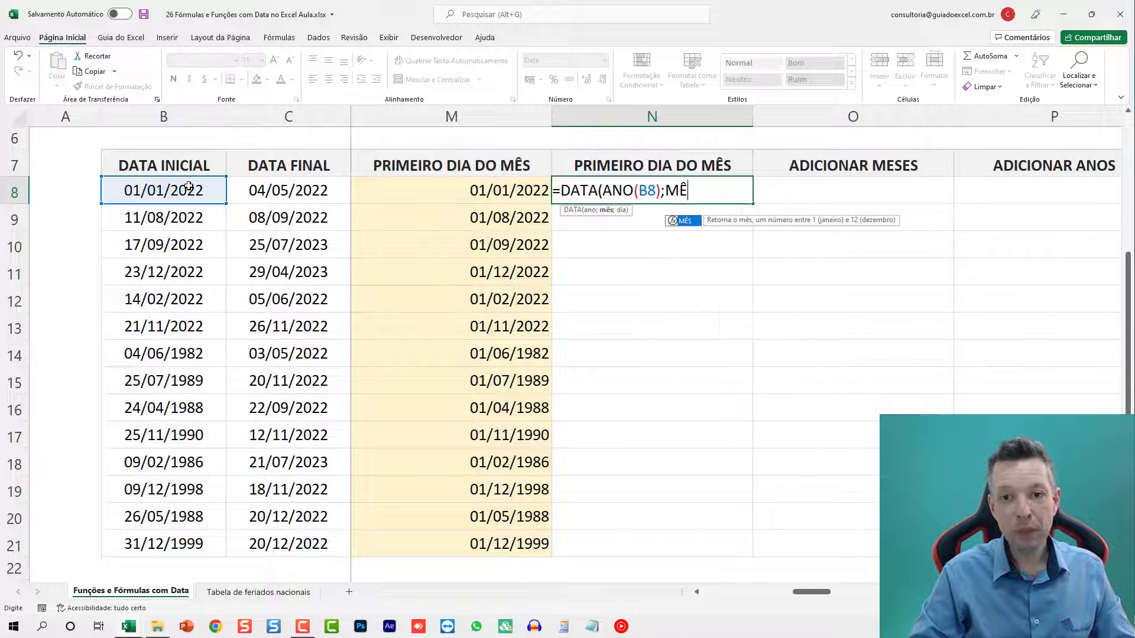
{"action": "type", "text": "S("}
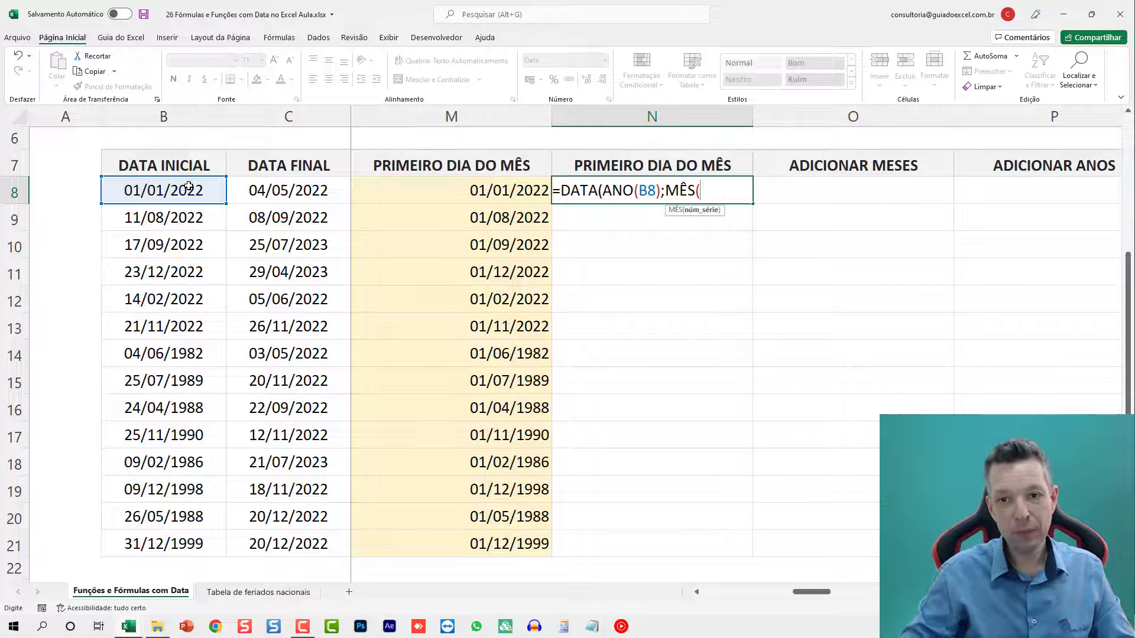
{"action": "left_click", "coordinate": [188, 187]}
{"action": "type", "text": ");1"}
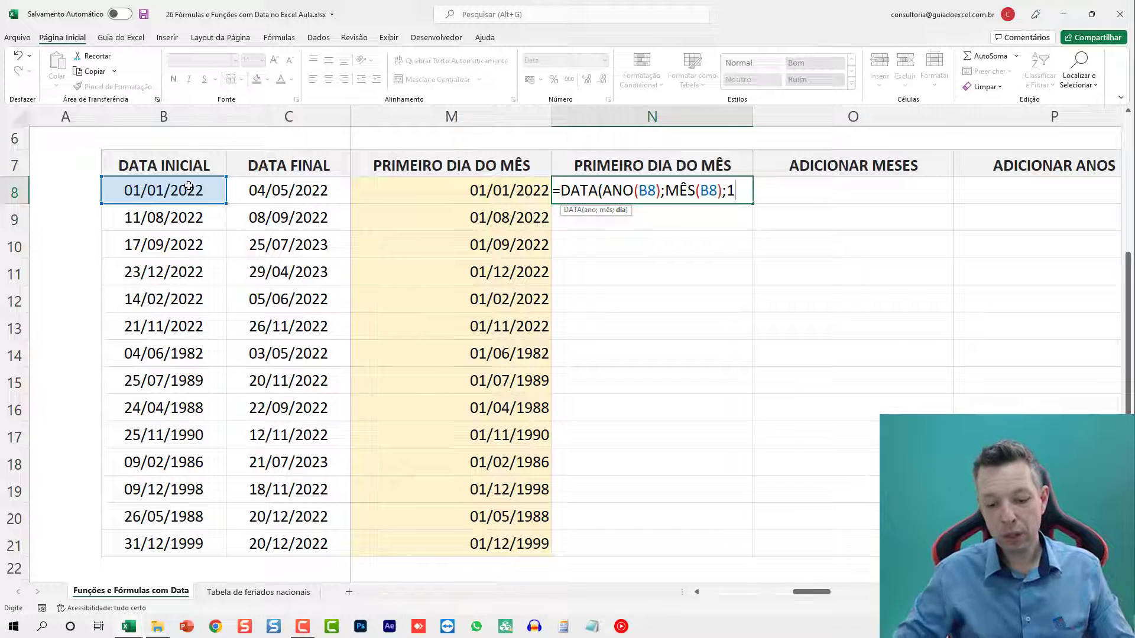
{"action": "type", "text": ")"}
{"action": "key", "text": "ctrl+Return"}
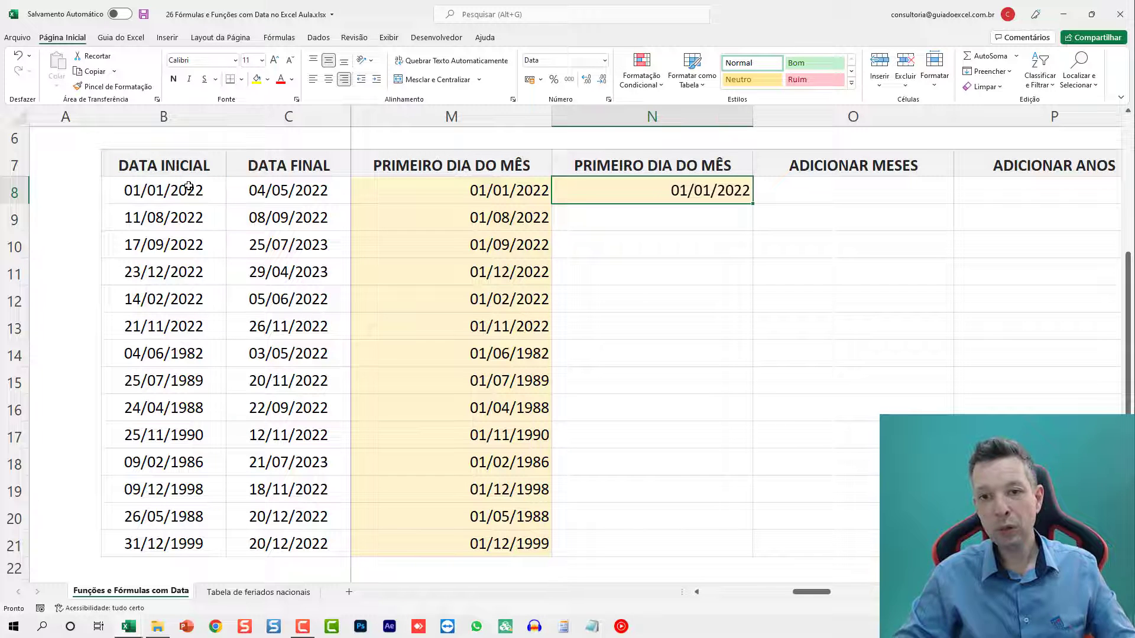
{"action": "double_click", "coordinate": [754, 204]}
Enter =DATAM(B8;5) in O8 under ADICIONAR MESES and fill the formula down to O21.
{"action": "left_click", "coordinate": [806, 201]}
{"action": "key", "text": "Right"}
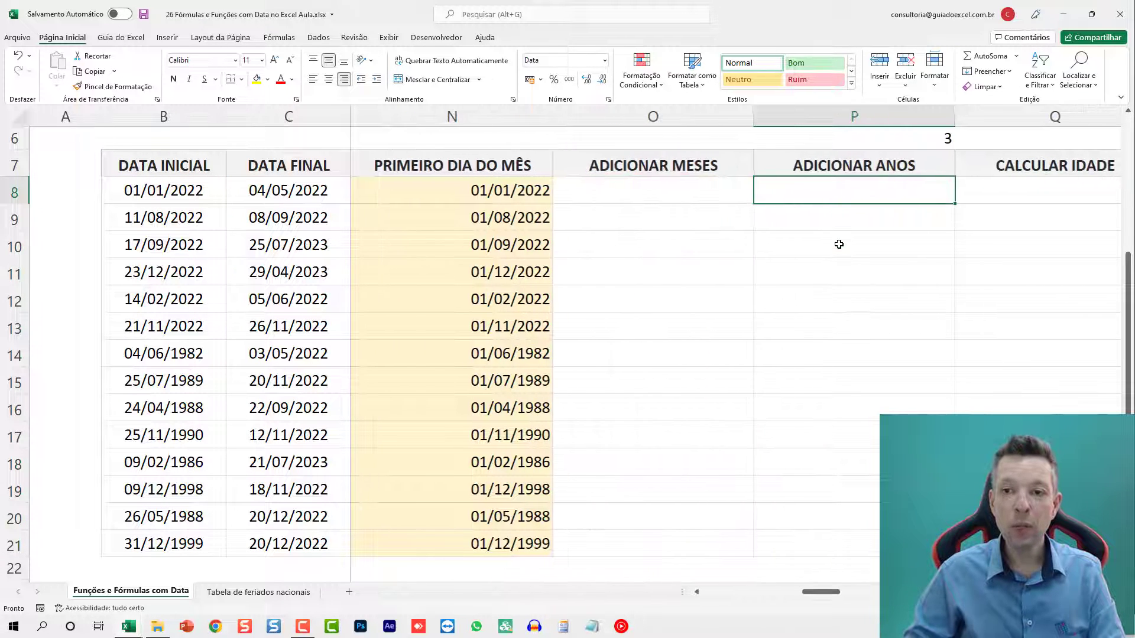
{"action": "key", "text": "Right"}
{"action": "left_click", "coordinate": [437, 188]}
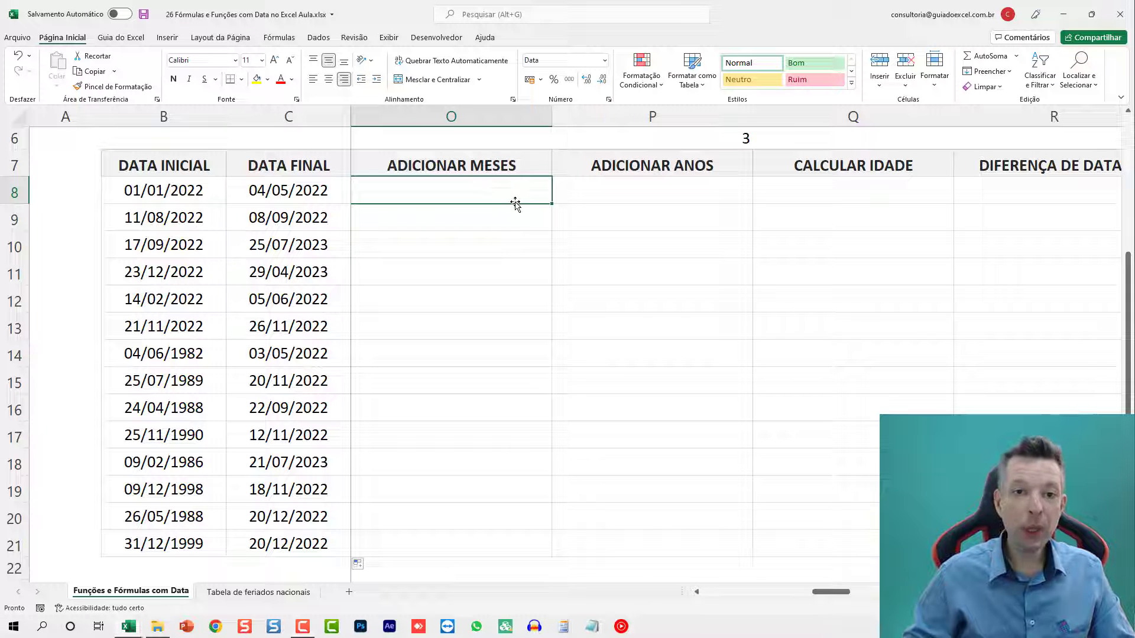
{"action": "type", "text": "=DATAM"}
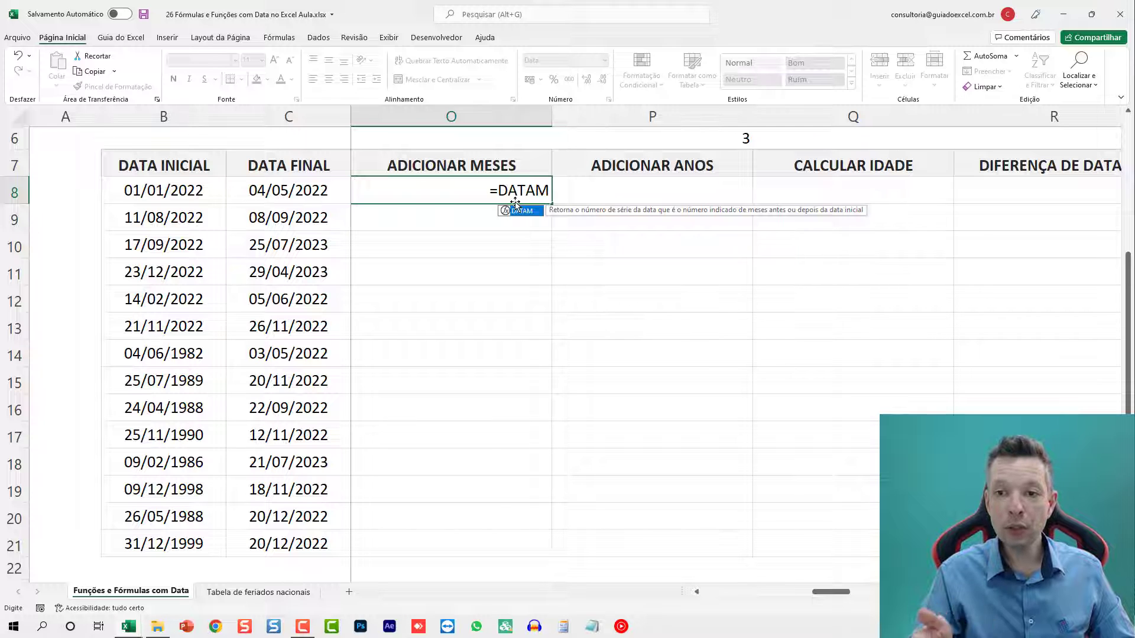
{"action": "type", "text": "("}
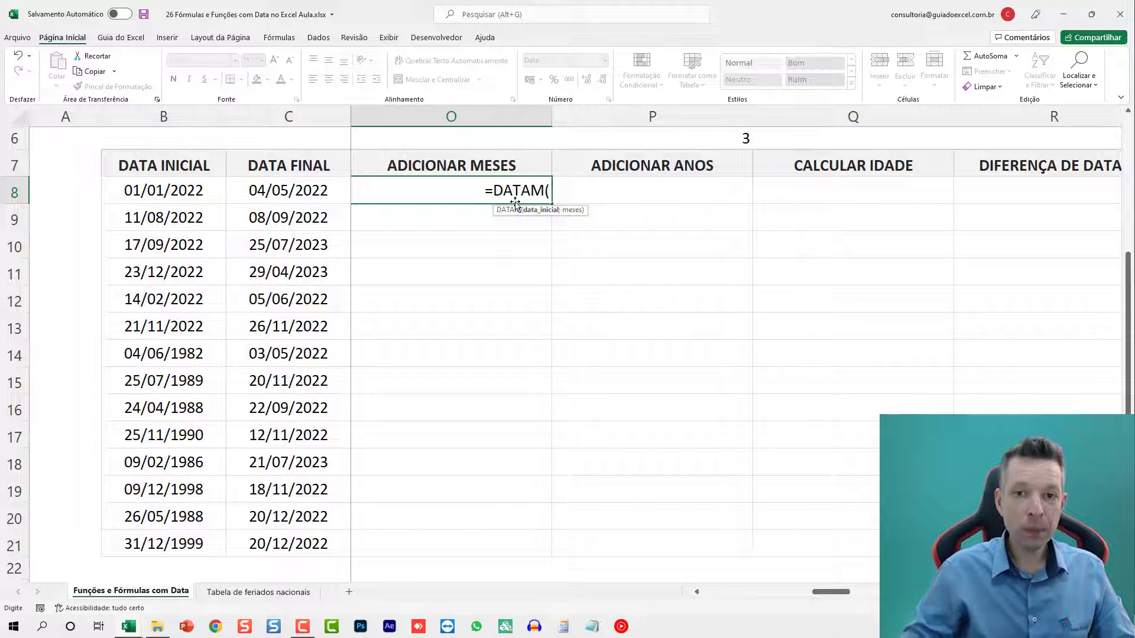
{"action": "left_click", "coordinate": [176, 188]}
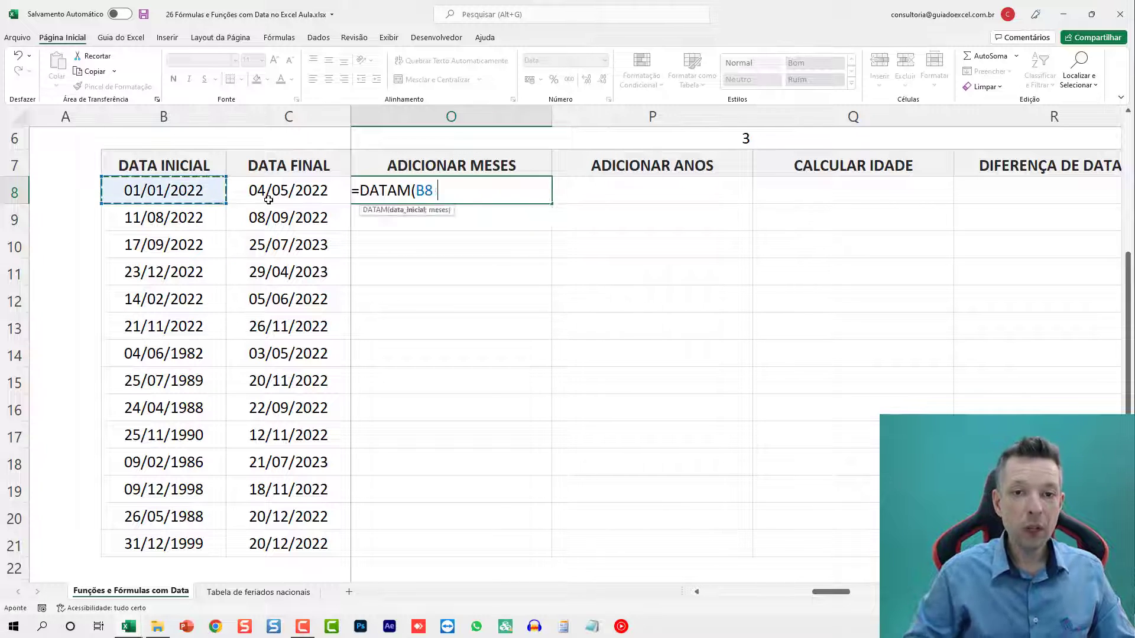
{"action": "type", "text": ";"}
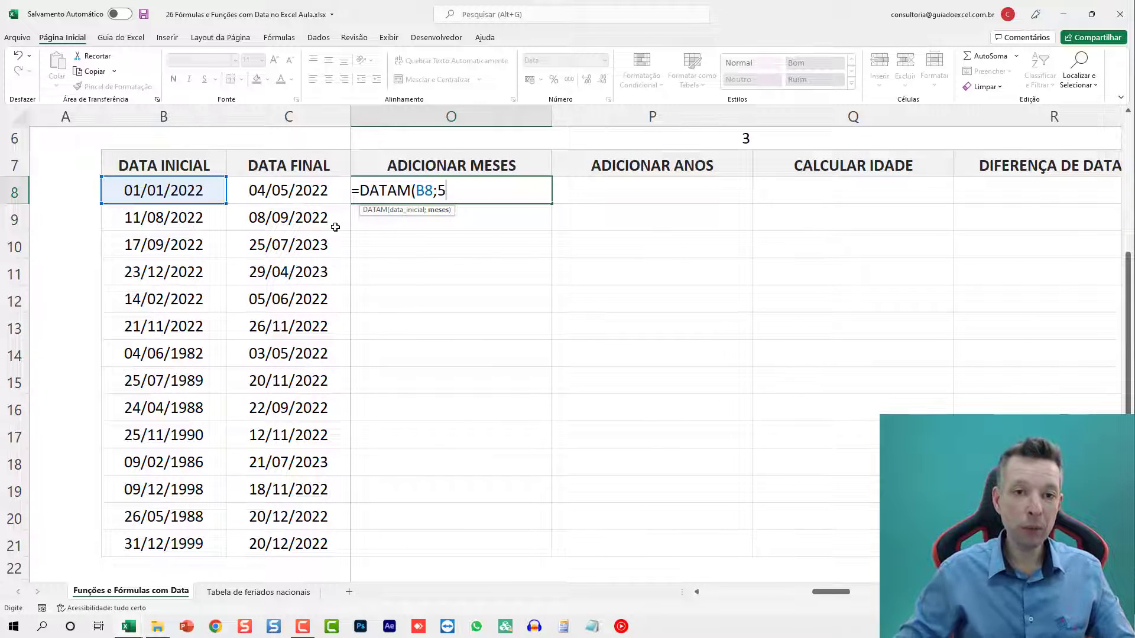
{"action": "type", "text": "5)"}
{"action": "key", "text": "Return"}
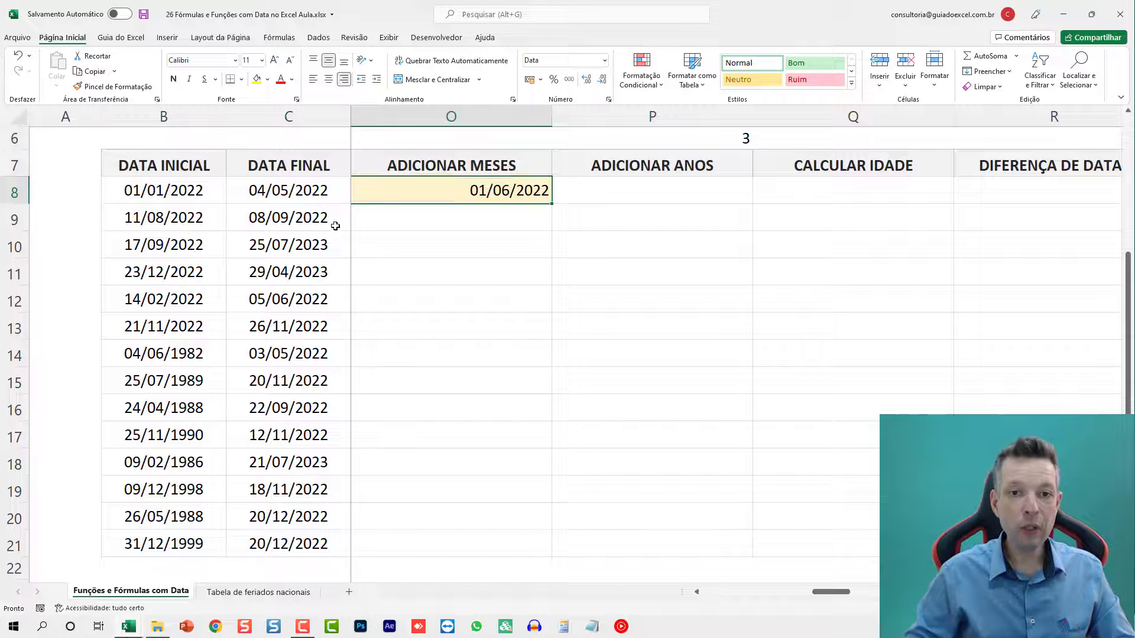
{"action": "double_click", "coordinate": [552, 203]}
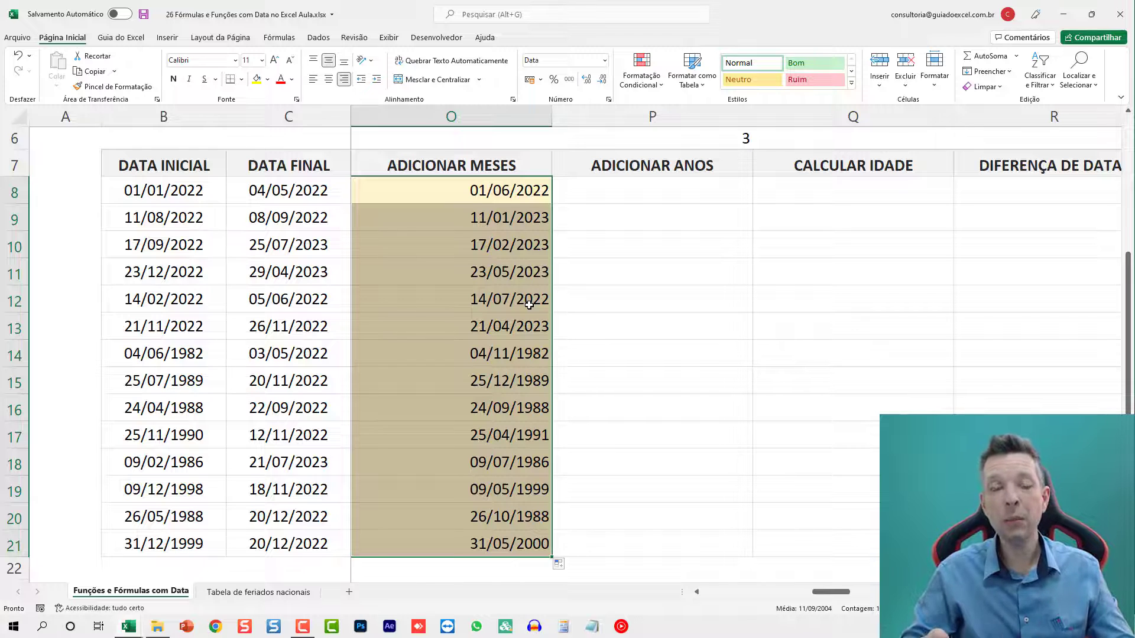
Enter =DATAM(B8;$P$6*12) in P8 under ADICIONAR ANOS and fill the formula down to P21.
{"action": "scroll", "coordinate": [529, 303], "scroll_direction": "right", "scroll_amount": 1}
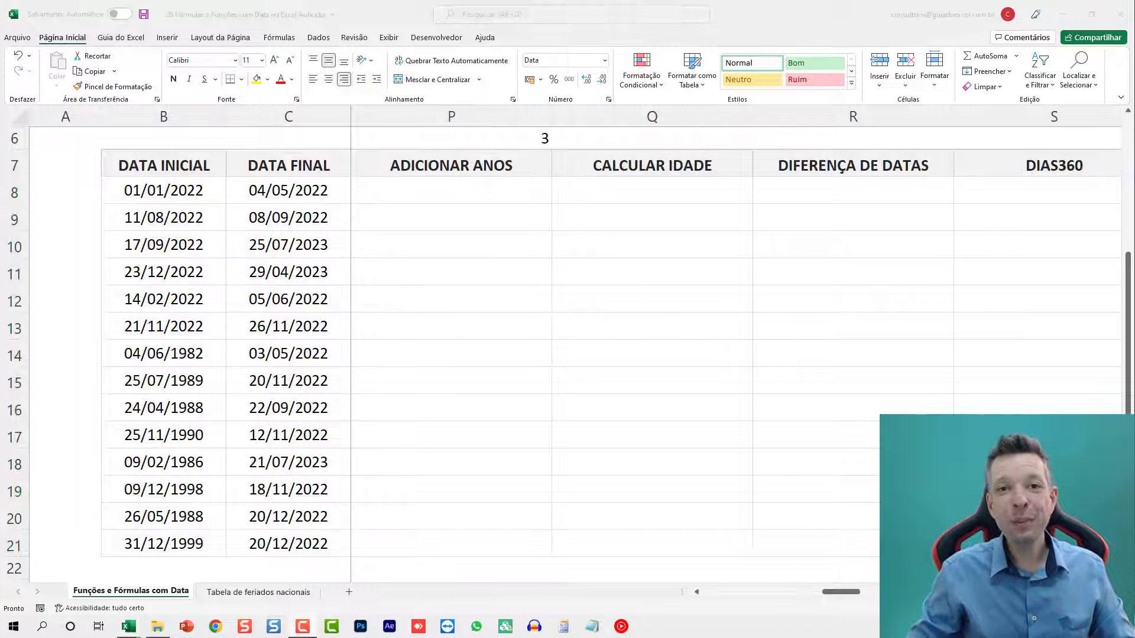
{"action": "left_click", "coordinate": [479, 198]}
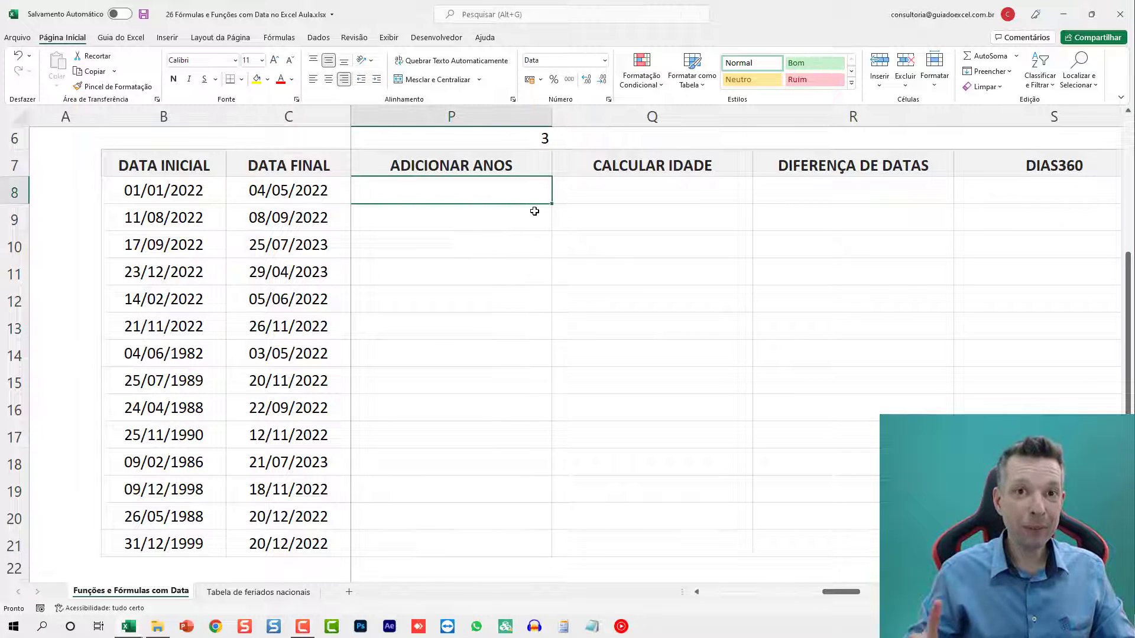
{"action": "type", "text": "=DATAM("}
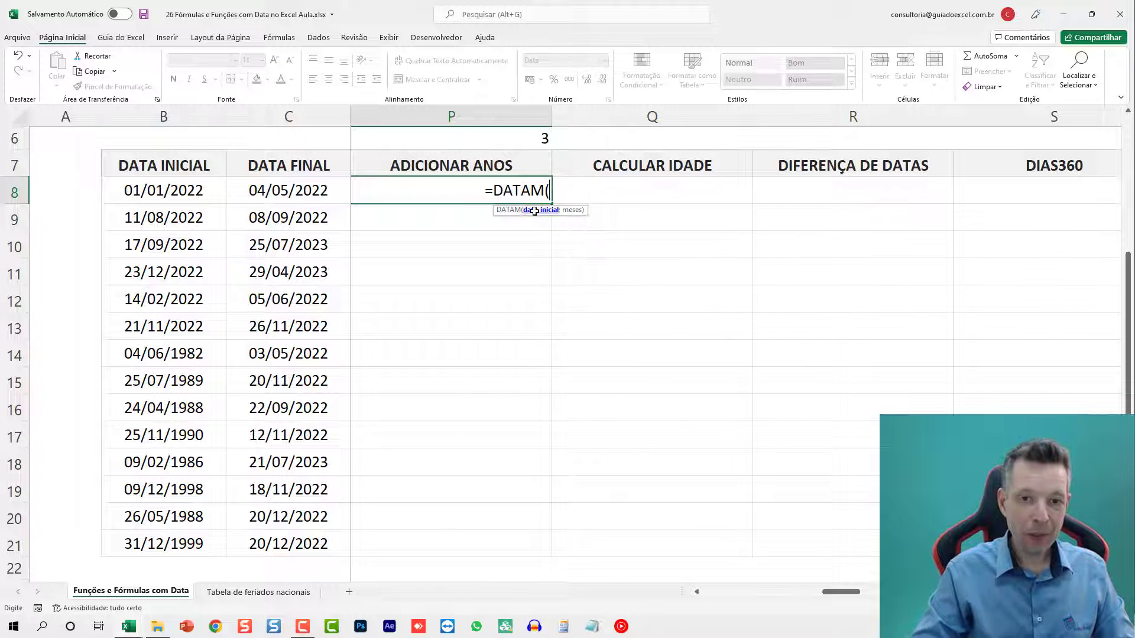
{"action": "left_click", "coordinate": [182, 189]}
{"action": "type", "text": ";"}
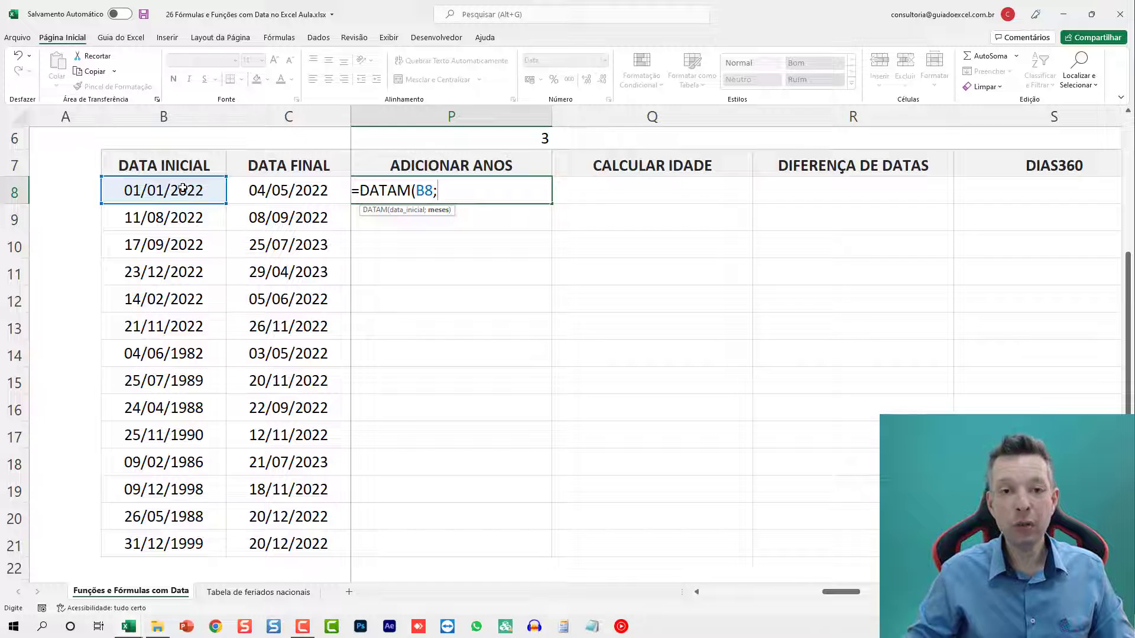
{"action": "left_click", "coordinate": [525, 138]}
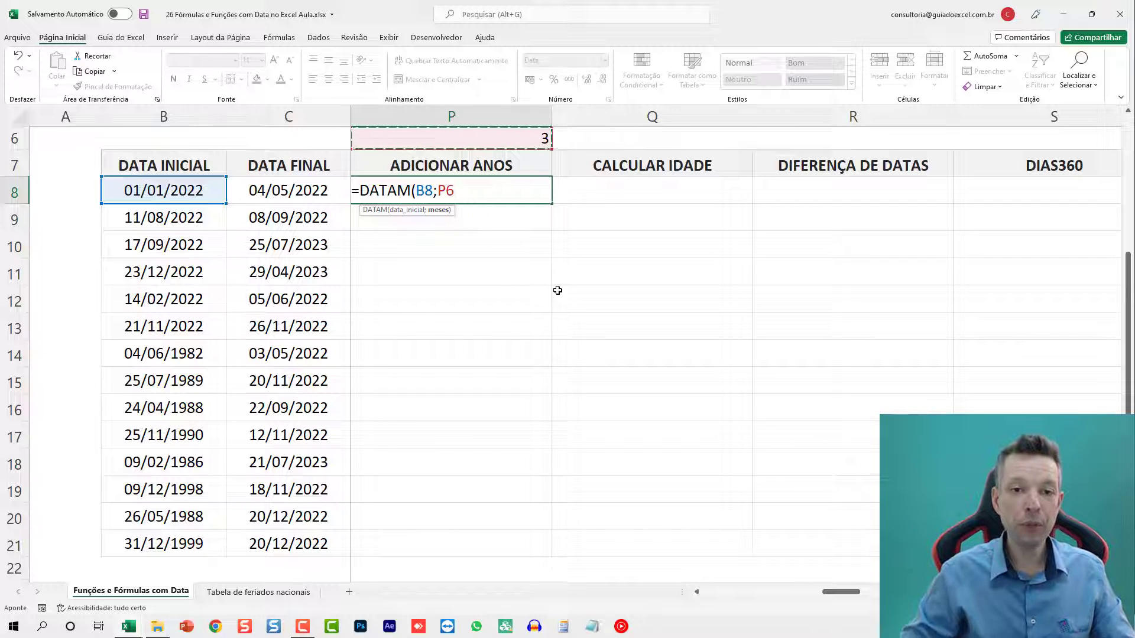
{"action": "key", "text": "F4"}
{"action": "type", "text": "*"}
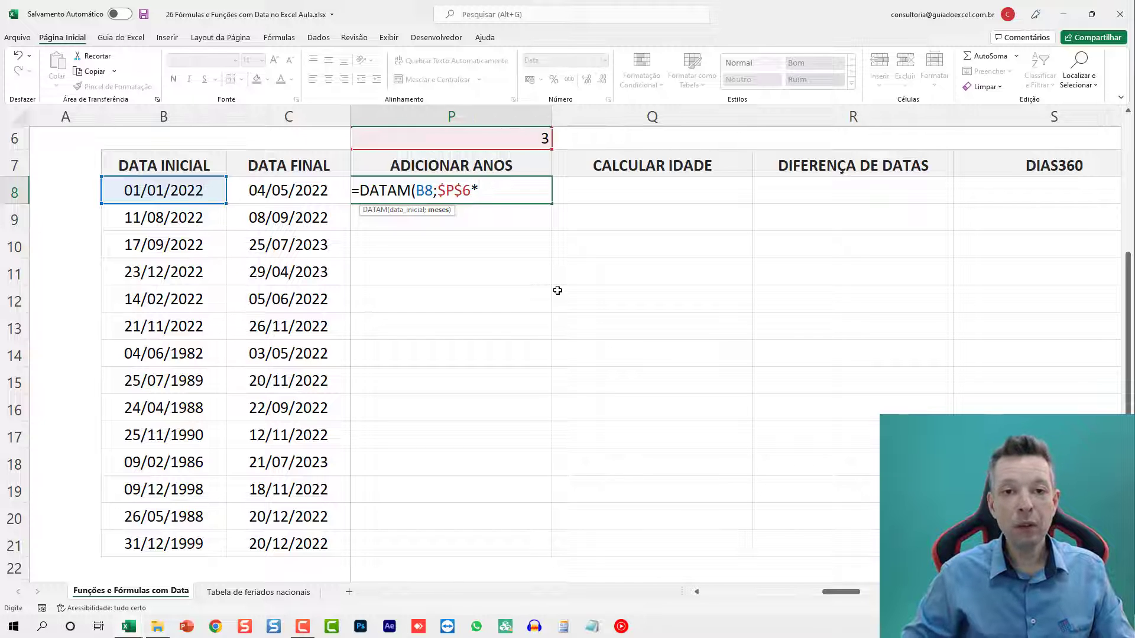
{"action": "type", "text": "12"}
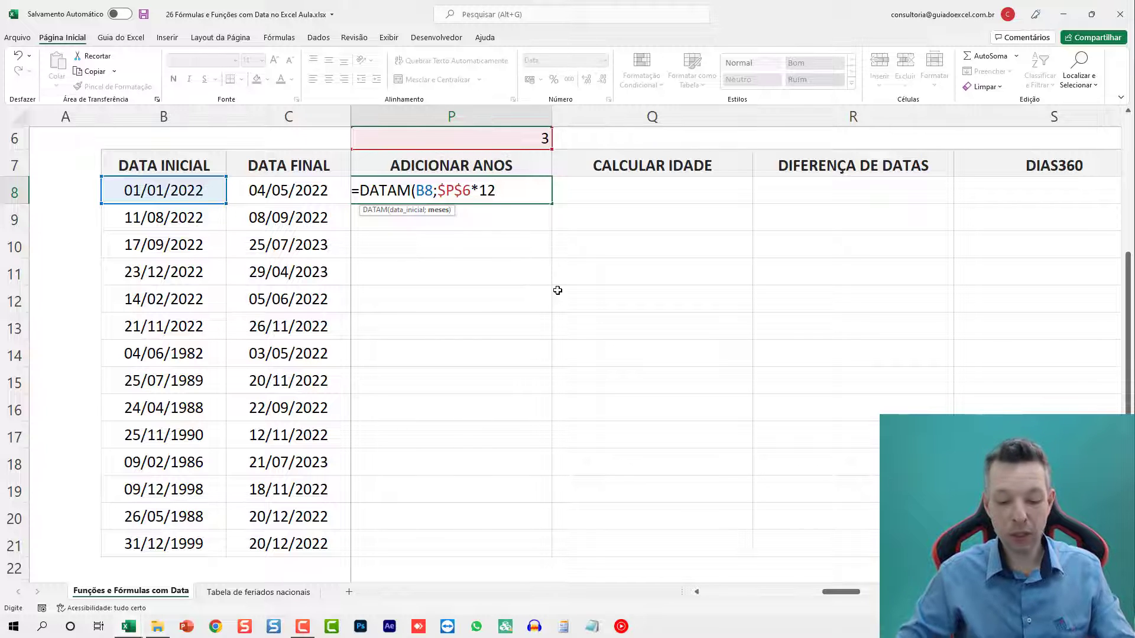
{"action": "type", "text": ")"}
{"action": "key", "text": "ctrl+Return"}
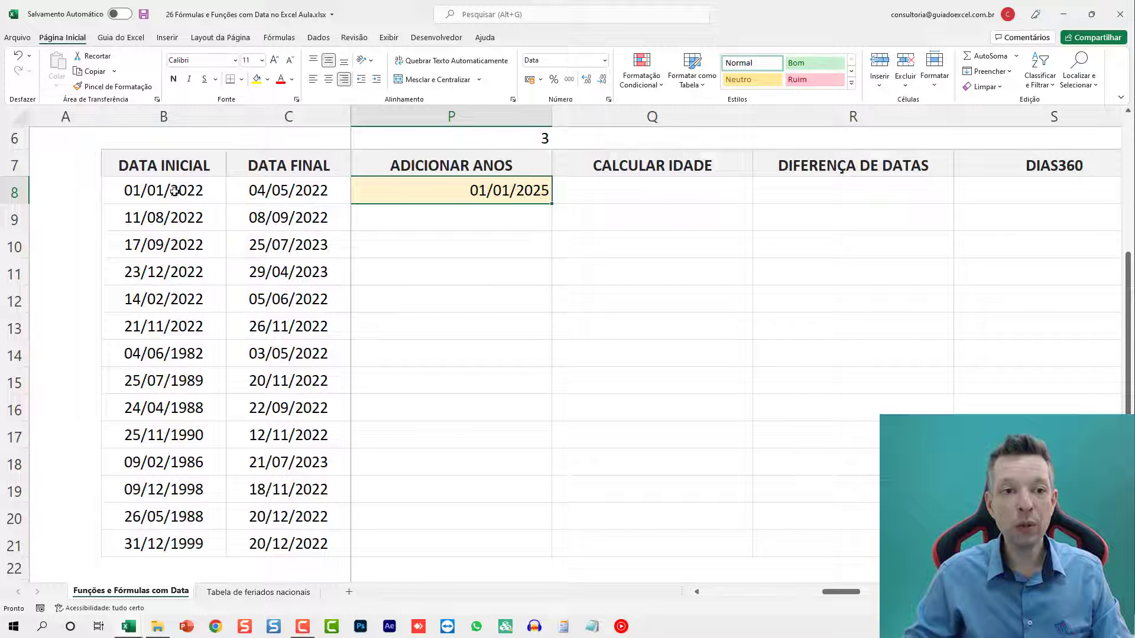
{"action": "double_click", "coordinate": [553, 206]}
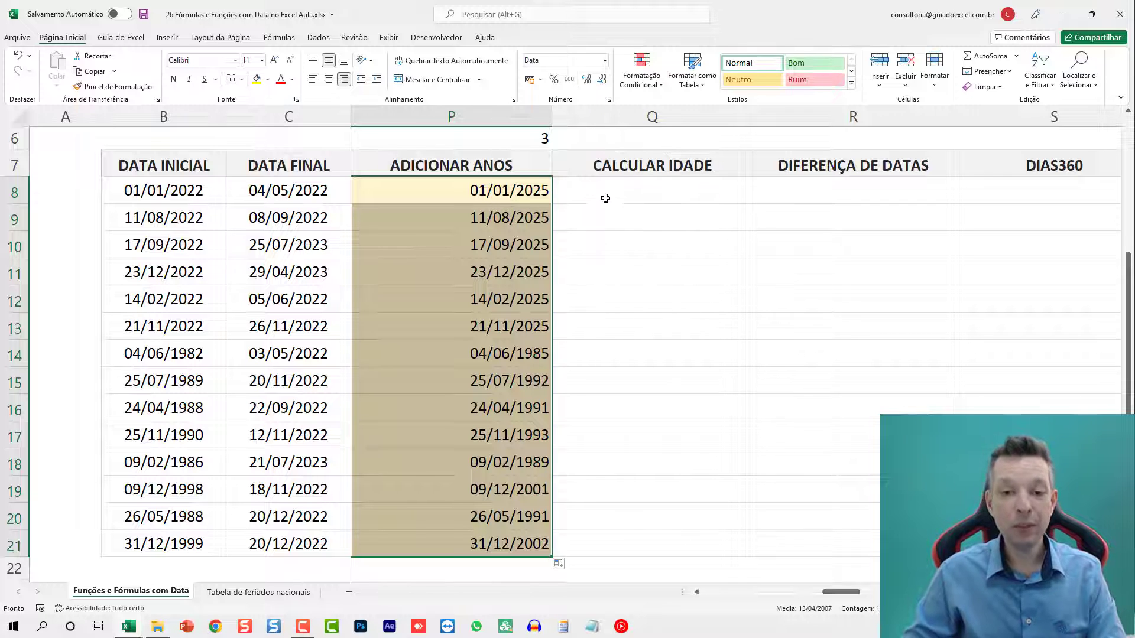
Enter =FRAÇÃOANO(B8;HOJE();3) in Q8 under CALCULAR IDADE and fill the formula down to Q21.
{"action": "left_click", "coordinate": [609, 192]}
{"action": "key", "text": "Right"}
{"action": "key", "text": "Right"}
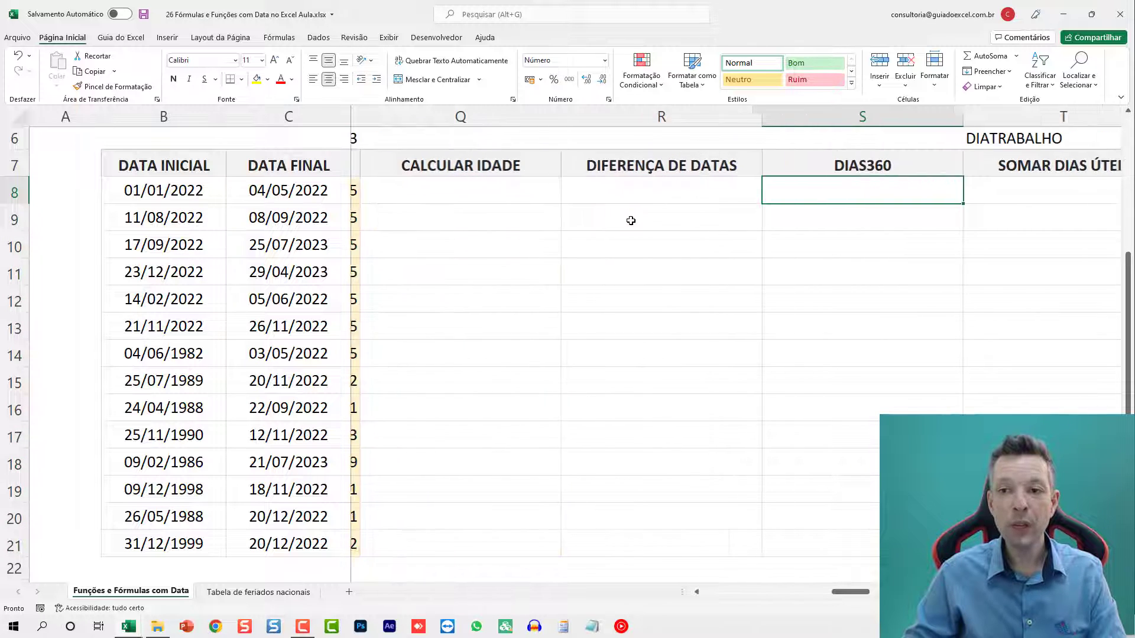
{"action": "left_click", "coordinate": [434, 191]}
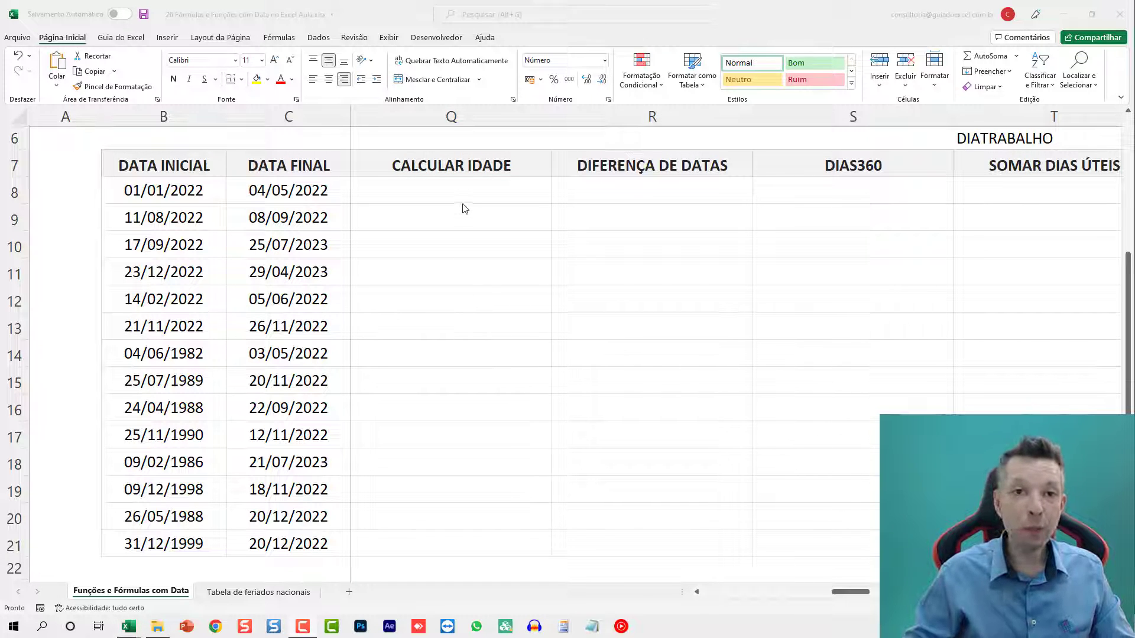
{"action": "left_click", "coordinate": [463, 202]}
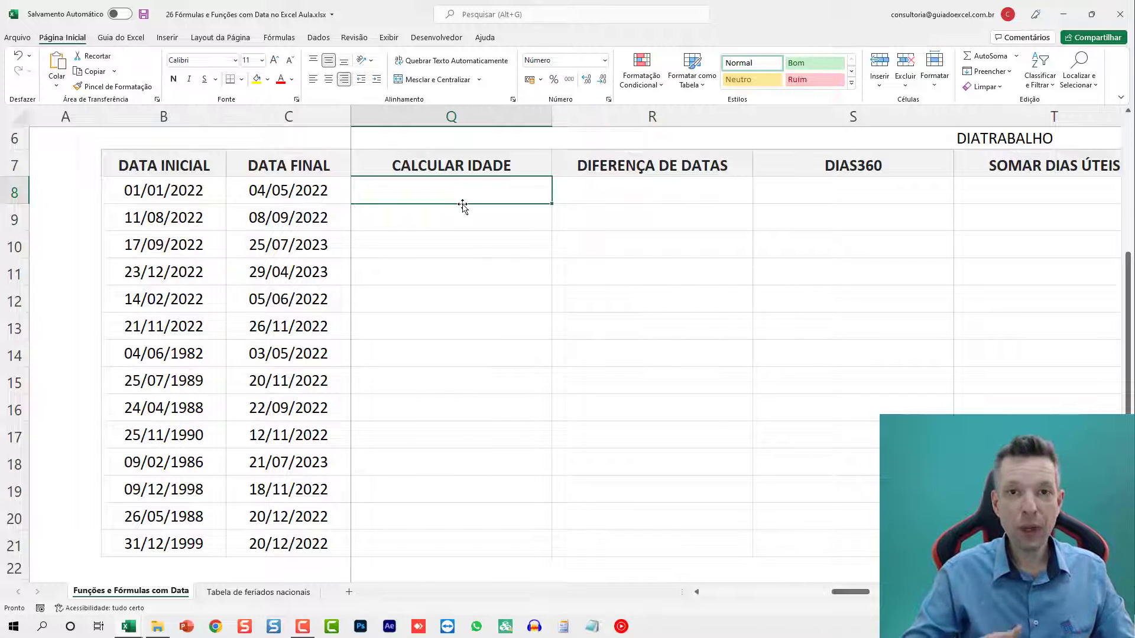
{"action": "type", "text": "=FRAÇ"}
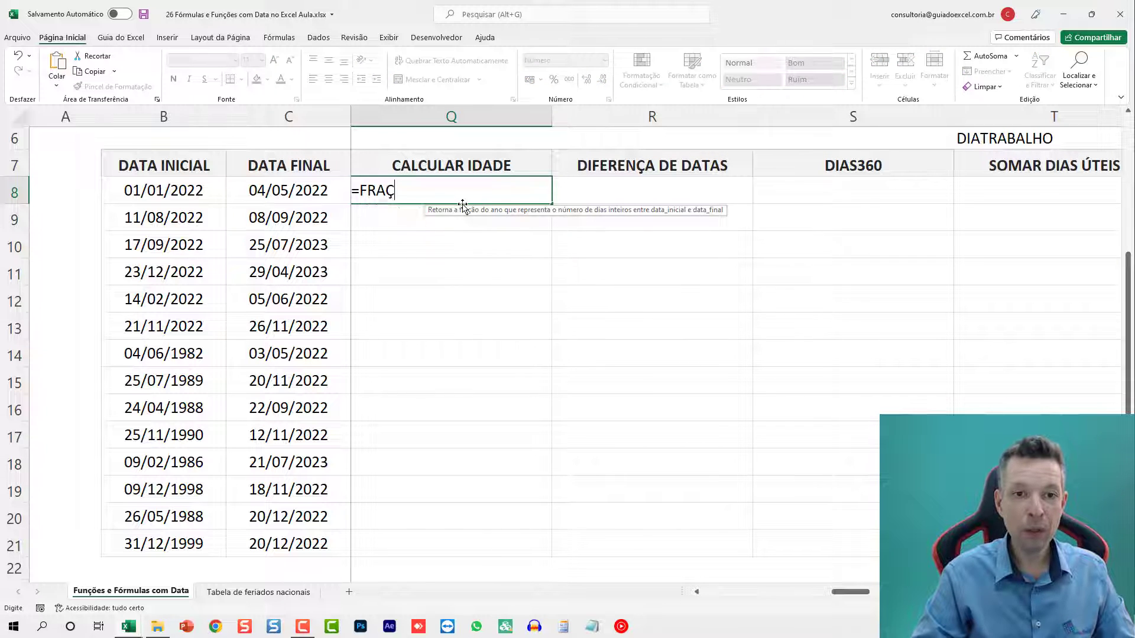
{"action": "type", "text": "ÃOANO"}
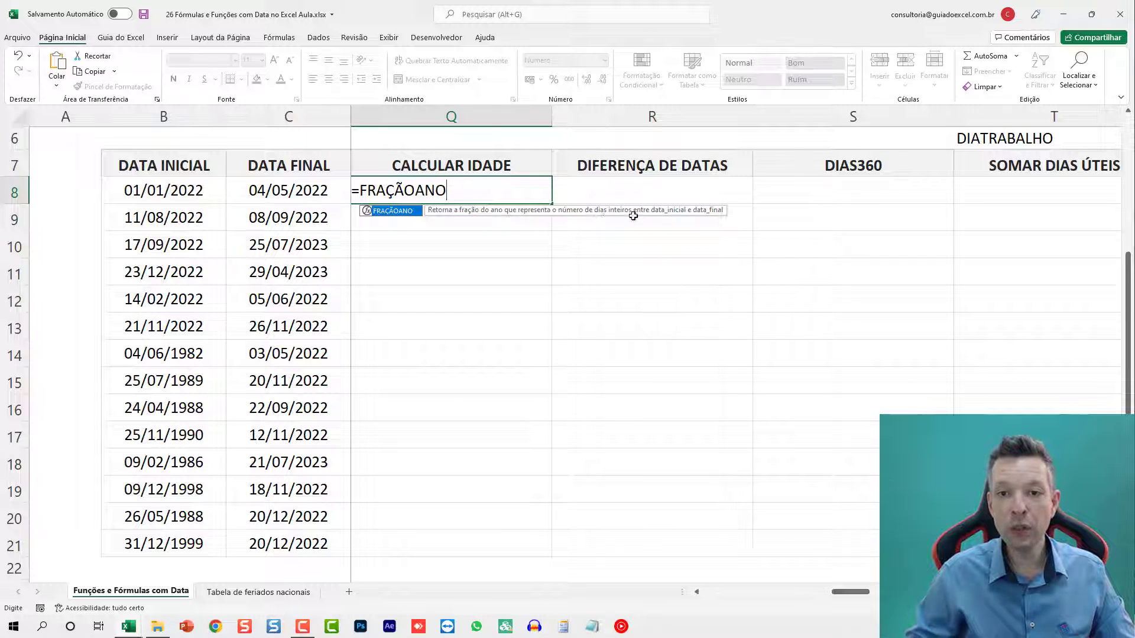
{"action": "type", "text": "("}
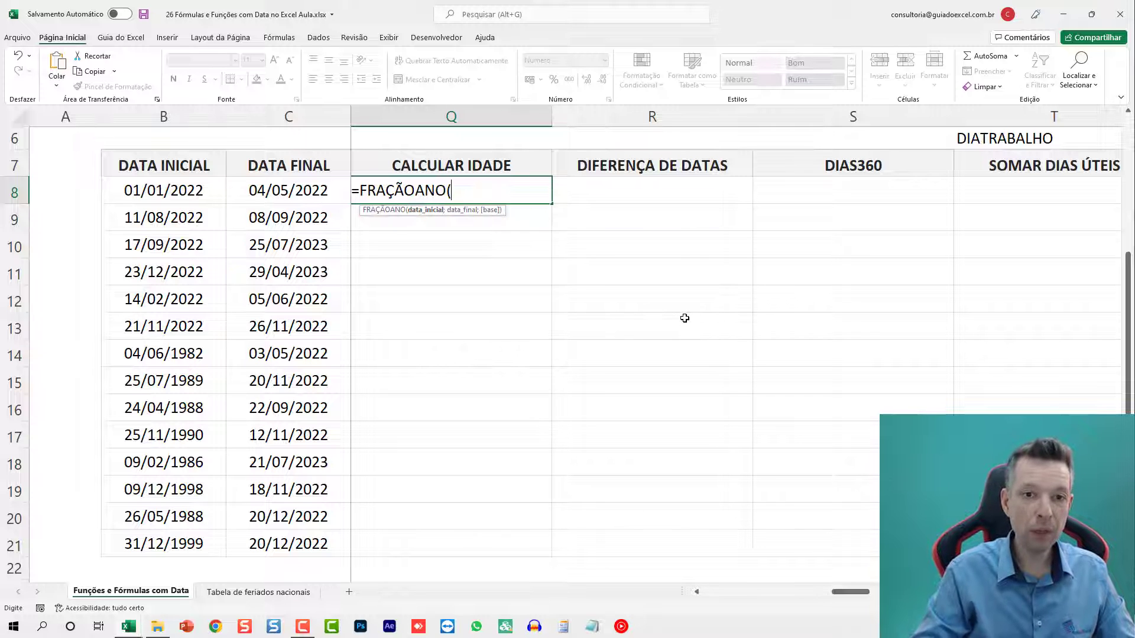
{"action": "left_click", "coordinate": [187, 190]}
{"action": "type", "text": ";"}
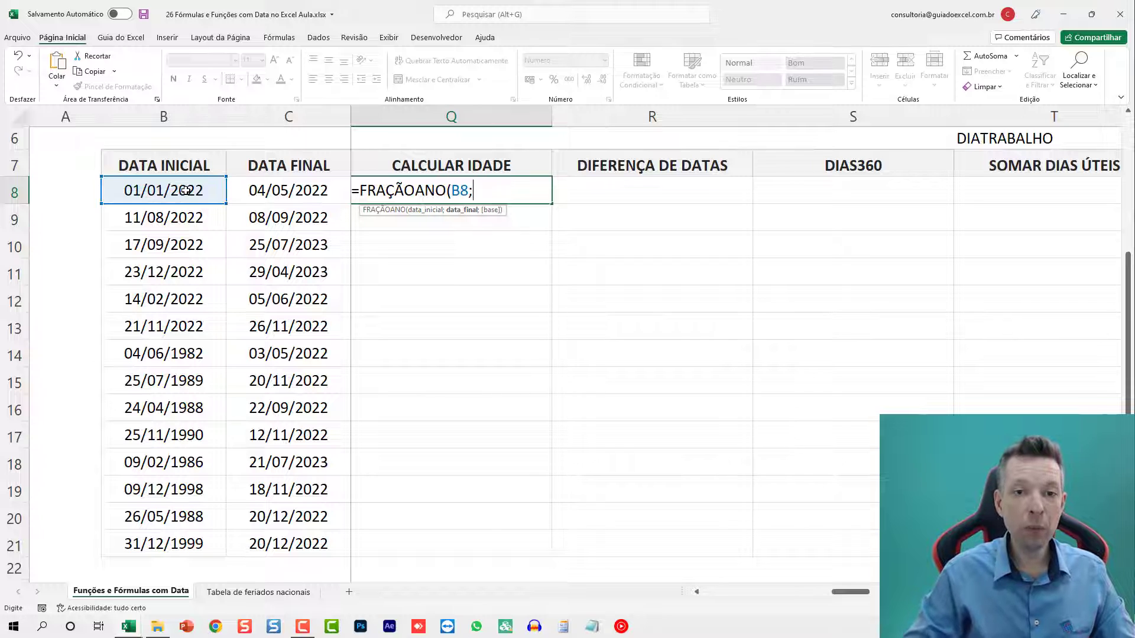
{"action": "type", "text": "HOJE"}
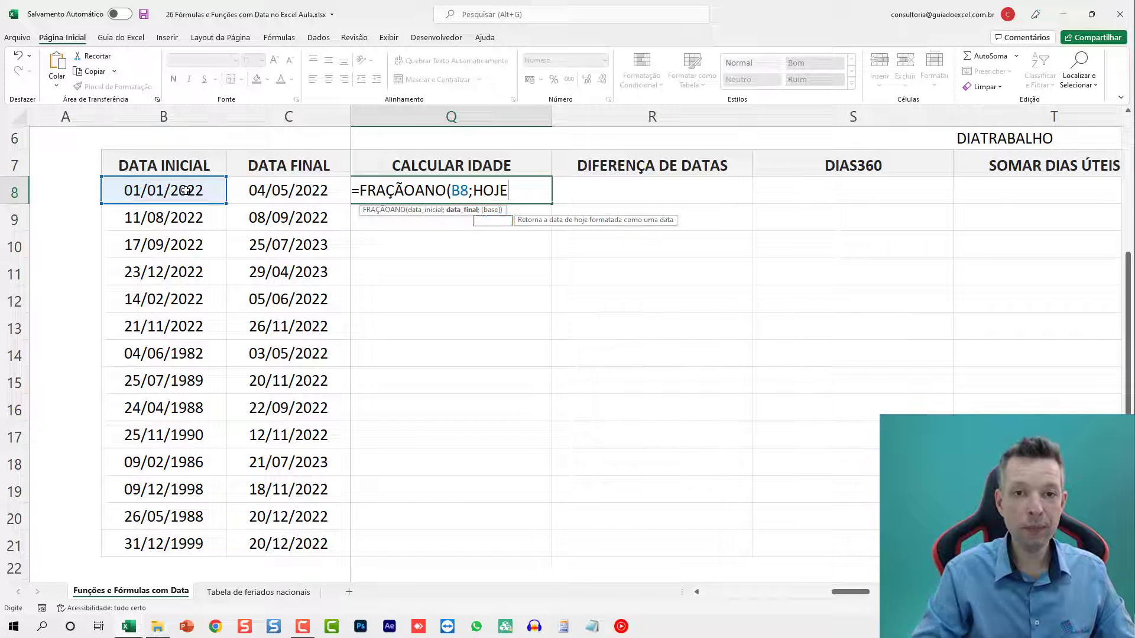
{"action": "type", "text": "()"}
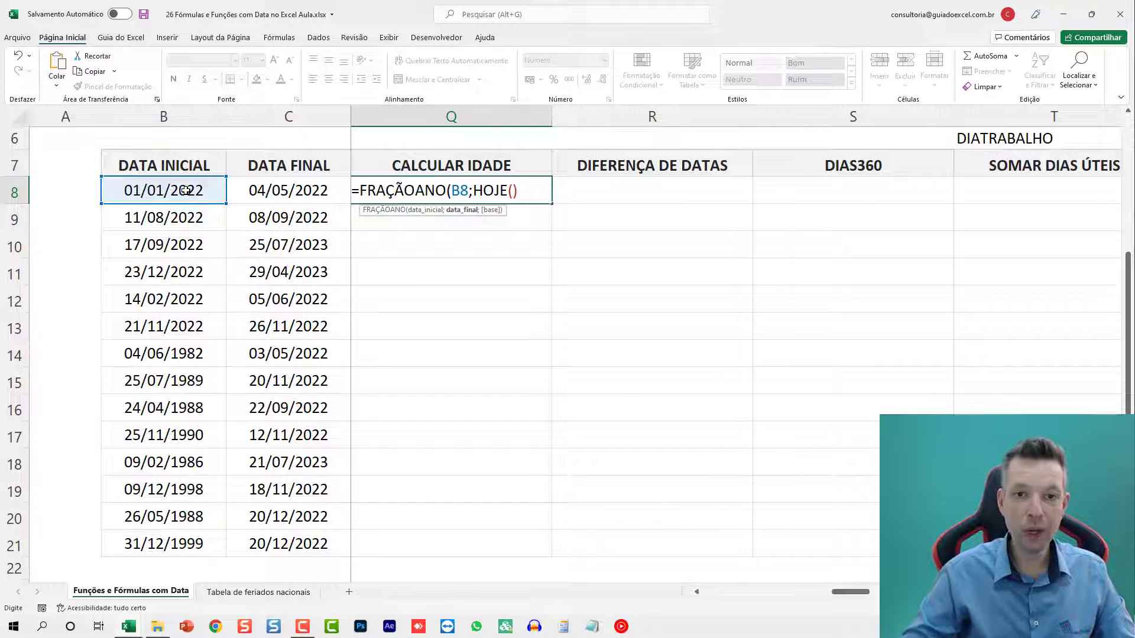
{"action": "key", "text": "BackSpace"}
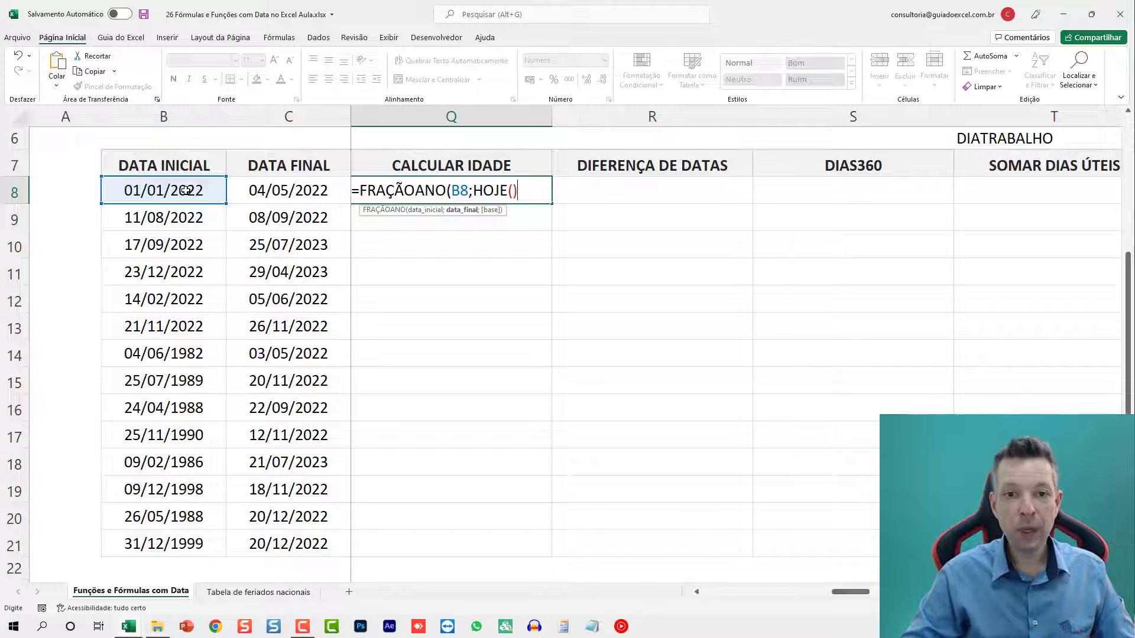
{"action": "type", "text": ";"}
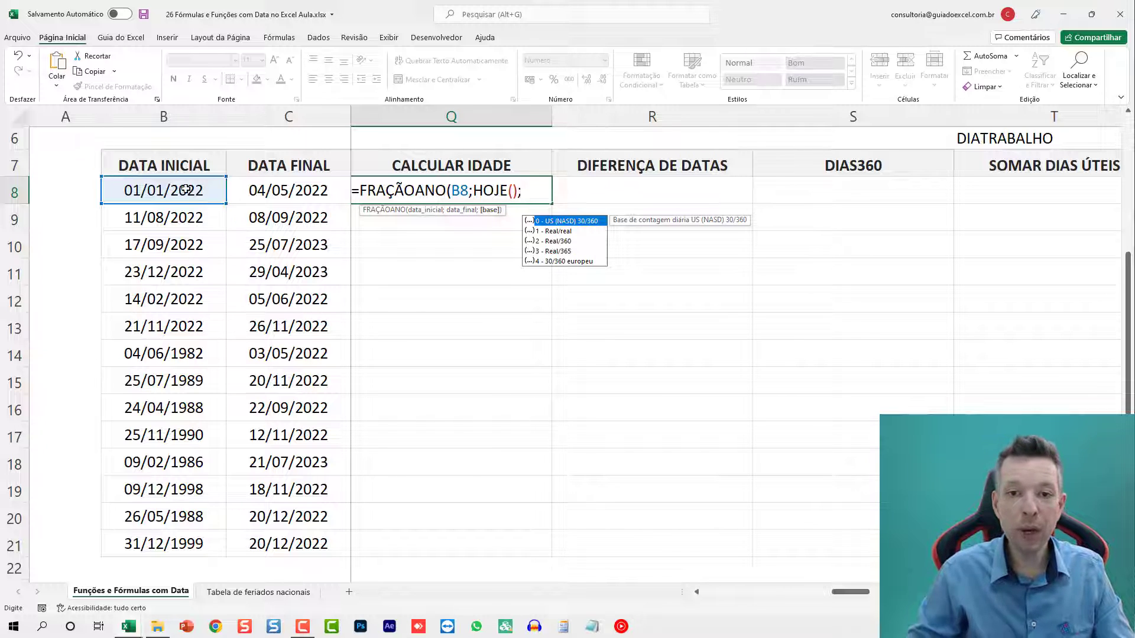
{"action": "double_click", "coordinate": [554, 251]}
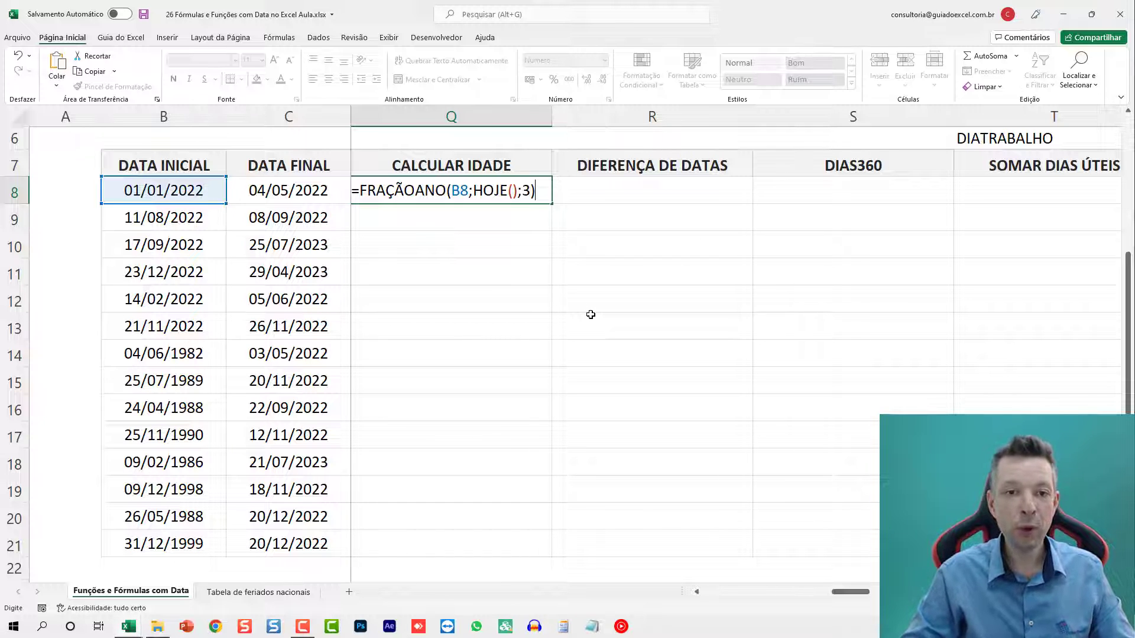
{"action": "key", "text": "Return"}
{"action": "key", "text": "Up"}
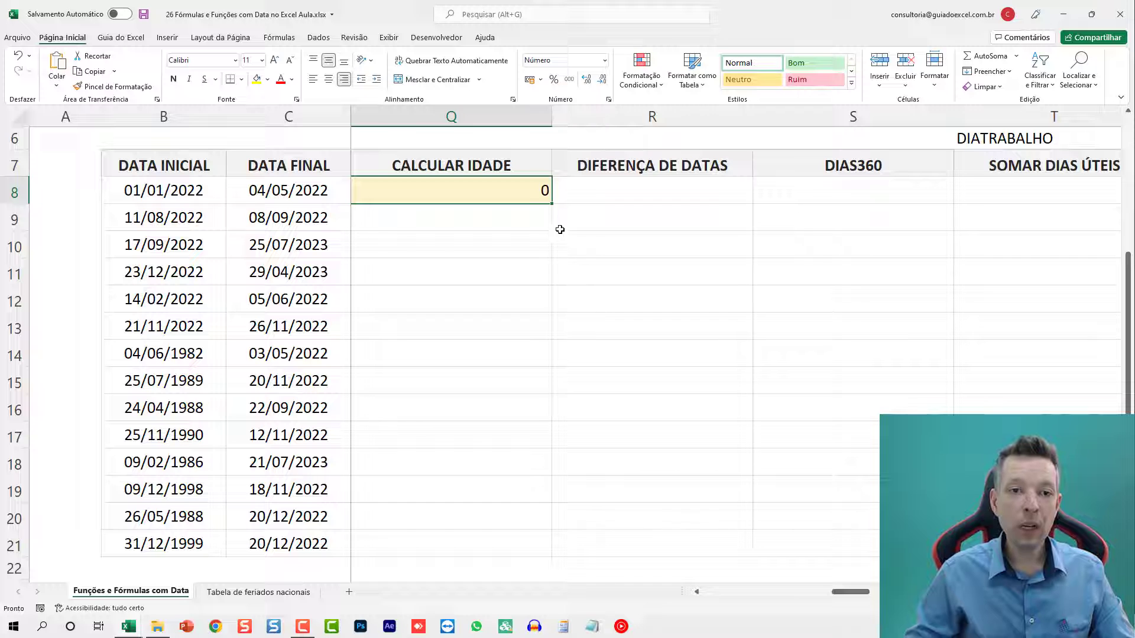
{"action": "double_click", "coordinate": [551, 203]}
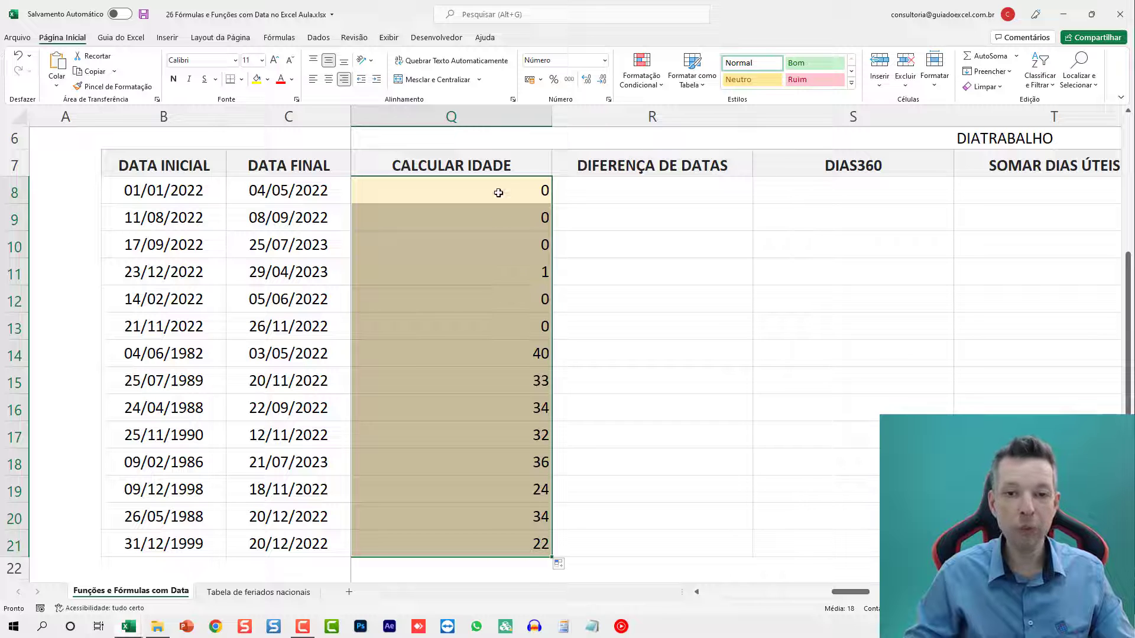
Display the CALCULAR IDADE values in Q8:Q21 with six decimal places.
{"action": "left_click", "coordinate": [586, 79]}
{"action": "left_click", "coordinate": [585, 79]}
{"action": "left_click", "coordinate": [585, 79]}
{"action": "left_click", "coordinate": [586, 78]}
{"action": "left_click", "coordinate": [585, 78]}
{"action": "left_click", "coordinate": [585, 78]}
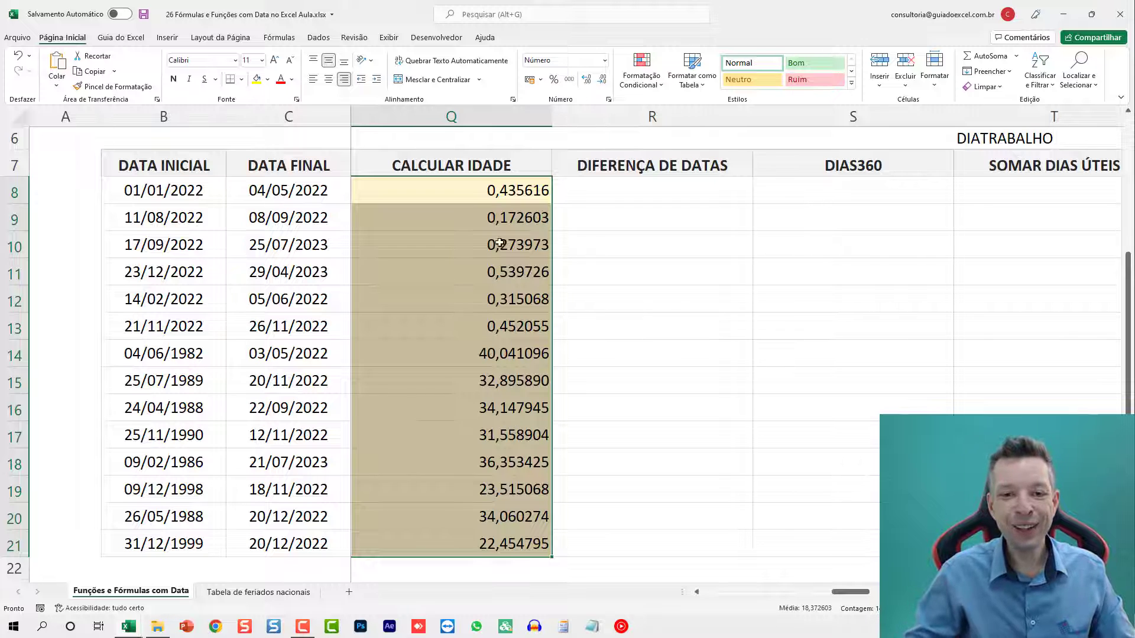
Wrap the FRAÇÃOANO formula in Q8 with INT and fill it down to Q21.
{"action": "double_click", "coordinate": [490, 188]}
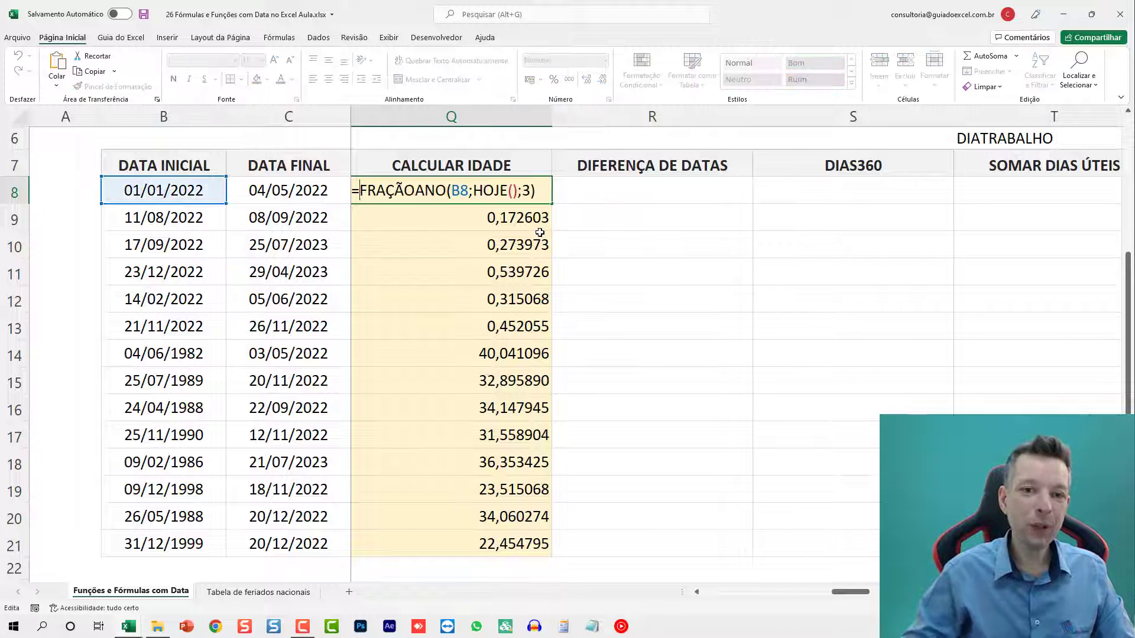
{"action": "type", "text": "INT("}
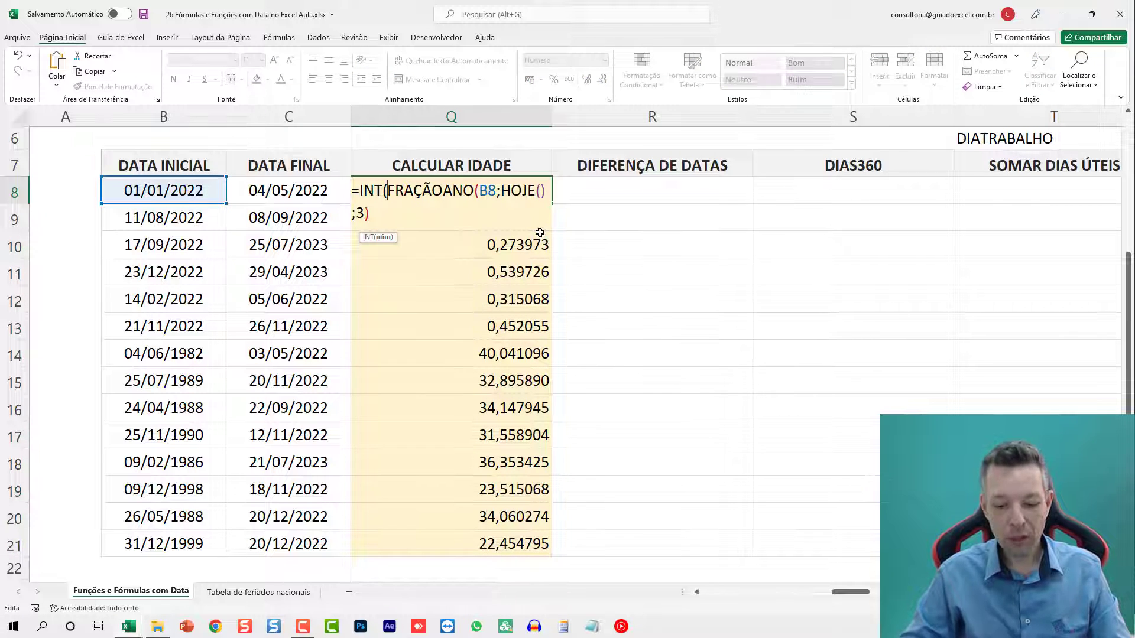
{"action": "type", "text": ")"}
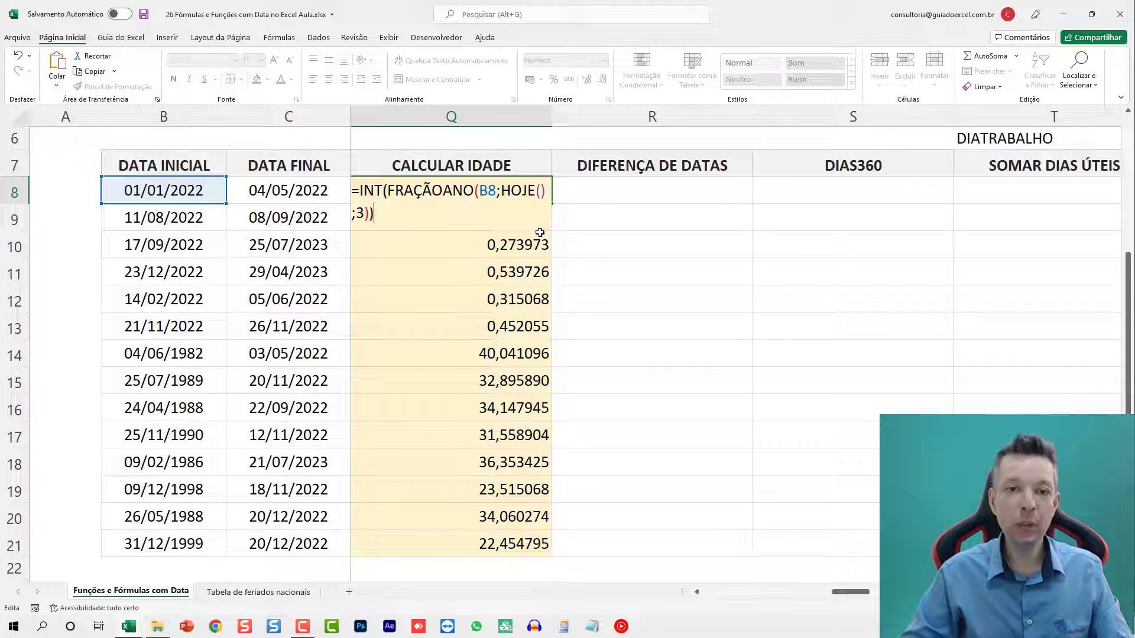
{"action": "key", "text": "ctrl+Return"}
{"action": "double_click", "coordinate": [553, 205]}
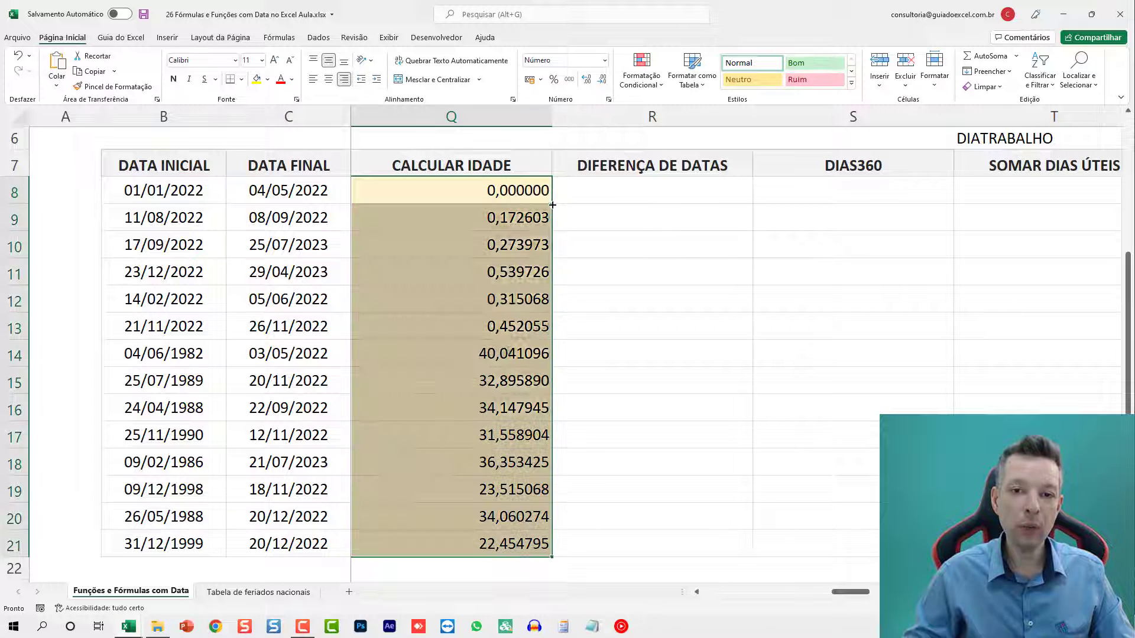
Display the CALCULAR IDADE values in Q8:Q21 without decimal places and centre them horizontally.
{"action": "left_click", "coordinate": [602, 82]}
{"action": "left_click", "coordinate": [602, 81]}
{"action": "left_click", "coordinate": [602, 81]}
{"action": "left_click", "coordinate": [603, 82]}
{"action": "left_click", "coordinate": [603, 82]}
{"action": "left_click", "coordinate": [603, 82]}
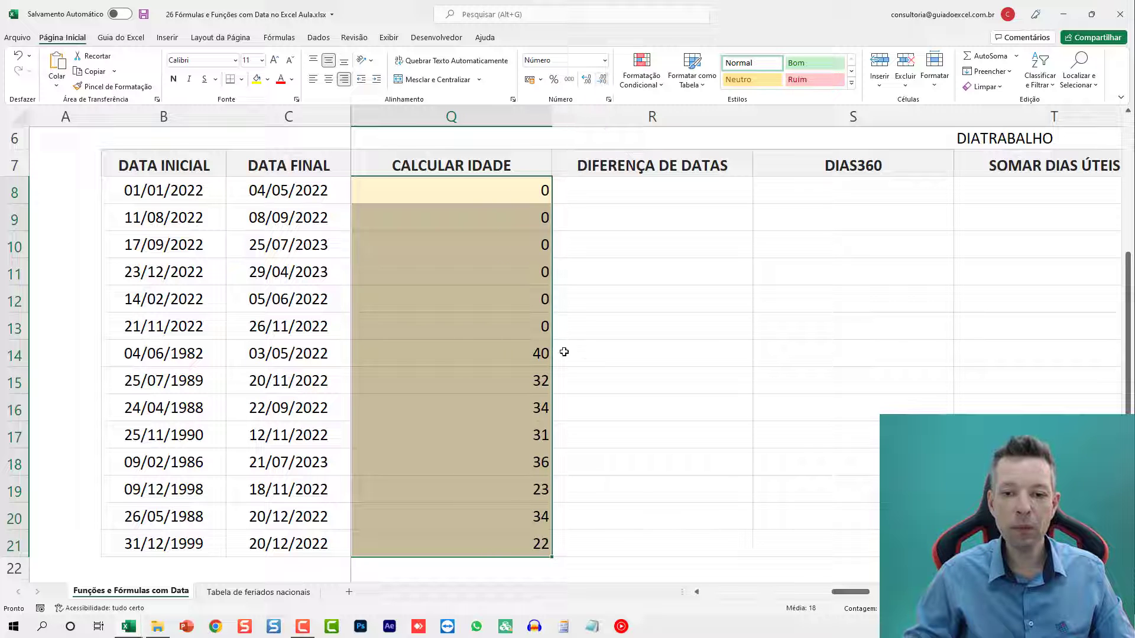
{"action": "left_click", "coordinate": [543, 327]}
{"action": "left_click_drag", "start_coordinate": [504, 190], "coordinate": [483, 543]}
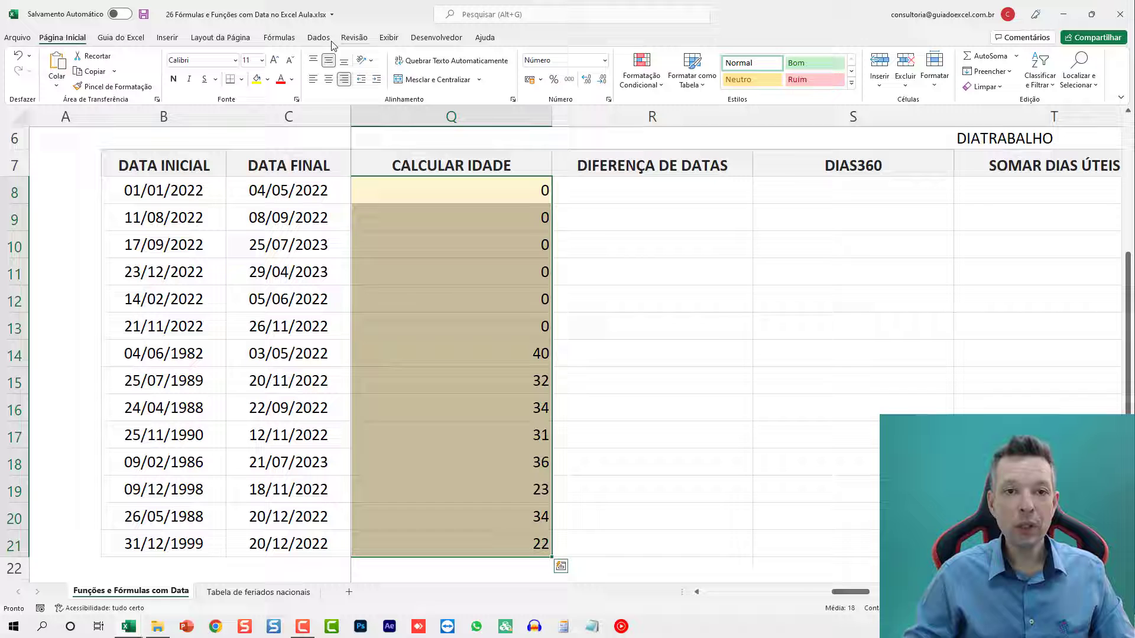
{"action": "left_click", "coordinate": [329, 79]}
{"action": "left_click", "coordinate": [471, 220]}
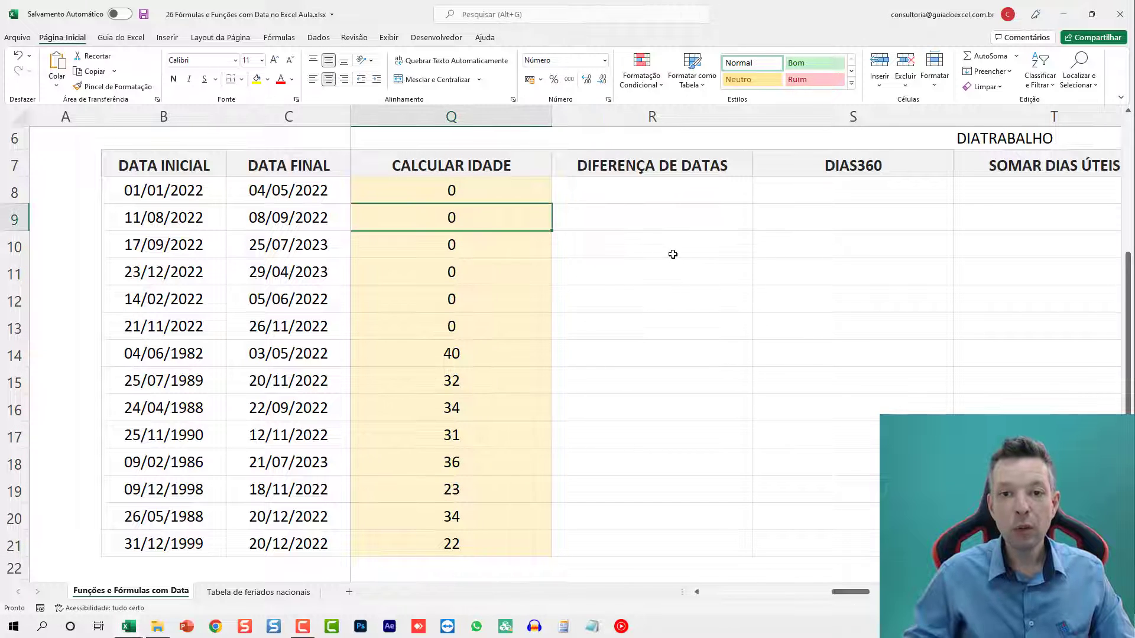
Enter =C8-B8 in R8 under DIFERENÇA DE DATAS and fill the formula down to R21.
{"action": "key", "text": "Right"}
{"action": "key", "text": "Right"}
{"action": "key", "text": "Right"}
{"action": "key", "text": "Left"}
{"action": "key", "text": "Left"}
{"action": "key", "text": "Up"}
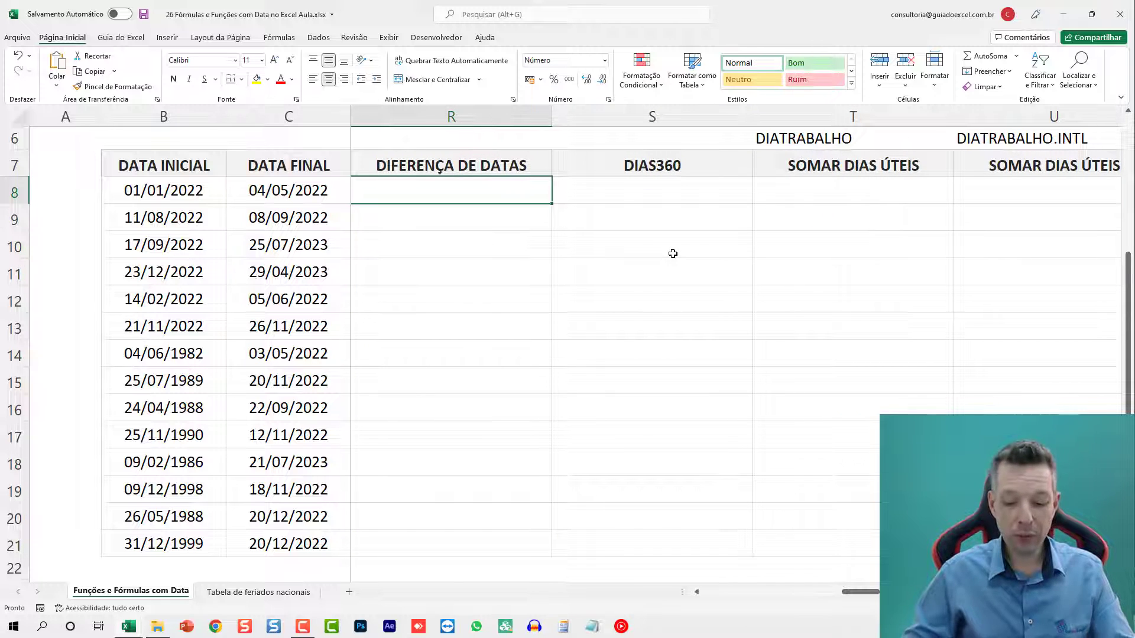
{"action": "type", "text": "="}
{"action": "left_click", "coordinate": [315, 191]}
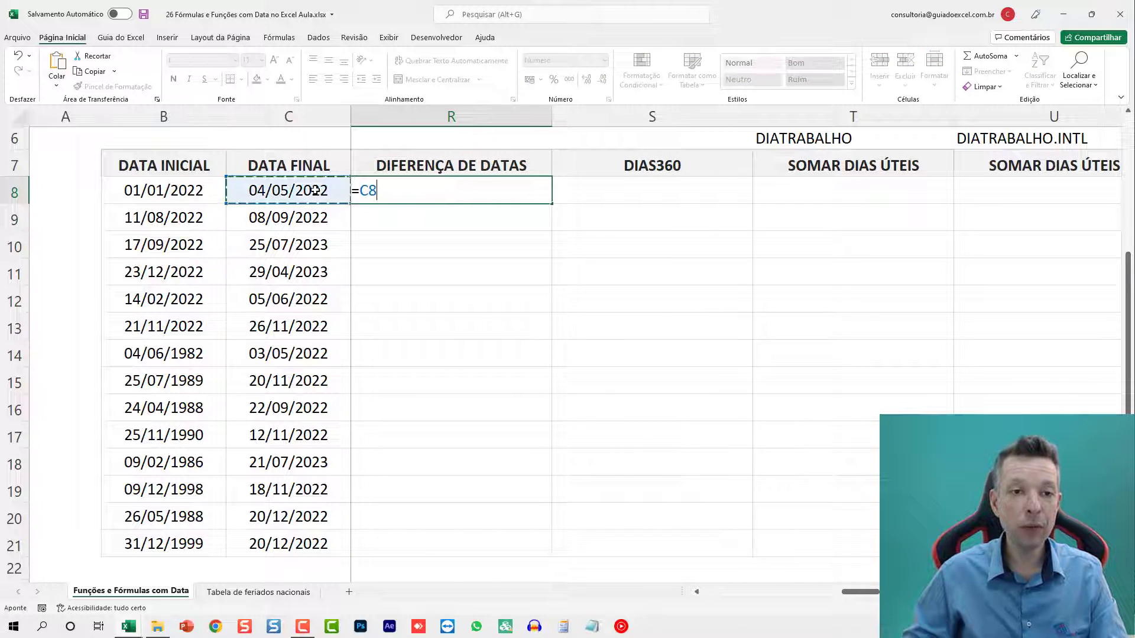
{"action": "type", "text": "-"}
{"action": "left_click", "coordinate": [150, 190]}
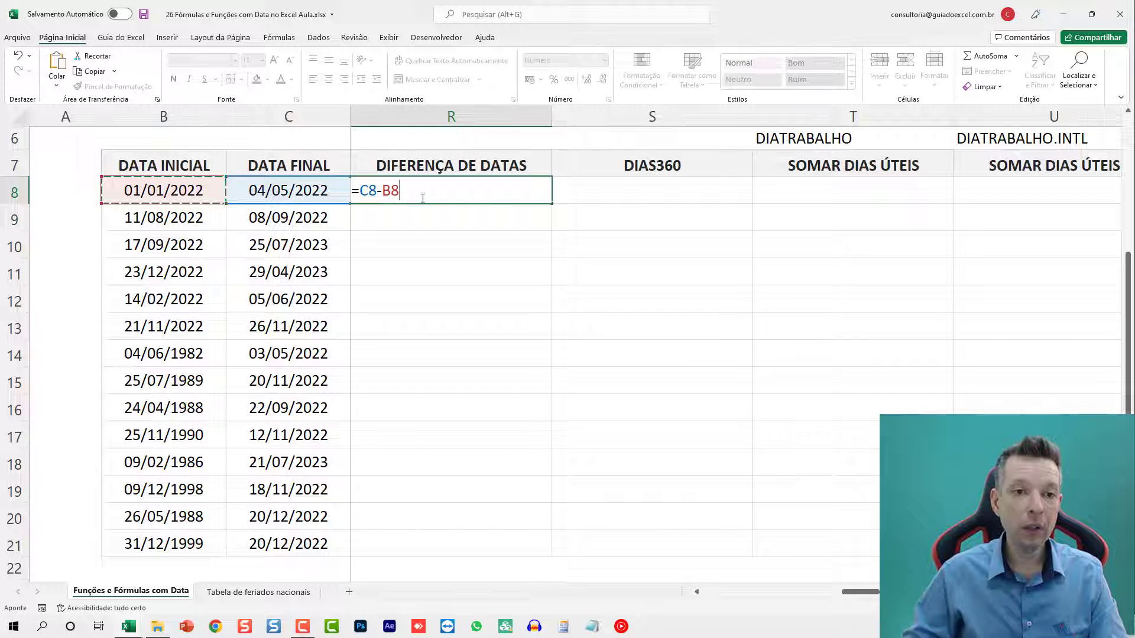
{"action": "key", "text": "Return"}
{"action": "left_click", "coordinate": [546, 195]}
{"action": "double_click", "coordinate": [551, 203]}
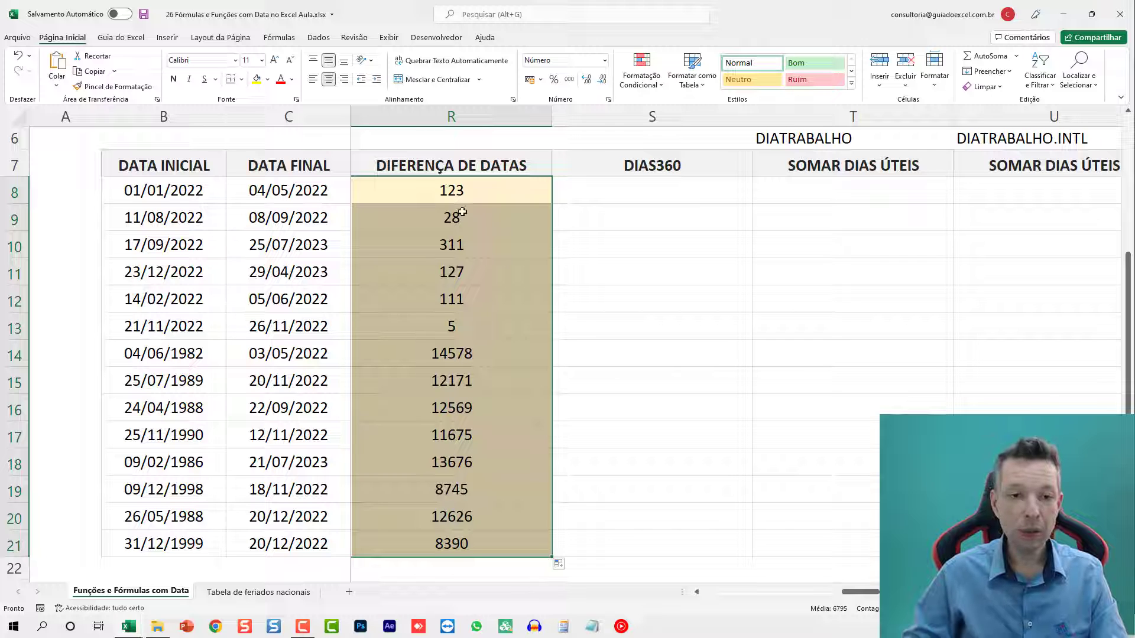
Check the subtraction formulas filled down the DIFERENÇA DE DATAS column, including the one in R19.
{"action": "left_click", "coordinate": [481, 398]}
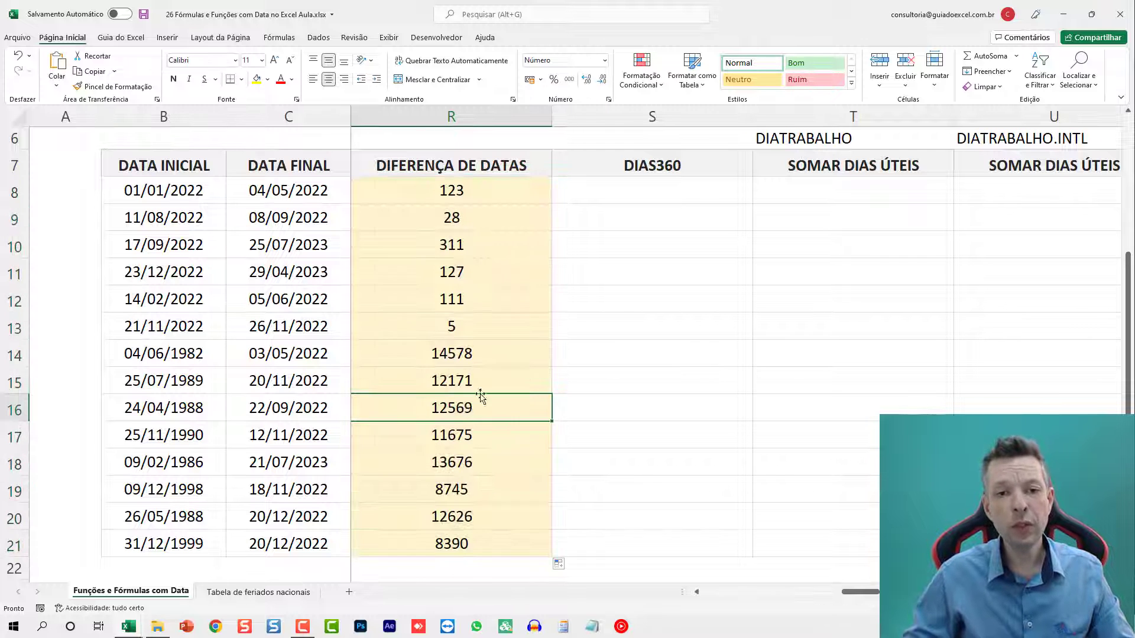
{"action": "double_click", "coordinate": [481, 399]}
{"action": "key", "text": "Escape"}
{"action": "double_click", "coordinate": [484, 491]}
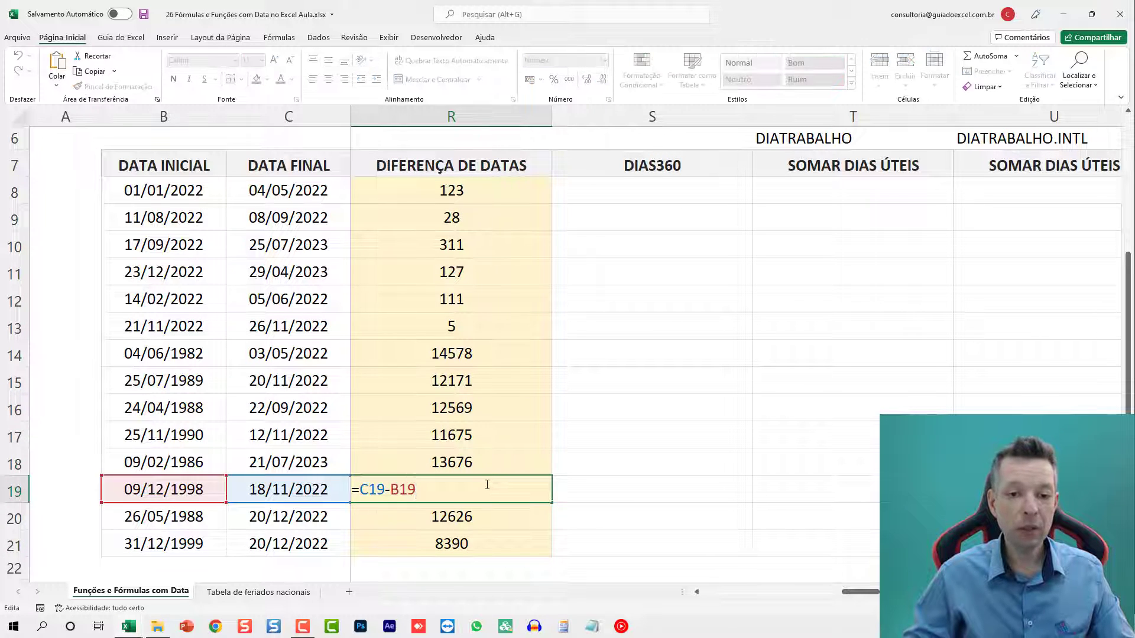
{"action": "key", "text": "Escape"}
{"action": "left_click", "coordinate": [536, 183]}
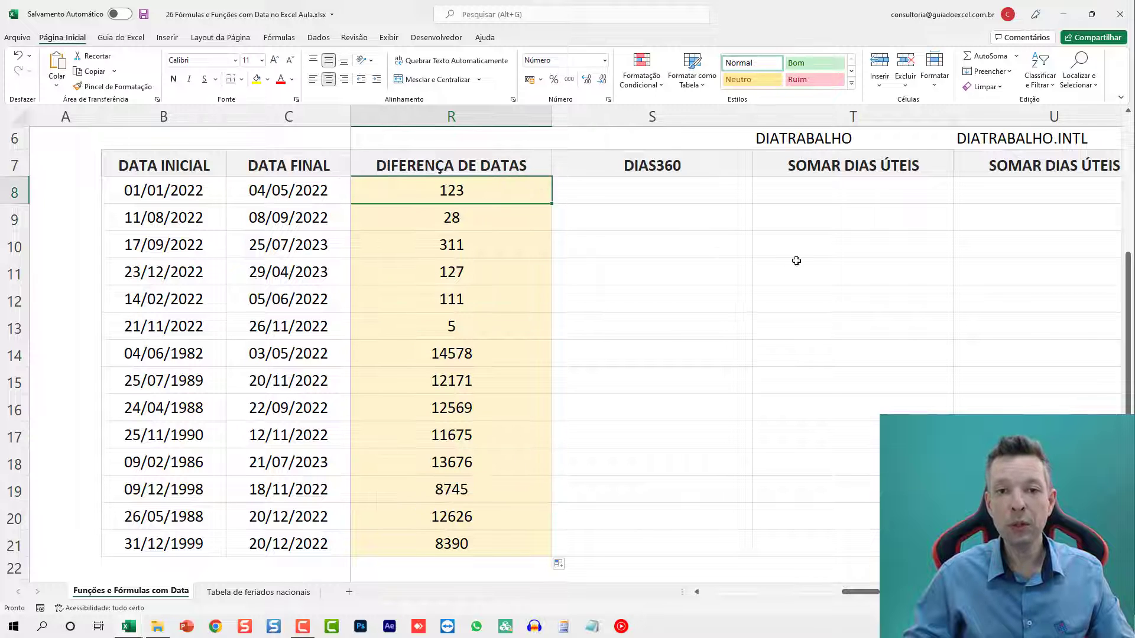
Begin a DIAS360 formula in S8 with B8 as the start date and C8 as the end date.
{"action": "key", "text": "Right"}
{"action": "key", "text": "Right"}
{"action": "key", "text": "Right"}
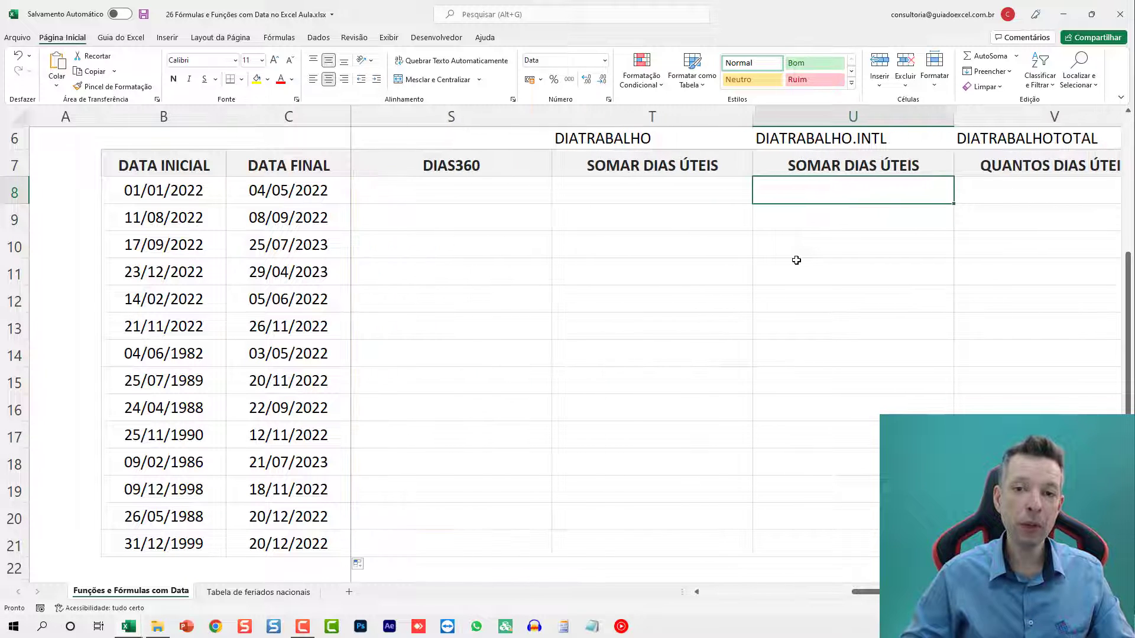
{"action": "key", "text": "Left"}
{"action": "key", "text": "Left"}
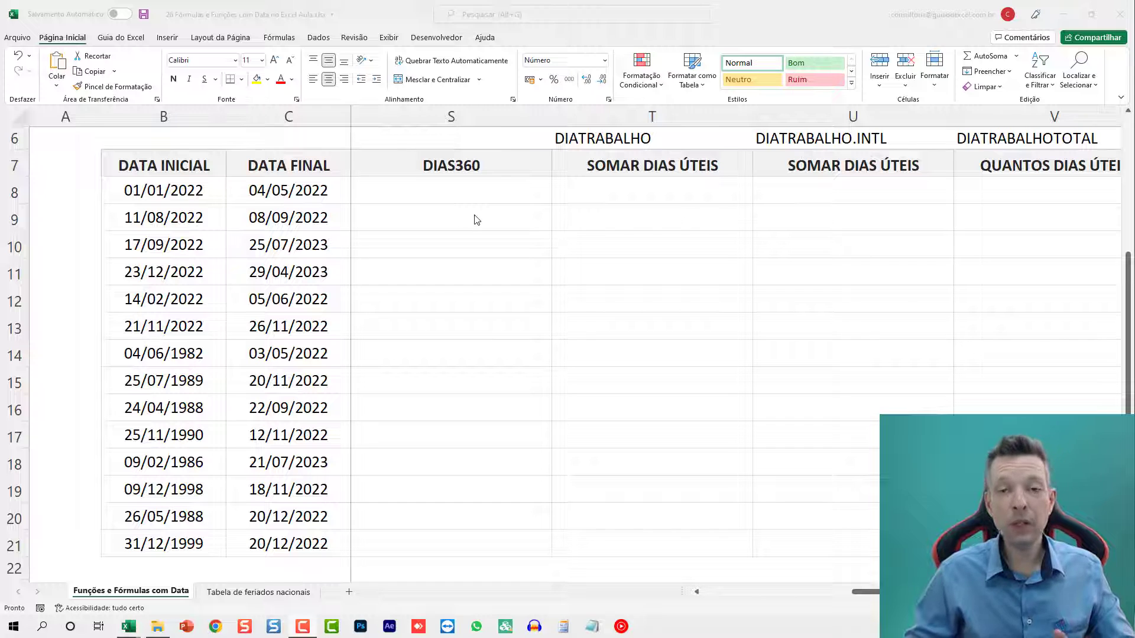
{"action": "left_click", "coordinate": [465, 196]}
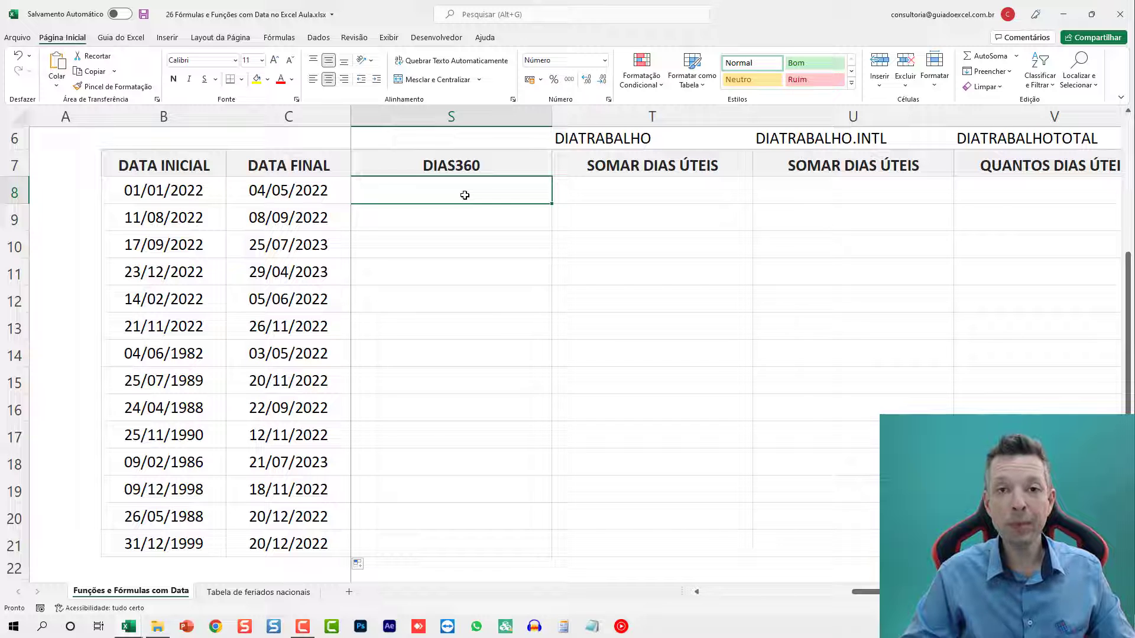
{"action": "type", "text": "=DIA"}
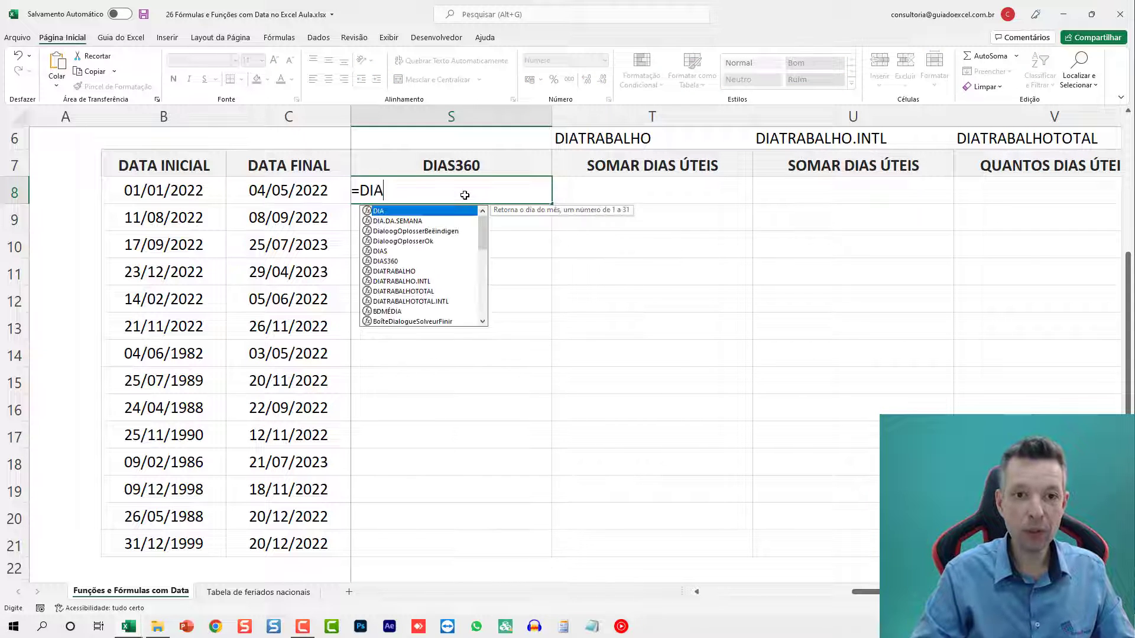
{"action": "type", "text": "S360"}
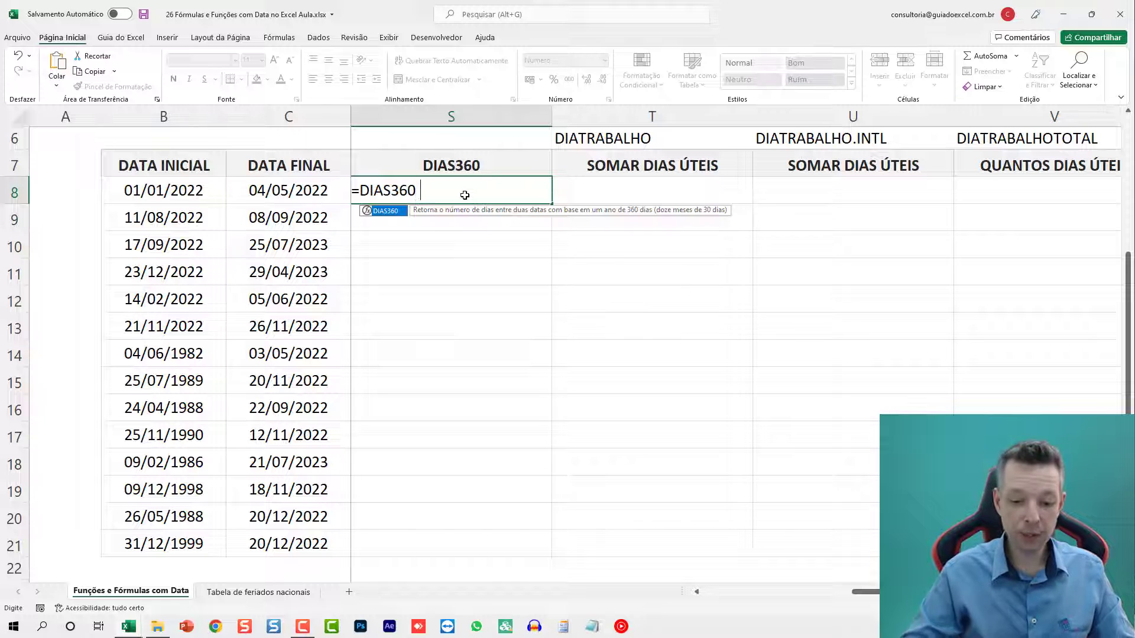
{"action": "type", "text": "("}
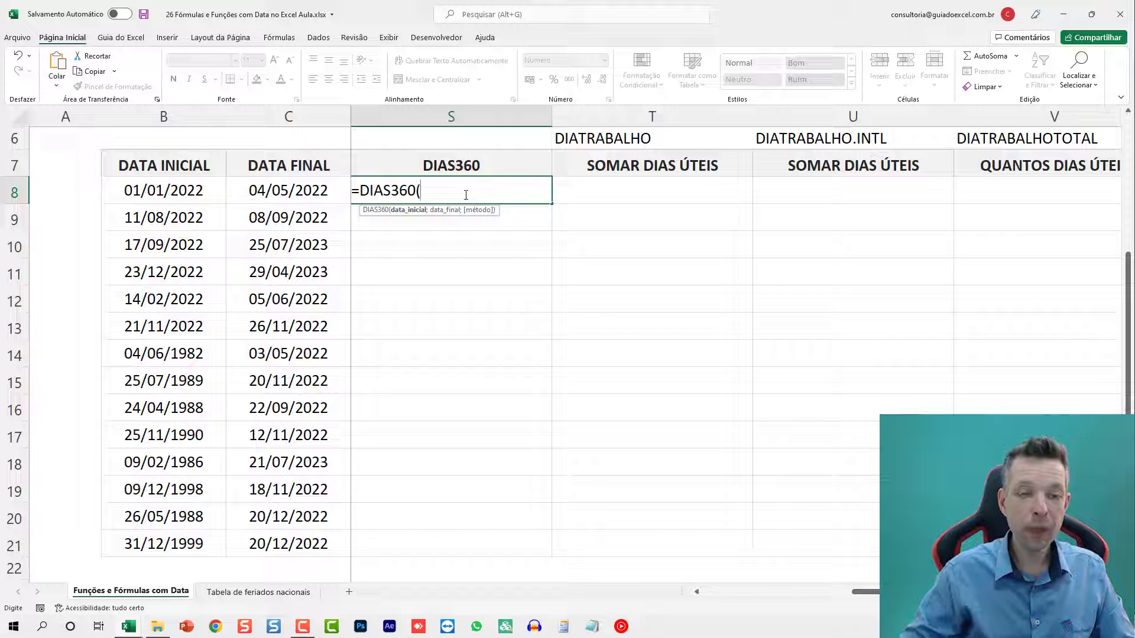
{"action": "left_click", "coordinate": [190, 189]}
{"action": "type", "text": ";"}
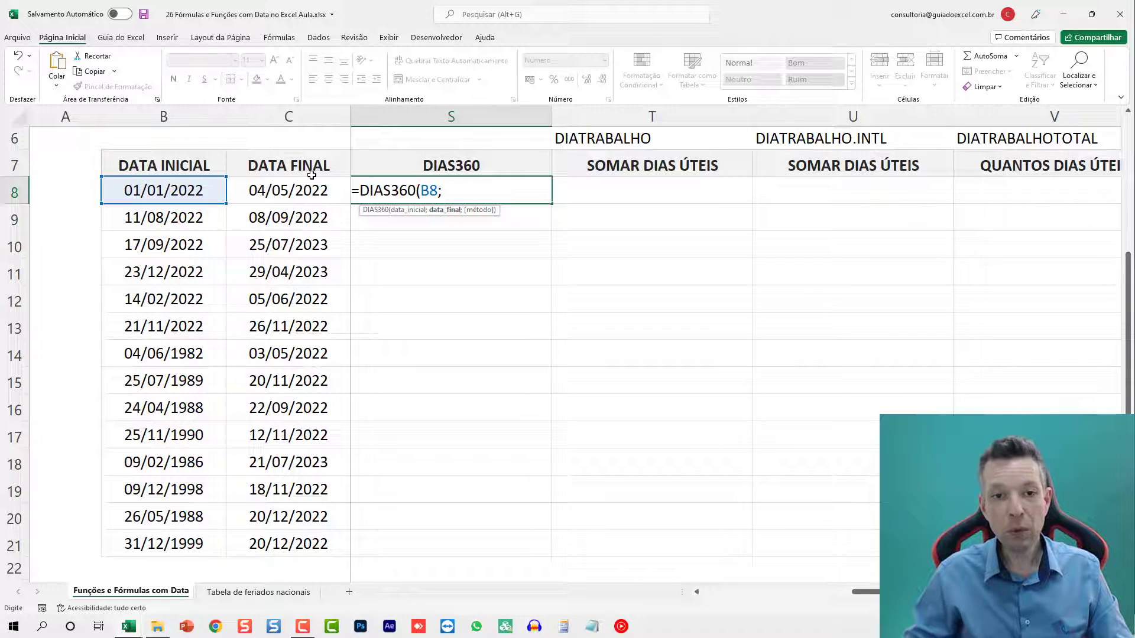
{"action": "left_click", "coordinate": [310, 185]}
{"action": "type", "text": ";"}
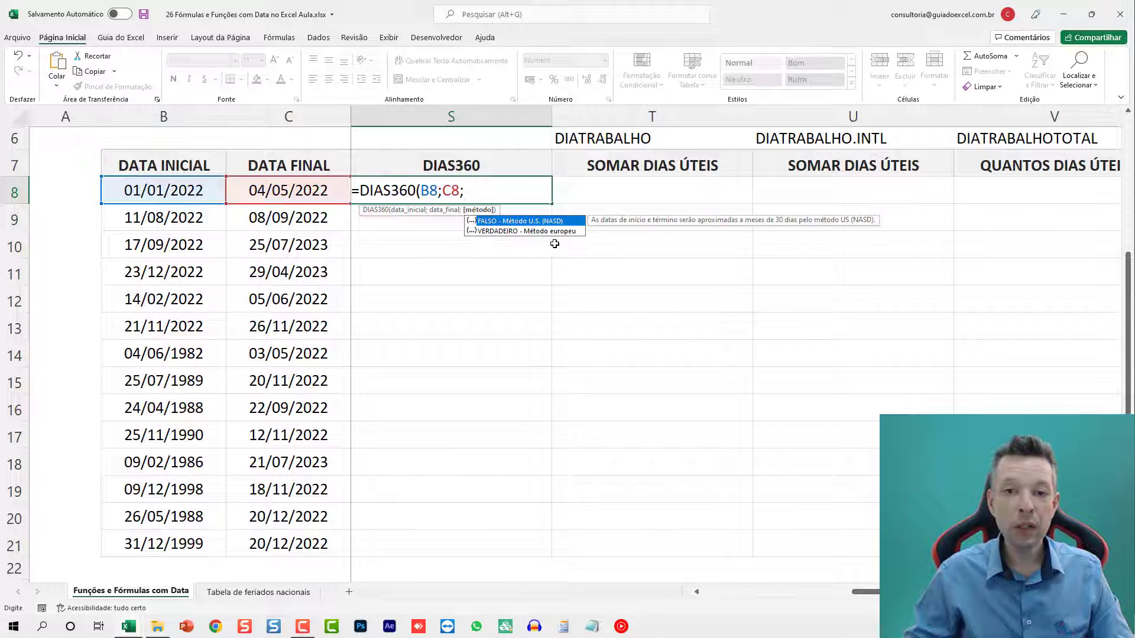
Review the method options, complete the S8 formula as =DIAS360(B8;C8) without a method, and fill it down to S21.
{"action": "key", "text": "Down"}
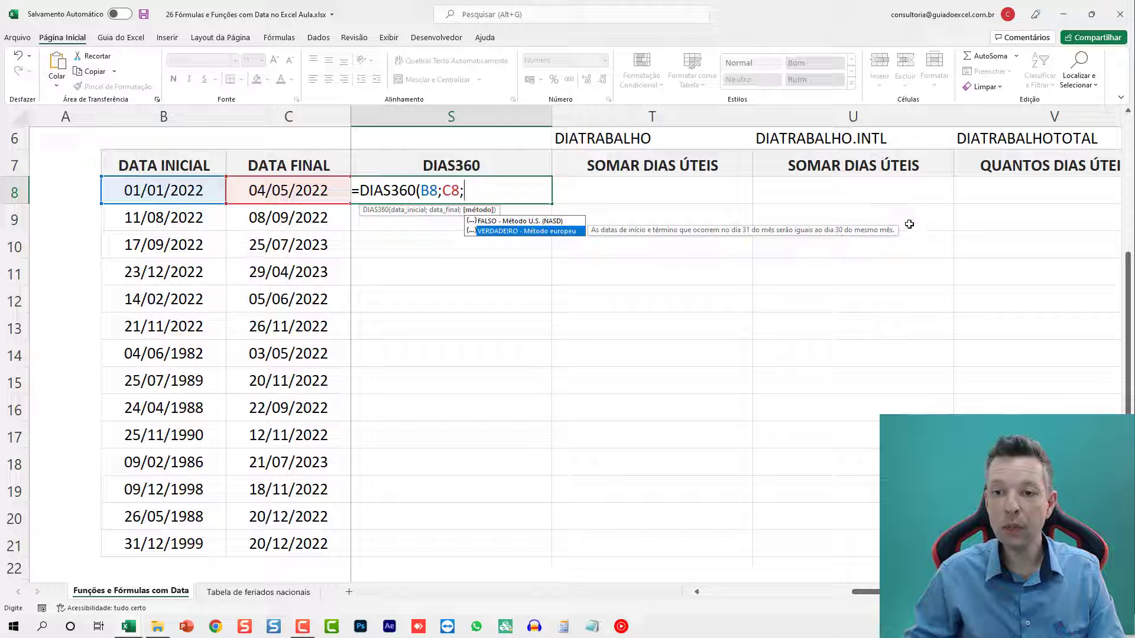
{"action": "key", "text": "Up"}
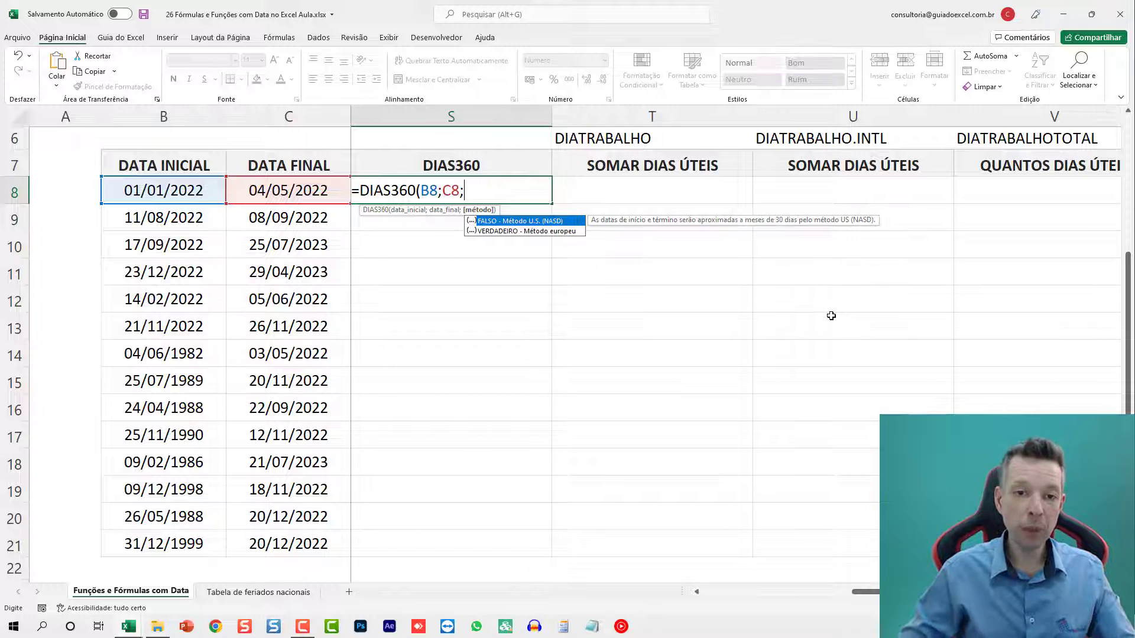
{"action": "key", "text": "BackSpace"}
{"action": "type", "text": ")"}
{"action": "key", "text": "ctrl+Return"}
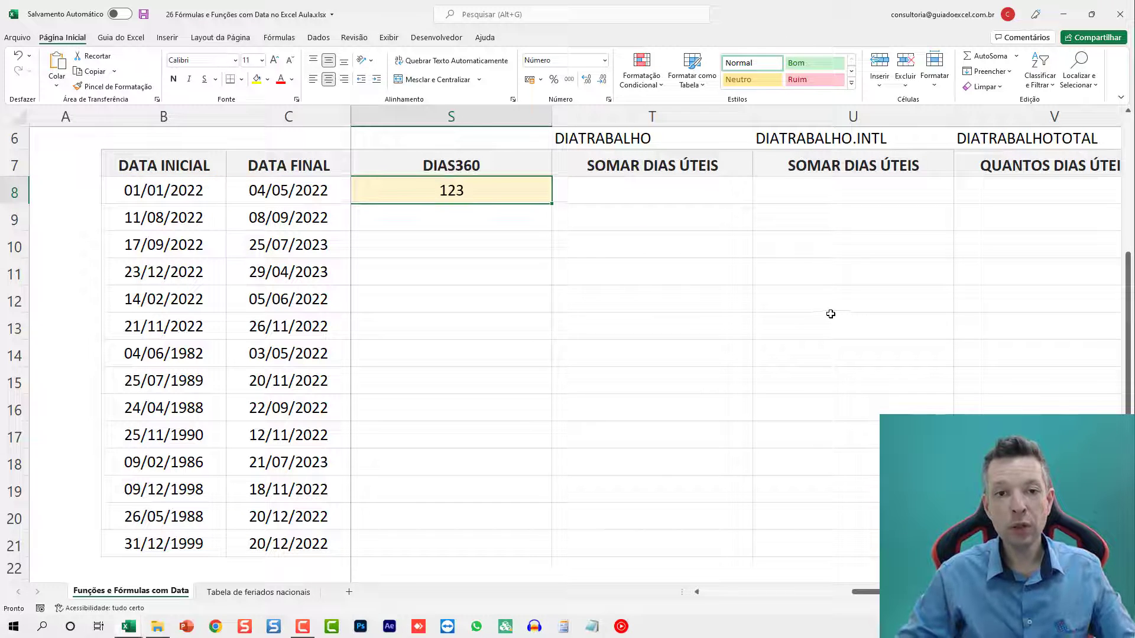
{"action": "double_click", "coordinate": [554, 204]}
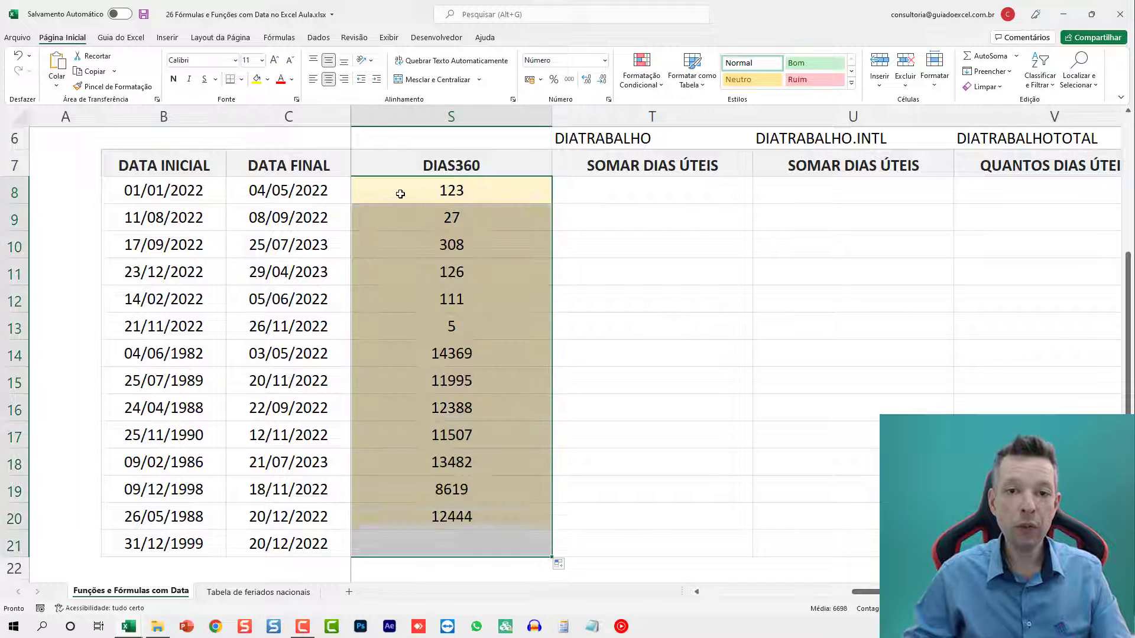
Compare the DIFERENÇA DE DATAS results in column R with the DIAS360 results in column S row by row.
{"action": "key", "text": "Left"}
{"action": "left_click", "coordinate": [491, 543]}
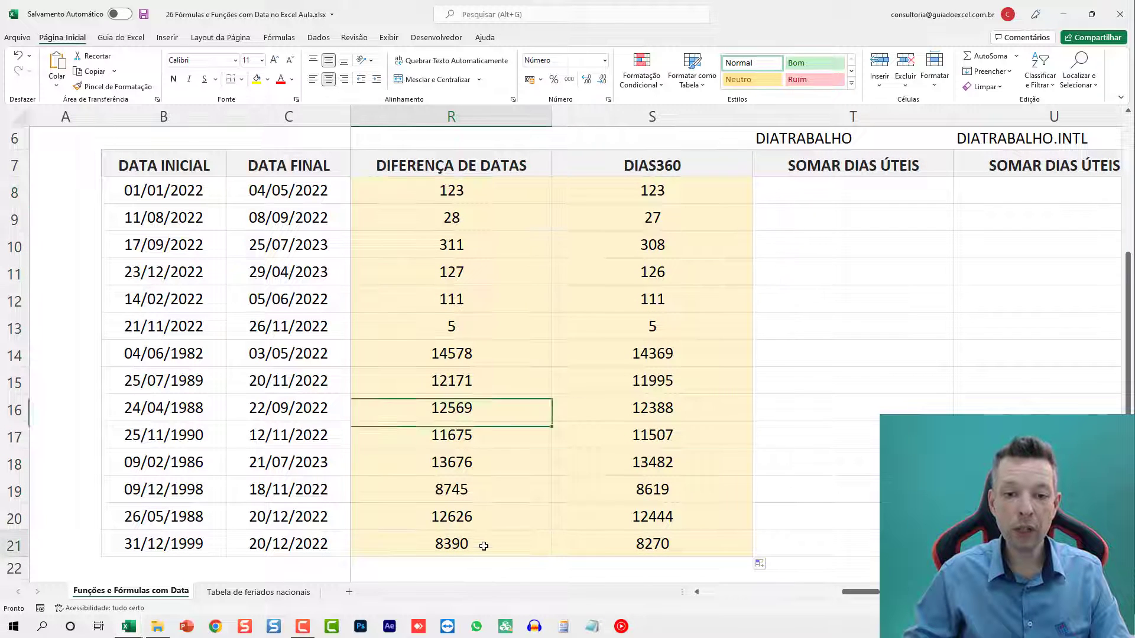
{"action": "left_click", "coordinate": [585, 548]}
{"action": "left_click", "coordinate": [587, 512]}
{"action": "left_click", "coordinate": [506, 491]}
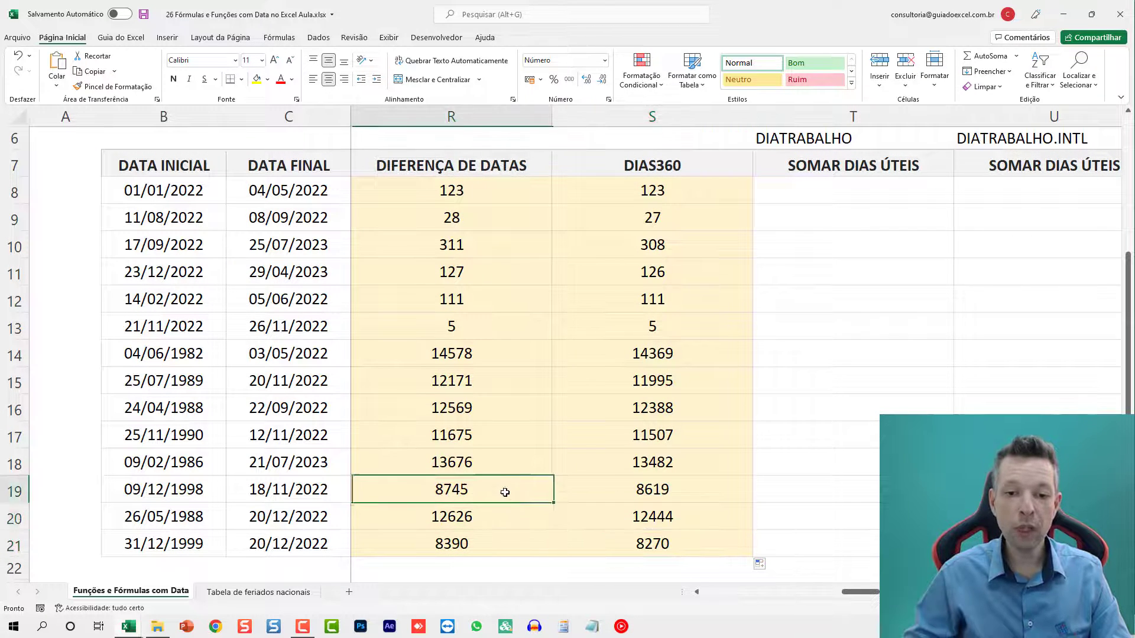
{"action": "left_click", "coordinate": [595, 491]}
{"action": "left_click_drag", "start_coordinate": [465, 532], "coordinate": [470, 310]}
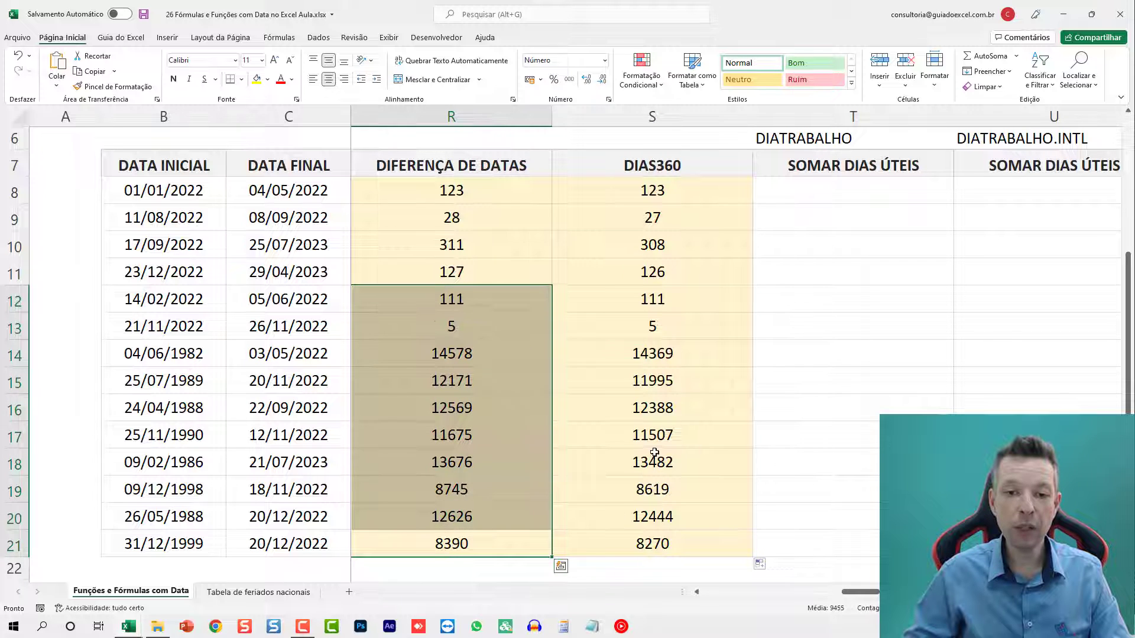
{"action": "left_click_drag", "start_coordinate": [650, 462], "coordinate": [650, 544]}
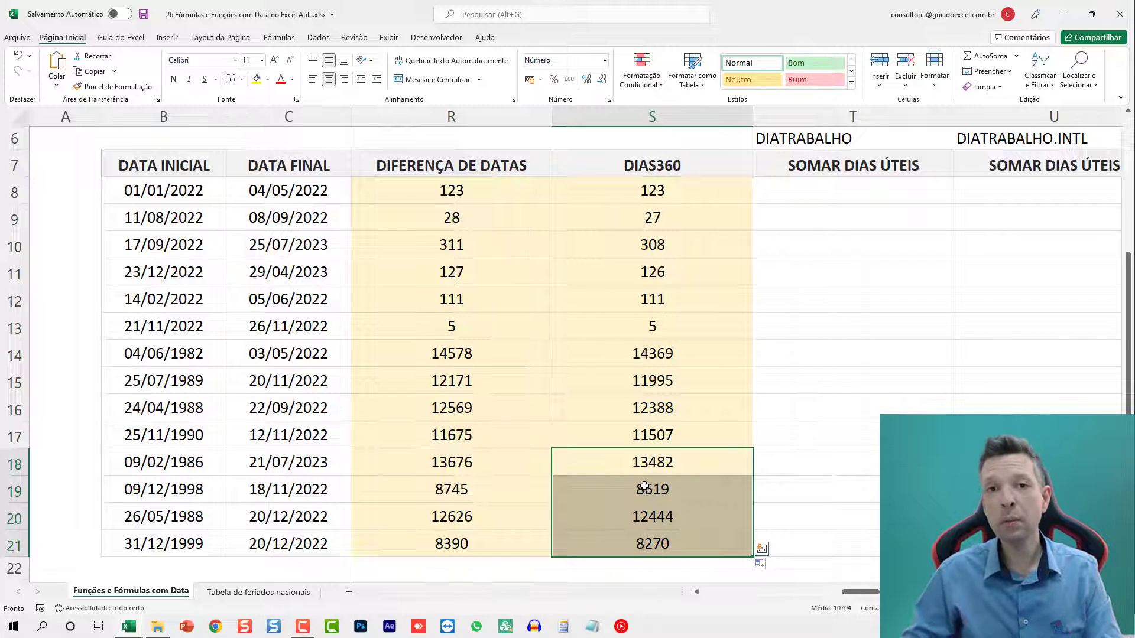
Begin a DIATRABALHO formula in T8 with B8 as the start date and absolute reference $T$5 as the days.
{"action": "key", "text": "Right"}
{"action": "key", "text": "Right"}
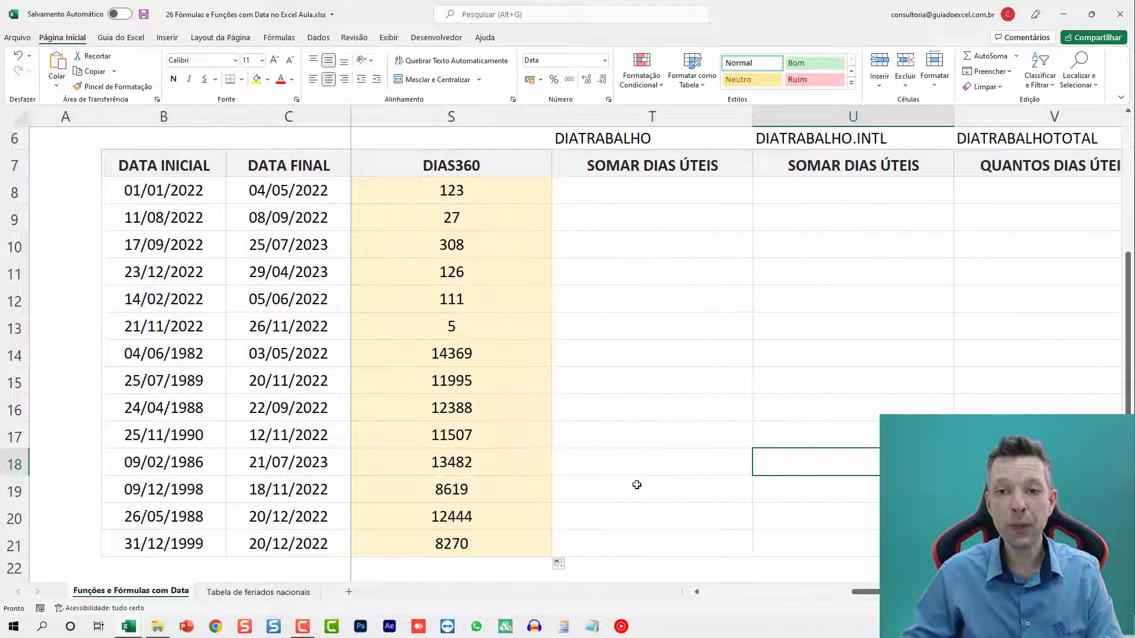
{"action": "key", "text": "Right"}
{"action": "left_click", "coordinate": [452, 187]}
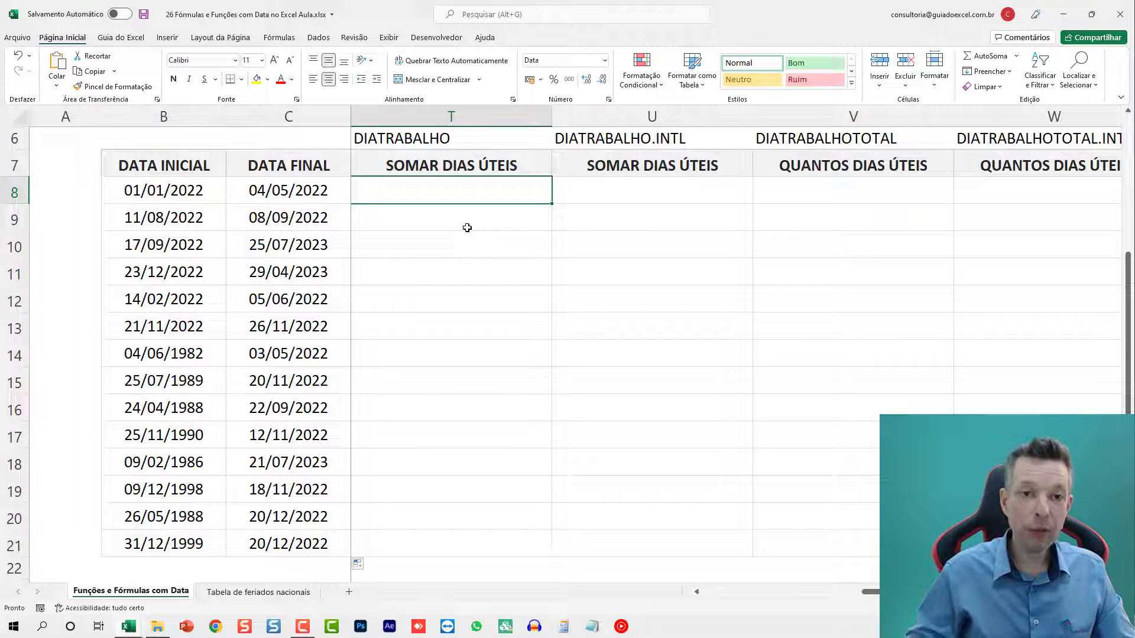
{"action": "type", "text": "=DIATRABAL"}
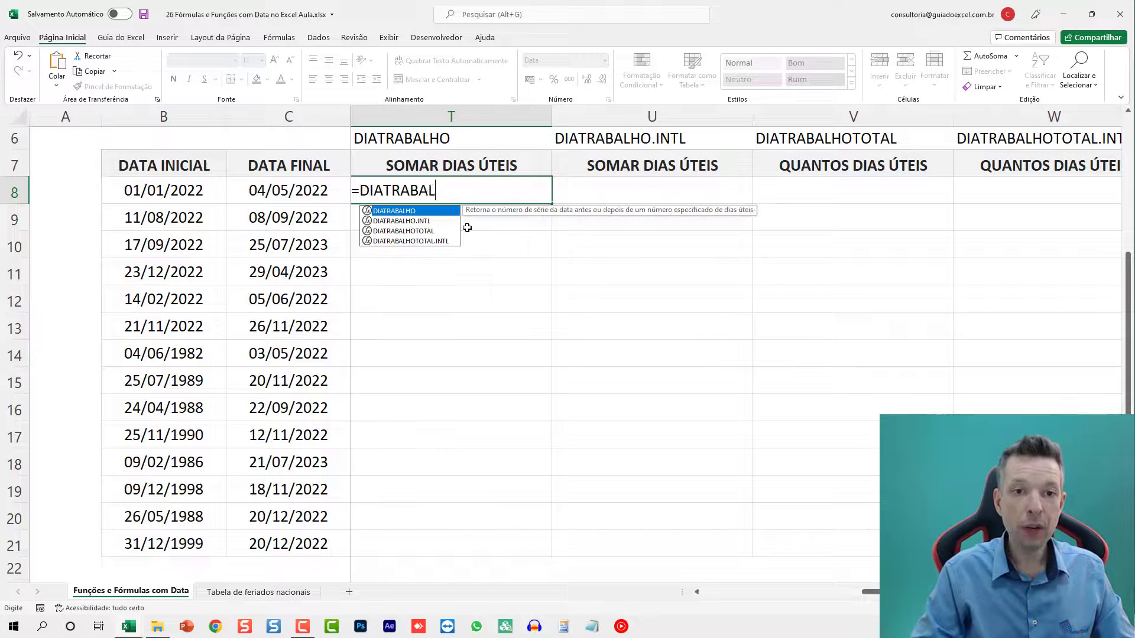
{"action": "type", "text": "HO("}
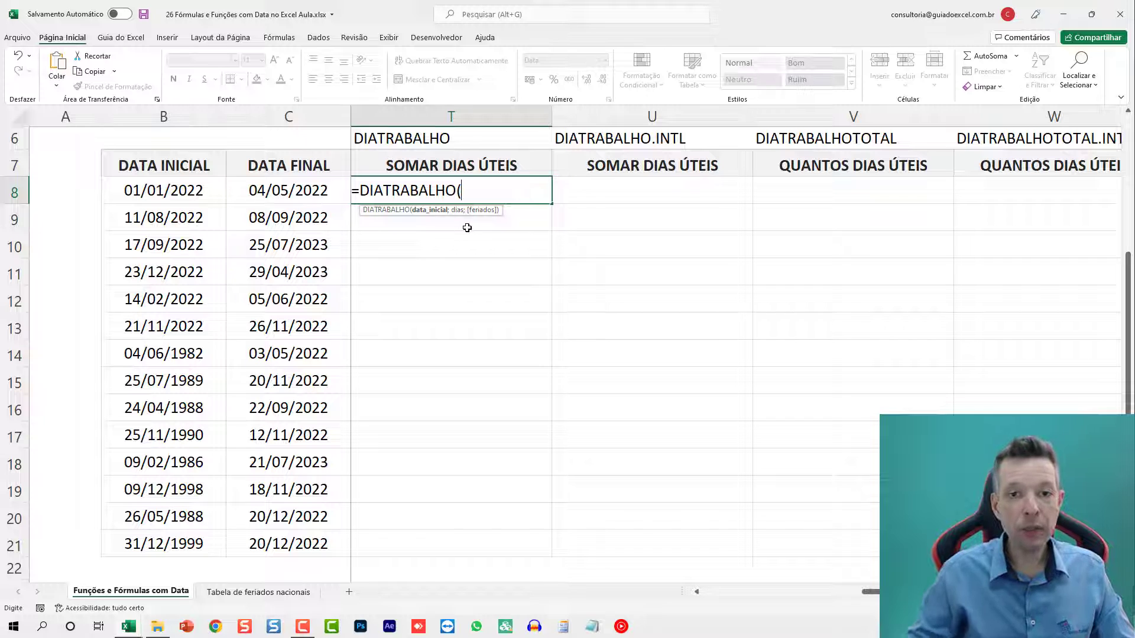
{"action": "left_click", "coordinate": [161, 190]}
{"action": "type", "text": ";"}
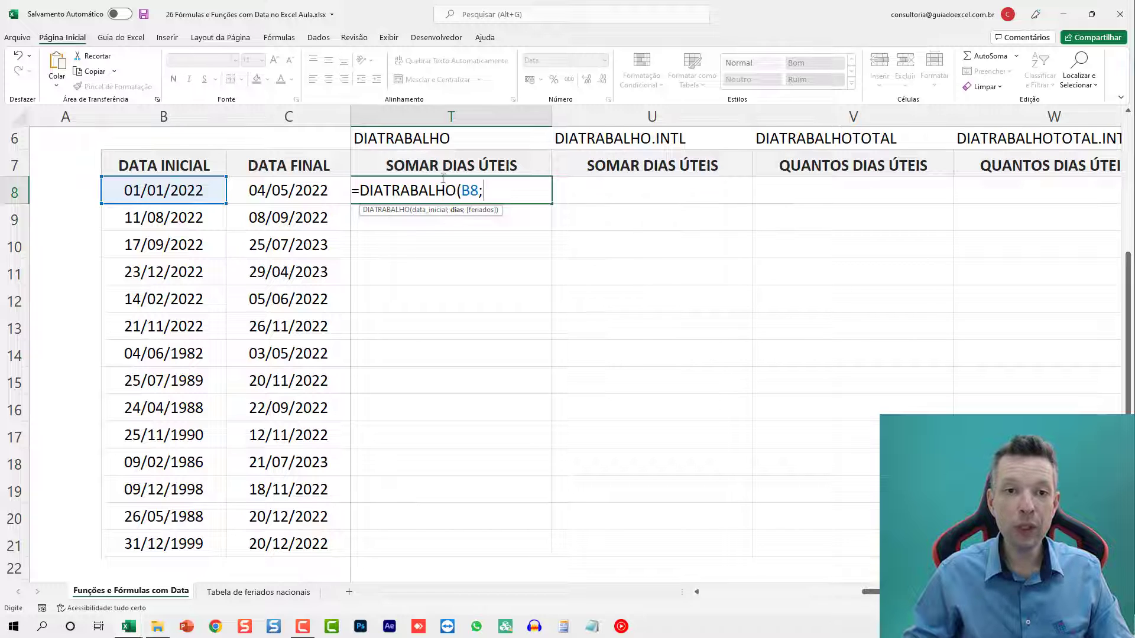
{"action": "scroll", "coordinate": [443, 179], "scroll_direction": "up", "scroll_amount": 1}
{"action": "left_click", "coordinate": [473, 185]}
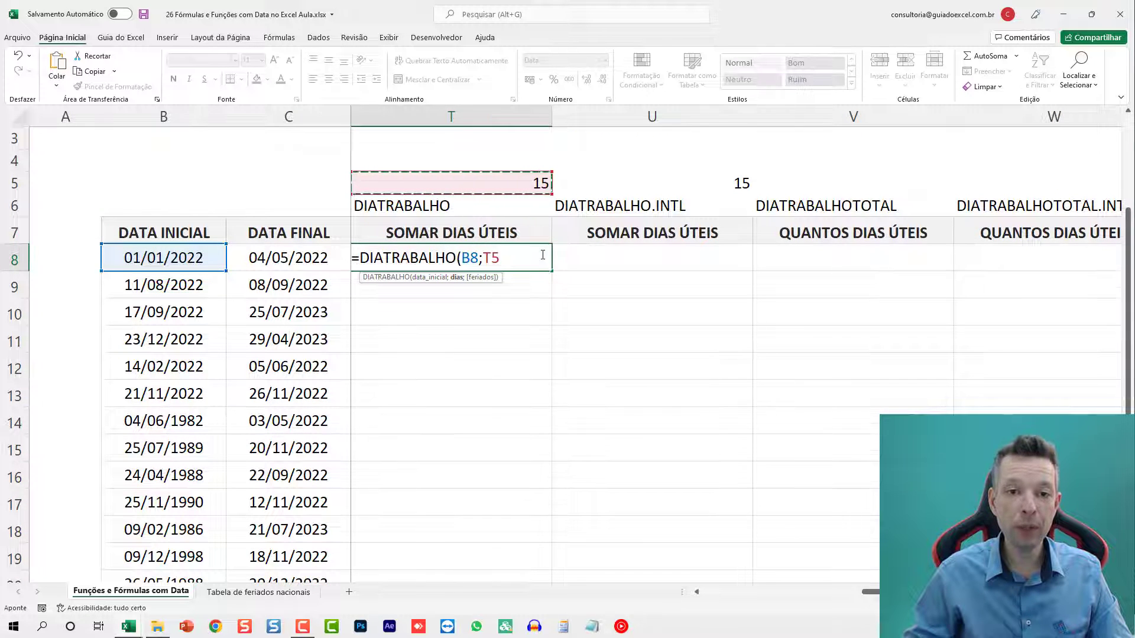
{"action": "scroll", "coordinate": [543, 255], "scroll_direction": "down", "scroll_amount": 1}
{"action": "scroll", "coordinate": [524, 228], "scroll_direction": "up", "scroll_amount": 1}
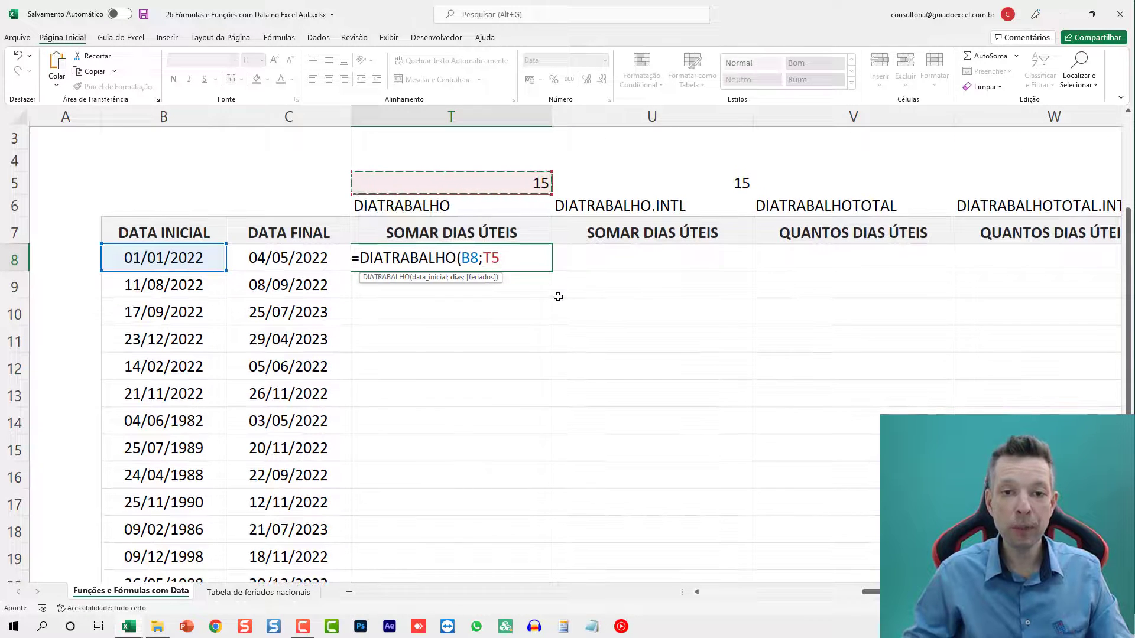
{"action": "key", "text": "F4"}
{"action": "type", "text": ";"}
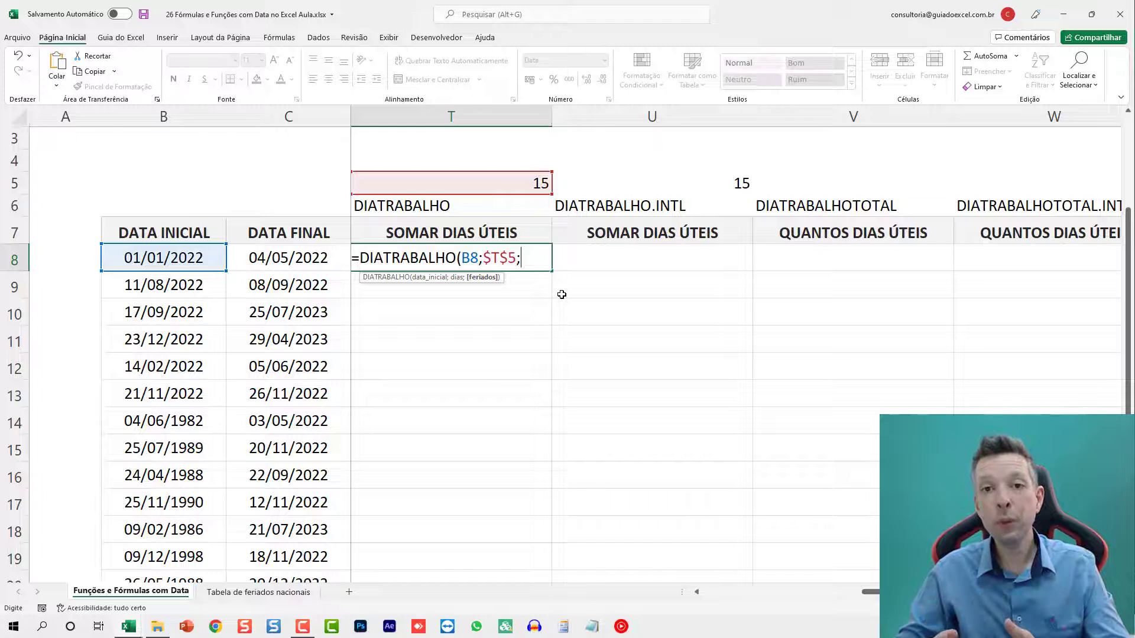
Complete the T8 formula with the Data column B8:B1073 of Tabela de feriados nacionais as holidays, and fill it down to T21.
{"action": "left_click", "coordinate": [258, 592]}
{"action": "left_click", "coordinate": [123, 386]}
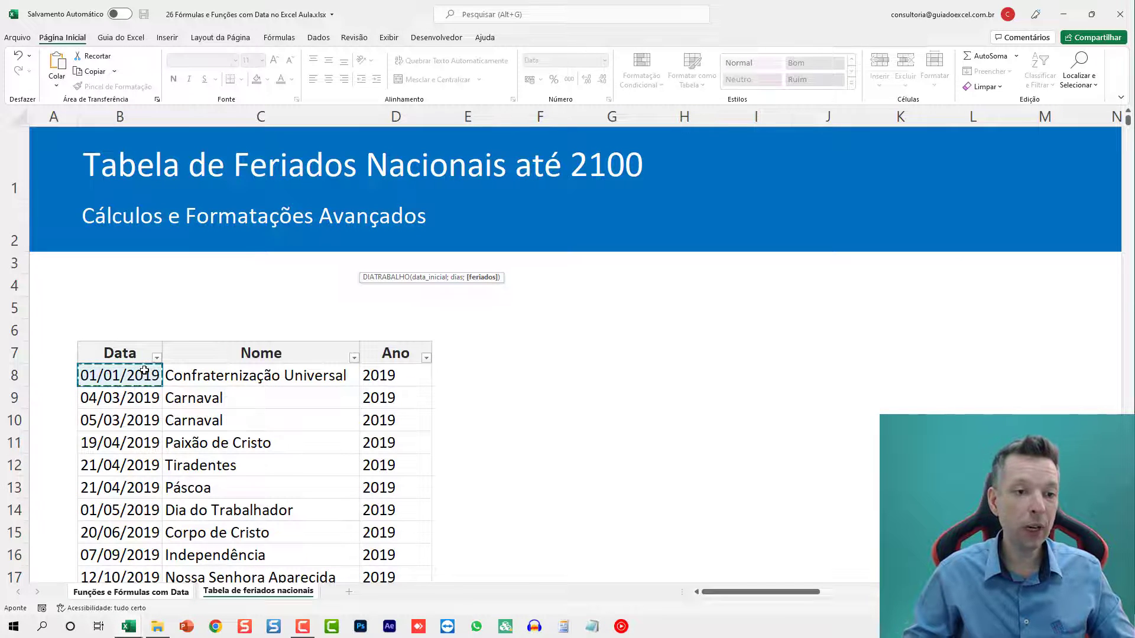
{"action": "key", "text": "ctrl+shift+Down"}
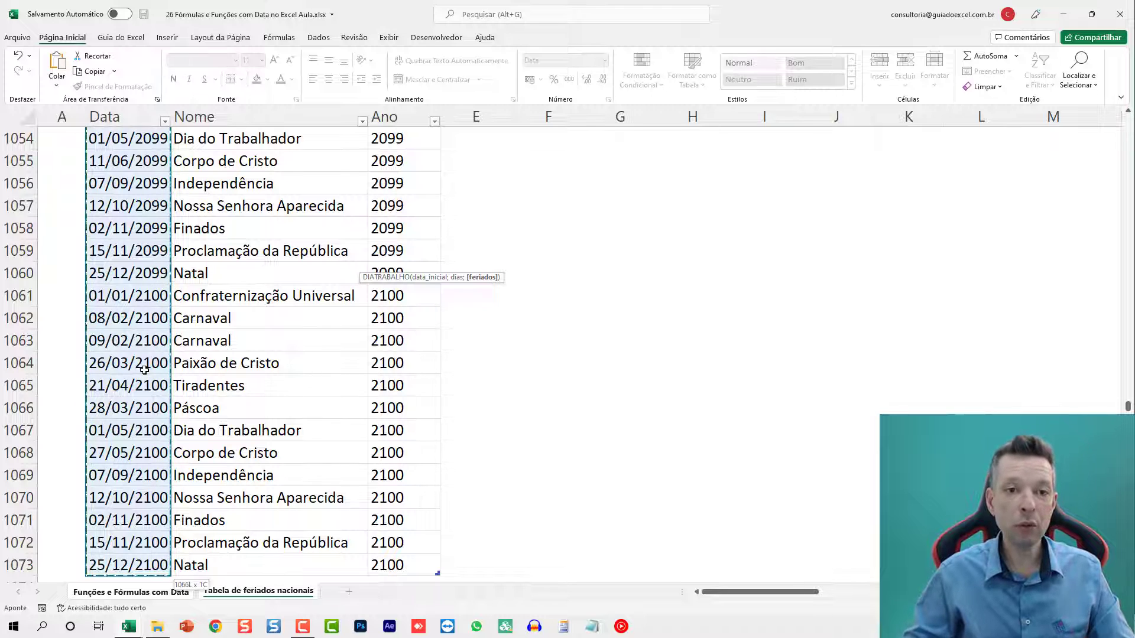
{"action": "type", "text": ")"}
{"action": "key", "text": "Return"}
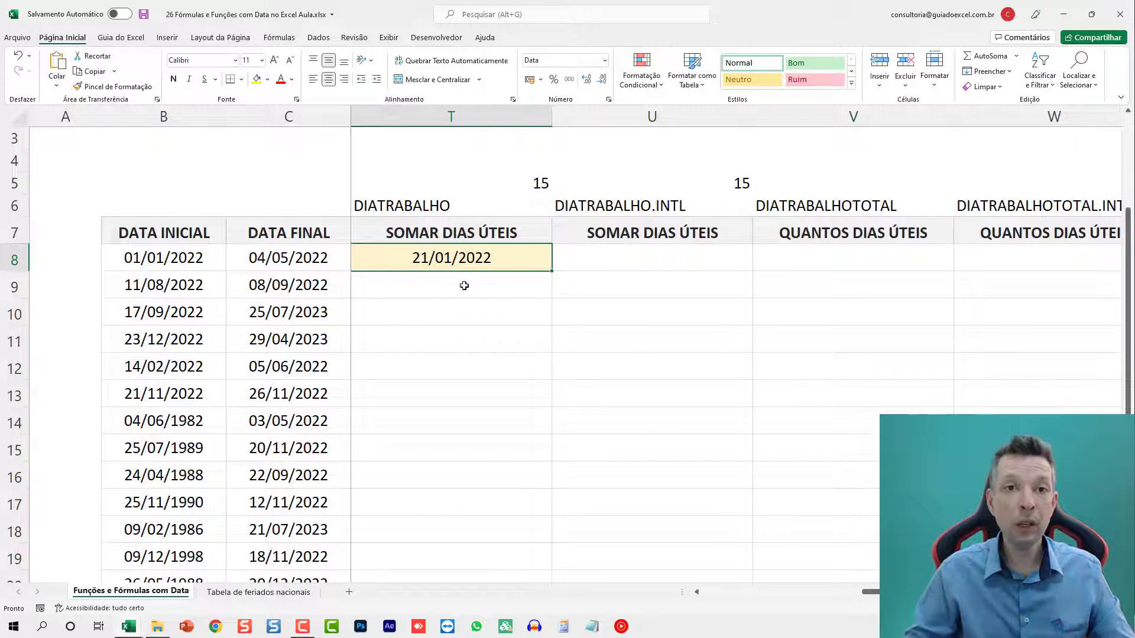
{"action": "double_click", "coordinate": [552, 270]}
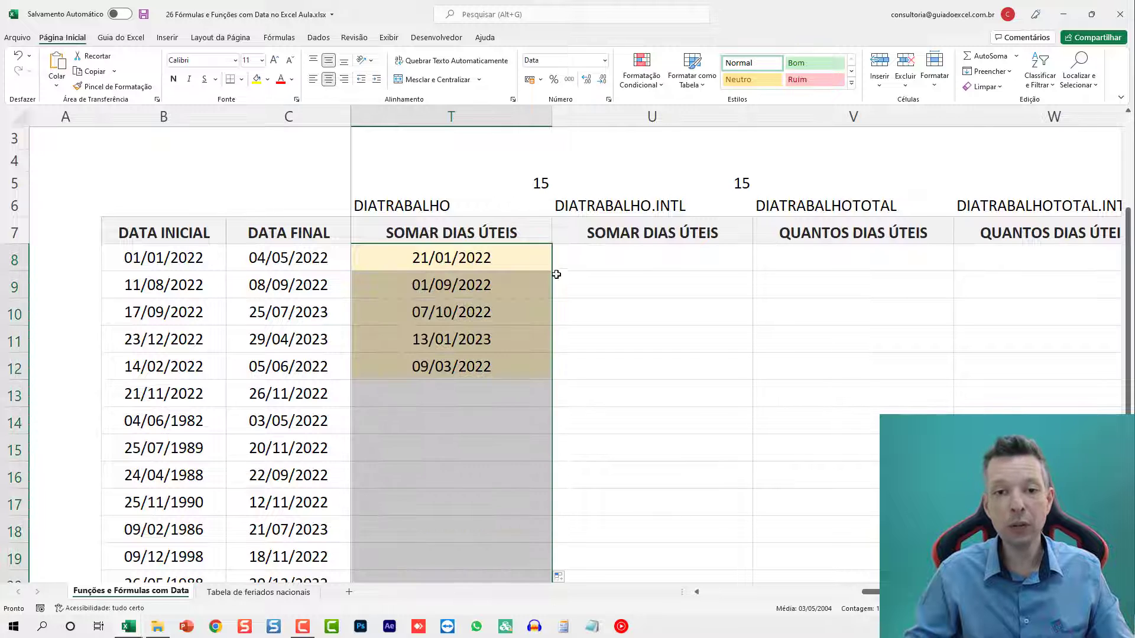
{"action": "scroll", "coordinate": [558, 274], "scroll_direction": "down", "scroll_amount": 1}
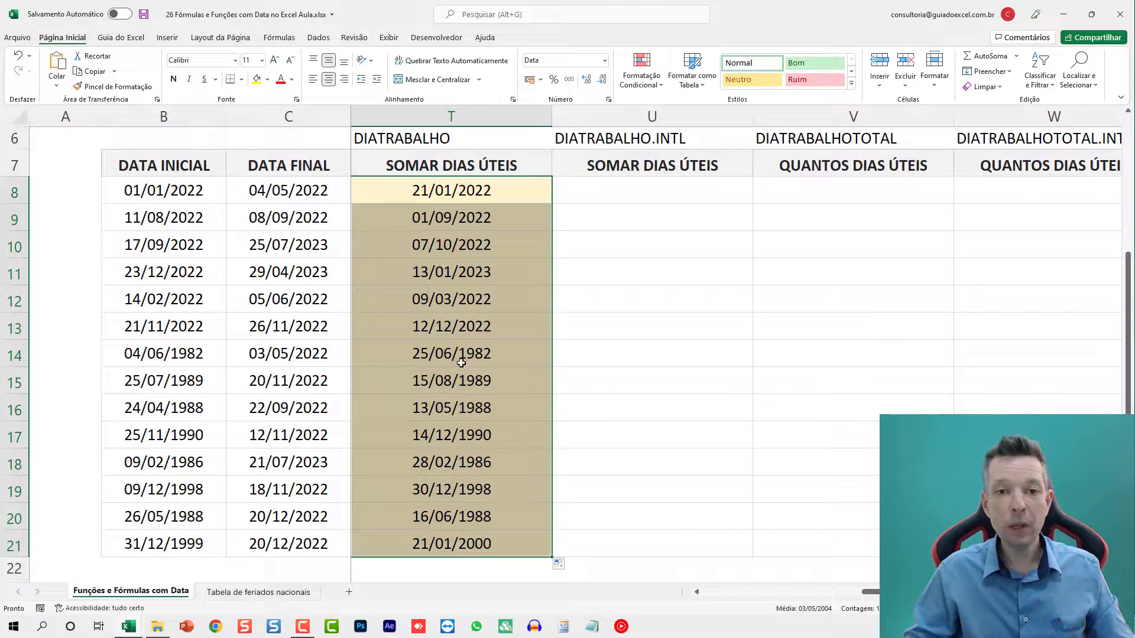
{"action": "left_click", "coordinate": [452, 523]}
Begin a DIATRABALHO.INTL formula in U8 under the SOMAR DIAS ÚTEIS header.
{"action": "left_click", "coordinate": [665, 202]}
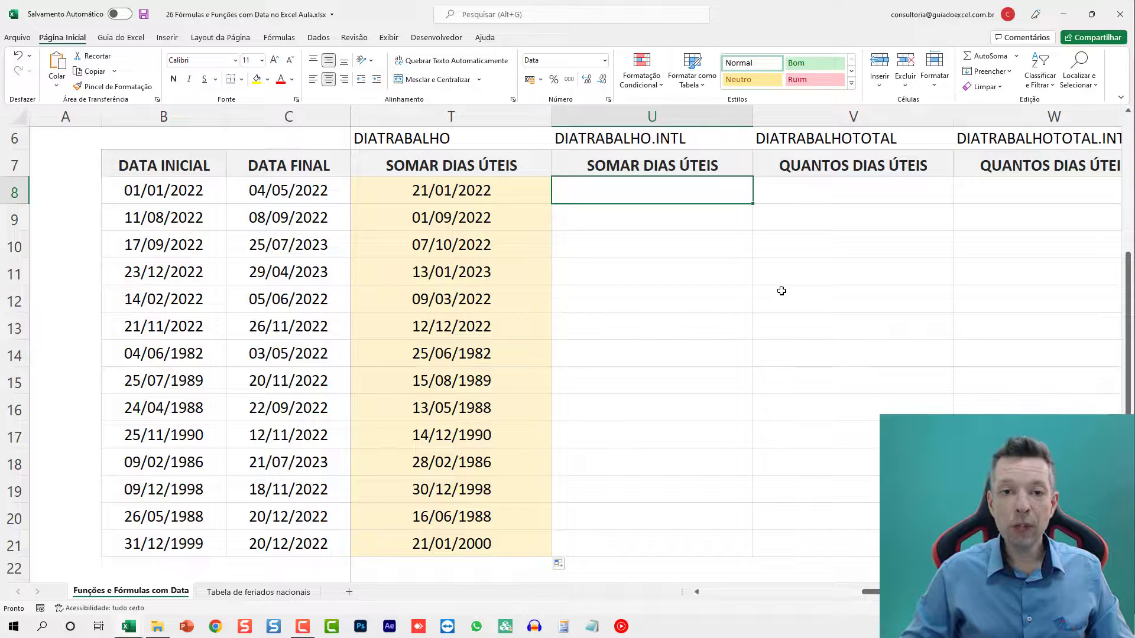
{"action": "key", "text": "Right"}
{"action": "key", "text": "Right"}
{"action": "key", "text": "Left"}
{"action": "key", "text": "Left"}
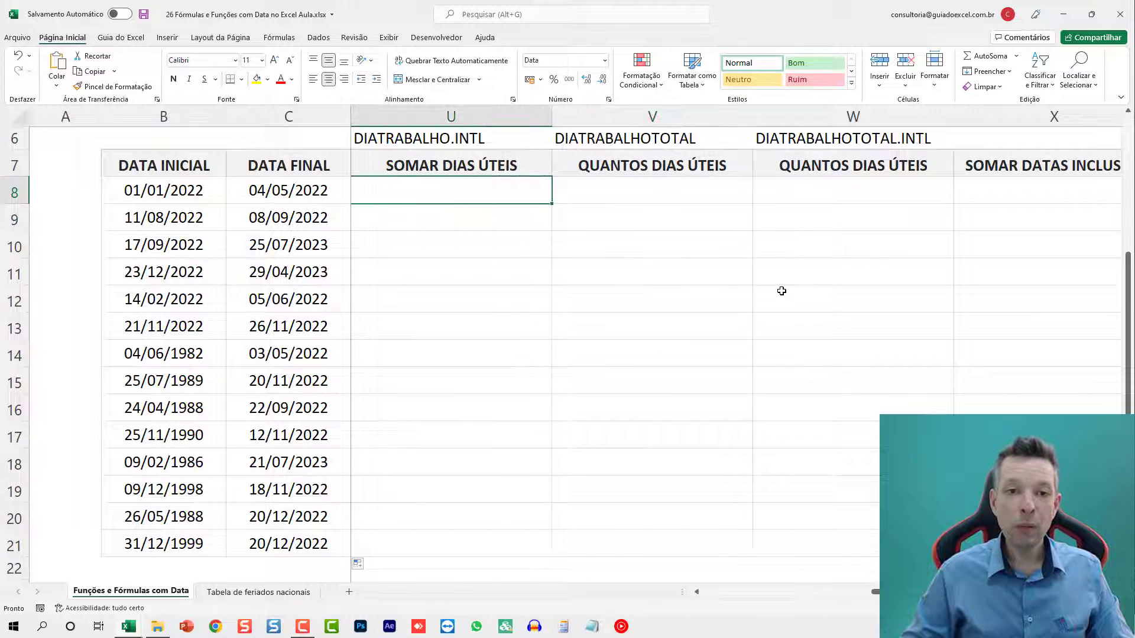
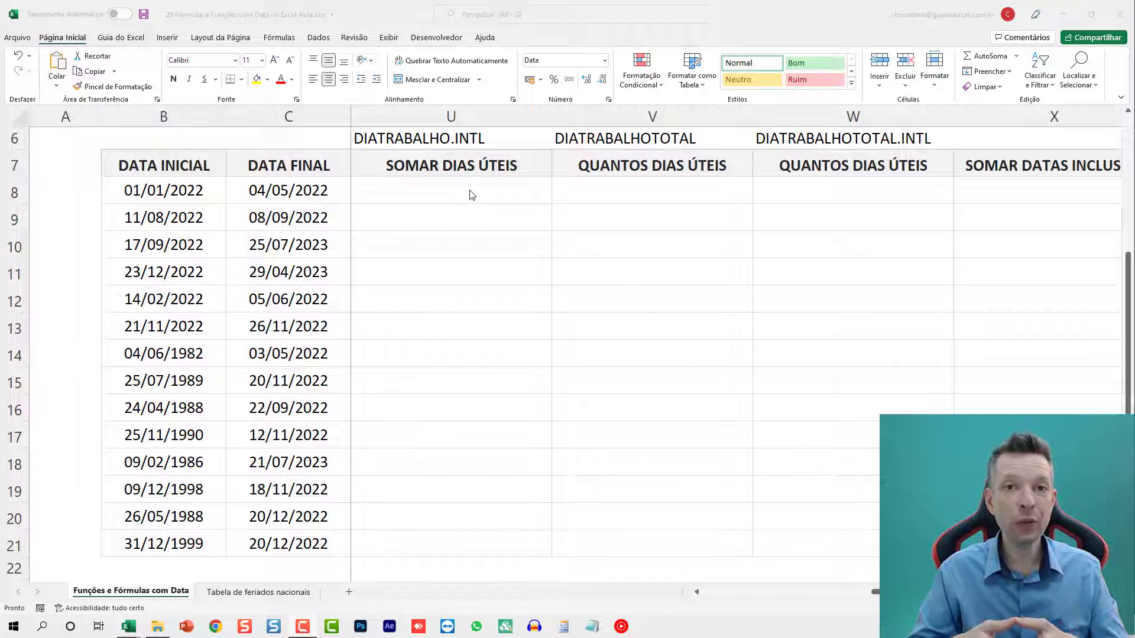
{"action": "left_click", "coordinate": [470, 191]}
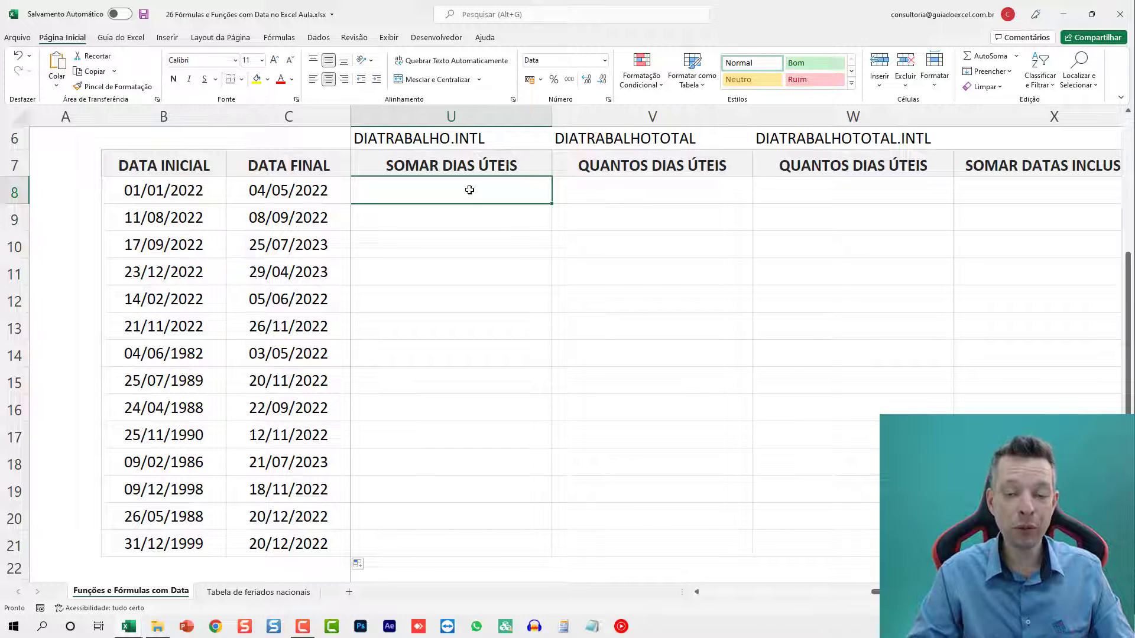
{"action": "type", "text": "=DIA"}
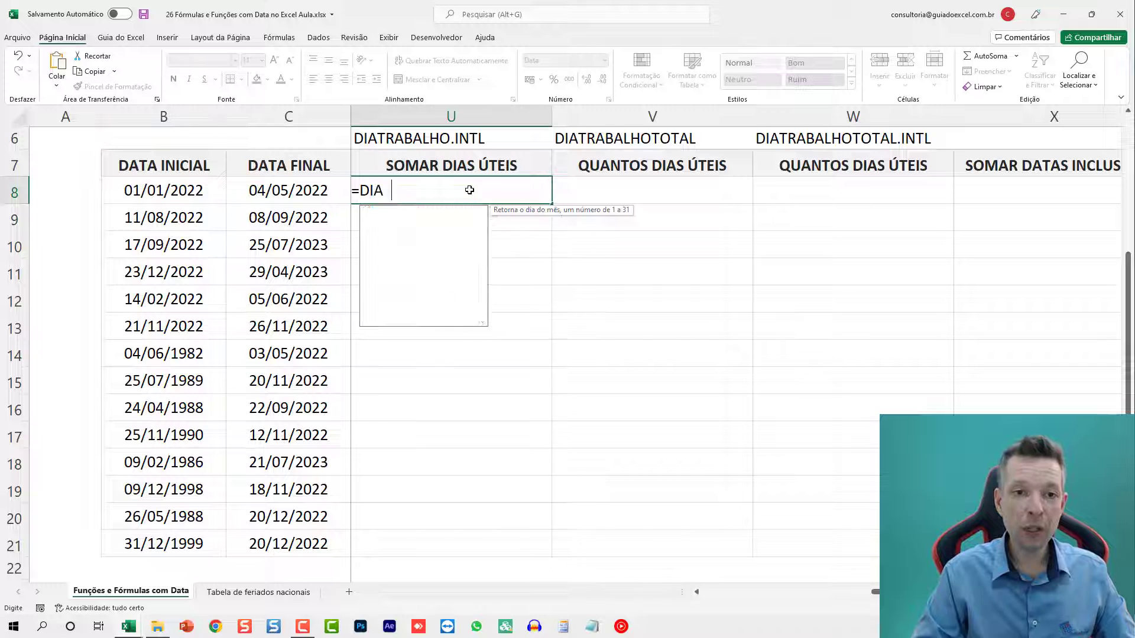
{"action": "type", "text": "TRABALHO.INTL"}
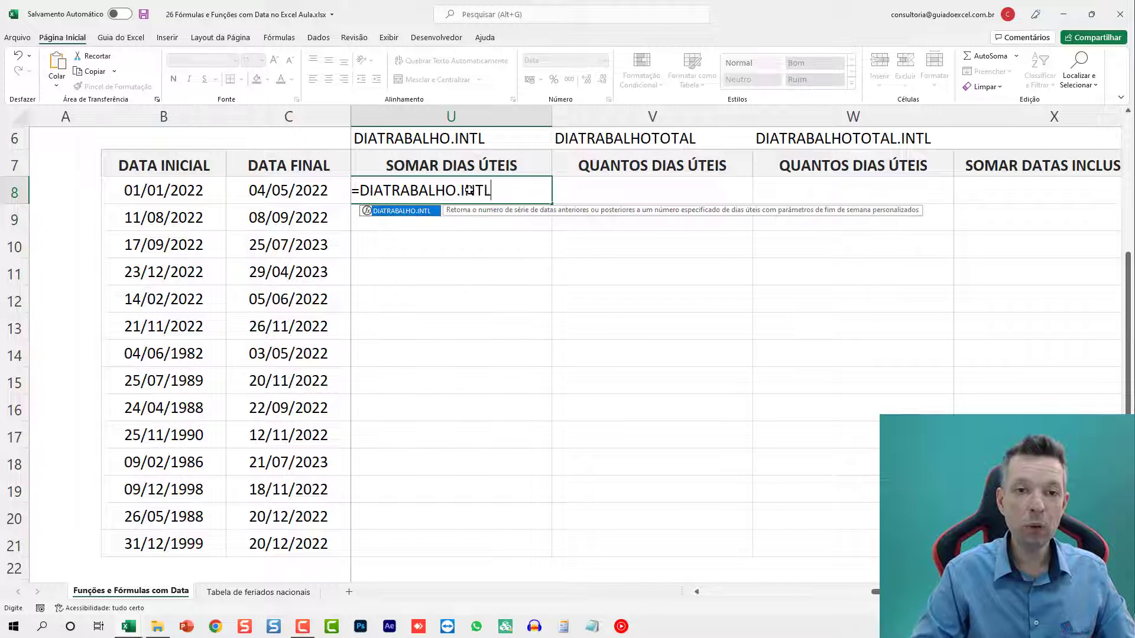
{"action": "type", "text": "("}
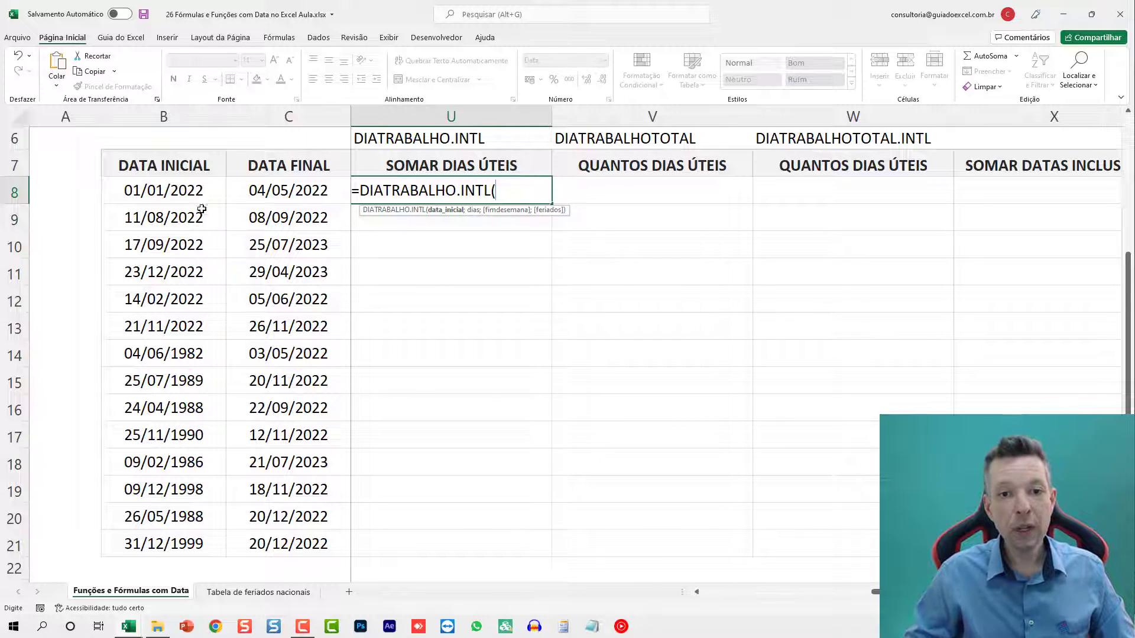
Supply B8 as the start date and absolute reference $U$5 as the days in the DIATRABALHO.INTL formula.
{"action": "left_click", "coordinate": [168, 193]}
{"action": "type", "text": ";"}
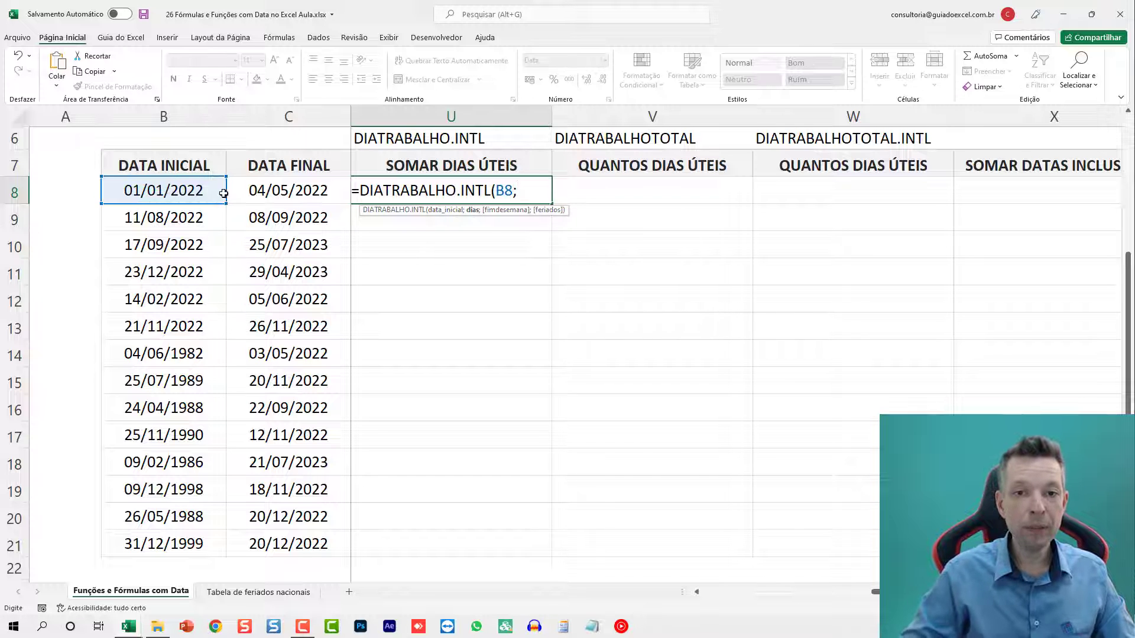
{"action": "left_click", "coordinate": [473, 148]}
{"action": "key", "text": "Up"}
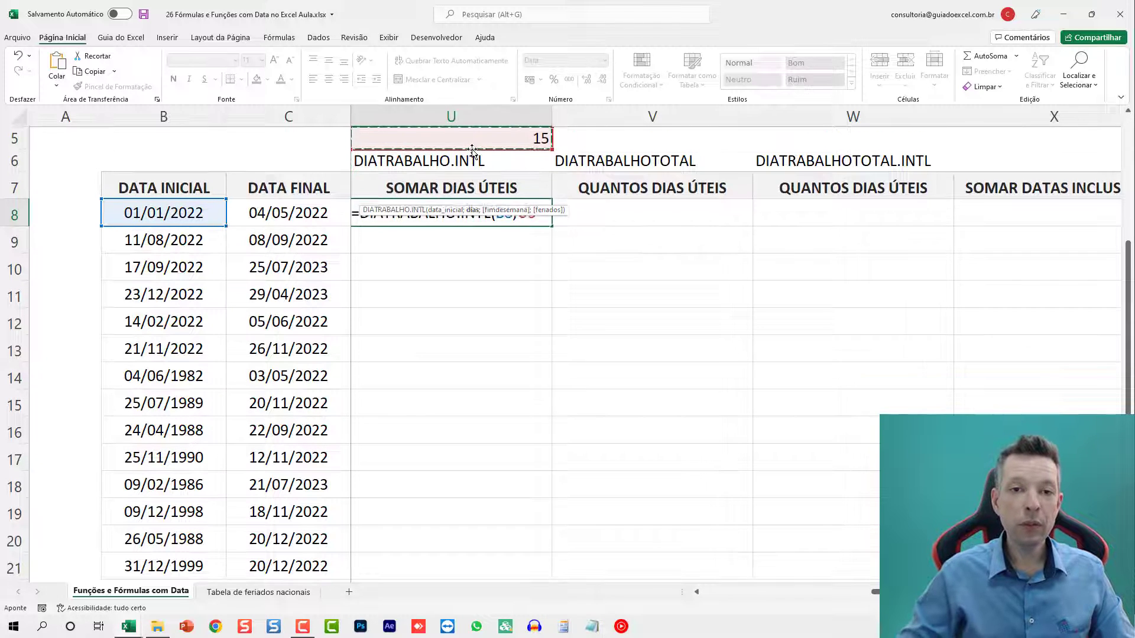
{"action": "key", "text": "F4"}
{"action": "type", "text": ";"}
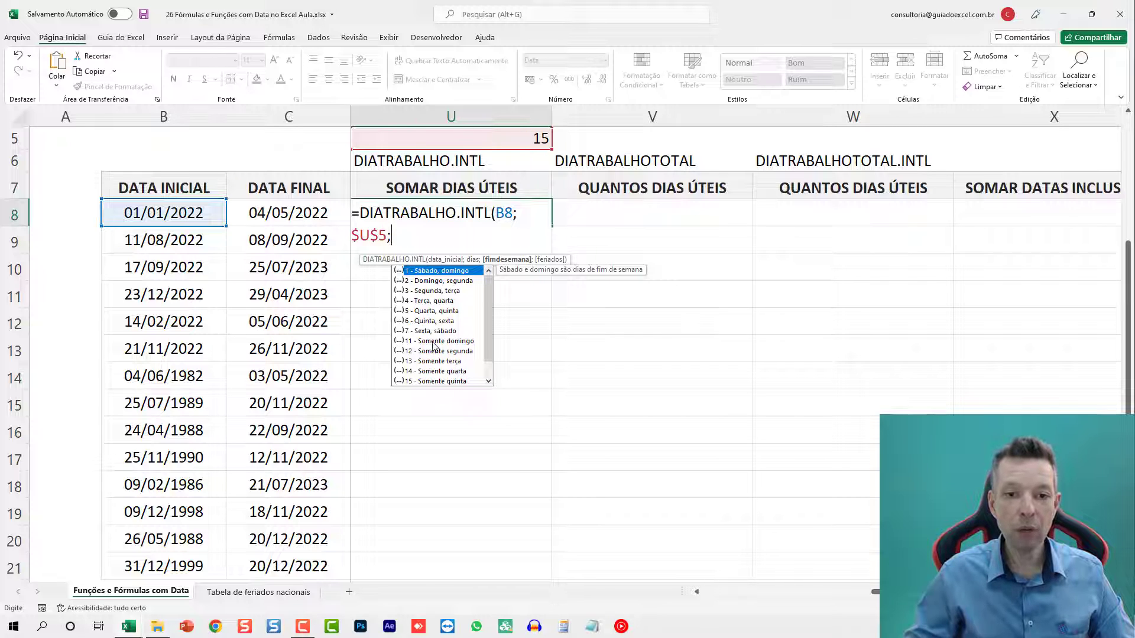
Complete the DIATRABALHO.INTL formula in U8 with weekend option 11 (Somente domingo) and tFeriados[Data] as the holidays.
{"action": "double_click", "coordinate": [431, 346]}
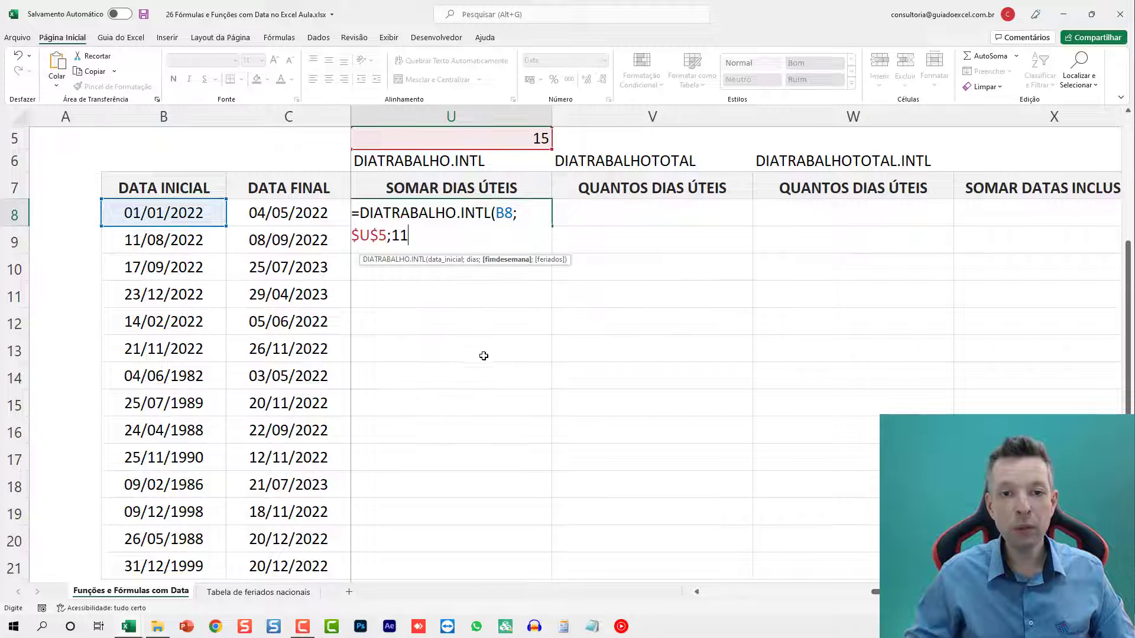
{"action": "type", "text": ";"}
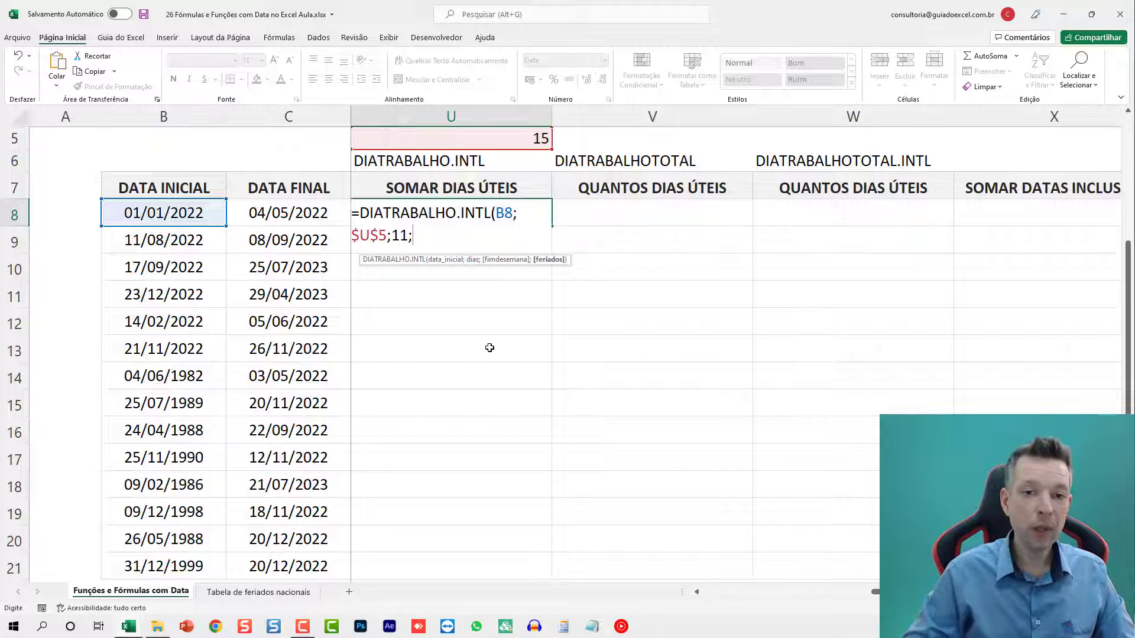
{"action": "type", "text": "tFeriados"}
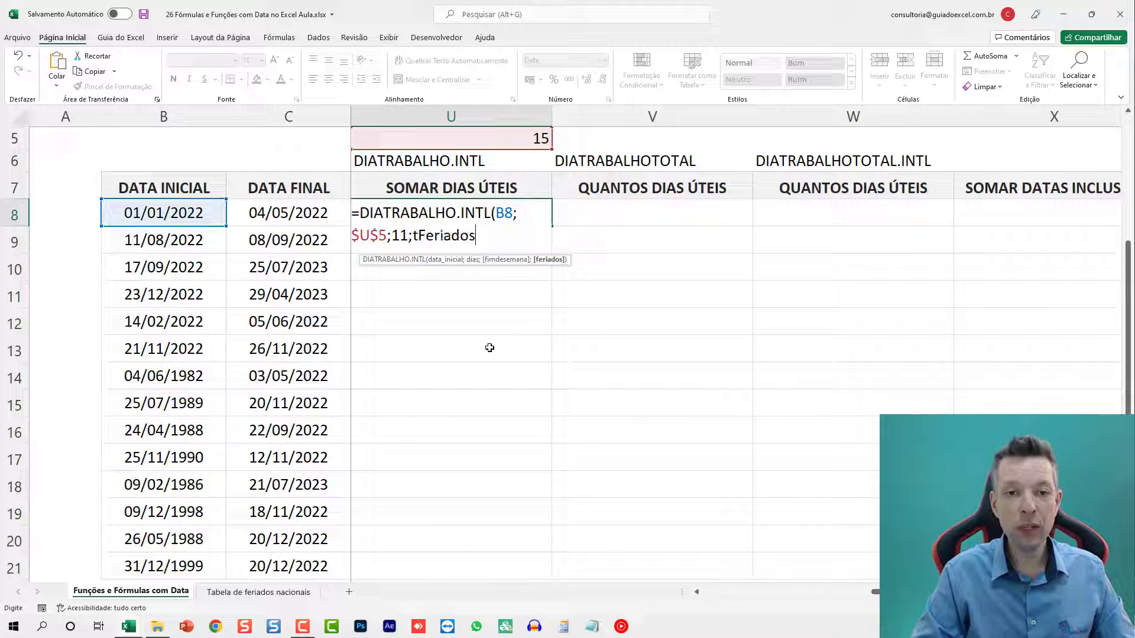
{"action": "type", "text": "[dATA"}
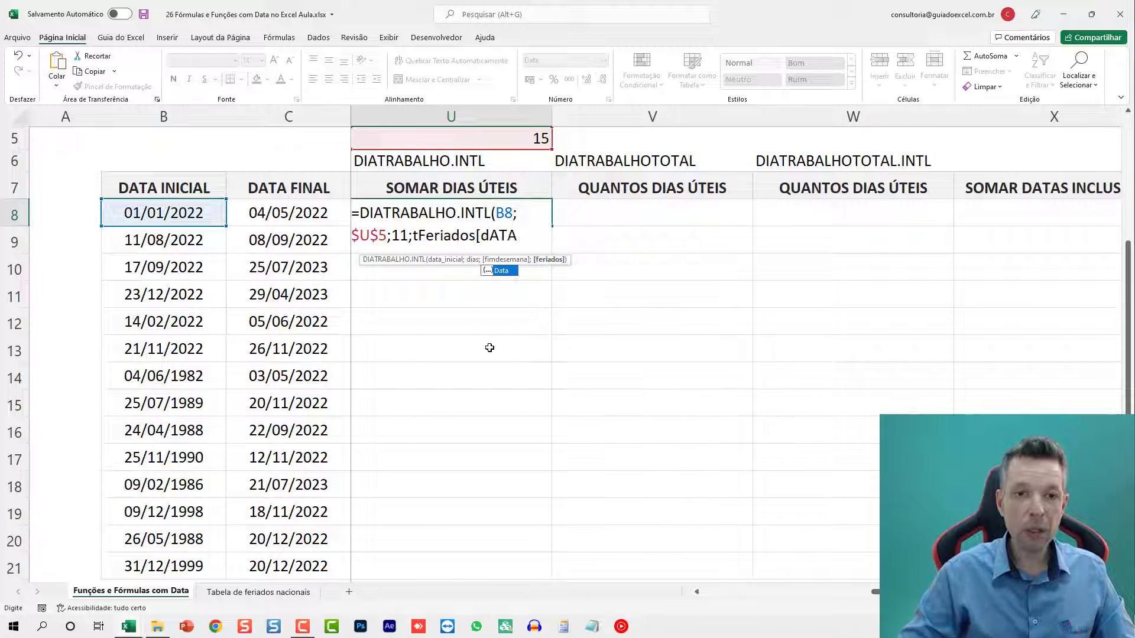
{"action": "key", "text": "Tab"}
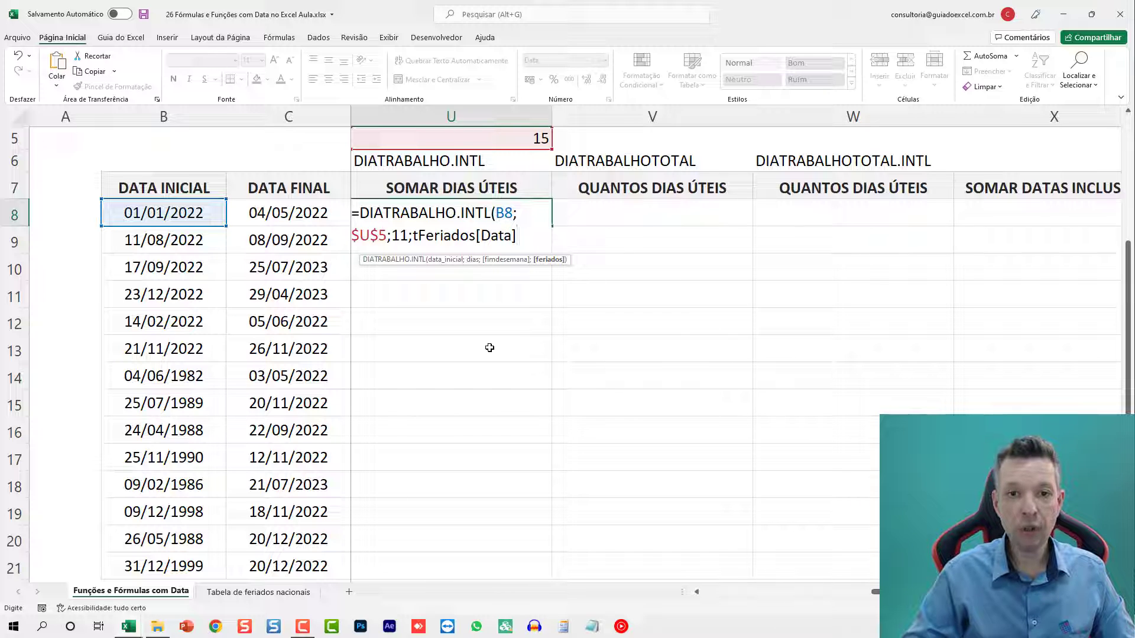
{"action": "type", "text": ")"}
{"action": "key", "text": "Return"}
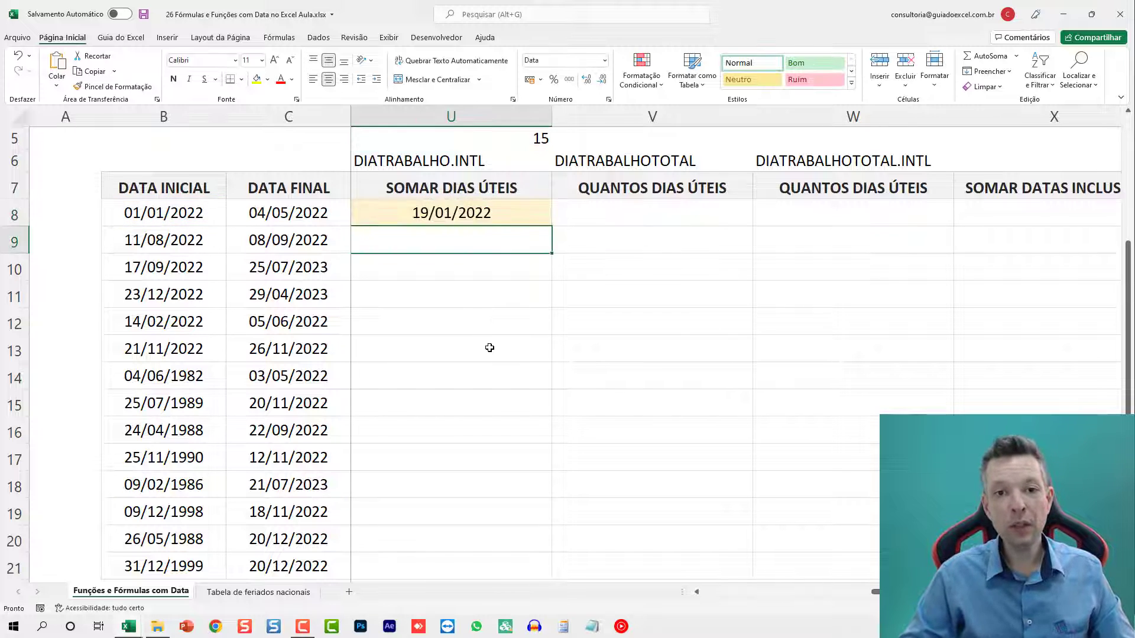
Fill the DIATRABALHO.INTL formula from U8 down to U21.
{"action": "key", "text": "Up"}
{"action": "scroll", "coordinate": [490, 347], "scroll_direction": "left", "scroll_amount": 1}
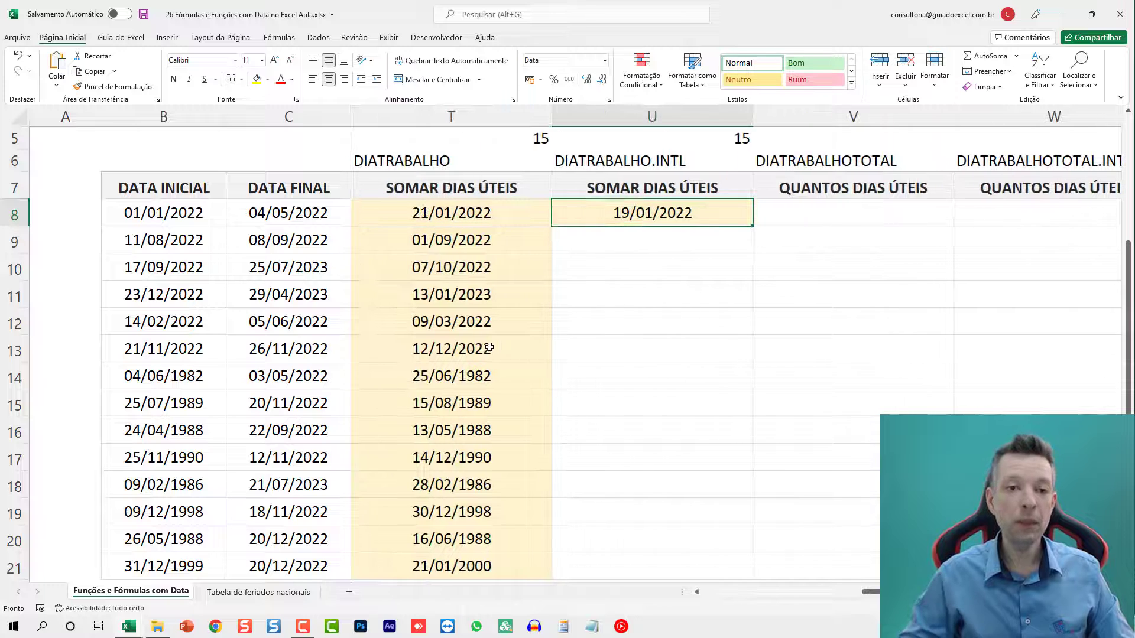
{"action": "double_click", "coordinate": [751, 225]}
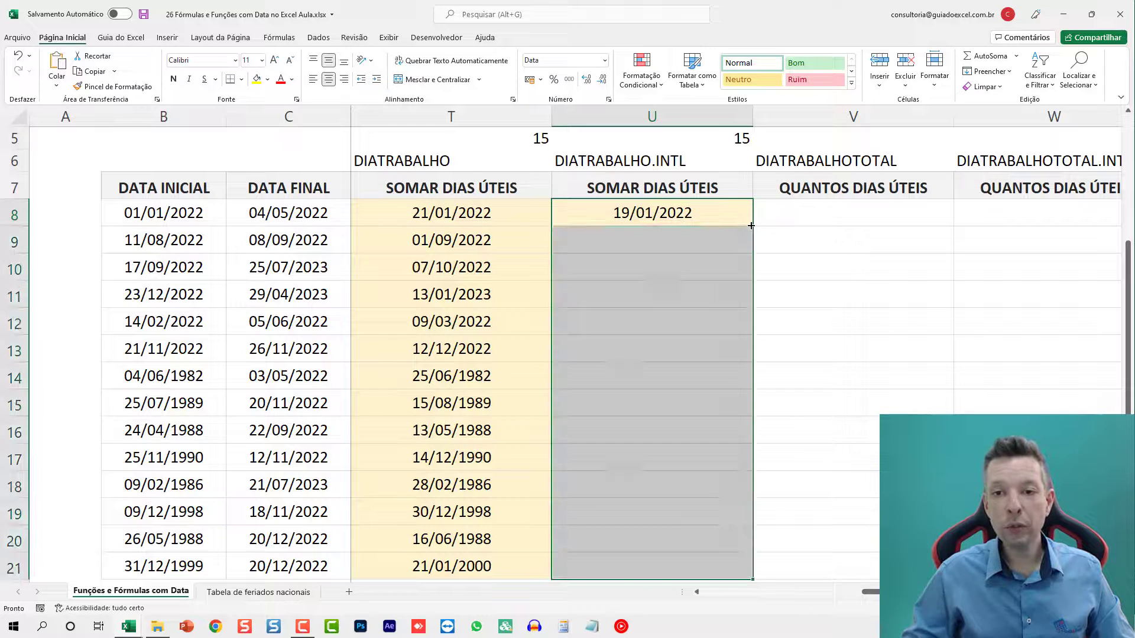
{"action": "scroll", "coordinate": [695, 302], "scroll_direction": "down", "scroll_amount": 1}
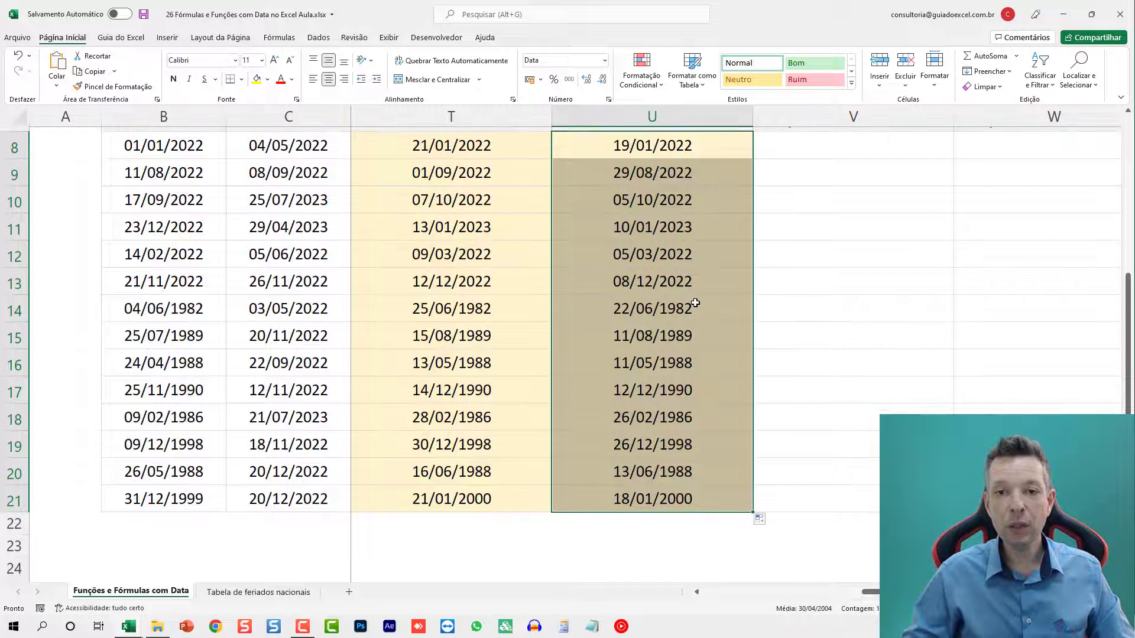
Compare the DIATRABALHO and DIATRABALHO.INTL dates in columns T and U, and look over the adjacent QUANTOS DIAS ÚTEIS columns.
{"action": "left_click", "coordinate": [515, 182]}
{"action": "key", "text": "Up"}
{"action": "key", "text": "Up"}
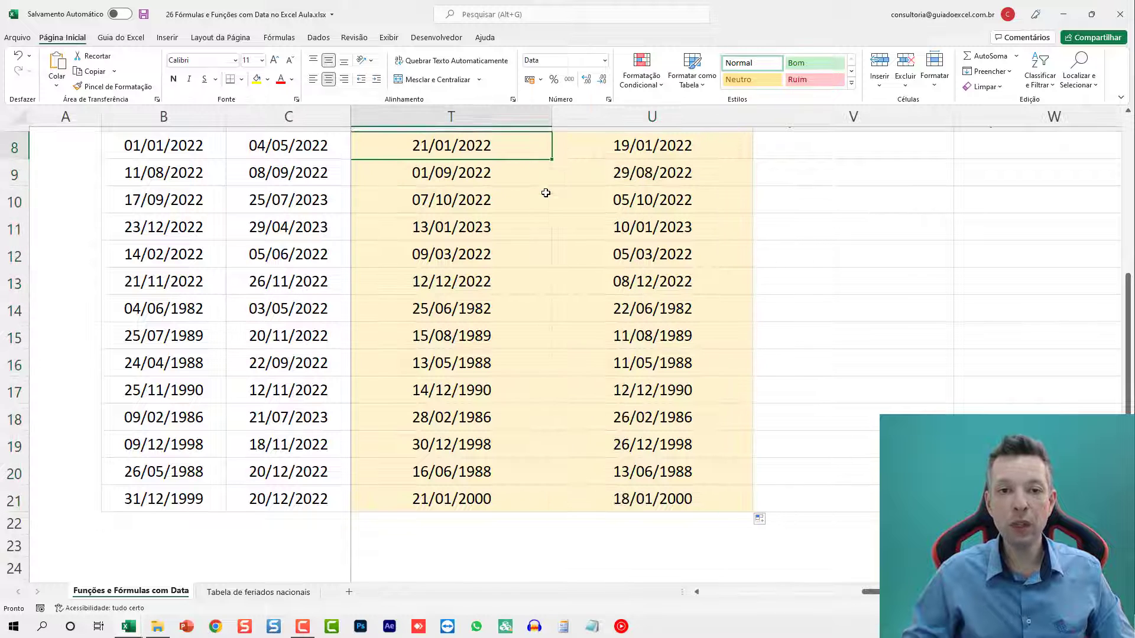
{"action": "left_click_drag", "start_coordinate": [655, 192], "coordinate": [663, 519]}
{"action": "left_click", "coordinate": [650, 412]}
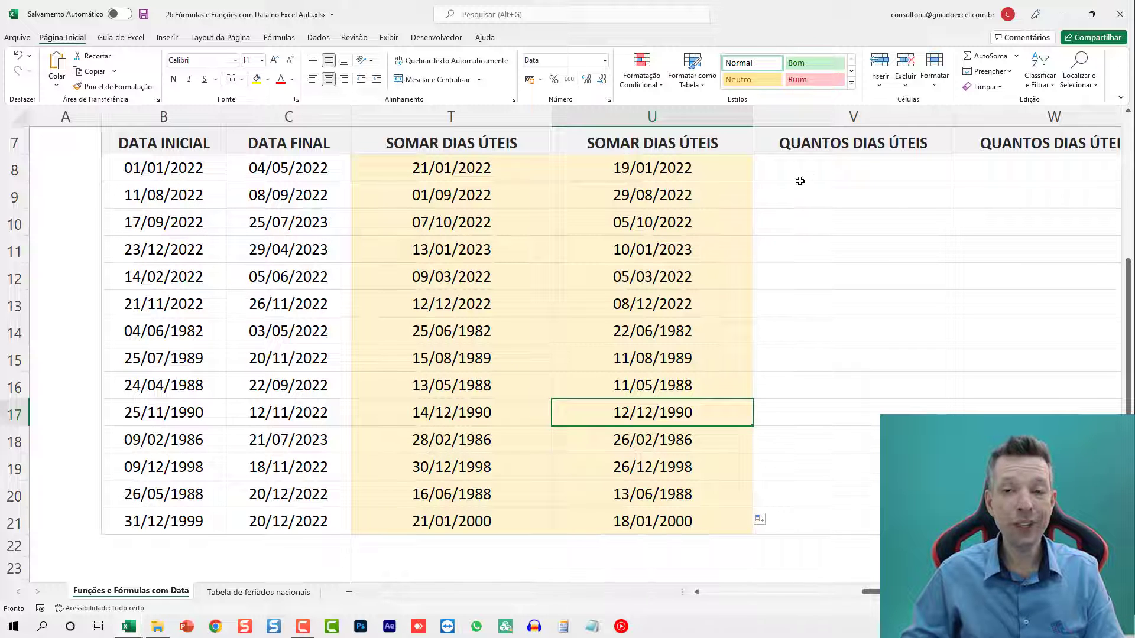
{"action": "left_click", "coordinate": [803, 163]}
{"action": "key", "text": "Right"}
{"action": "scroll", "coordinate": [689, 203], "scroll_direction": "up", "scroll_amount": 2}
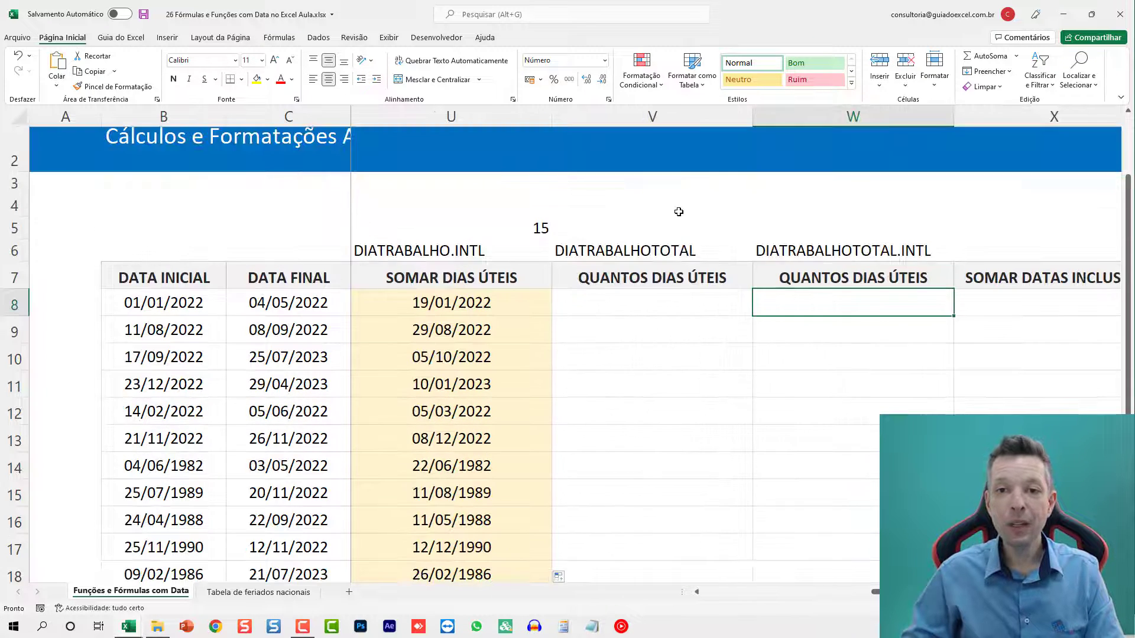
{"action": "scroll", "coordinate": [678, 213], "scroll_direction": "down", "scroll_amount": 1}
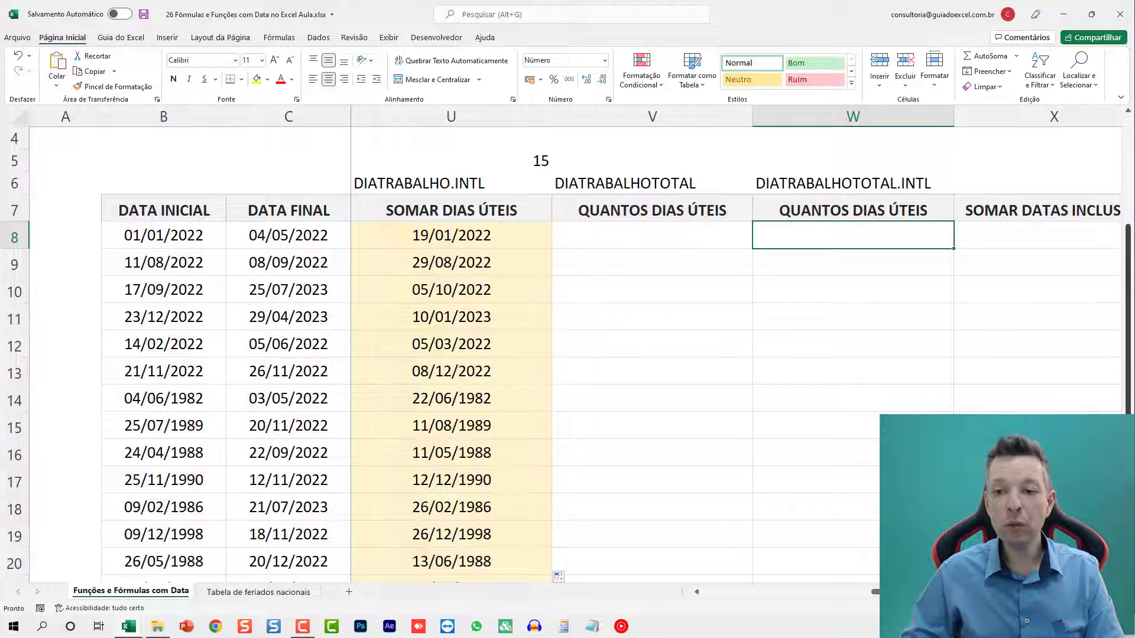
{"action": "scroll", "coordinate": [758, 274], "scroll_direction": "down", "scroll_amount": 1}
{"action": "left_click", "coordinate": [664, 222]}
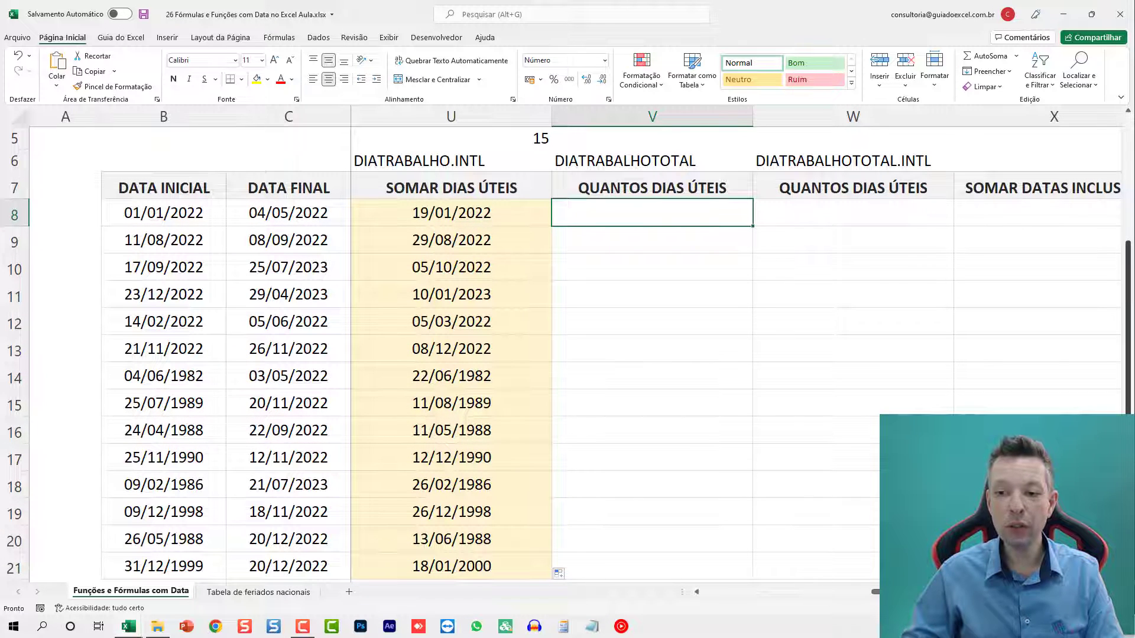
{"action": "scroll", "coordinate": [678, 218], "scroll_direction": "down", "scroll_amount": 1}
{"action": "key", "text": "Right"}
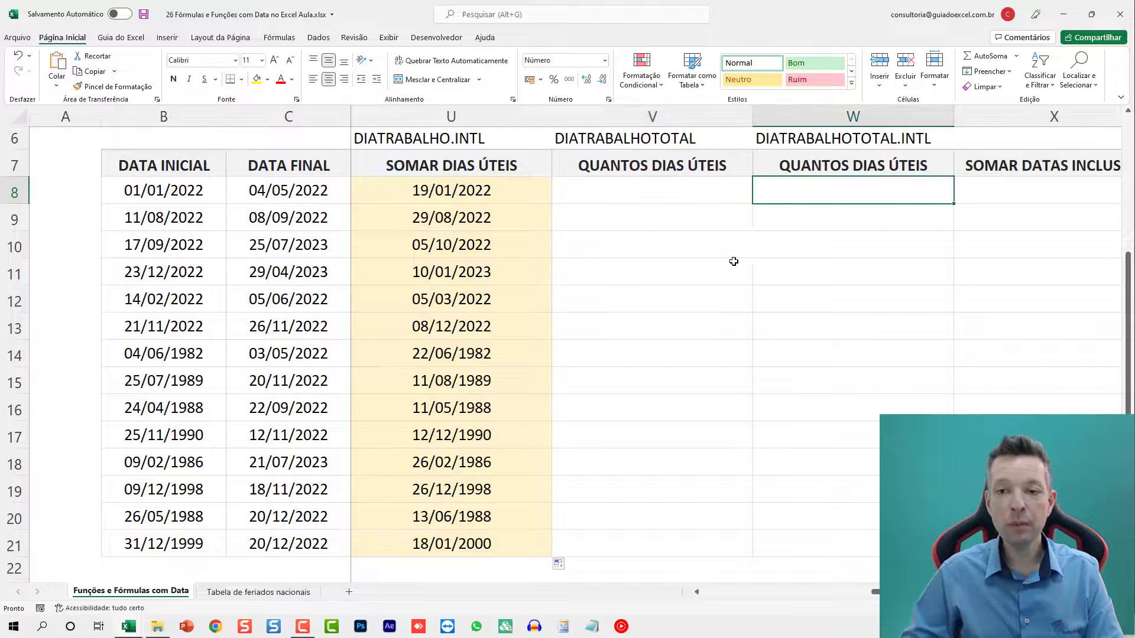
{"action": "key", "text": "Right"}
Start a DIATRABALHOTOTAL formula in V8 with B8 as the start date and C8 as the end date.
{"action": "key", "text": "Left"}
{"action": "key", "text": "Left"}
{"action": "type", "text": "=DI"}
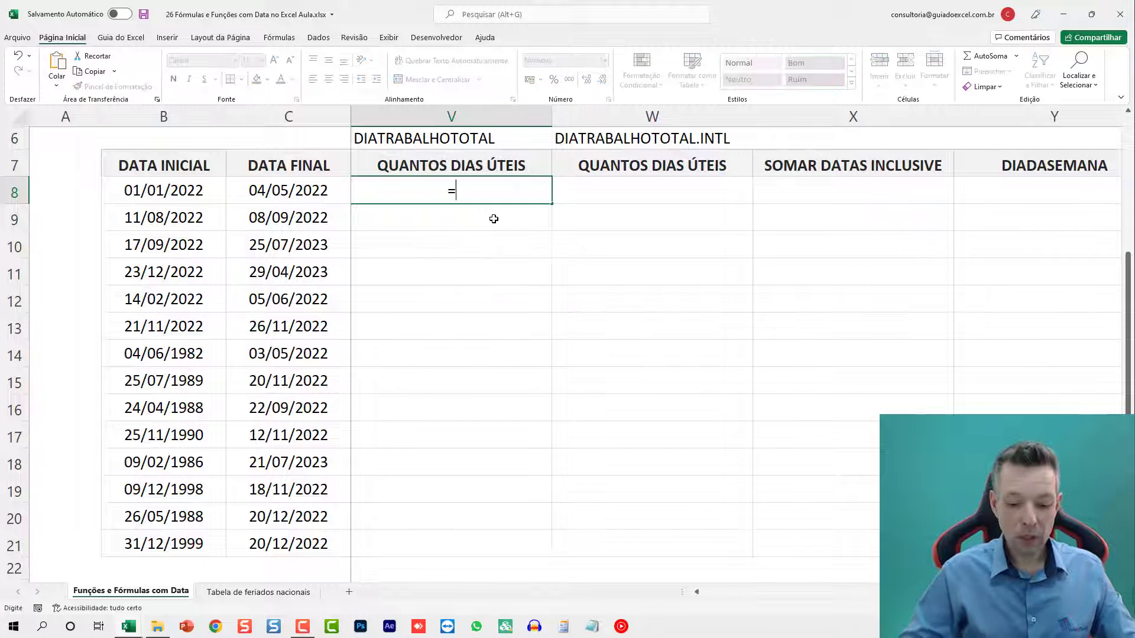
{"action": "key", "text": "BackSpace"}
{"action": "key", "text": "BackSpace"}
{"action": "type", "text": "DIATRABA"}
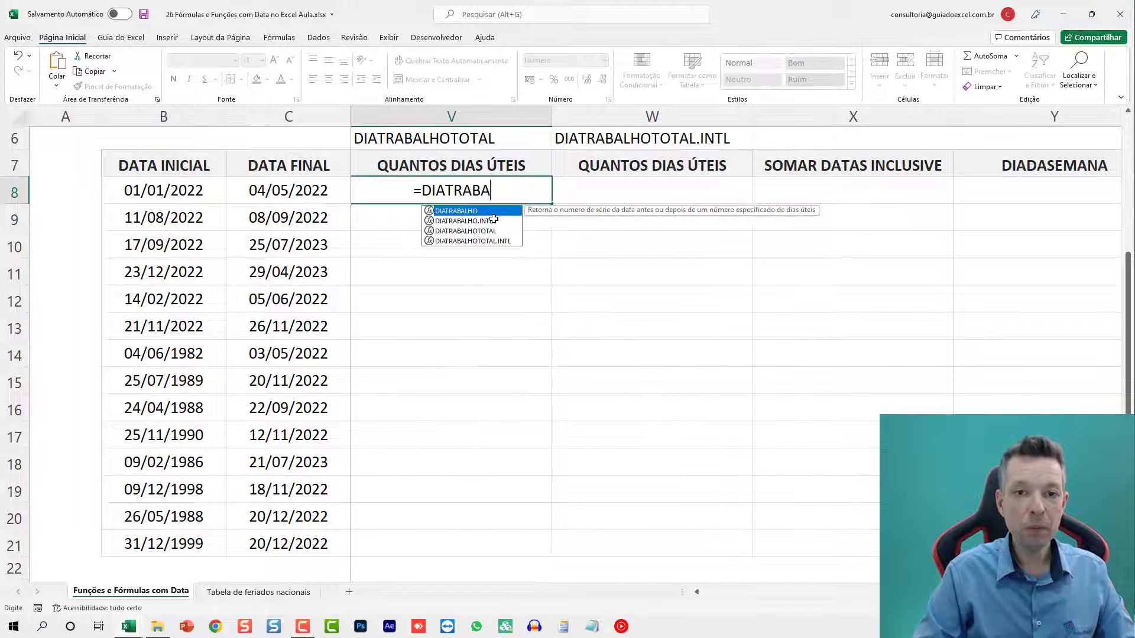
{"action": "type", "text": "LHOTOTAL"}
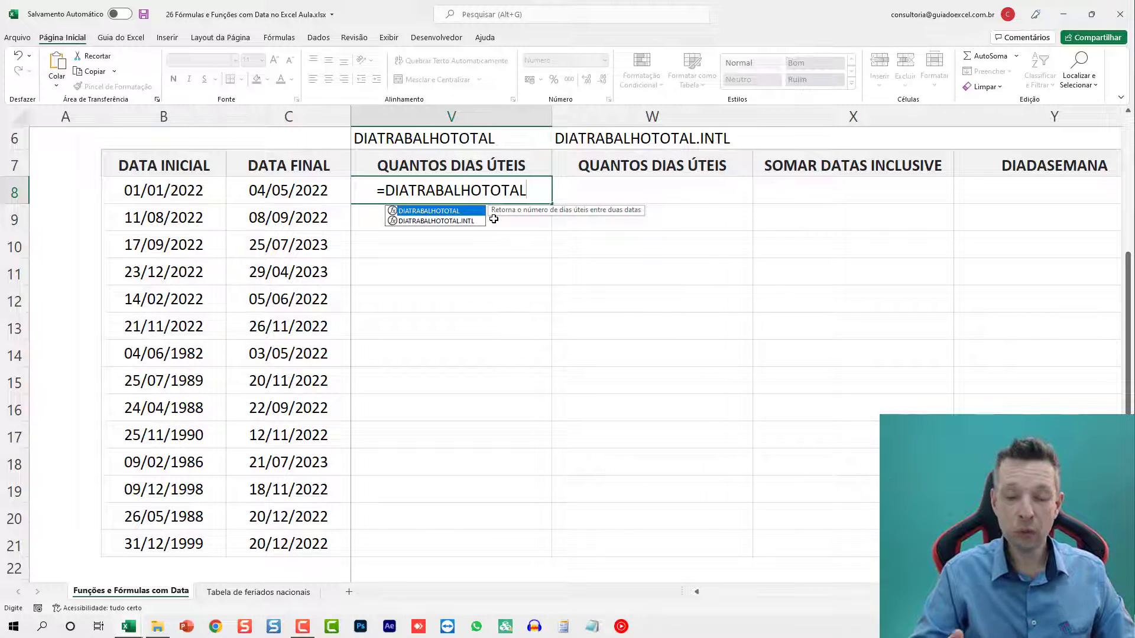
{"action": "type", "text": "("}
{"action": "left_click", "coordinate": [204, 195]}
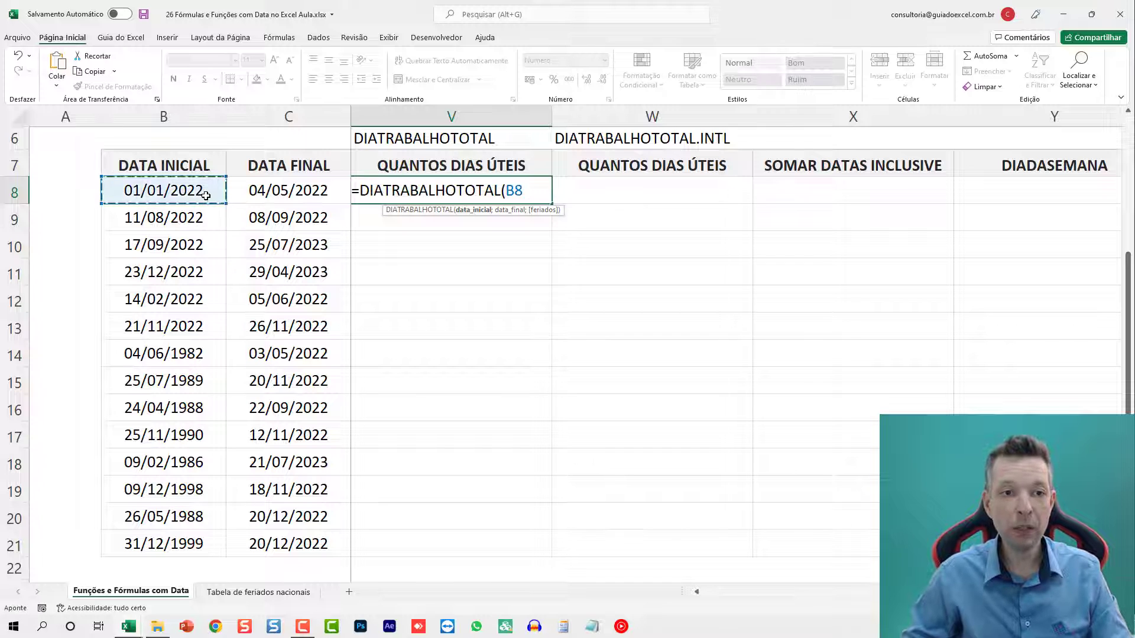
{"action": "type", "text": ";"}
{"action": "left_click", "coordinate": [235, 192]}
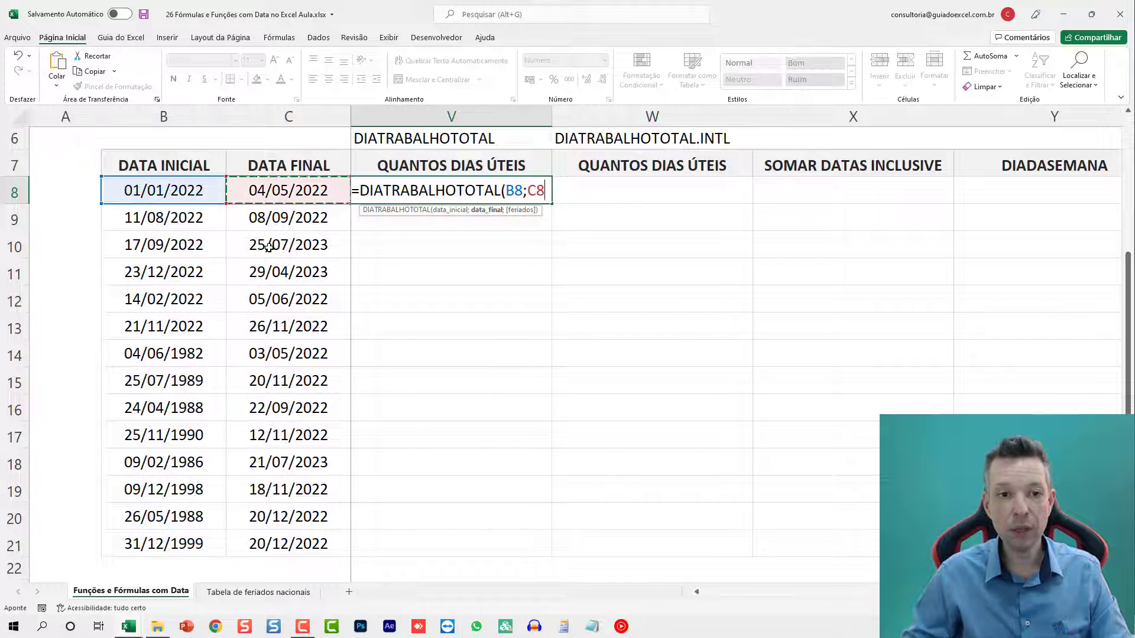
Add tFeriados[Data] as the holidays argument of the V8 formula and enter it.
{"action": "type", "text": ";"}
{"action": "type", "text": "TFER"}
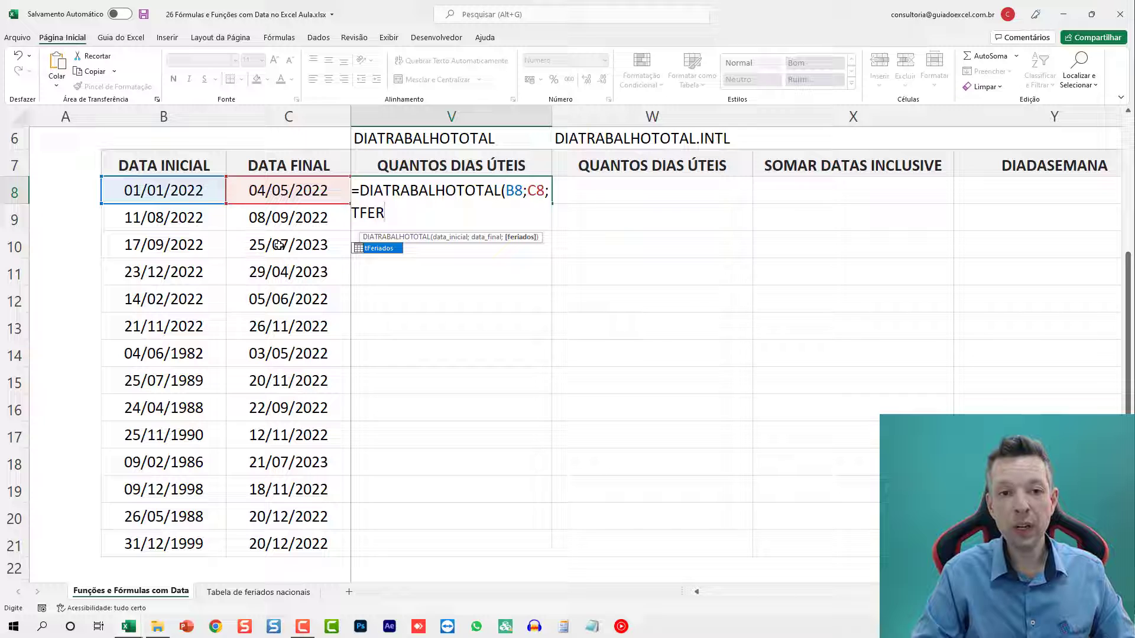
{"action": "key", "text": "Tab"}
{"action": "type", "text": "["}
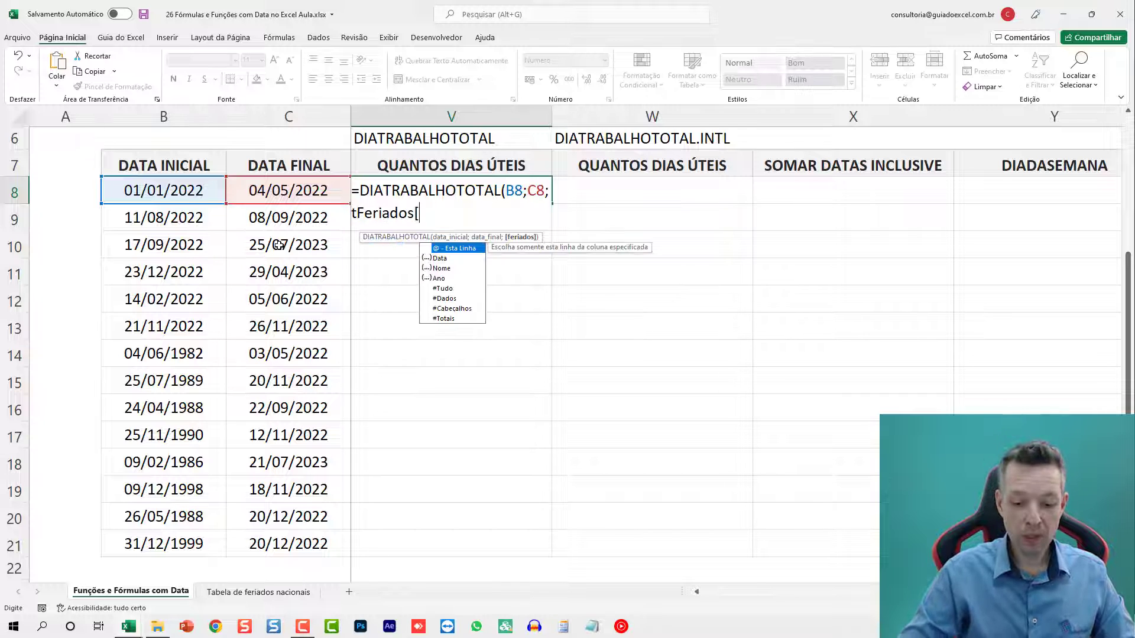
{"action": "type", "text": "d"}
{"action": "key", "text": "BackSpace"}
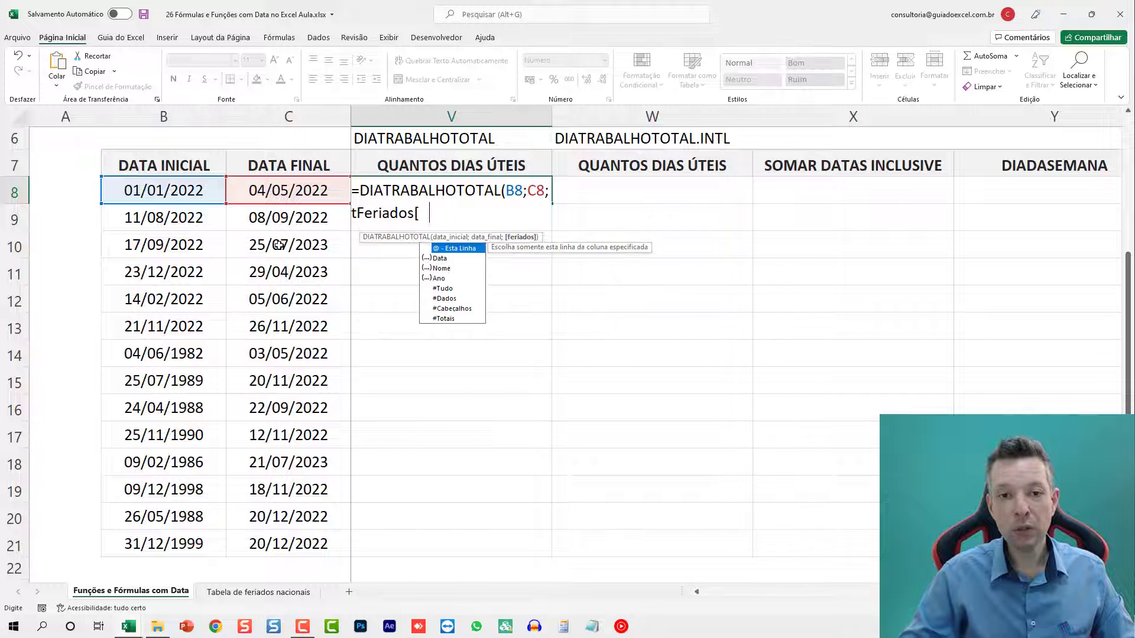
{"action": "type", "text": "Data"}
{"action": "key", "text": "Tab"}
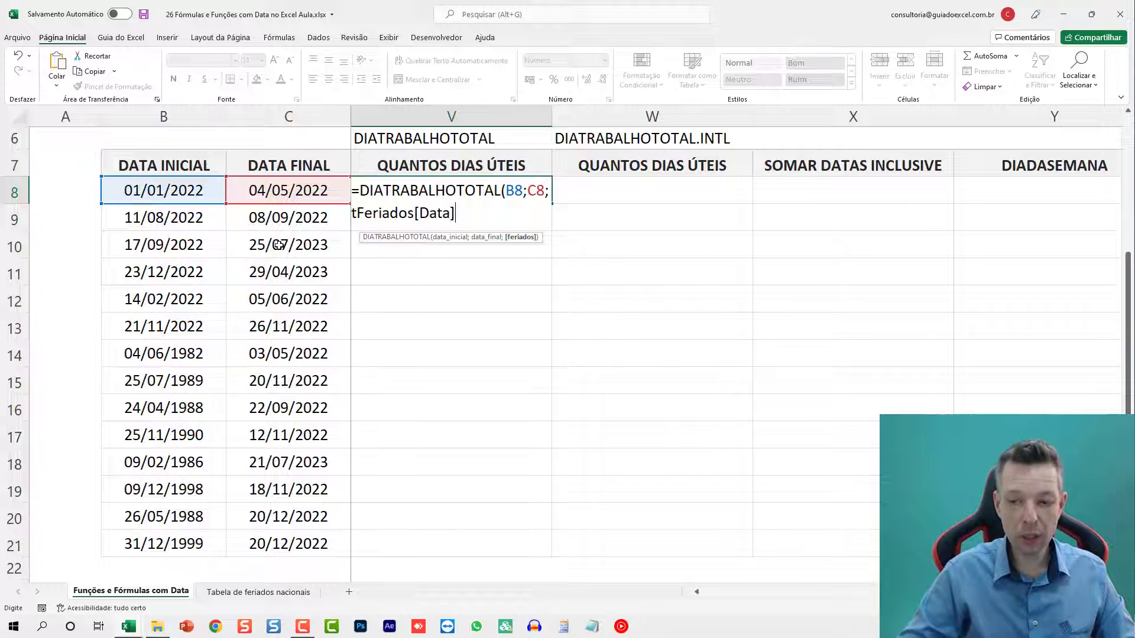
{"action": "type", "text": ")"}
{"action": "key", "text": "ctrl+Return"}
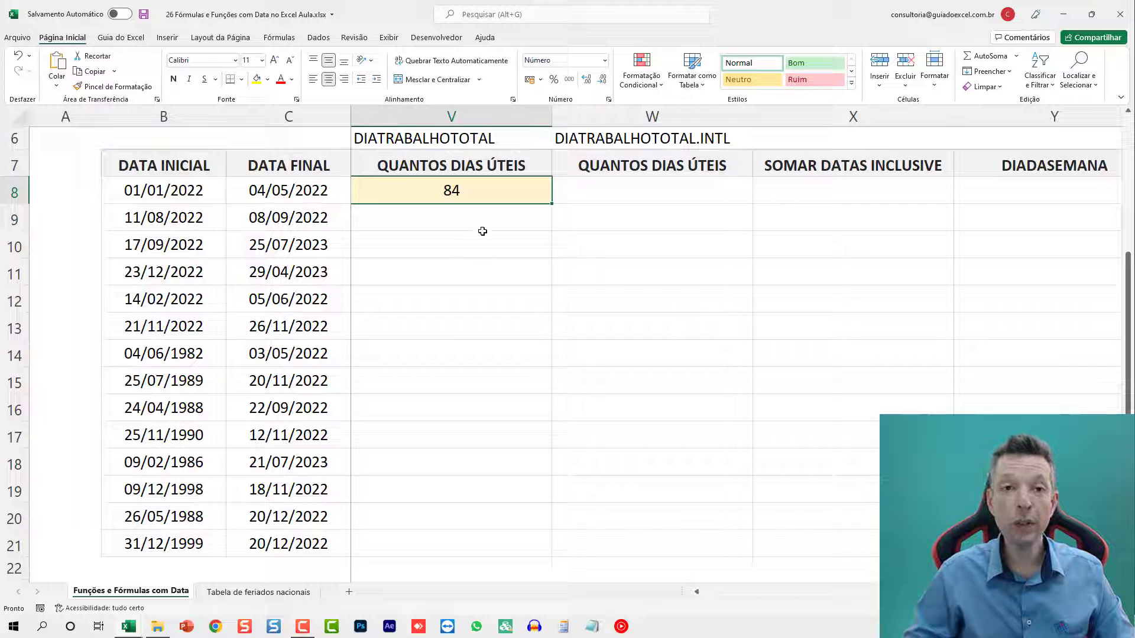
Fill the DIATRABALHOTOTAL formula from V8 down to V21.
{"action": "double_click", "coordinate": [551, 204]}
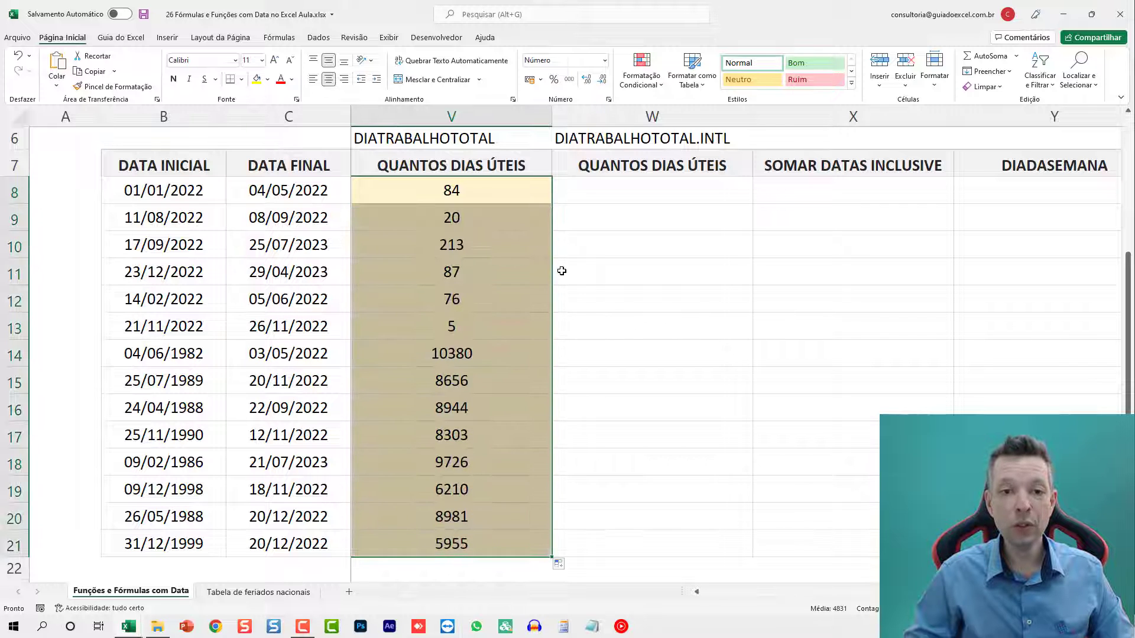
{"action": "left_click", "coordinate": [499, 245]}
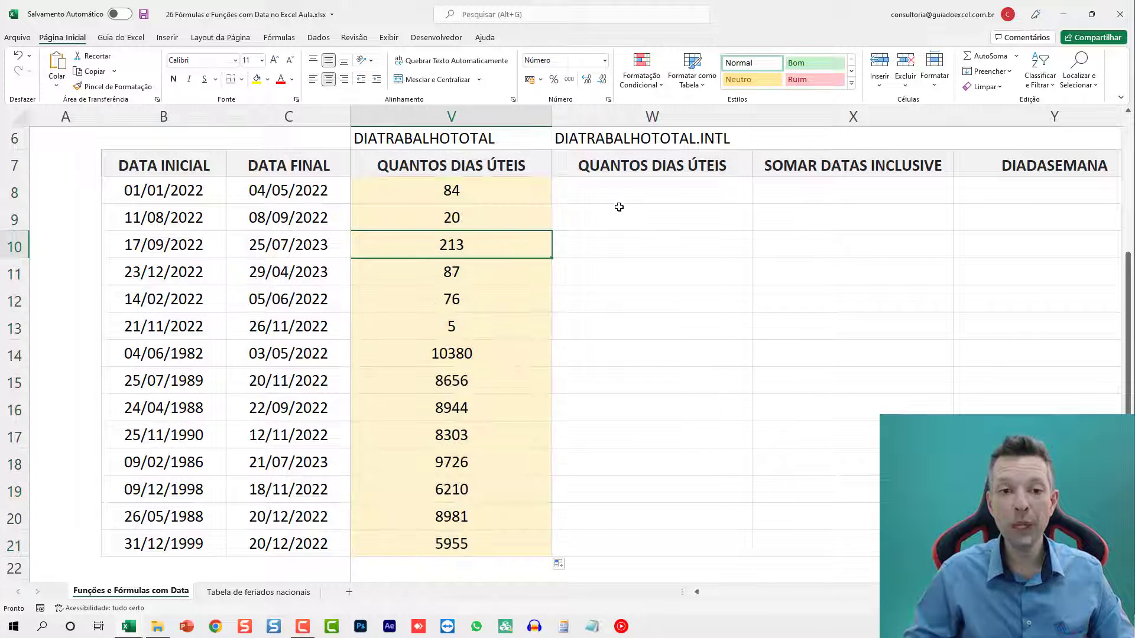
{"action": "left_click", "coordinate": [616, 195]}
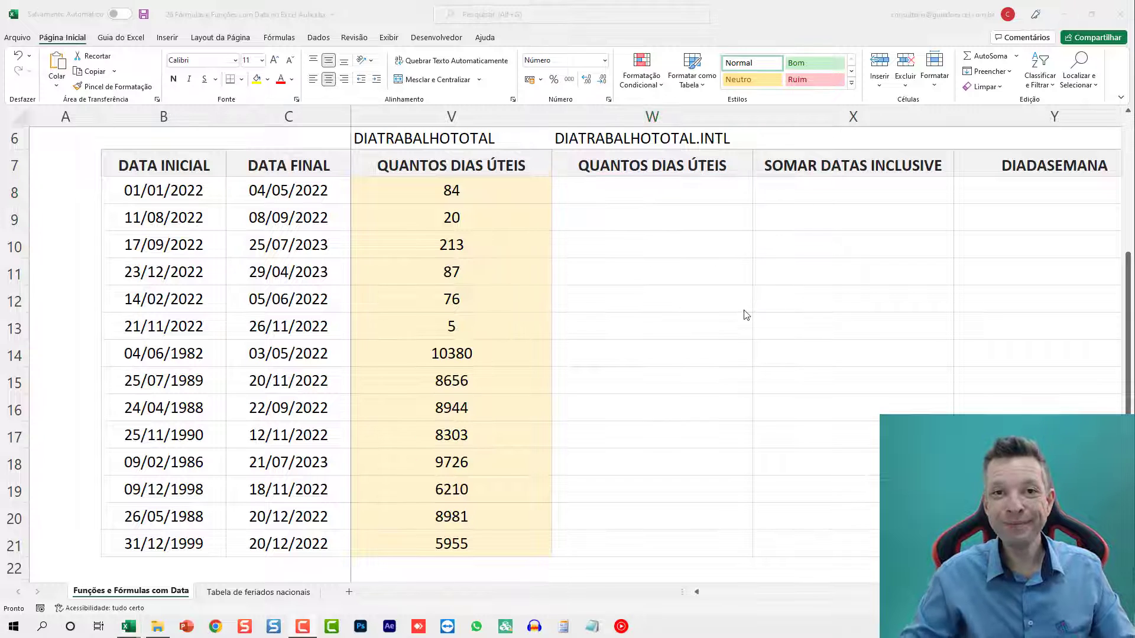
Start a DIATRABALHOTOTAL.INTL formula in W8, under the second QUANTOS DIAS ÚTEIS heading.
{"action": "left_click", "coordinate": [626, 185]}
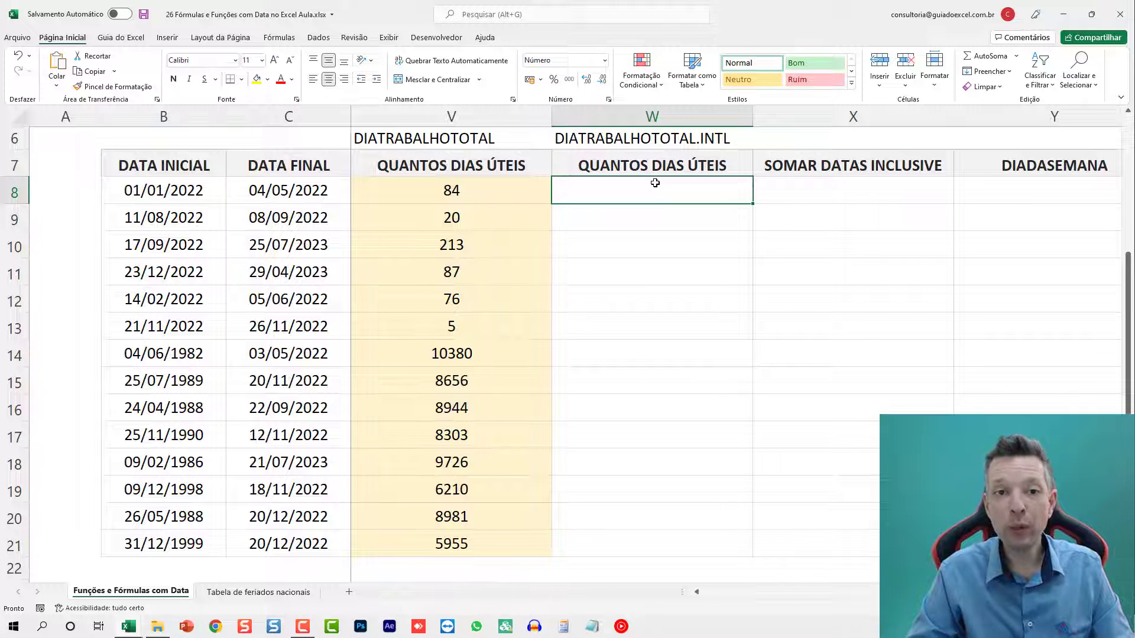
{"action": "key", "text": "Left"}
{"action": "key", "text": "Left"}
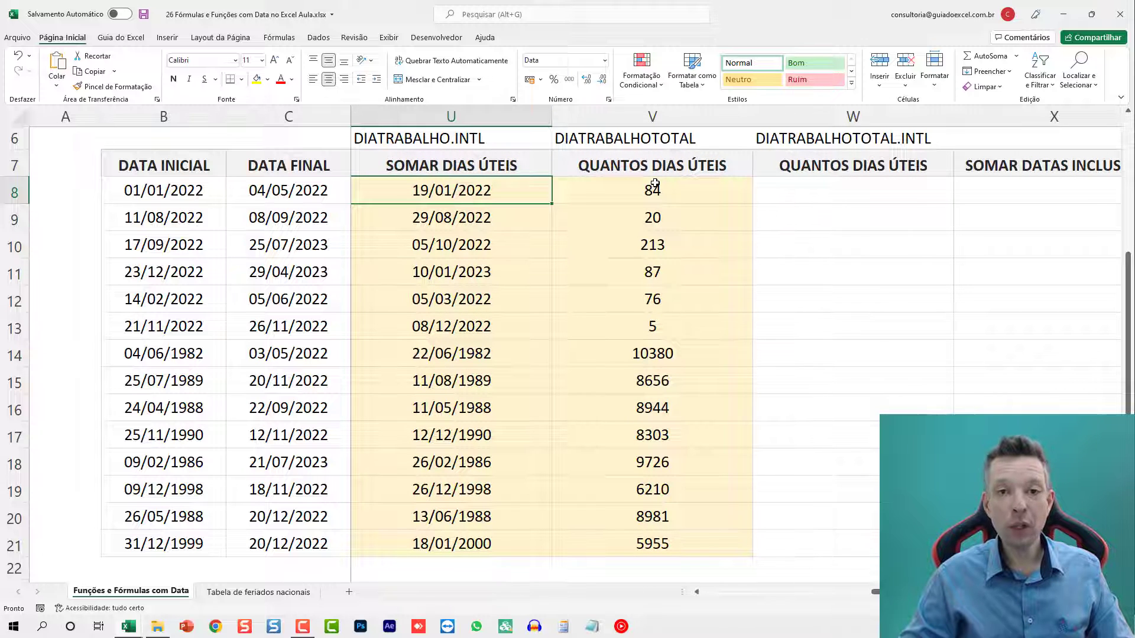
{"action": "key", "text": "Right"}
{"action": "key", "text": "Right"}
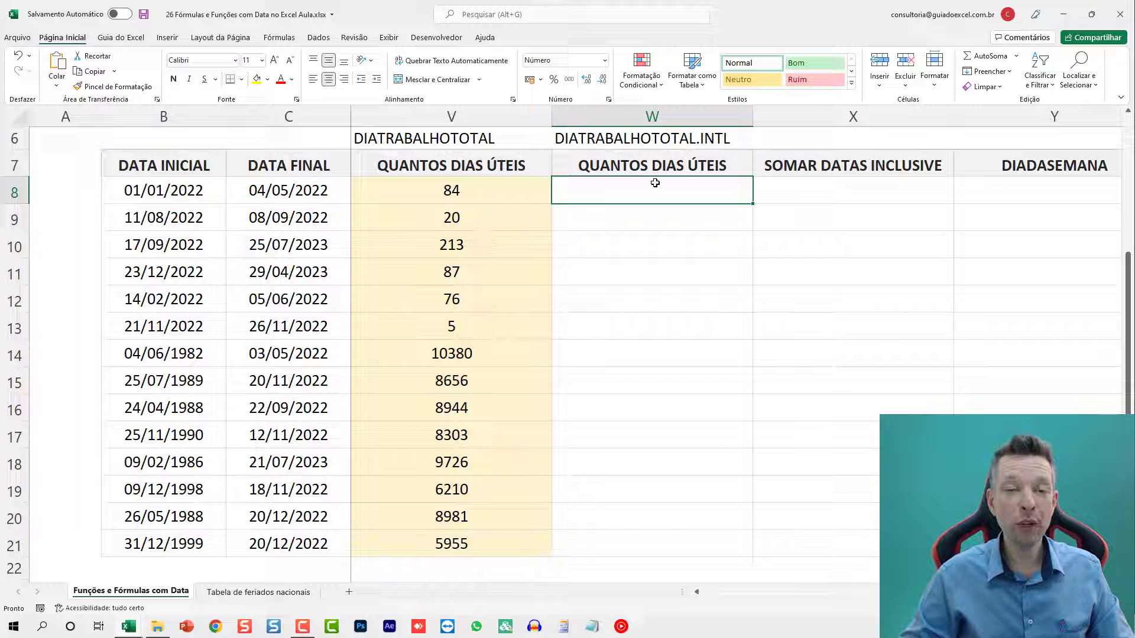
{"action": "type", "text": "="}
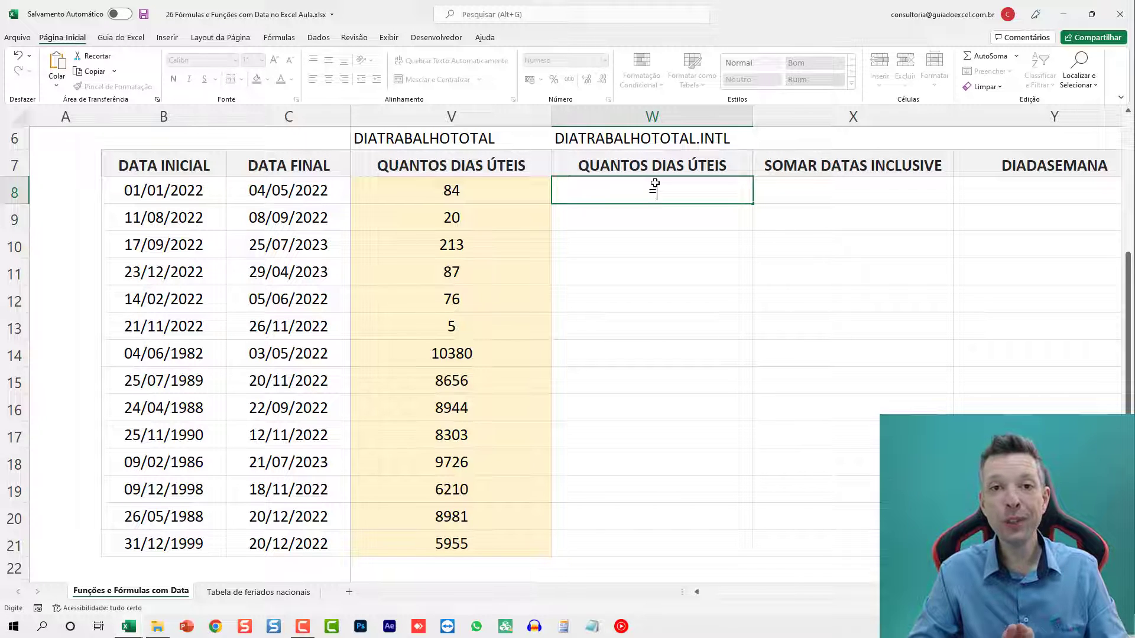
{"action": "type", "text": "D"}
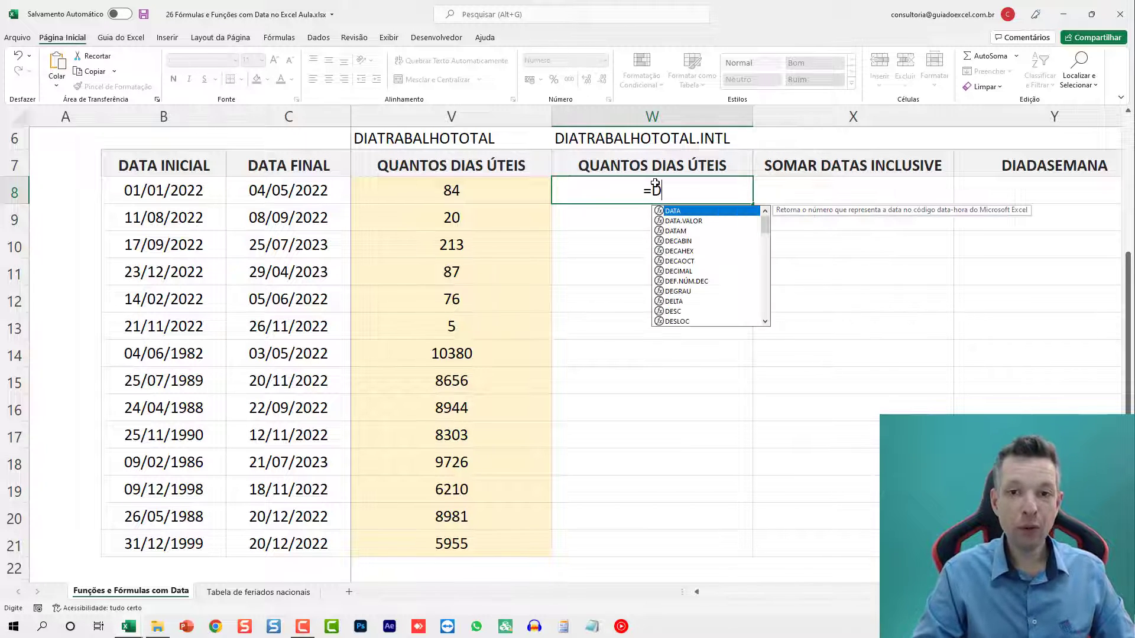
{"action": "type", "text": "IATRABALHO"}
{"action": "key", "text": "Down"}
{"action": "key", "text": "Down"}
{"action": "key", "text": "Down"}
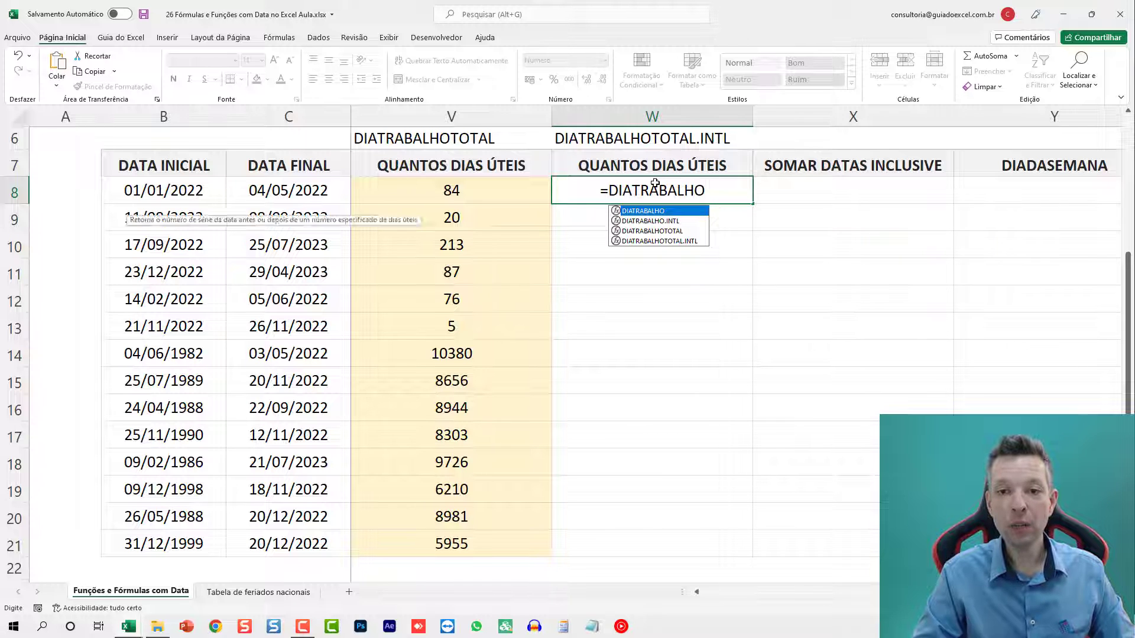
{"action": "key", "text": "Tab"}
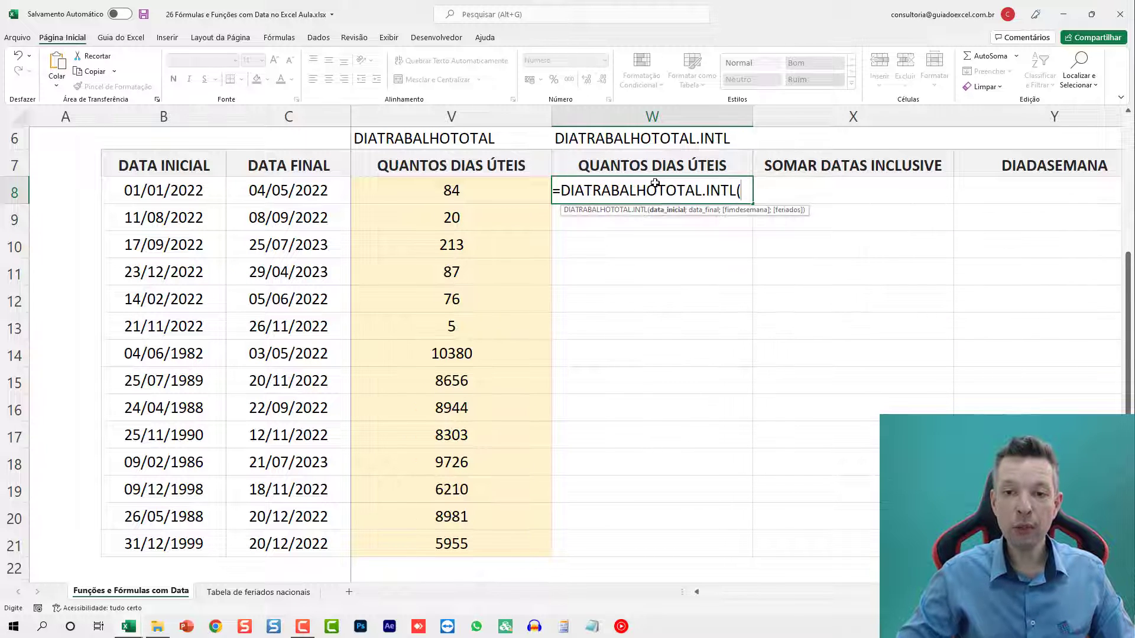
Give the W8 formula B8 as start date, C8 as end date and weekend option 17 (Somente sábado).
{"action": "left_click", "coordinate": [195, 190]}
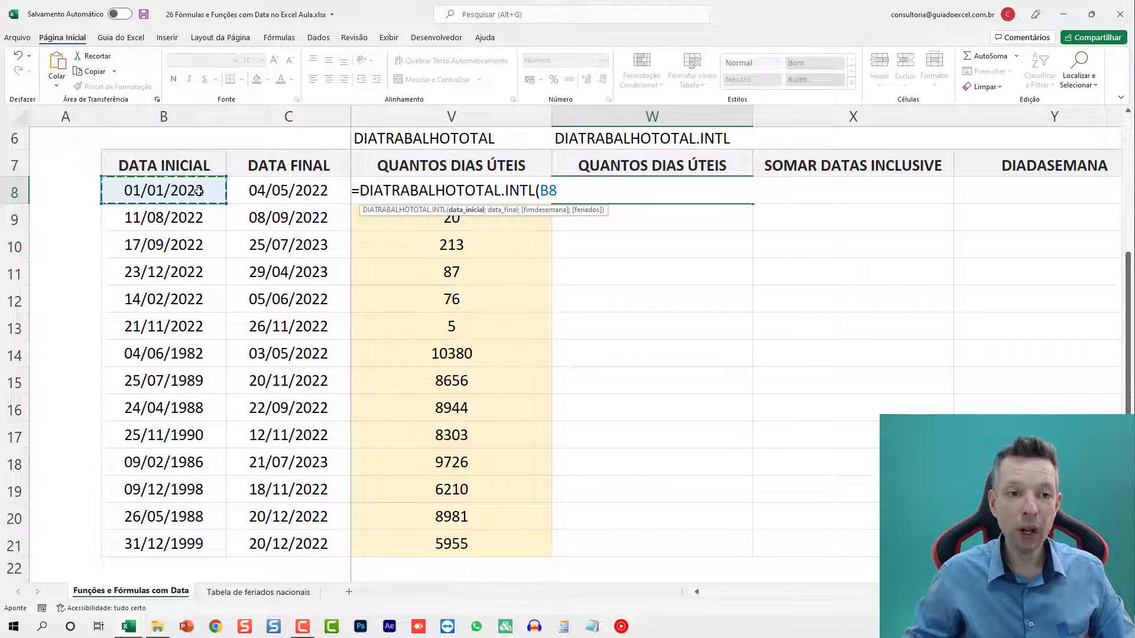
{"action": "type", "text": ";"}
{"action": "left_click", "coordinate": [266, 190]}
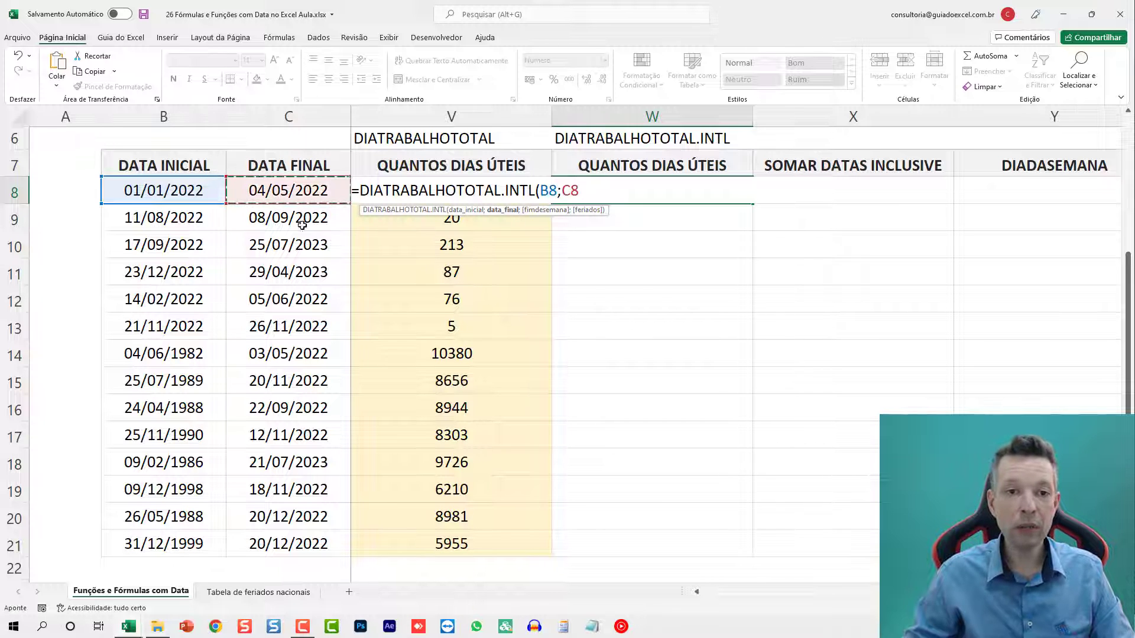
{"action": "type", "text": ";"}
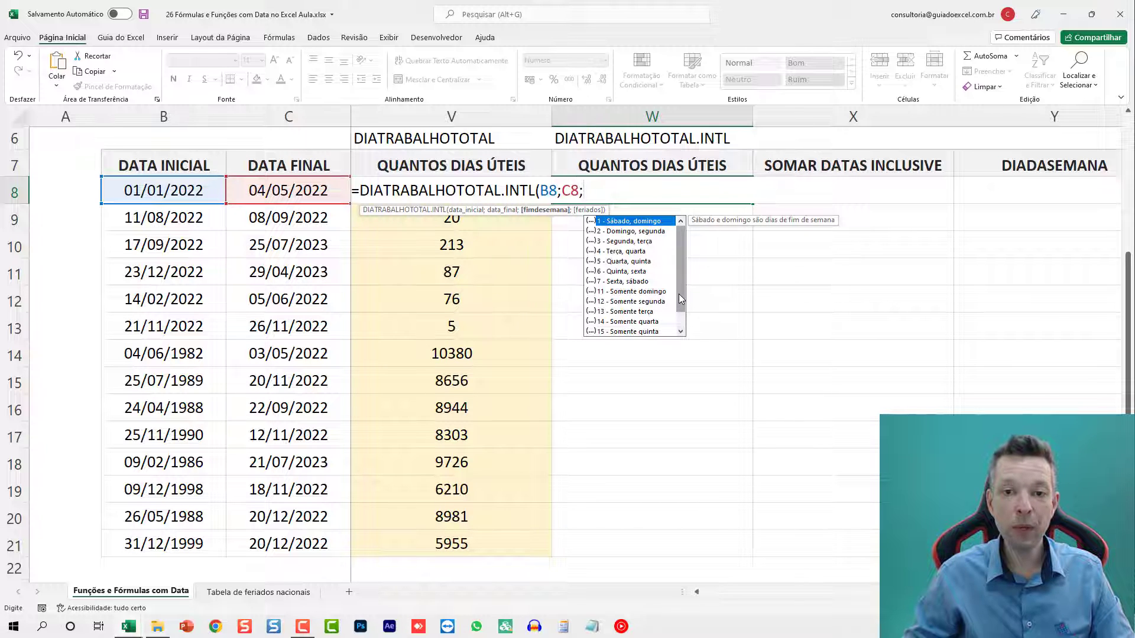
{"action": "scroll", "coordinate": [679, 298], "scroll_direction": "down", "scroll_amount": 4}
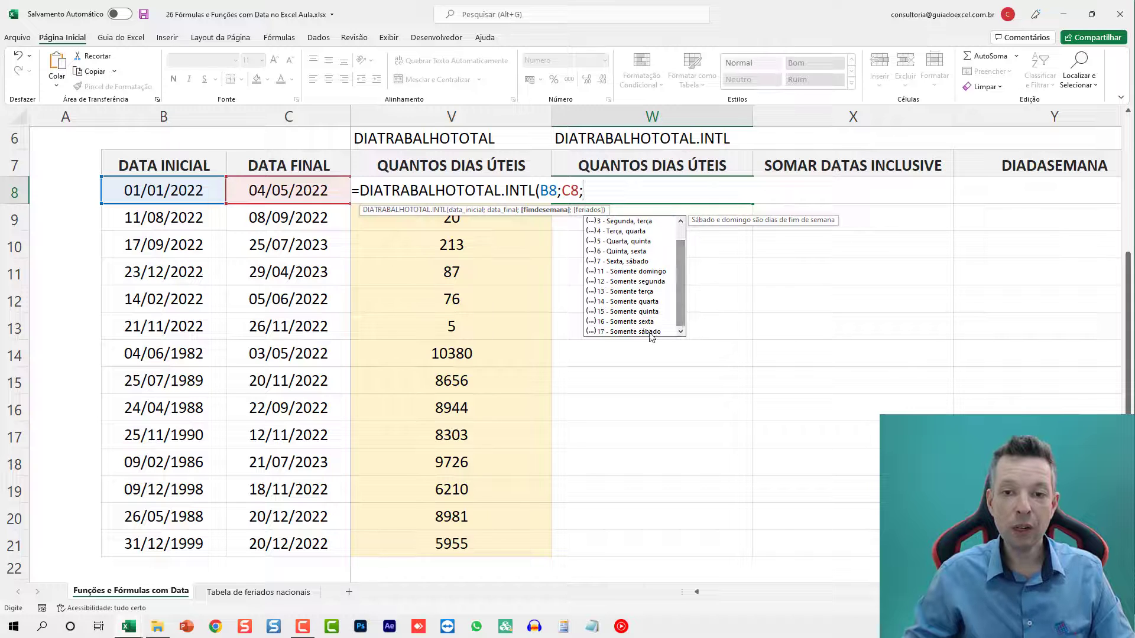
{"action": "type", "text": "17;"}
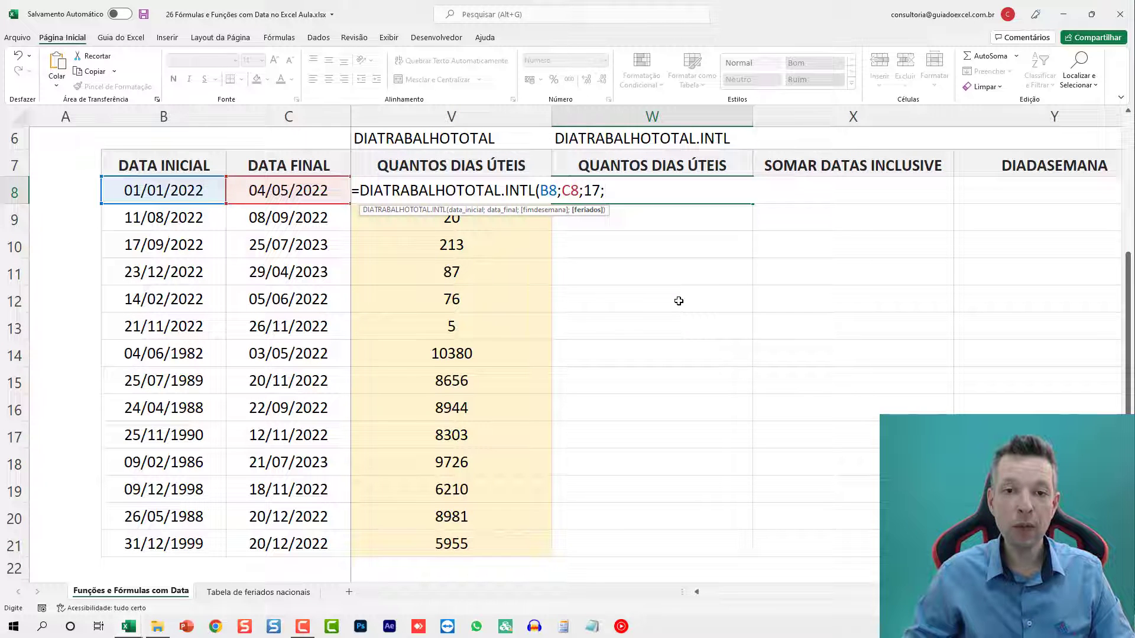
Add tFeriados[Data] as the holidays argument of the W8 formula and enter it.
{"action": "type", "text": "TFER"}
{"action": "key", "text": "Tab"}
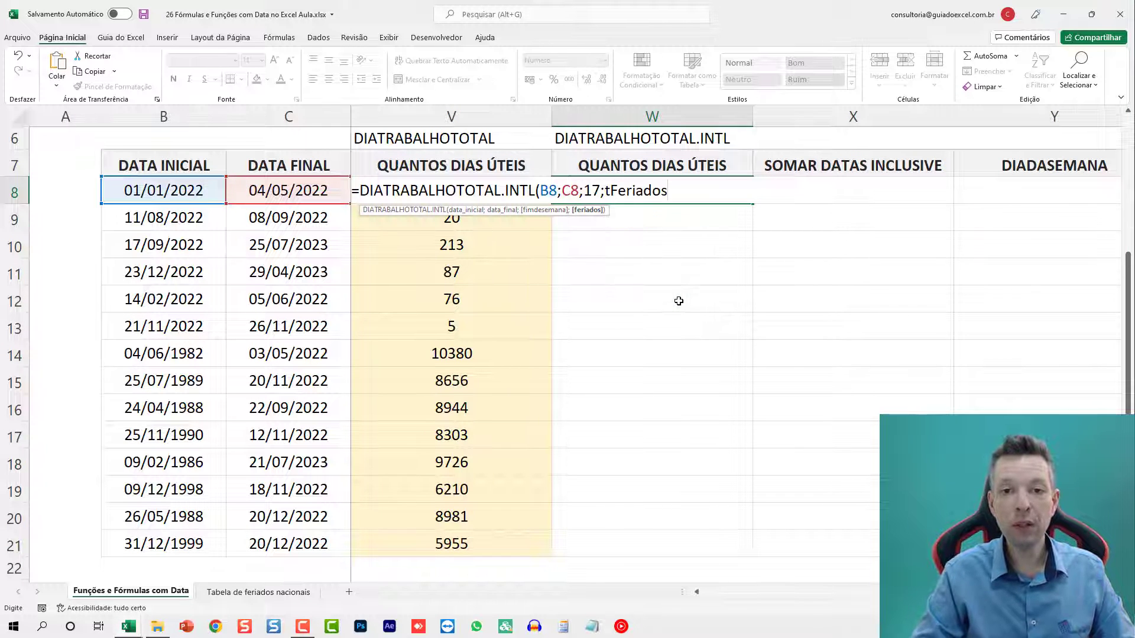
{"action": "type", "text": "[dATA"}
{"action": "key", "text": "BackSpace"}
{"action": "key", "text": "BackSpace"}
{"action": "key", "text": "BackSpace"}
{"action": "key", "text": "BackSpace"}
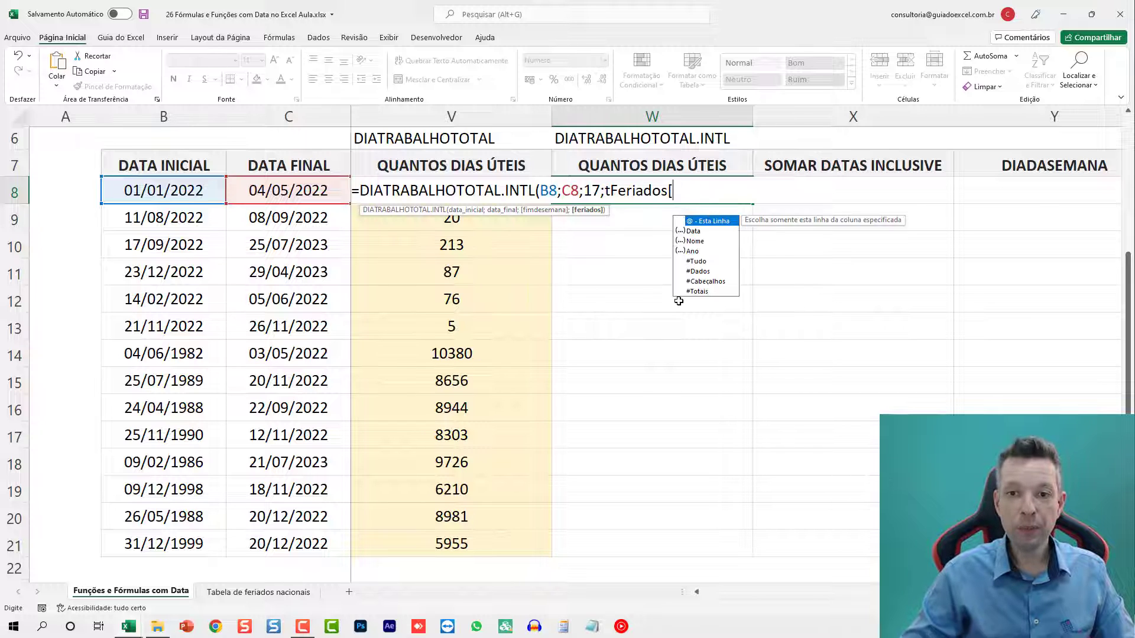
{"action": "type", "text": "Data])"}
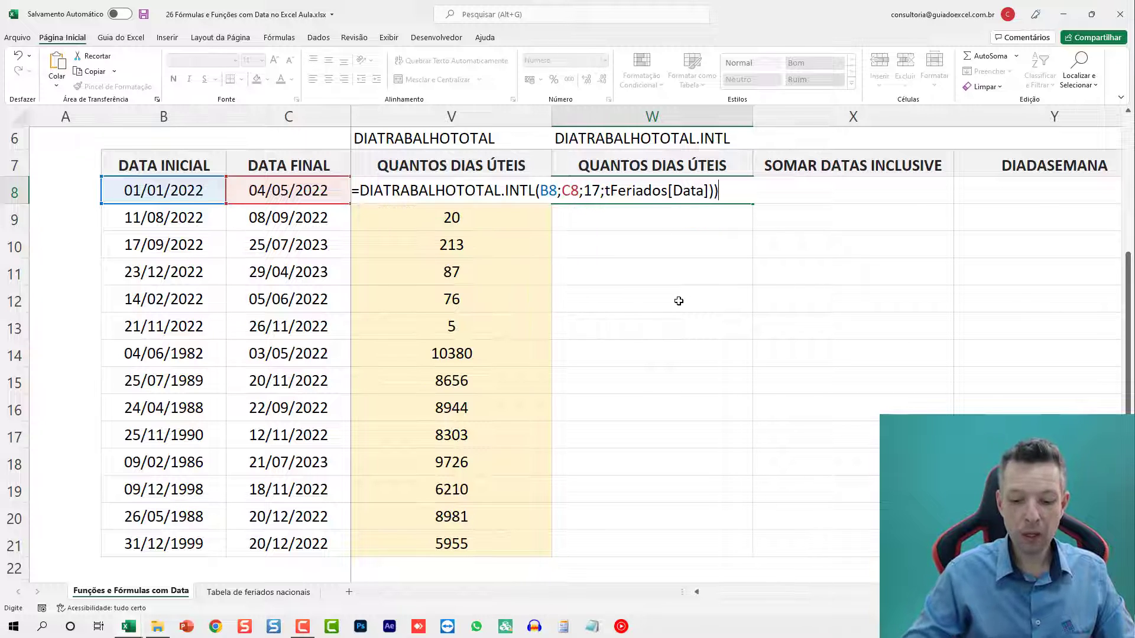
{"action": "key", "text": "ctrl+Return"}
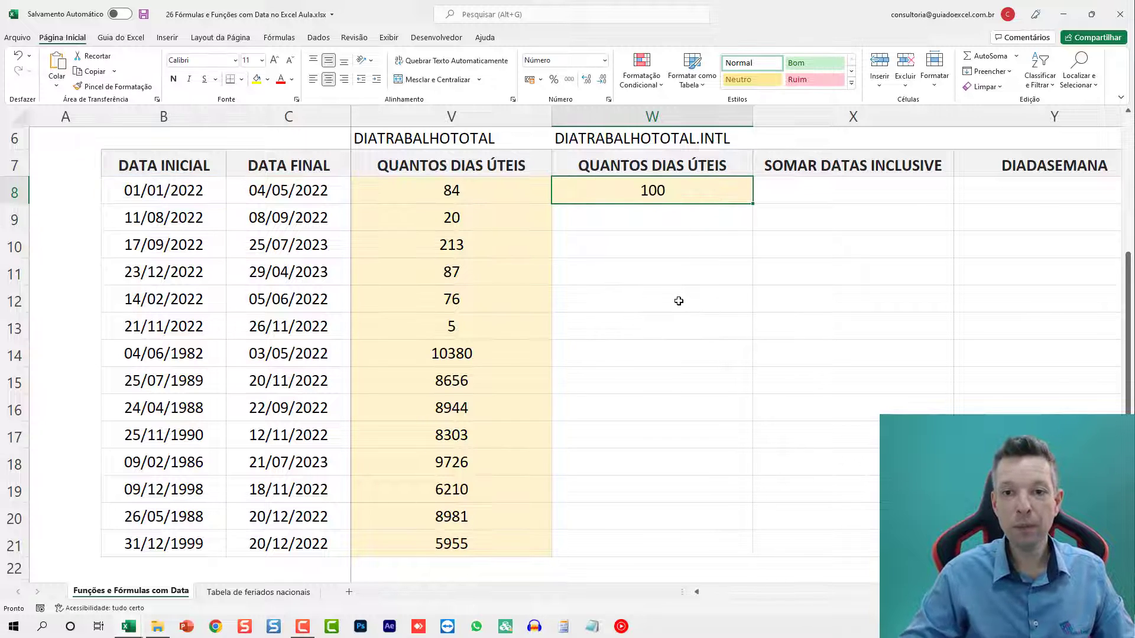
Fill the DIATRABALHOTOTAL.INTL formula from W8 down to W21 and compare its day counts with column V.
{"action": "double_click", "coordinate": [752, 205]}
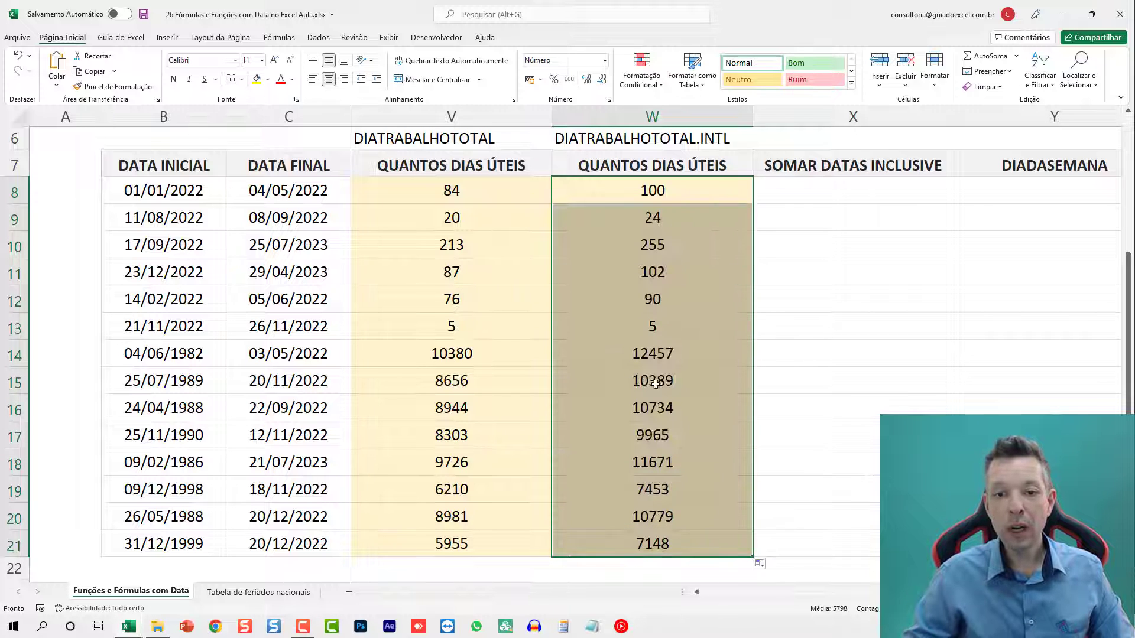
{"action": "left_click", "coordinate": [628, 511]}
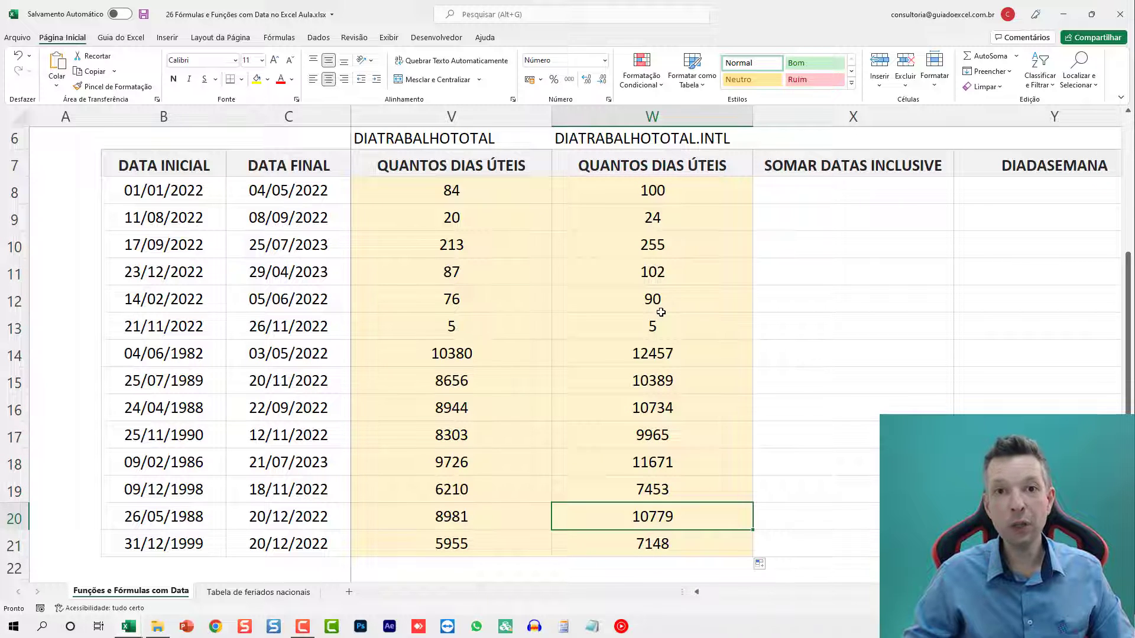
{"action": "left_click", "coordinate": [491, 207]}
{"action": "left_click", "coordinate": [572, 212]}
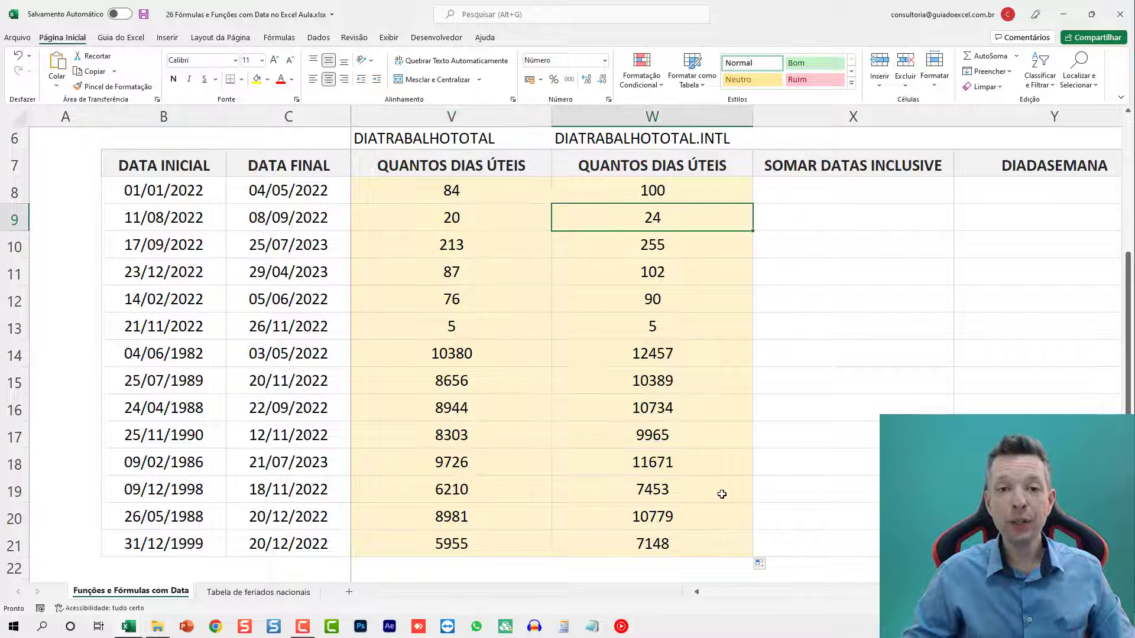
{"action": "key", "text": "Right"}
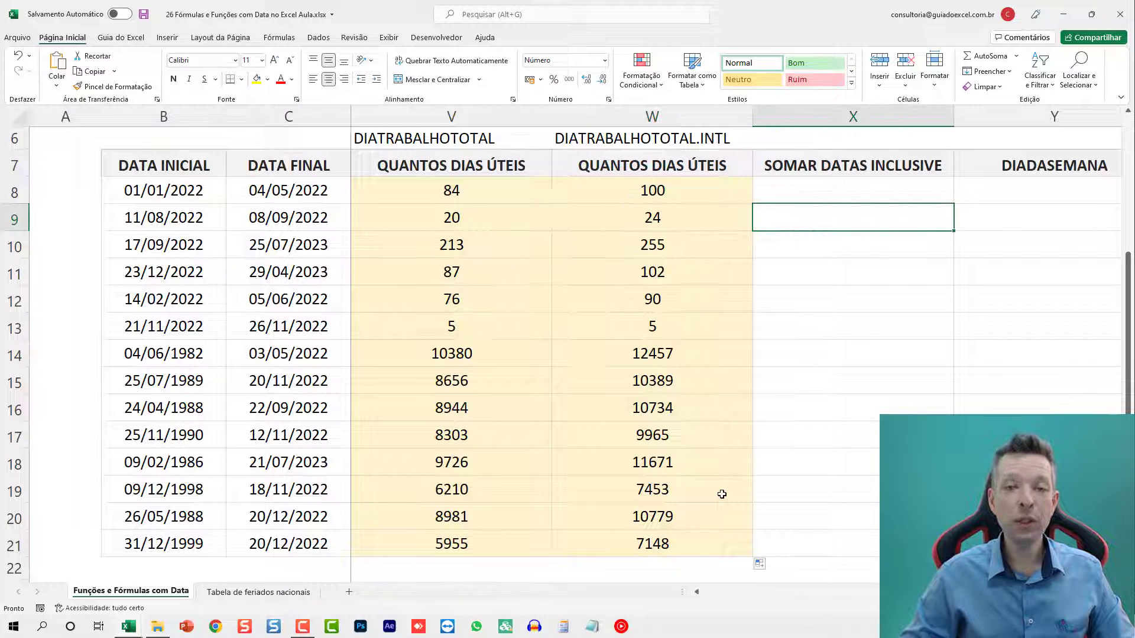
{"action": "key", "text": "Left"}
{"action": "key", "text": "Left"}
{"action": "key", "text": "Right"}
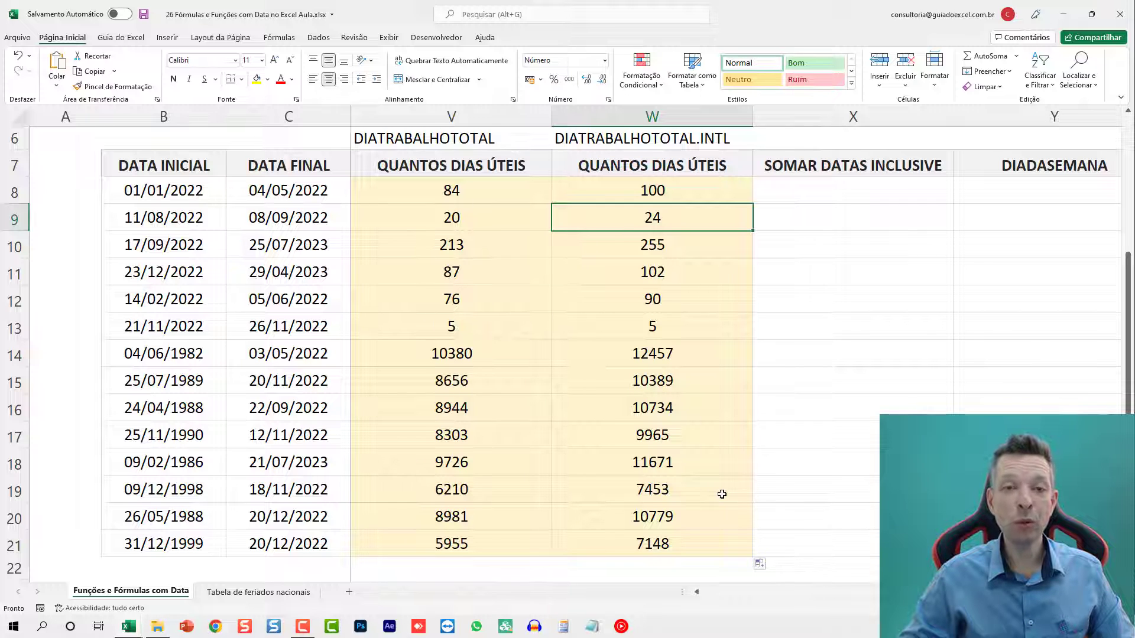
Set the DATA FINAL value in C8 to 15/01/2022.
{"action": "key", "text": "Right"}
{"action": "key", "text": "Right"}
{"action": "key", "text": "Right"}
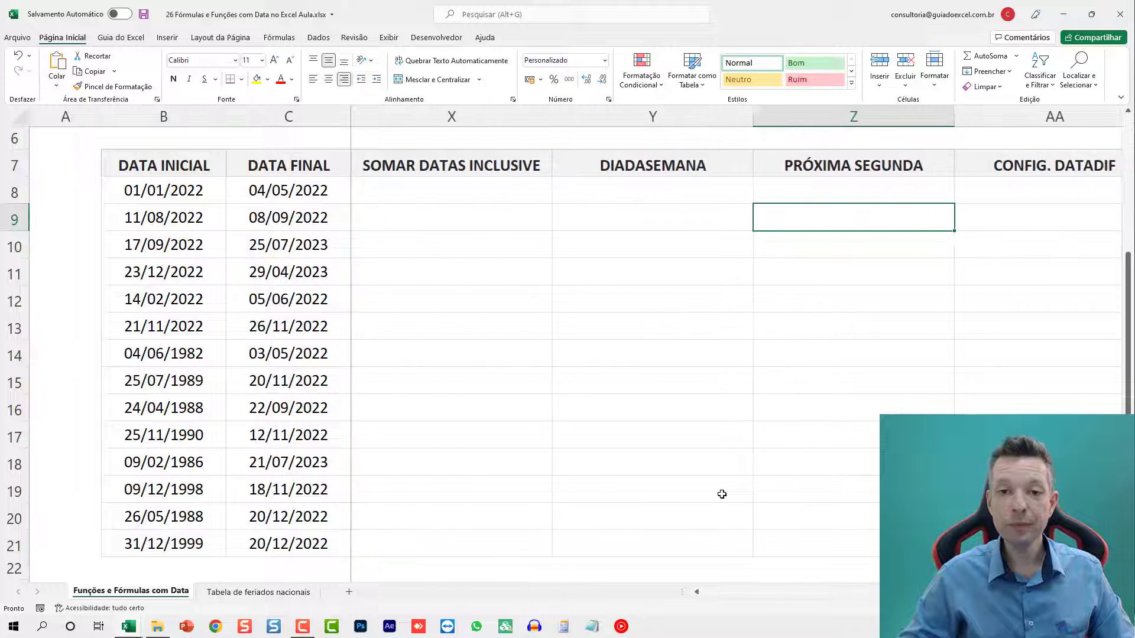
{"action": "key", "text": "Left"}
{"action": "key", "text": "Left"}
{"action": "key", "text": "Up"}
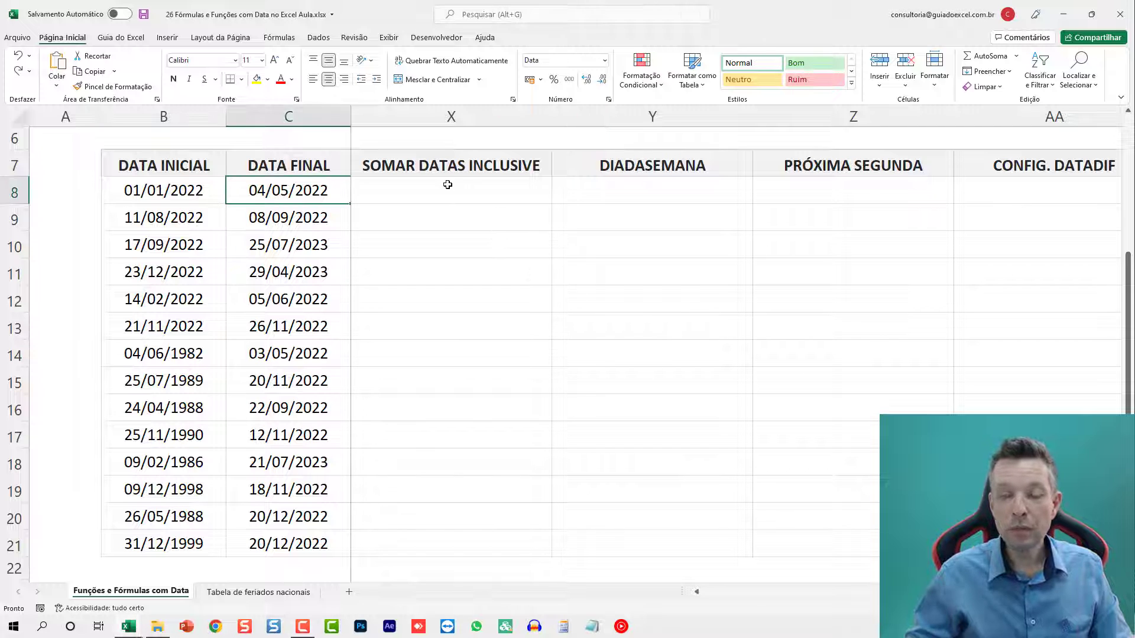
{"action": "left_click", "coordinate": [434, 191]}
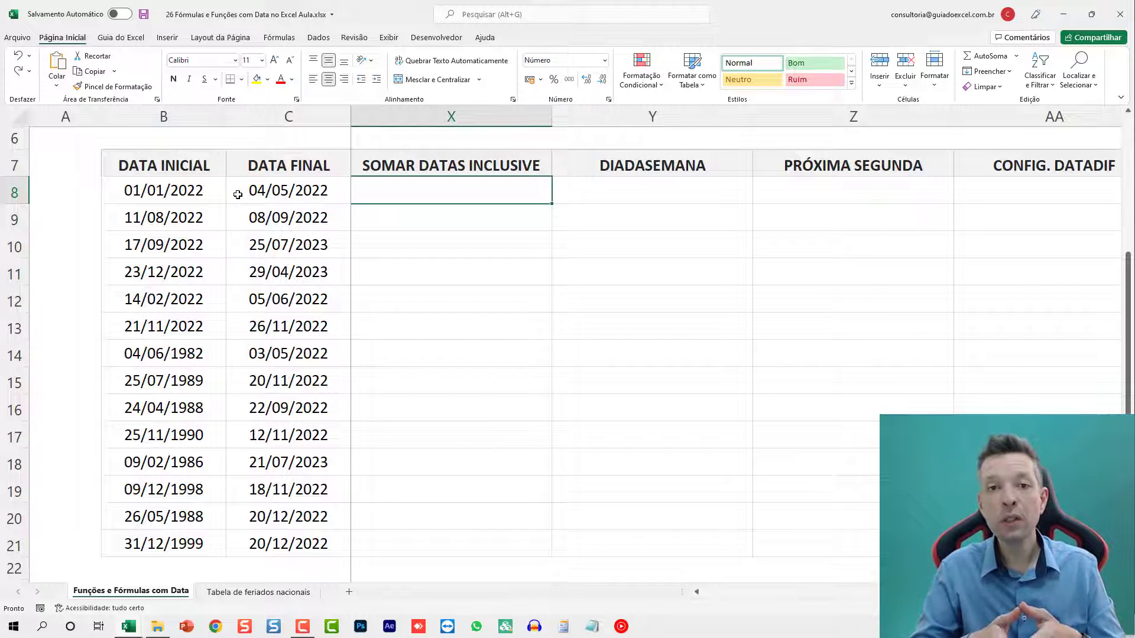
{"action": "left_click", "coordinate": [284, 188]}
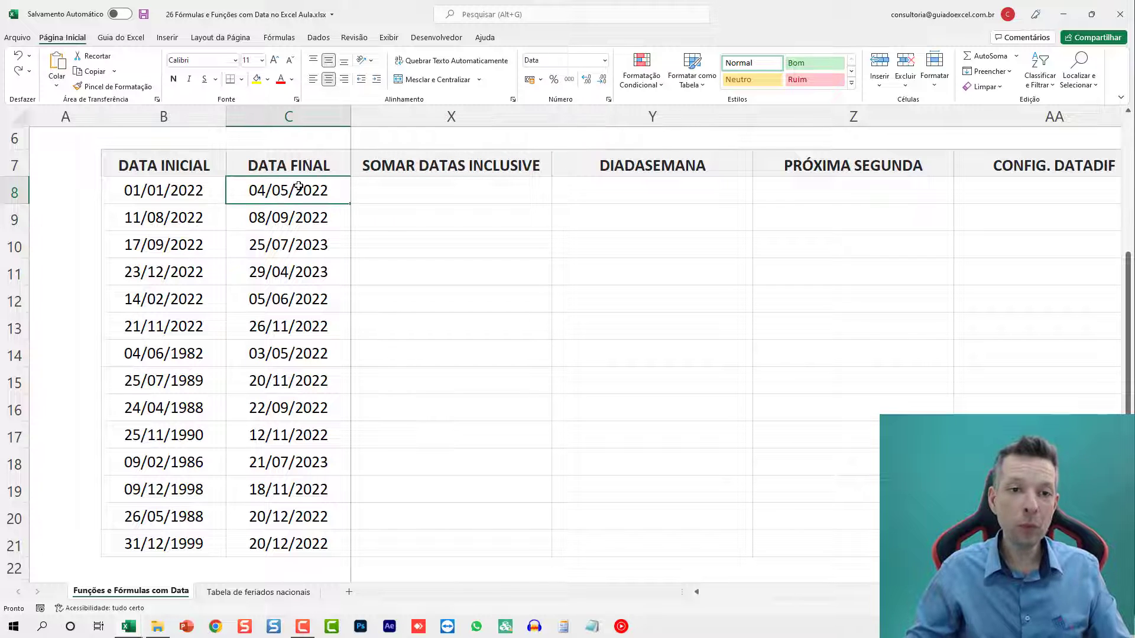
{"action": "type", "text": "15/0"}
{"action": "type", "text": "1"}
{"action": "key", "text": "Return"}
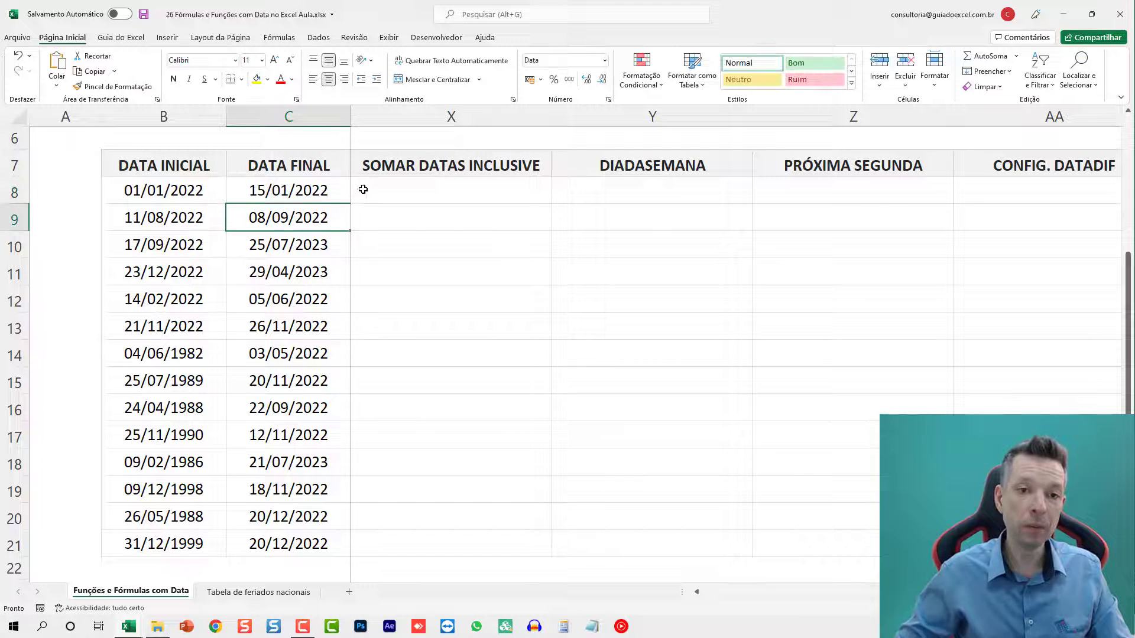
Enter the formula =C8-B8 in X8 under SOMAR DATAS INCLUSIVE.
{"action": "left_click", "coordinate": [373, 188]}
{"action": "type", "text": "="}
{"action": "left_click", "coordinate": [334, 190]}
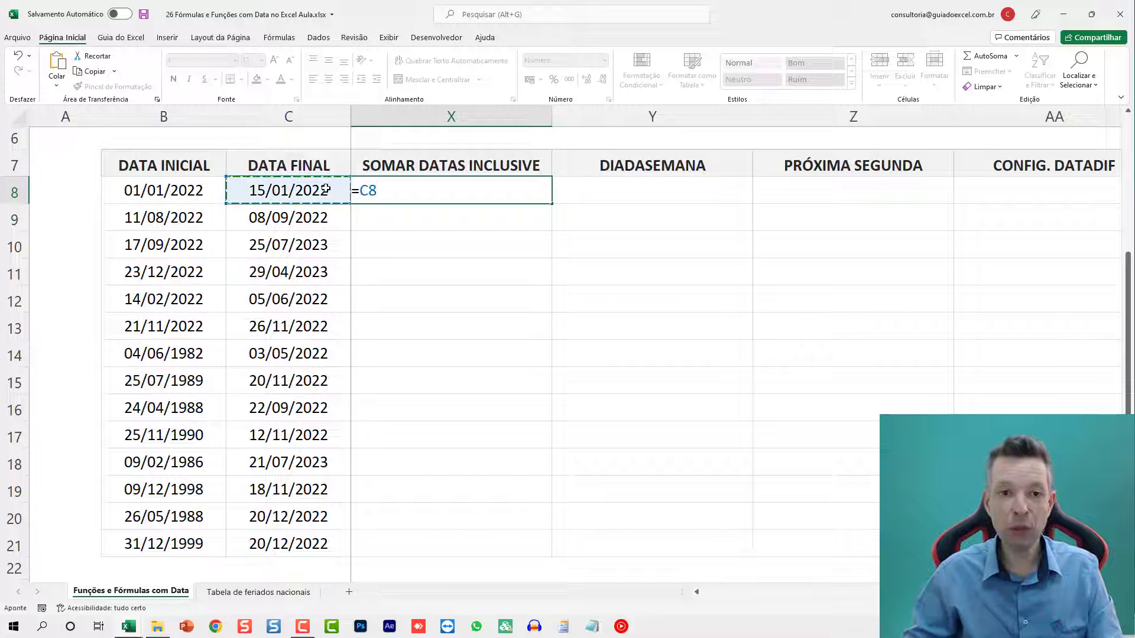
{"action": "type", "text": "-"}
{"action": "left_click", "coordinate": [221, 197]}
{"action": "key", "text": "Return"}
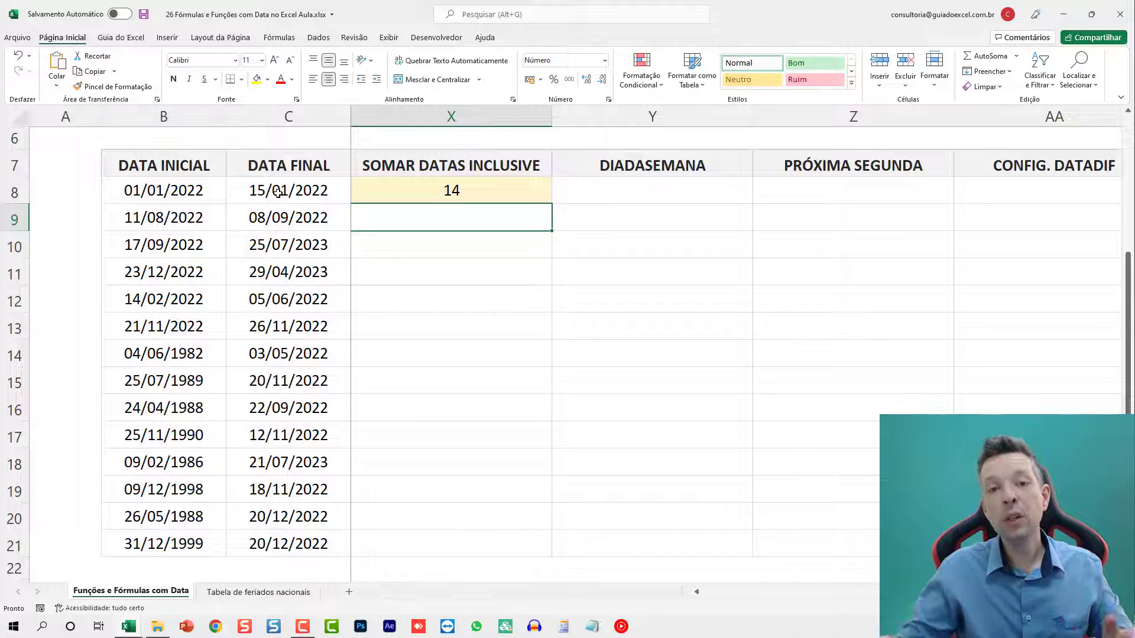
Extend the X8 formula to =C8-B8+1 and fill it down to X21.
{"action": "left_click", "coordinate": [447, 191]}
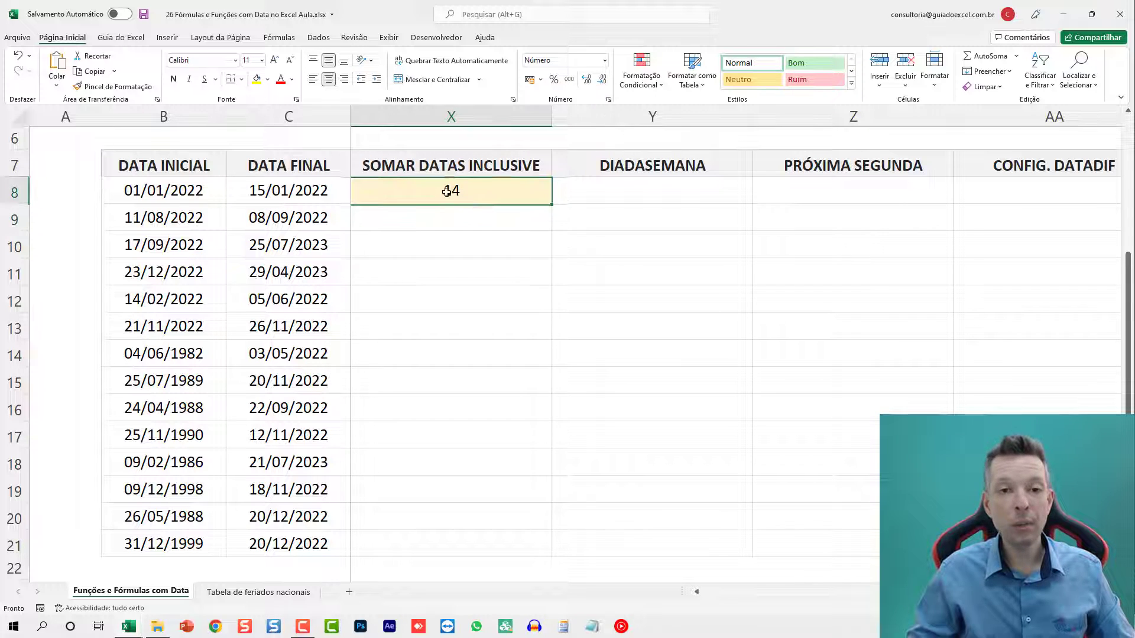
{"action": "key", "text": "F2"}
{"action": "type", "text": "+1"}
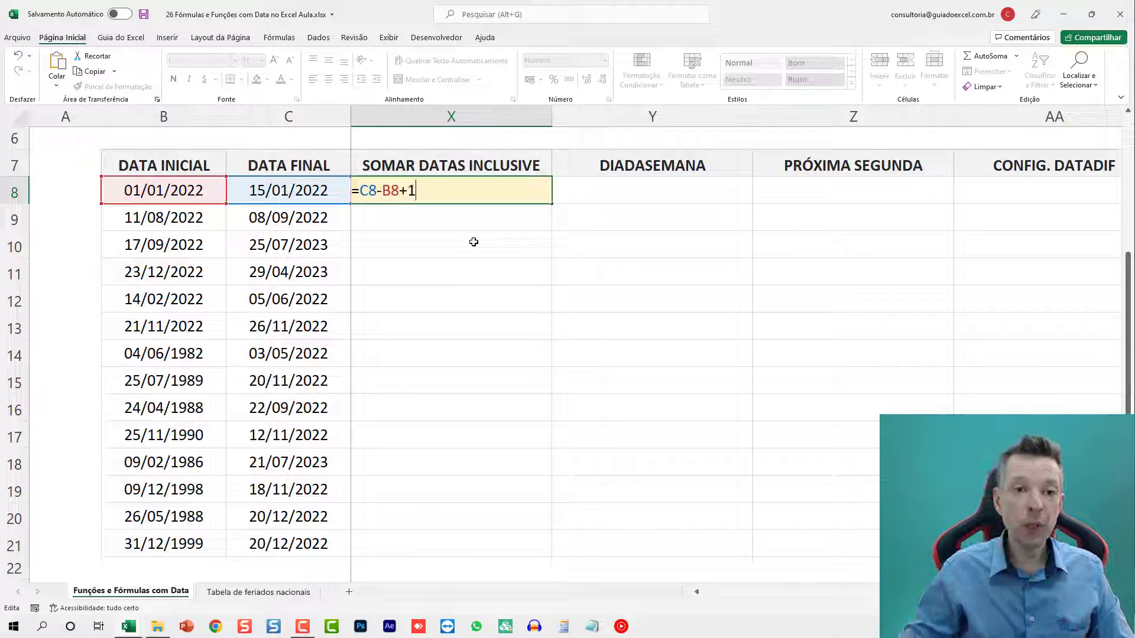
{"action": "key", "text": "ctrl+Return"}
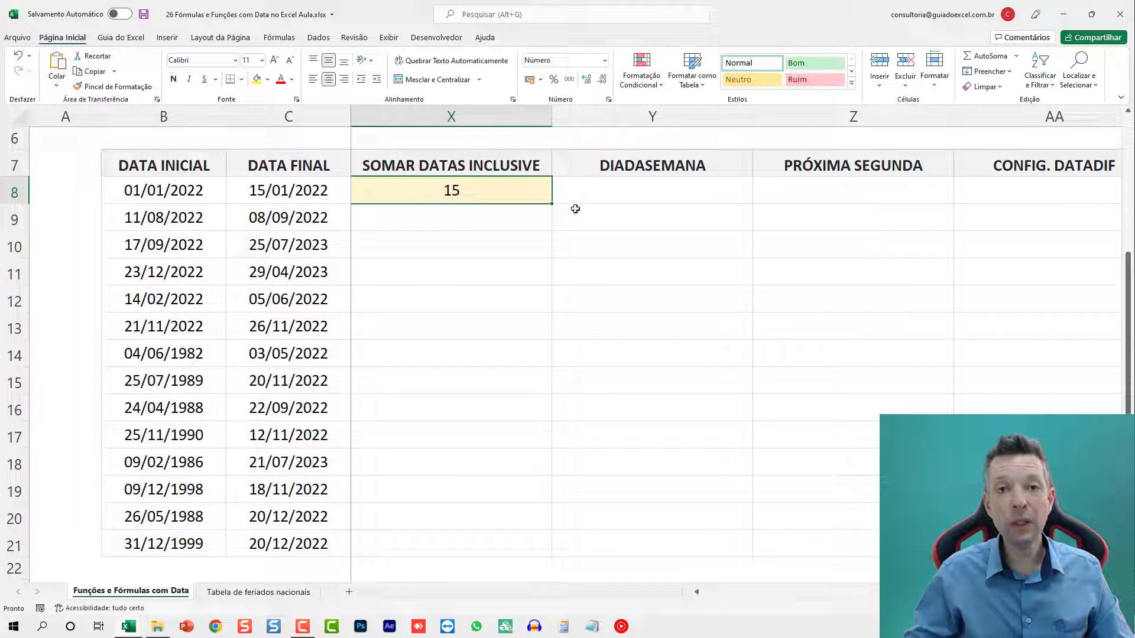
{"action": "double_click", "coordinate": [551, 203]}
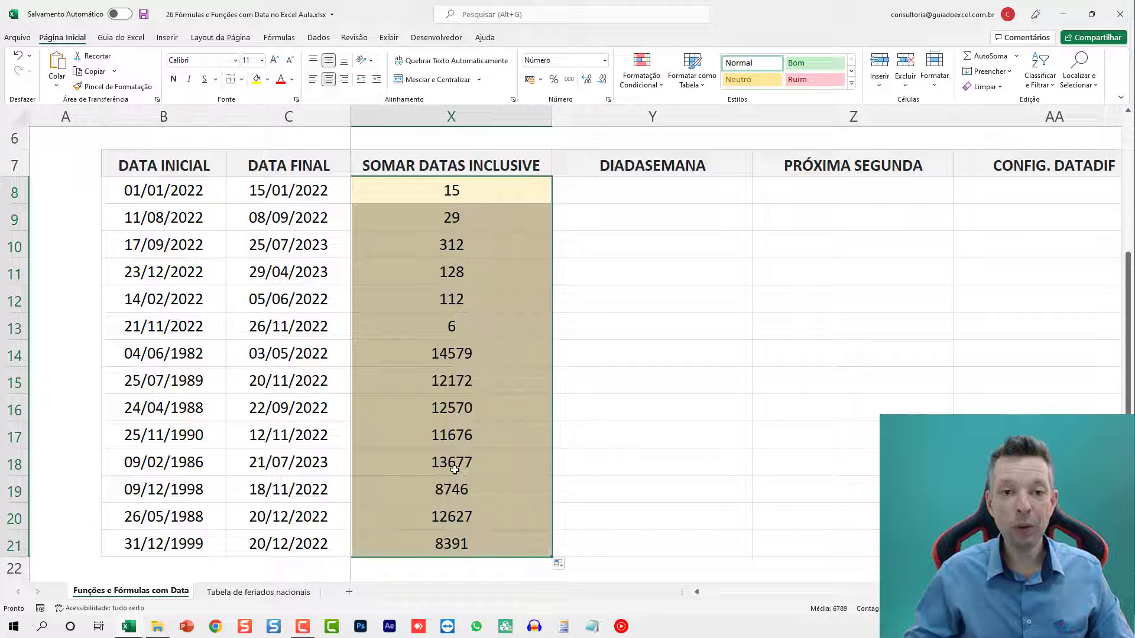
Enter =DIA.DA.SEMANA(B8) in Y8 under DIA.DA.SEMANA and fill it down to Y21.
{"action": "left_click", "coordinate": [639, 184]}
{"action": "key", "text": "Right"}
{"action": "key", "text": "Right"}
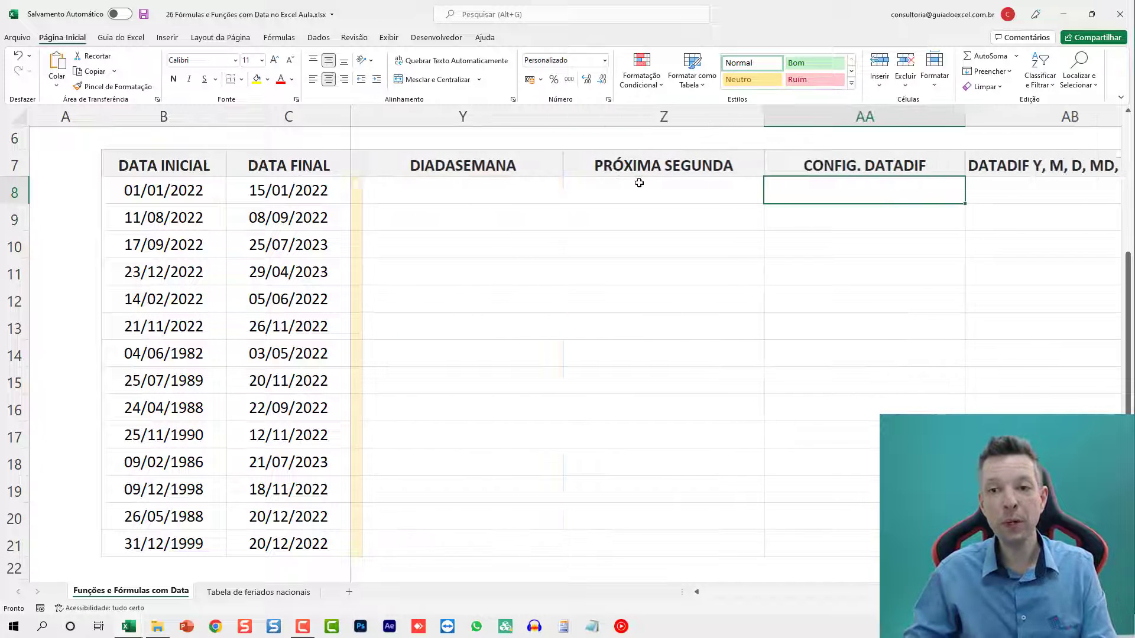
{"action": "left_click", "coordinate": [467, 189]}
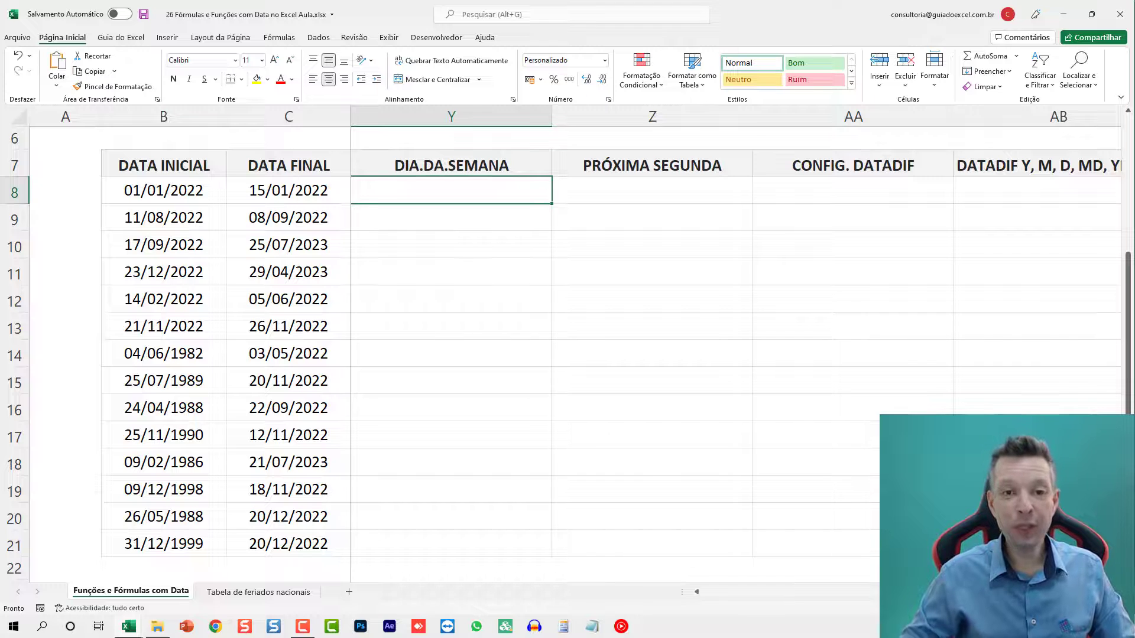
{"action": "type", "text": "=dia.da"}
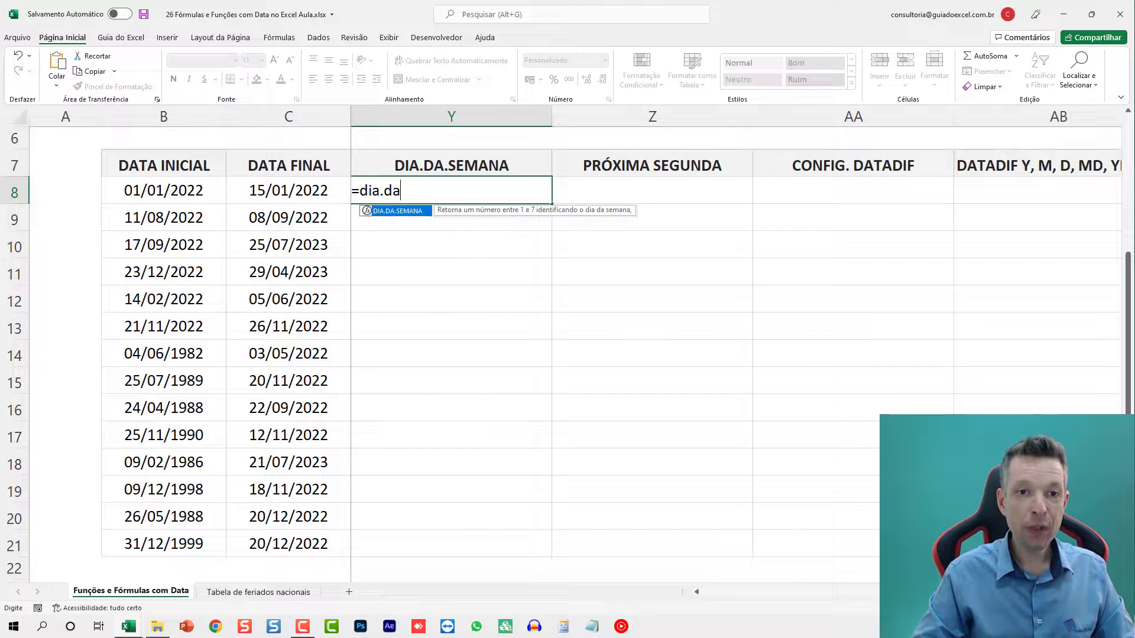
{"action": "type", "text": ".semana("}
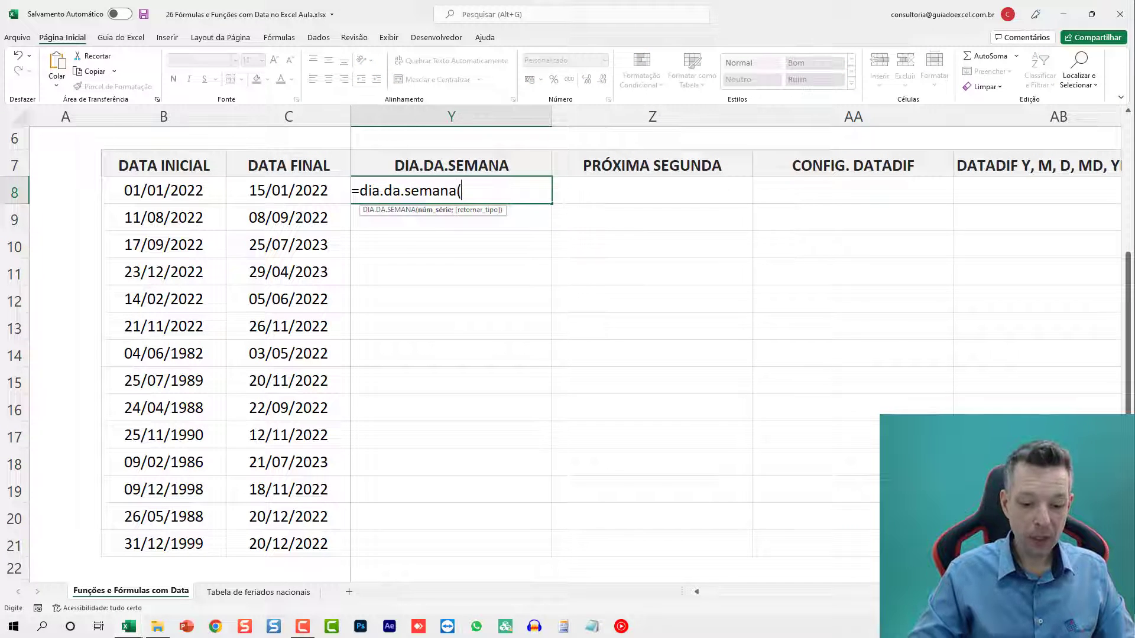
{"action": "left_click", "coordinate": [145, 192]}
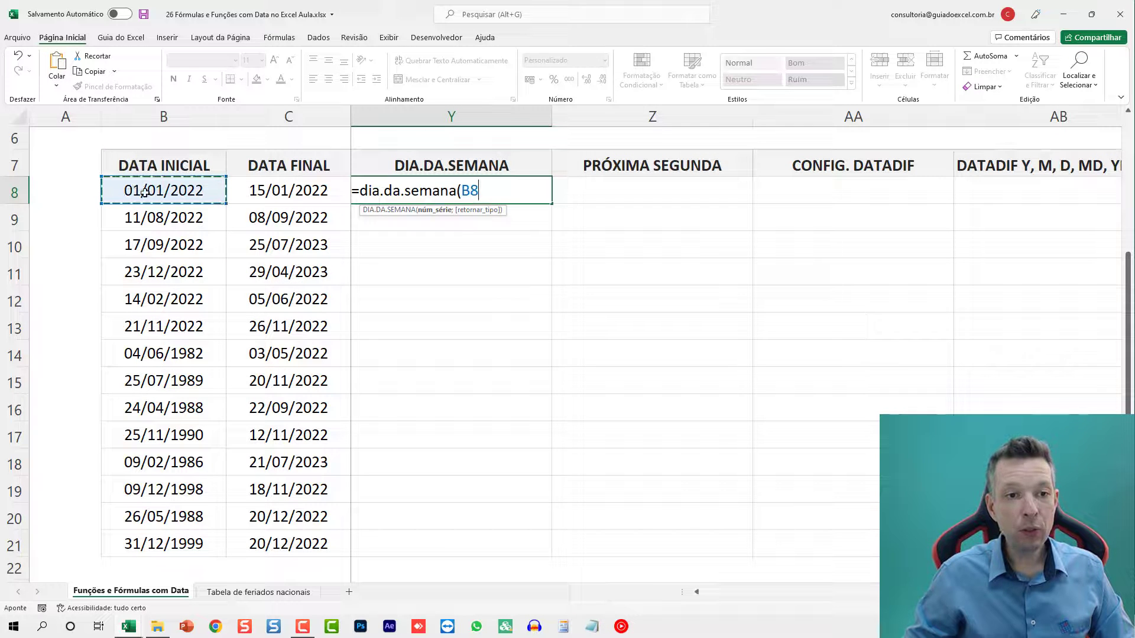
{"action": "type", "text": ")"}
{"action": "key", "text": "Return"}
{"action": "key", "text": "Up"}
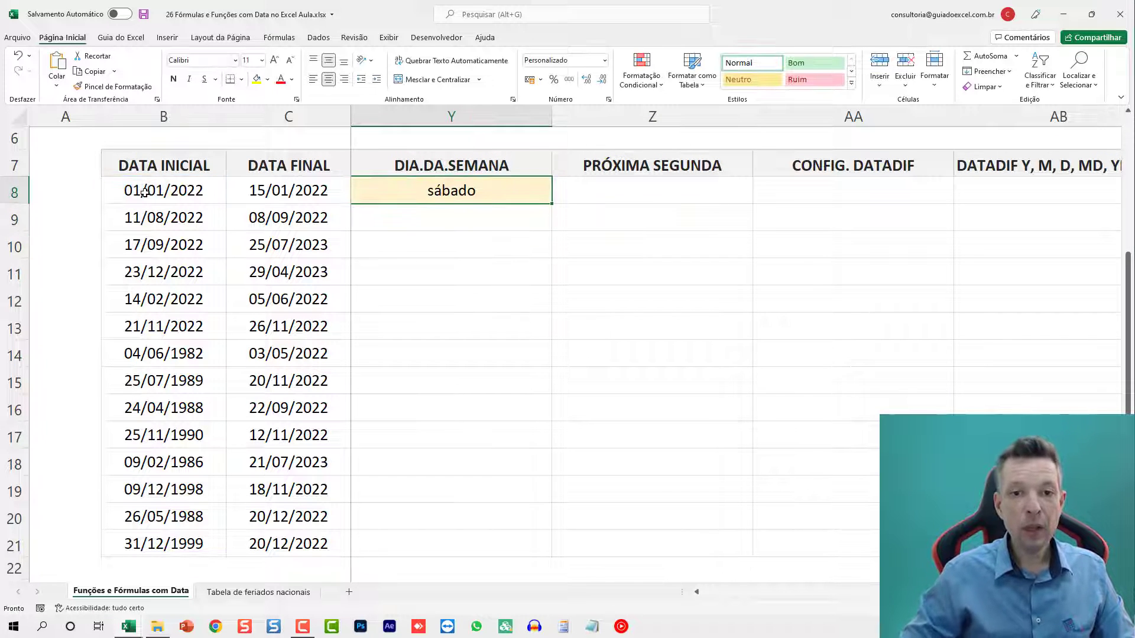
{"action": "double_click", "coordinate": [551, 203]}
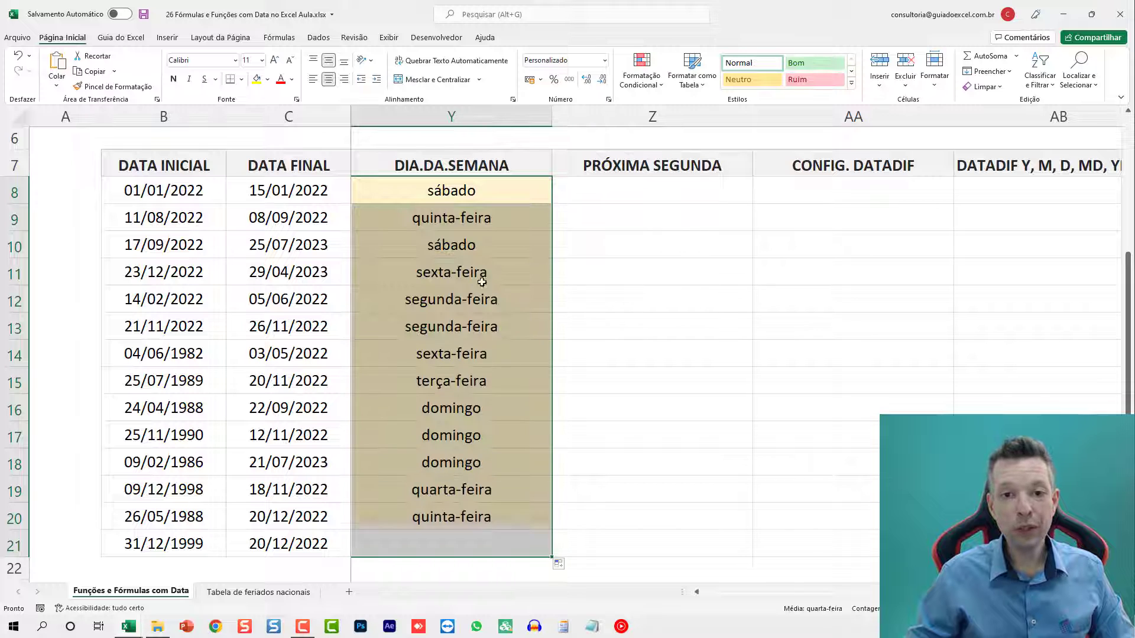
Review the custom number format that displays Y8:Y21 as weekday names.
{"action": "key", "text": "ctrl+1"}
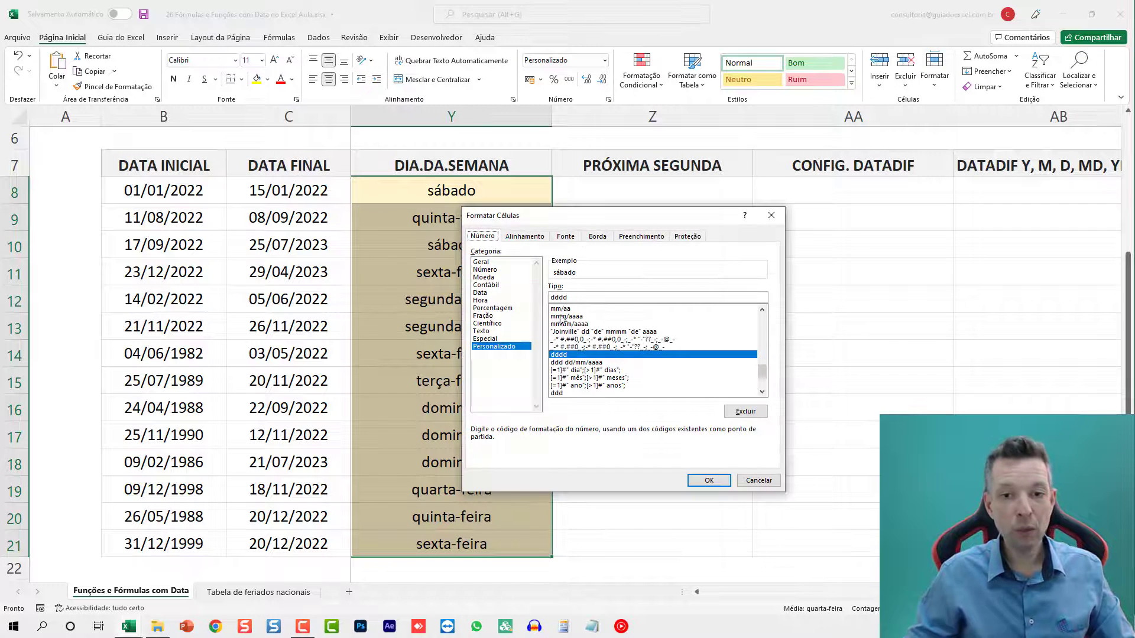
{"action": "double_click", "coordinate": [561, 298]}
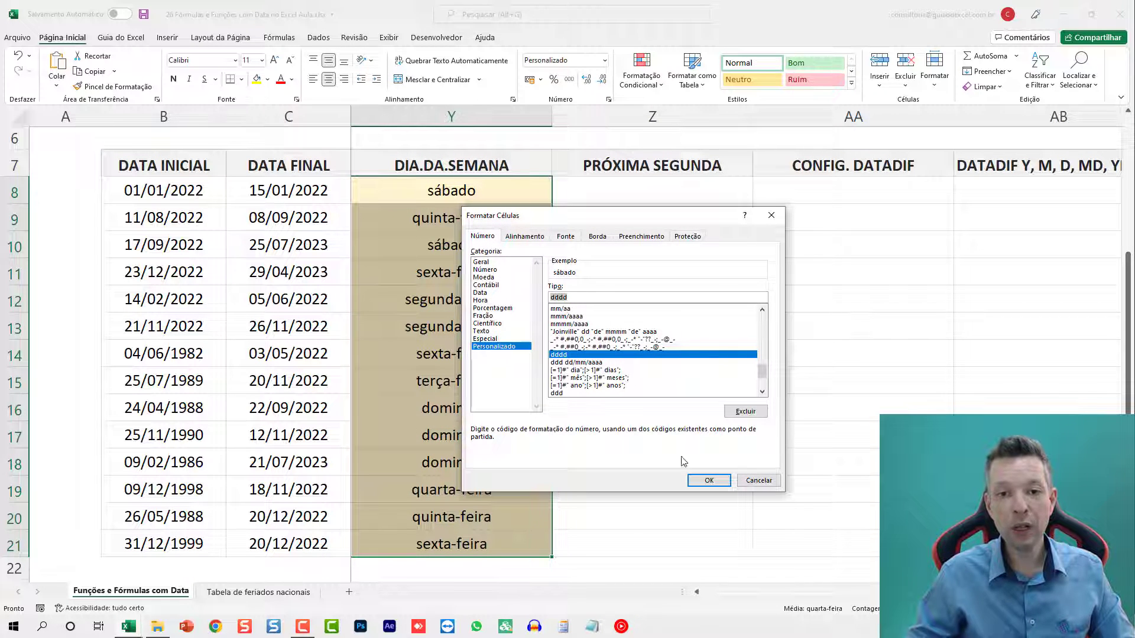
{"action": "key", "text": "Return"}
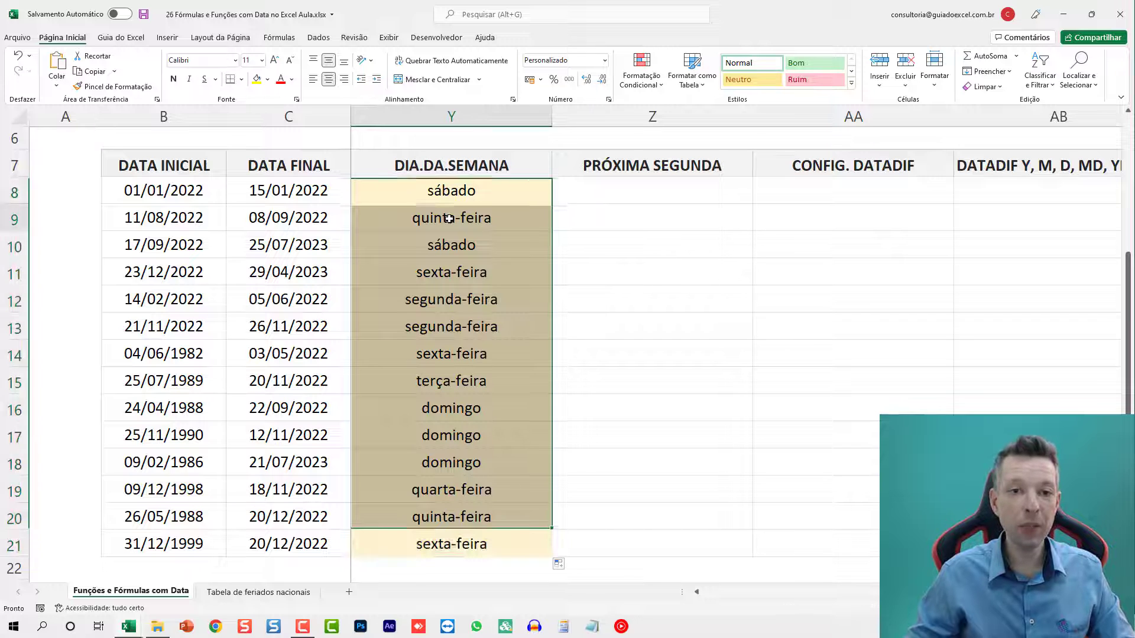
{"action": "left_click", "coordinate": [453, 212]}
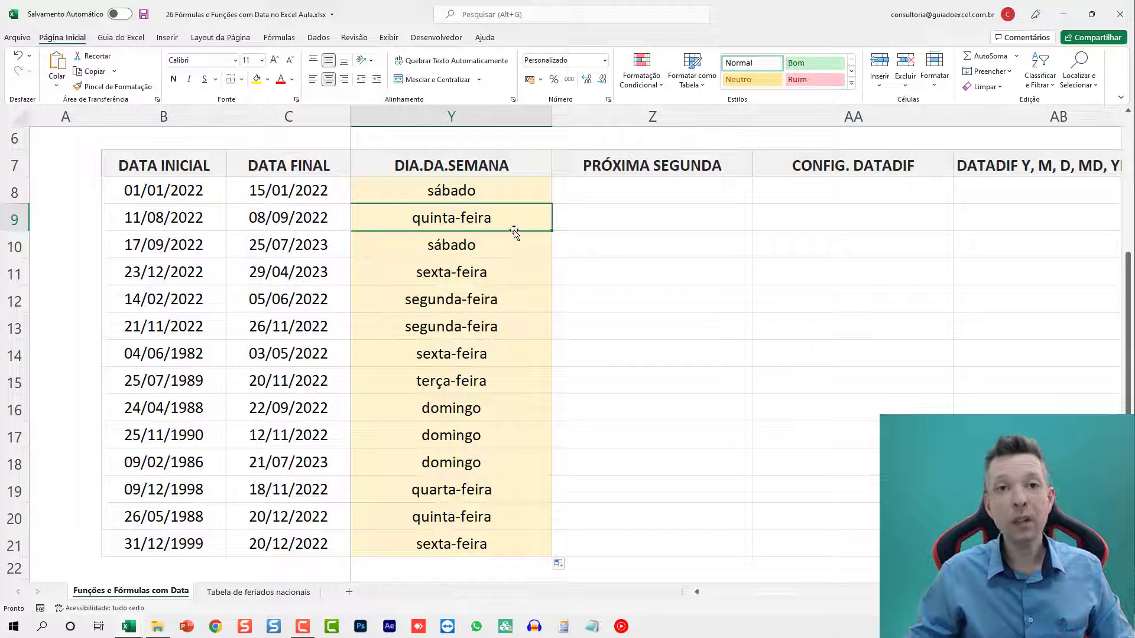
Enter =DIA.DA.SEMANA(B8;3) in Z8 under PRÓXIMA SEGUNDA, counting from 0 for Monday, and fill it down to Z21.
{"action": "left_click", "coordinate": [594, 197]}
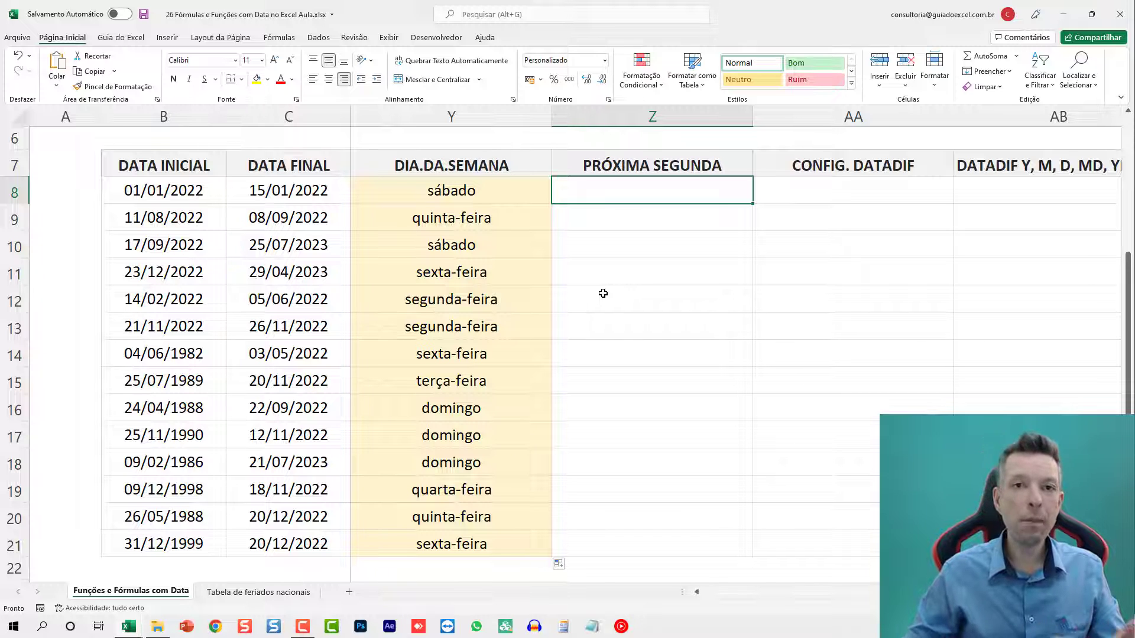
{"action": "left_click", "coordinate": [659, 189]}
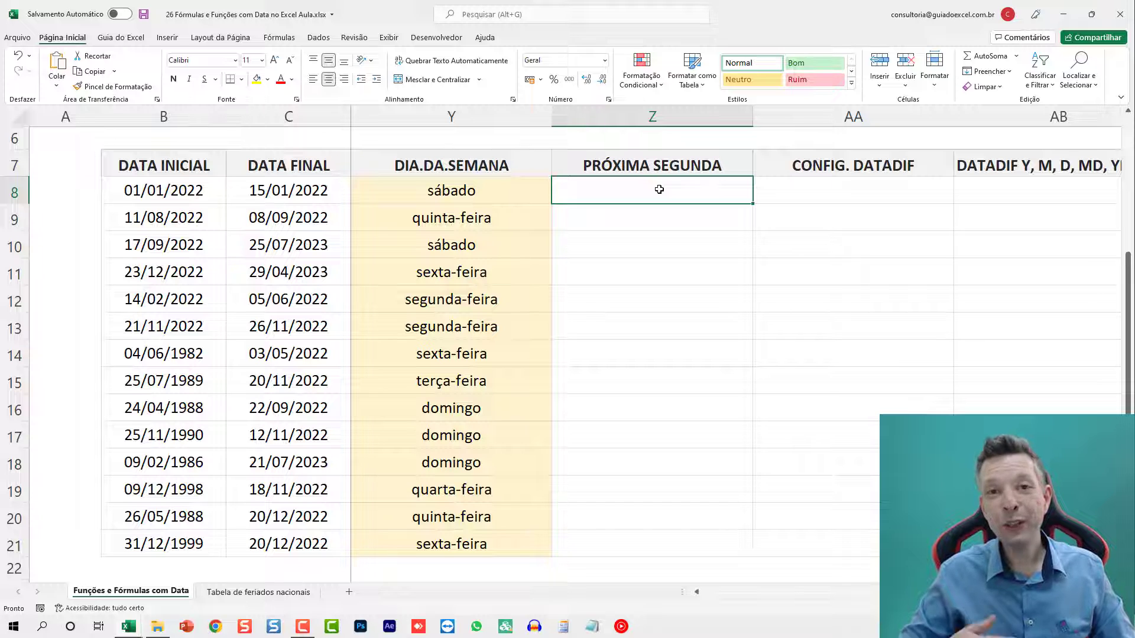
{"action": "type", "text": "="}
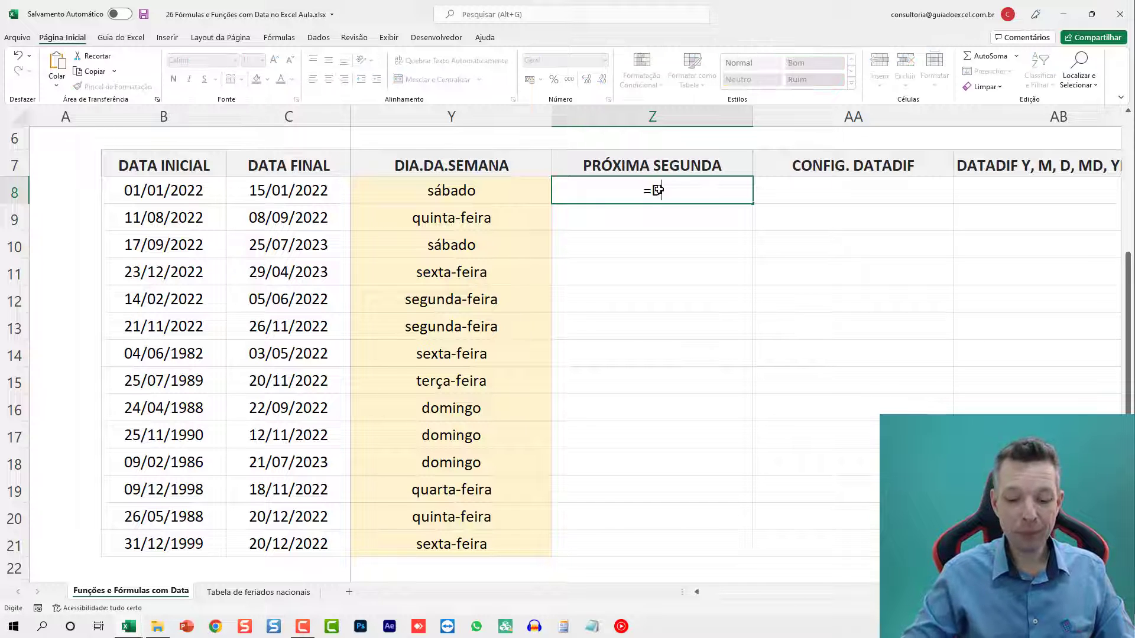
{"action": "type", "text": "DIA.DA.S"}
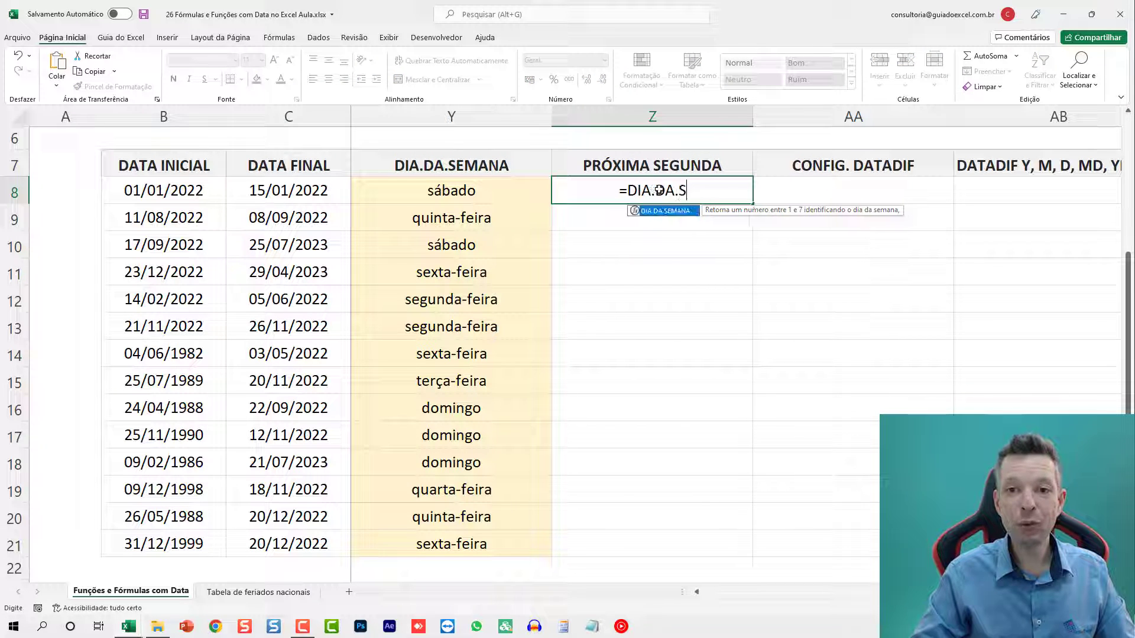
{"action": "type", "text": "EMANA("}
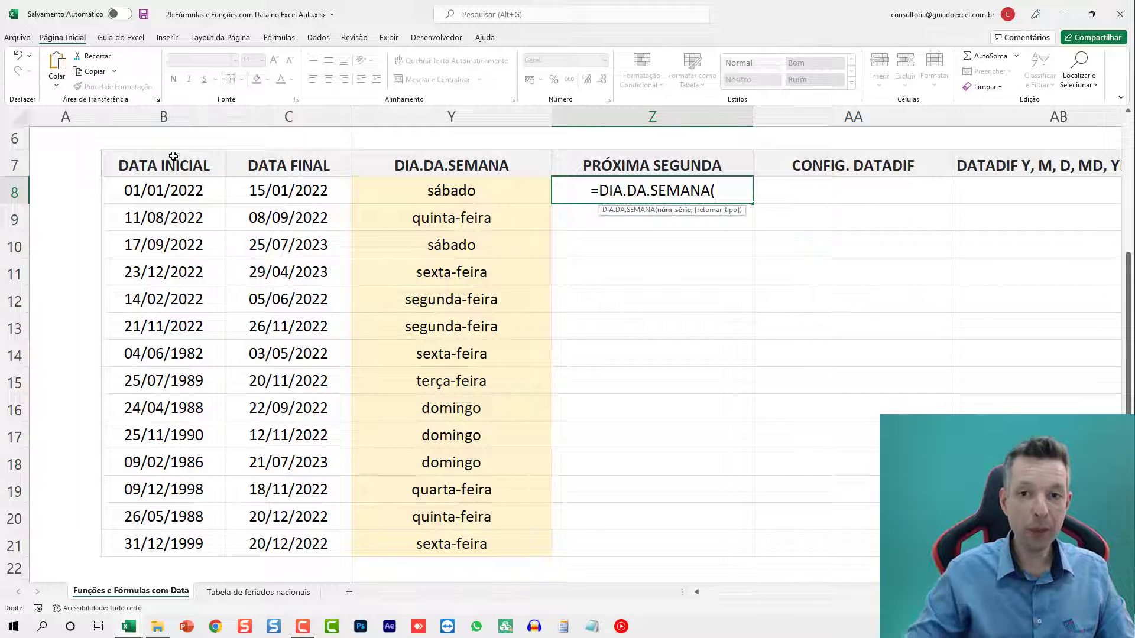
{"action": "left_click", "coordinate": [165, 192]}
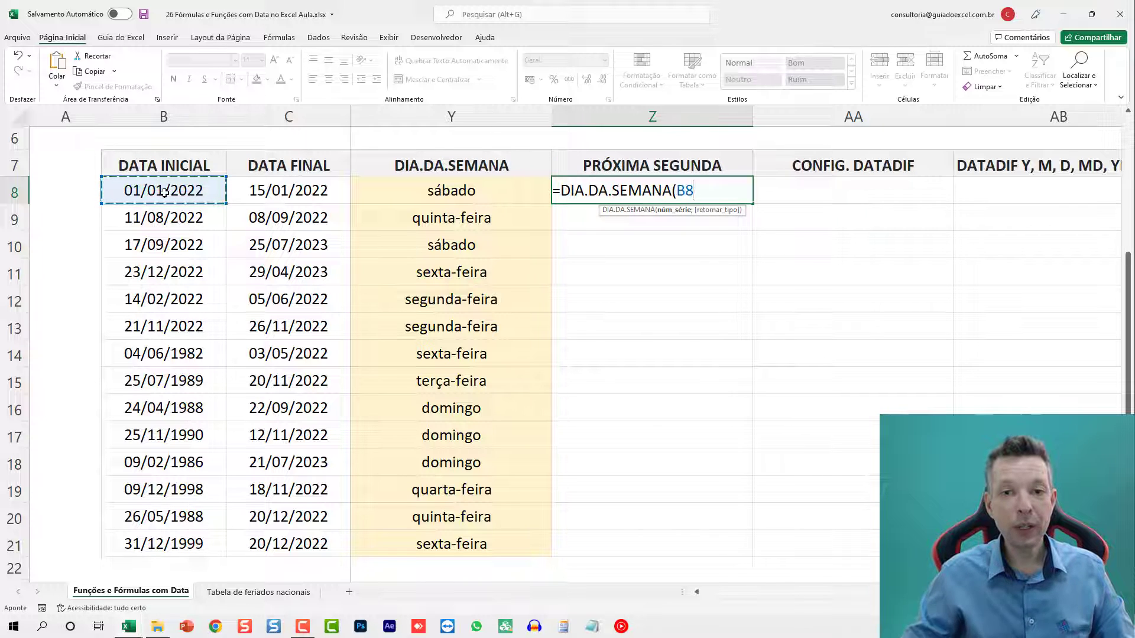
{"action": "type", "text": ";"}
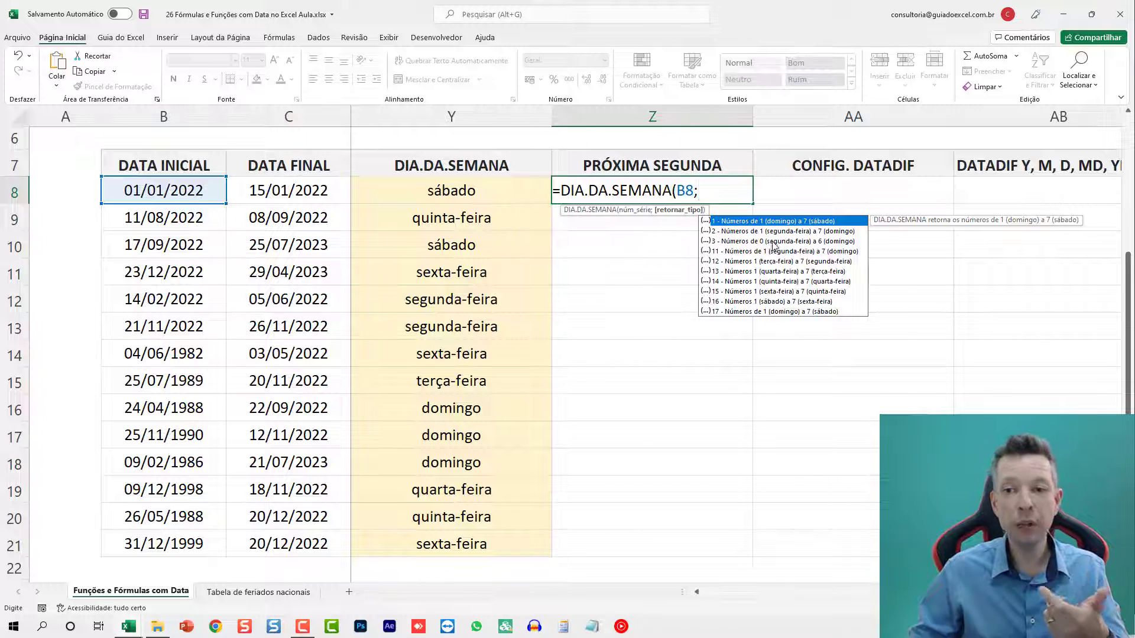
{"action": "left_click", "coordinate": [771, 242]}
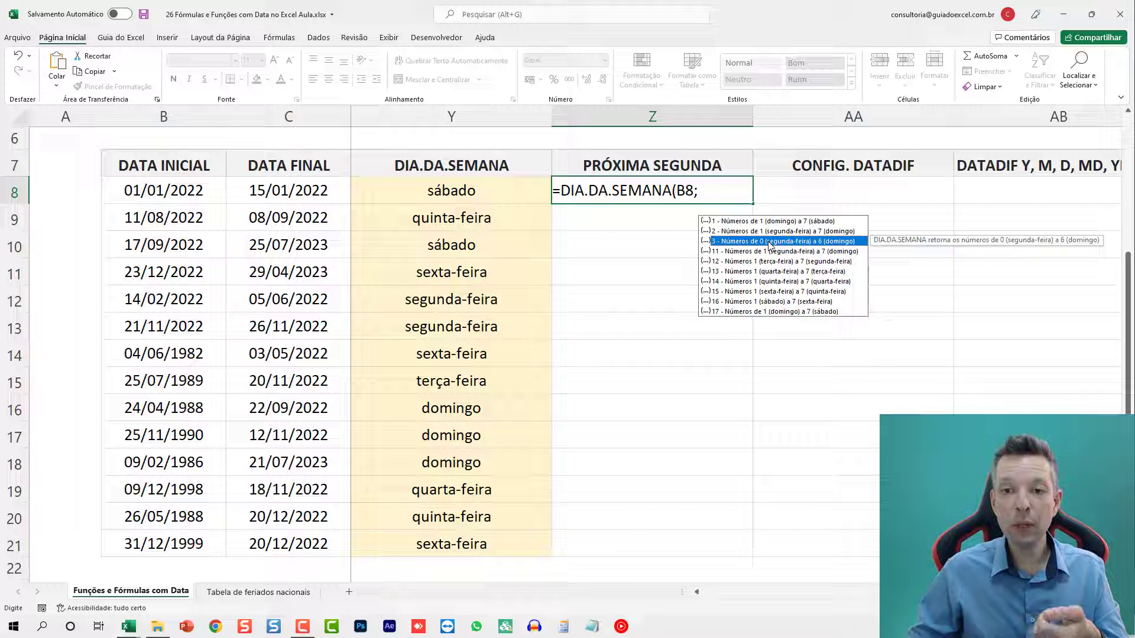
{"action": "double_click", "coordinate": [770, 243]}
{"action": "type", "text": ")"}
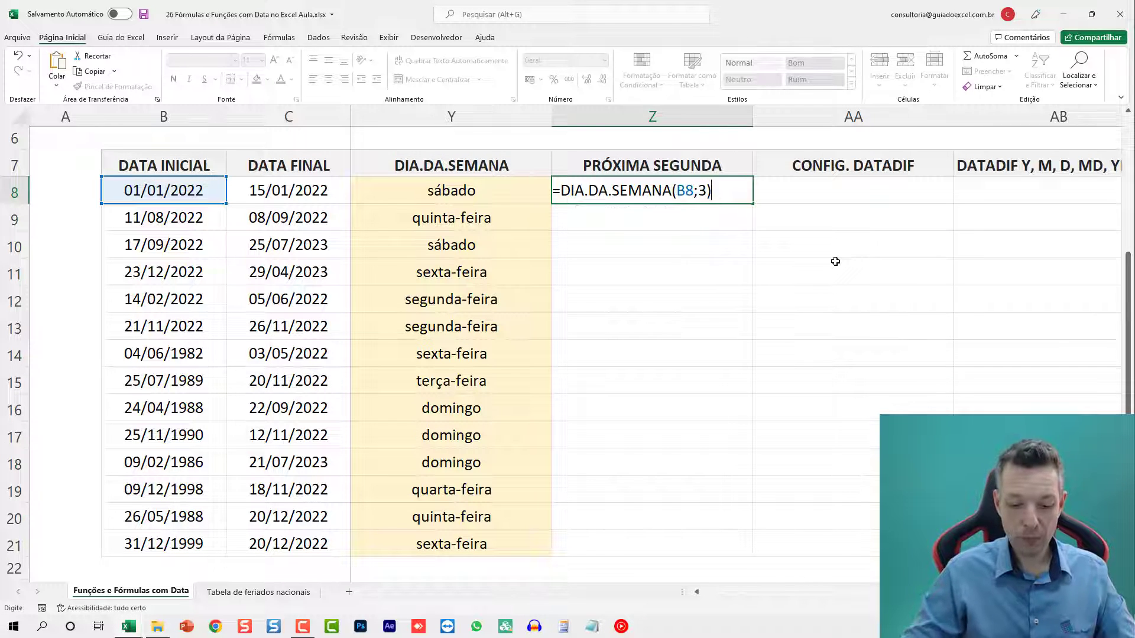
{"action": "key", "text": "Return"}
{"action": "key", "text": "Up"}
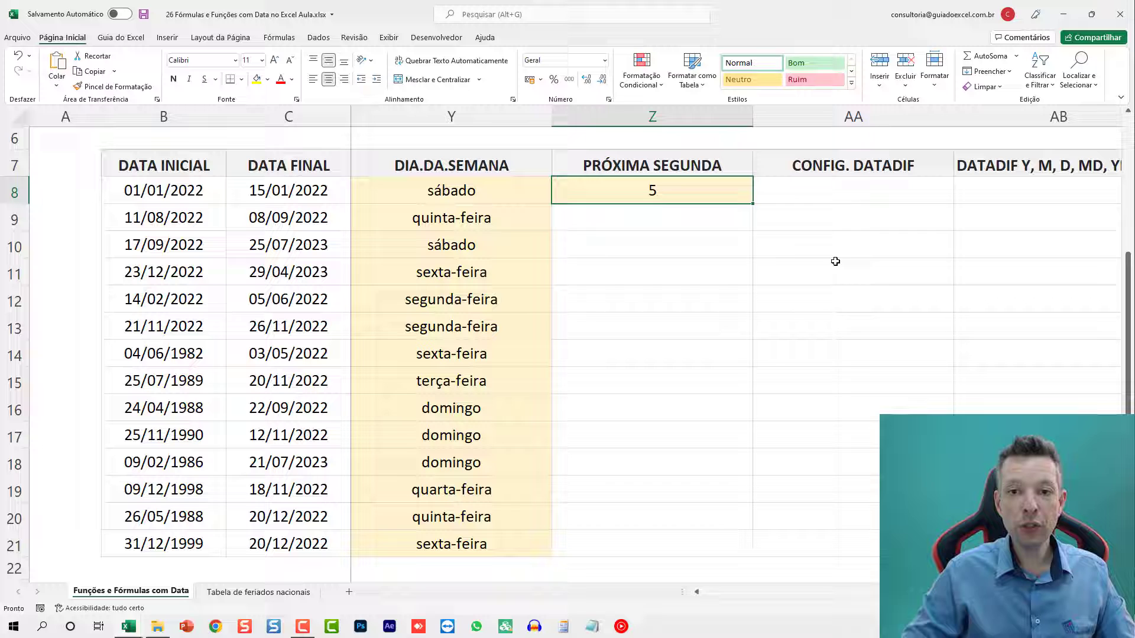
{"action": "double_click", "coordinate": [753, 204]}
Compare the weekday numbers in column Z with the weekday names in column Y, including the segunda-feira rows 12 and 13.
{"action": "left_click", "coordinate": [675, 226]}
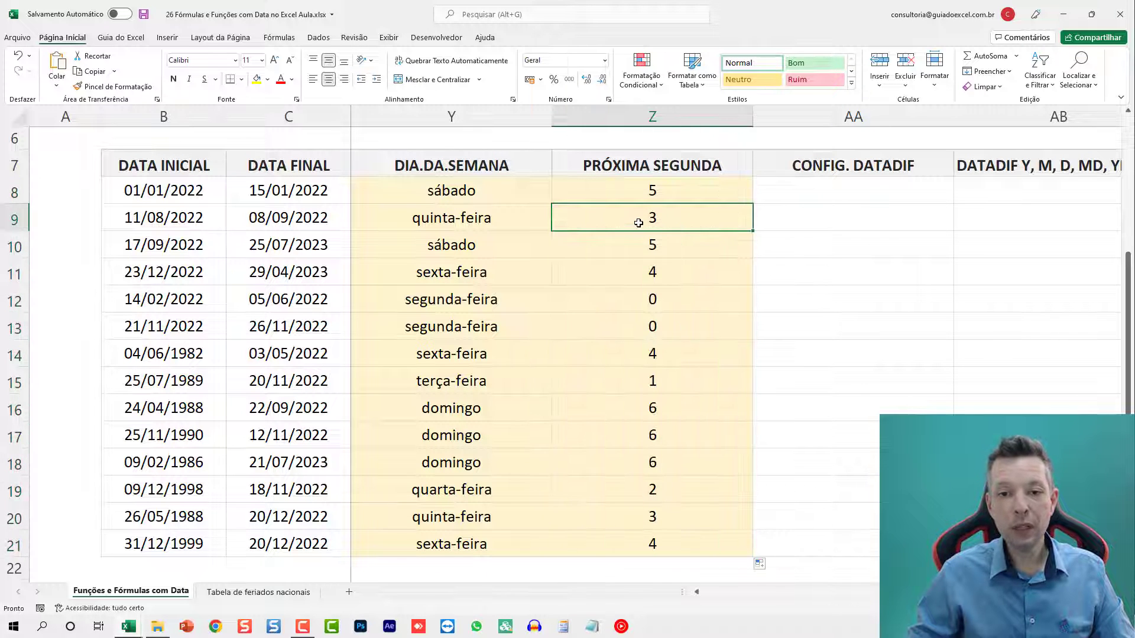
{"action": "left_click_drag", "start_coordinate": [588, 295], "coordinate": [621, 322]}
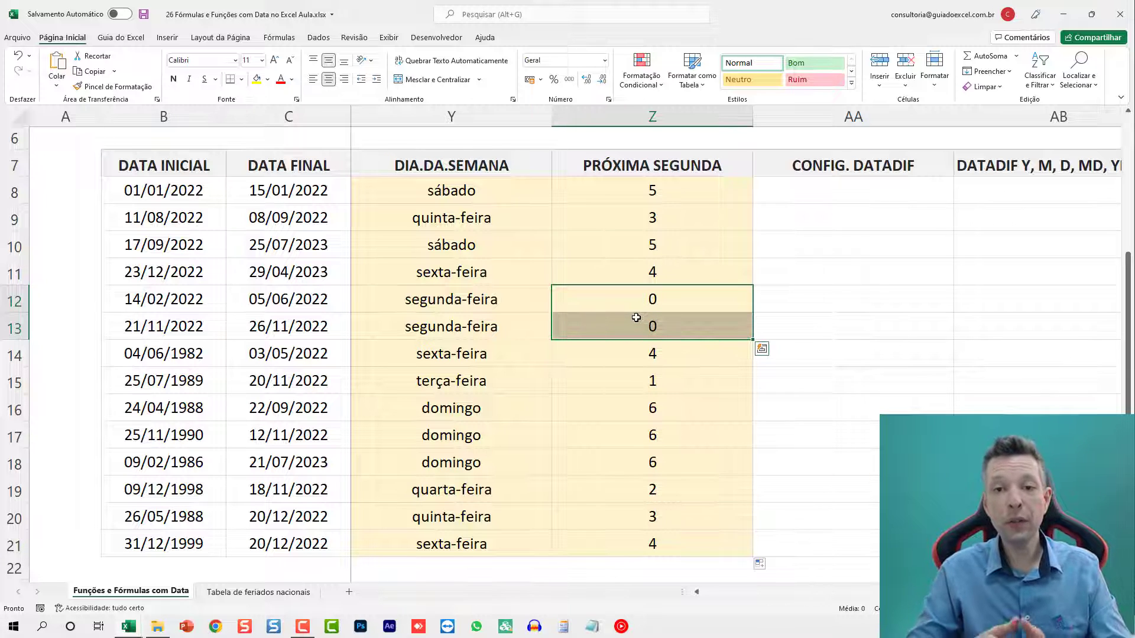
{"action": "key", "text": "Up"}
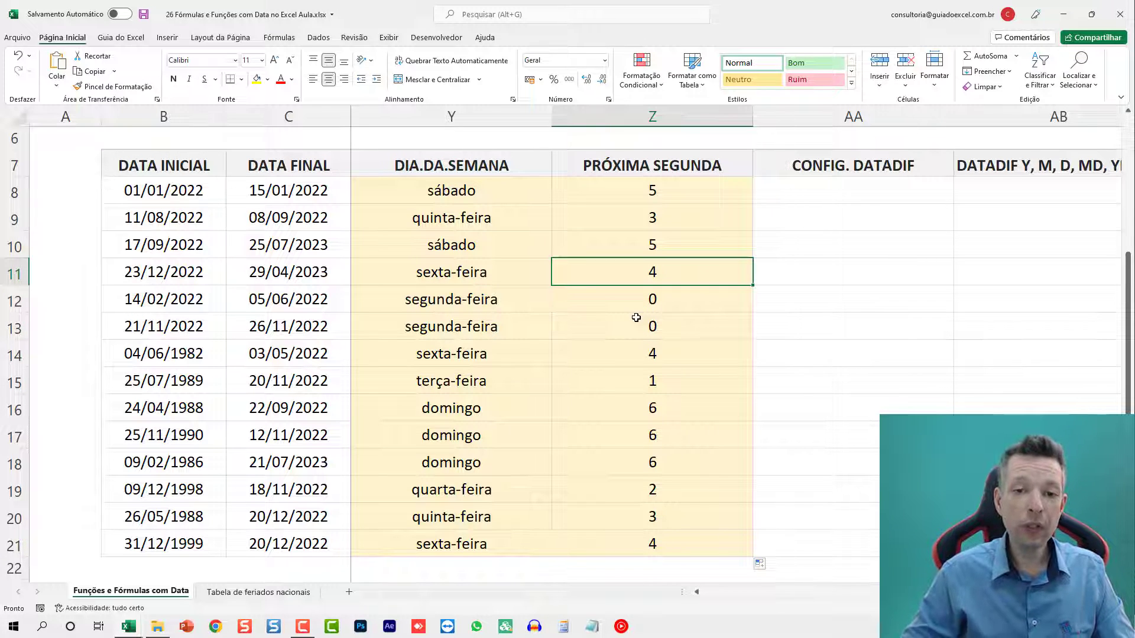
{"action": "key", "text": "Down"}
{"action": "key", "text": "Down"}
{"action": "key", "text": "Down"}
{"action": "key", "text": "Down"}
{"action": "key", "text": "Down"}
{"action": "key", "text": "Down"}
{"action": "key", "text": "Down"}
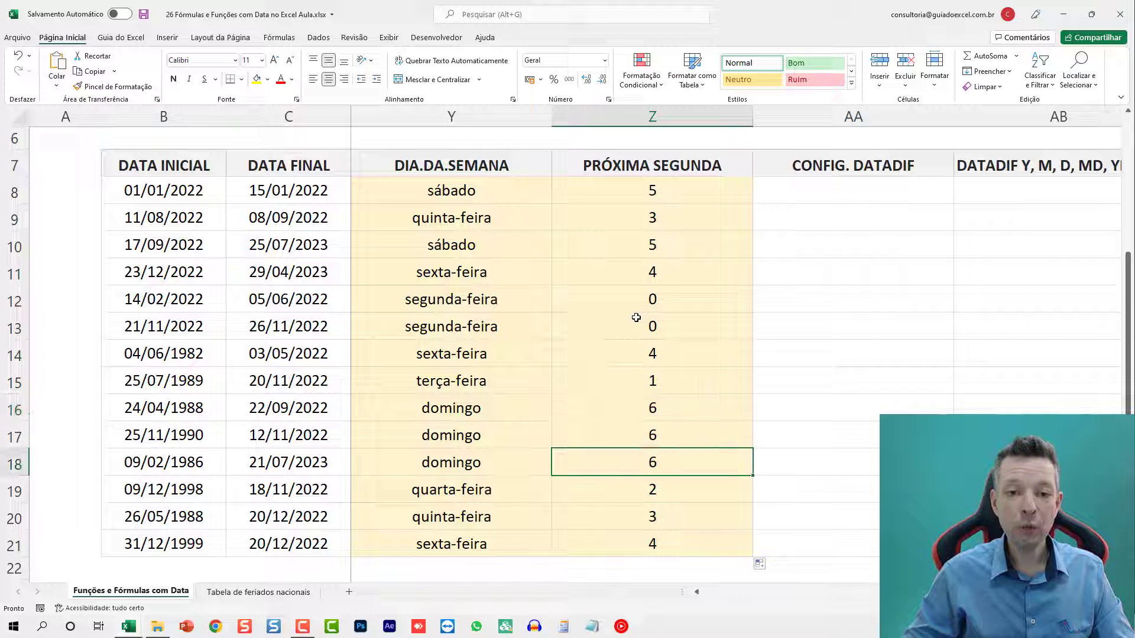
{"action": "key", "text": "Up"}
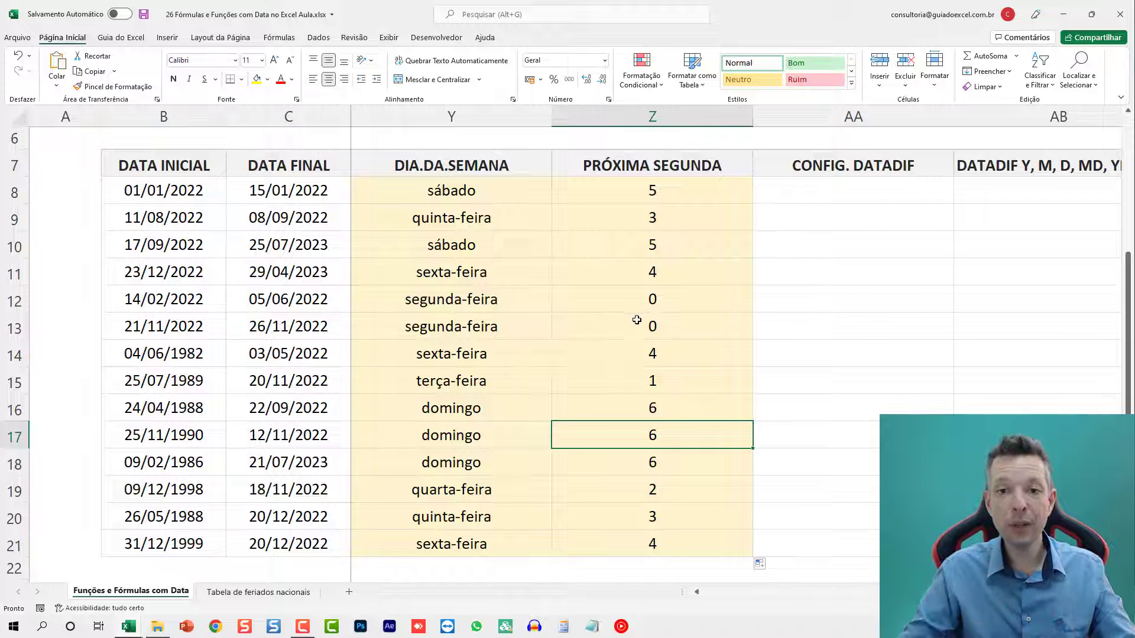
{"action": "key", "text": "Up"}
{"action": "key", "text": "Up"}
{"action": "key", "text": "Up"}
{"action": "key", "text": "Up"}
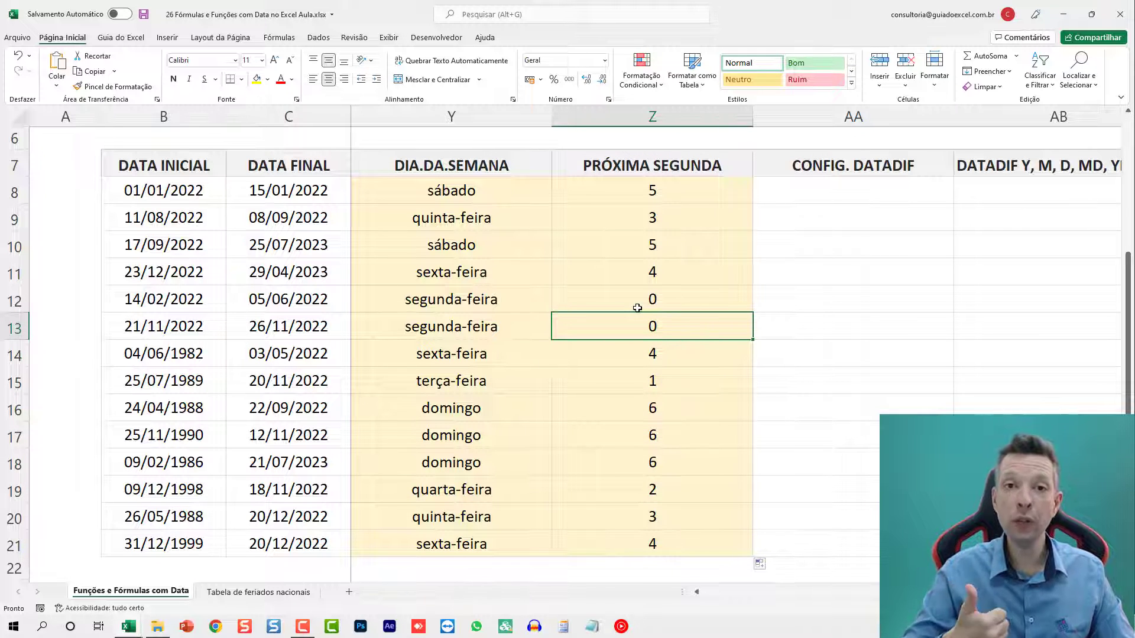
Change the Z8 formula to =B8+7-DIA.DA.SEMANA(B8;3) and fill it down to Z21.
{"action": "left_click", "coordinate": [650, 190]}
{"action": "double_click", "coordinate": [647, 190]}
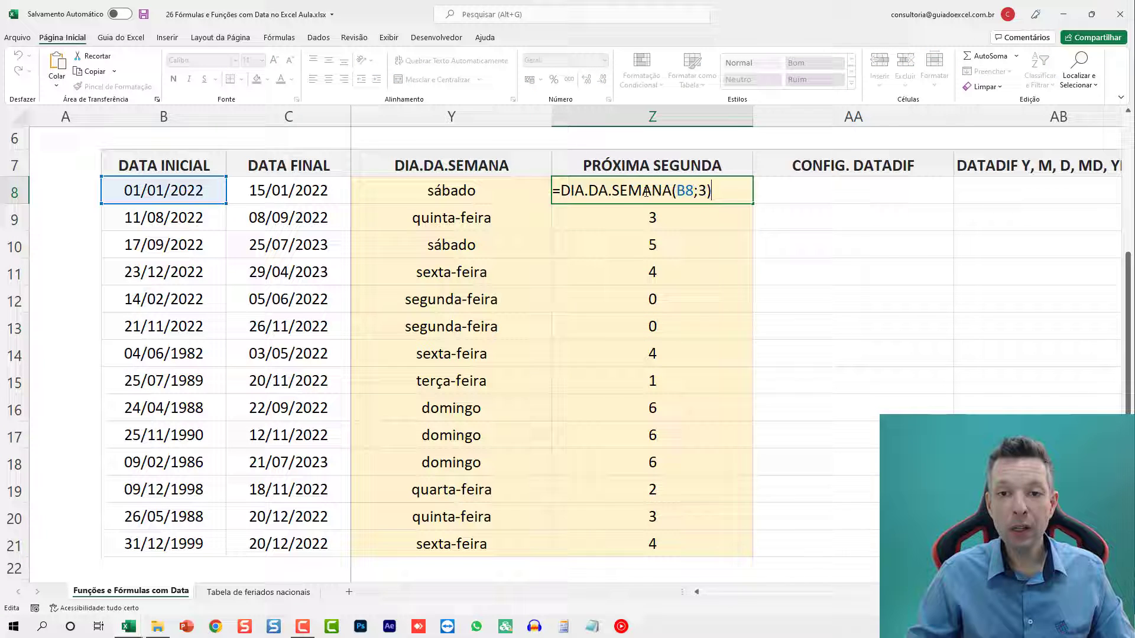
{"action": "left_click", "coordinate": [562, 190]}
{"action": "left_click", "coordinate": [201, 190]}
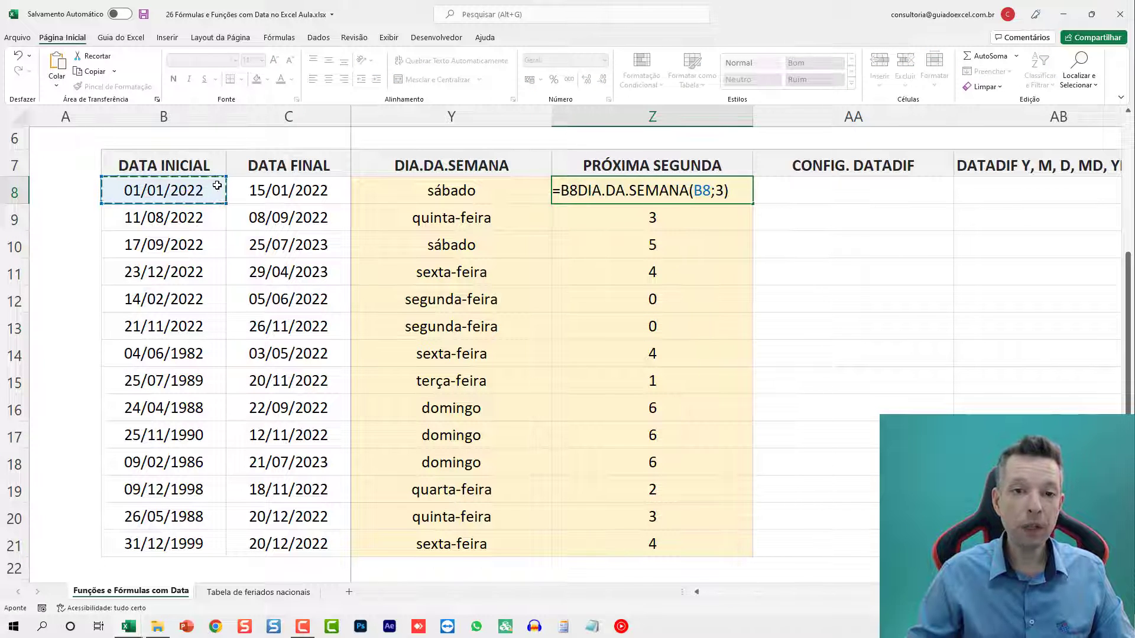
{"action": "type", "text": "+7-"}
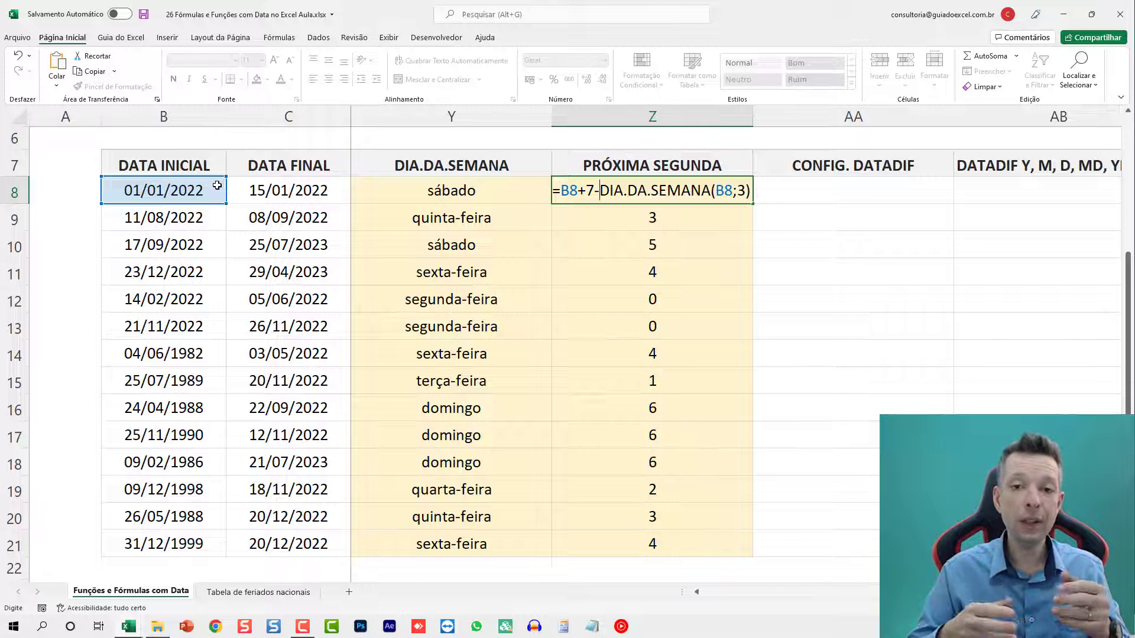
{"action": "key", "text": "ctrl+Return"}
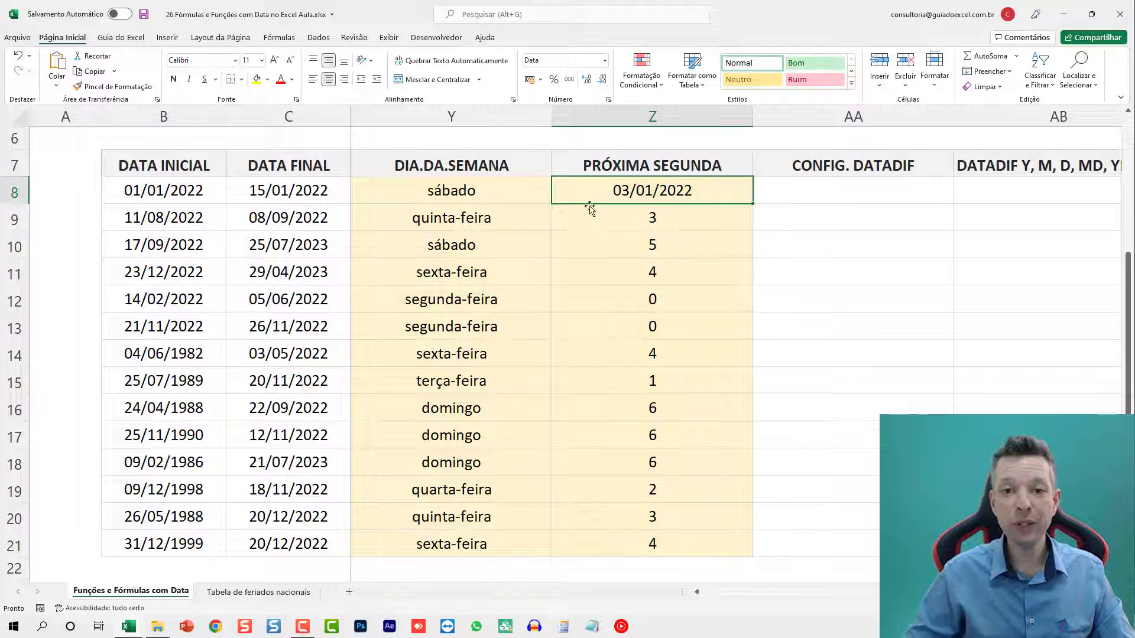
{"action": "double_click", "coordinate": [752, 203]}
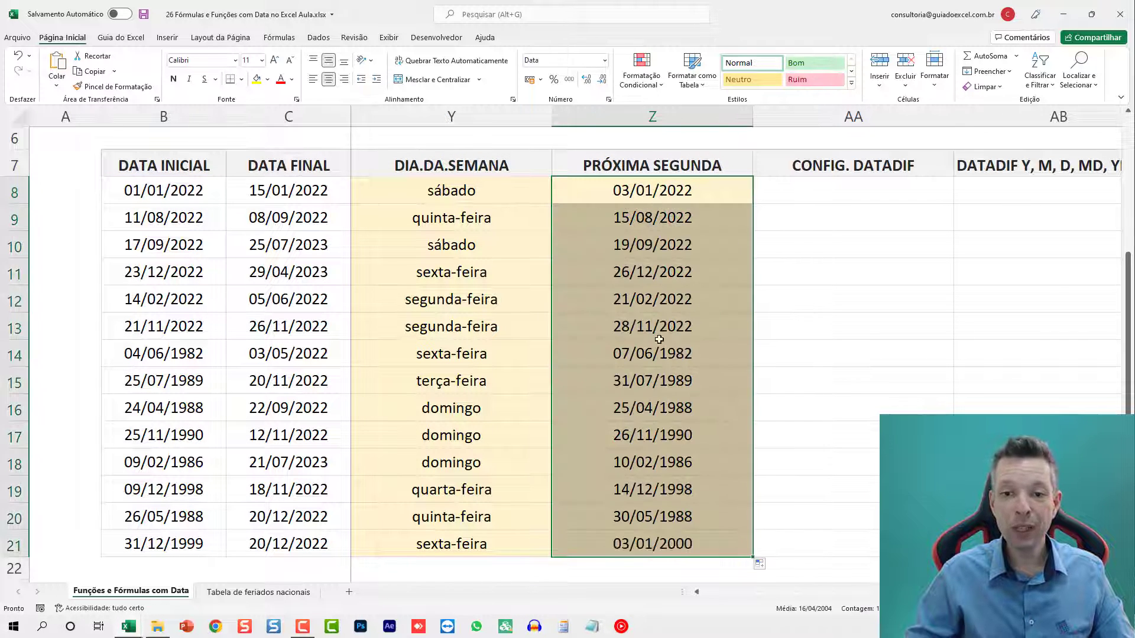
Format the next-Monday dates in Z8:Z21 with the custom number format DDD dd/mm/aaaa.
{"action": "key", "text": "ctrl+1"}
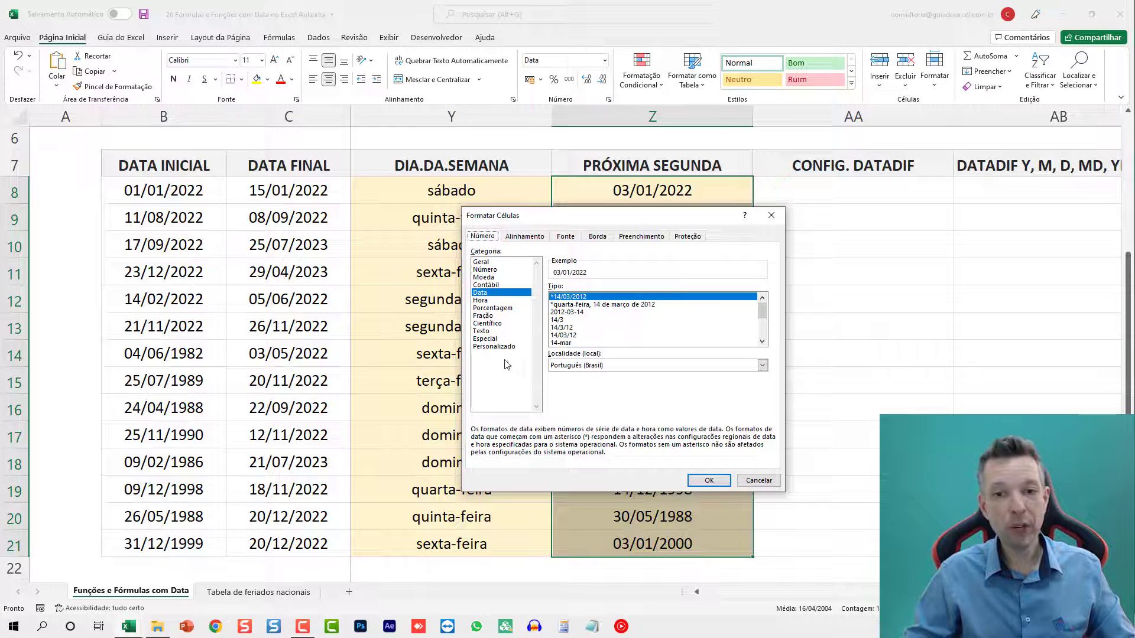
{"action": "left_click", "coordinate": [492, 346]}
{"action": "left_click", "coordinate": [593, 297]}
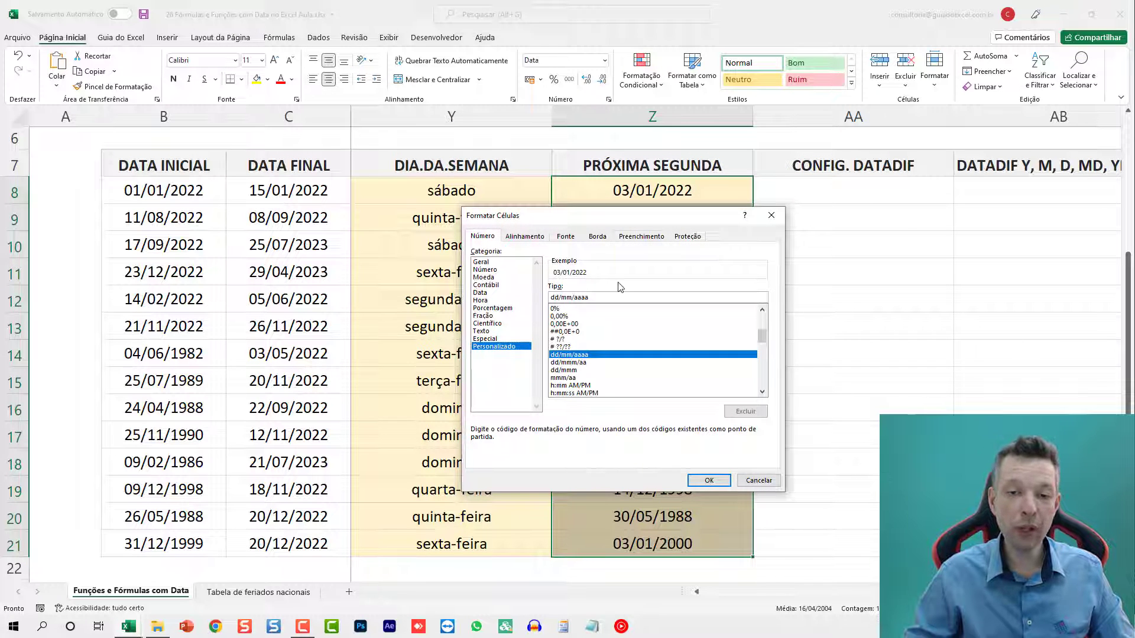
{"action": "type", "text": "DDD"}
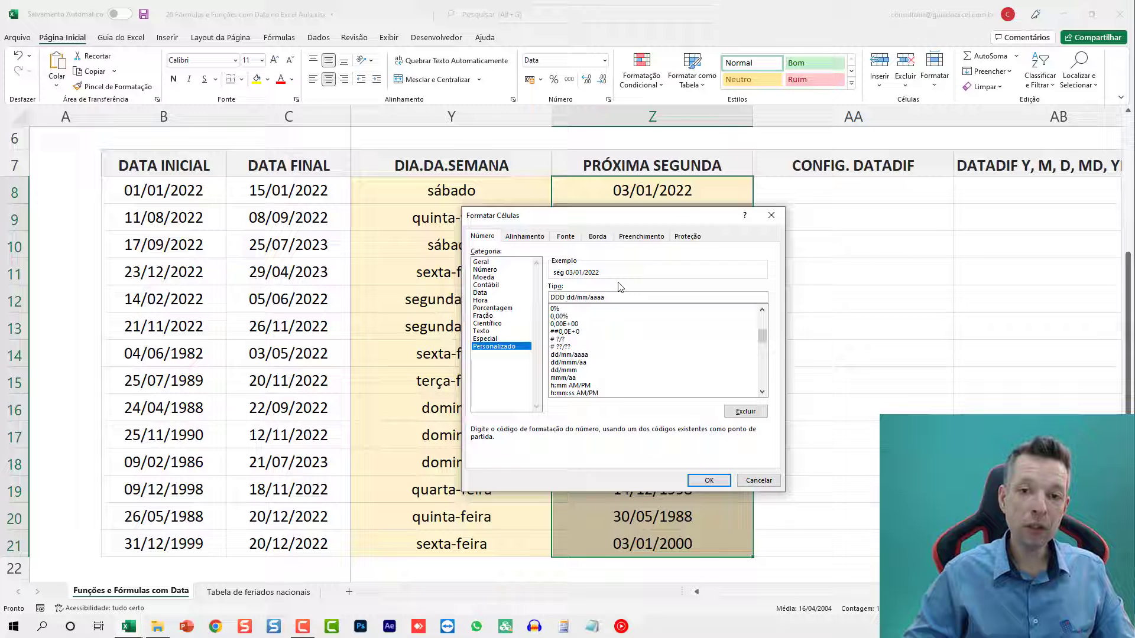
{"action": "key", "text": "Return"}
{"action": "key", "text": "Up"}
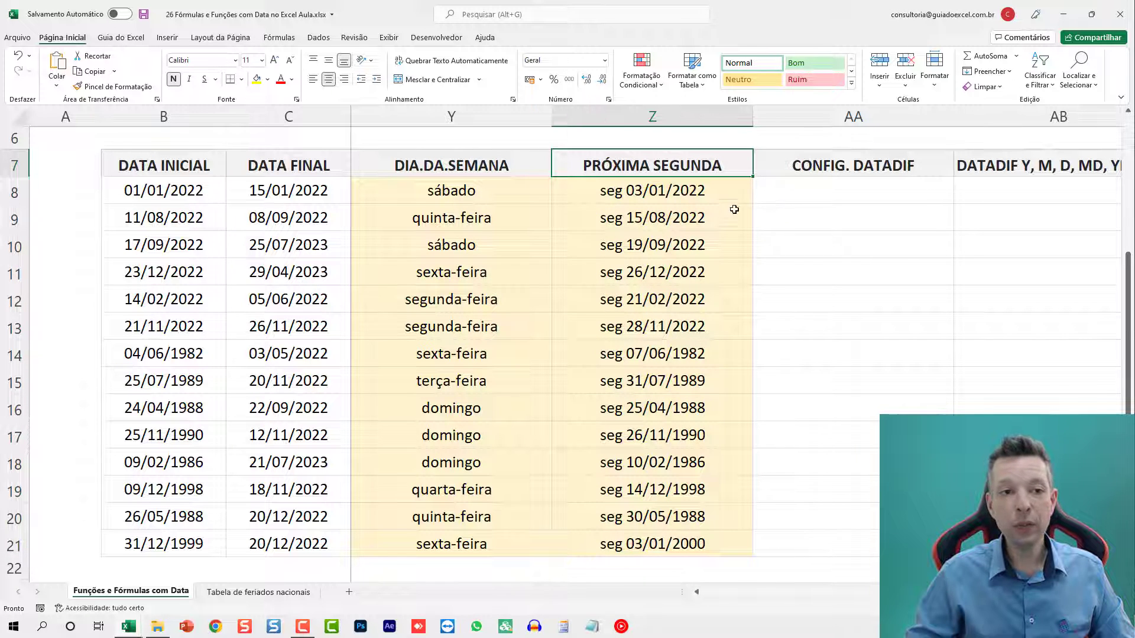
Review the next-Monday formula in Z8 under PRÓXIMA SEGUNDA without changing it.
{"action": "left_click", "coordinate": [676, 214]}
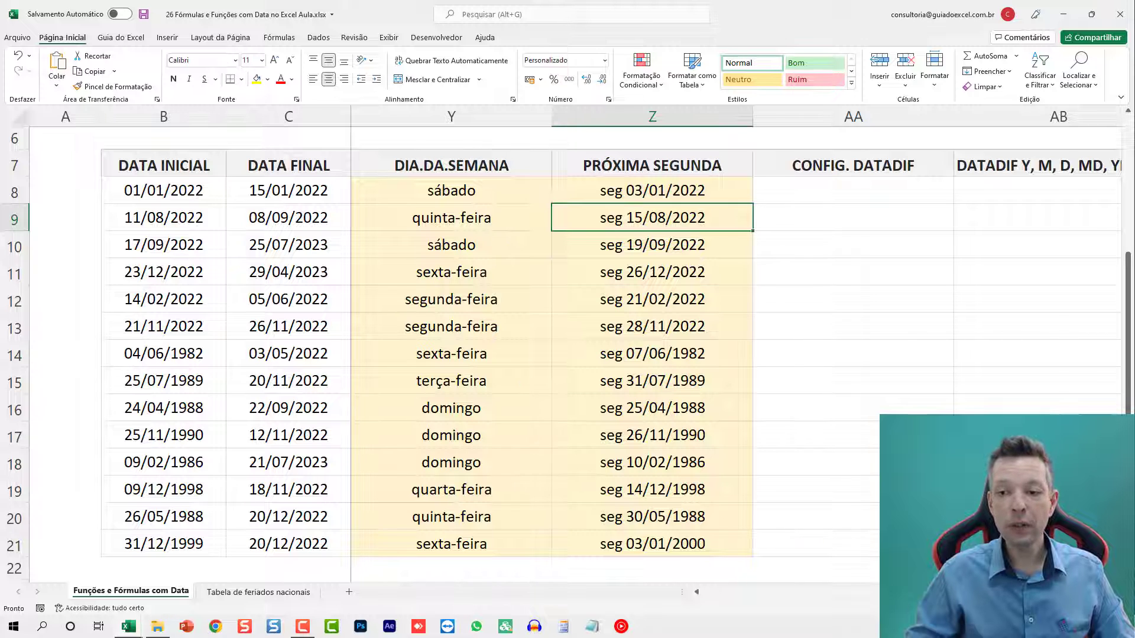
{"action": "scroll", "coordinate": [615, 377], "scroll_direction": "right", "scroll_amount": 1}
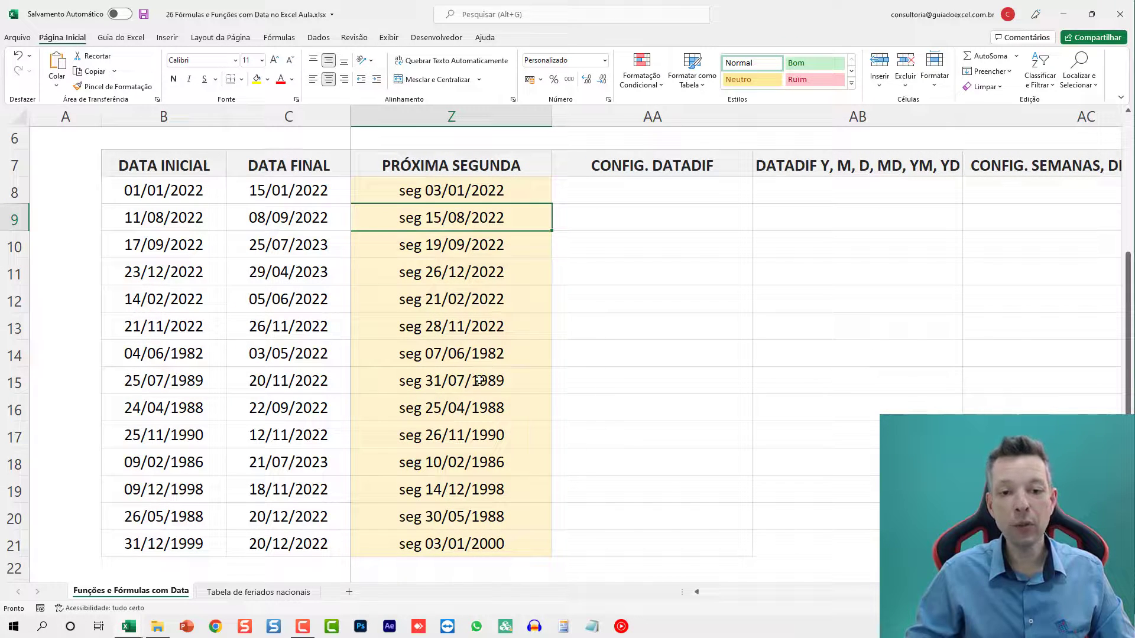
{"action": "key", "text": "Up"}
{"action": "key", "text": "F2"}
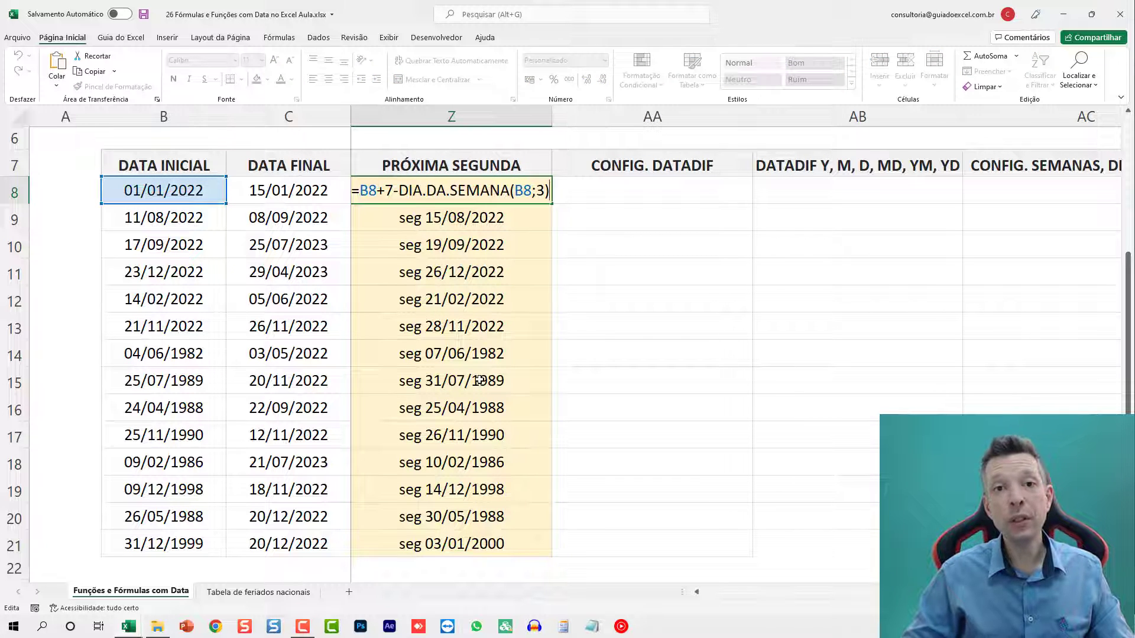
{"action": "key", "text": "Escape"}
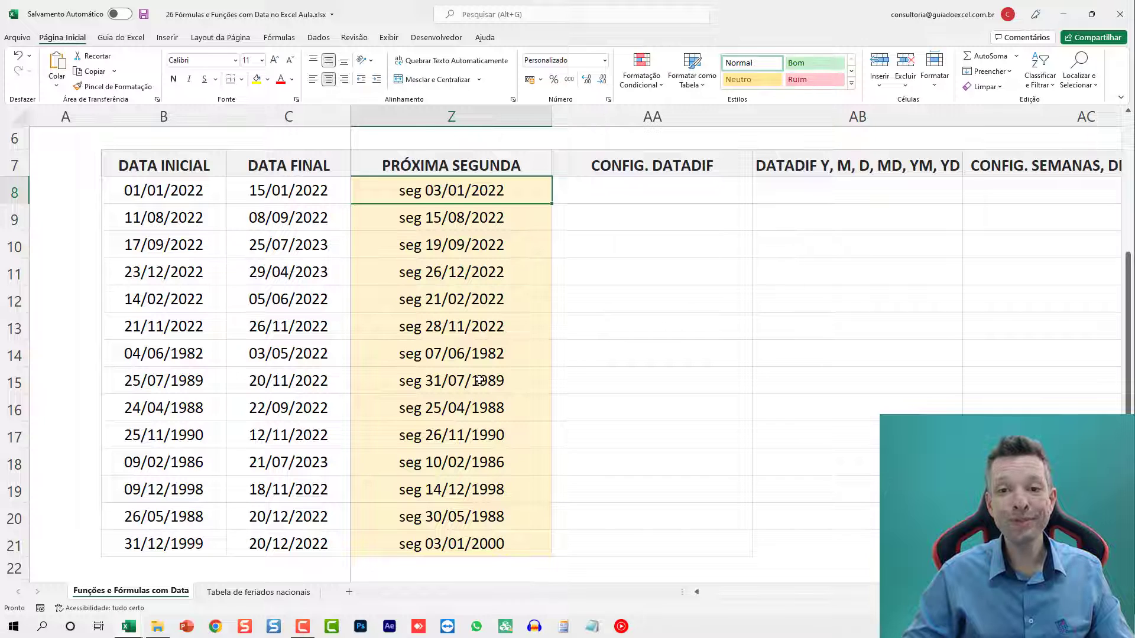
Examine the DATADIF unit codes in AA8:AA21 under CONFIG. DATADIF.
{"action": "key", "text": "Right"}
{"action": "key", "text": "Right"}
{"action": "key", "text": "Right"}
{"action": "key", "text": "Left"}
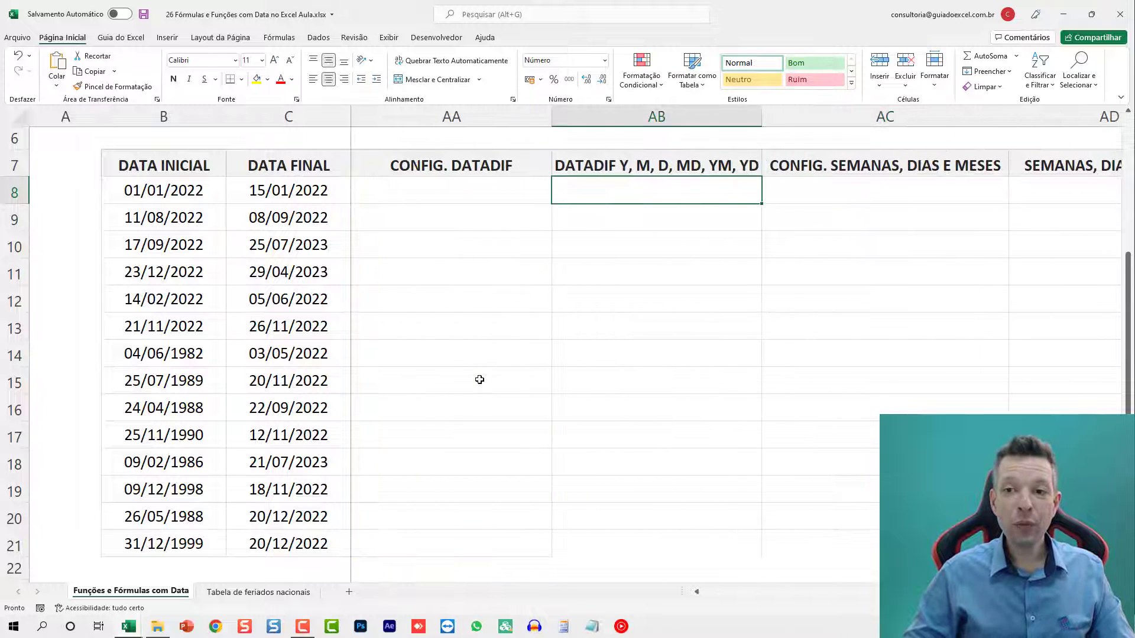
{"action": "key", "text": "Left"}
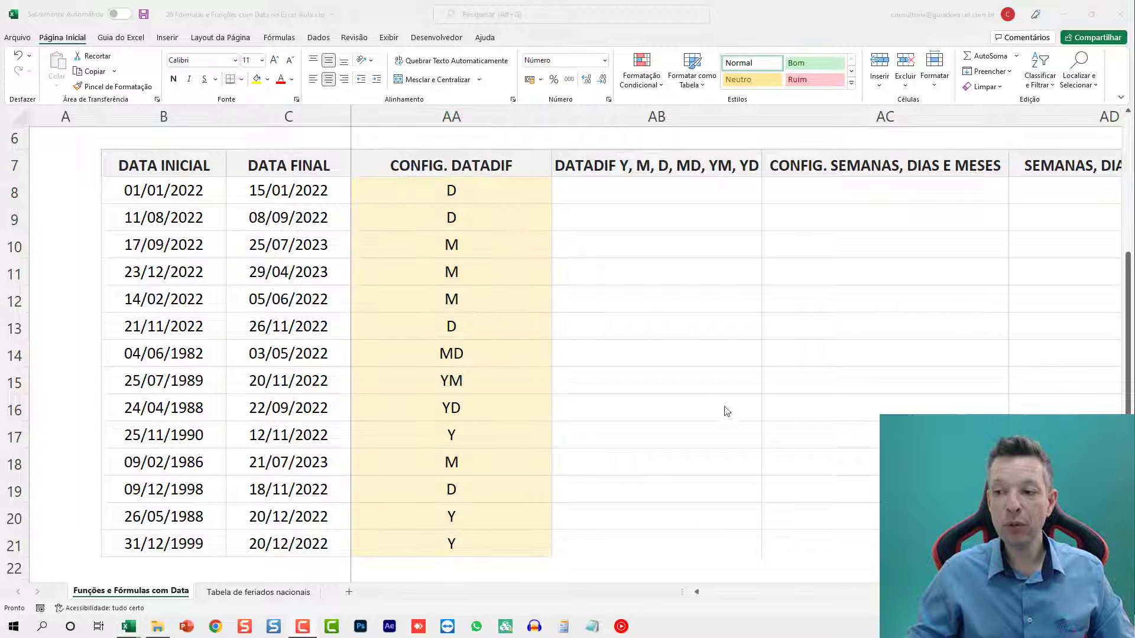
{"action": "key", "text": "Right"}
{"action": "left_click_drag", "start_coordinate": [440, 187], "coordinate": [450, 534]}
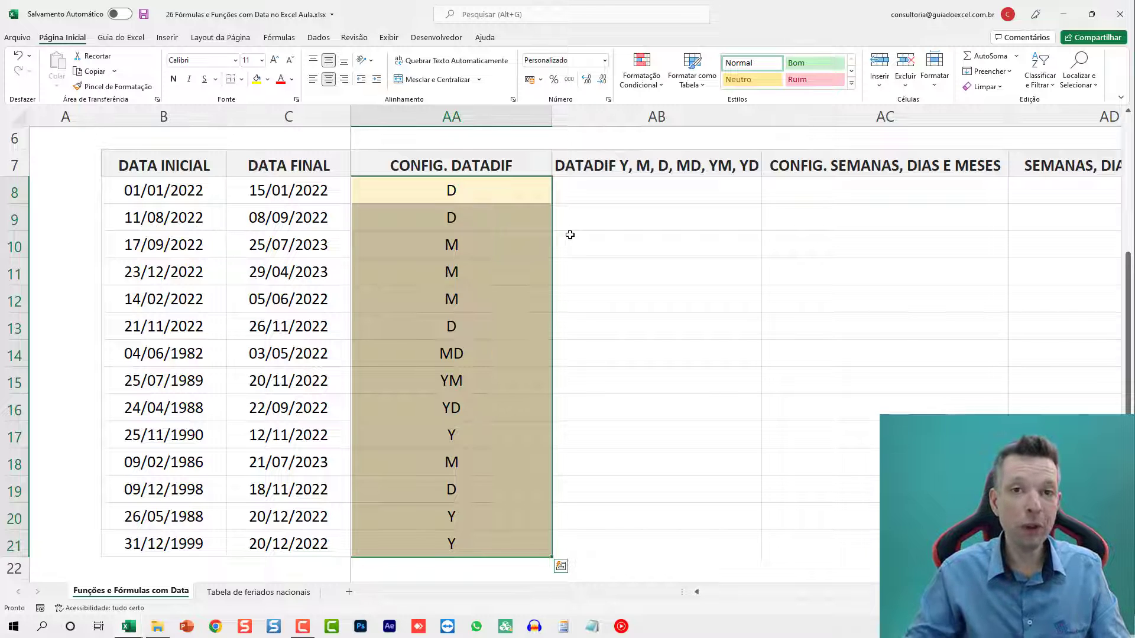
Enter =DATADIF(B8;C8;"D") in AB8 to count the days between the initial and final dates.
{"action": "left_click", "coordinate": [594, 198]}
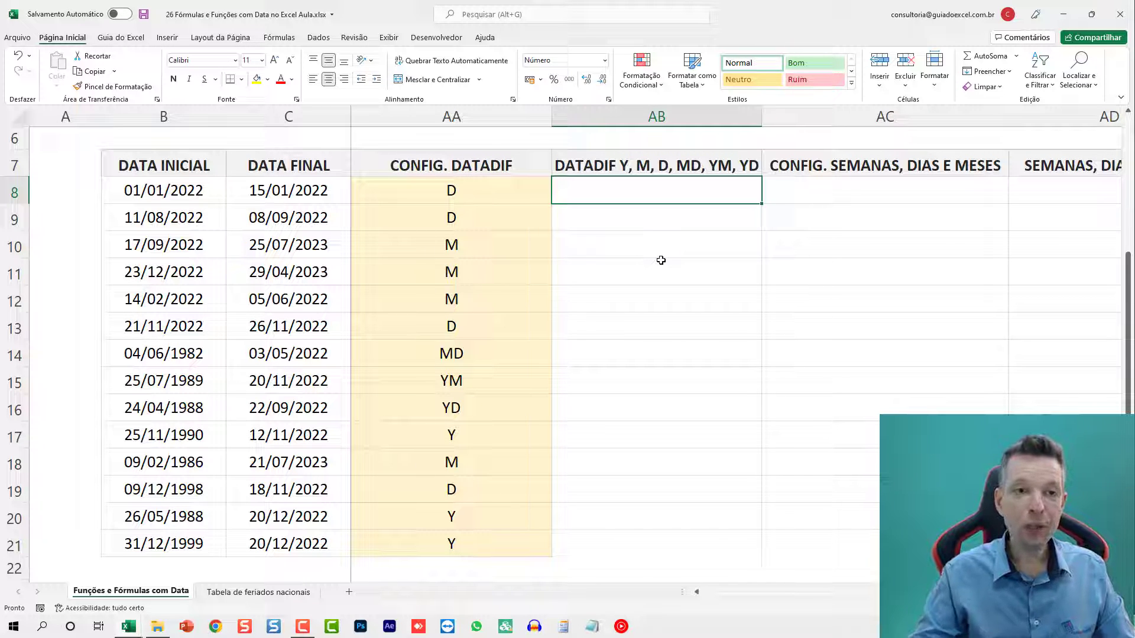
{"action": "type", "text": "=DATADIF"}
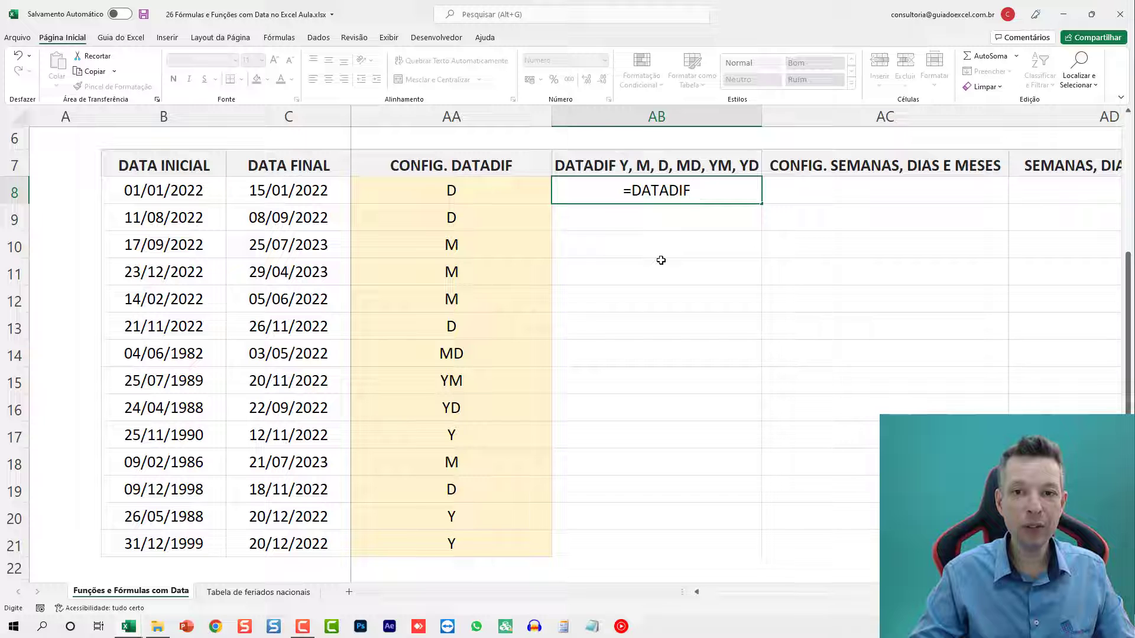
{"action": "type", "text": "("}
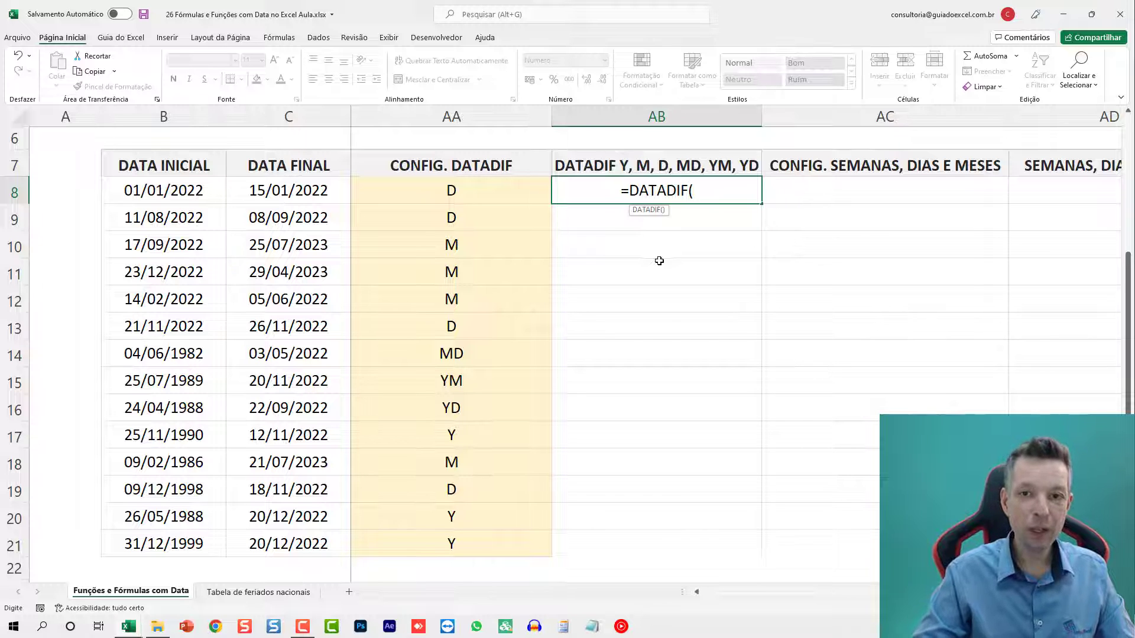
{"action": "left_click", "coordinate": [175, 189]}
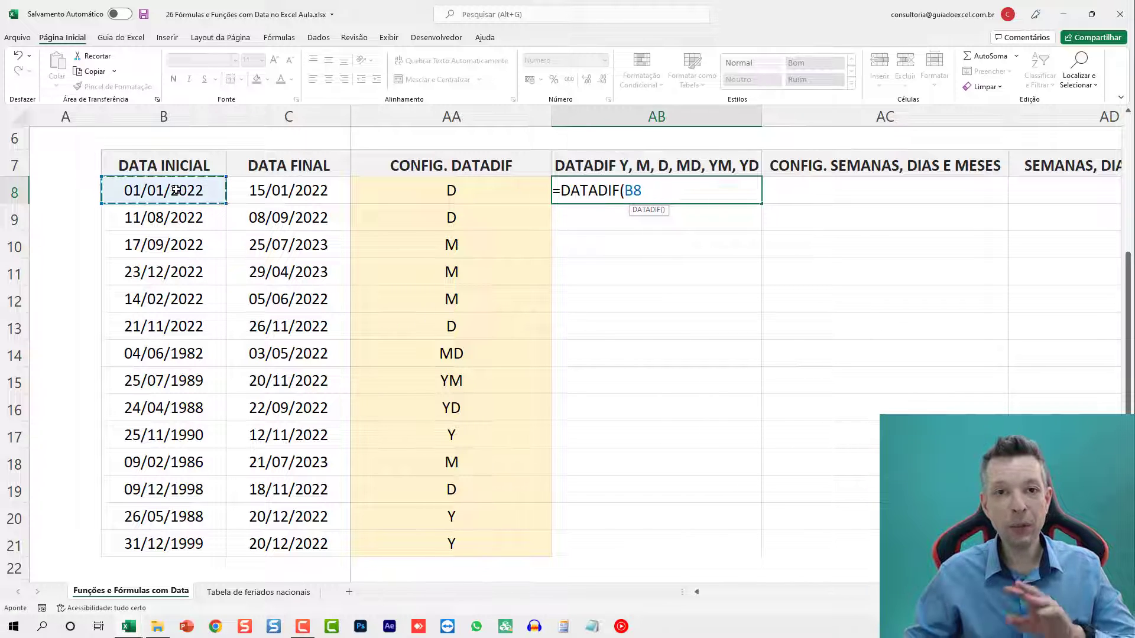
{"action": "type", "text": ";"}
{"action": "left_click", "coordinate": [270, 194]}
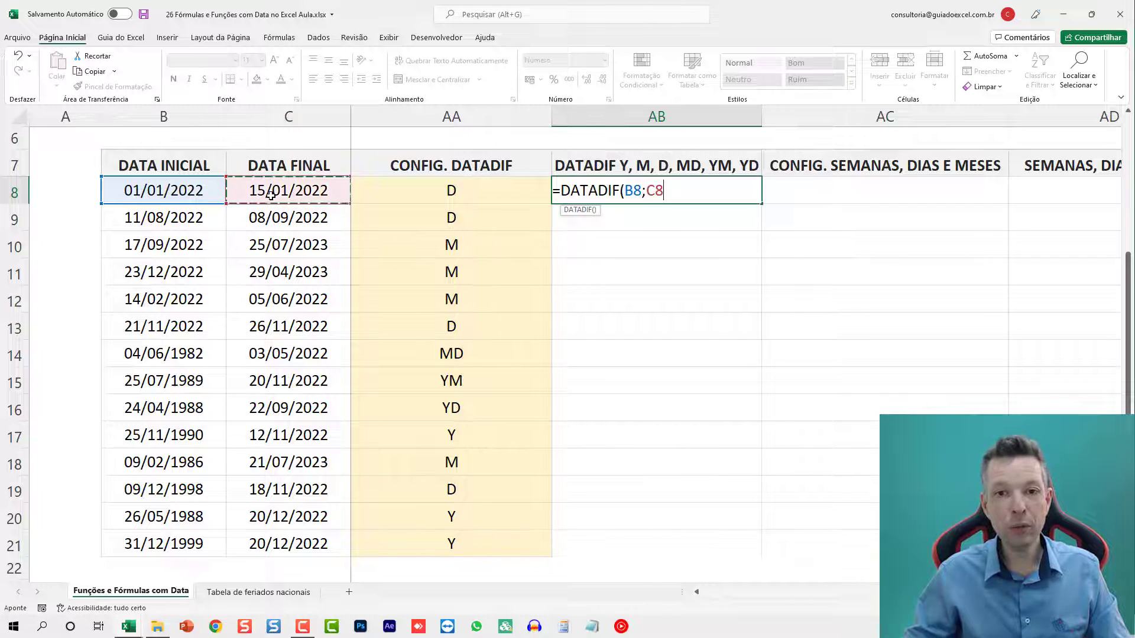
{"action": "type", "text": ";"}
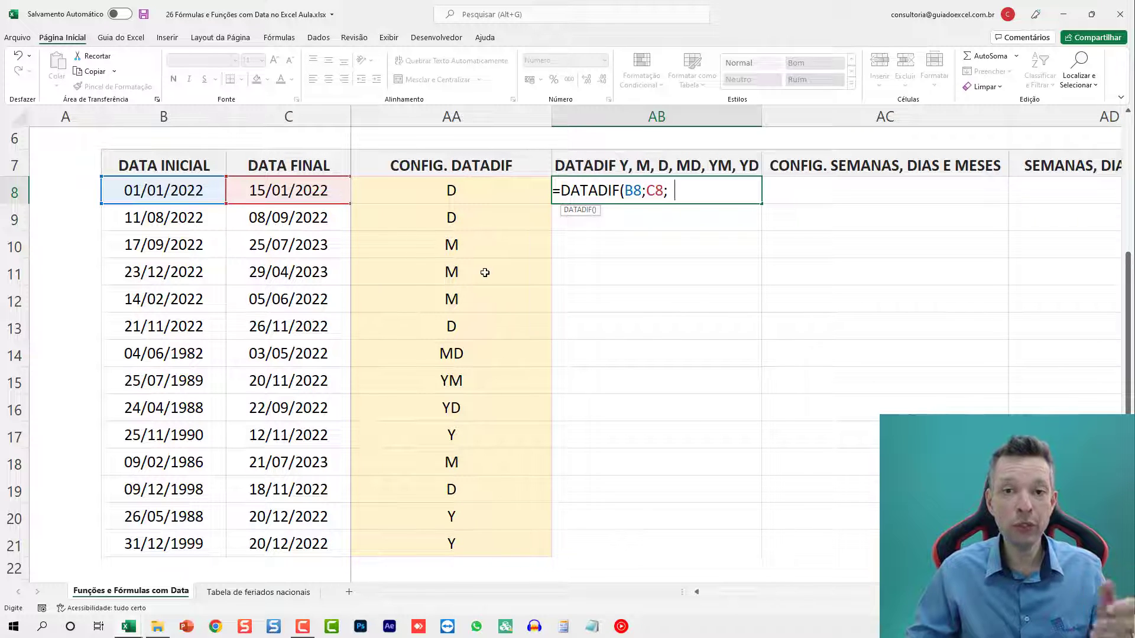
{"action": "type", "text": "\"d\""}
{"action": "key", "text": "BackSpace"}
{"action": "key", "text": "BackSpace"}
{"action": "type", "text": "D"}
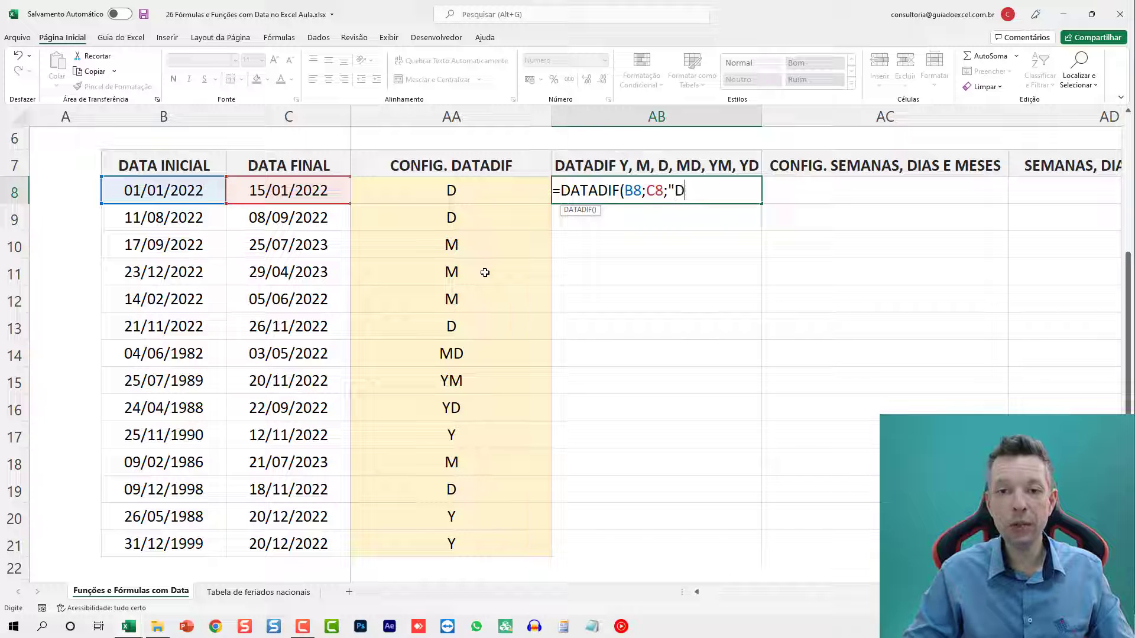
{"action": "type", "text": "\")"}
{"action": "key", "text": "Return"}
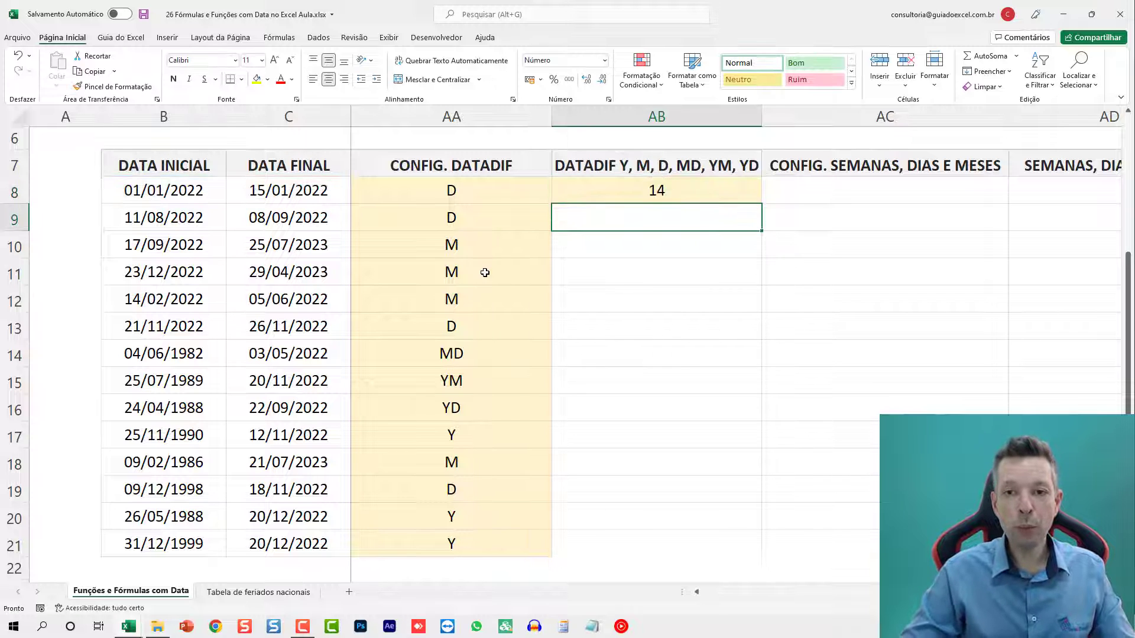
Replace the "D" argument in AB8's DATADIF formula with a reference to AA8 and fill the formula down to AB21.
{"action": "key", "text": "Up"}
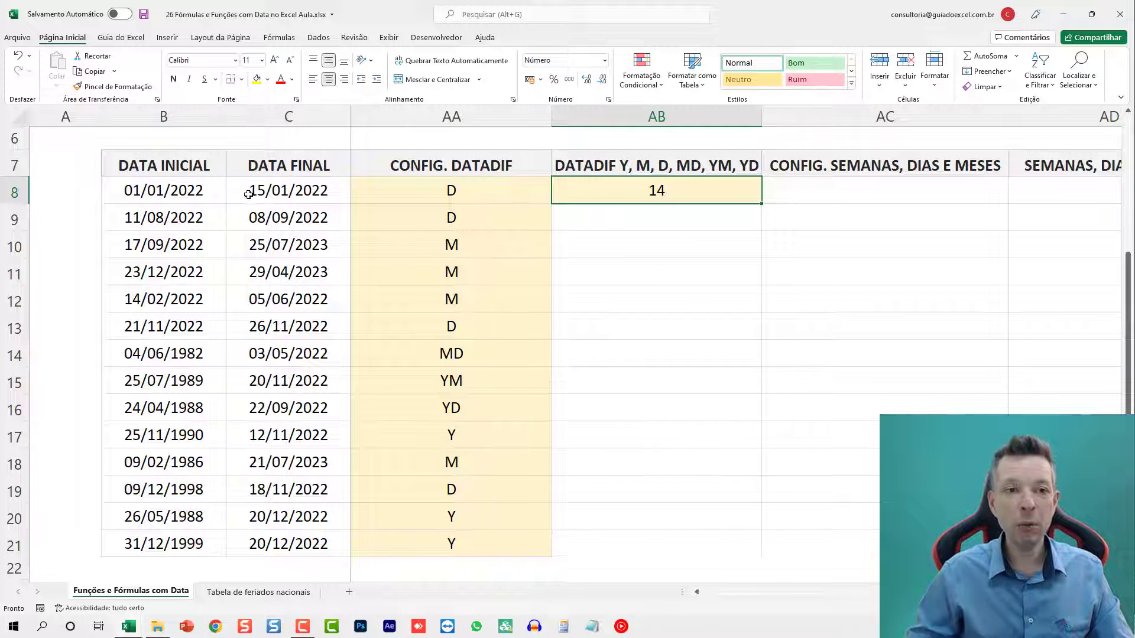
{"action": "key", "text": "F2"}
{"action": "left_click_drag", "start_coordinate": [669, 190], "coordinate": [693, 190]}
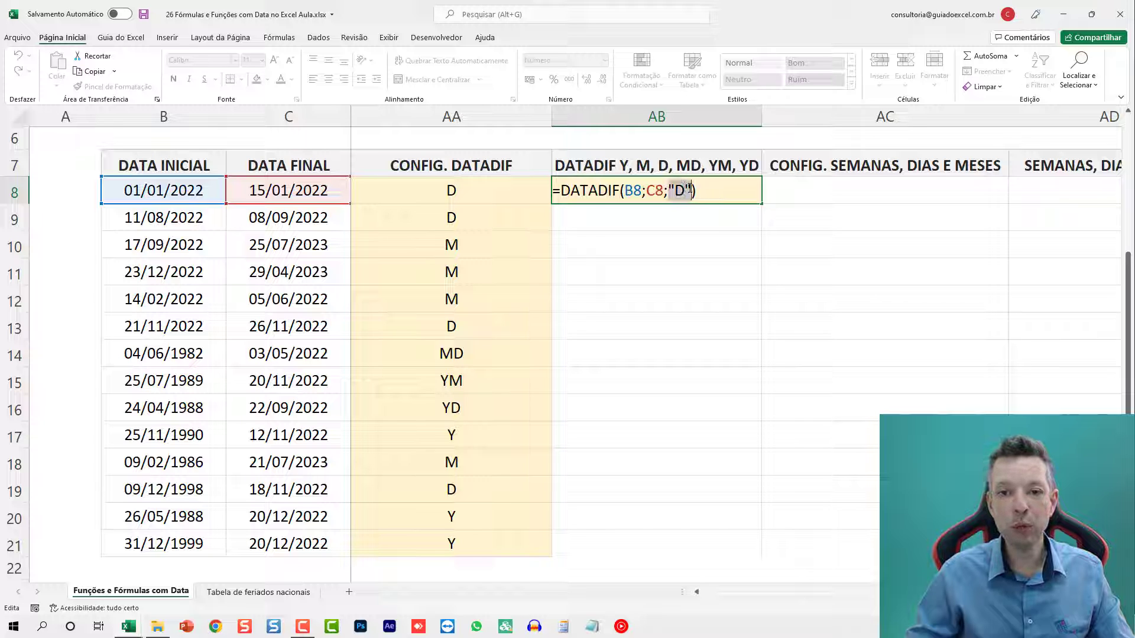
{"action": "left_click", "coordinate": [468, 193]}
{"action": "key", "text": "ctrl+Return"}
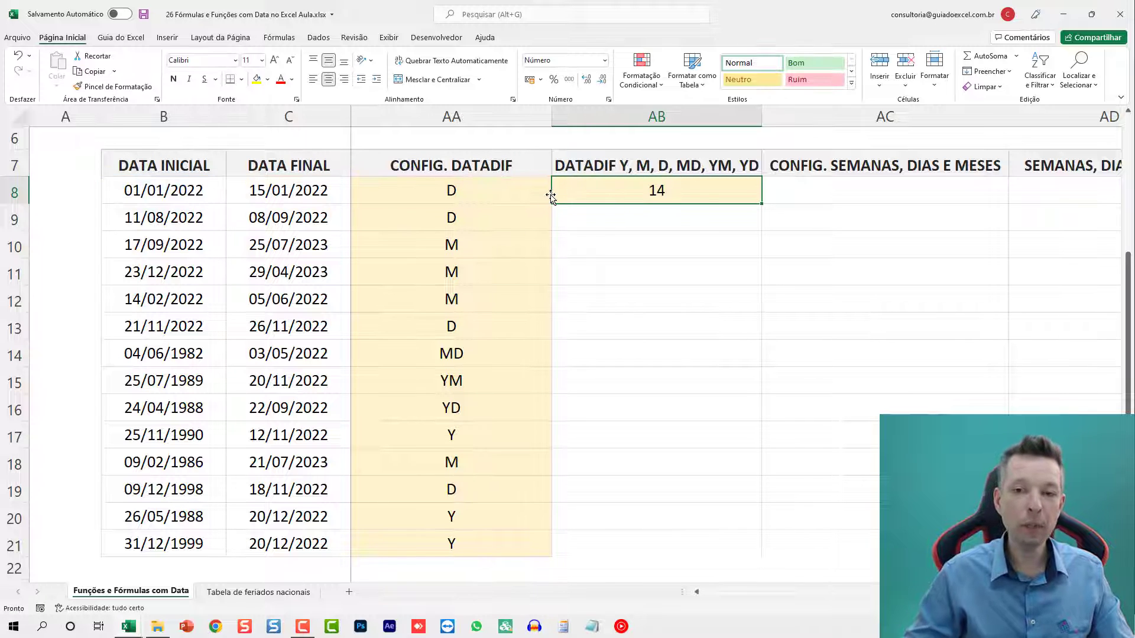
{"action": "double_click", "coordinate": [761, 204]}
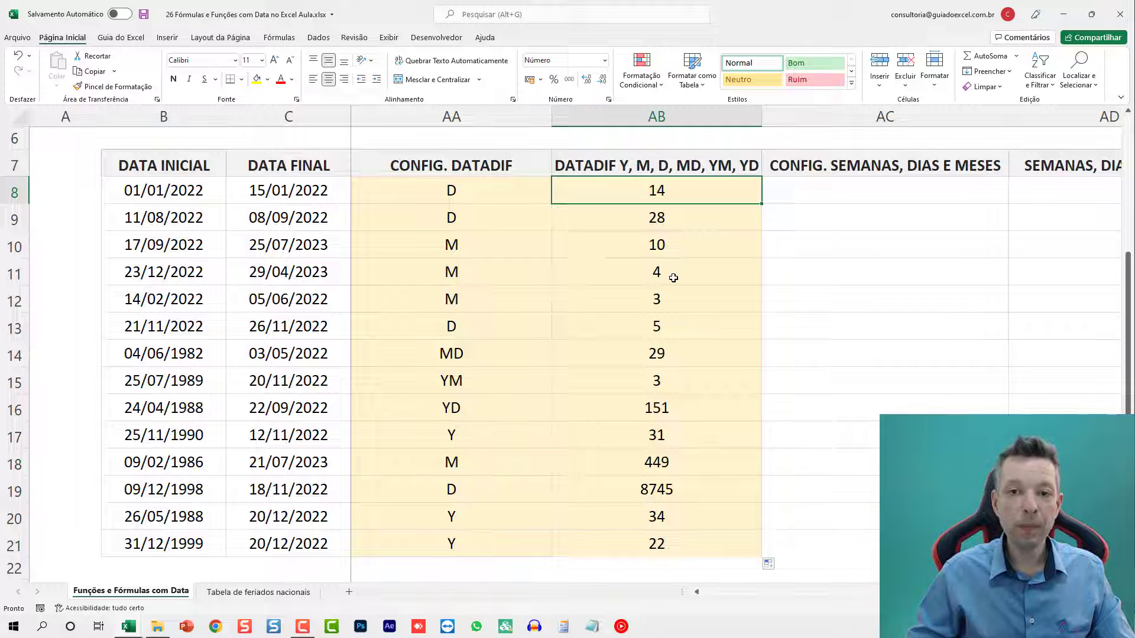
Compare the DATADIF results in rows 10 to 15 with their dates and unit codes, including MD and YM.
{"action": "key", "text": "Down"}
{"action": "key", "text": "Down"}
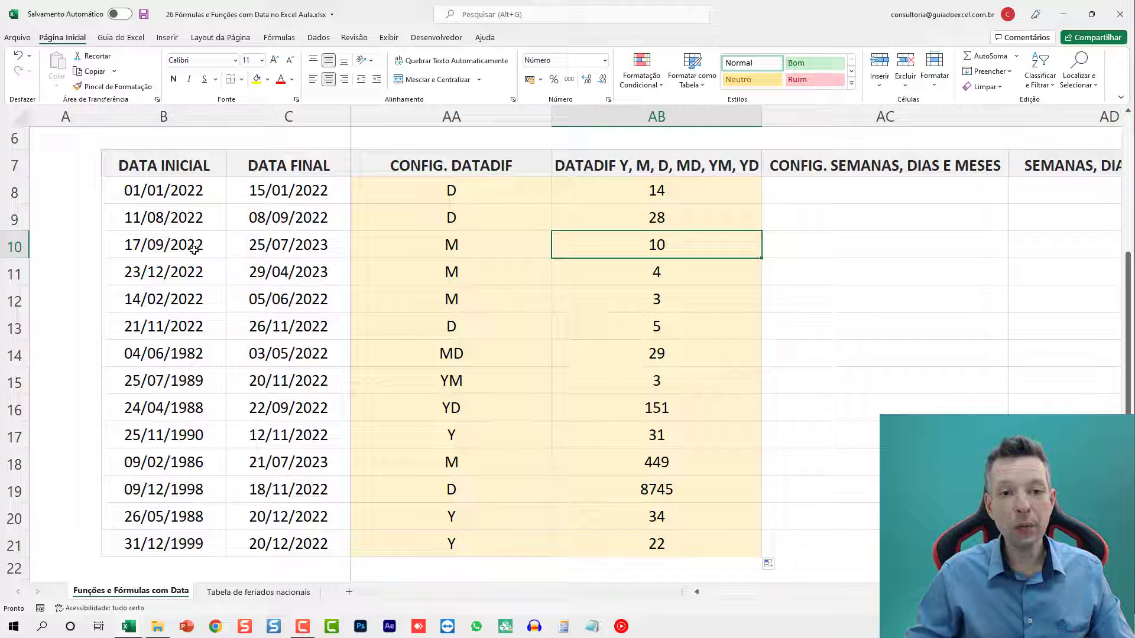
{"action": "left_click", "coordinate": [605, 273]}
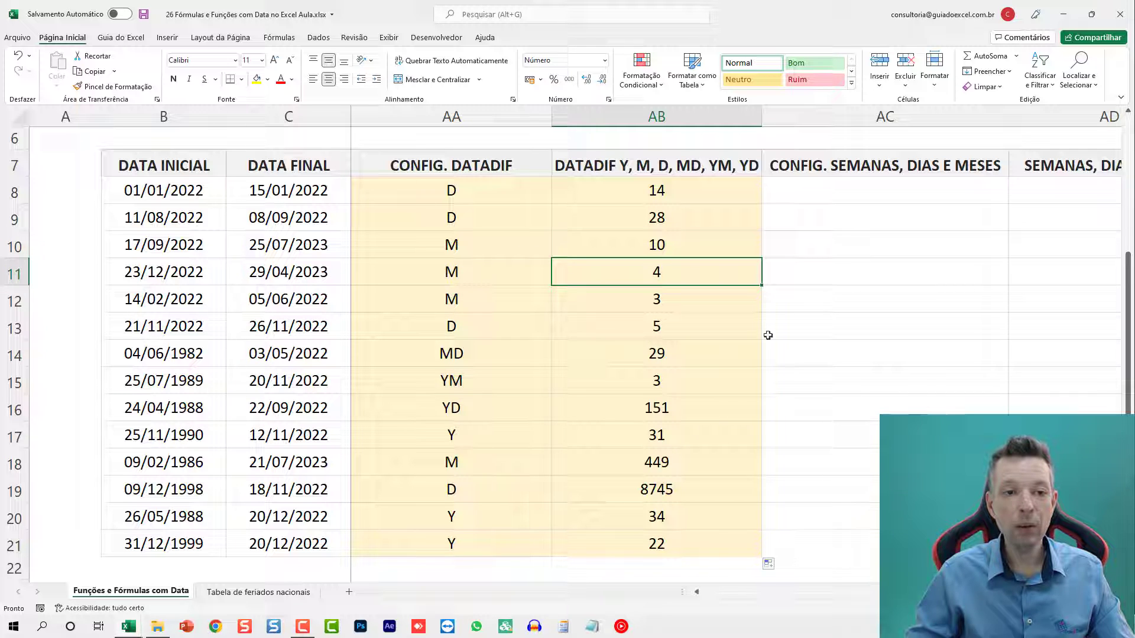
{"action": "left_click", "coordinate": [660, 308]}
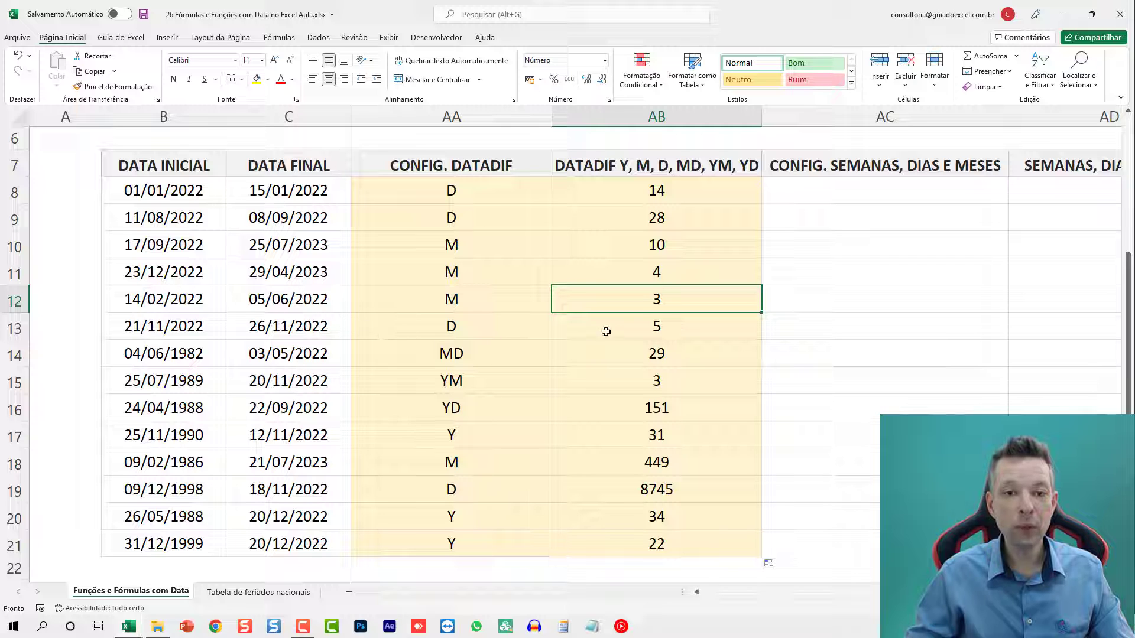
{"action": "left_click", "coordinate": [623, 330]}
{"action": "left_click", "coordinate": [650, 359]}
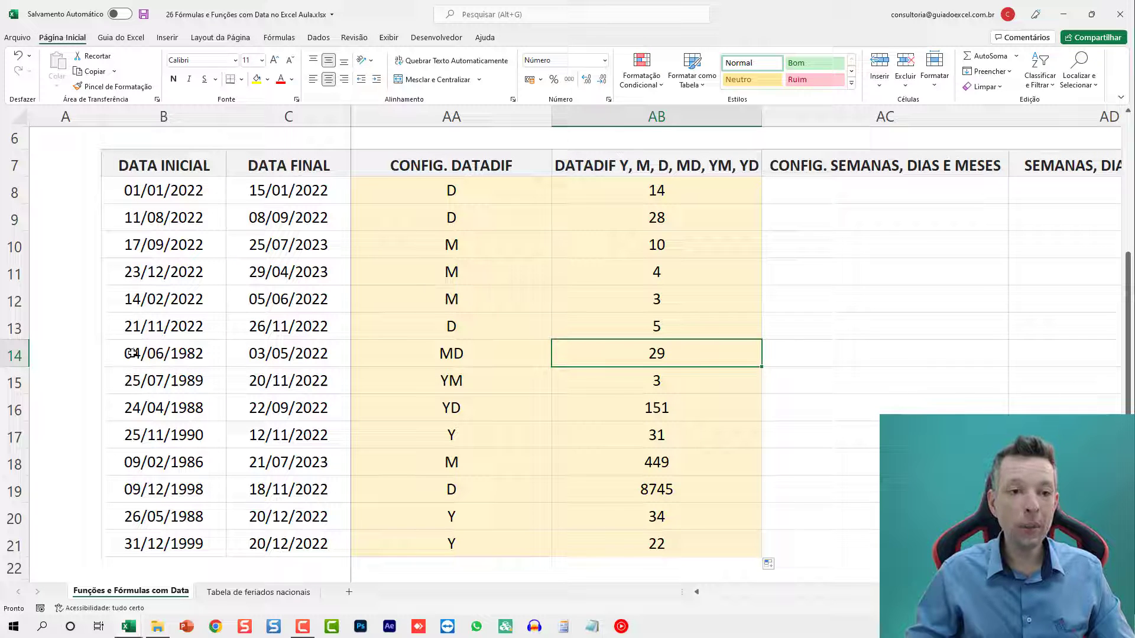
{"action": "left_click", "coordinate": [578, 375]}
{"action": "left_click", "coordinate": [529, 383]}
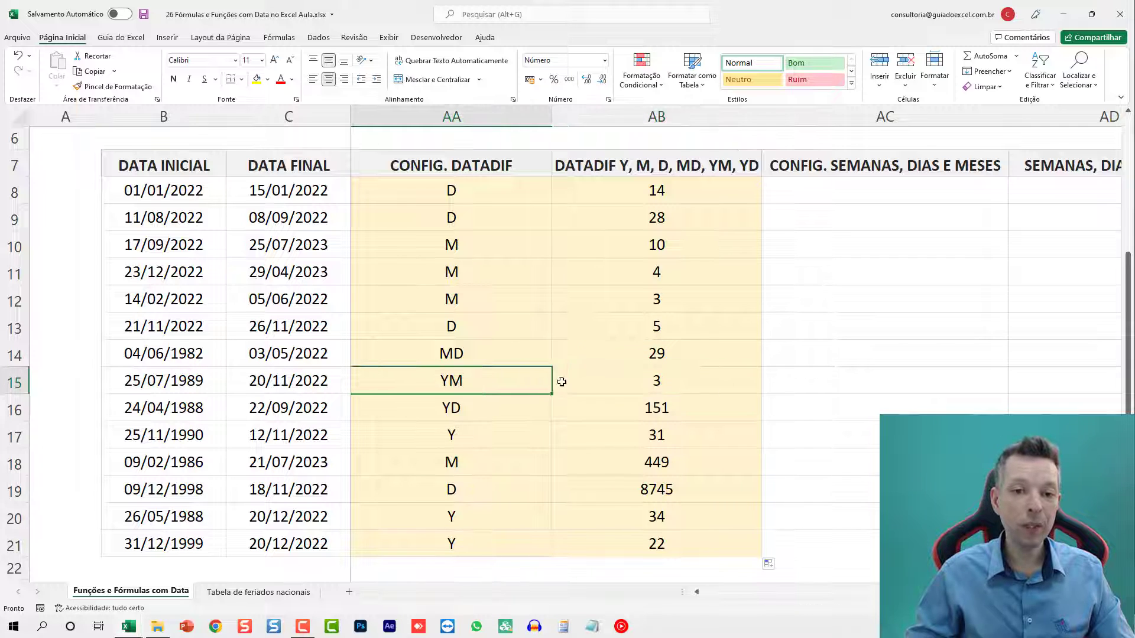
{"action": "left_click", "coordinate": [561, 382]}
{"action": "left_click", "coordinate": [519, 357]}
{"action": "left_click", "coordinate": [573, 360]}
{"action": "left_click", "coordinate": [542, 380]}
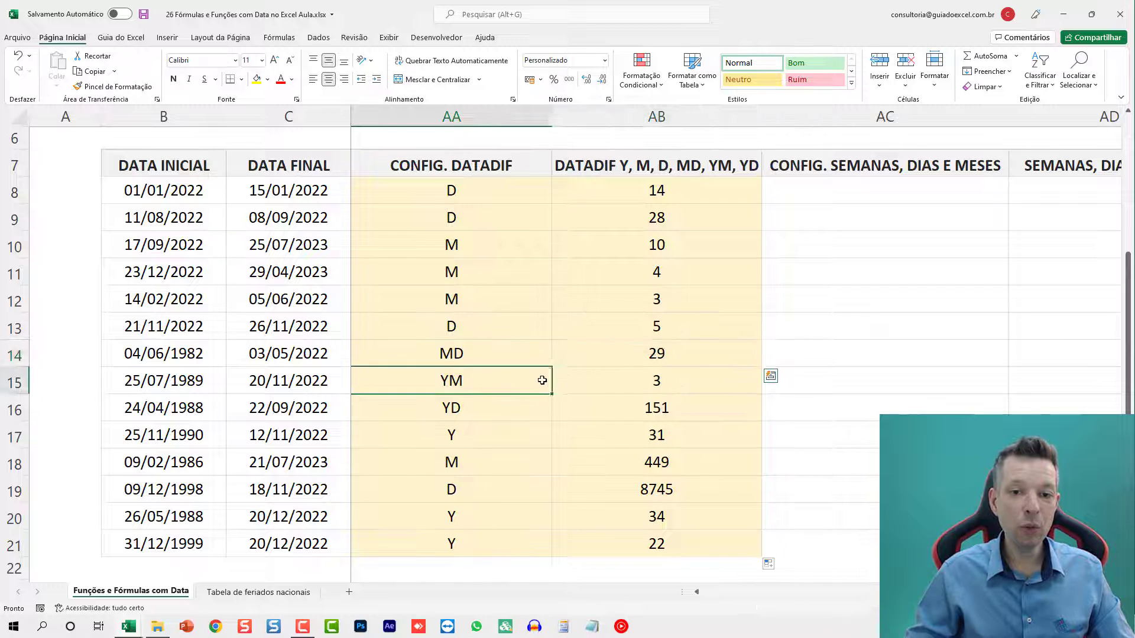
{"action": "left_click_drag", "start_coordinate": [542, 380], "coordinate": [598, 383]}
{"action": "left_click", "coordinate": [594, 385]}
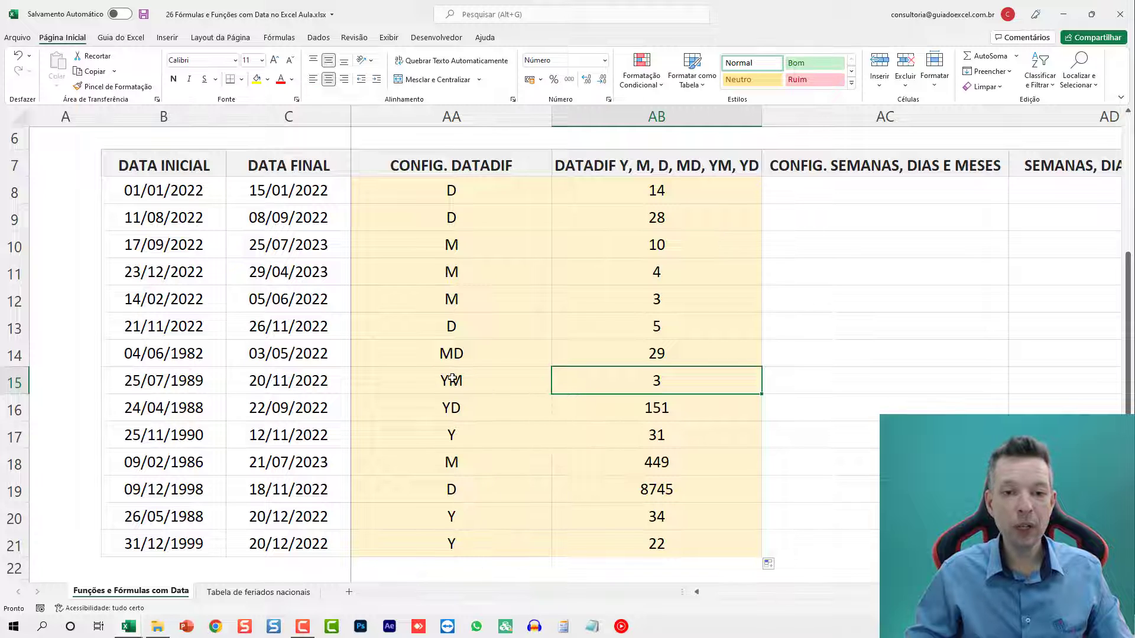
Check the DATADIF results in rows 16 to 18 against the YD, Y and M unit codes.
{"action": "left_click", "coordinate": [594, 406]}
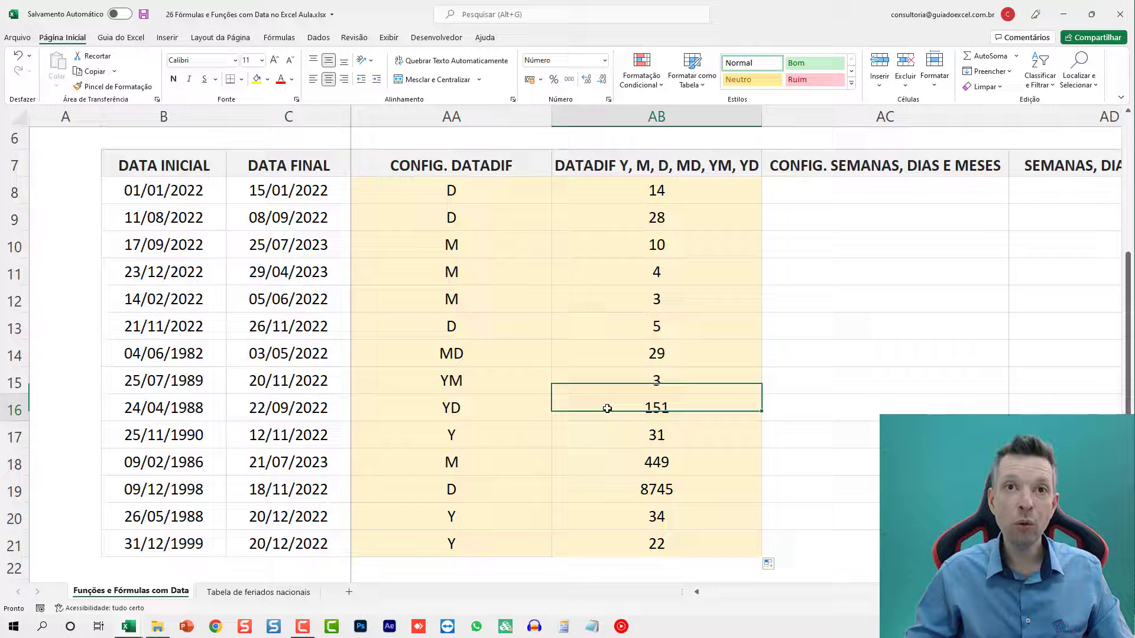
{"action": "left_click", "coordinate": [467, 408]}
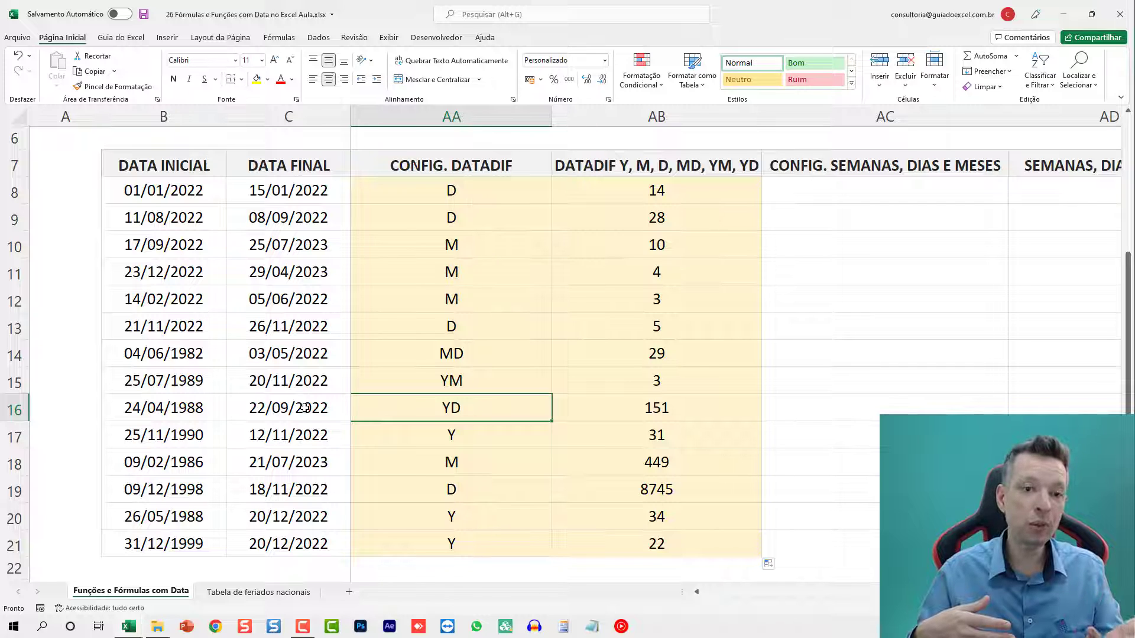
{"action": "key", "text": "Right"}
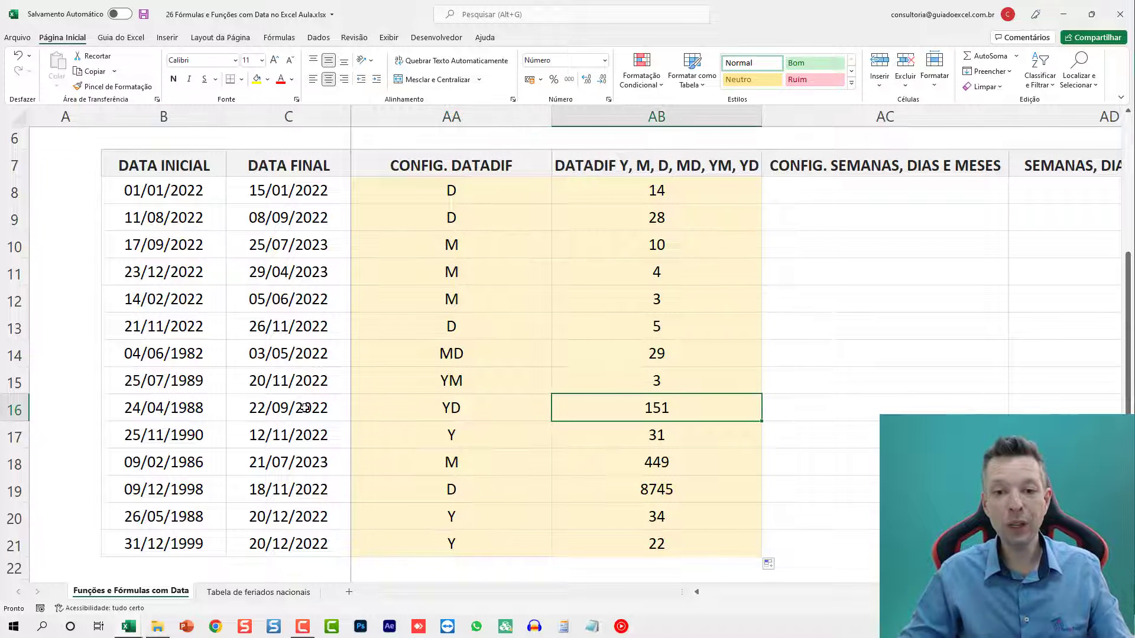
{"action": "key", "text": "Down"}
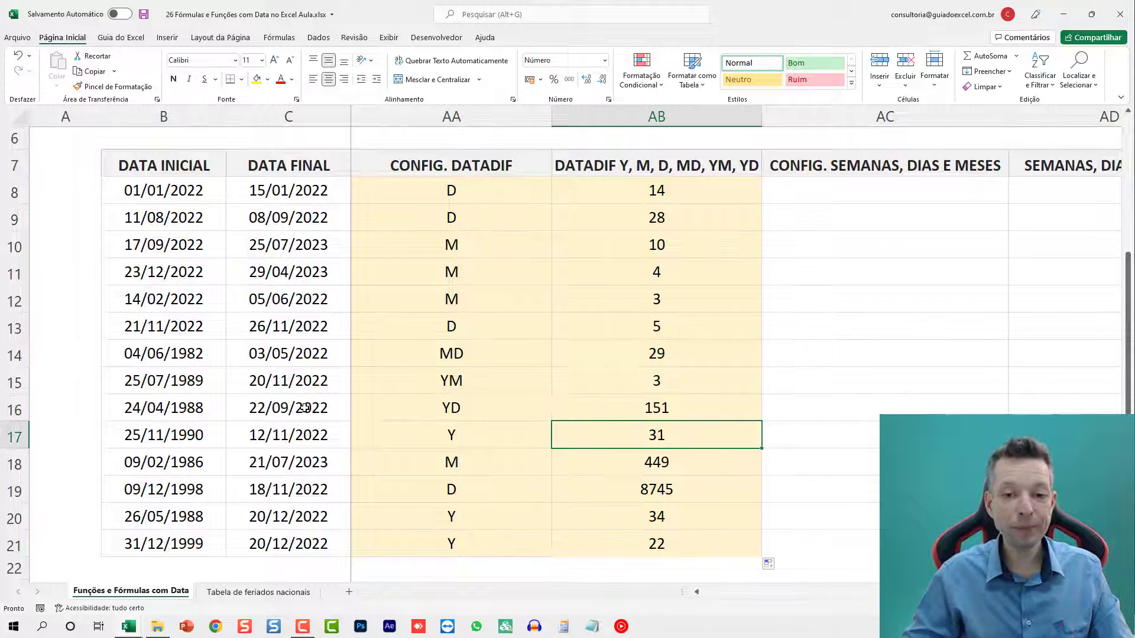
{"action": "key", "text": "Down"}
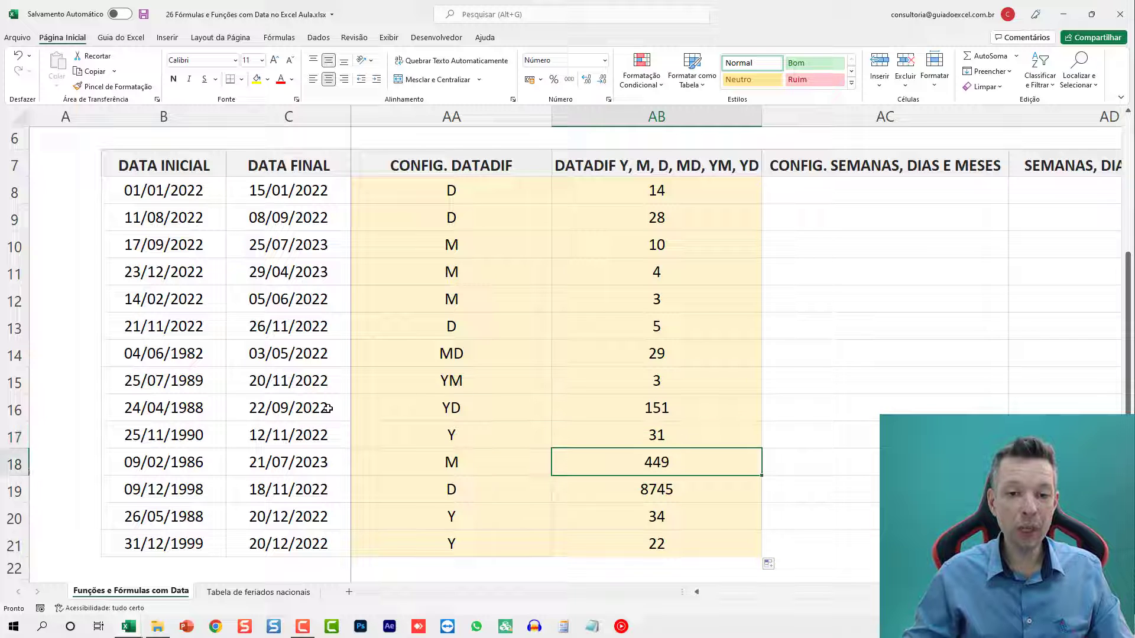
Check the DATADIF results in rows 18 to 20 against their dates and unit codes.
{"action": "key", "text": "Up"}
{"action": "key", "text": "Down"}
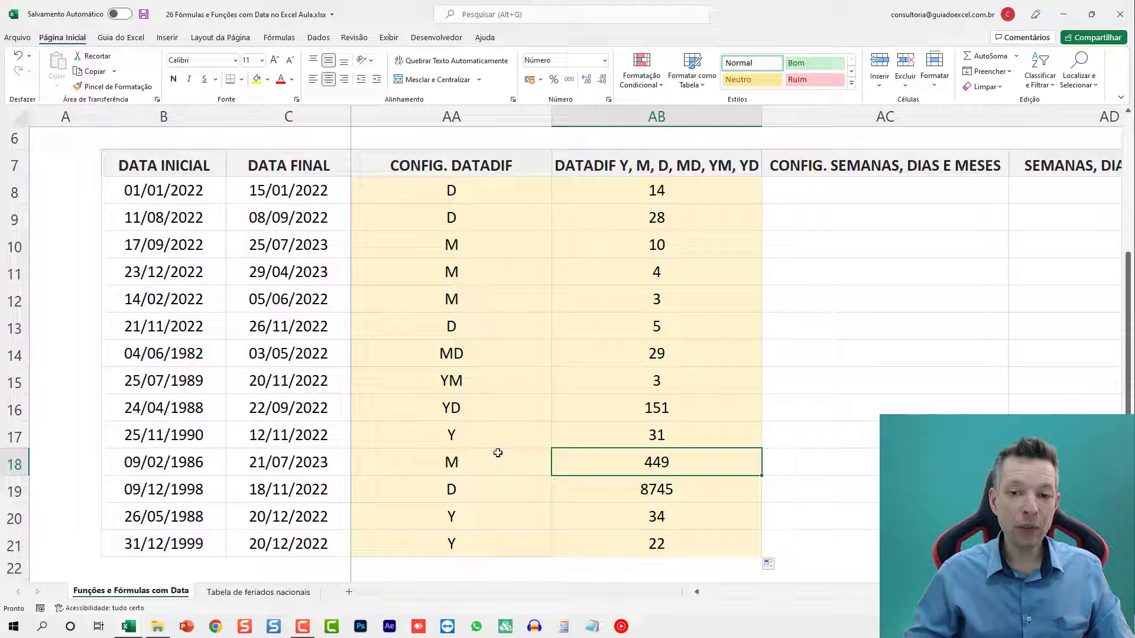
{"action": "left_click", "coordinate": [646, 488]}
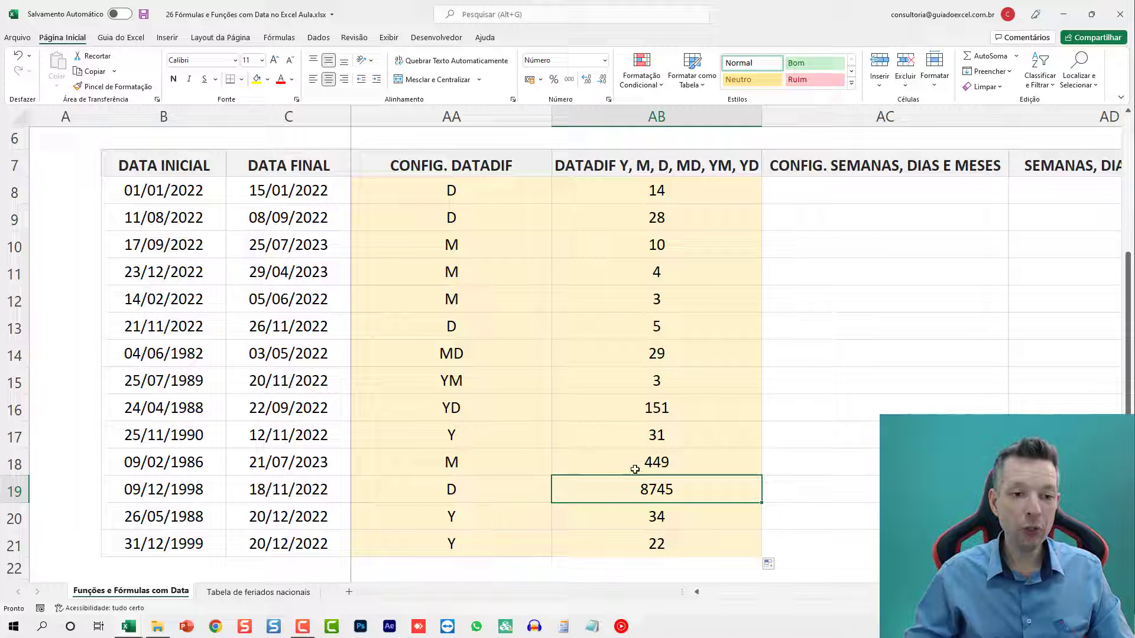
{"action": "left_click", "coordinate": [626, 516]}
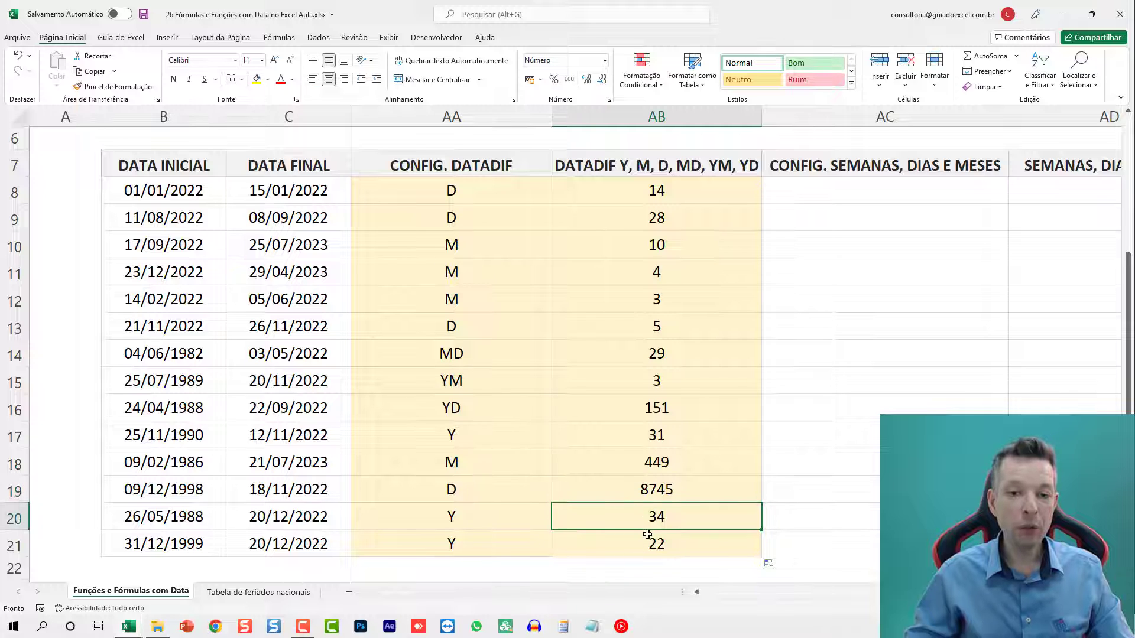
Review the cell references used by the DATADIF formulas in AB8 and AB10.
{"action": "left_click", "coordinate": [614, 197]}
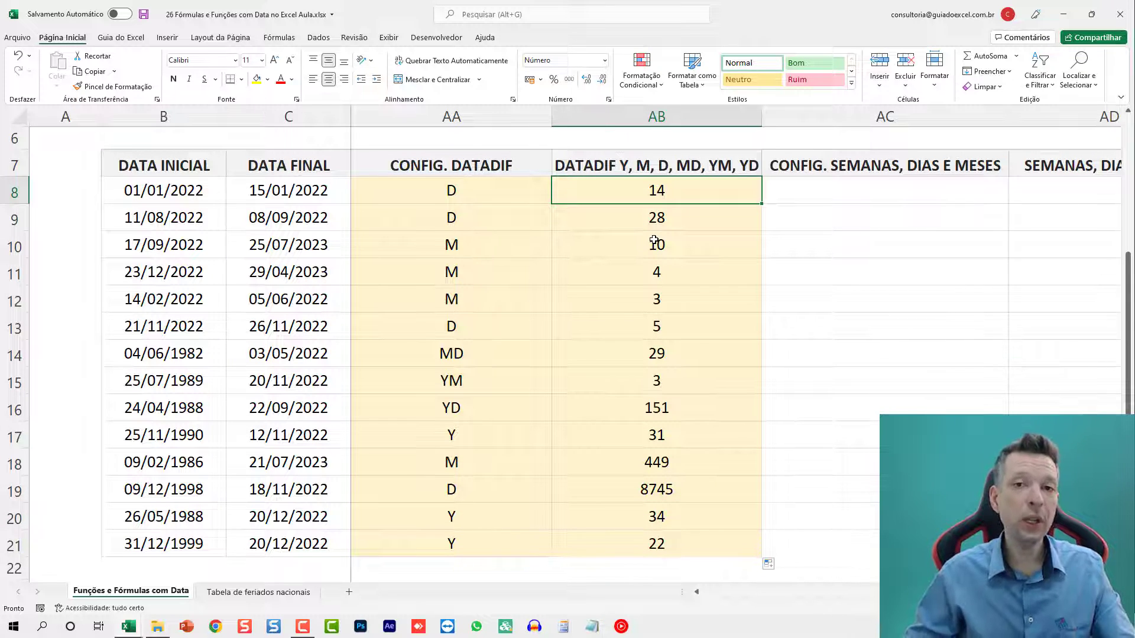
{"action": "key", "text": "F2"}
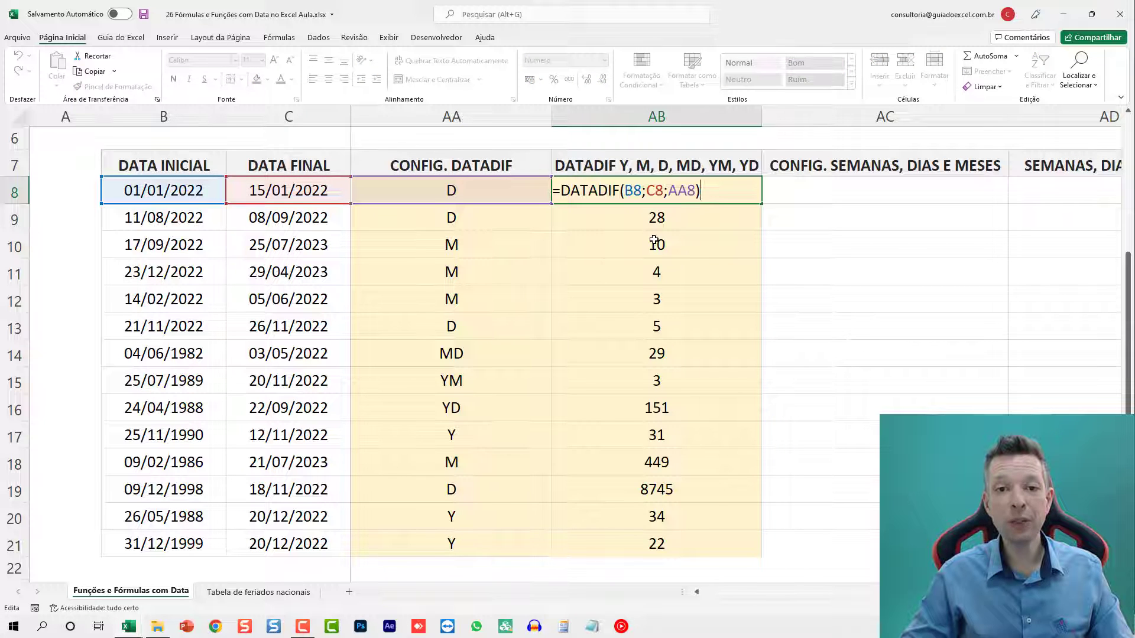
{"action": "key", "text": "Return"}
{"action": "key", "text": "Down"}
{"action": "key", "text": "F2"}
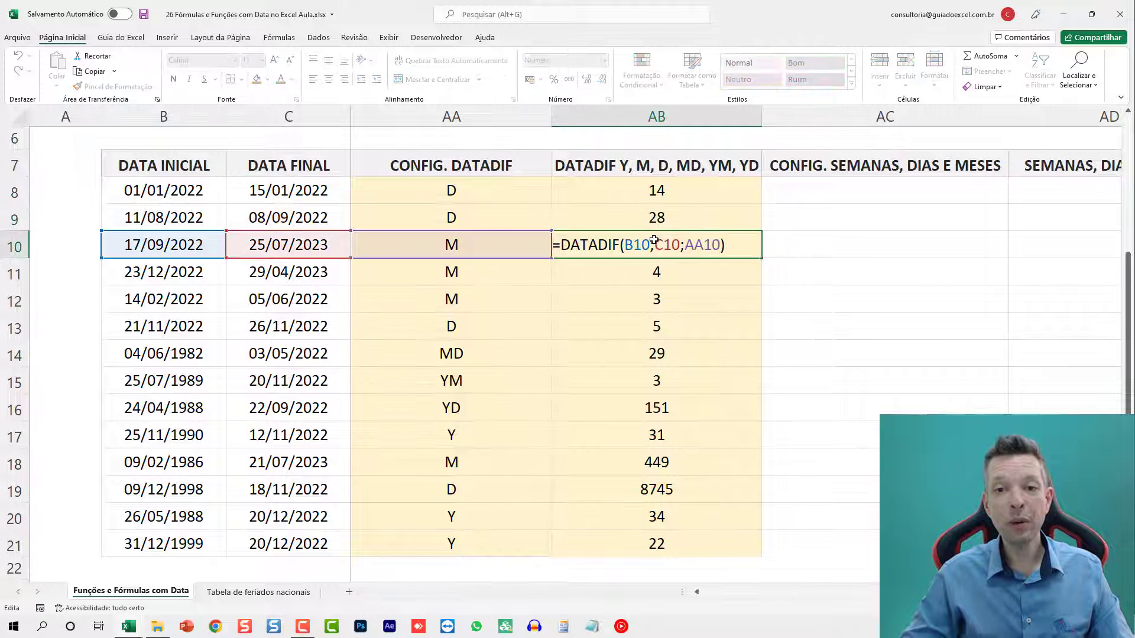
{"action": "key", "text": "Escape"}
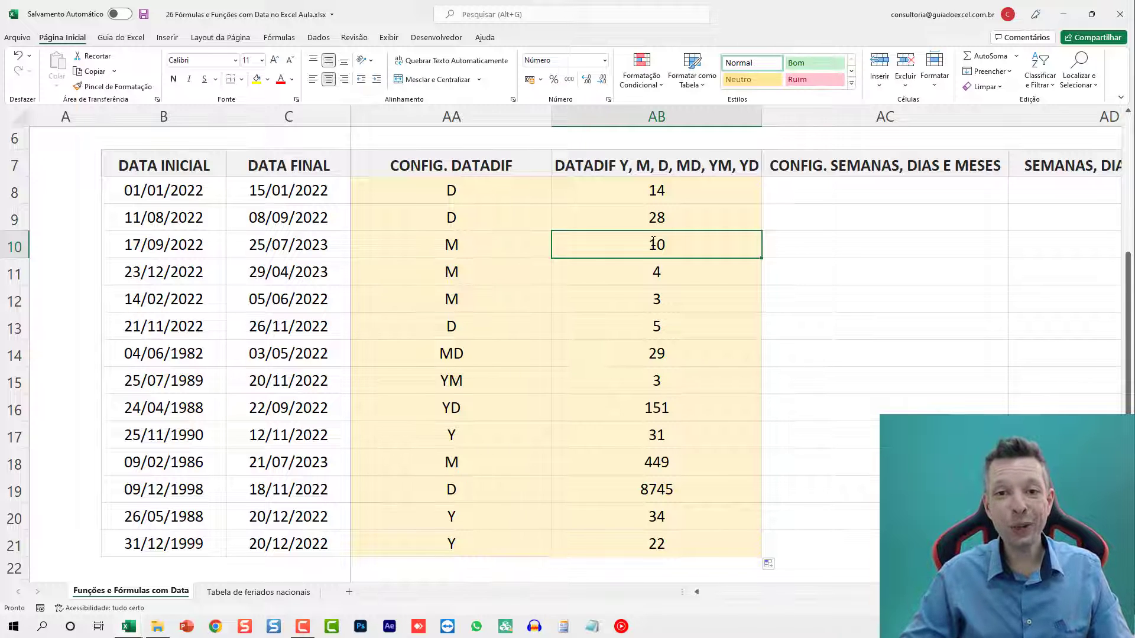
{"action": "key", "text": "Up"}
{"action": "key", "text": "Up"}
{"action": "key", "text": "F2"}
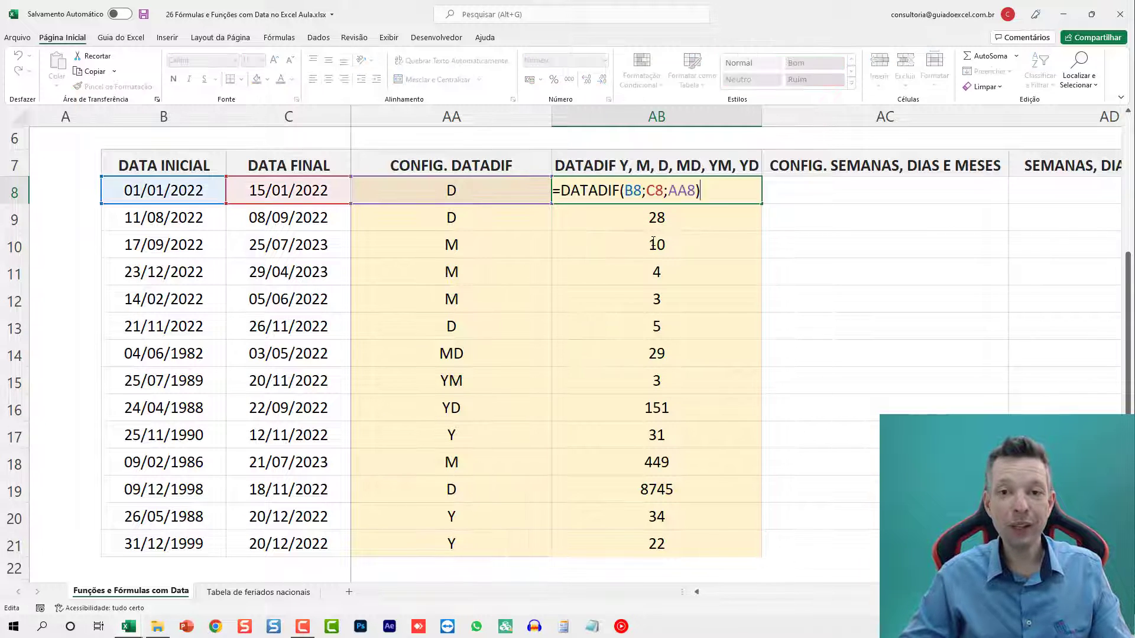
{"action": "key", "text": "Tab"}
Examine the unit names in the CONFIG. SEMANAS, DIAS E MESES column and the SEMANAS, DIAS E MESES column beside it.
{"action": "scroll", "coordinate": [654, 241], "scroll_direction": "right", "scroll_amount": 1}
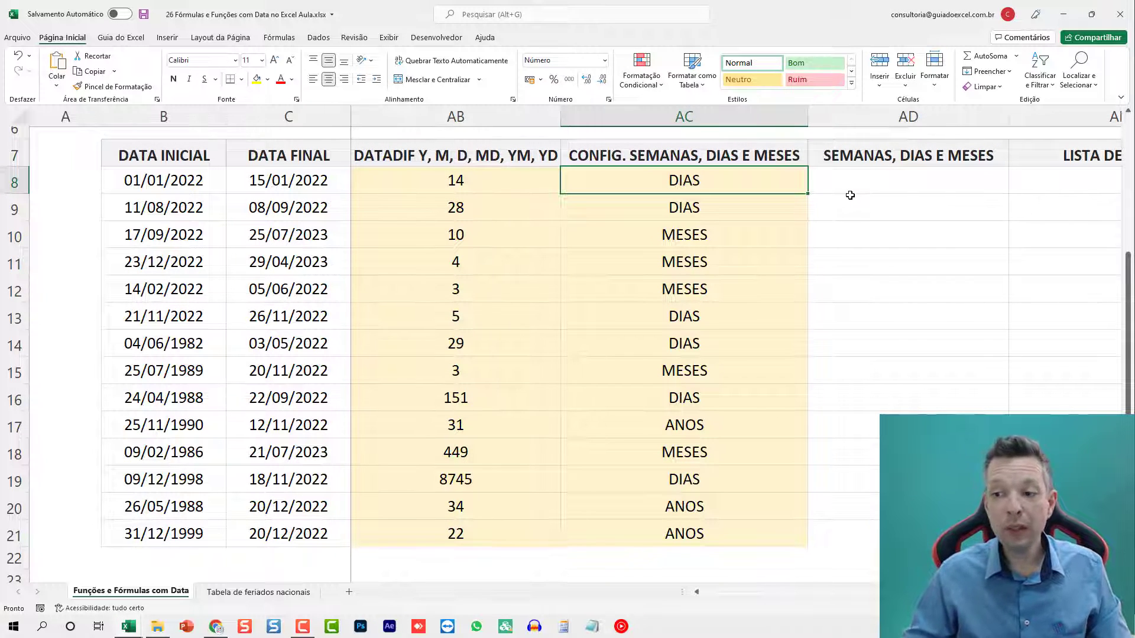
{"action": "left_click", "coordinate": [884, 187]}
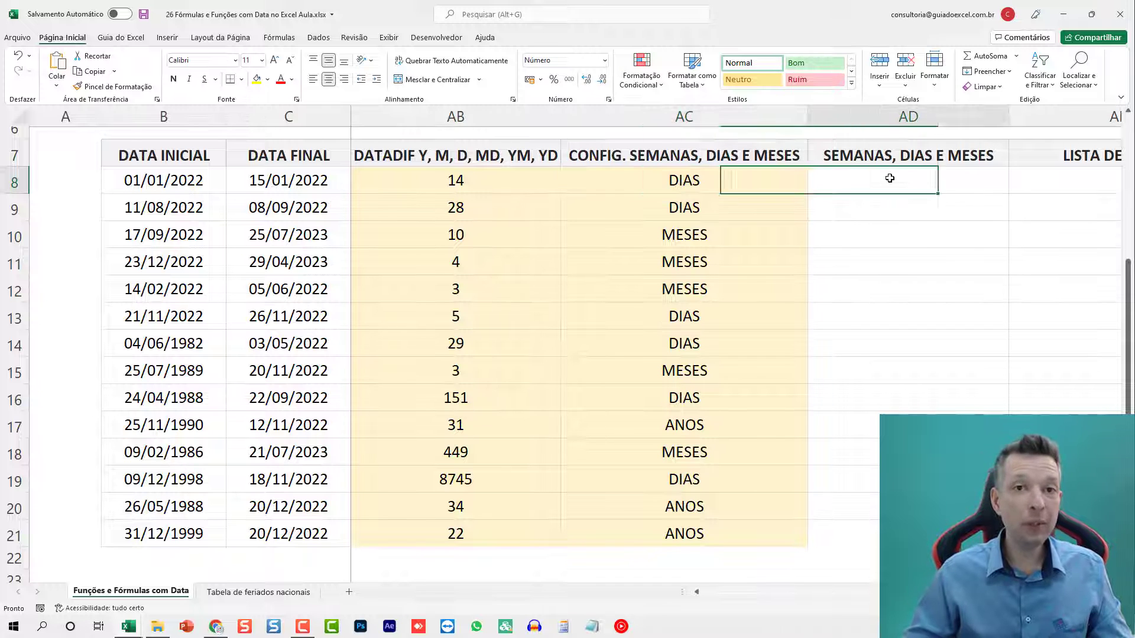
{"action": "left_click_drag", "start_coordinate": [709, 174], "coordinate": [708, 501]}
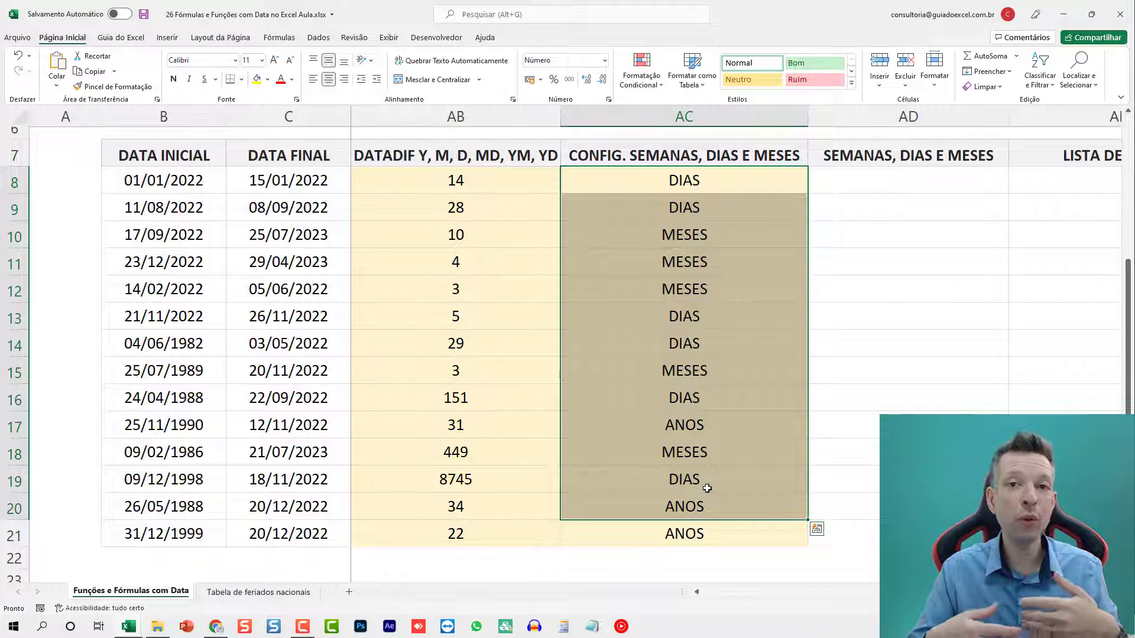
{"action": "key", "text": "Right"}
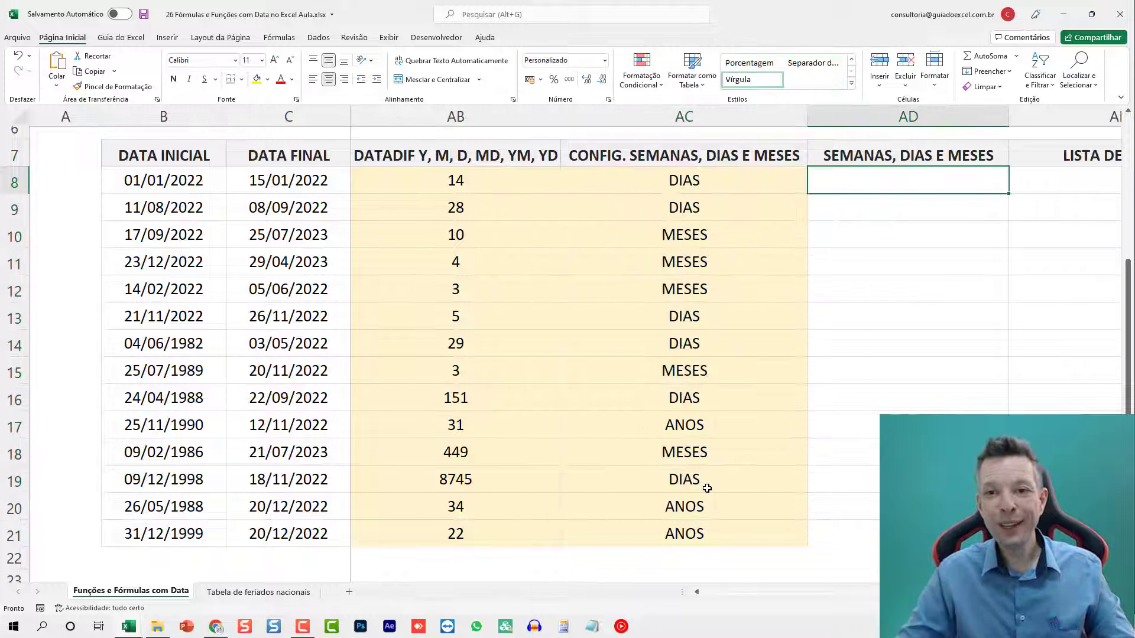
{"action": "key", "text": "Right"}
{"action": "key", "text": "Left"}
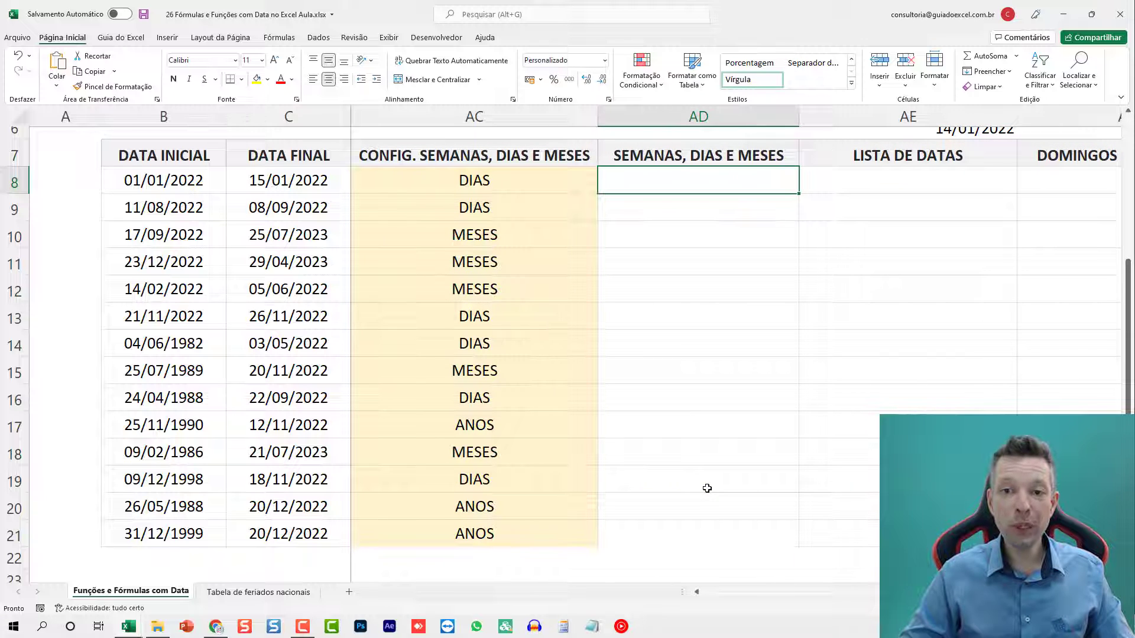
{"action": "left_click", "coordinate": [654, 529], "text": "shift"}
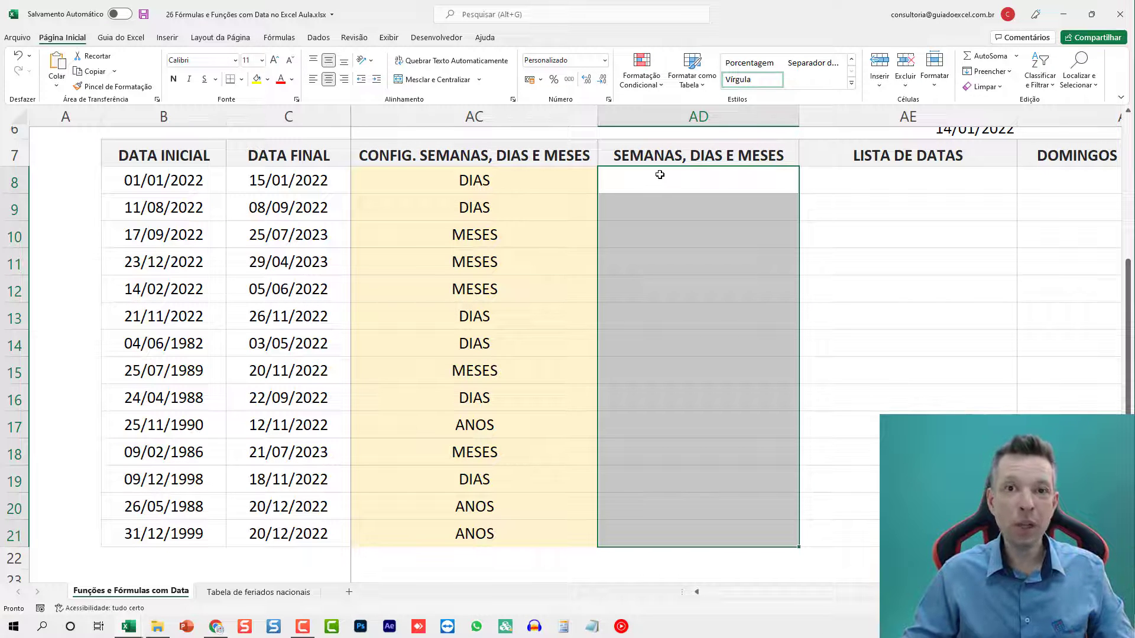
{"action": "key", "text": "shift+Up"}
{"action": "key", "text": "shift+Up"}
{"action": "key", "text": "shift+Up"}
{"action": "key", "text": "shift+Up"}
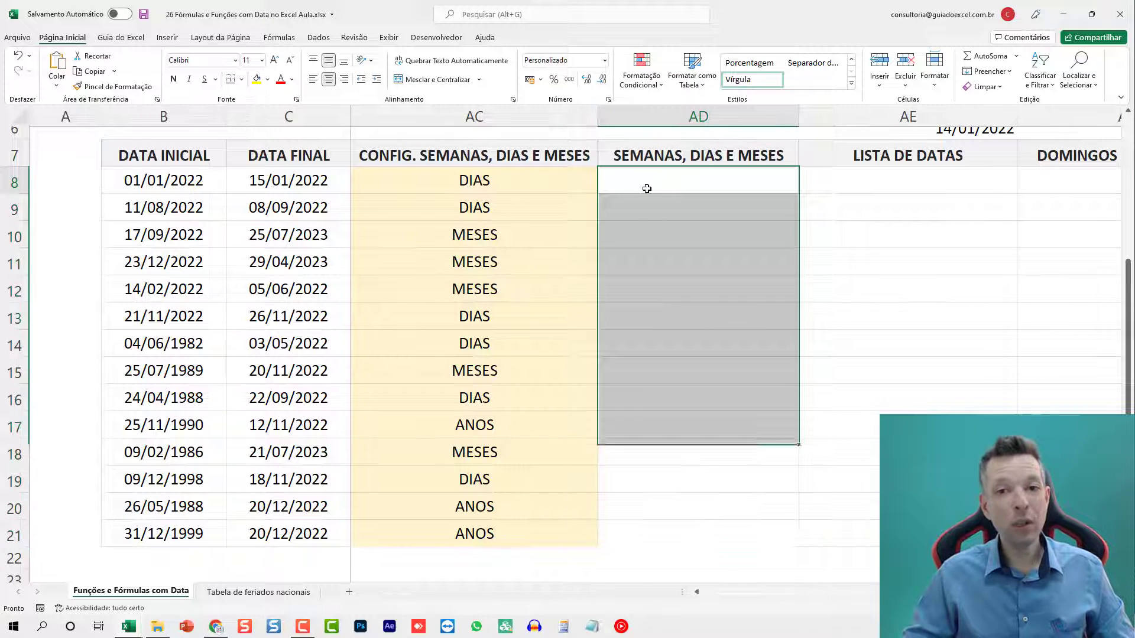
Enter =C8-B8 in AD8 to calculate the days between the initial and final dates.
{"action": "left_click", "coordinate": [646, 189]}
{"action": "type", "text": "="}
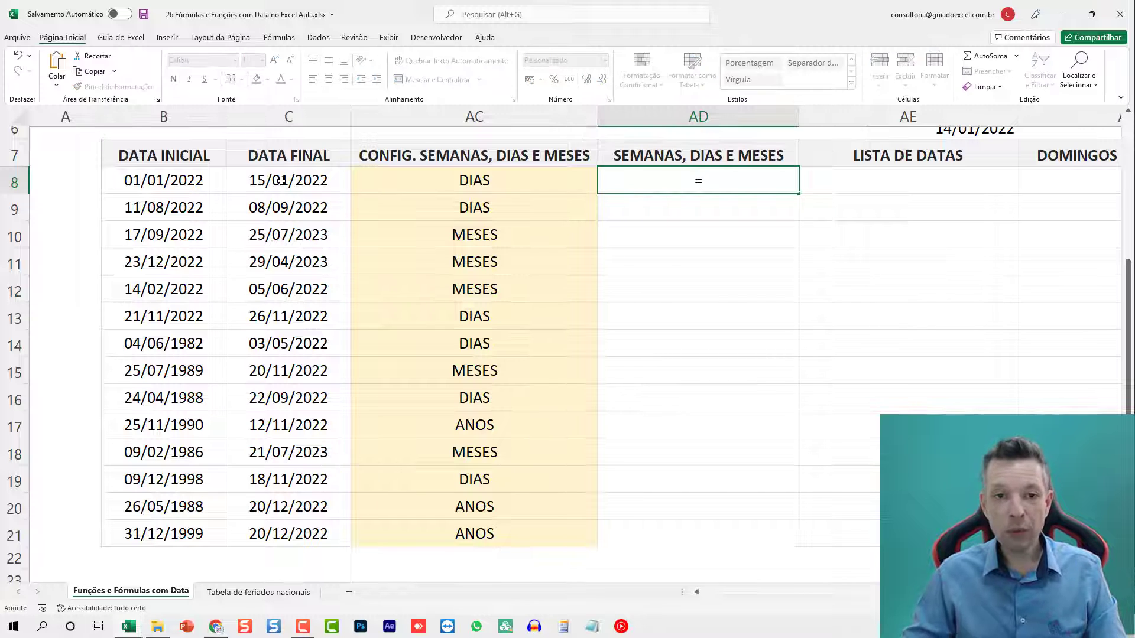
{"action": "left_click", "coordinate": [282, 181]}
{"action": "type", "text": "-"}
{"action": "left_click", "coordinate": [180, 180]}
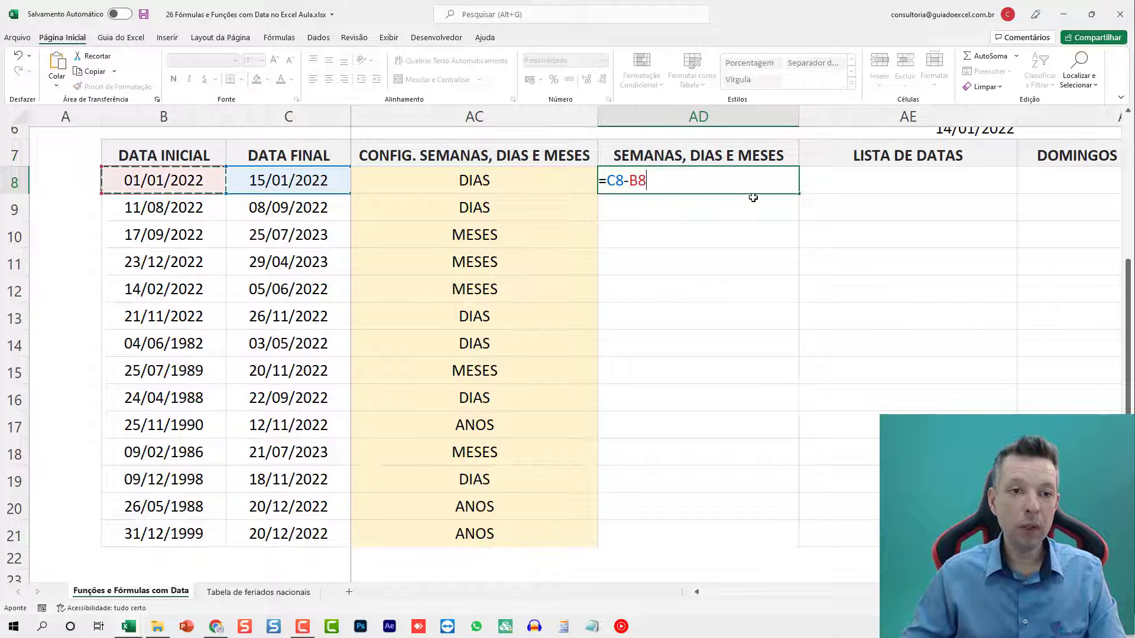
{"action": "key", "text": "ctrl+Return"}
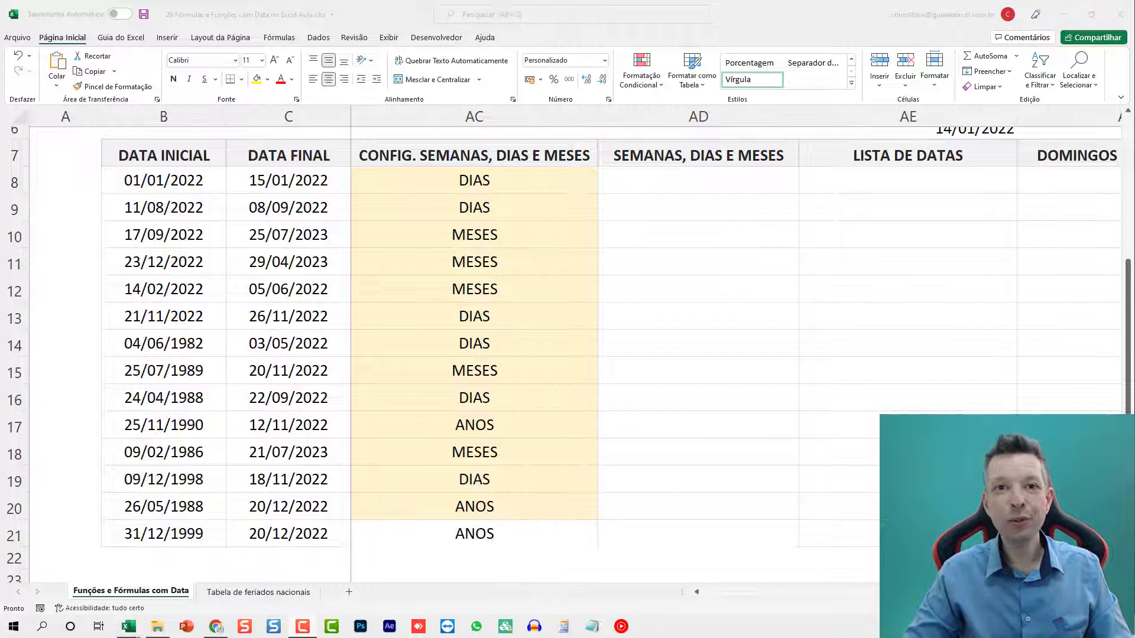
Copy the cell formatting of AC20 onto AC21.
{"action": "left_click", "coordinate": [691, 185]}
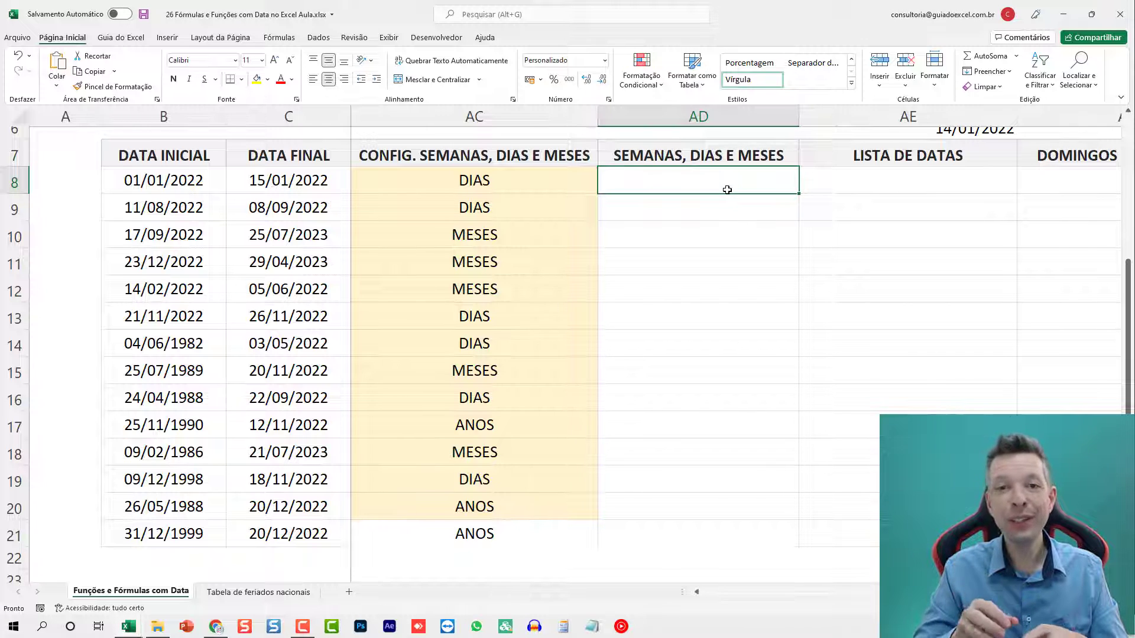
{"action": "left_click", "coordinate": [480, 514]}
{"action": "left_click", "coordinate": [115, 86]}
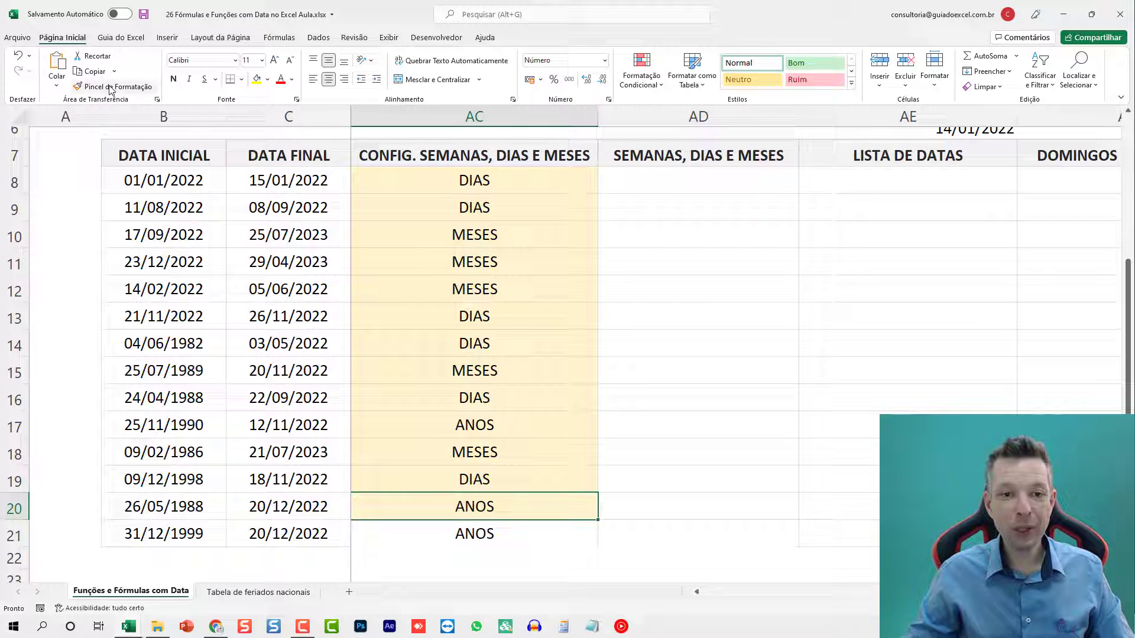
{"action": "left_click", "coordinate": [535, 537]}
{"action": "left_click", "coordinate": [635, 371]}
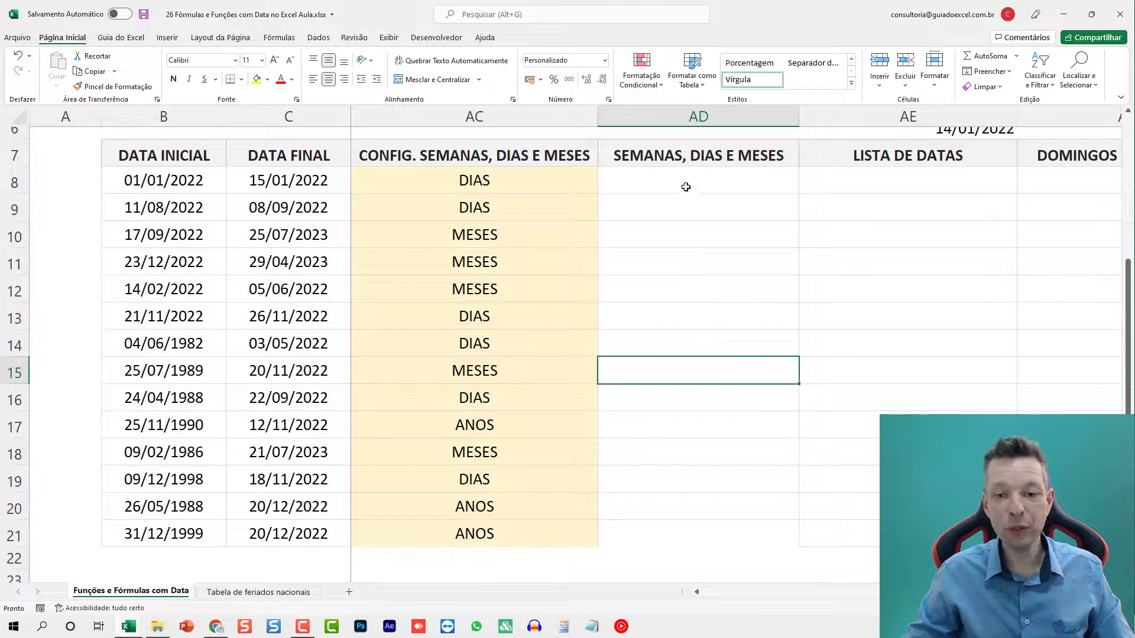
Enter =AB8 in AD8 to bring in the DATADIF result and fill the formula down to AD21.
{"action": "left_click", "coordinate": [648, 178]}
{"action": "key", "text": "Left"}
{"action": "key", "text": "Left"}
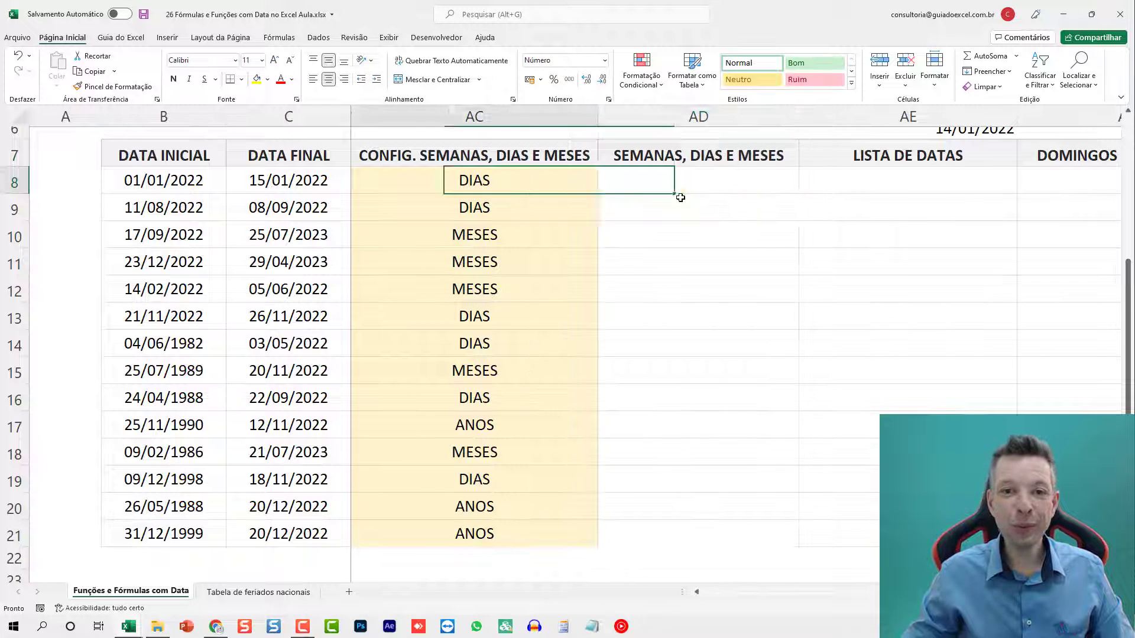
{"action": "key", "text": "Right"}
{"action": "key", "text": "Right"}
{"action": "type", "text": "="}
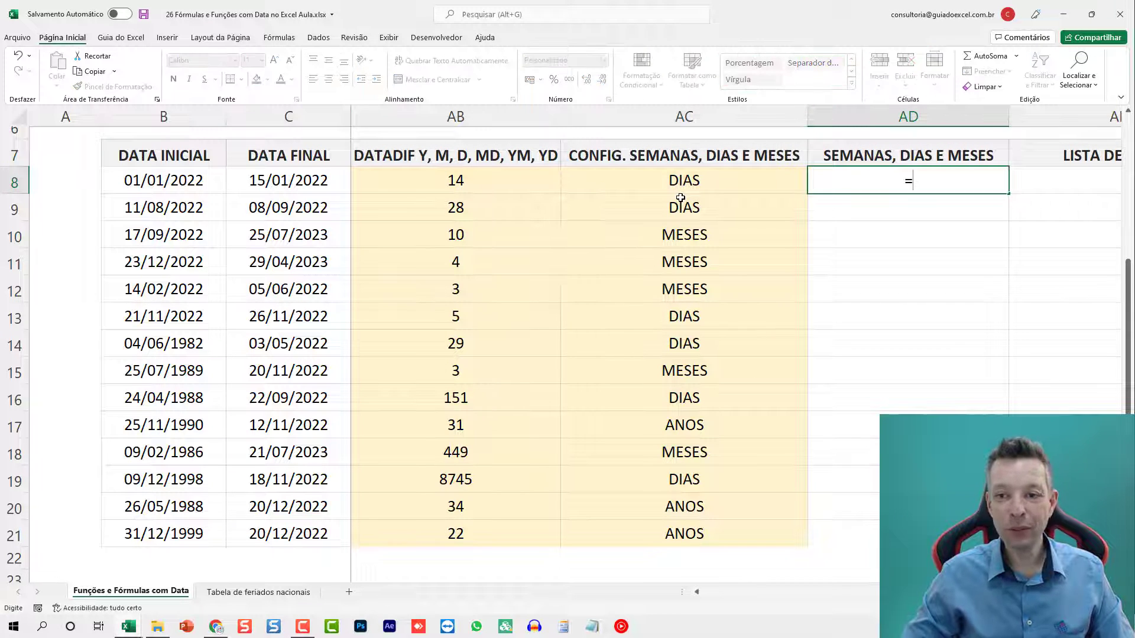
{"action": "key", "text": "Left"}
{"action": "key", "text": "Left"}
{"action": "key", "text": "Return"}
{"action": "key", "text": "Up"}
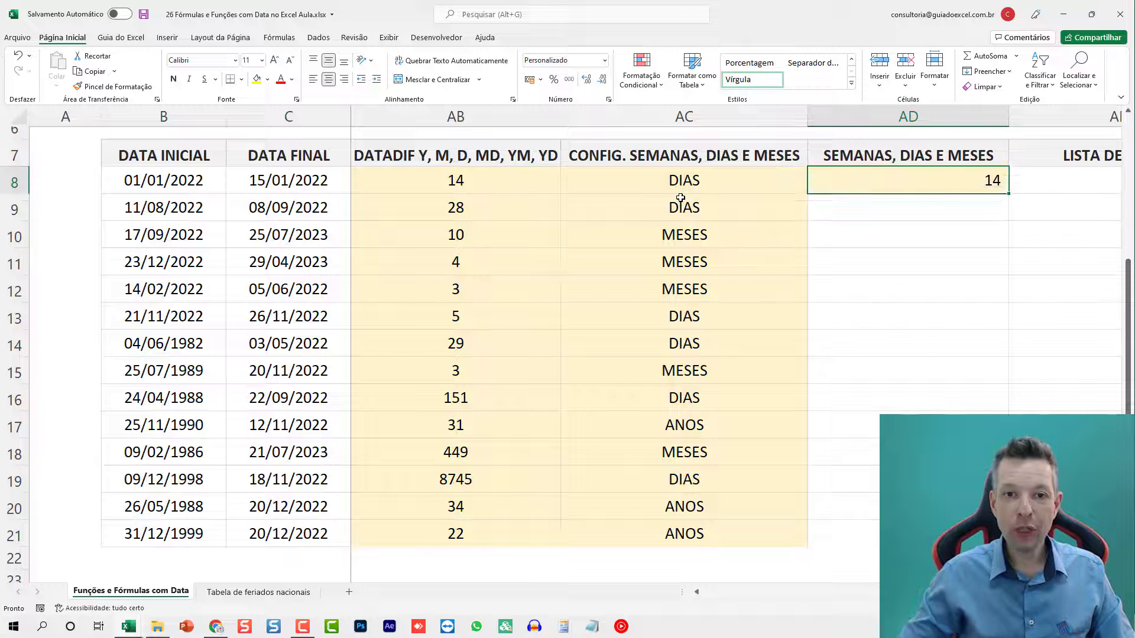
{"action": "double_click", "coordinate": [1009, 193]}
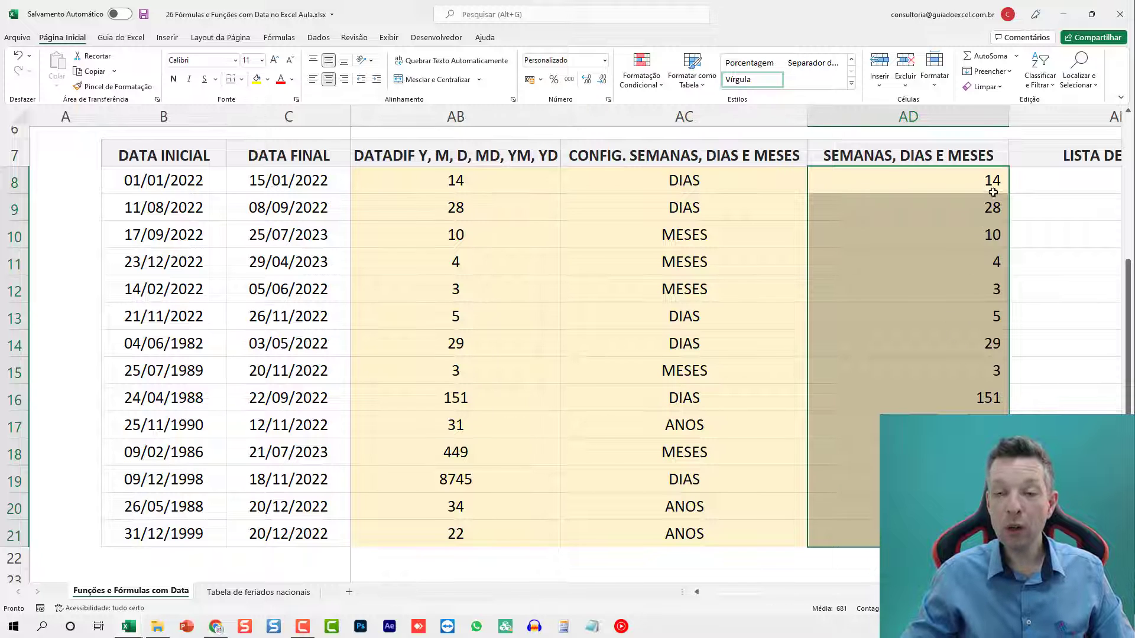
{"action": "left_click", "coordinate": [944, 185]}
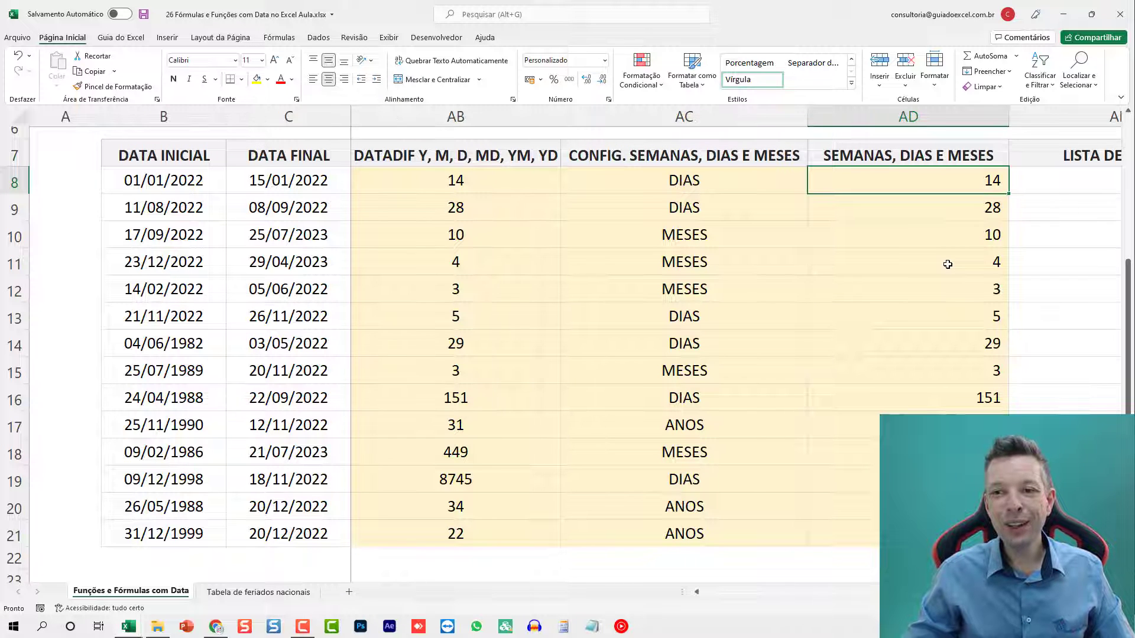
Start a new conditional formatting rule for AD8:AD21 that uses a formula to determine which cells to format.
{"action": "scroll", "coordinate": [947, 264], "scroll_direction": "right", "scroll_amount": 2}
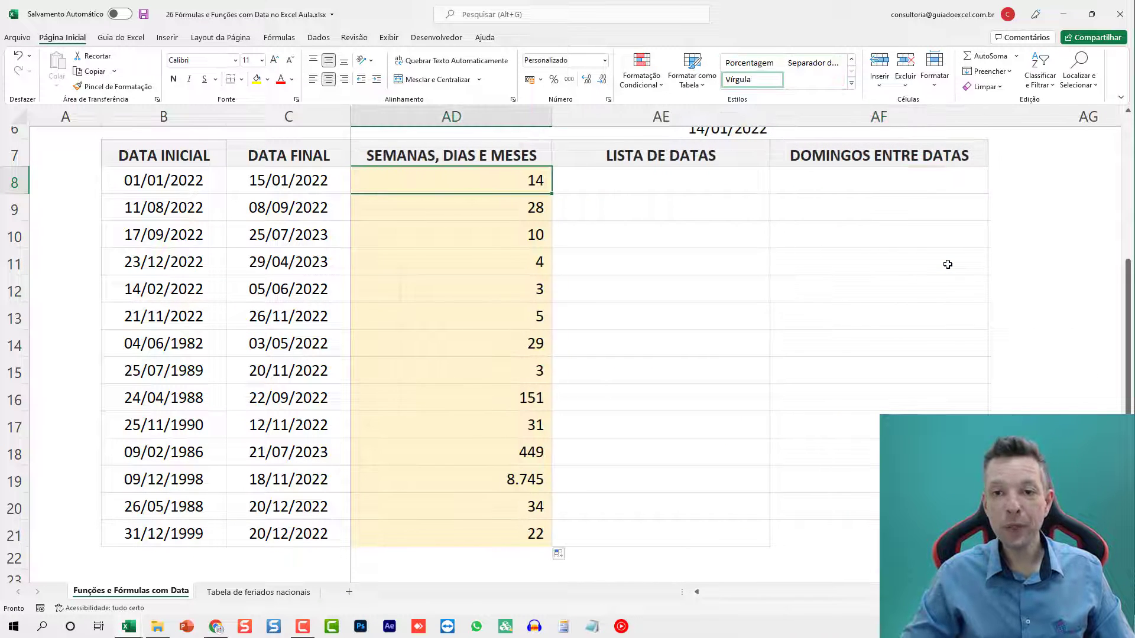
{"action": "left_click", "coordinate": [541, 509], "text": "shift"}
{"action": "left_click", "coordinate": [530, 530], "text": "shift"}
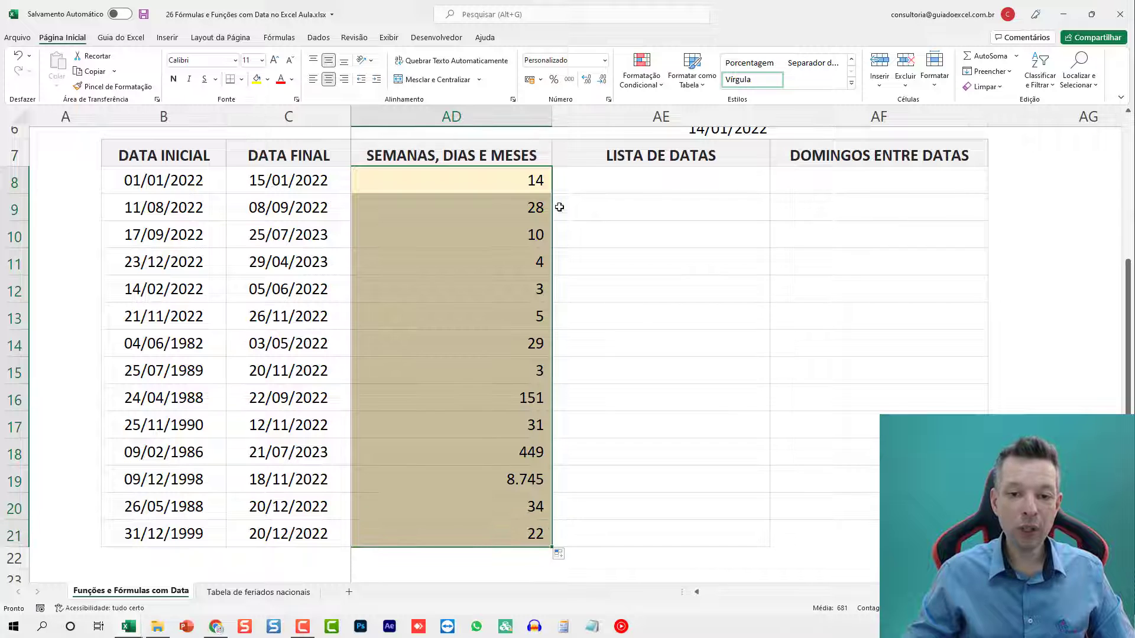
{"action": "left_click", "coordinate": [640, 71]}
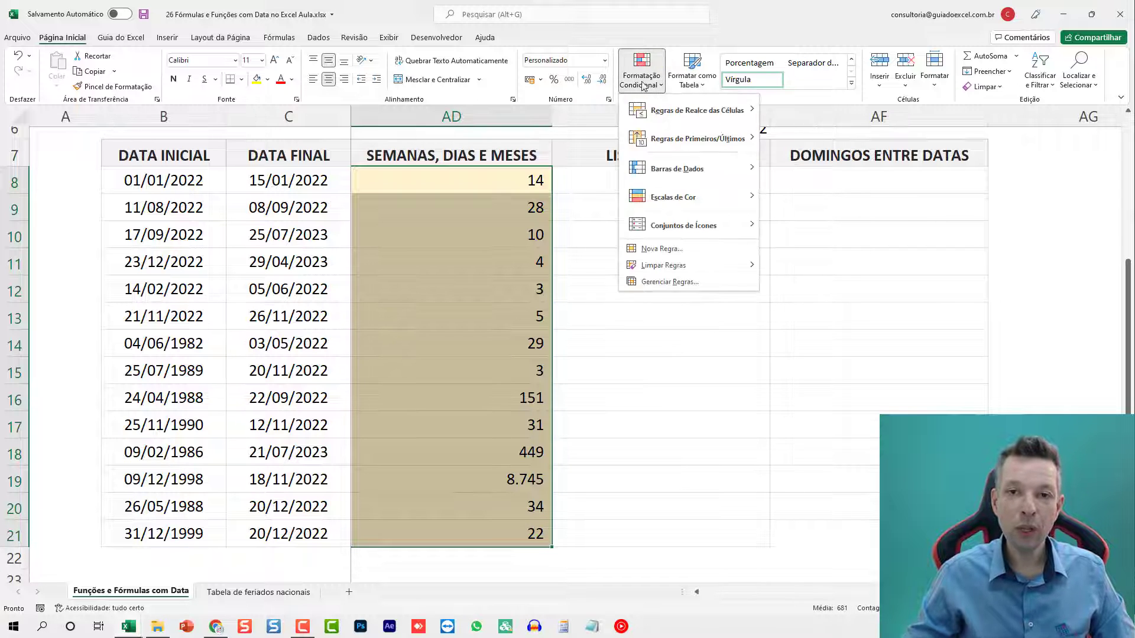
{"action": "left_click", "coordinate": [674, 249]}
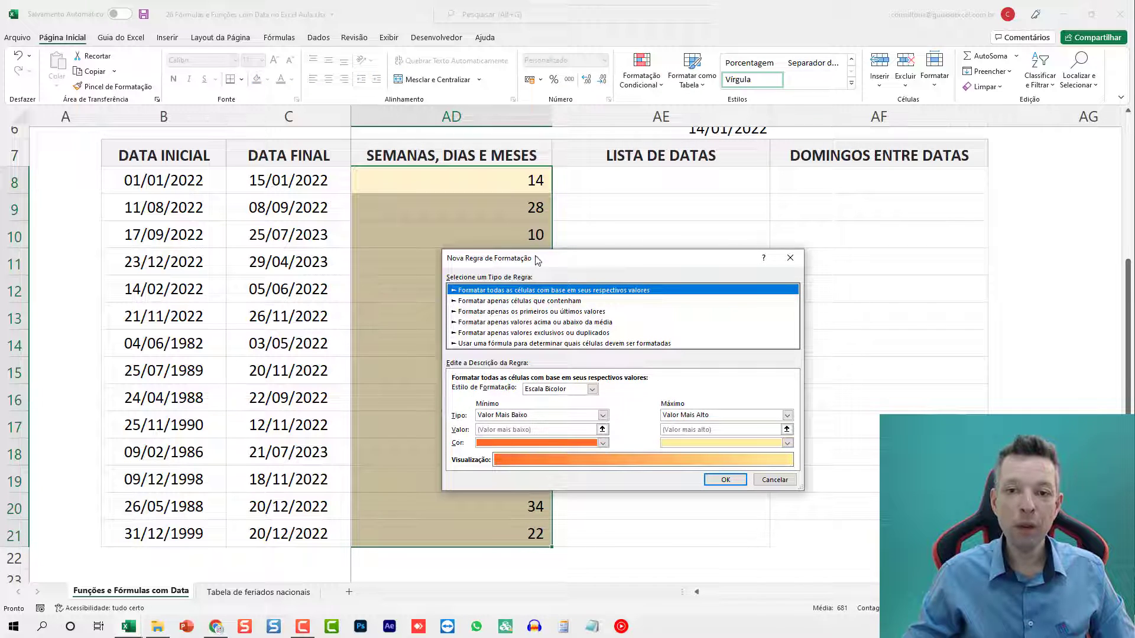
{"action": "left_click", "coordinate": [480, 344]}
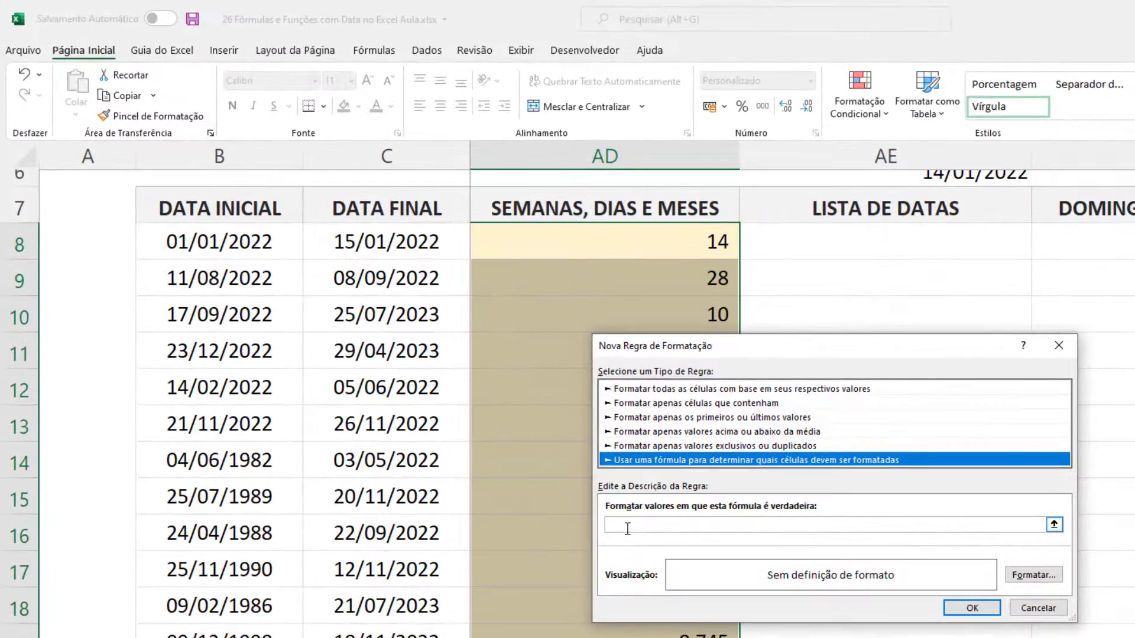
Set the rule's formula to =$AC8=$AC$8 to match each row's unit name against the DIAS cell.
{"action": "left_click", "coordinate": [502, 241]}
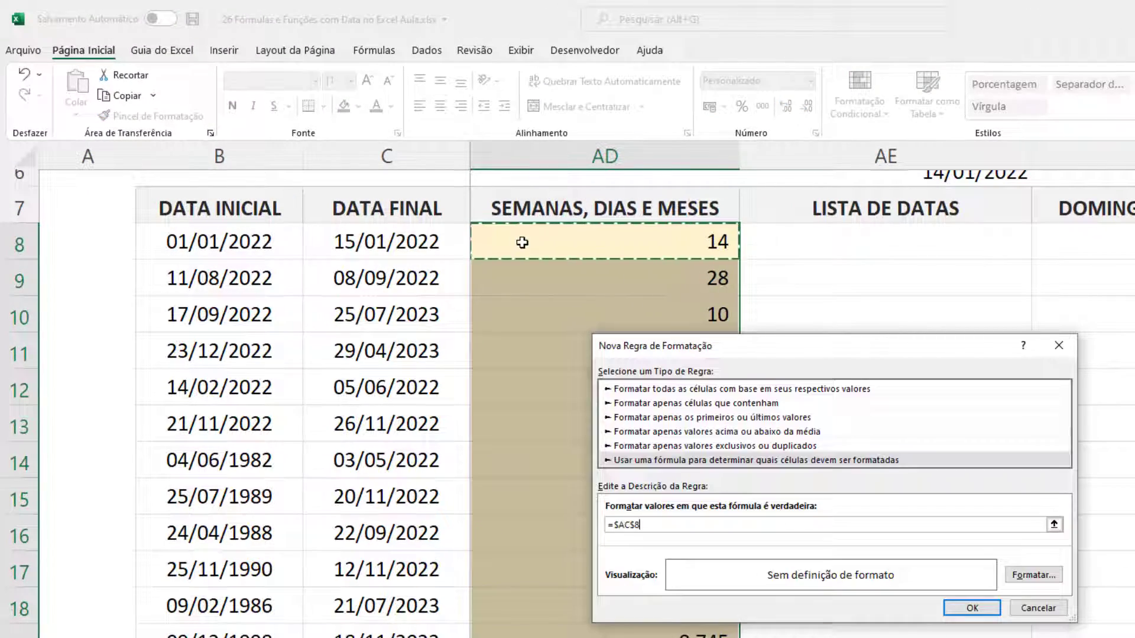
{"action": "key", "text": "Left"}
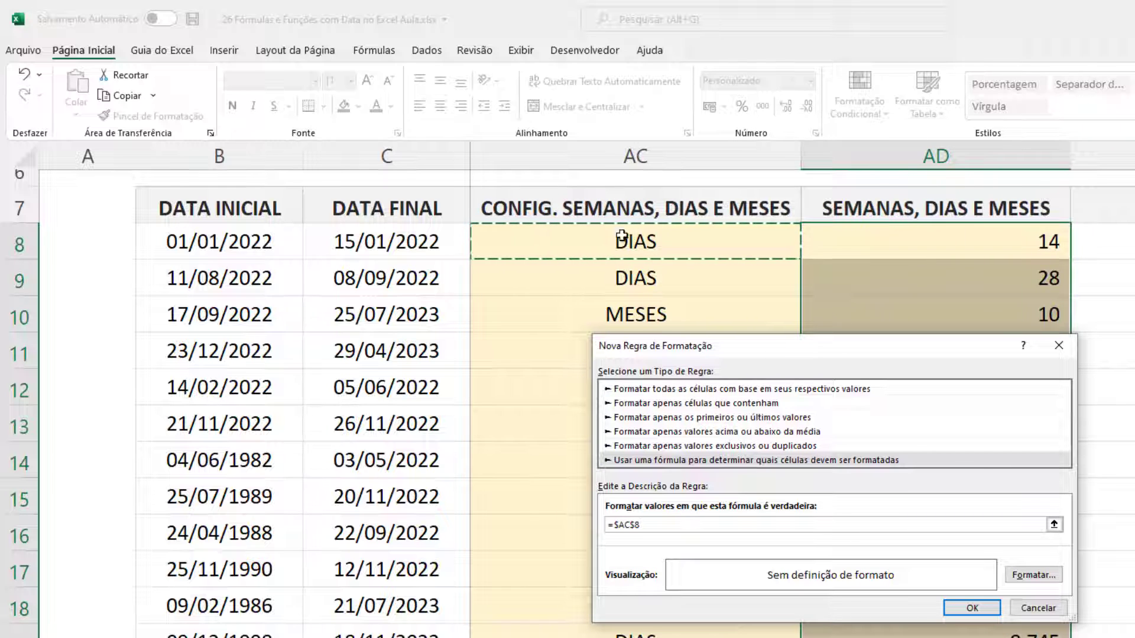
{"action": "left_click", "coordinate": [633, 526]}
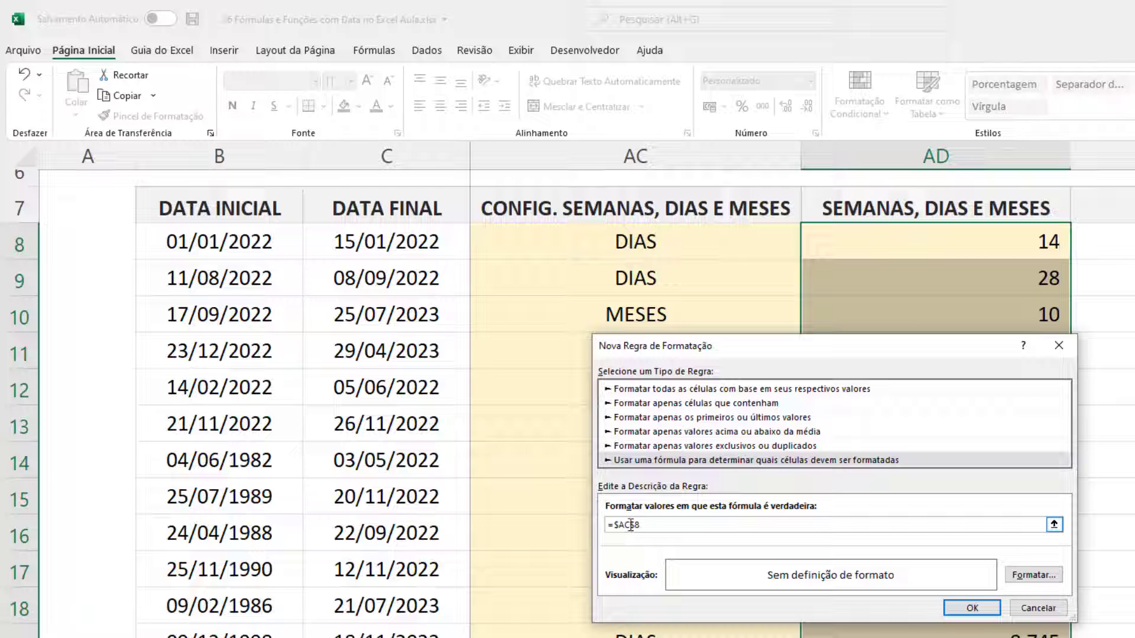
{"action": "key", "text": "BackSpace"}
{"action": "key", "text": "BackSpace"}
{"action": "left_click", "coordinate": [661, 240]}
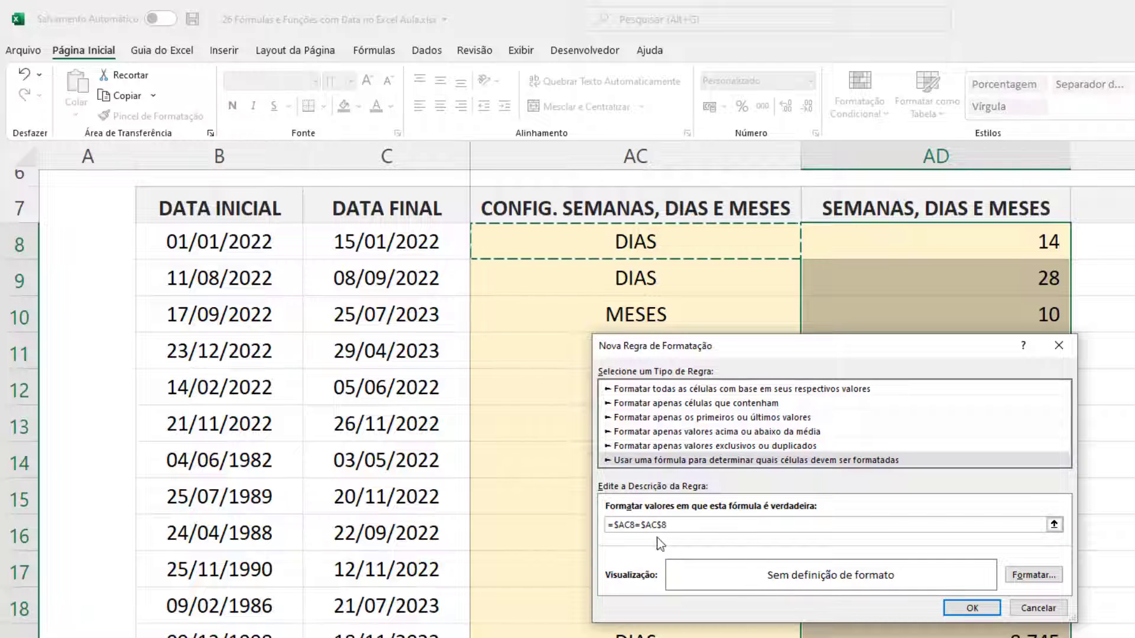
Change the new rule's formula to =$AC8="DIAS" so it compares against the unit text instead of a cell.
{"action": "key", "text": "BackSpace"}
{"action": "key", "text": "BackSpace"}
{"action": "key", "text": "BackSpace"}
{"action": "key", "text": "BackSpace"}
{"action": "key", "text": "BackSpace"}
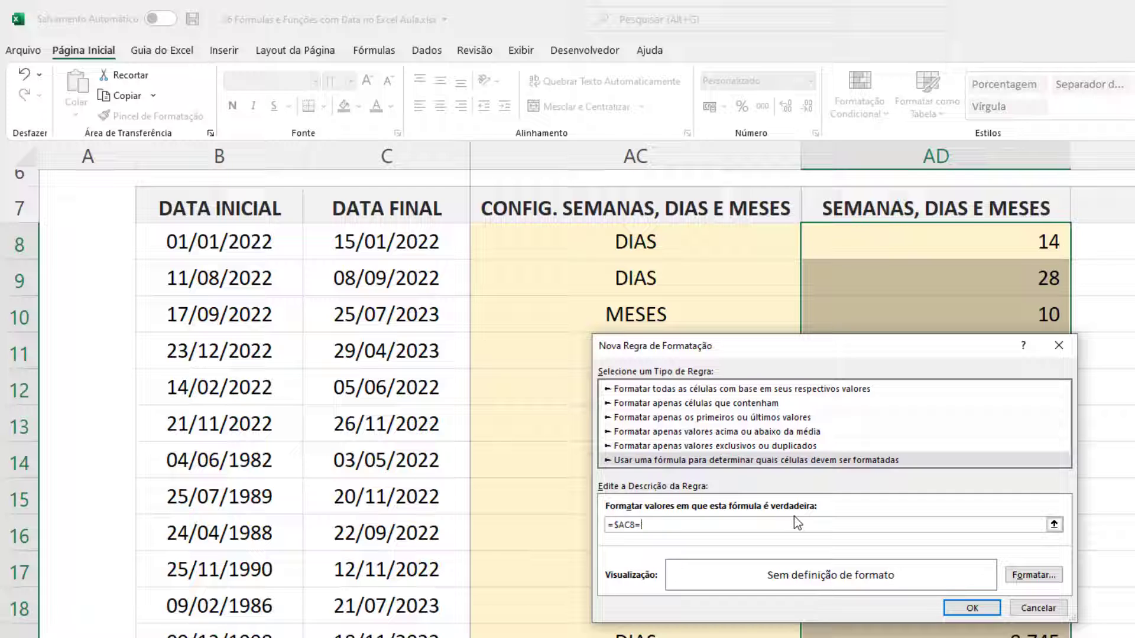
{"action": "type", "text": "\"DIAS\""}
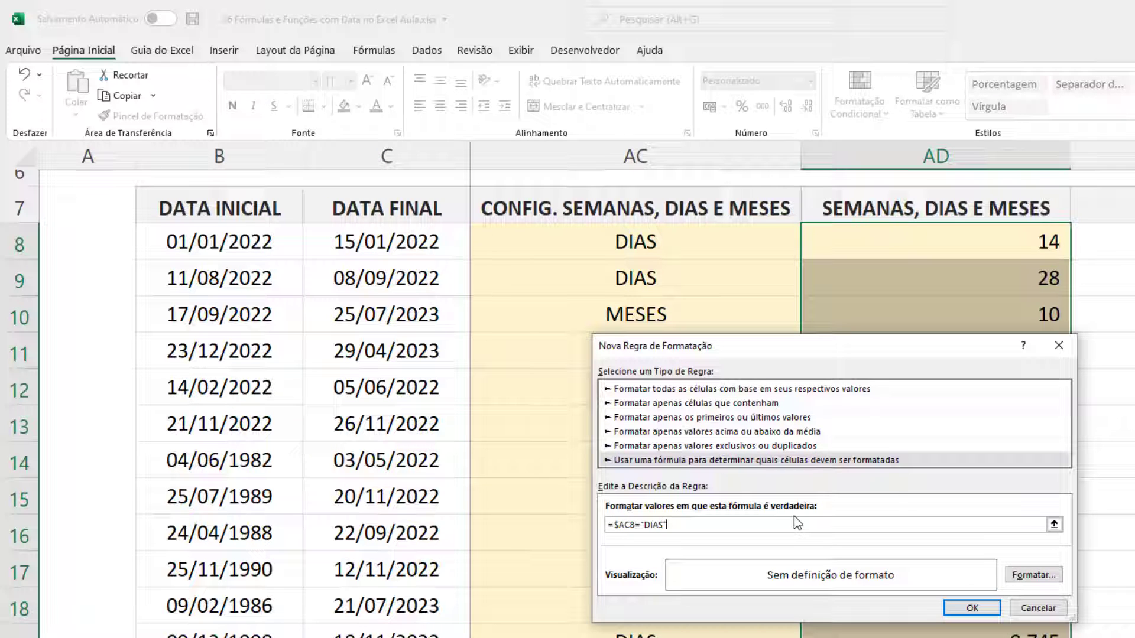
Start a custom number format for the DIAS rule with the singular section [=1]#" dia";.
{"action": "left_click", "coordinate": [1032, 576]}
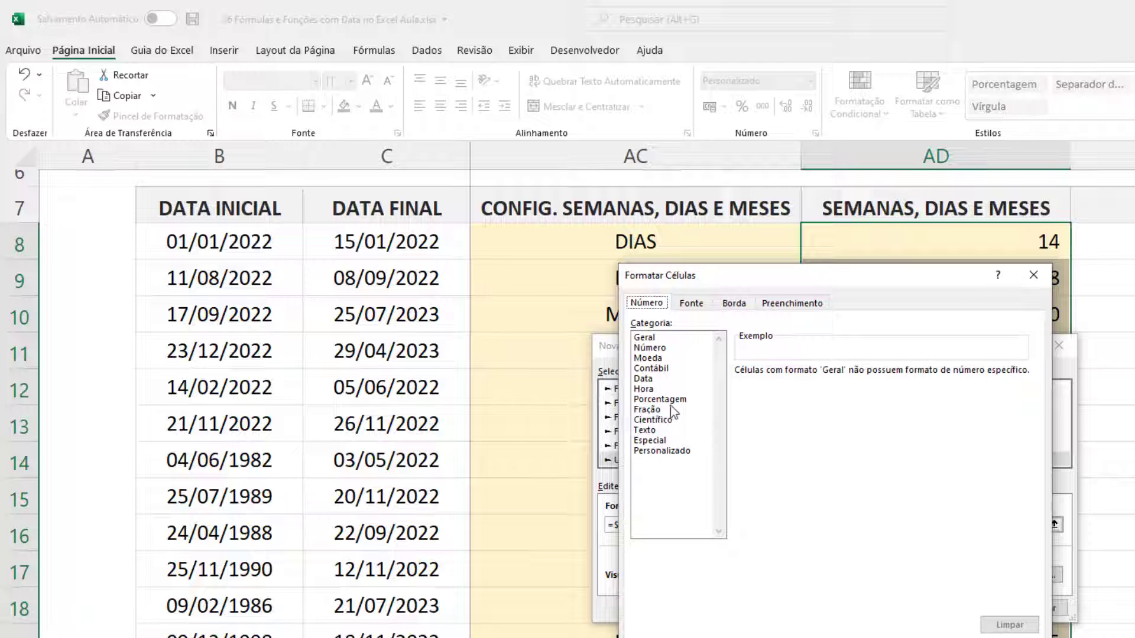
{"action": "left_click", "coordinate": [663, 451]}
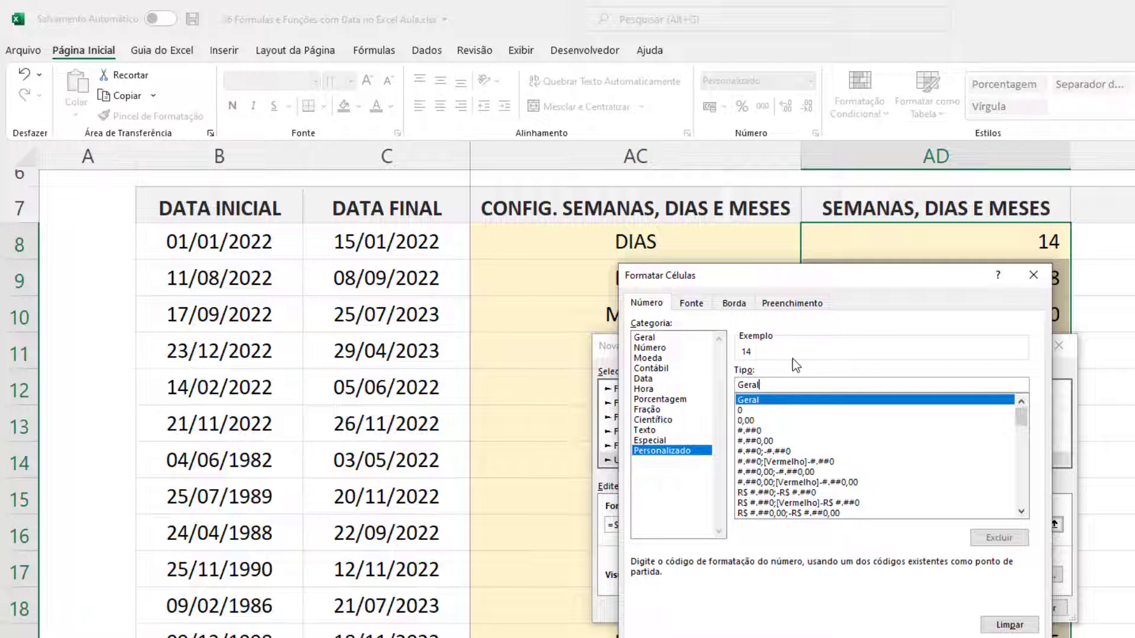
{"action": "key", "text": "ctrl+a"}
{"action": "key", "text": "BackSpace"}
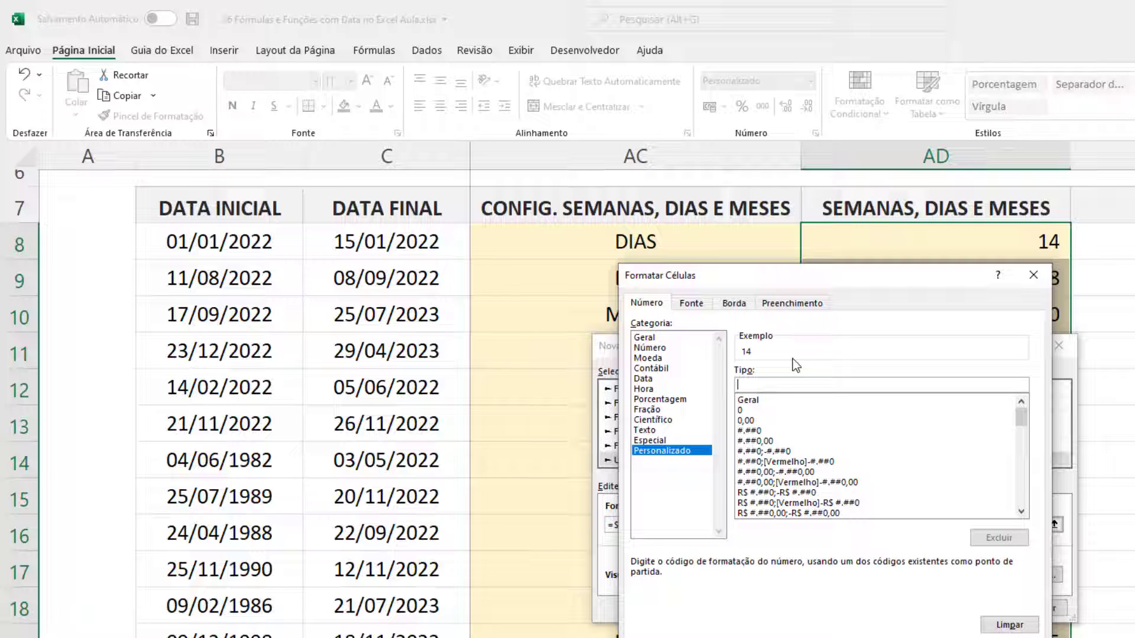
{"action": "type", "text": "[=1]"}
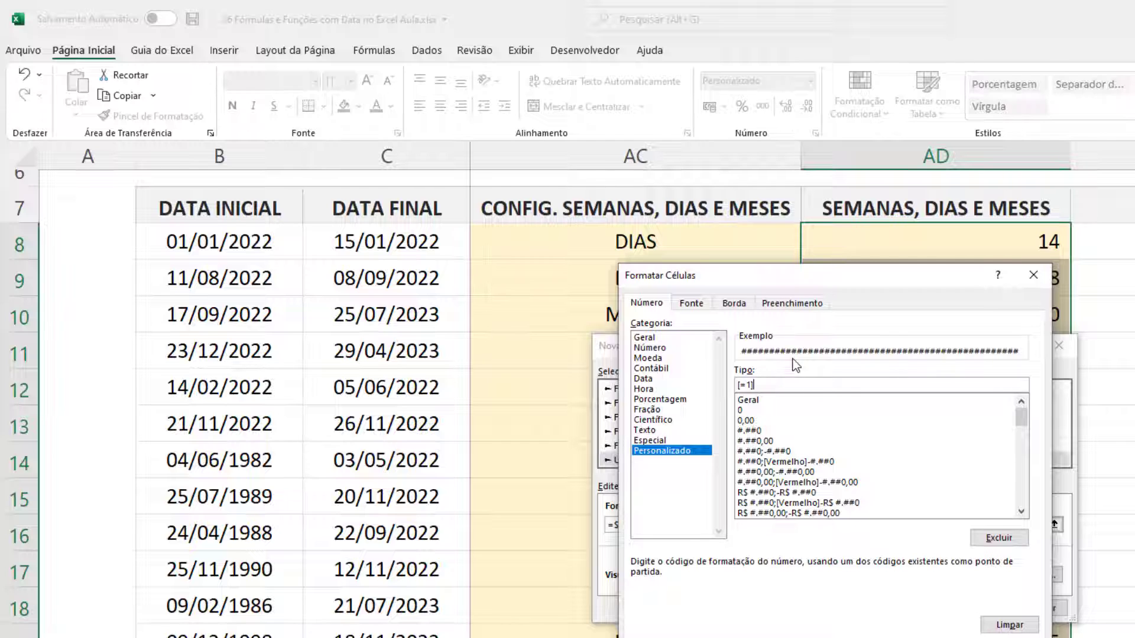
{"action": "type", "text": "#"}
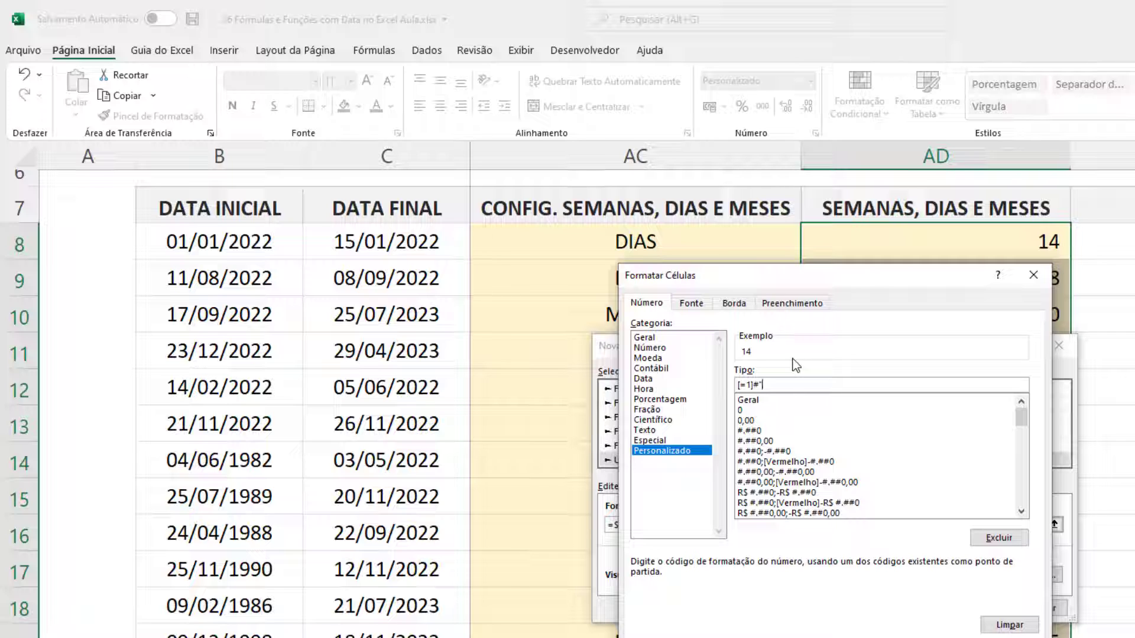
{"action": "type", "text": "\" DIA"}
{"action": "key", "text": "BackSpace"}
{"action": "key", "text": "BackSpace"}
{"action": "key", "text": "BackSpace"}
{"action": "type", "text": "dia\";"}
Complete the custom format with the plural section [>1]#" dias" and create the DIAS rule.
{"action": "type", "text": "dias\""}
{"action": "left_click", "coordinate": [783, 386]}
{"action": "type", "text": ";"}
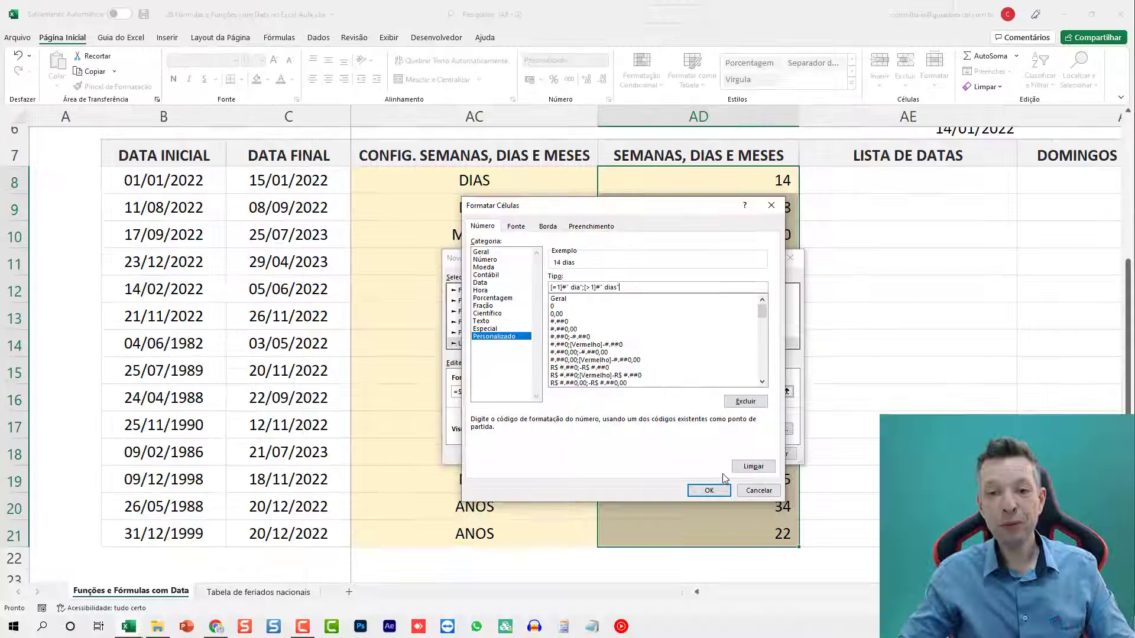
{"action": "left_click", "coordinate": [714, 489]}
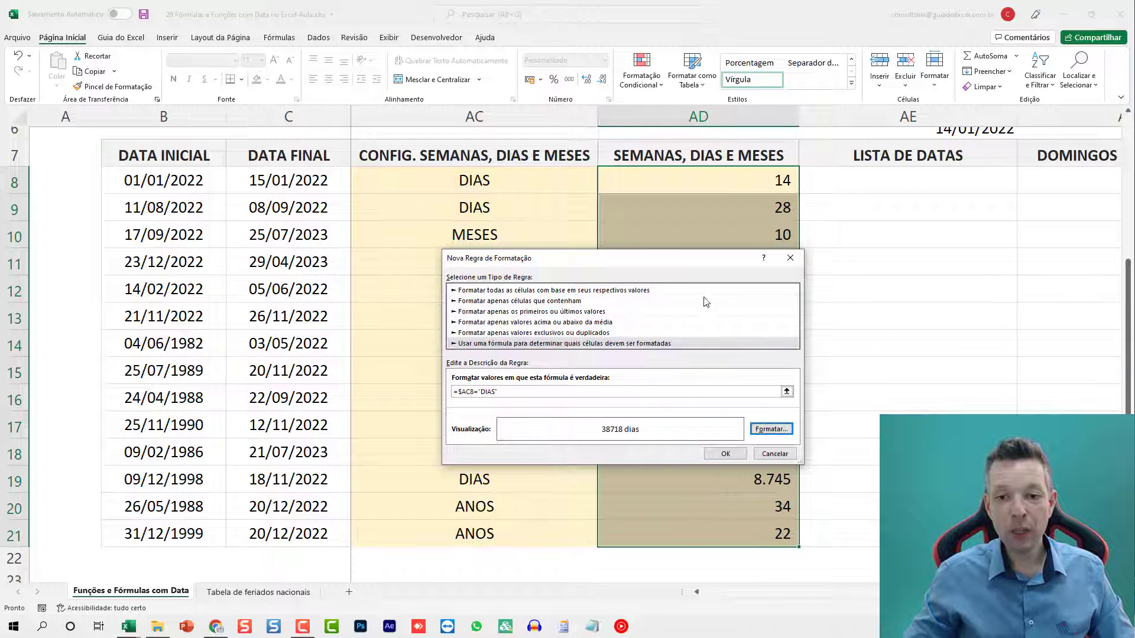
{"action": "left_click", "coordinate": [725, 454]}
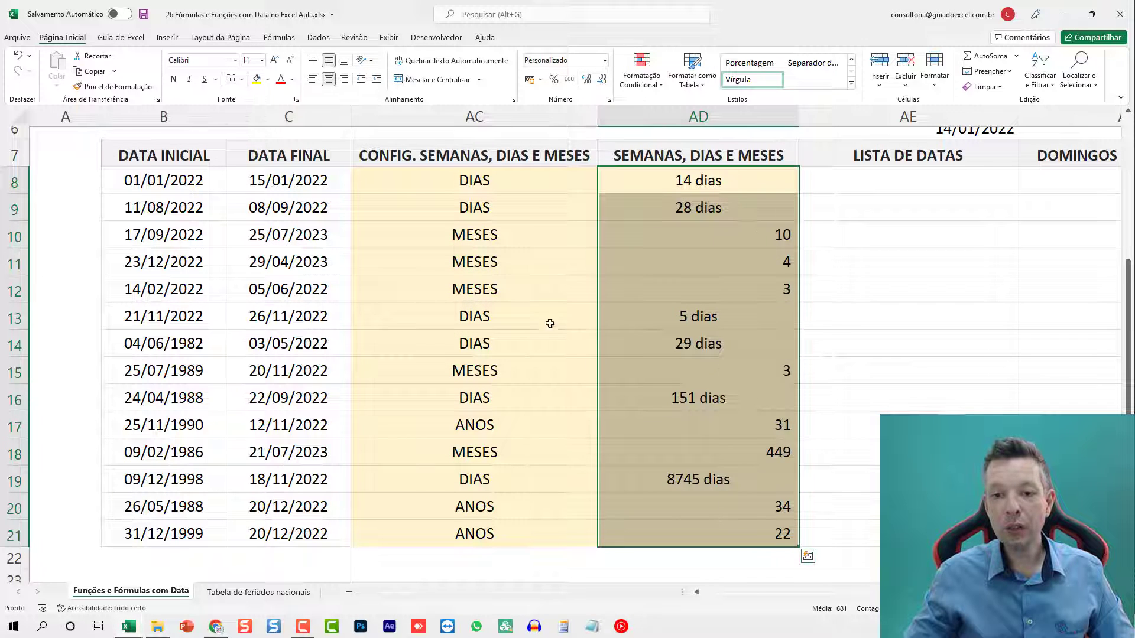
Change the final date in C8 to 2/1 to test the singular day format.
{"action": "left_click", "coordinate": [429, 189]}
{"action": "left_click", "coordinate": [313, 182]}
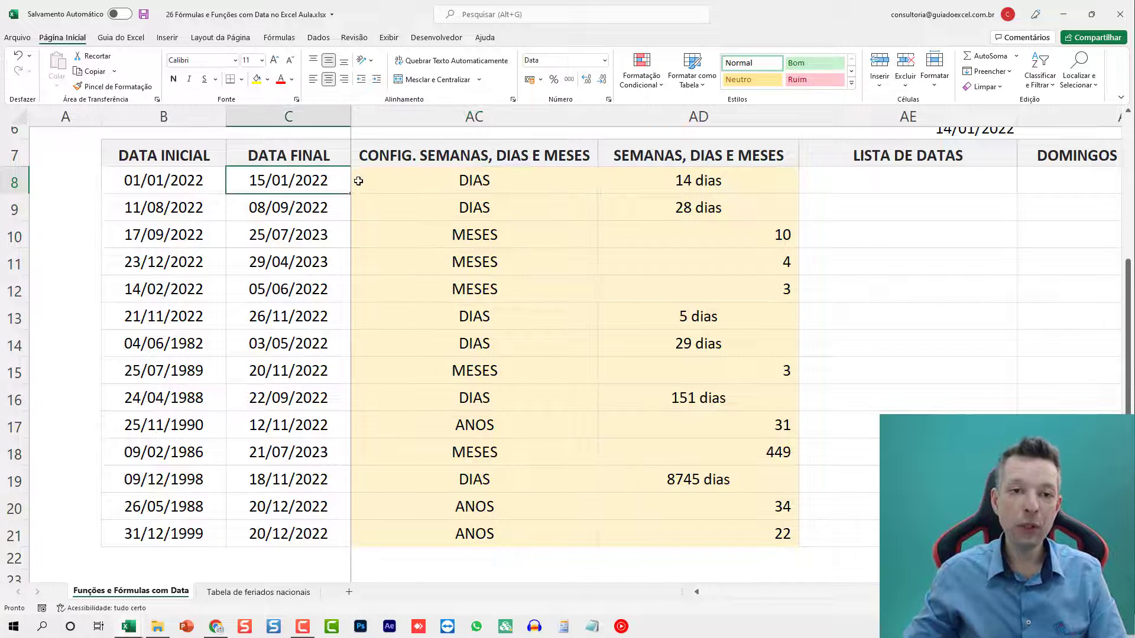
{"action": "type", "text": "2/1"}
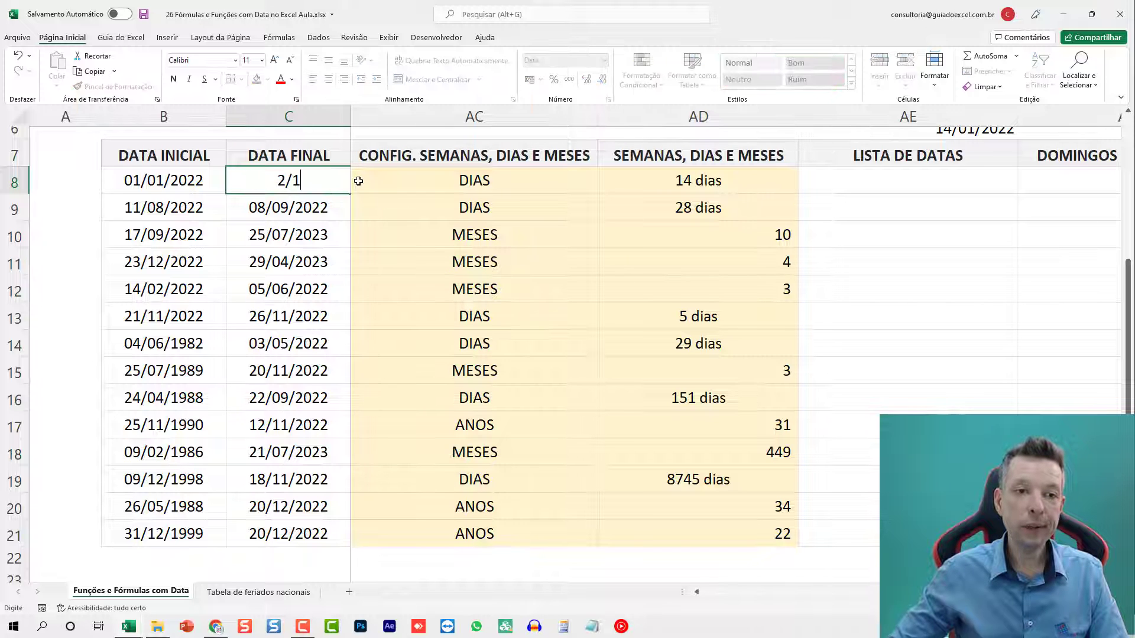
{"action": "key", "text": "Return"}
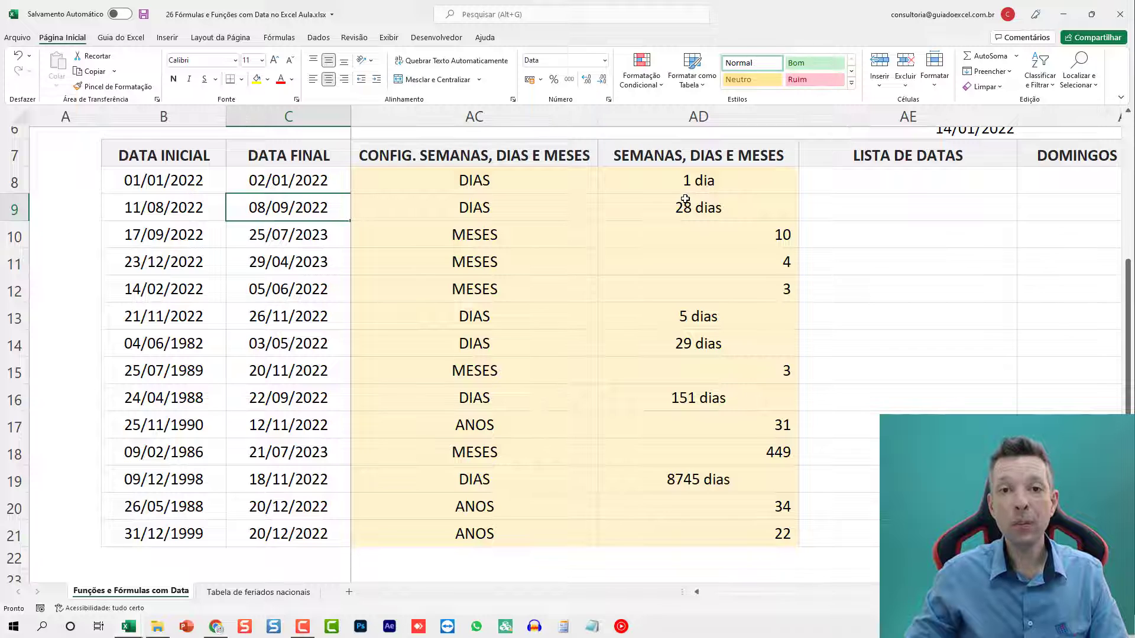
Duplicate the =$AC8="DIAS" conditional formatting rule for AD8:AD21.
{"action": "left_click", "coordinate": [705, 182]}
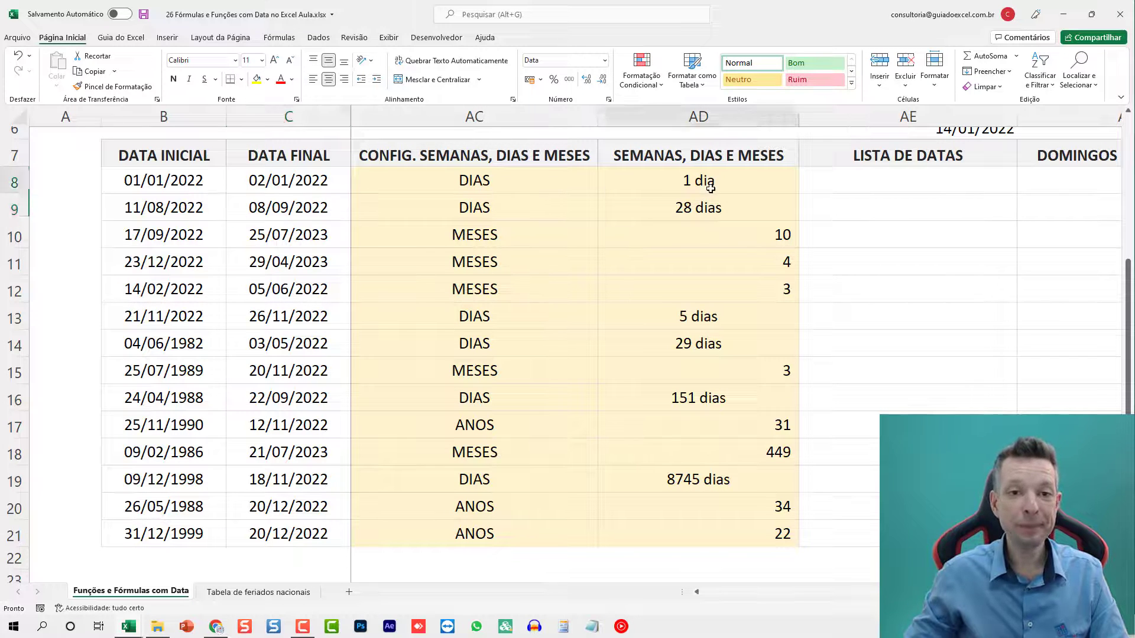
{"action": "left_click", "coordinate": [739, 523], "text": "shift"}
{"action": "left_click", "coordinate": [642, 74]}
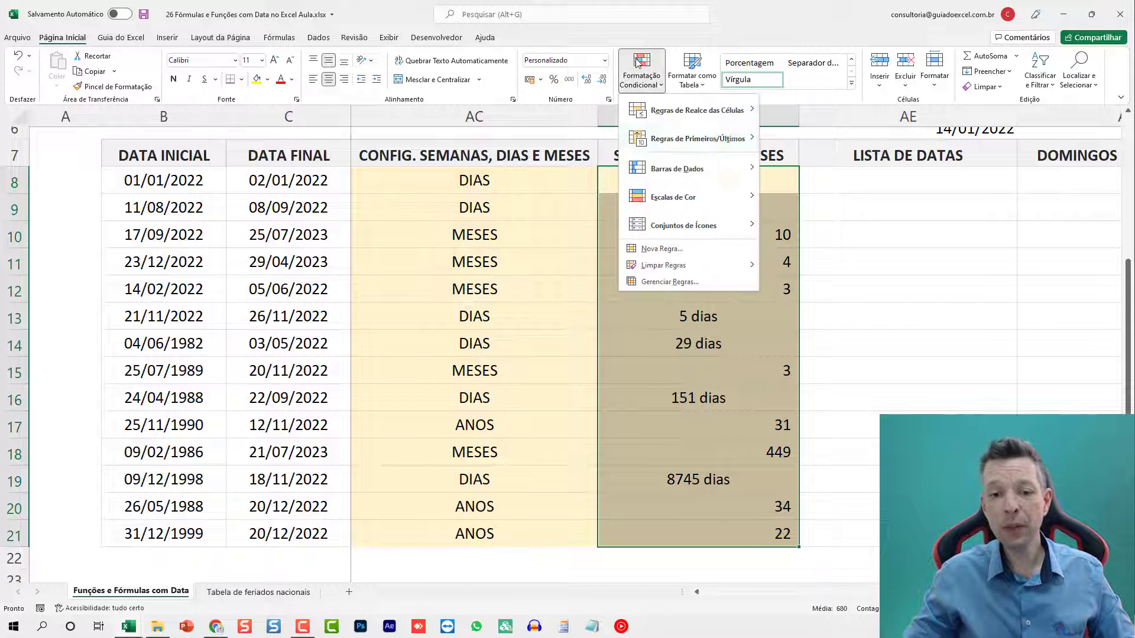
{"action": "left_click", "coordinate": [667, 282]}
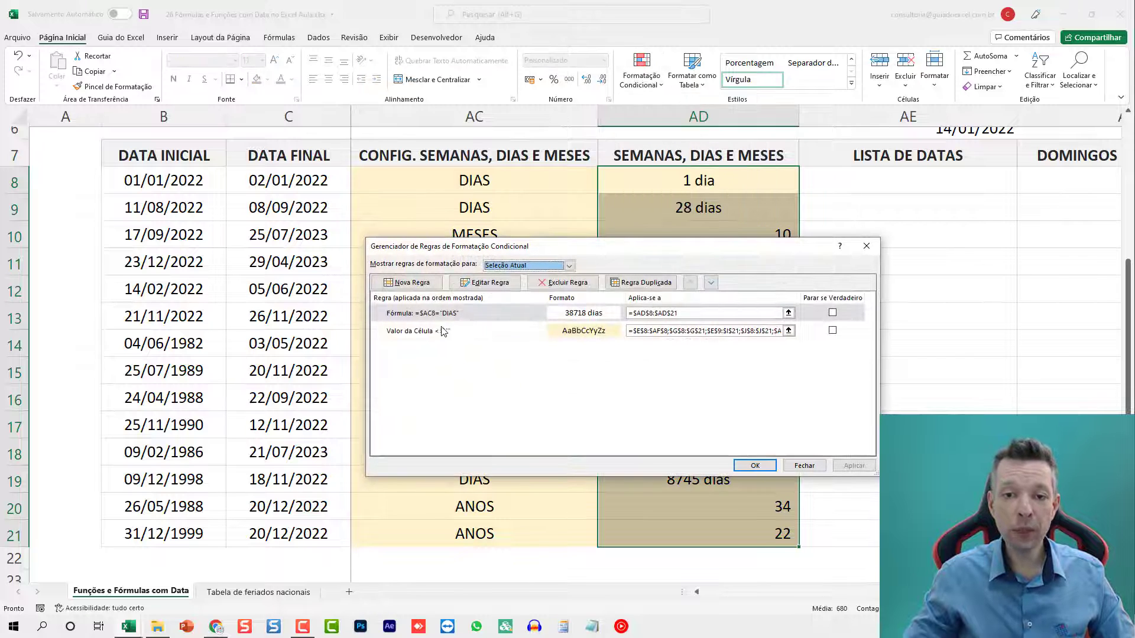
{"action": "left_click", "coordinate": [447, 315]}
{"action": "left_click", "coordinate": [641, 282]}
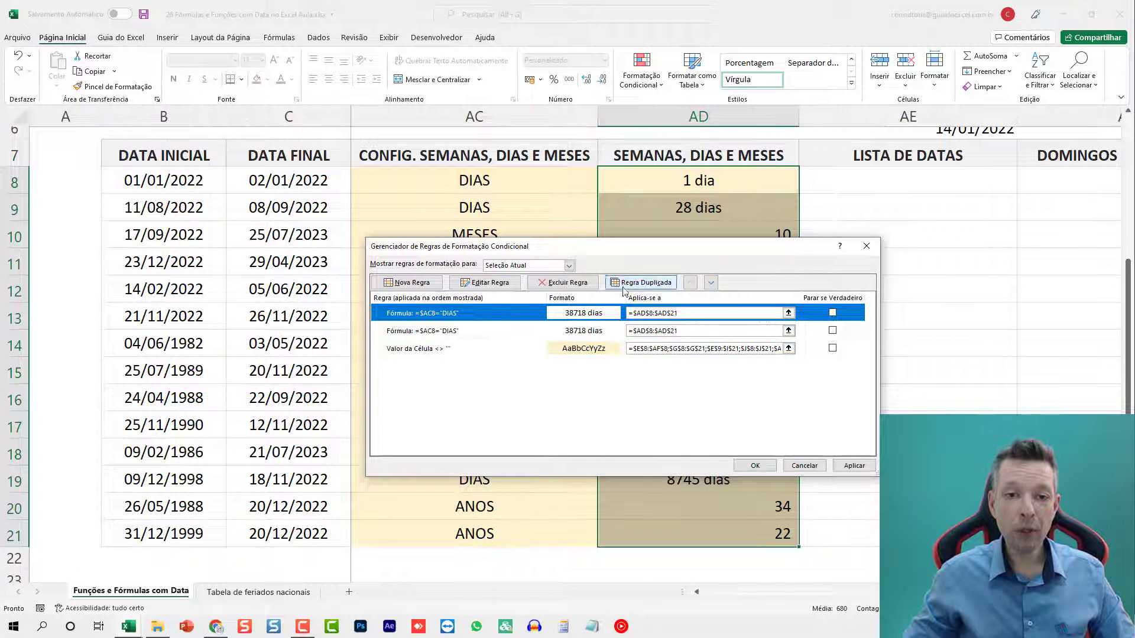
Set the duplicated rule's formula to =$AC8="MESES".
{"action": "left_click", "coordinate": [485, 282]}
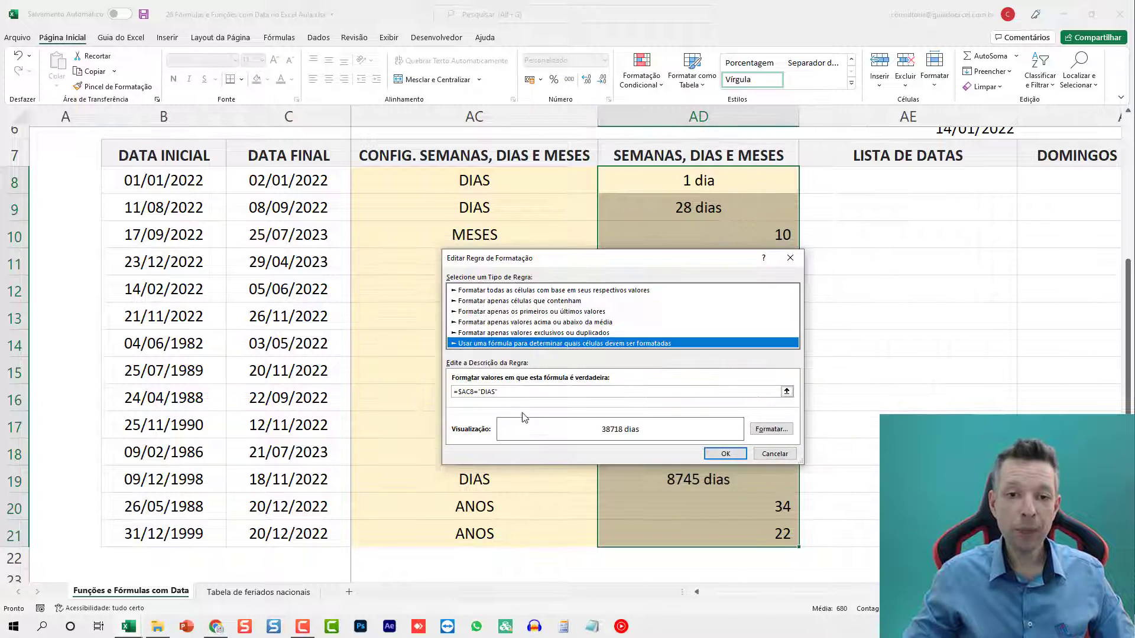
{"action": "left_click", "coordinate": [481, 392]}
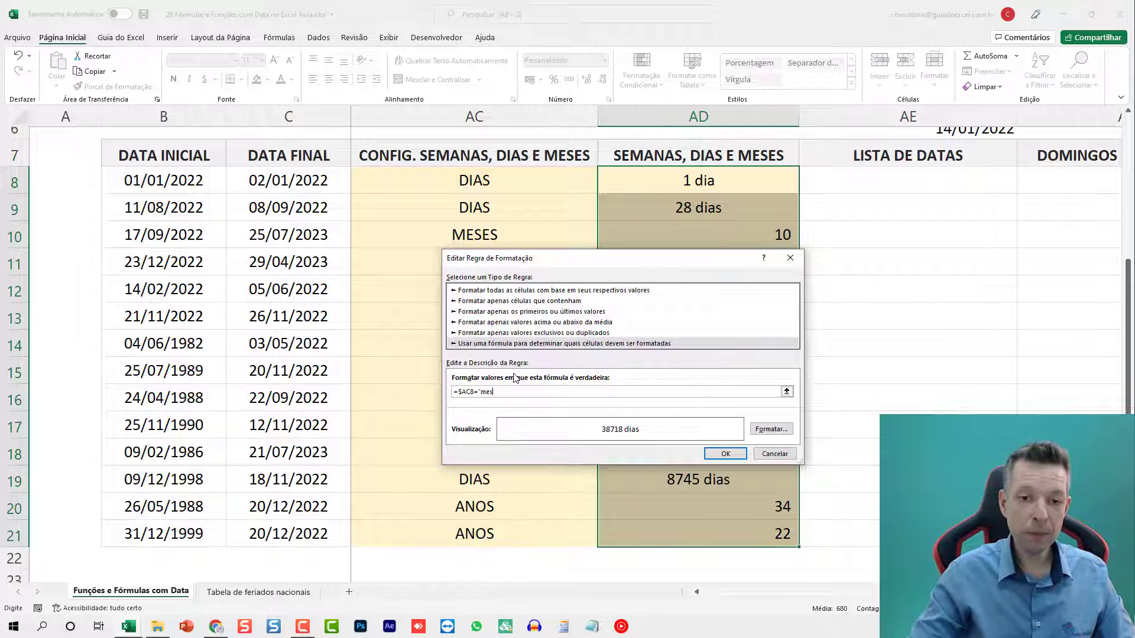
{"action": "key", "text": "BackSpace"}
{"action": "type", "text": "MESES\""}
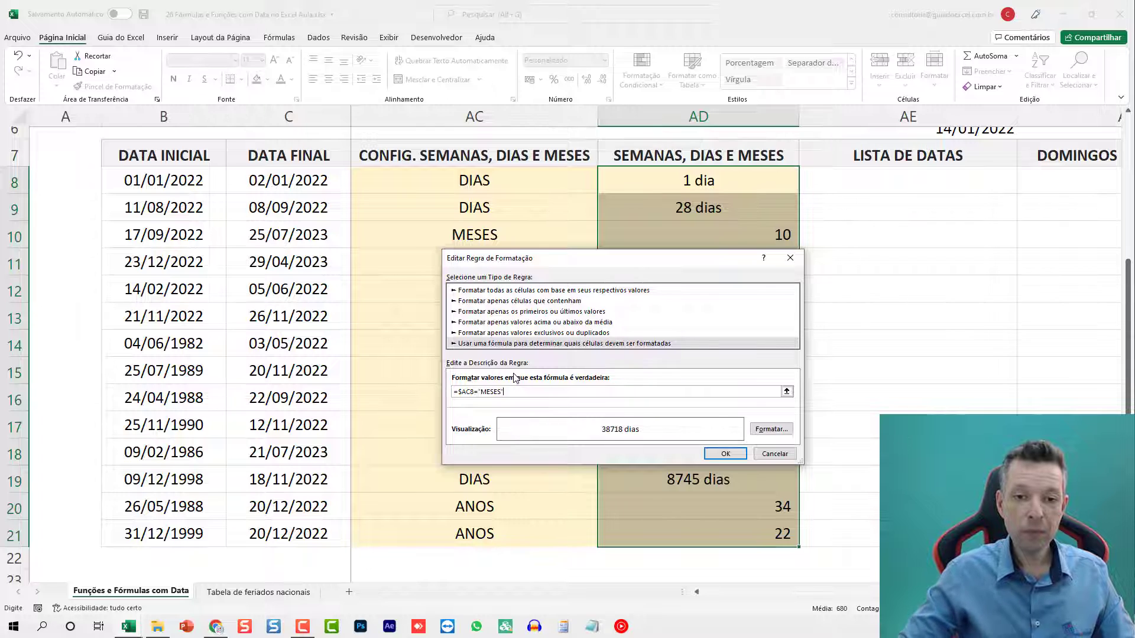
Change the plural section of the MESES rule's custom number format to [>1]#" meses".
{"action": "left_click", "coordinate": [771, 429]}
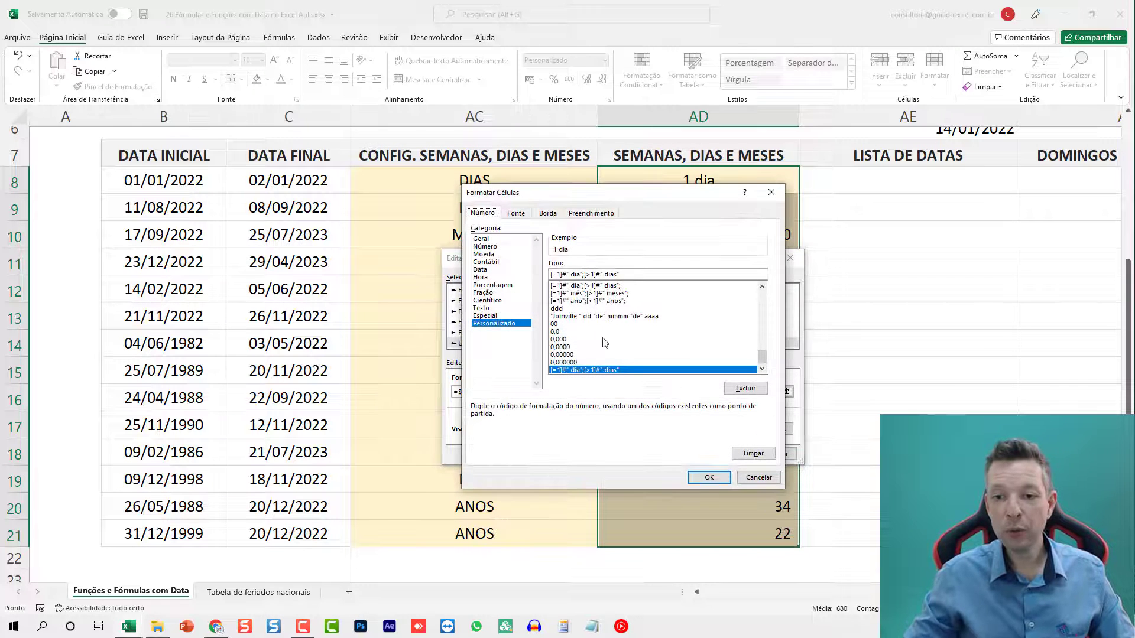
{"action": "left_click", "coordinate": [580, 274]}
{"action": "key", "text": "End"}
{"action": "key", "text": "BackSpace"}
{"action": "key", "text": "BackSpace"}
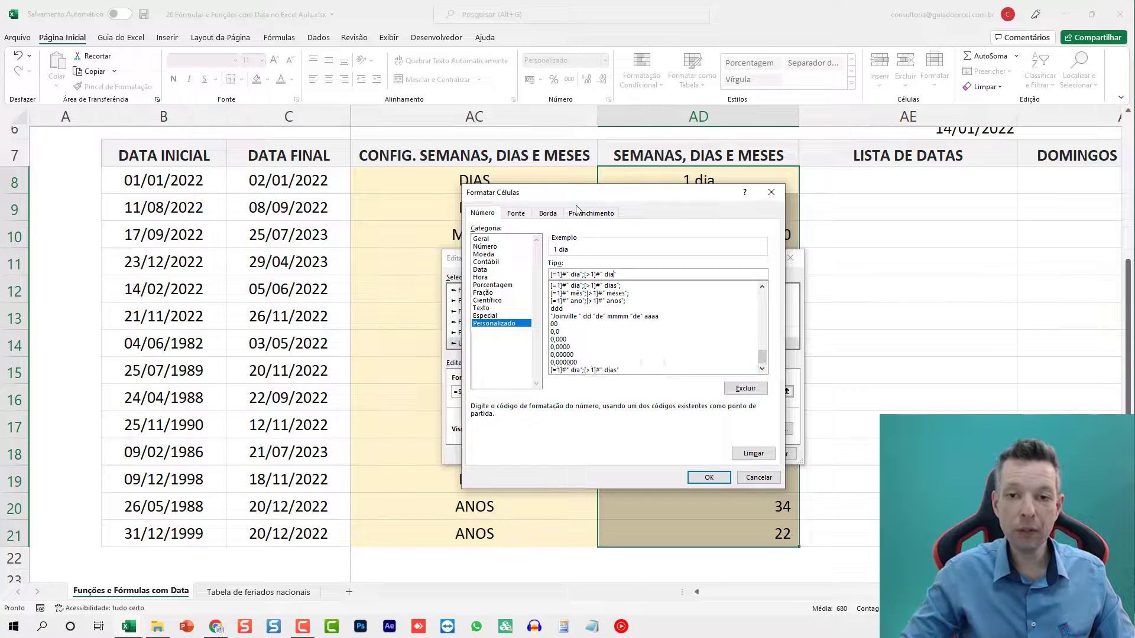
{"action": "key", "text": "BackSpace"}
{"action": "key", "text": "BackSpace"}
{"action": "key", "text": "BackSpace"}
{"action": "type", "text": "M"}
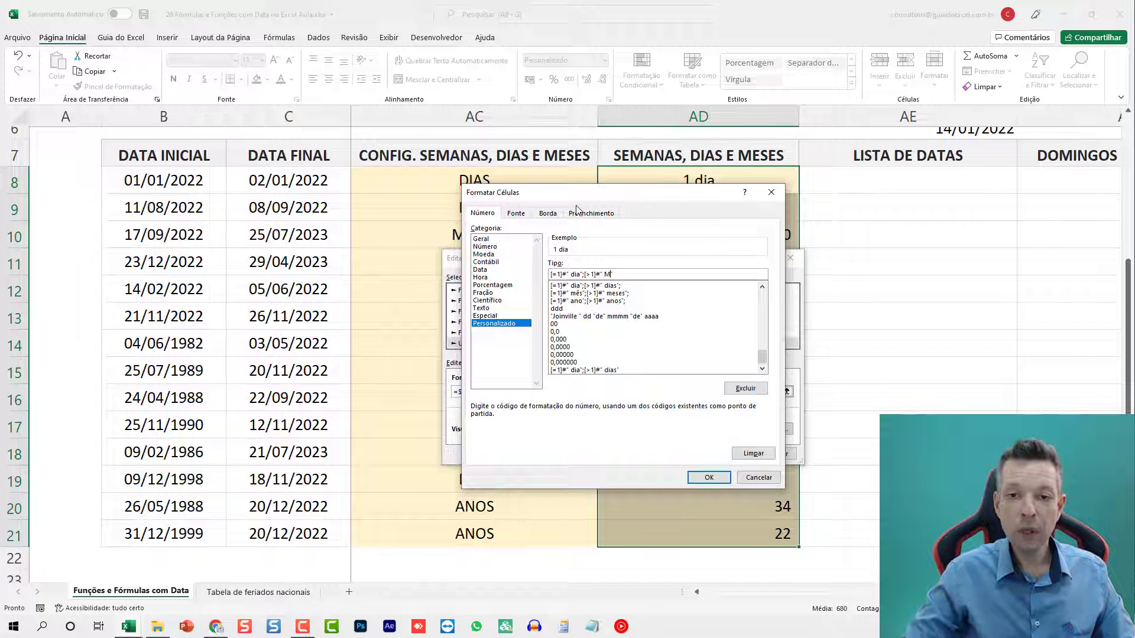
{"action": "key", "text": "BackSpace"}
{"action": "type", "text": "meses\""}
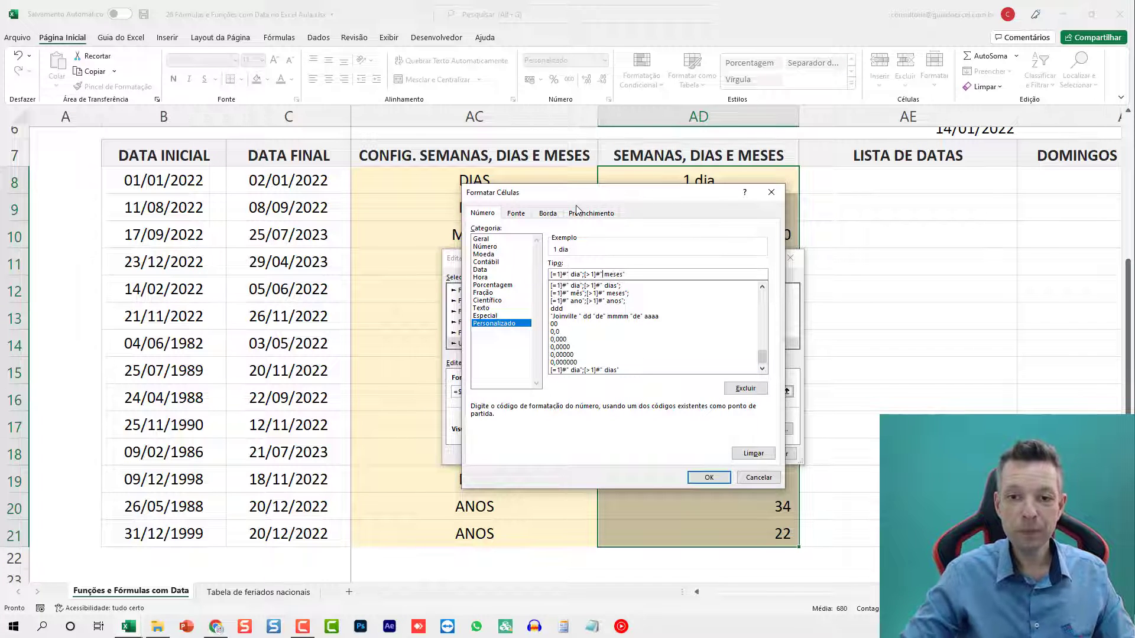
Change the singular section of the MESES rule's number format to [=1]#" mês" and apply the rule to the column.
{"action": "key", "text": "Left"}
{"action": "key", "text": "Left"}
{"action": "key", "text": "Left"}
{"action": "key", "text": "Left"}
{"action": "key", "text": "Left"}
{"action": "key", "text": "Left"}
{"action": "key", "text": "Left"}
{"action": "key", "text": "Left"}
{"action": "key", "text": "Left"}
{"action": "key", "text": "BackSpace"}
{"action": "key", "text": "BackSpace"}
{"action": "key", "text": "BackSpace"}
{"action": "type", "text": "m"}
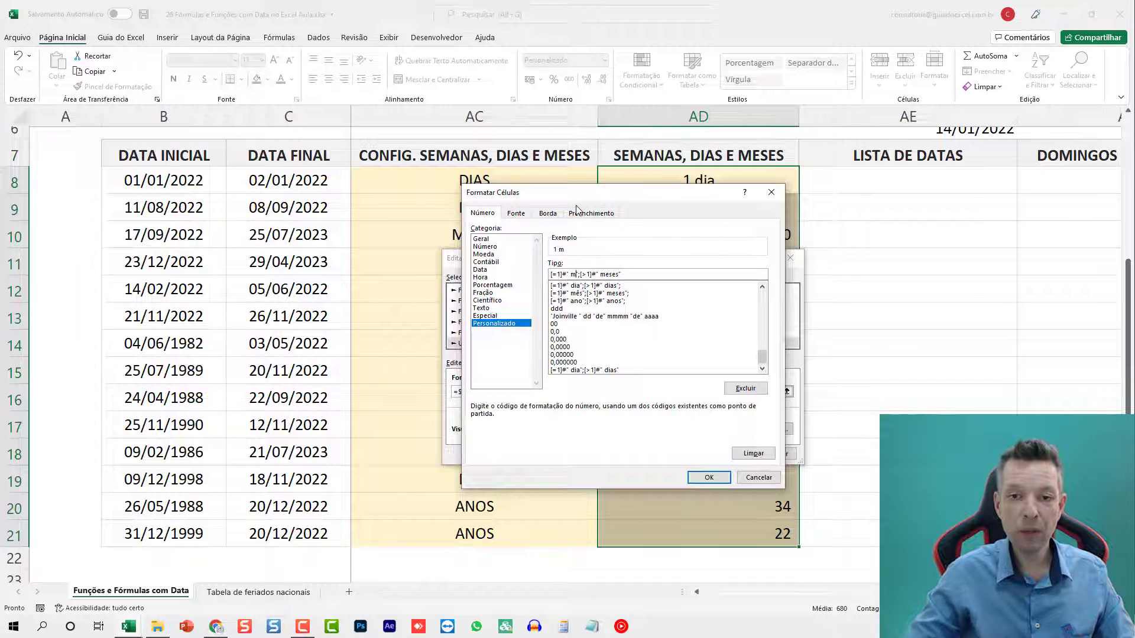
{"action": "type", "text": "ês"}
{"action": "left_click", "coordinate": [708, 477]}
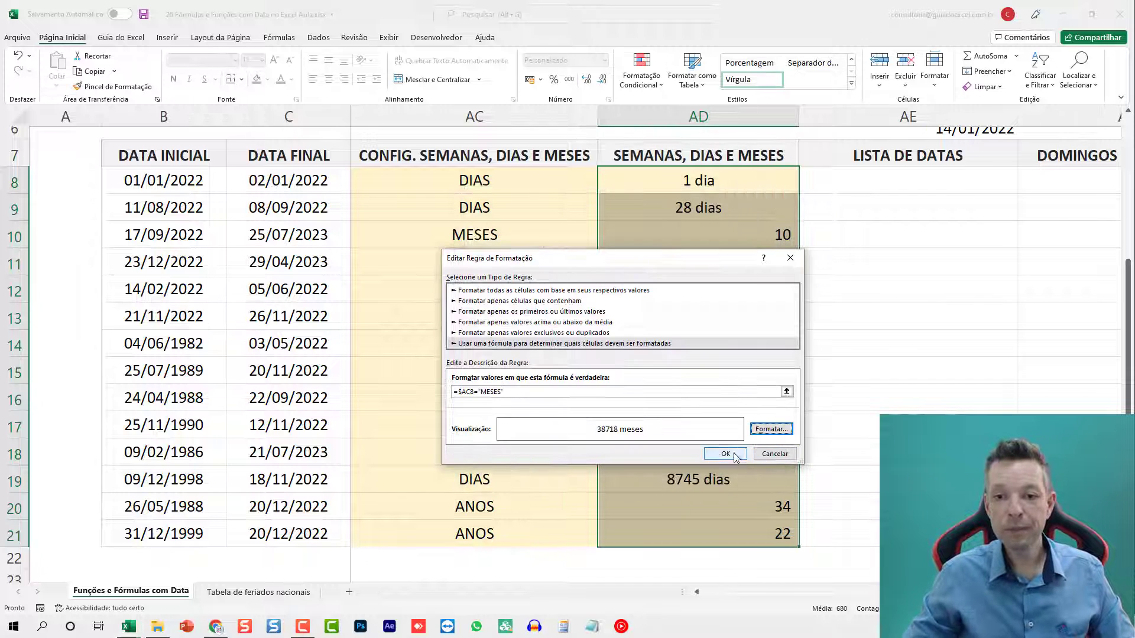
{"action": "left_click", "coordinate": [725, 456]}
{"action": "left_click", "coordinate": [838, 466]}
{"action": "left_click", "coordinate": [755, 465]}
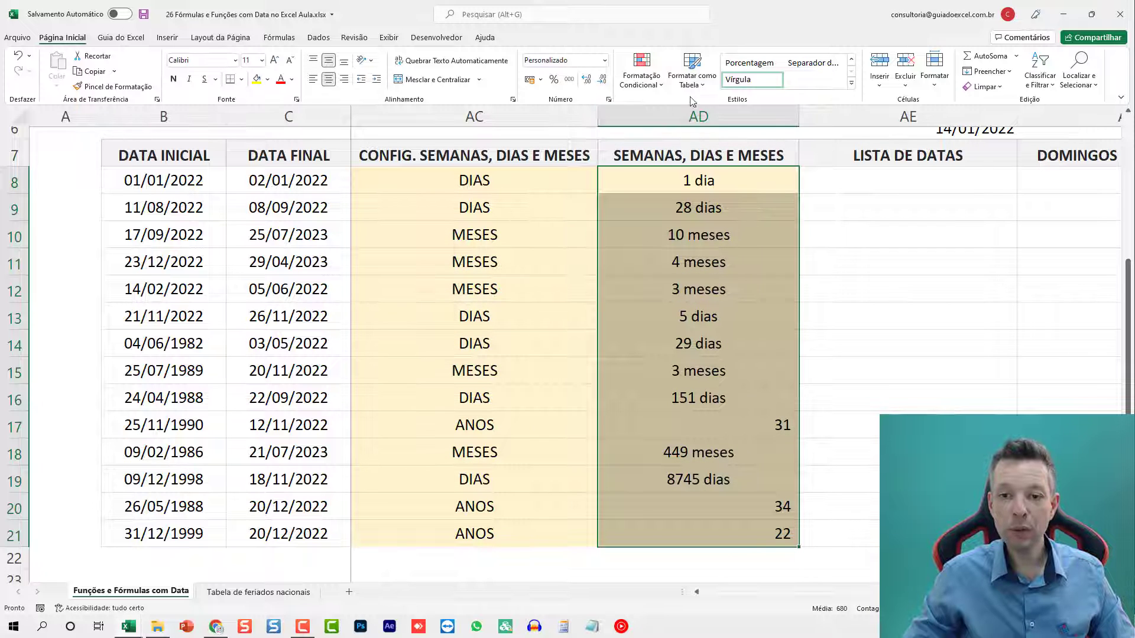
Duplicate the =$AC8="MESES" conditional formatting rule for AD8:AD21.
{"action": "left_click", "coordinate": [641, 74]}
{"action": "left_click", "coordinate": [670, 282]}
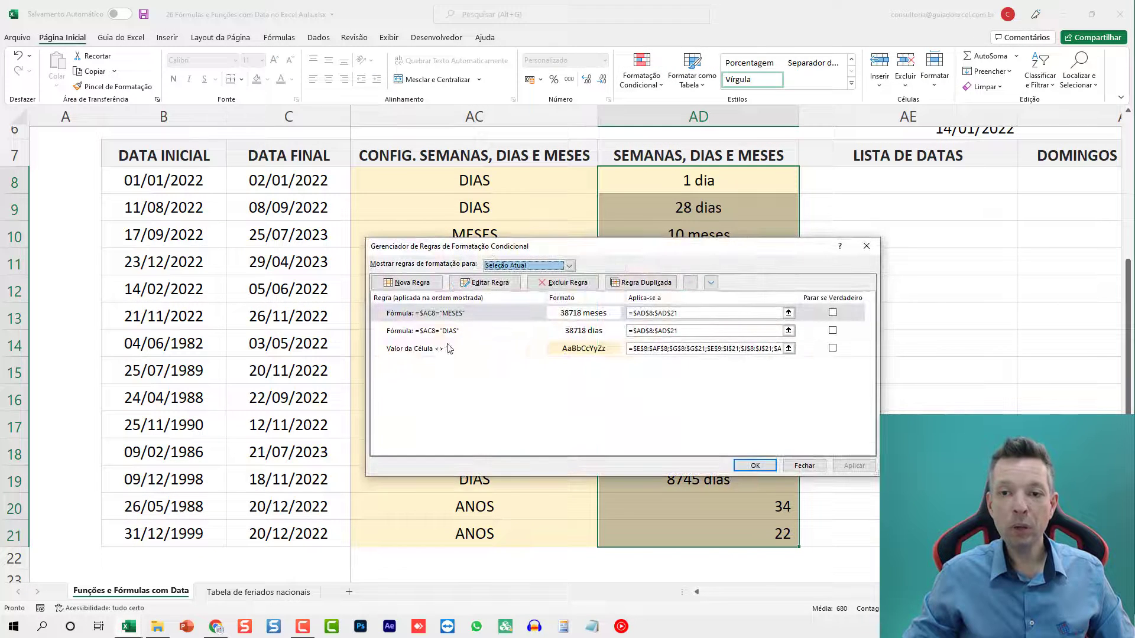
{"action": "left_click", "coordinate": [439, 319]}
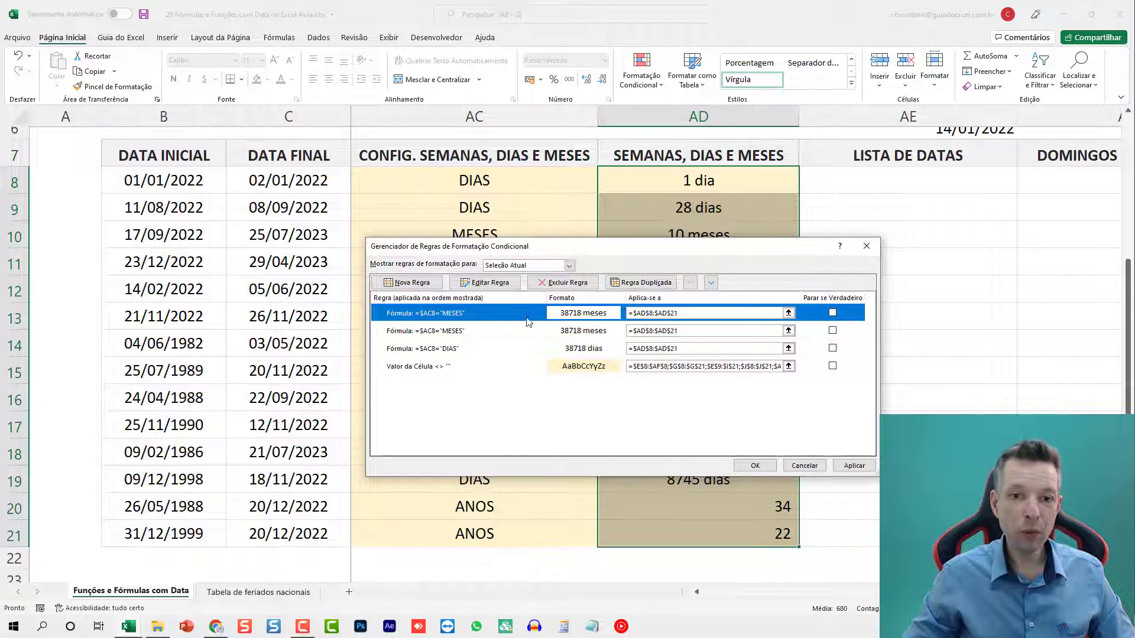
{"action": "left_click", "coordinate": [641, 282]}
Set the second duplicated rule's formula to =$AC8="ANOS".
{"action": "left_click", "coordinate": [484, 282]}
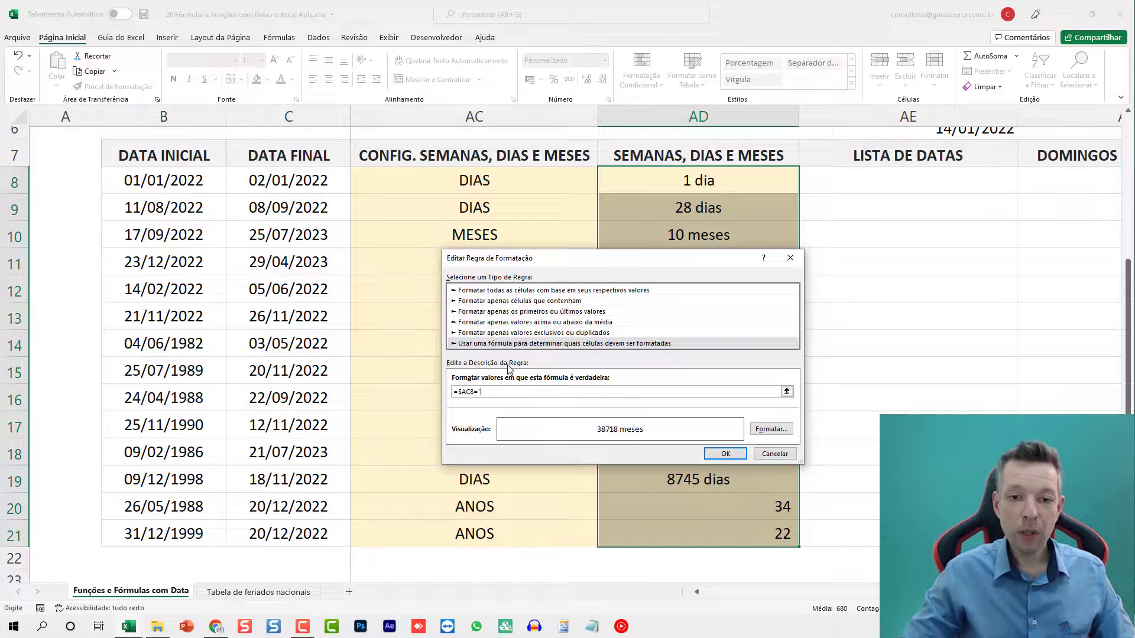
{"action": "key", "text": "BackSpace"}
{"action": "key", "text": "BackSpace"}
{"action": "type", "text": "A"}
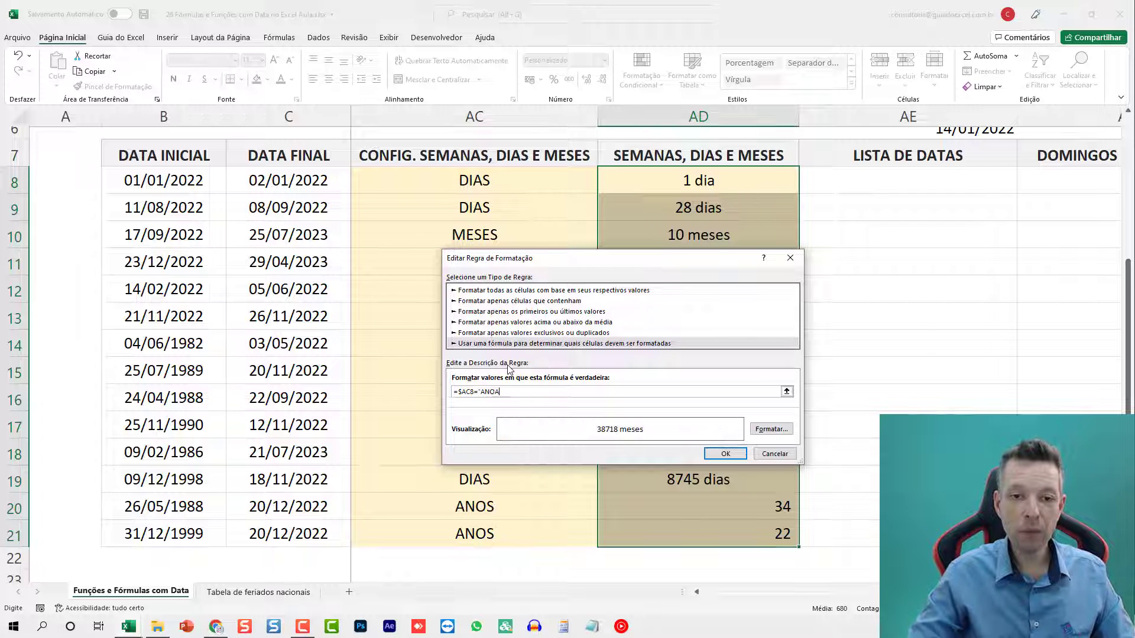
{"action": "key", "text": "BackSpace"}
{"action": "type", "text": "S\""}
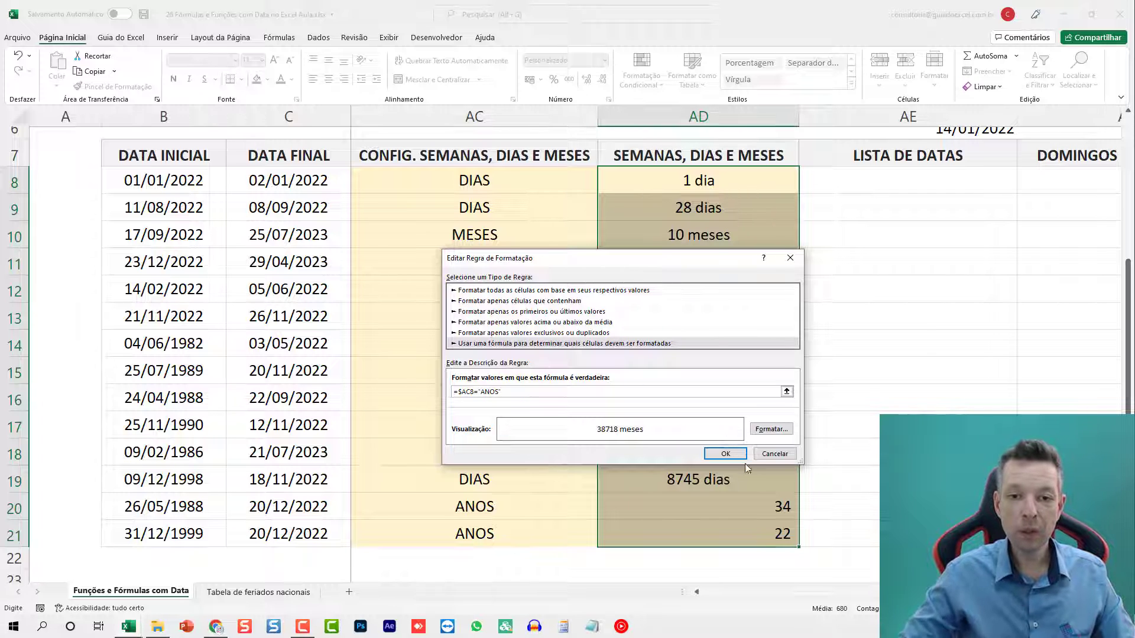
Change the plural section of the ANOS rule's custom number format to [>1]#" anos".
{"action": "left_click", "coordinate": [771, 430]}
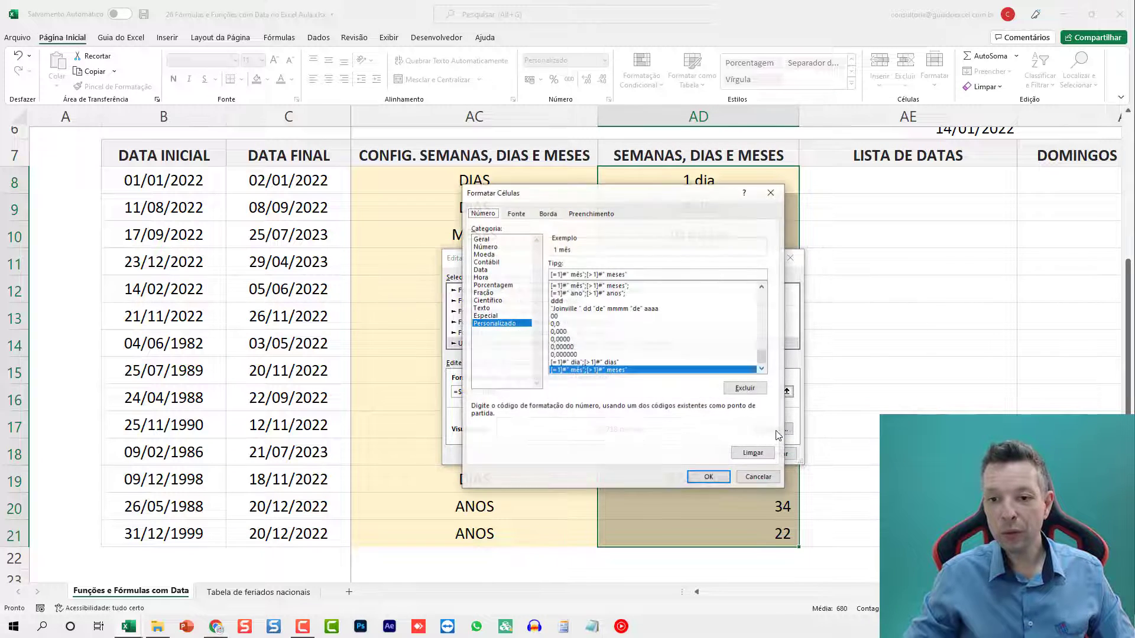
{"action": "left_click", "coordinate": [609, 274]}
{"action": "key", "text": "BackSpace"}
{"action": "key", "text": "BackSpace"}
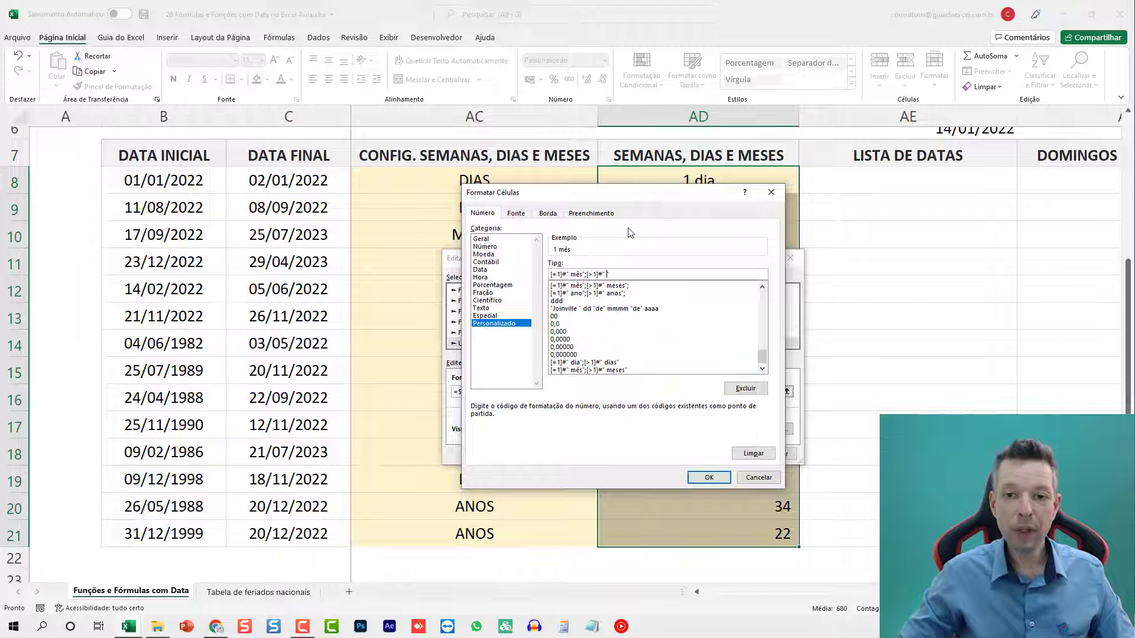
{"action": "type", "text": "anos"}
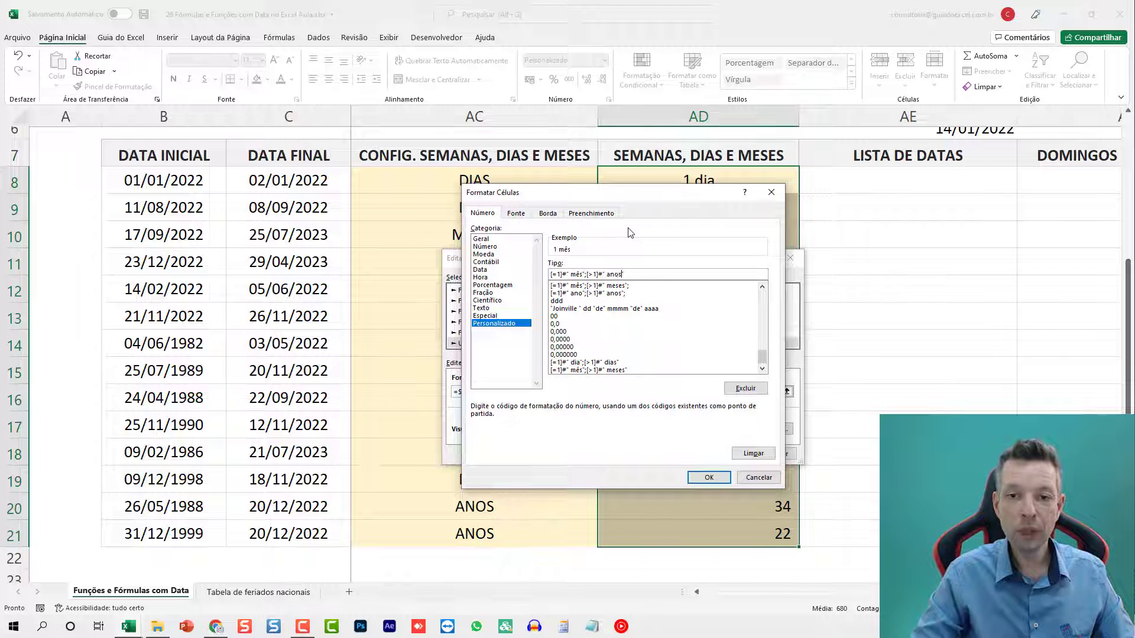
Change the singular section of the ANOS rule's number format to [=1]#" ano" and apply the rules to the column.
{"action": "key", "text": "Left"}
{"action": "key", "text": "Left"}
{"action": "key", "text": "Left"}
{"action": "key", "text": "Left"}
{"action": "key", "text": "Left"}
{"action": "key", "text": "Left"}
{"action": "key", "text": "Left"}
{"action": "key", "text": "Left"}
{"action": "key", "text": "Left"}
{"action": "key", "text": "BackSpace"}
{"action": "key", "text": "BackSpace"}
{"action": "key", "text": "BackSpace"}
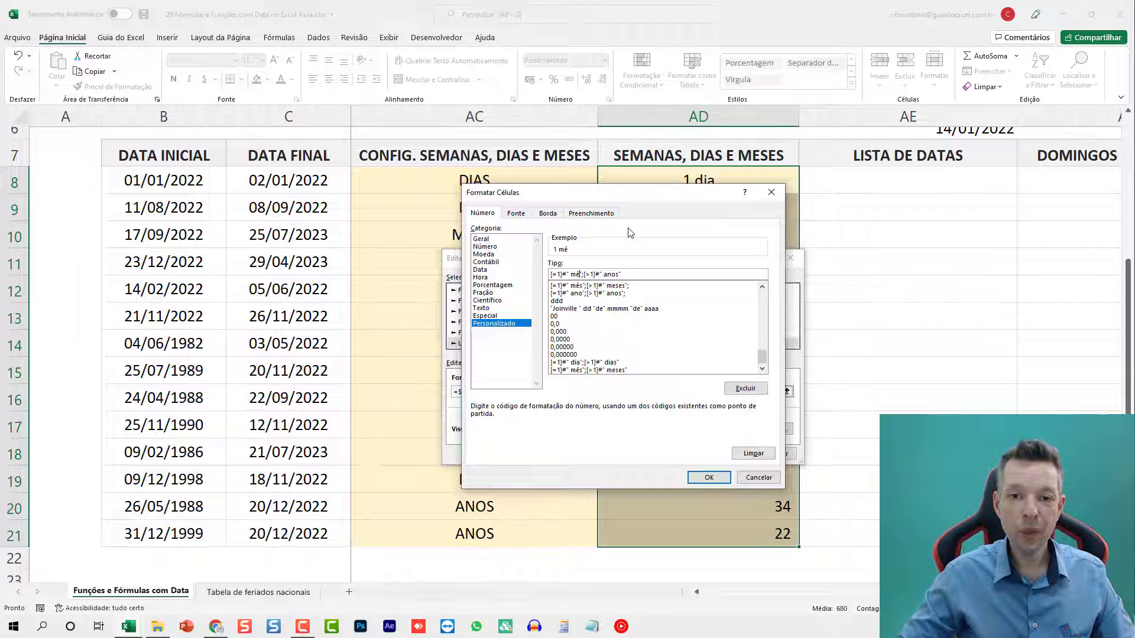
{"action": "type", "text": "ano"}
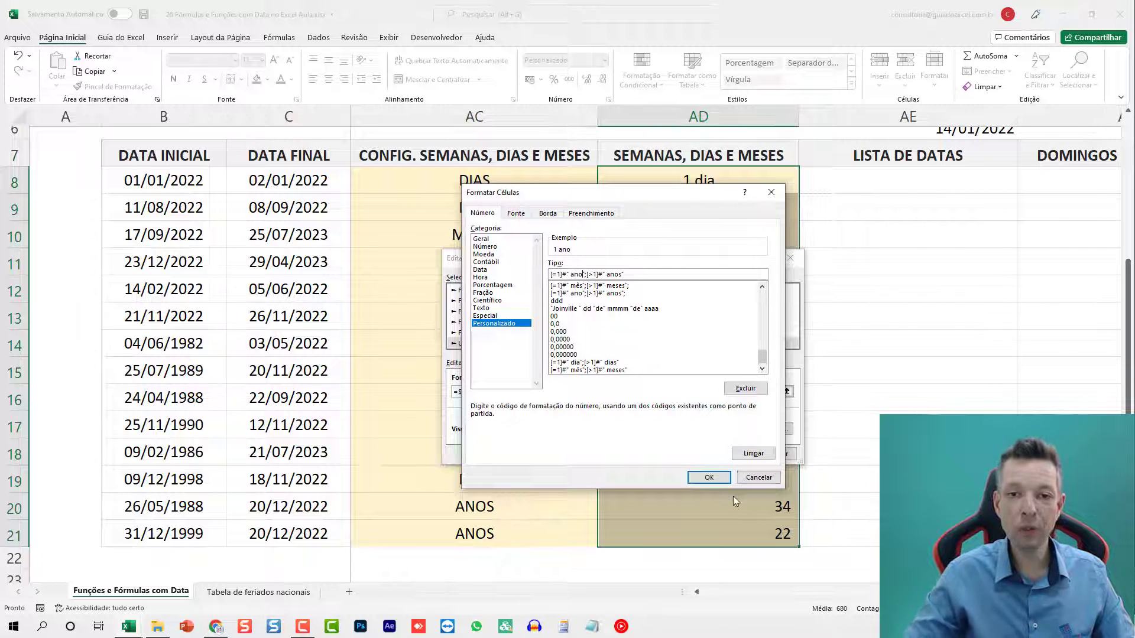
{"action": "left_click", "coordinate": [709, 478]}
{"action": "left_click", "coordinate": [726, 455]}
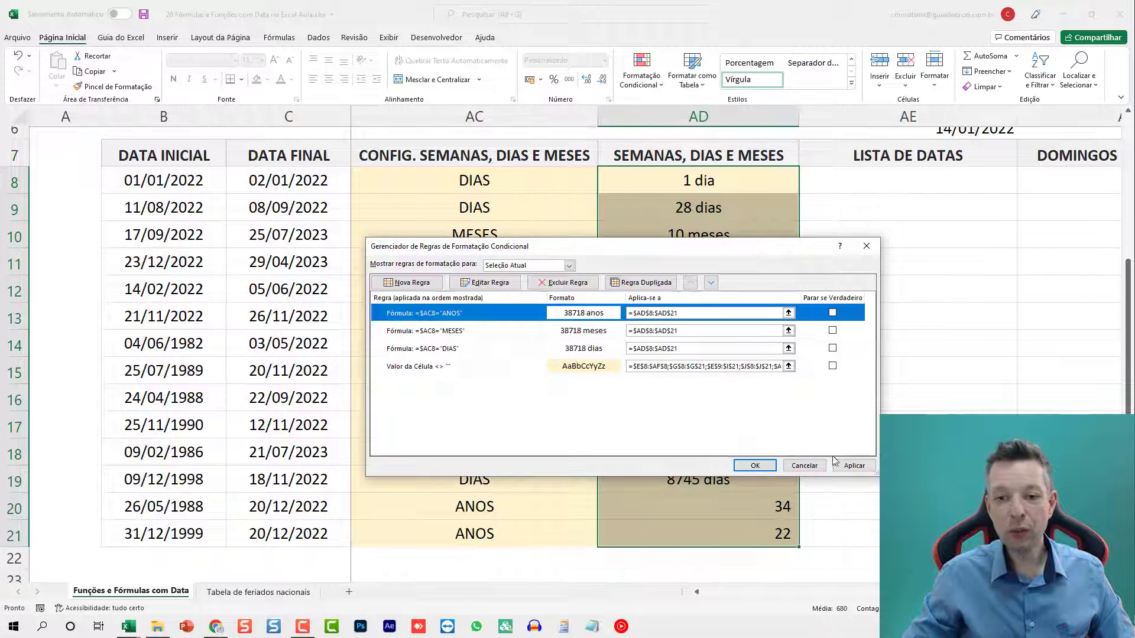
{"action": "left_click", "coordinate": [754, 466]}
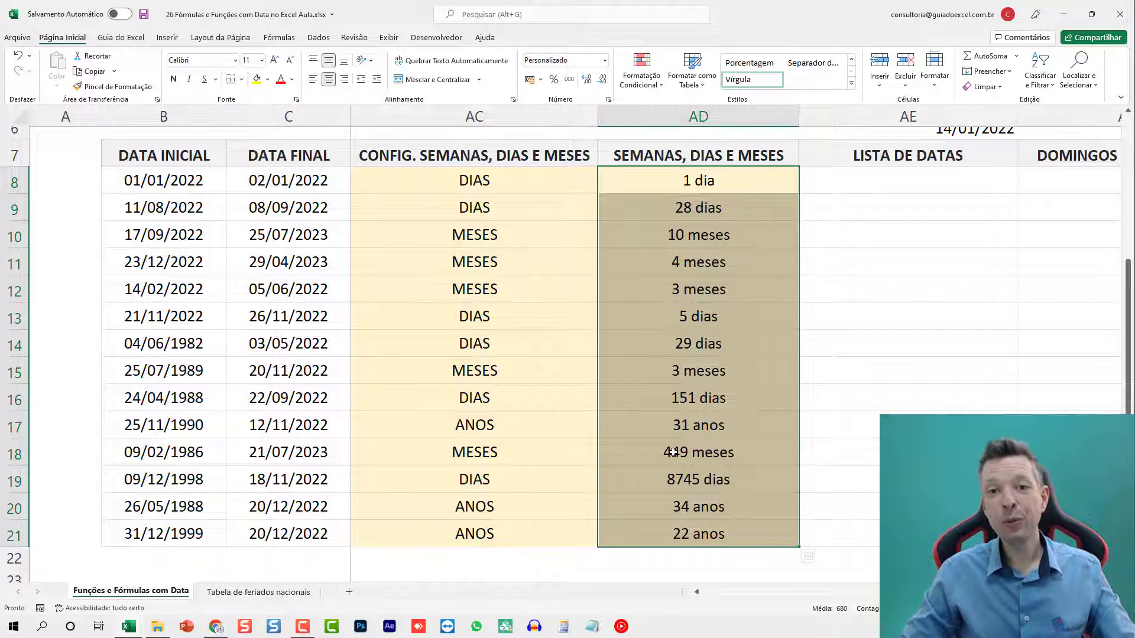
Start a SEQUÊNCIA formula in AE8 under LISTA DE DATAS, with AE6-AE5+1 as the number of rows.
{"action": "key", "text": "Right"}
{"action": "key", "text": "Right"}
{"action": "key", "text": "Right"}
{"action": "key", "text": "Left"}
{"action": "key", "text": "Left"}
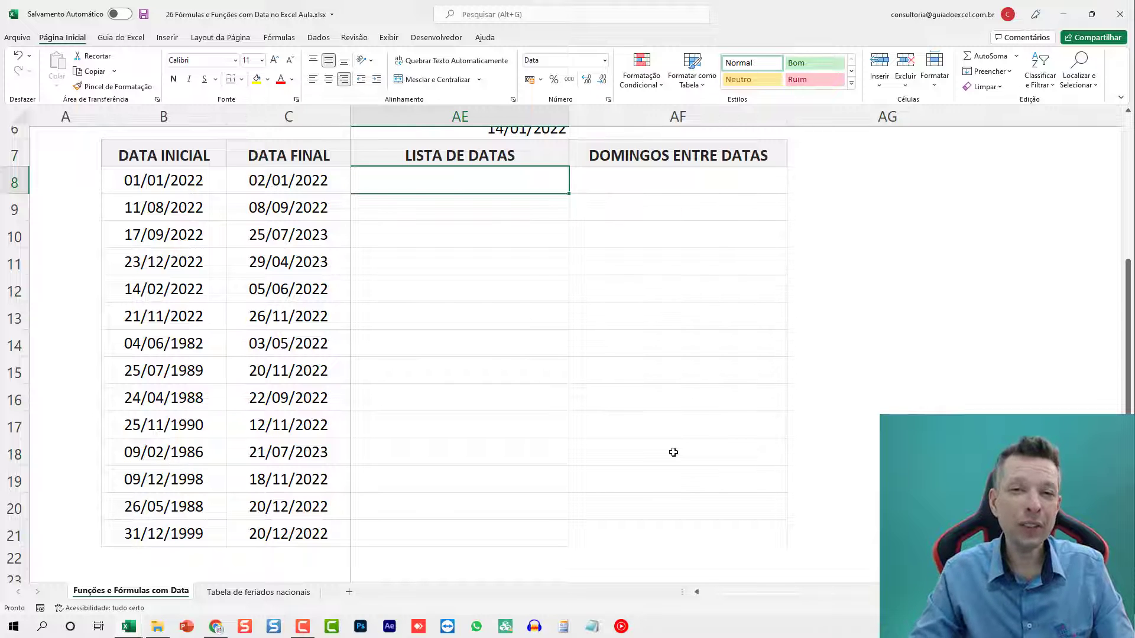
{"action": "key", "text": "Up"}
{"action": "key", "text": "Up"}
{"action": "key", "text": "Up"}
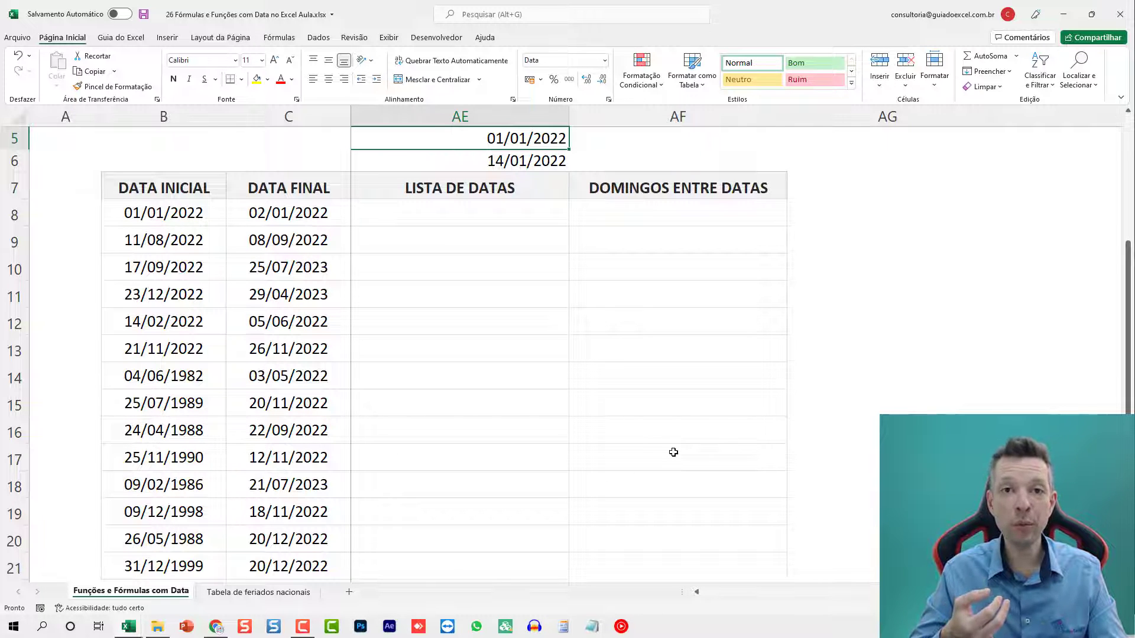
{"action": "left_click", "coordinate": [461, 221]}
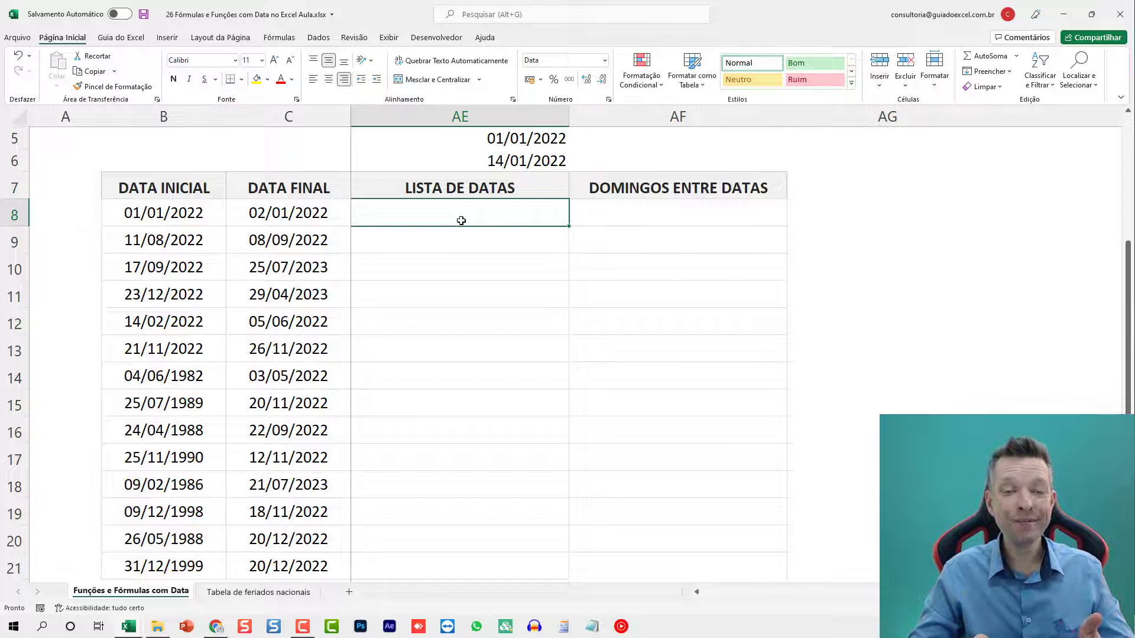
{"action": "type", "text": "=S"}
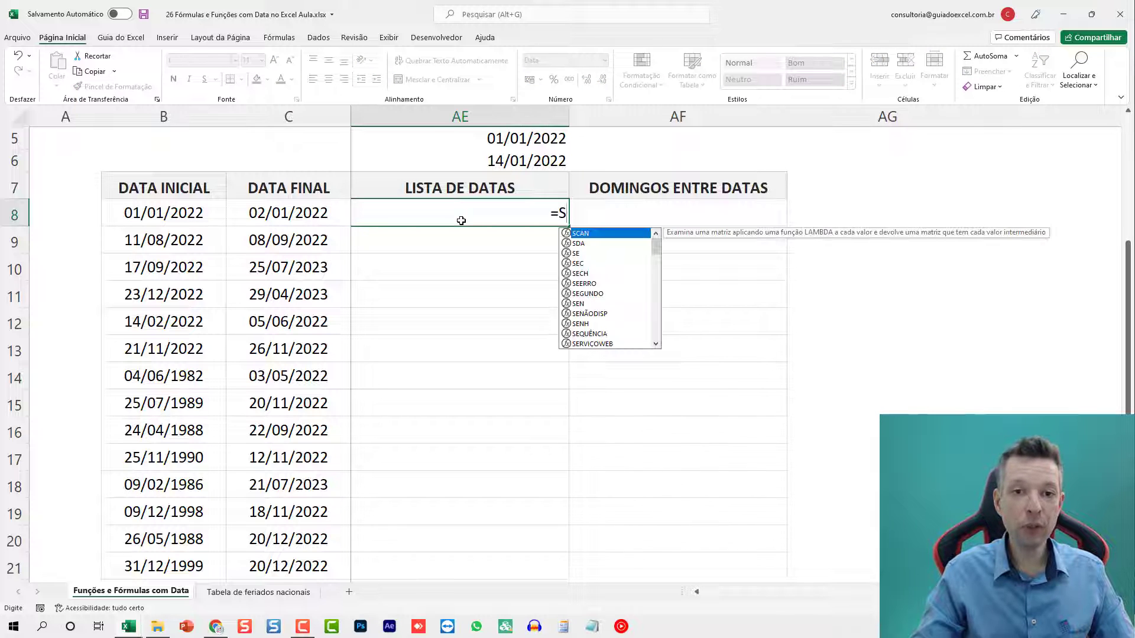
{"action": "type", "text": "EQUÊNCIA("}
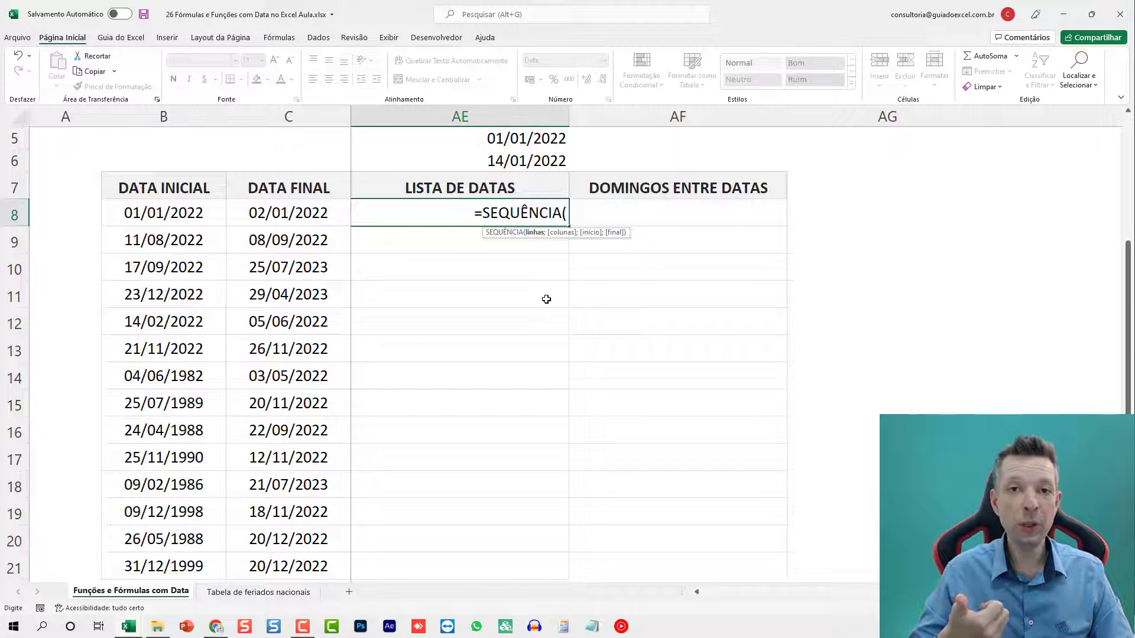
{"action": "left_click", "coordinate": [510, 140]}
{"action": "type", "text": "-"}
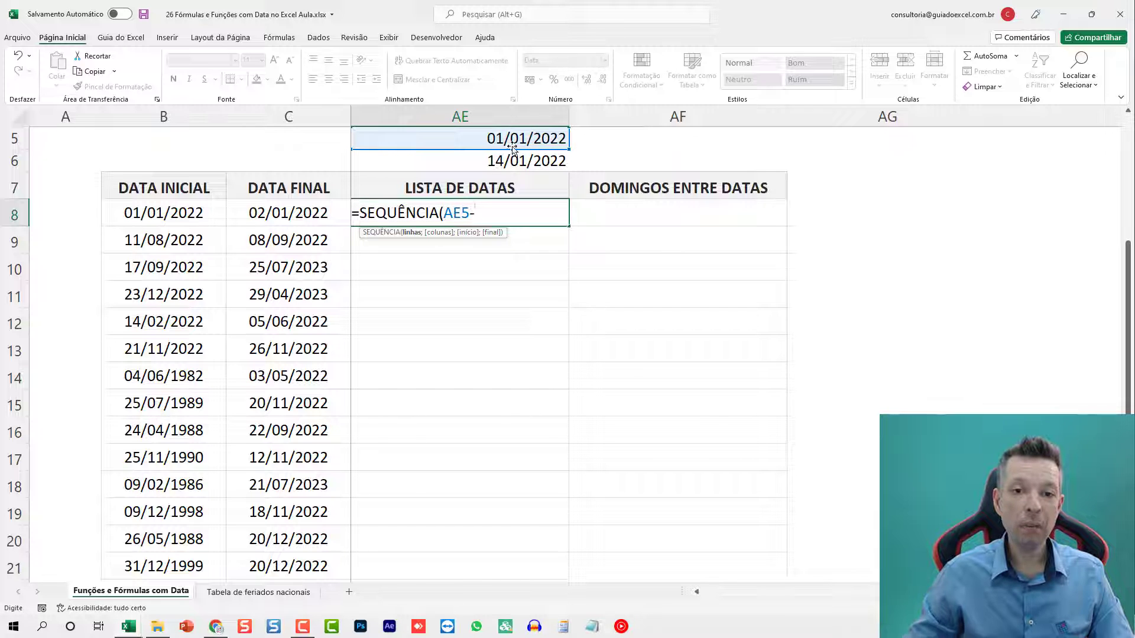
{"action": "left_click_drag", "start_coordinate": [478, 148], "coordinate": [479, 160]}
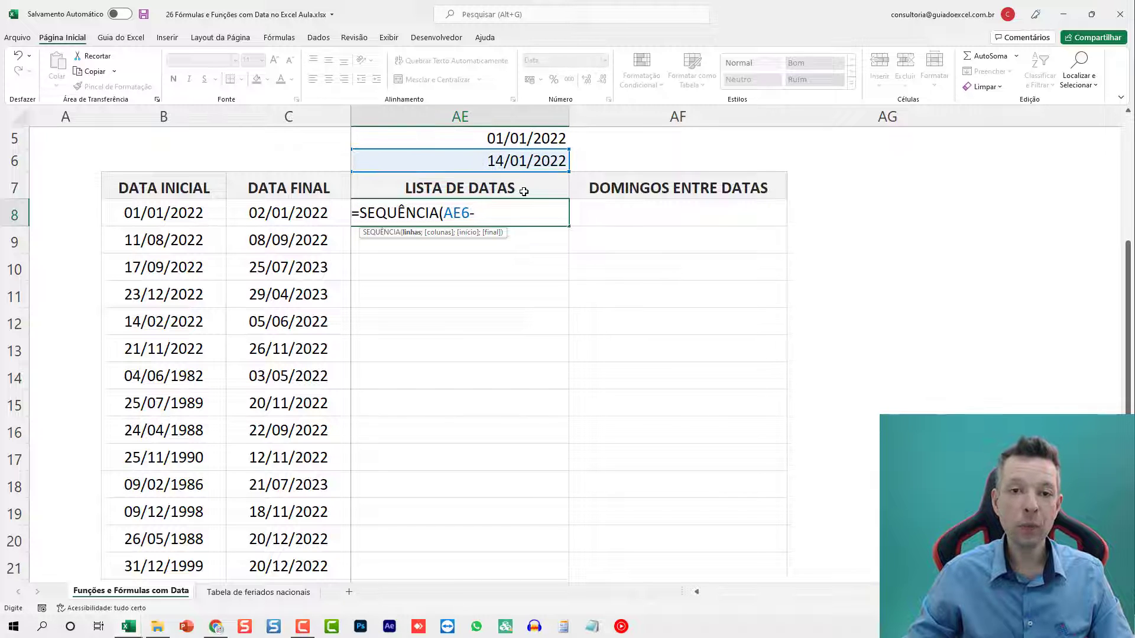
{"action": "left_click", "coordinate": [513, 140]}
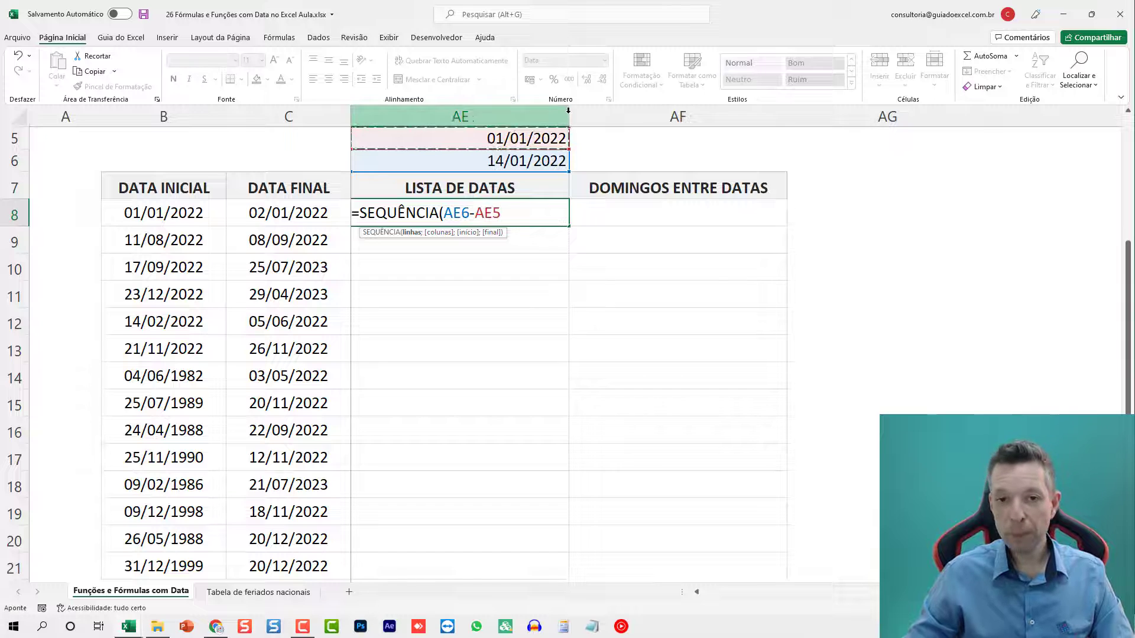
{"action": "type", "text": "+1"}
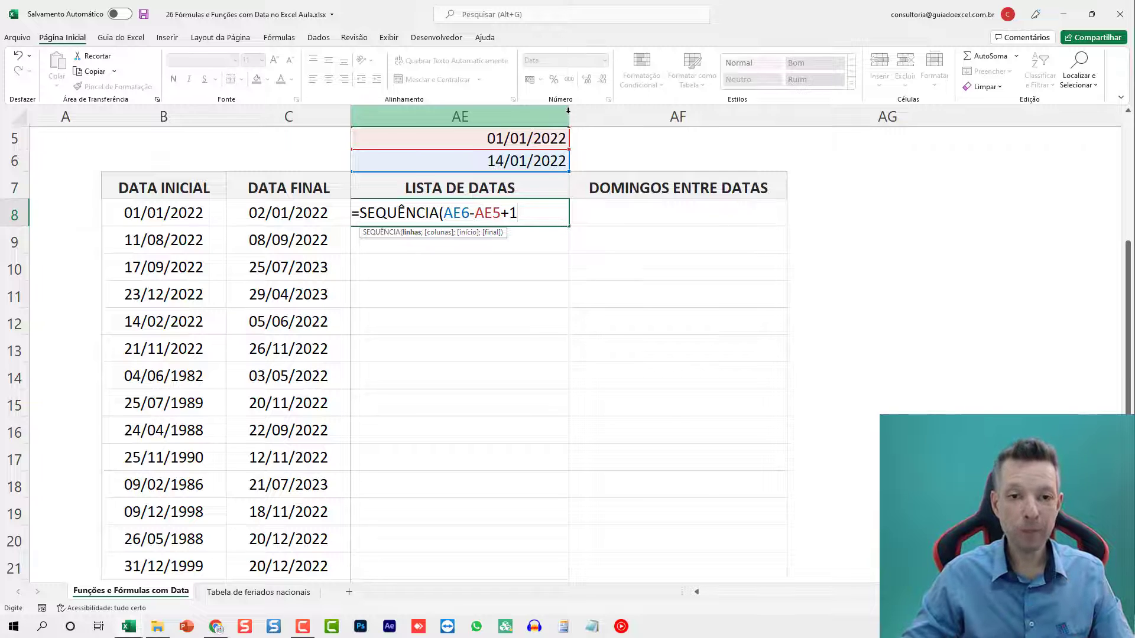
Complete the SEQUÊNCIA formula with the columns argument left empty and AE5 as the start value.
{"action": "type", "text": ";"}
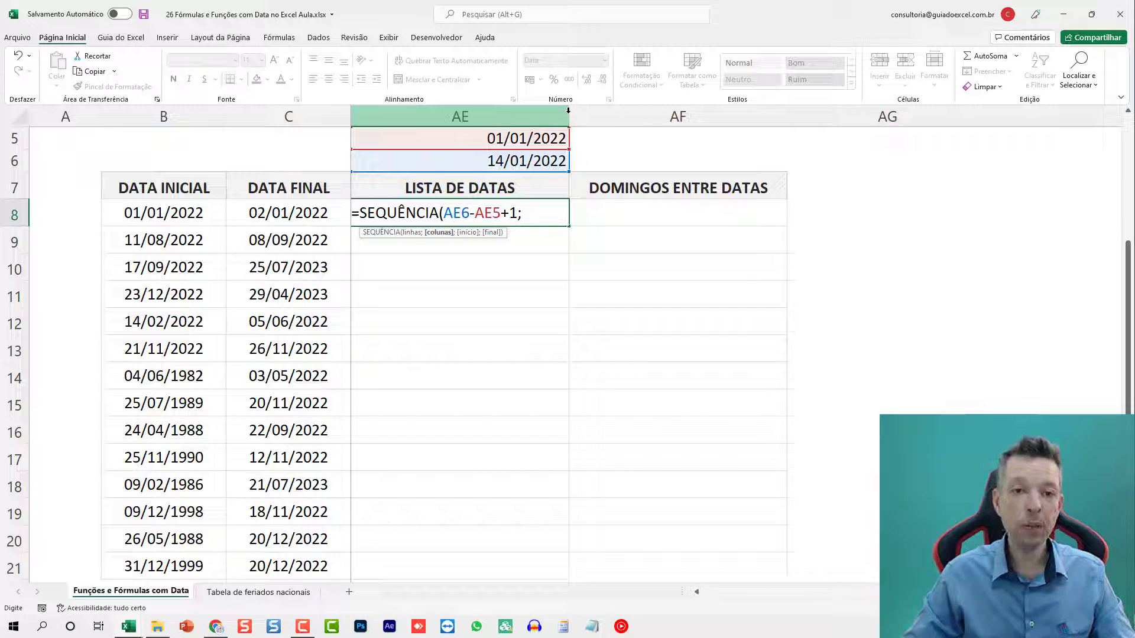
{"action": "type", "text": ";"}
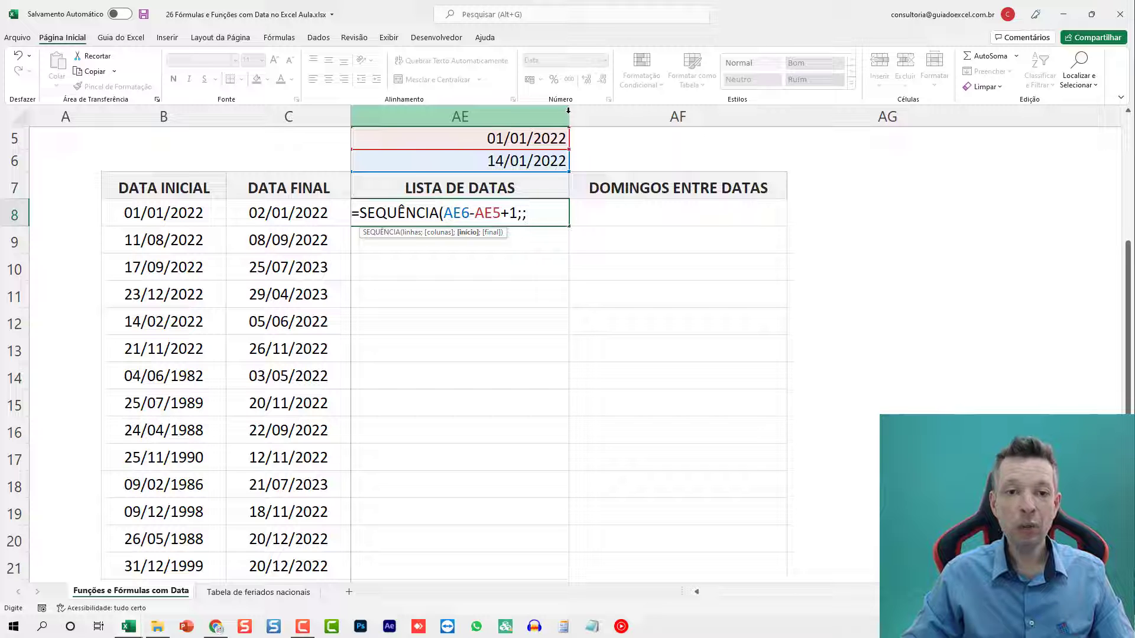
{"action": "left_click", "coordinate": [501, 138]}
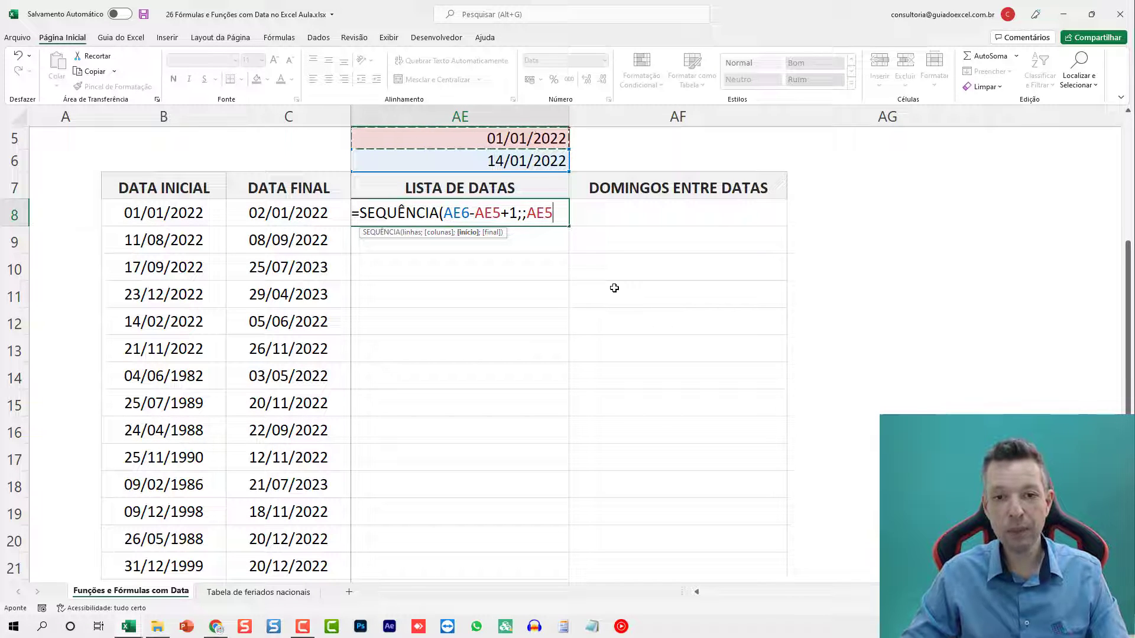
{"action": "type", "text": ")"}
{"action": "key", "text": "Return"}
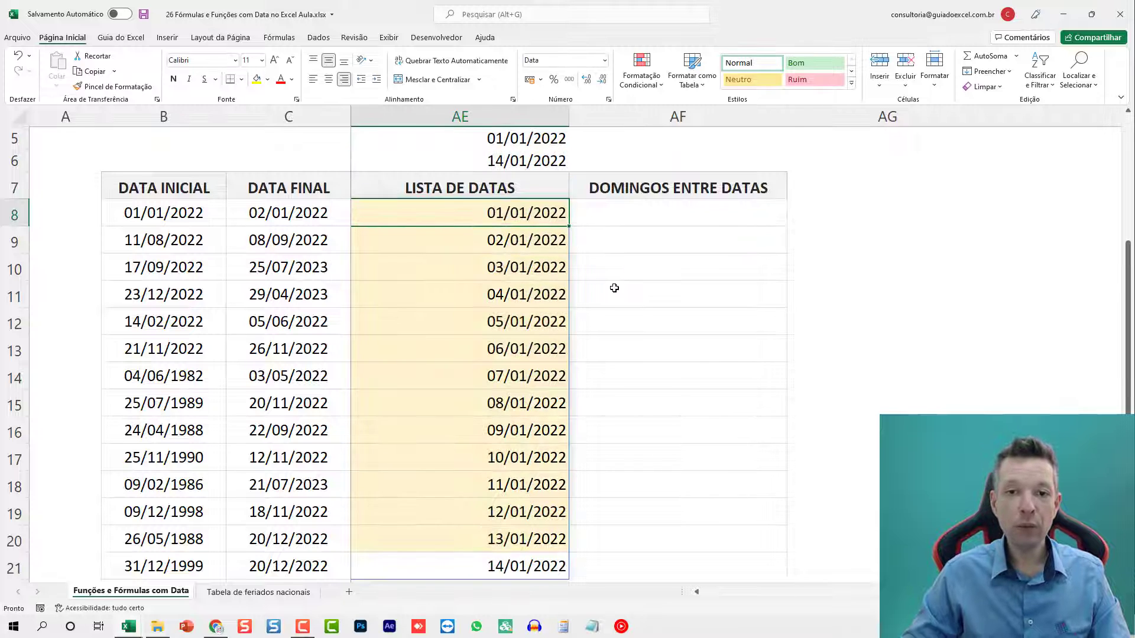
Copy the cell formatting of AE20 onto AE21, the last date in the list.
{"action": "scroll", "coordinate": [453, 443], "scroll_direction": "down", "scroll_amount": 2}
{"action": "left_click", "coordinate": [449, 404]}
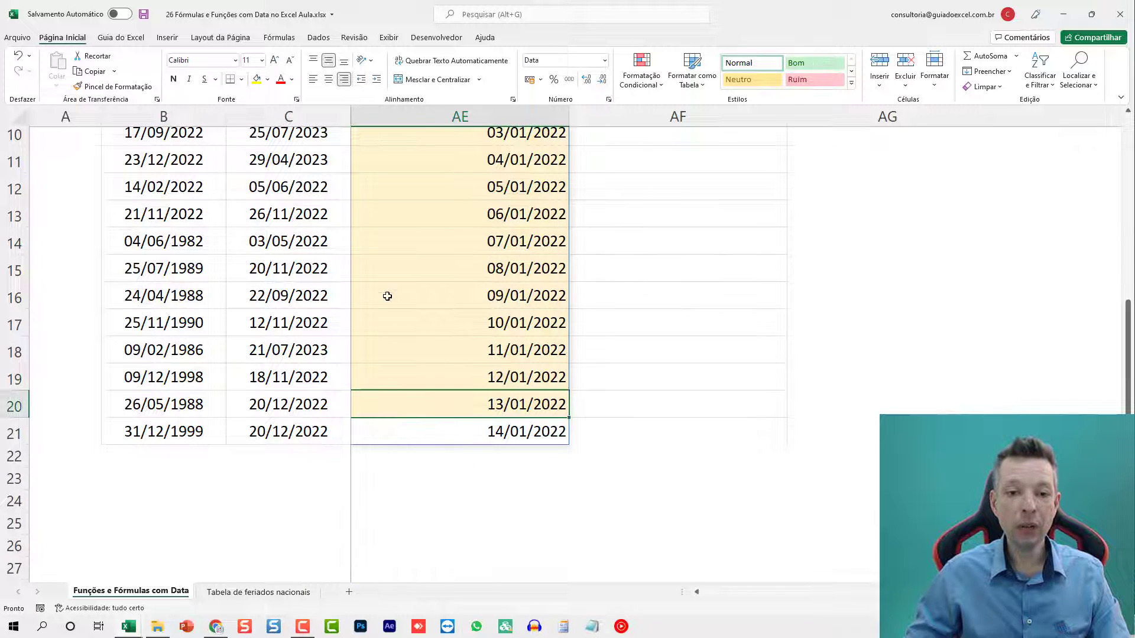
{"action": "left_click", "coordinate": [114, 87]}
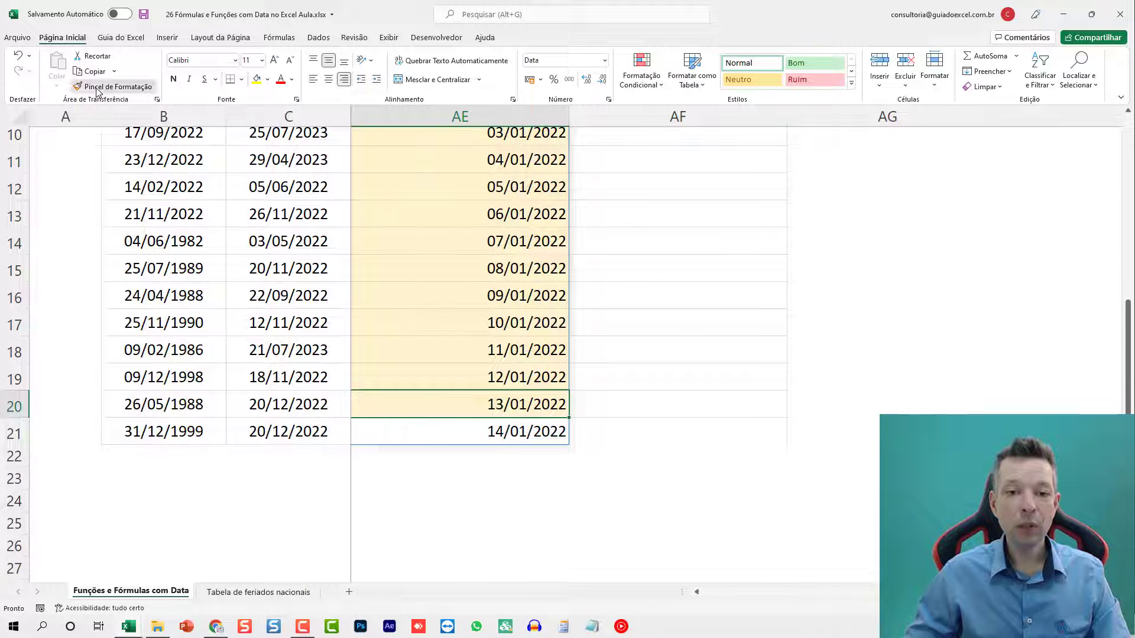
{"action": "left_click", "coordinate": [480, 432]}
{"action": "left_click", "coordinate": [508, 296]}
{"action": "scroll", "coordinate": [611, 384], "scroll_direction": "up", "scroll_amount": 2}
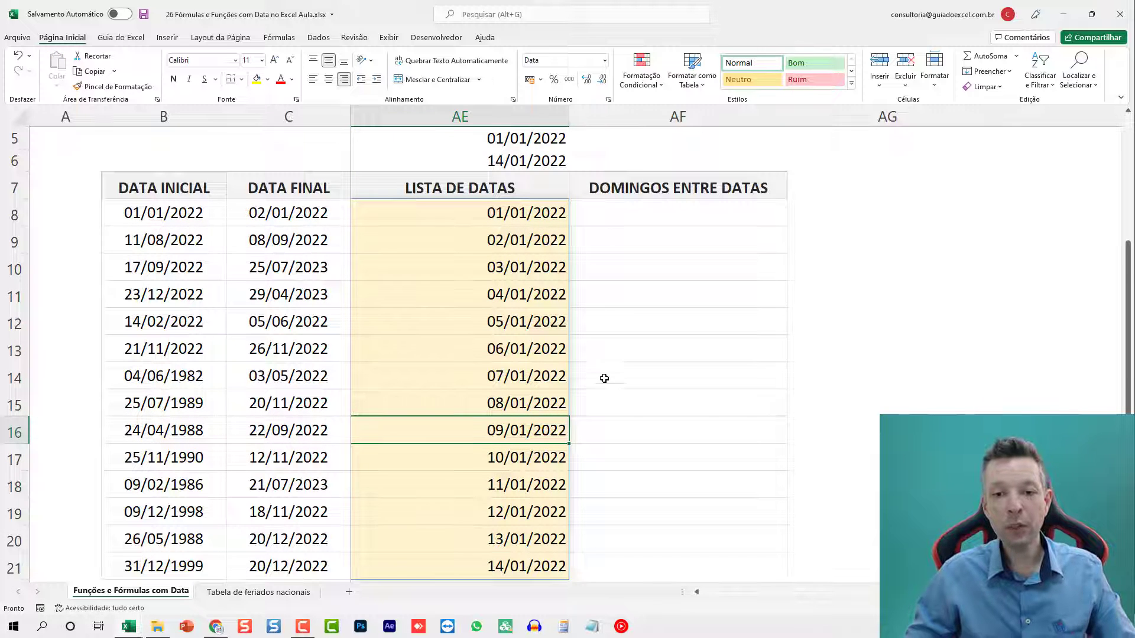
Review the SEQUÊNCIA formula in cell AE8.
{"action": "scroll", "coordinate": [603, 379], "scroll_direction": "down", "scroll_amount": 1}
{"action": "double_click", "coordinate": [448, 146]}
{"action": "key", "text": "Return"}
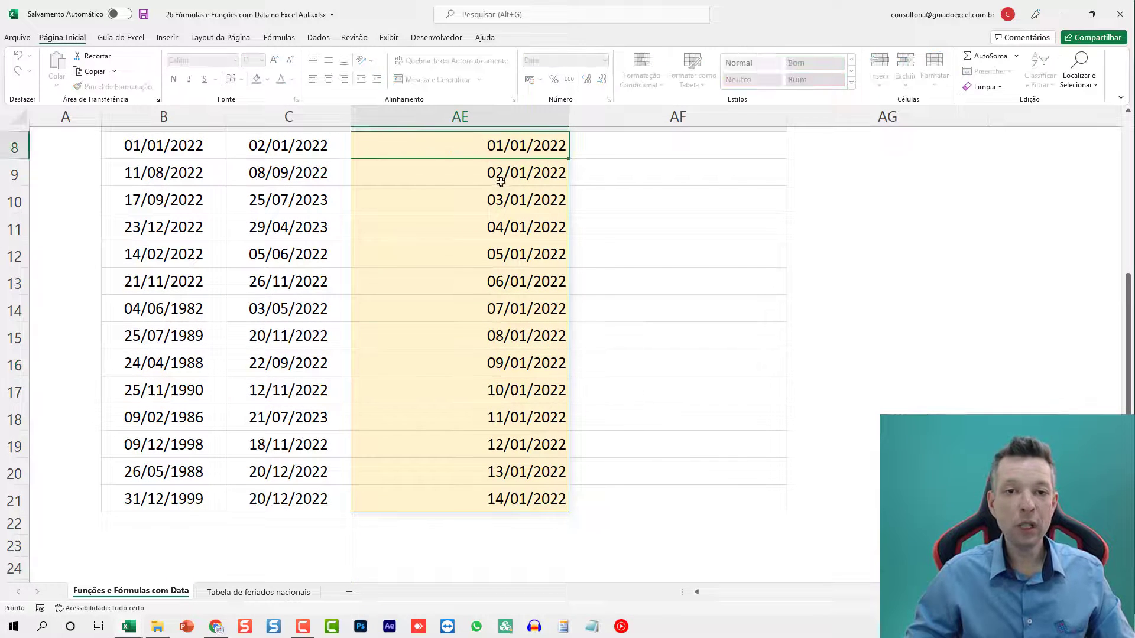
Set the end date in AE6 to 5/1 to test the date list.
{"action": "scroll", "coordinate": [508, 296], "scroll_direction": "up", "scroll_amount": 2}
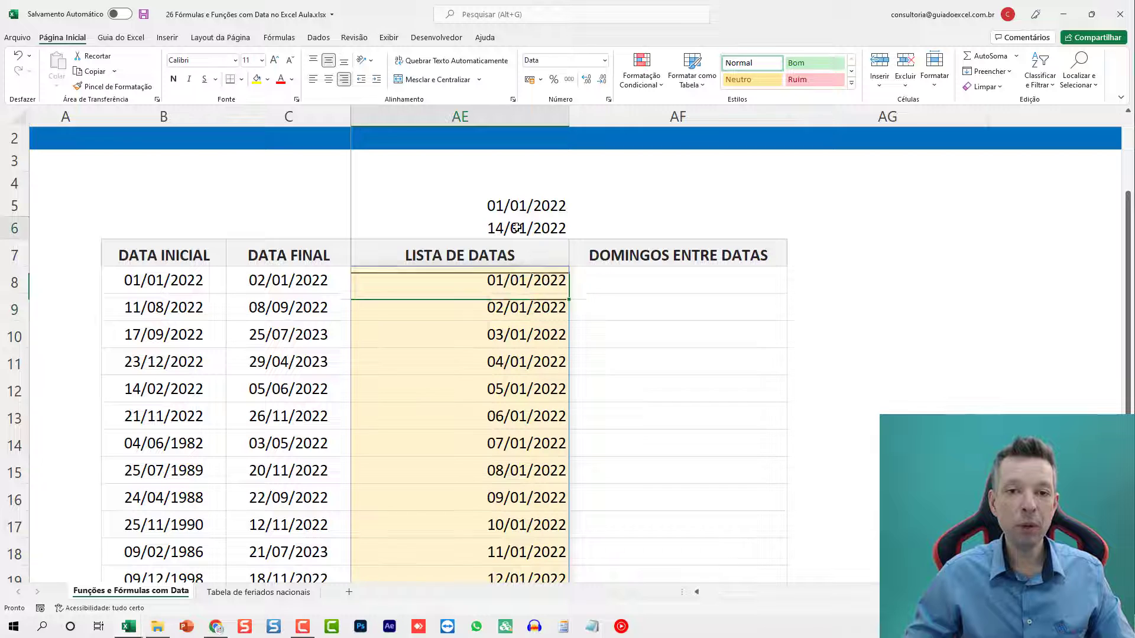
{"action": "left_click", "coordinate": [561, 231]}
{"action": "type", "text": "5/1"}
{"action": "key", "text": "Return"}
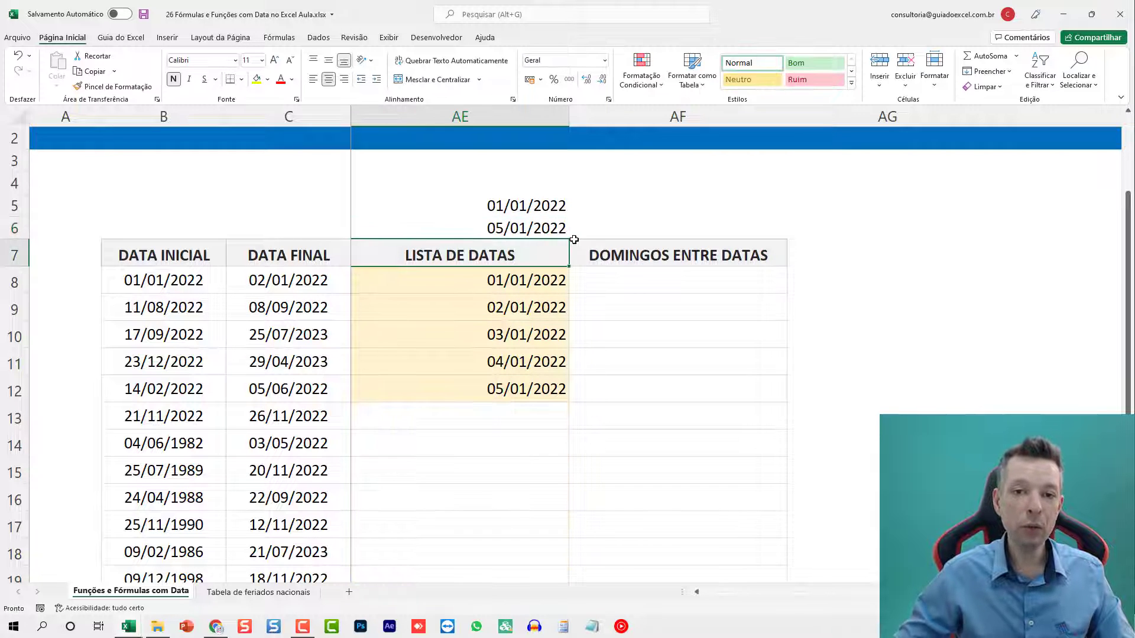
Set the end date in AE6 to 30/1 to extend the date list beyond the table.
{"action": "key", "text": "Up"}
{"action": "type", "text": "30"}
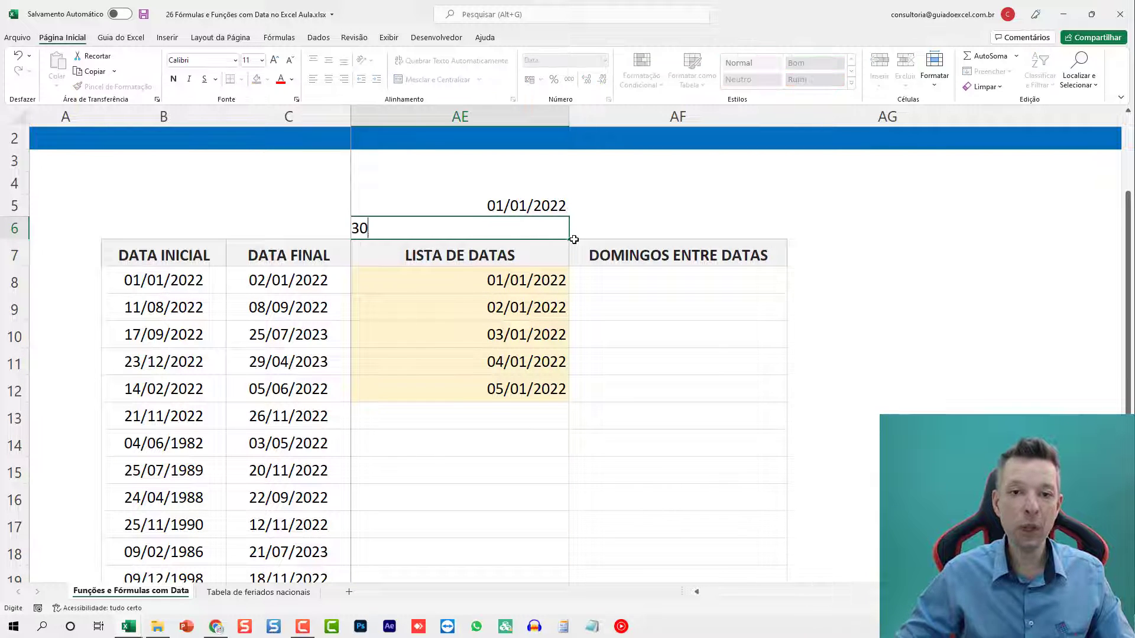
{"action": "type", "text": "/1"}
{"action": "key", "text": "Return"}
Format the extended list values from AE22 down to AE37 with the Data number category.
{"action": "scroll", "coordinate": [551, 357], "scroll_direction": "down", "scroll_amount": 5}
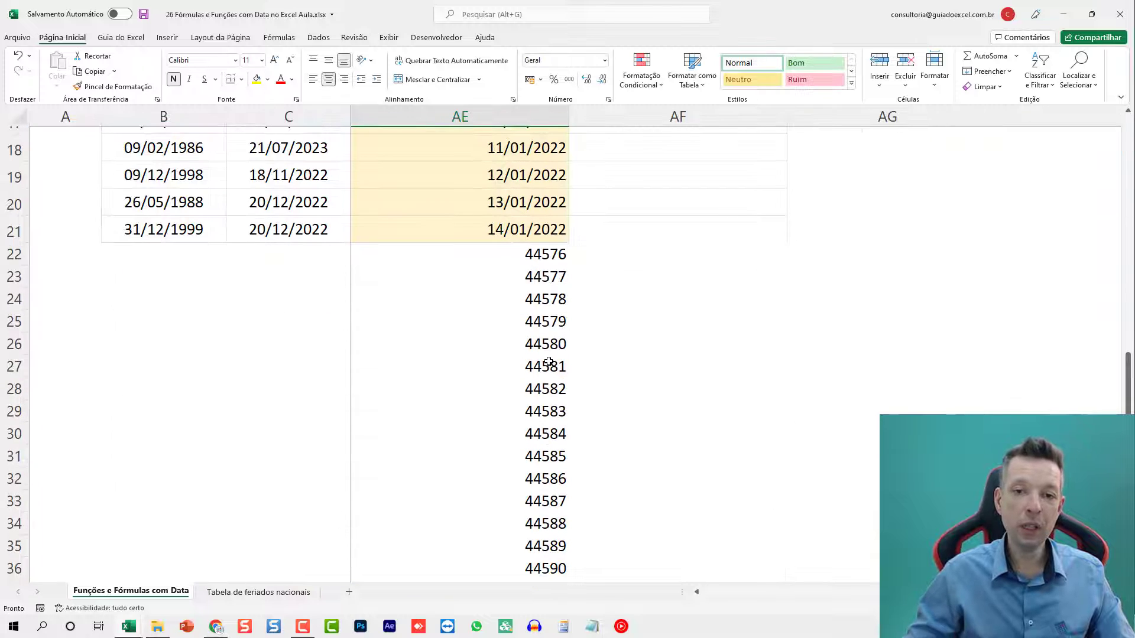
{"action": "scroll", "coordinate": [481, 319], "scroll_direction": "up", "scroll_amount": 1}
{"action": "left_click", "coordinate": [526, 322]}
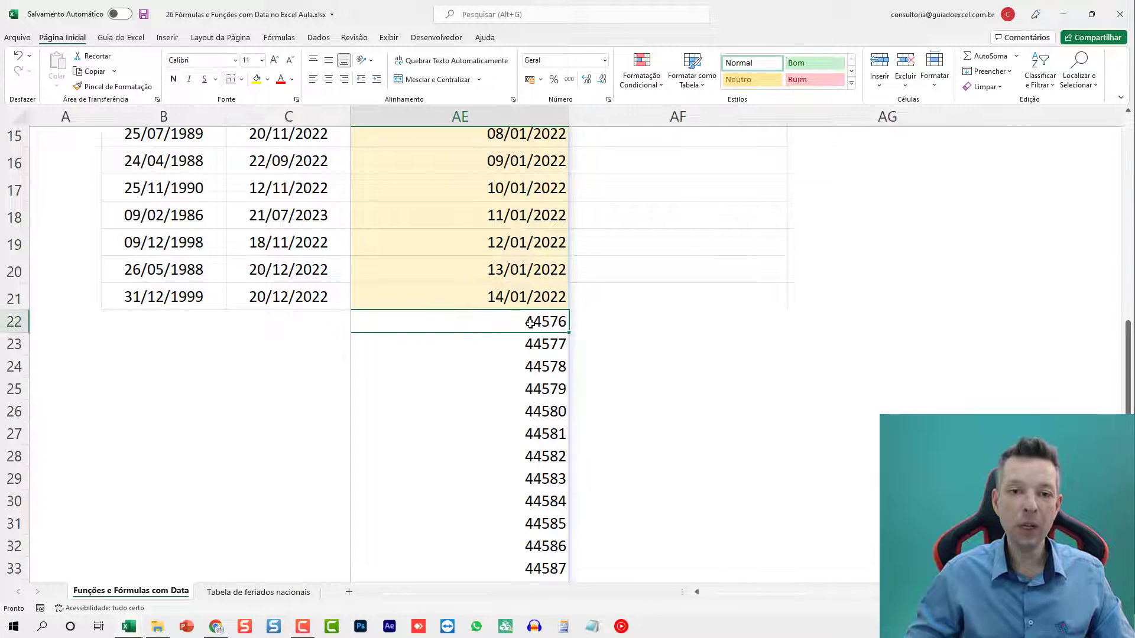
{"action": "key", "text": "ctrl+shift+Down"}
{"action": "key", "text": "ctrl+1"}
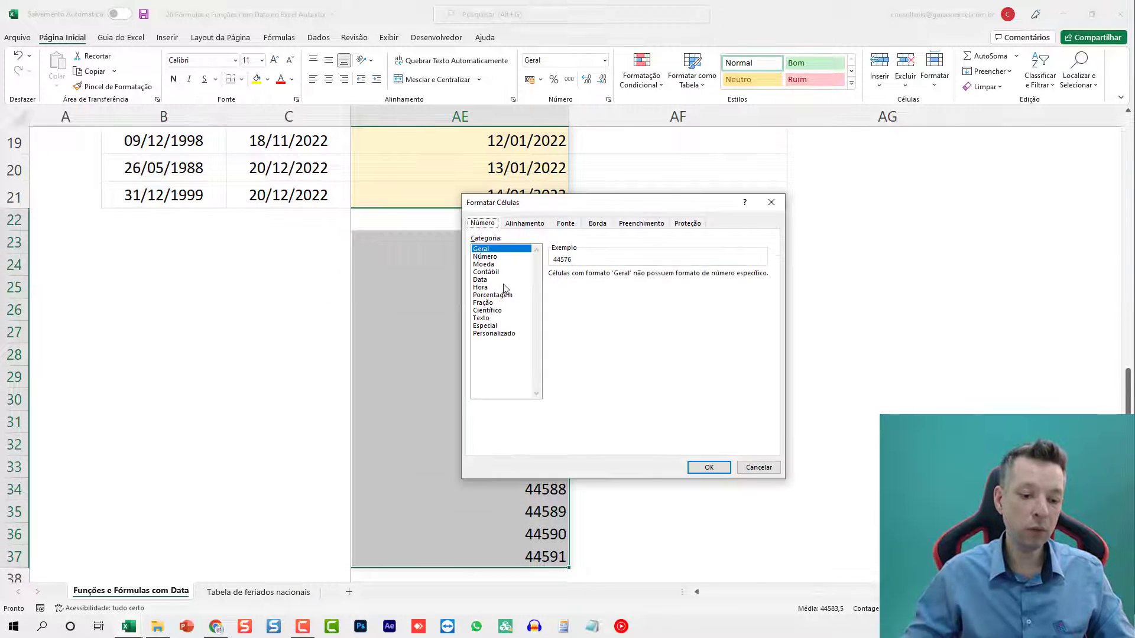
{"action": "double_click", "coordinate": [480, 280]}
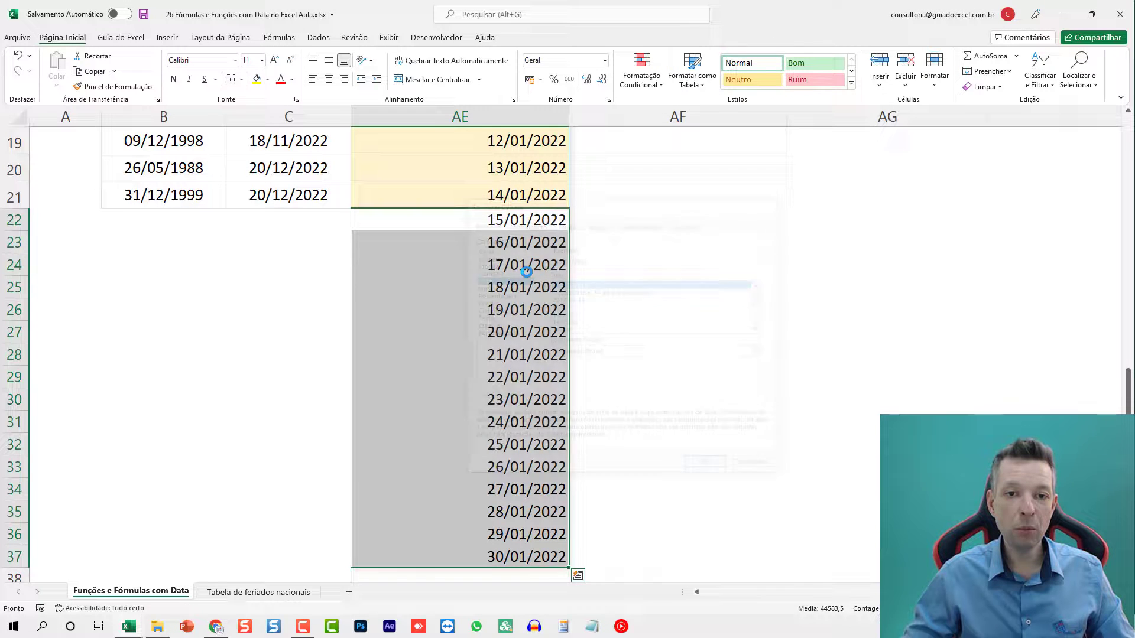
Set the end date in AE6 to 14/1.
{"action": "left_click", "coordinate": [545, 362]}
{"action": "key", "text": "ctrl+Up"}
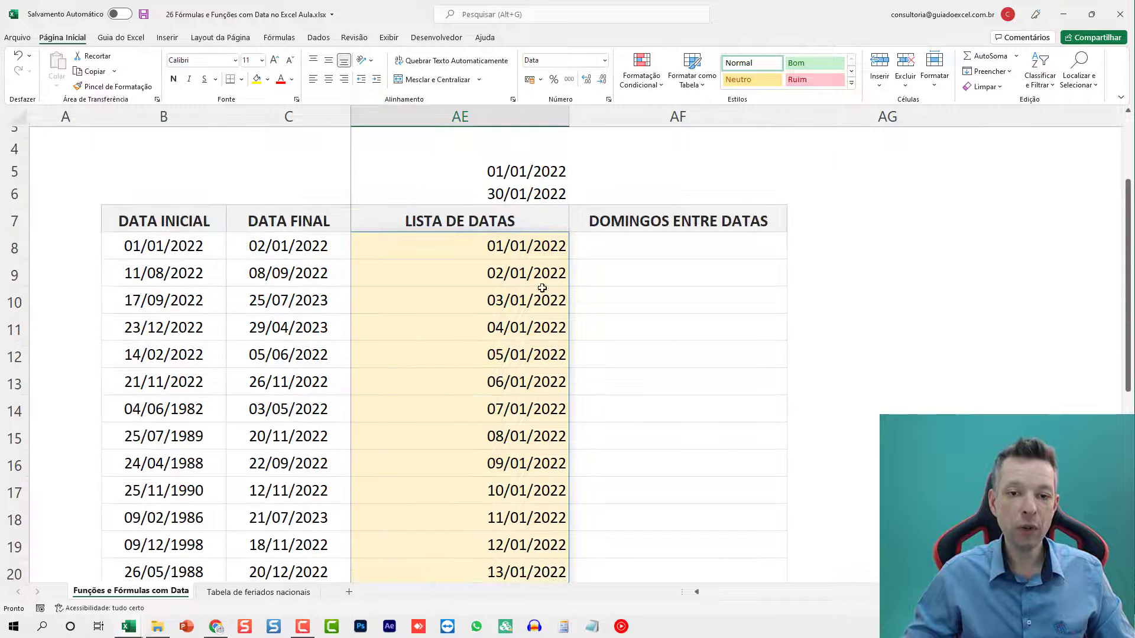
{"action": "left_click", "coordinate": [518, 197]}
{"action": "type", "text": "14/1"}
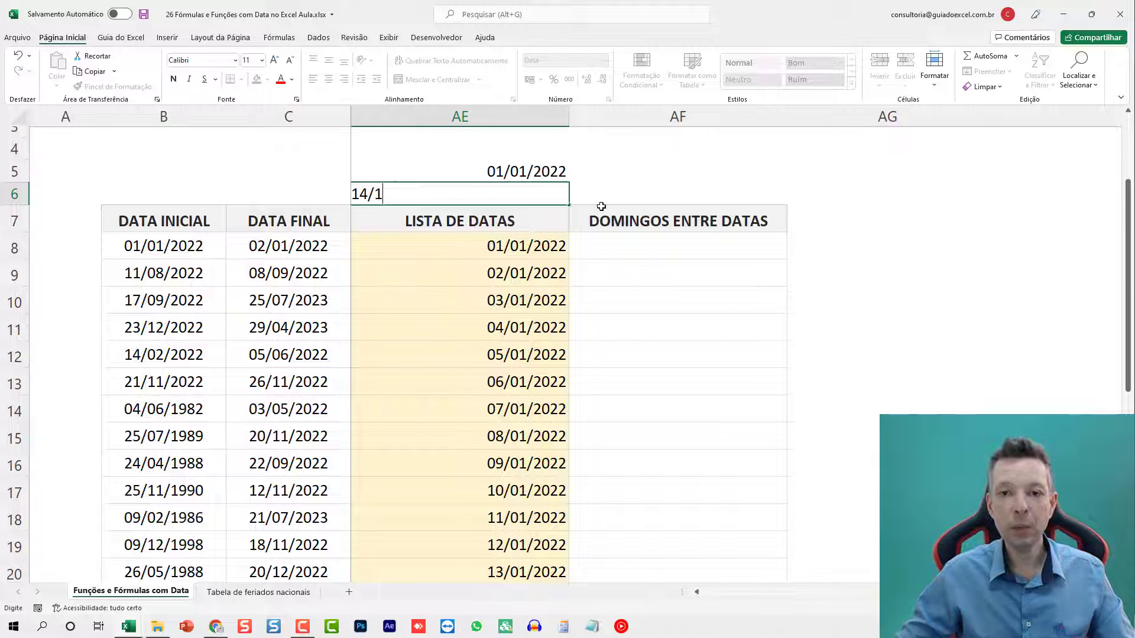
{"action": "key", "text": "Return"}
Go to cell AF8, the first data cell of the DOMINGOS ENTRE DATAS column.
{"action": "key", "text": "Down"}
{"action": "key", "text": "Right"}
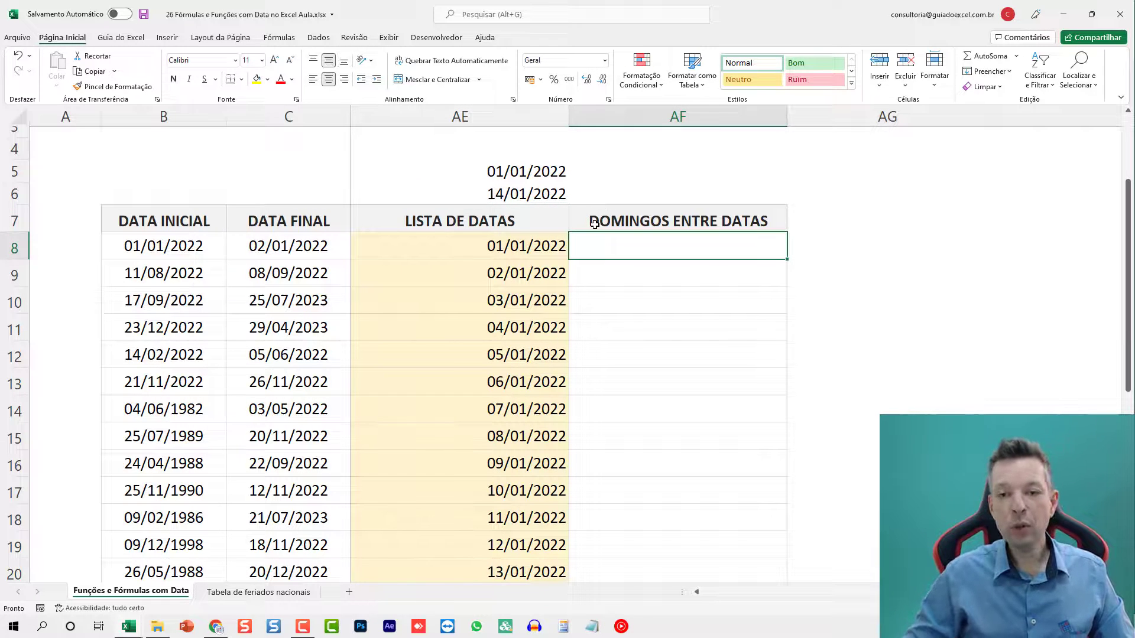
{"action": "key", "text": "Right"}
{"action": "key", "text": "Right"}
{"action": "key", "text": "Left"}
{"action": "key", "text": "Left"}
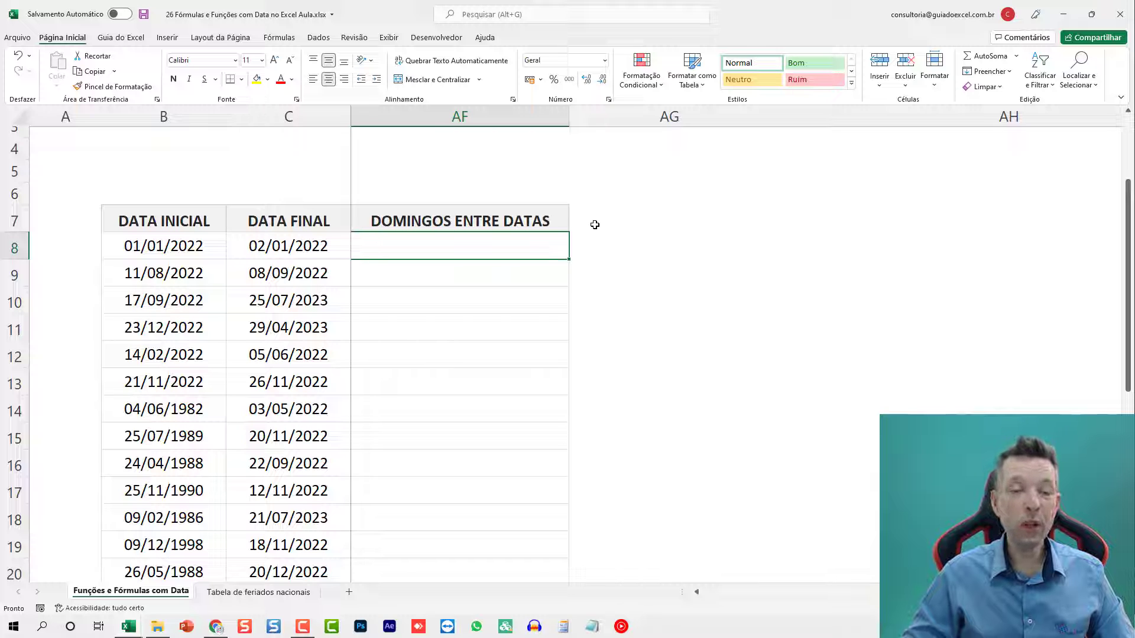
Open the SEQUÊNCIA formula in AE8, the first cell of LISTA DE DATAS, to examine its arguments.
{"action": "key", "text": "Left"}
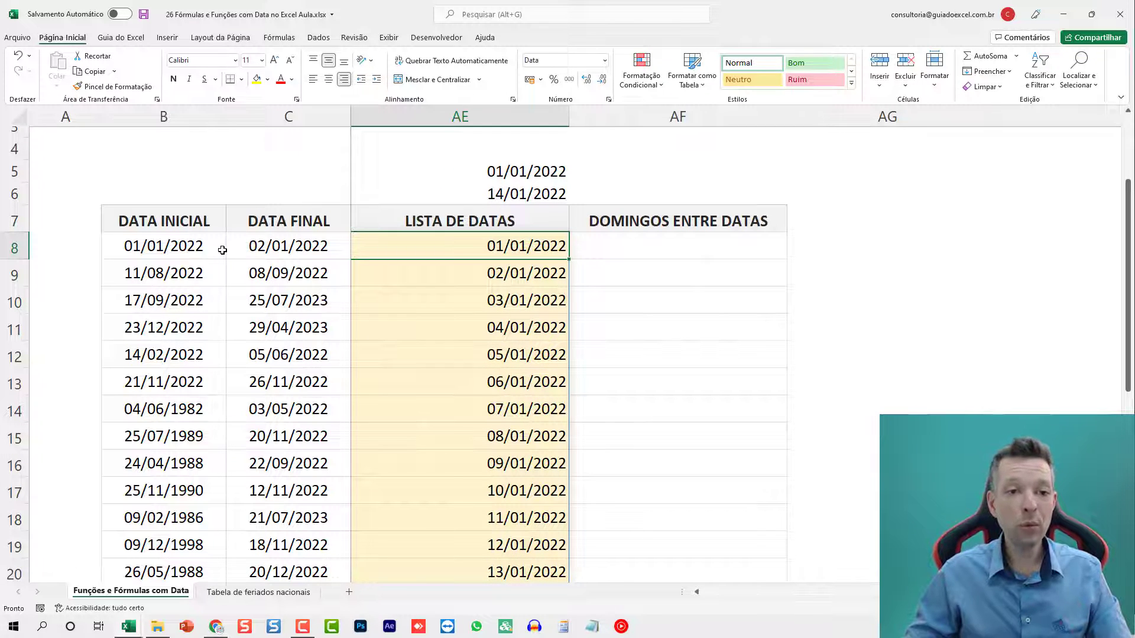
{"action": "left_click", "coordinate": [686, 260]}
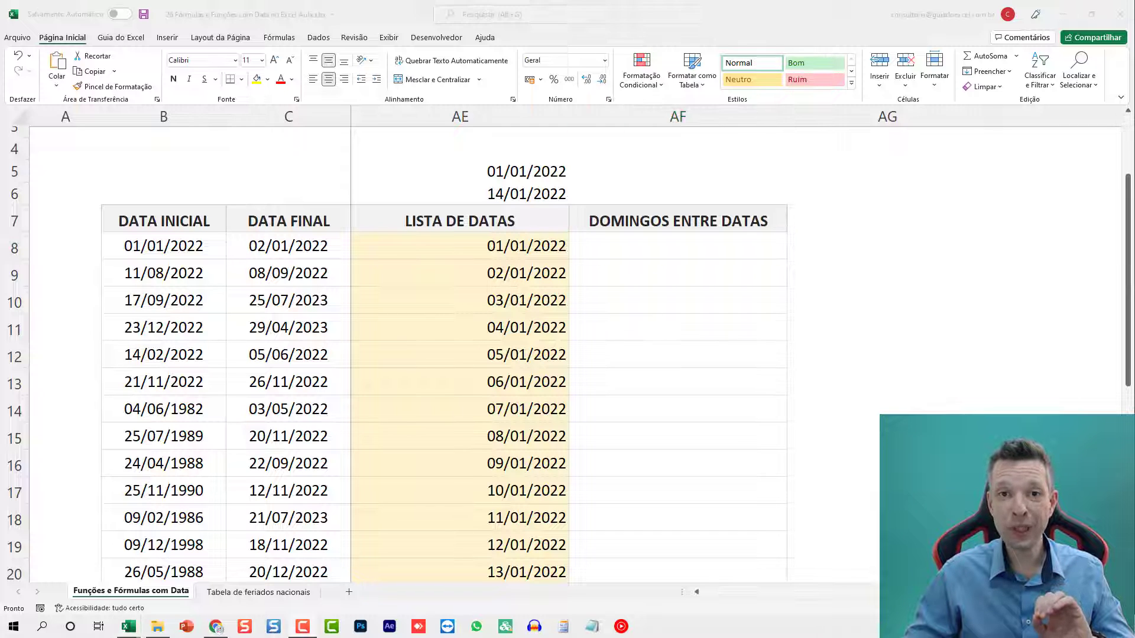
{"action": "left_click", "coordinate": [673, 254]}
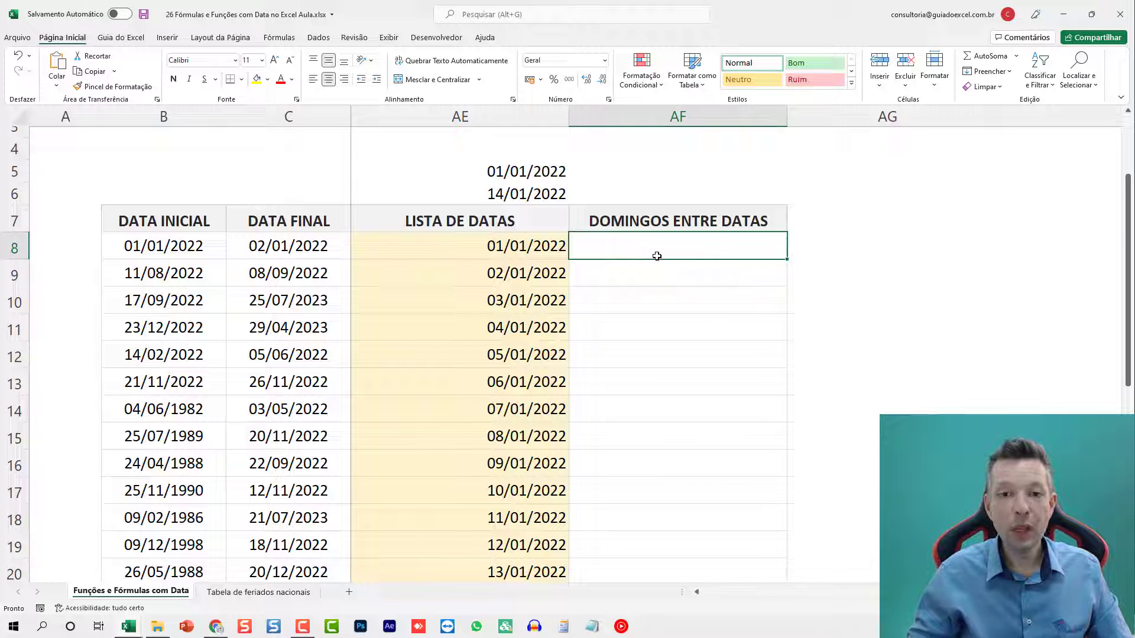
{"action": "key", "text": "Left"}
{"action": "key", "text": "F2"}
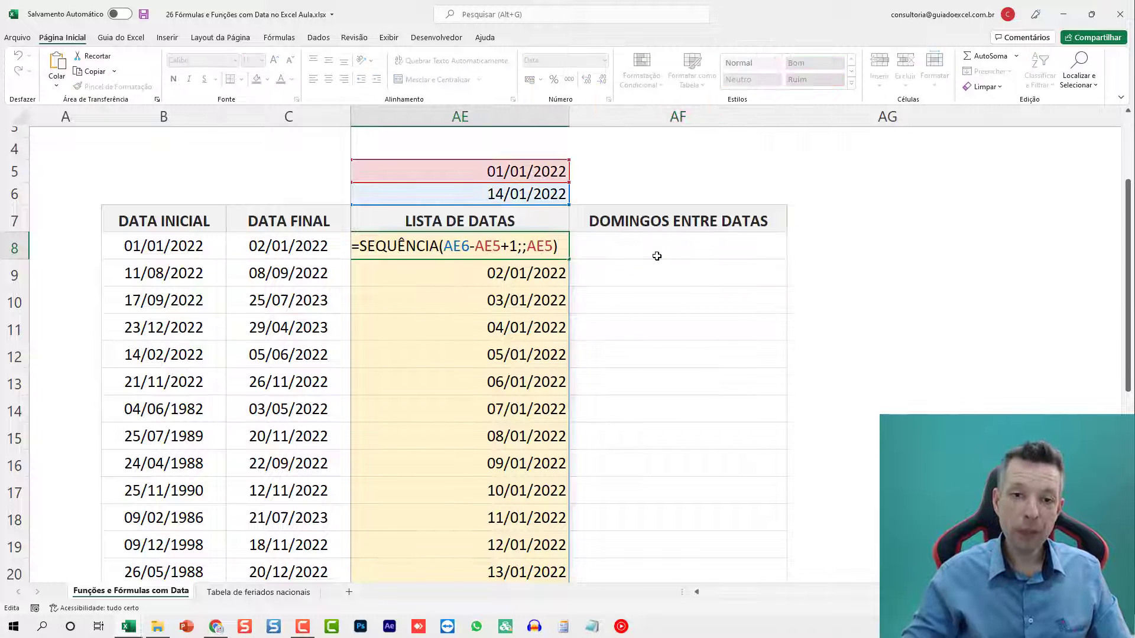
Enter =SEQUÊNCIA(C8-B8+1;;B8) in AF8 to list every date between the row's start and end dates.
{"action": "left_click", "coordinate": [657, 256]}
{"action": "type", "text": "=LISTA"}
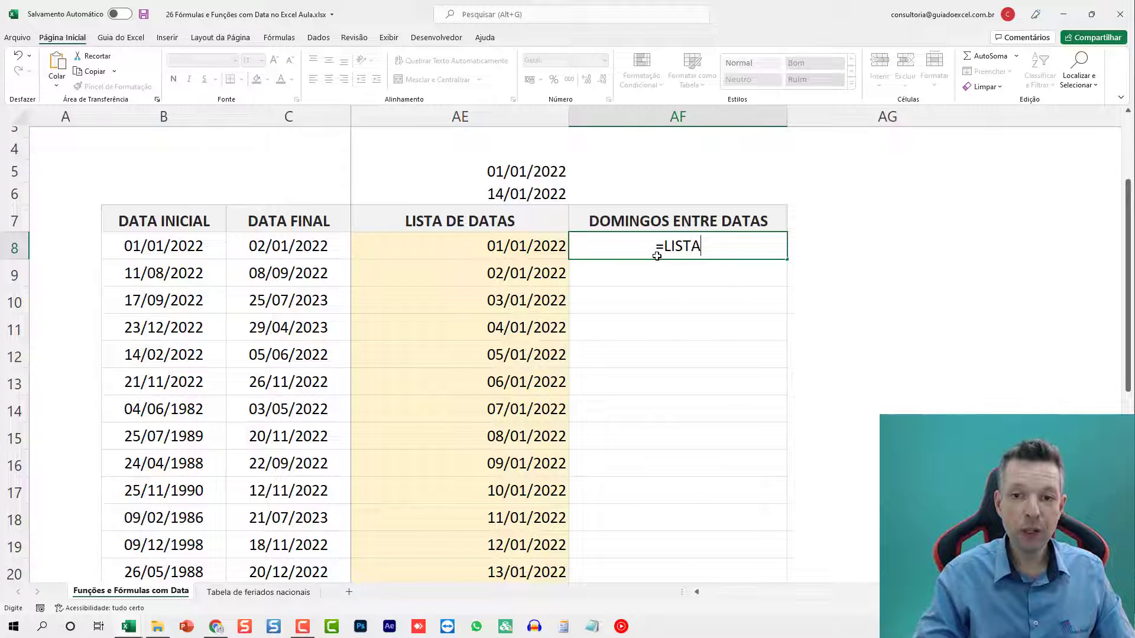
{"action": "key", "text": "BackSpace"}
{"action": "key", "text": "BackSpace"}
{"action": "key", "text": "BackSpace"}
{"action": "key", "text": "BackSpace"}
{"action": "key", "text": "BackSpace"}
{"action": "type", "text": "SEQU"}
{"action": "key", "text": "Tab"}
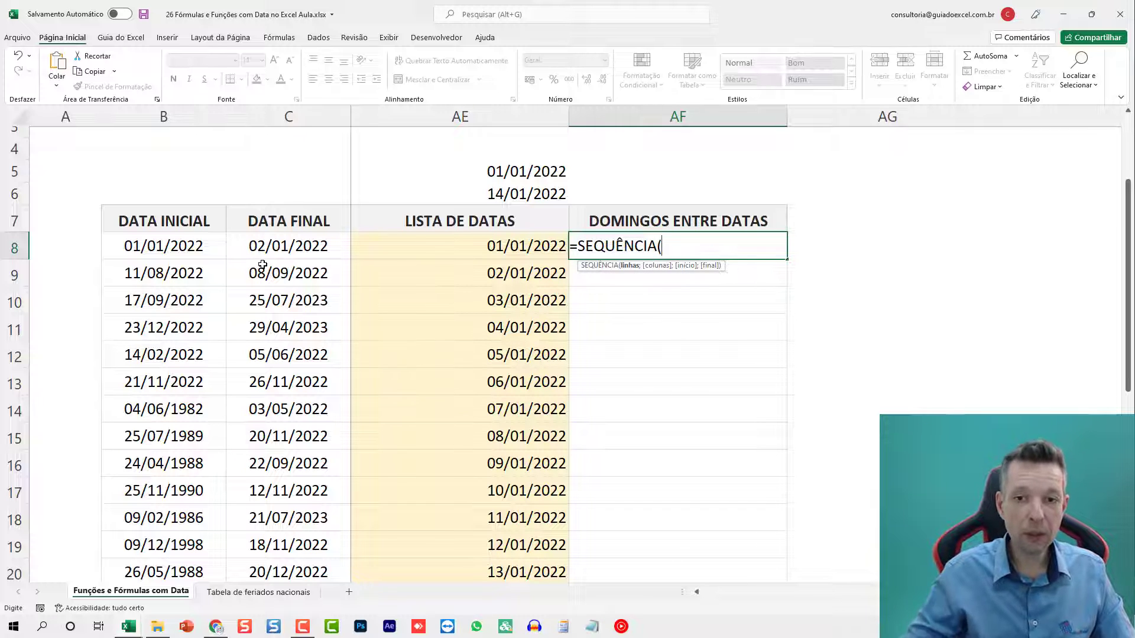
{"action": "left_click", "coordinate": [259, 244]}
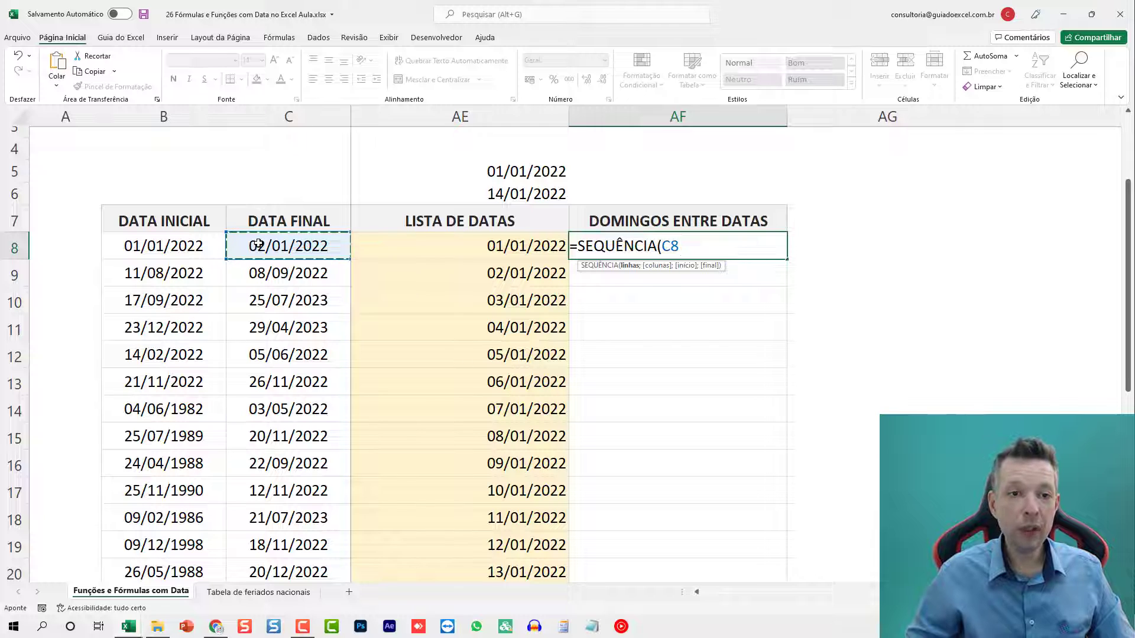
{"action": "type", "text": "-"}
{"action": "left_click", "coordinate": [182, 245]}
{"action": "type", "text": "+1"}
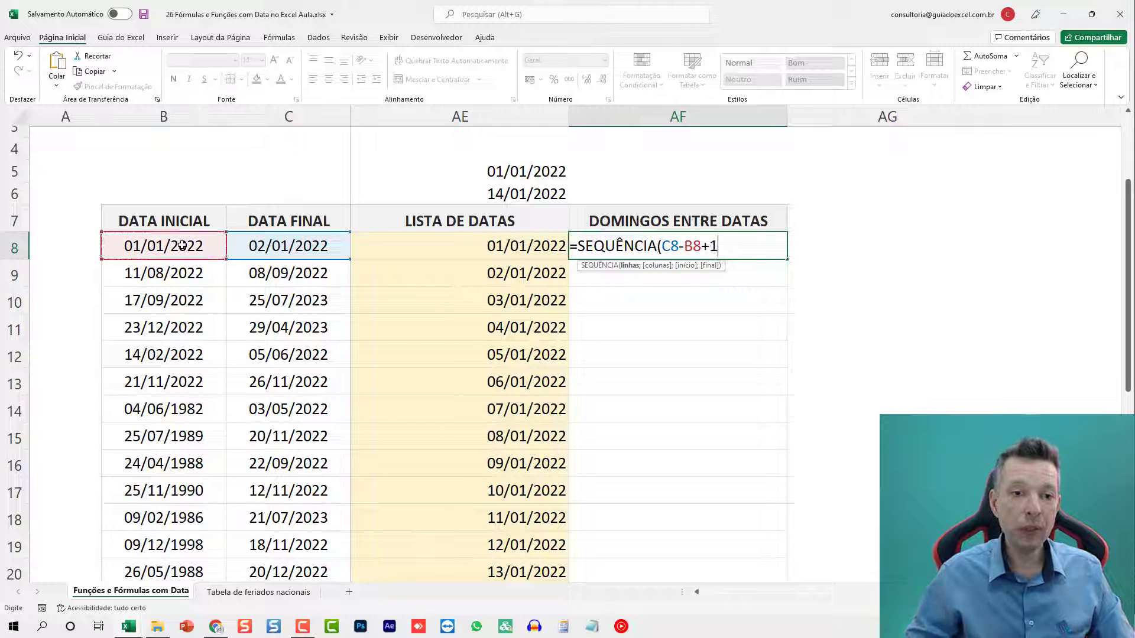
{"action": "type", "text": ";;"}
{"action": "left_click", "coordinate": [182, 245]}
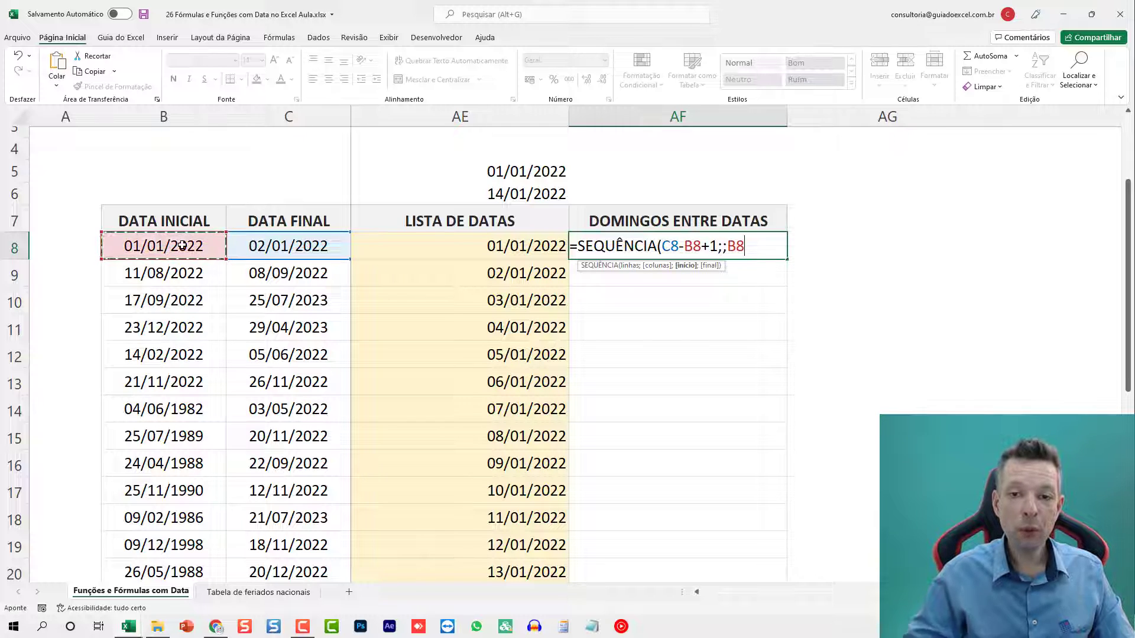
{"action": "type", "text": ")"}
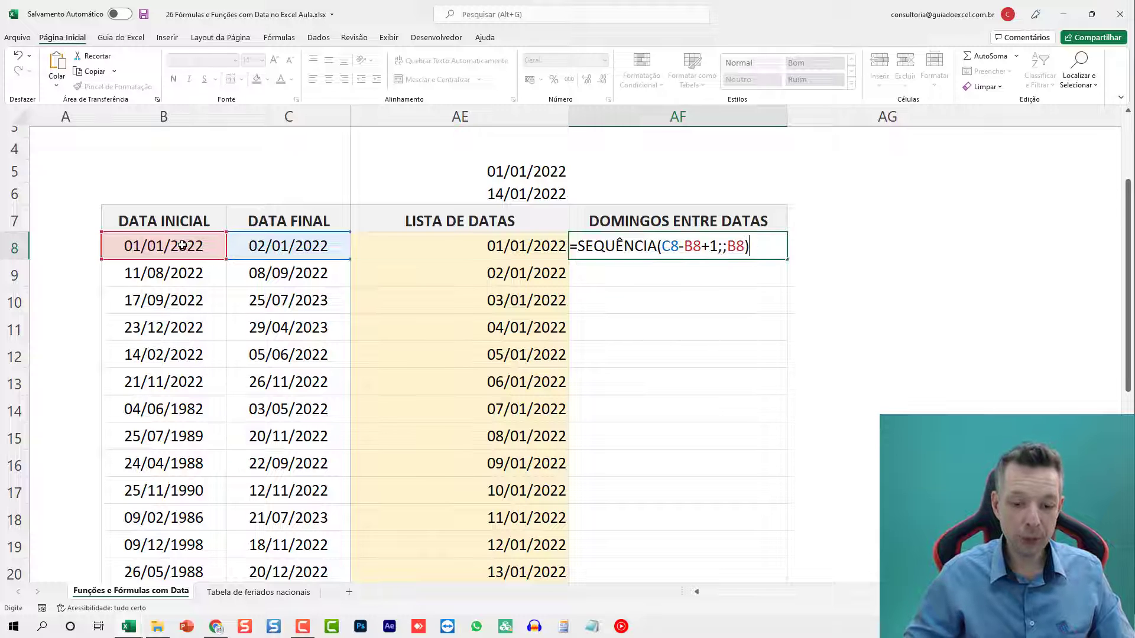
{"action": "key", "text": "ctrl+Return"}
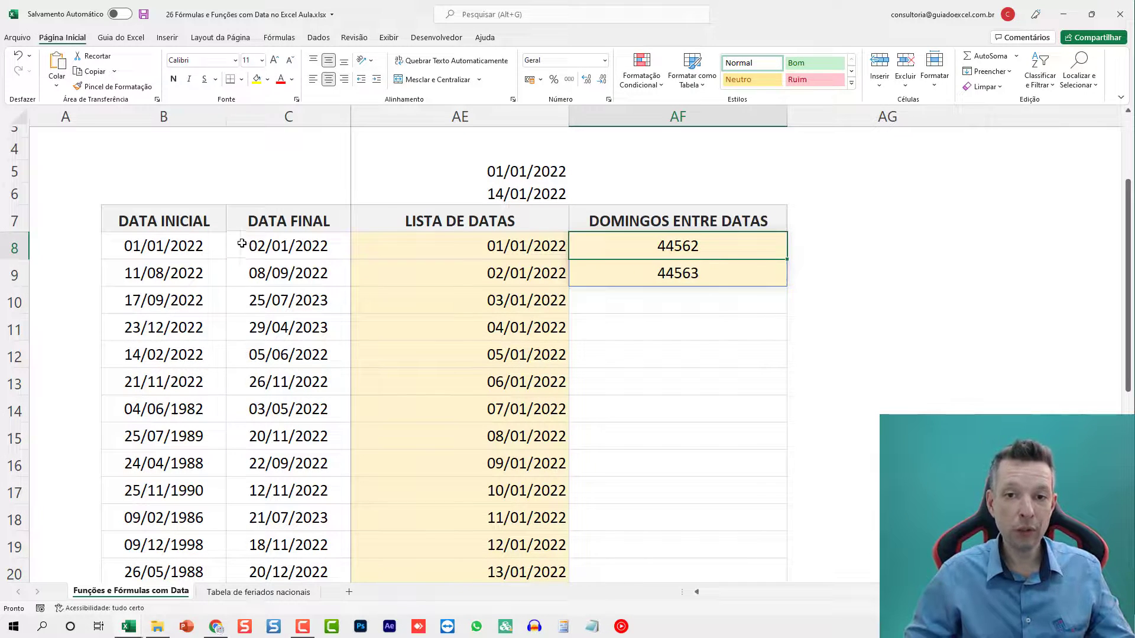
Wrap the SEQUÊNCIA formula in AF8 in DIA.DA.SEMANA to return each date's weekday number.
{"action": "double_click", "coordinate": [618, 254]}
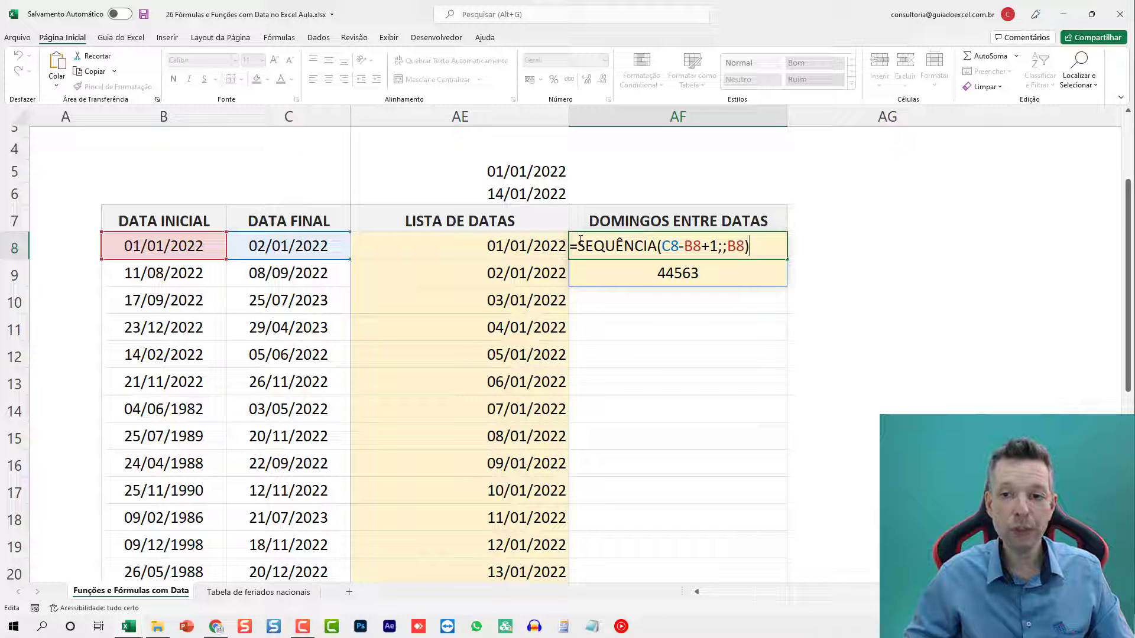
{"action": "type", "text": "DIA.DA"}
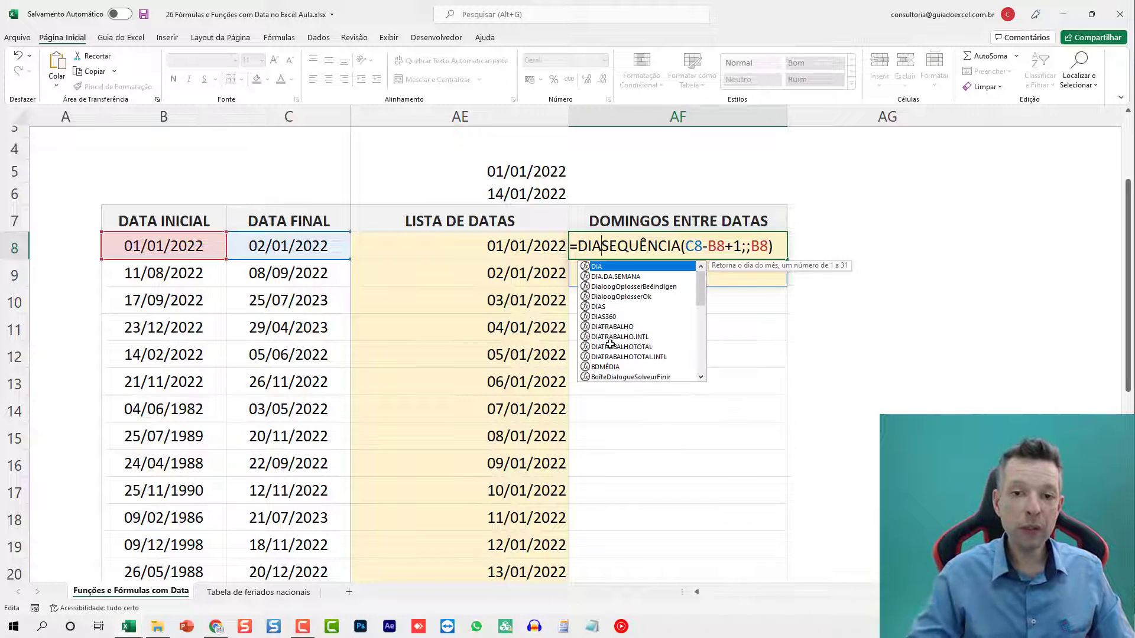
{"action": "type", "text": ".SEMANA"}
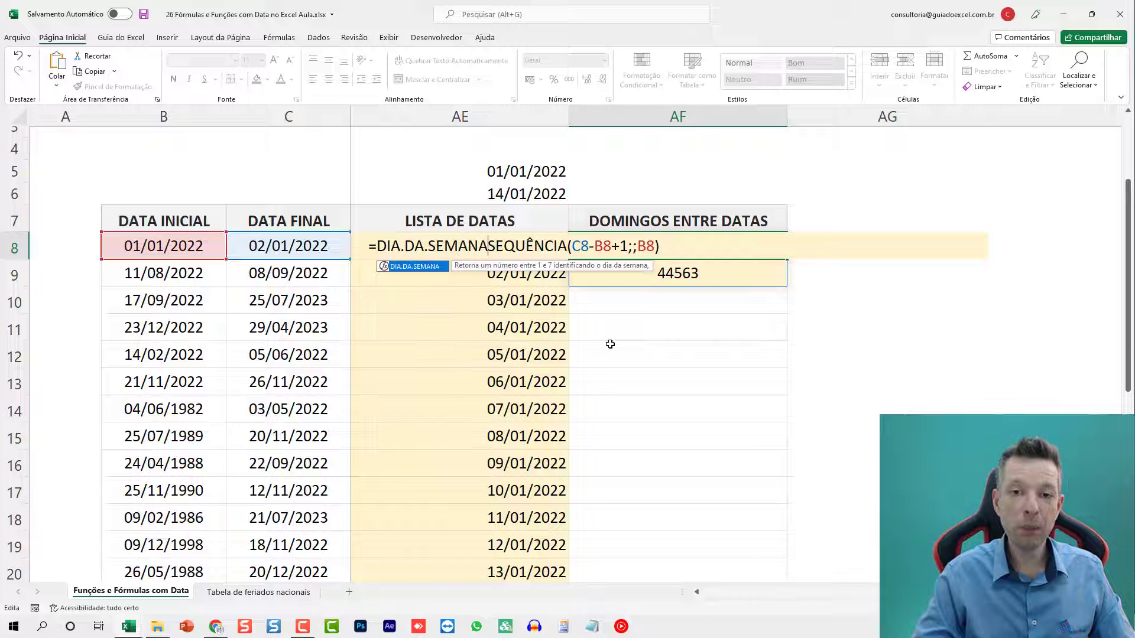
{"action": "type", "text": "("}
{"action": "key", "text": "End"}
{"action": "type", "text": ")"}
{"action": "key", "text": "Return"}
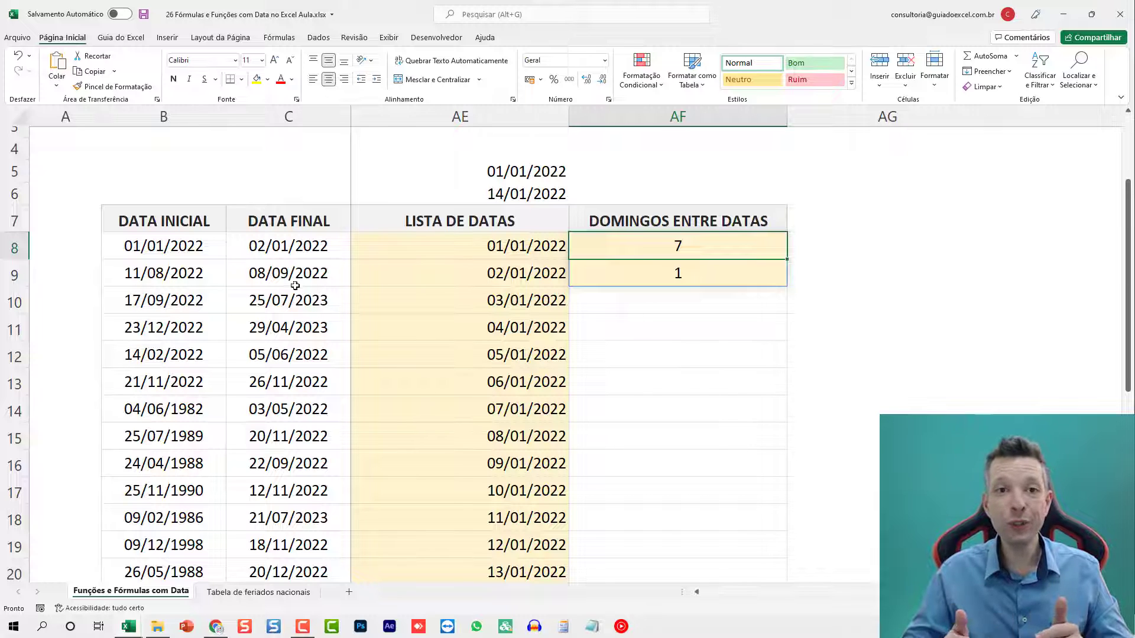
Try 3/01 as the end date in C8 and undo that change.
{"action": "left_click", "coordinate": [272, 257]}
{"action": "type", "text": "3/"}
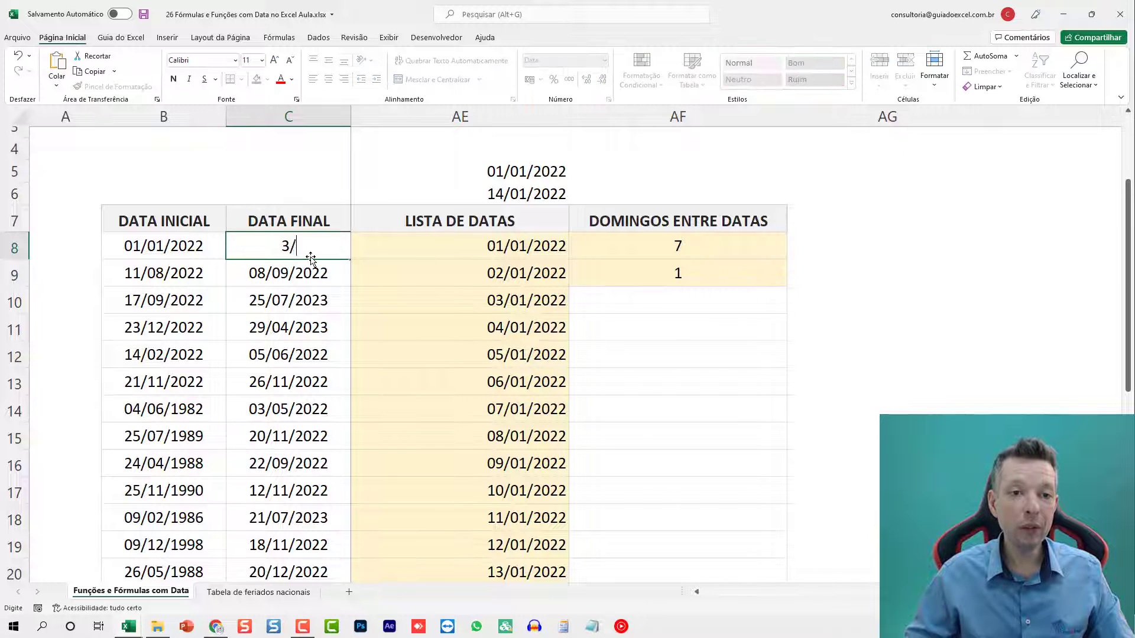
{"action": "type", "text": "01"}
{"action": "key", "text": "Return"}
{"action": "key", "text": "ctrl+z"}
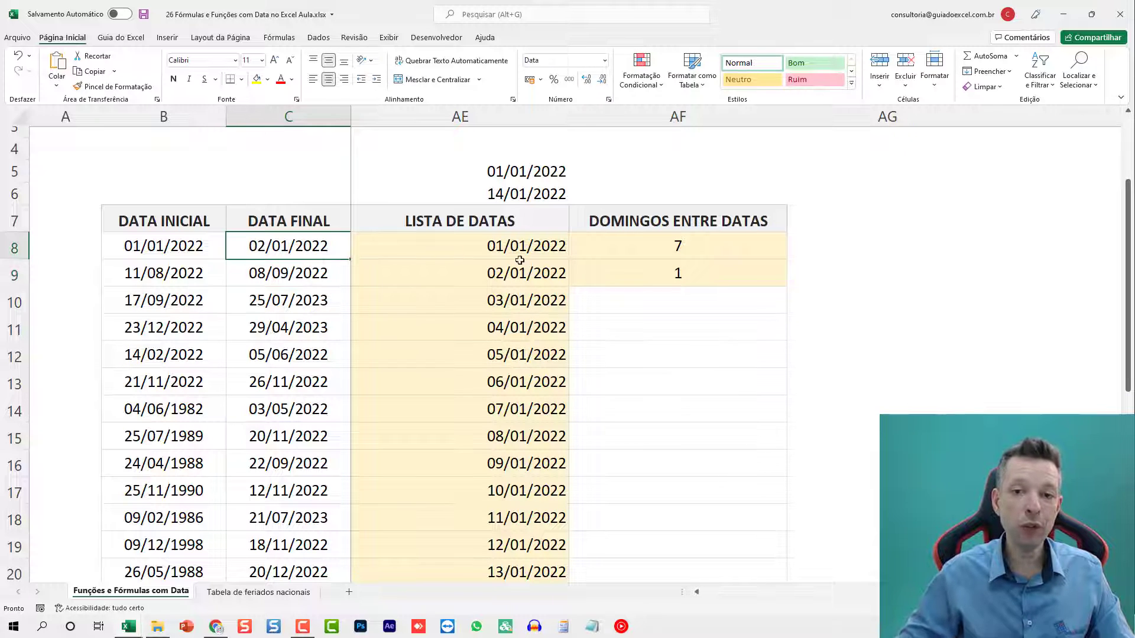
Wrap the AF8 weekday formula in SE so that weekdays equal to 1 return 1 and all others 0.
{"action": "double_click", "coordinate": [656, 243]}
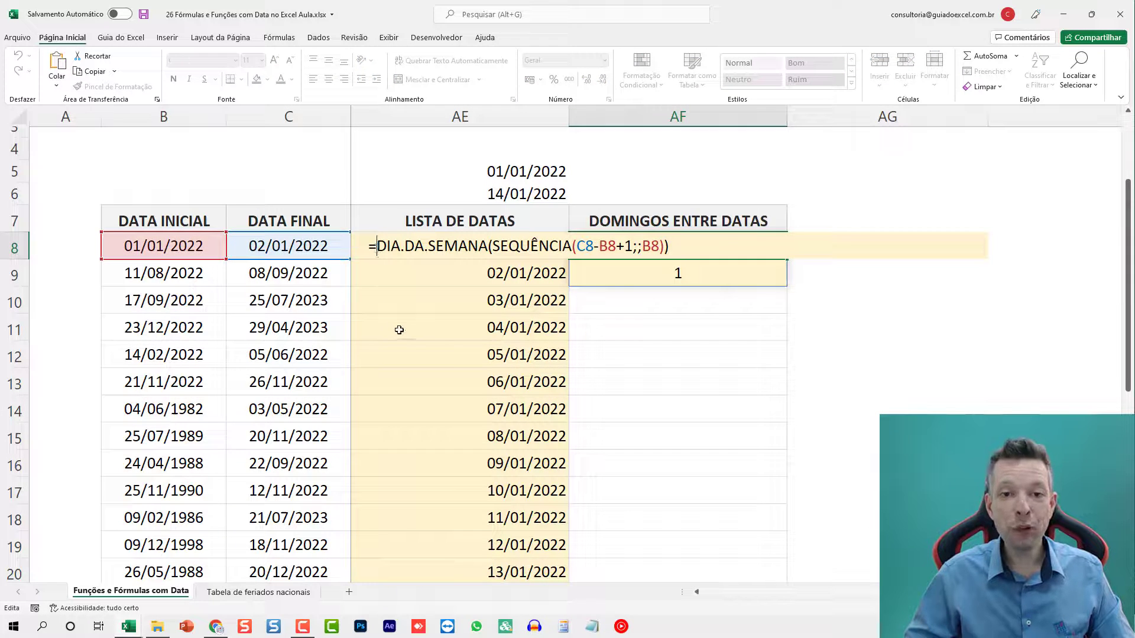
{"action": "type", "text": "SE"}
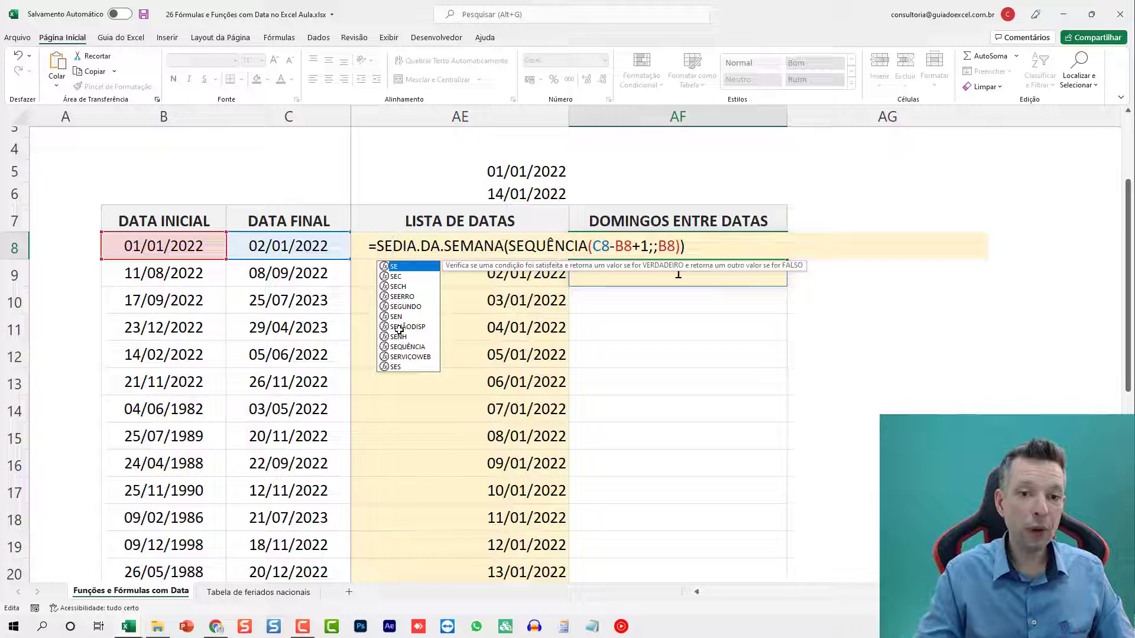
{"action": "type", "text": "("}
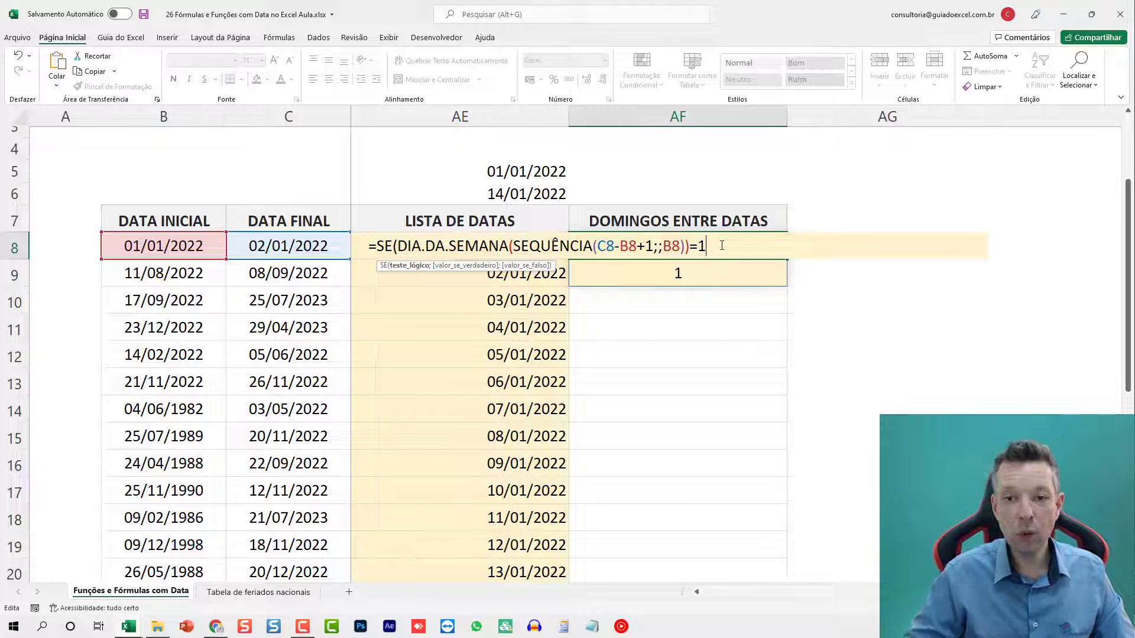
{"action": "type", "text": ";1;"}
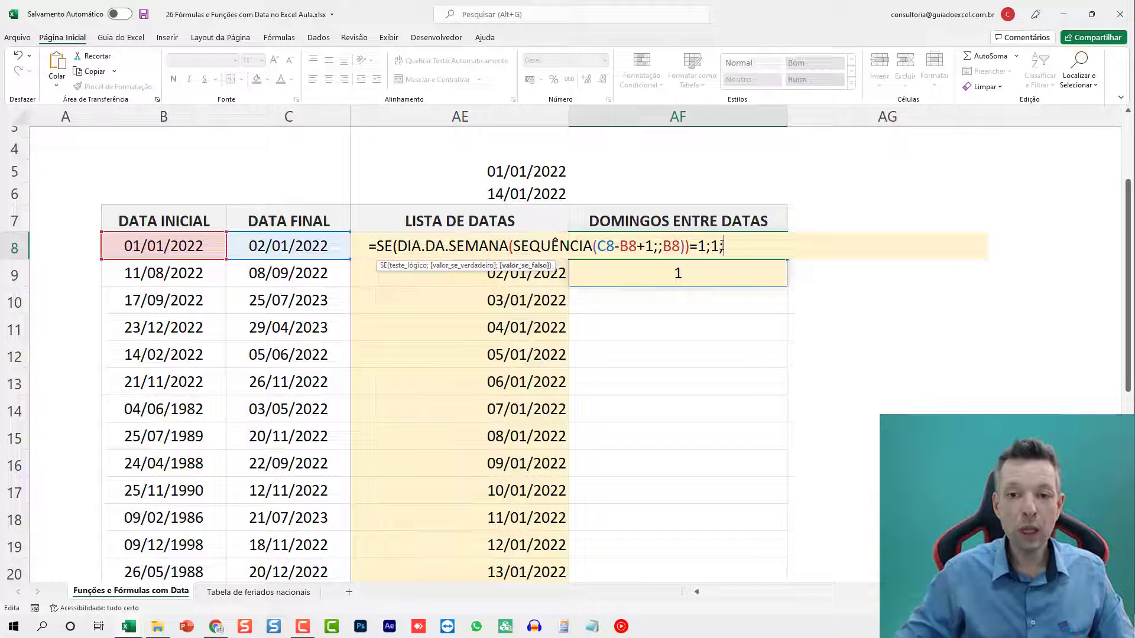
{"action": "type", "text": "0)"}
{"action": "key", "text": "ctrl+Return"}
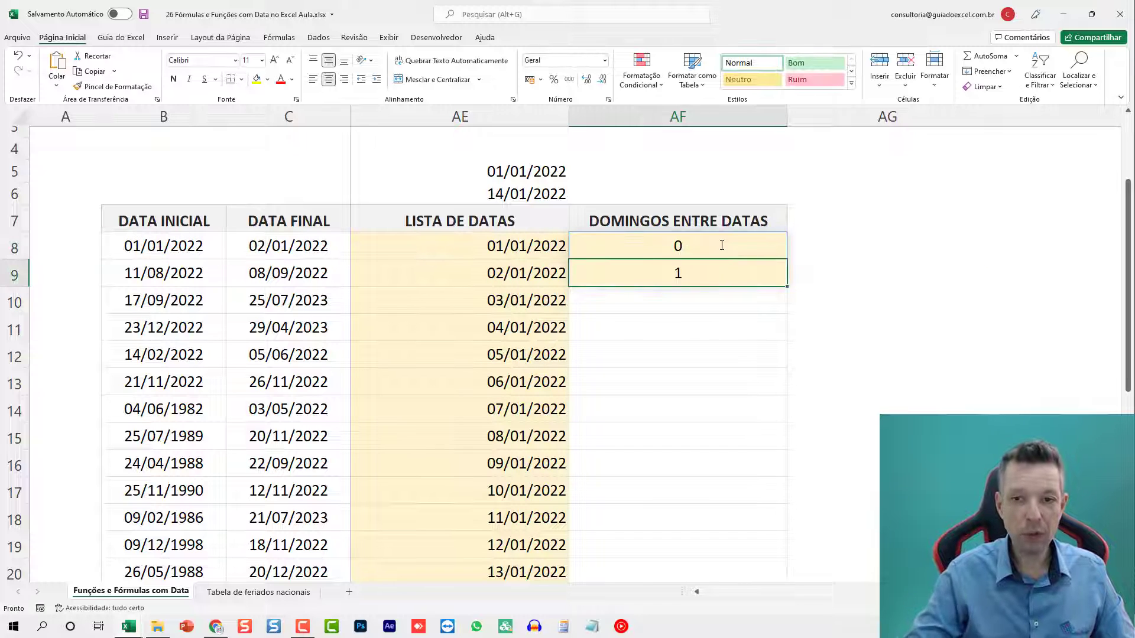
Set the end date in C8 to 5/1.
{"action": "left_click", "coordinate": [324, 246]}
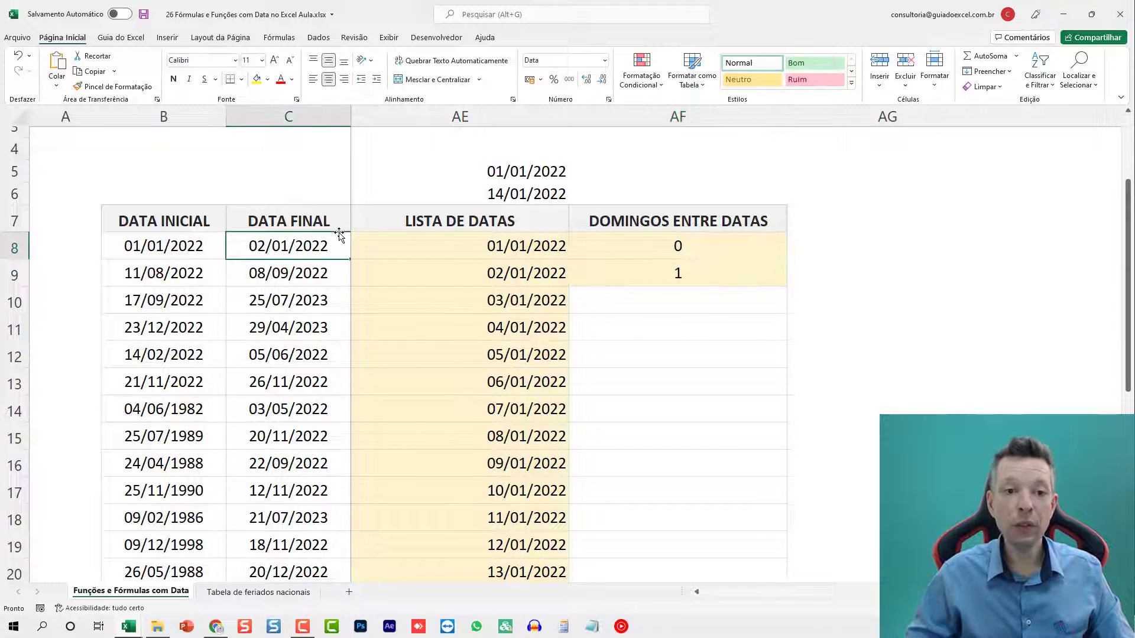
{"action": "type", "text": "5/1"}
{"action": "key", "text": "Return"}
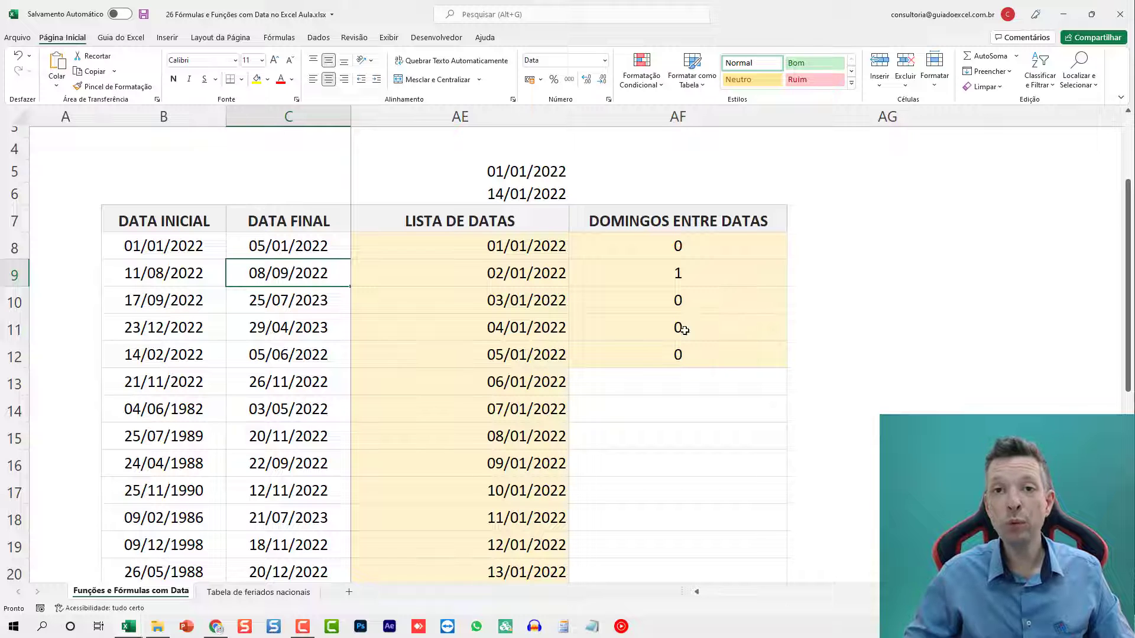
Wrap the AF8 formula in SOMA to total the Sundays and fill it down the DOMINGOS ENTRE DATAS column.
{"action": "left_click", "coordinate": [698, 243]}
{"action": "key", "text": "F2"}
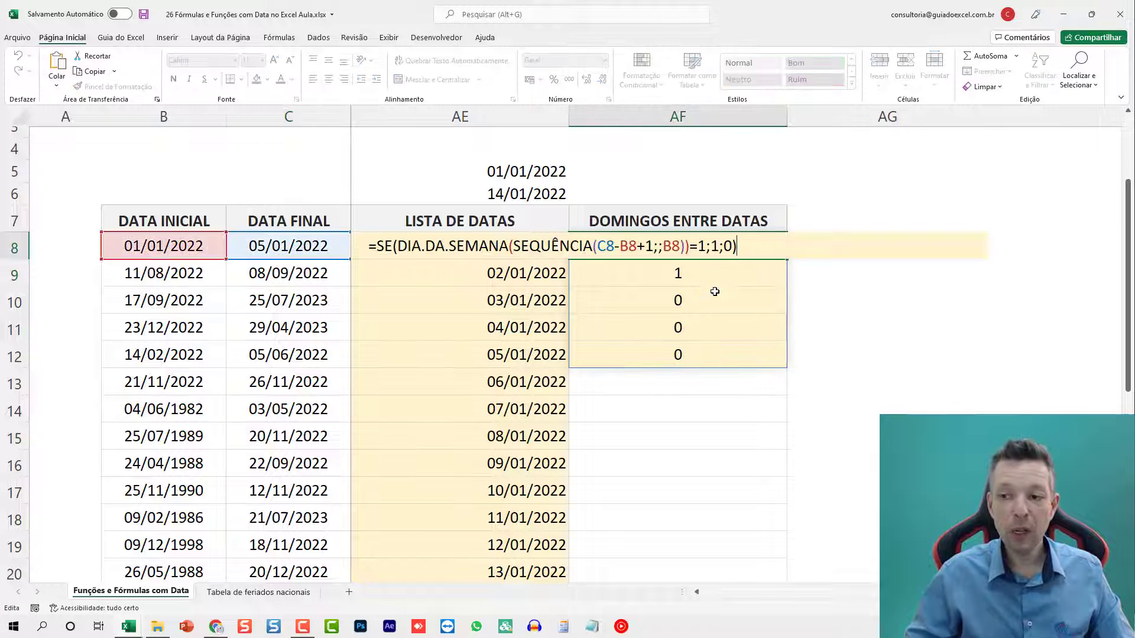
{"action": "type", "text": "soma"}
{"action": "key", "text": "BackSpace"}
{"action": "key", "text": "BackSpace"}
{"action": "key", "text": "BackSpace"}
{"action": "key", "text": "BackSpace"}
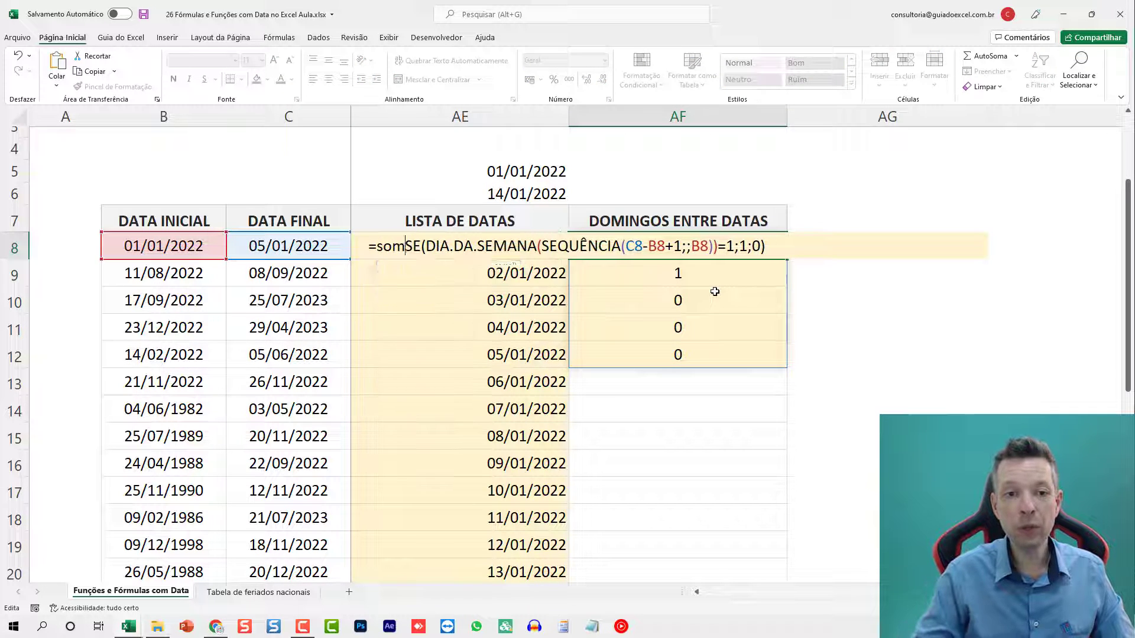
{"action": "type", "text": "SOMA("}
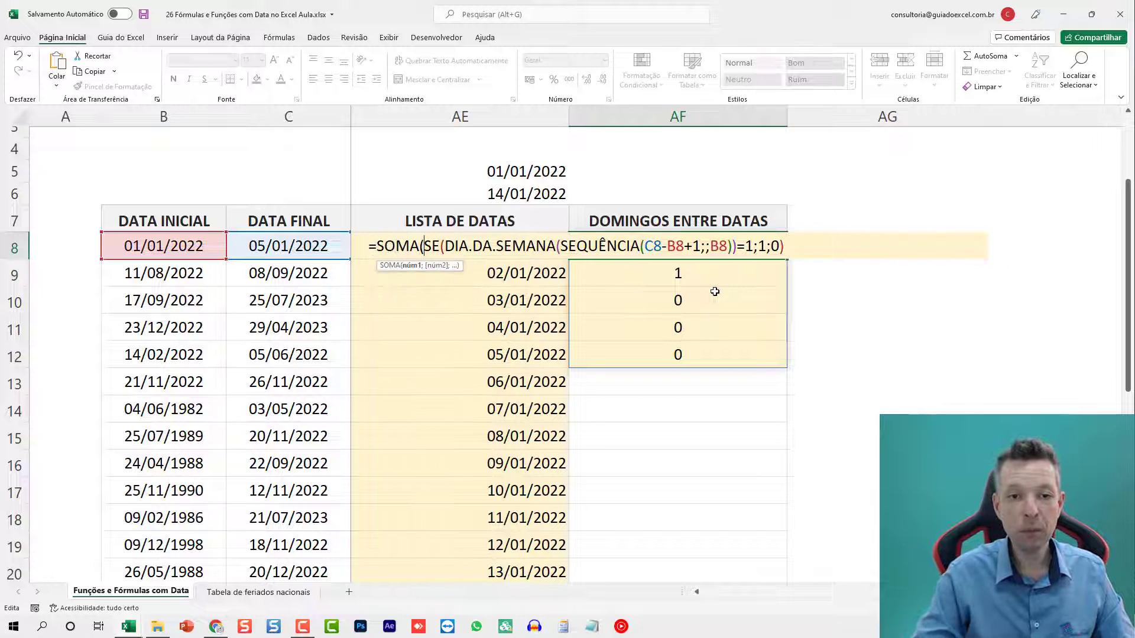
{"action": "key", "text": "End"}
{"action": "type", "text": ")"}
{"action": "key", "text": "ctrl+Return"}
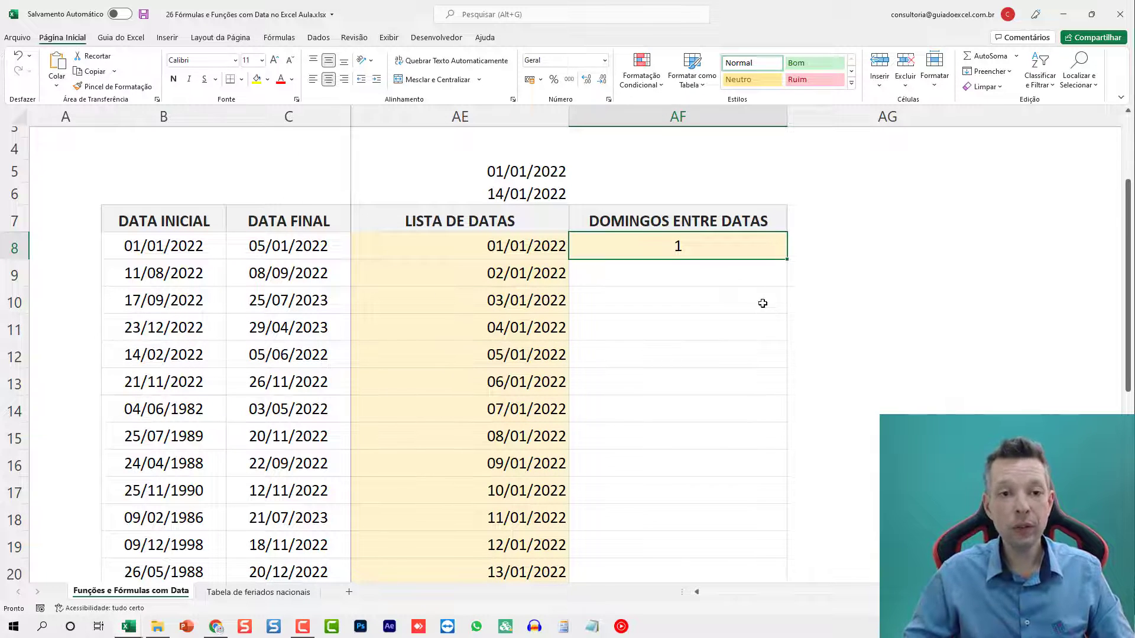
{"action": "double_click", "coordinate": [788, 258]}
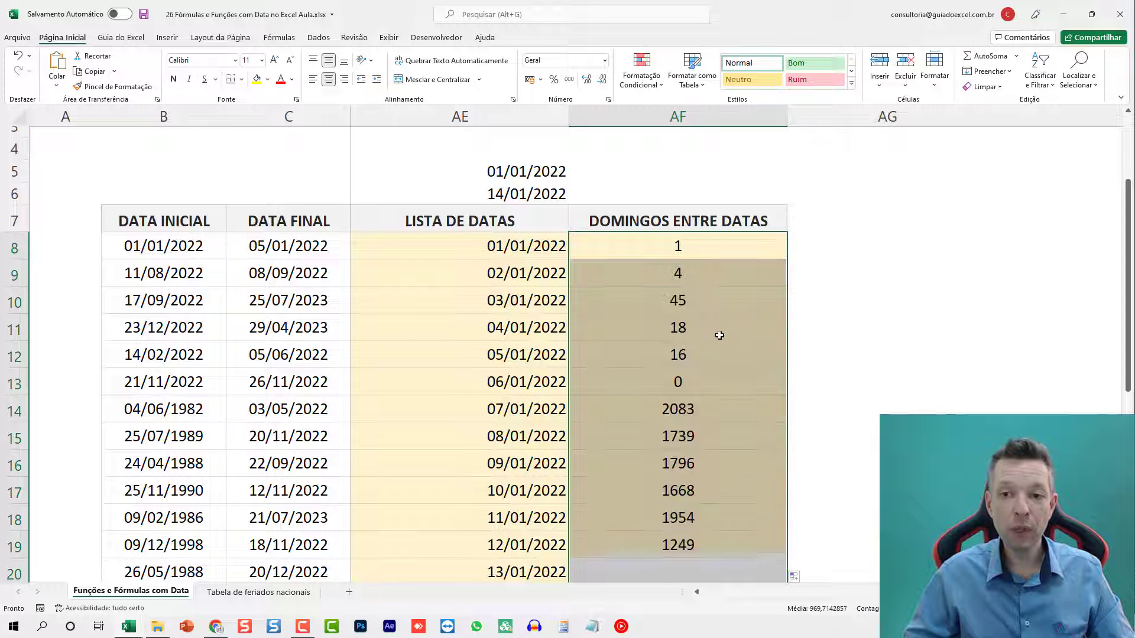
Examine the DOMINGOS ENTRE DATAS formulas in AF12, AF14, AF16 and AF8 and the date cells they reference.
{"action": "left_click", "coordinate": [699, 355]}
{"action": "key", "text": "F2"}
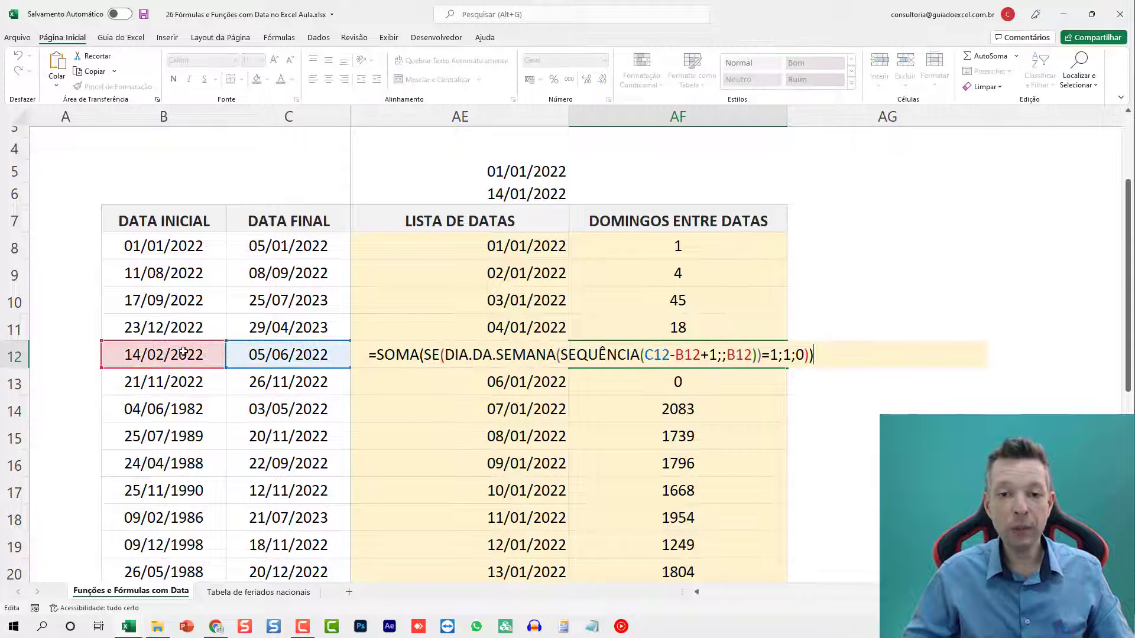
{"action": "key", "text": "Escape"}
{"action": "left_click", "coordinate": [654, 409]}
{"action": "key", "text": "F2"}
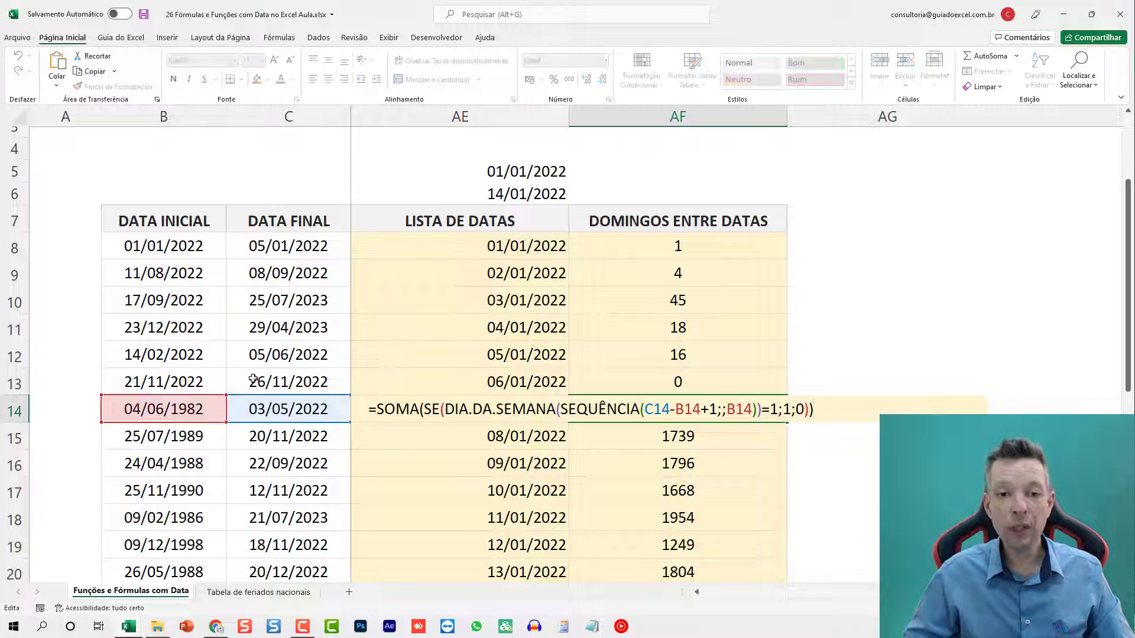
{"action": "key", "text": "Escape"}
{"action": "left_click", "coordinate": [686, 464]}
{"action": "key", "text": "F2"}
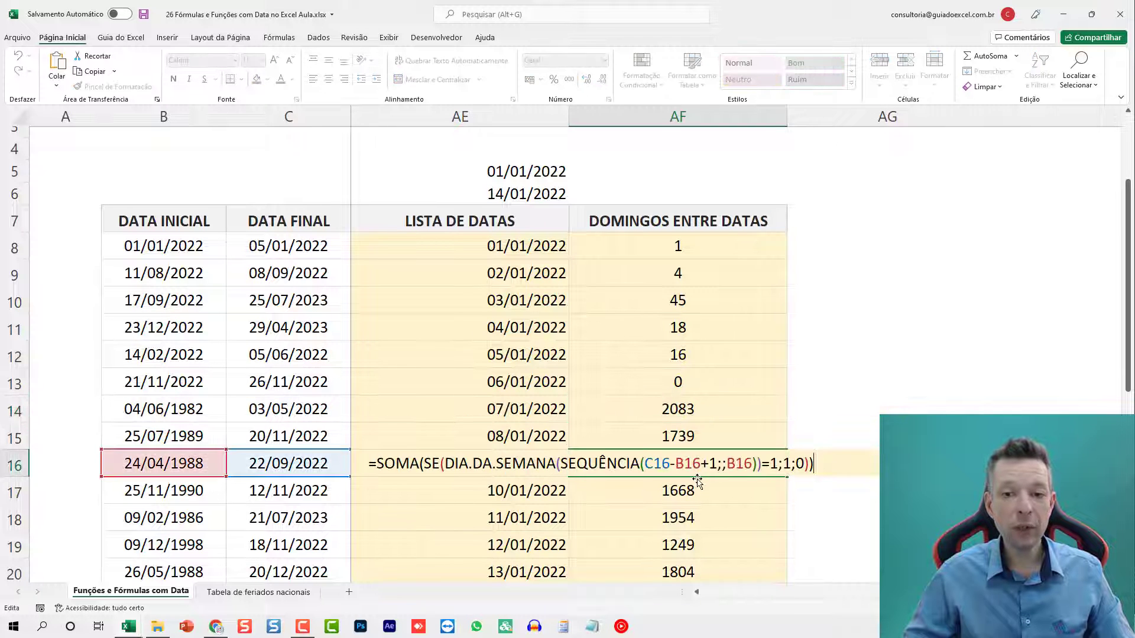
{"action": "key", "text": "Escape"}
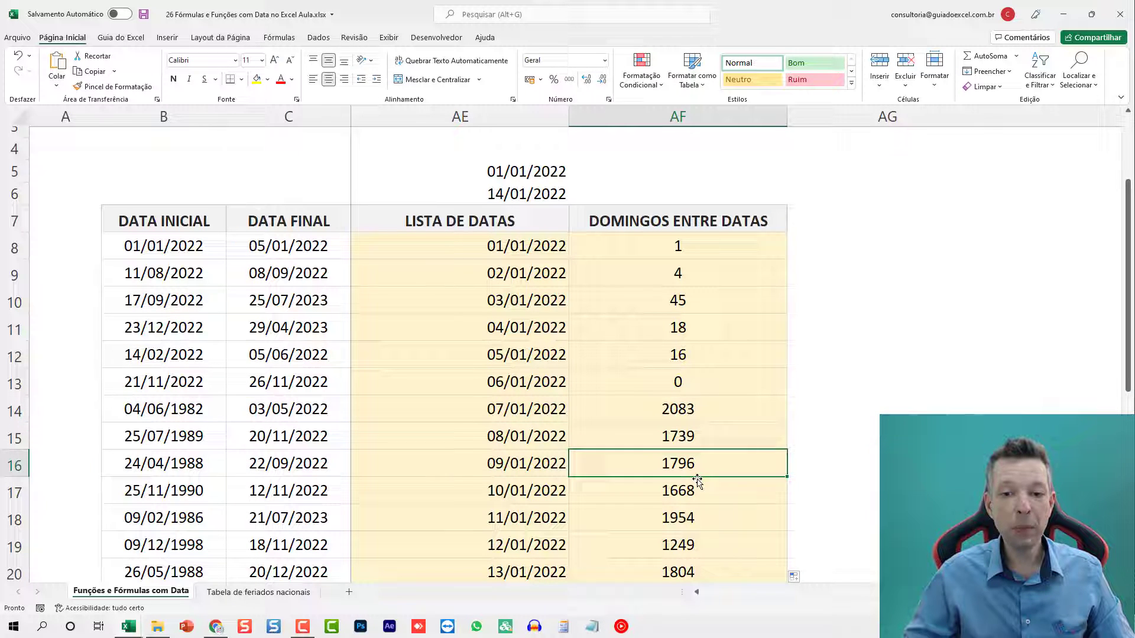
{"action": "left_click", "coordinate": [673, 244]}
{"action": "key", "text": "F2"}
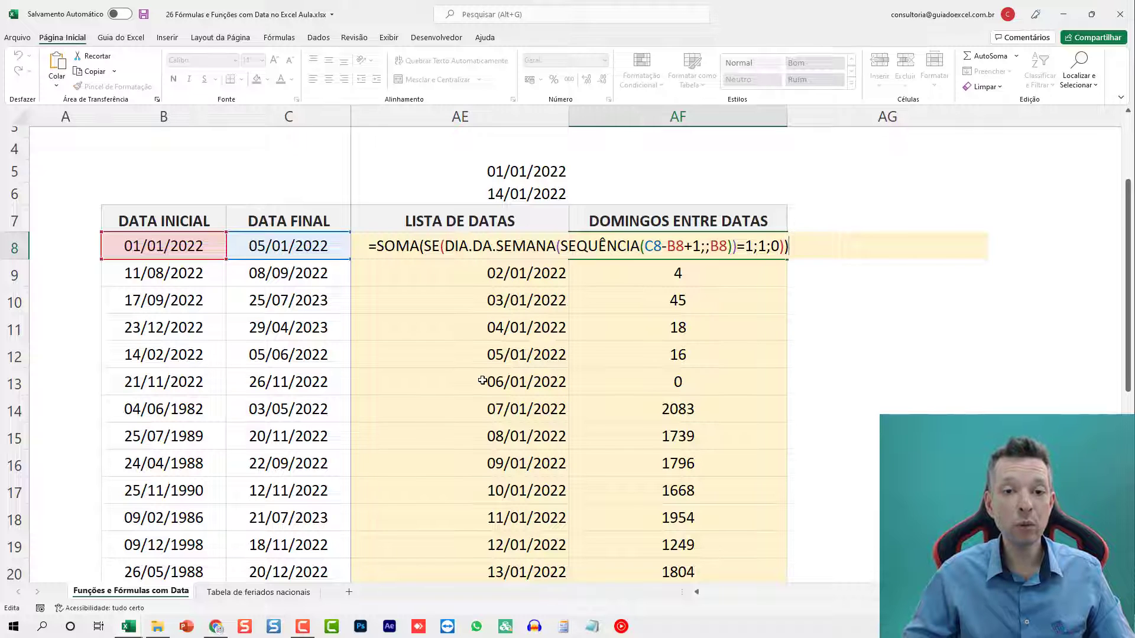
{"action": "key", "text": "Escape"}
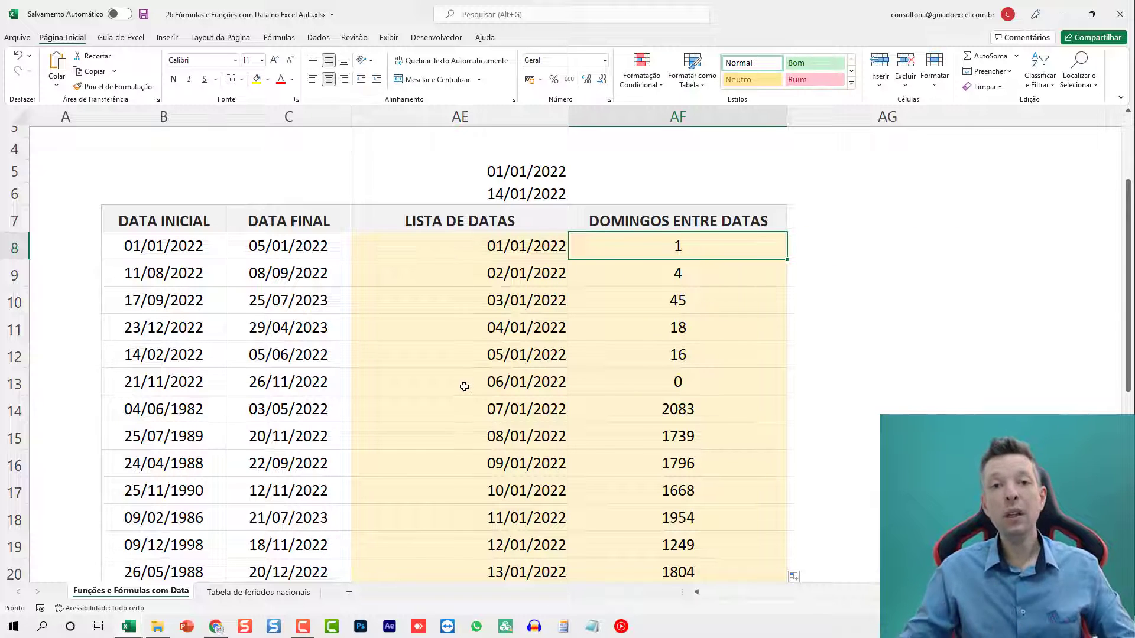
{"action": "scroll", "coordinate": [483, 397], "scroll_direction": "down", "scroll_amount": 2}
{"action": "scroll", "coordinate": [580, 375], "scroll_direction": "up", "scroll_amount": 3}
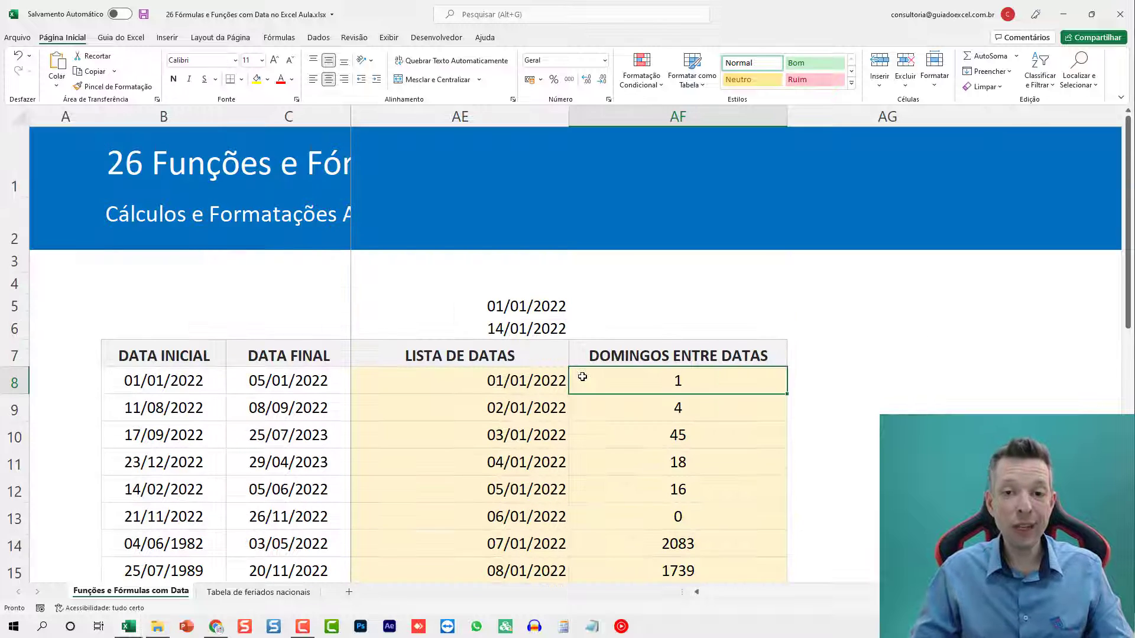
{"action": "scroll", "coordinate": [582, 377], "scroll_direction": "down", "scroll_amount": 1}
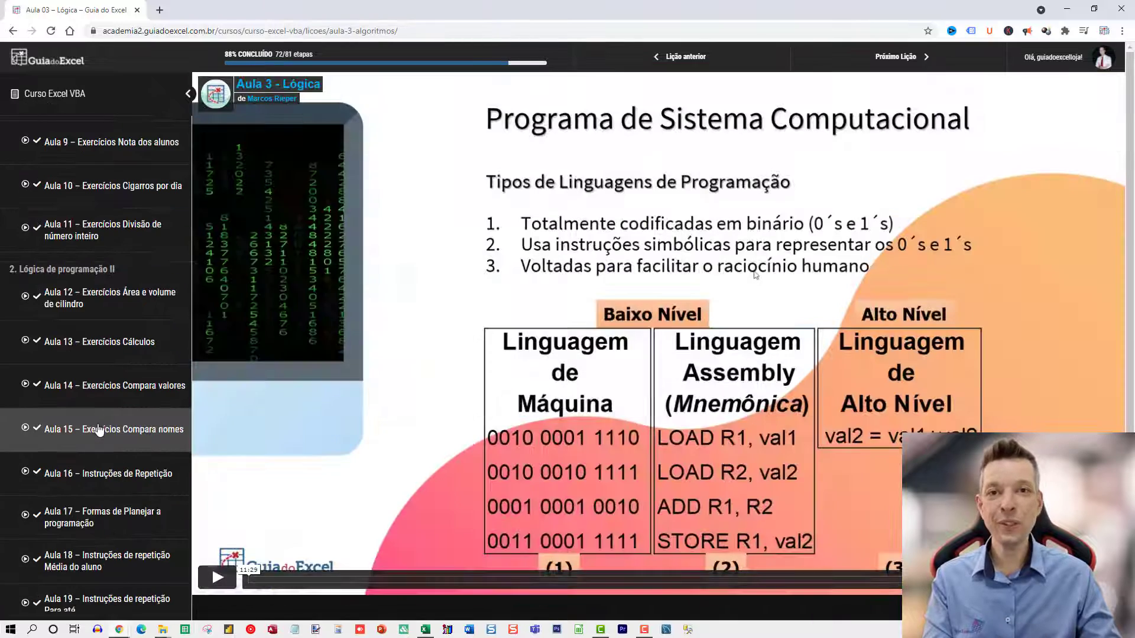
{"action": "scroll", "coordinate": [94, 466], "scroll_direction": "down", "scroll_amount": 9}
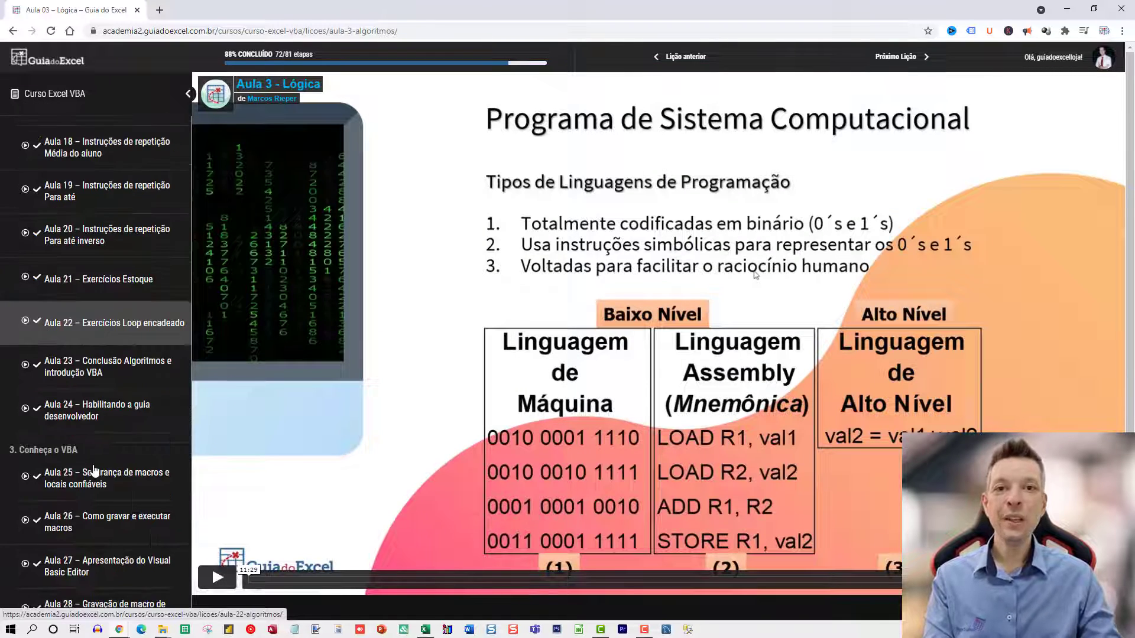
{"action": "scroll", "coordinate": [93, 473], "scroll_direction": "down", "scroll_amount": 7}
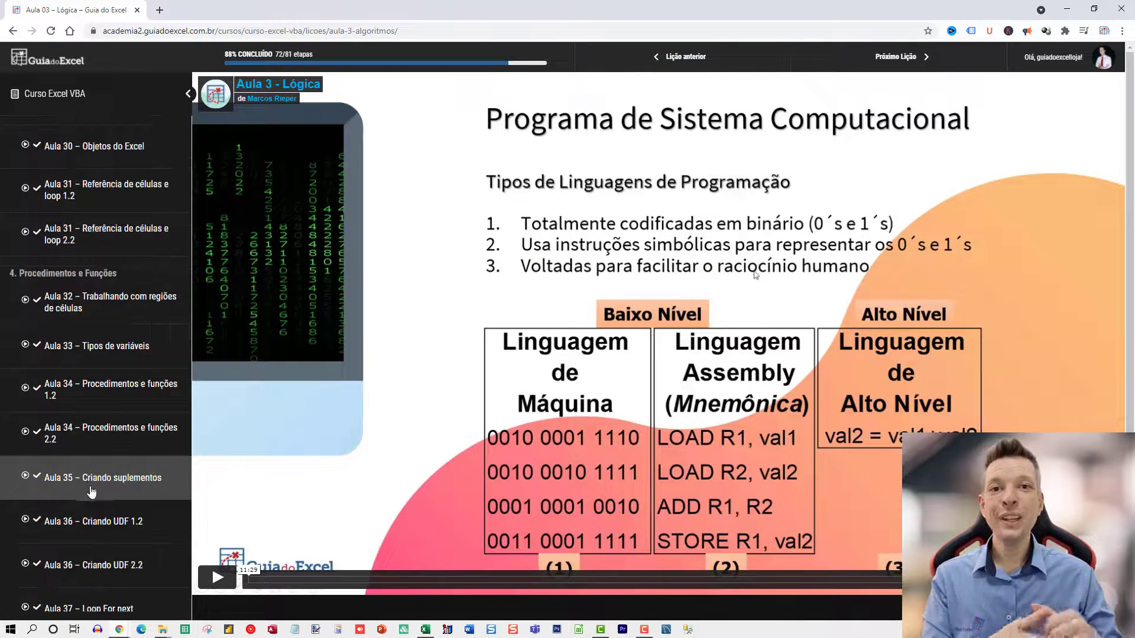
{"action": "scroll", "coordinate": [92, 491], "scroll_direction": "down", "scroll_amount": 4}
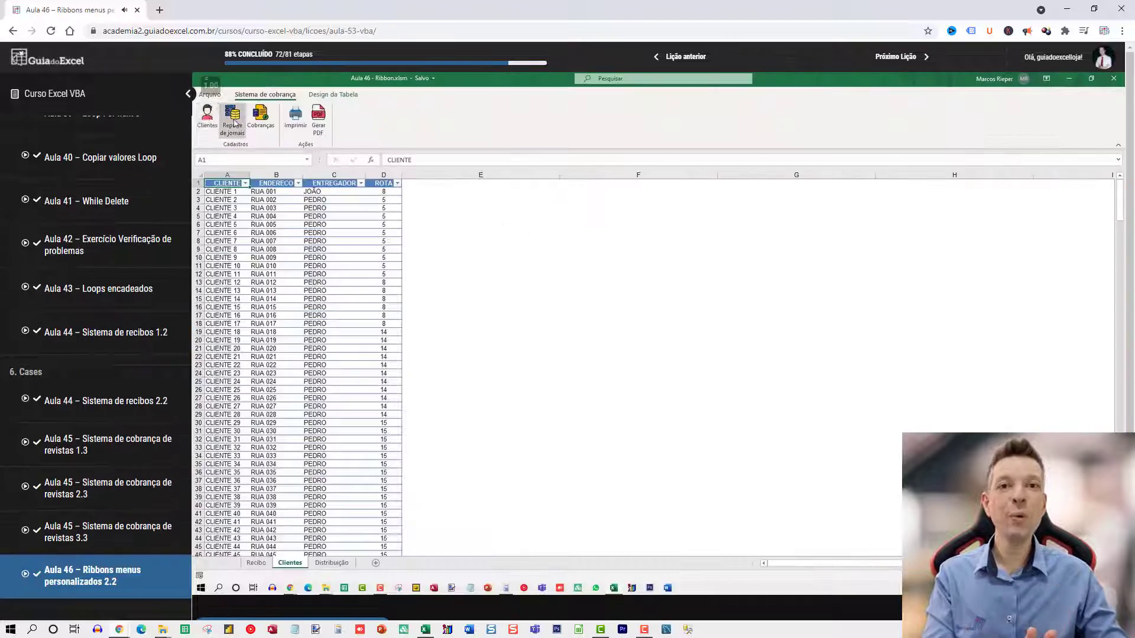